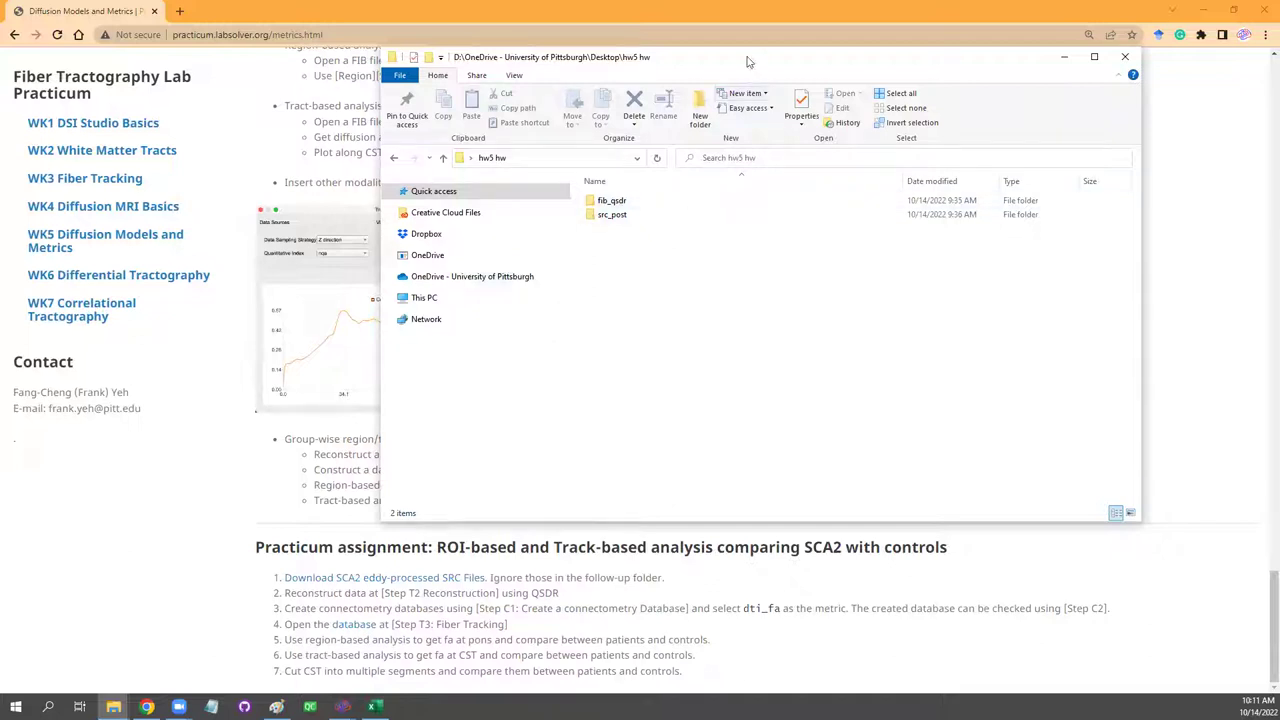
Open the src_post folder inside hw5 hw and sort its files by name.
{"action": "left_click_drag", "start_coordinate": [715, 57], "coordinate": [533, 55]}
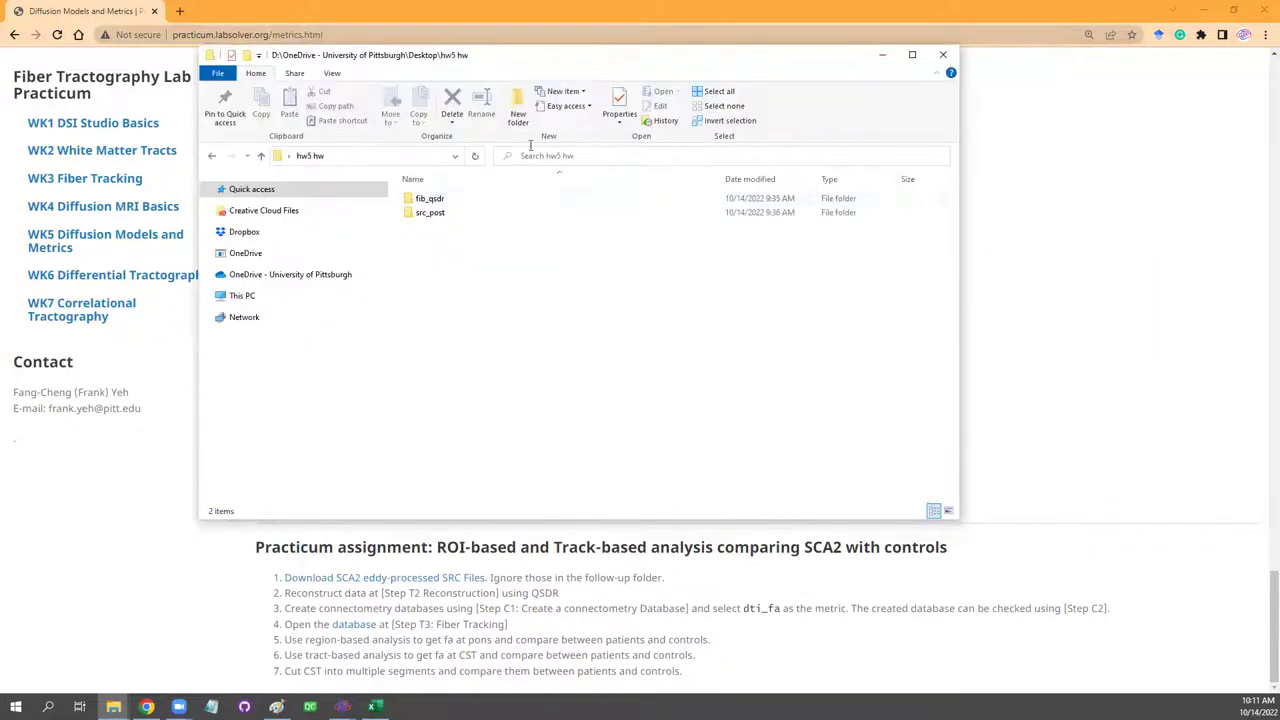
{"action": "double_click", "coordinate": [432, 213]}
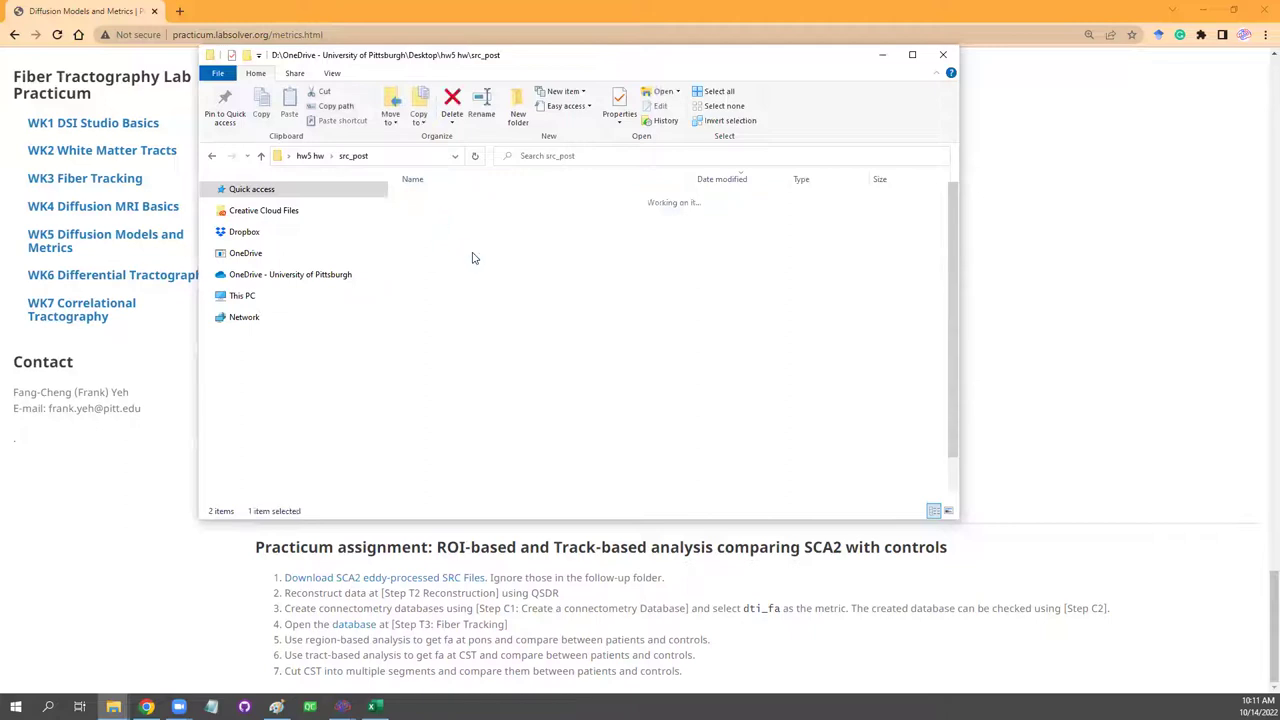
{"action": "scroll", "coordinate": [600, 320], "scroll_direction": "down", "scroll_amount": 2}
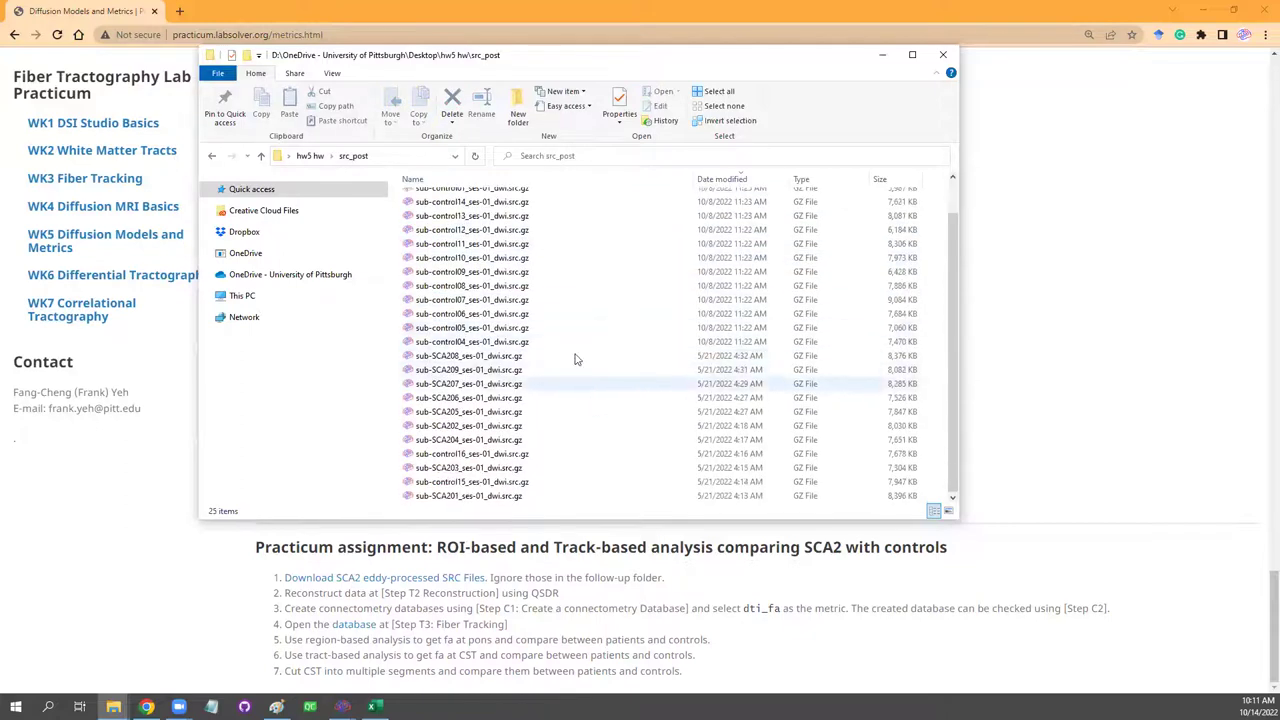
{"action": "left_click", "coordinate": [568, 182]}
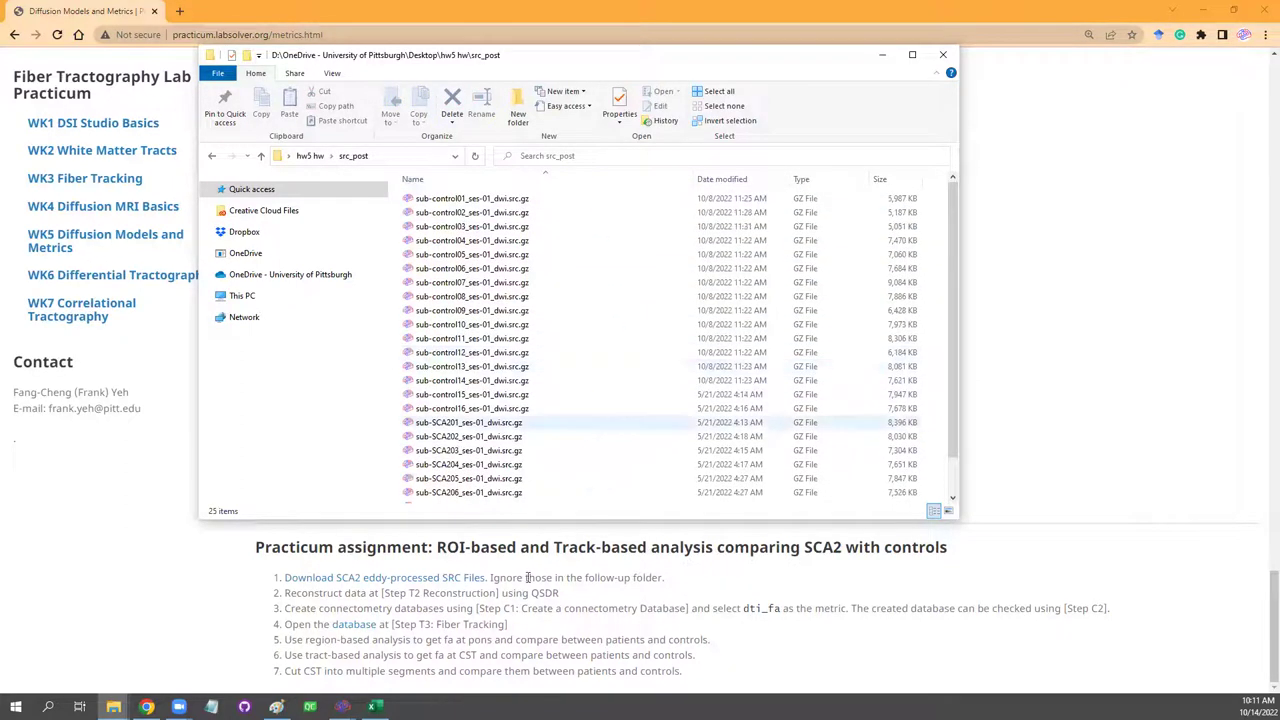
Open the SCA2 eddy-processed SRC files link from the assignment and review the control and SCA2 files listed there.
{"action": "left_click", "coordinate": [455, 585]}
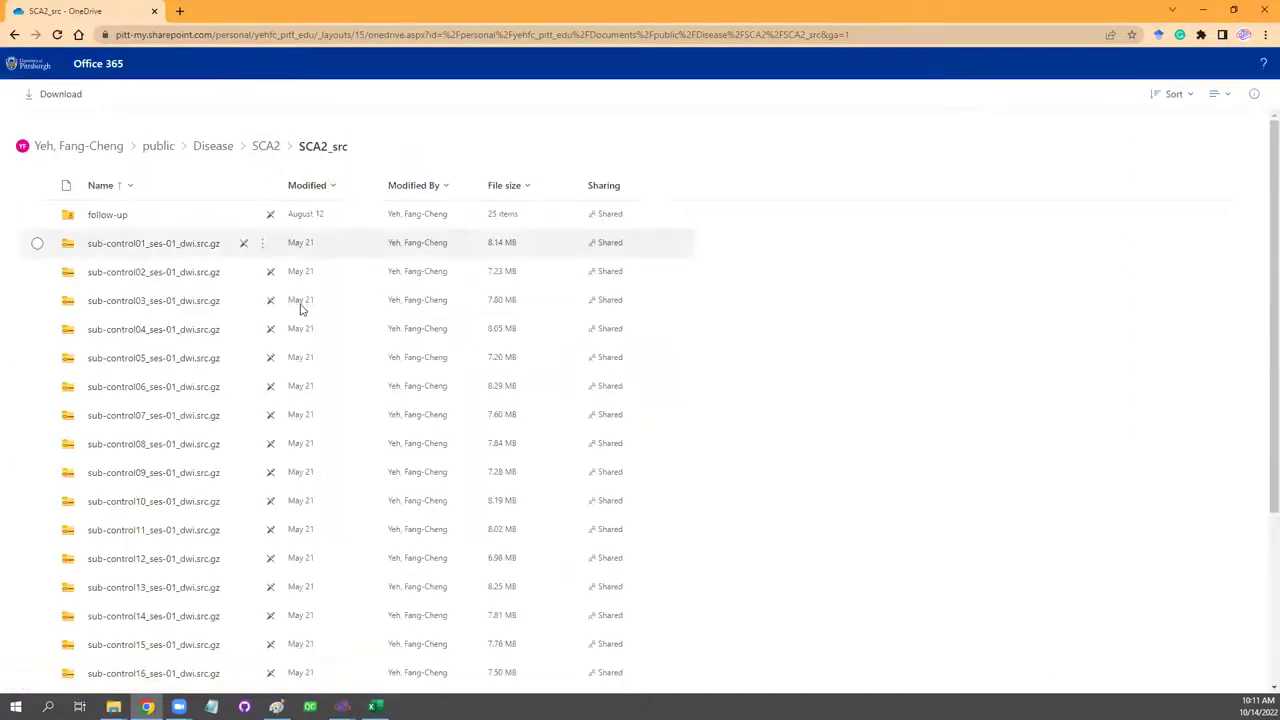
{"action": "scroll", "coordinate": [320, 370], "scroll_direction": "down", "scroll_amount": 3}
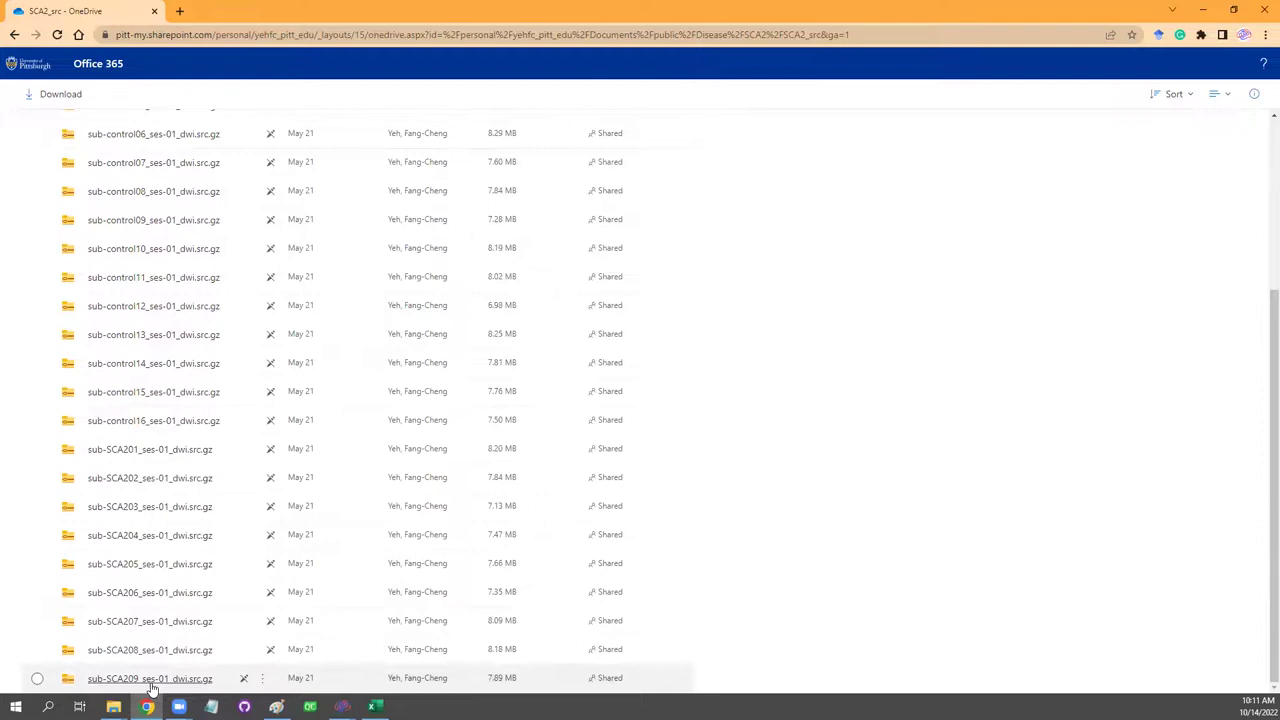
{"action": "scroll", "coordinate": [183, 290], "scroll_direction": "up", "scroll_amount": 2}
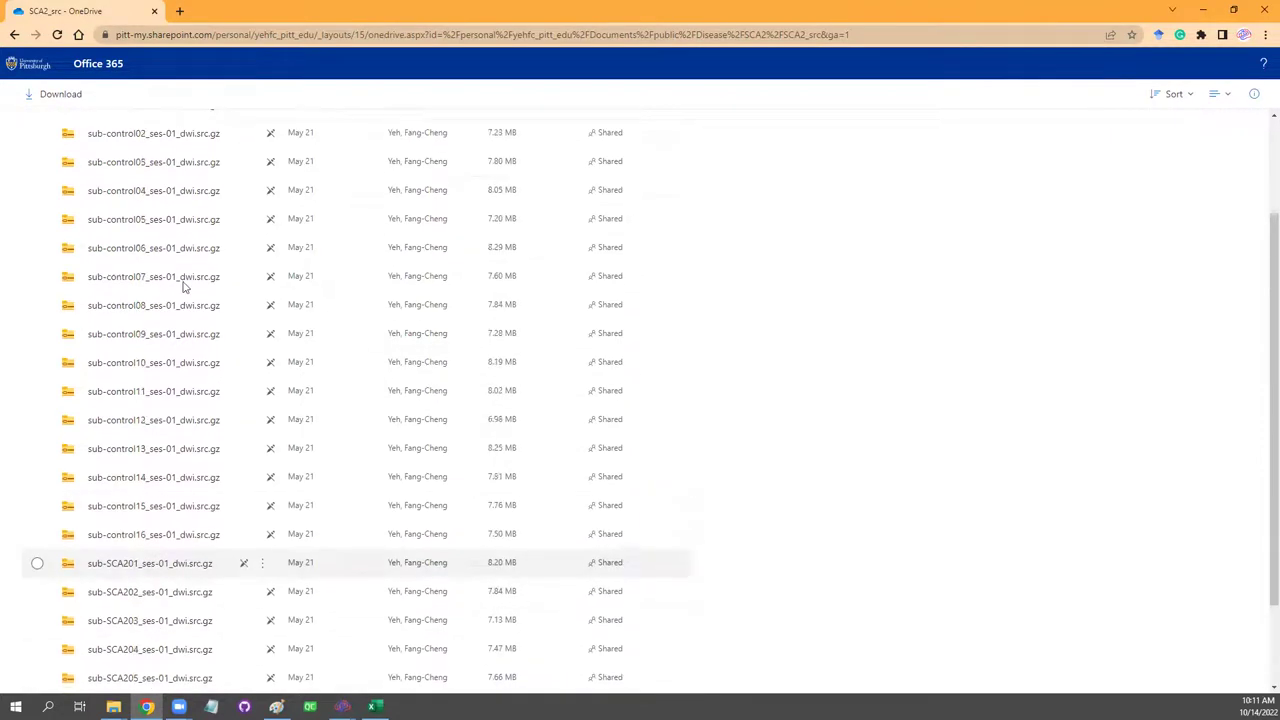
{"action": "scroll", "coordinate": [143, 449], "scroll_direction": "down", "scroll_amount": 2}
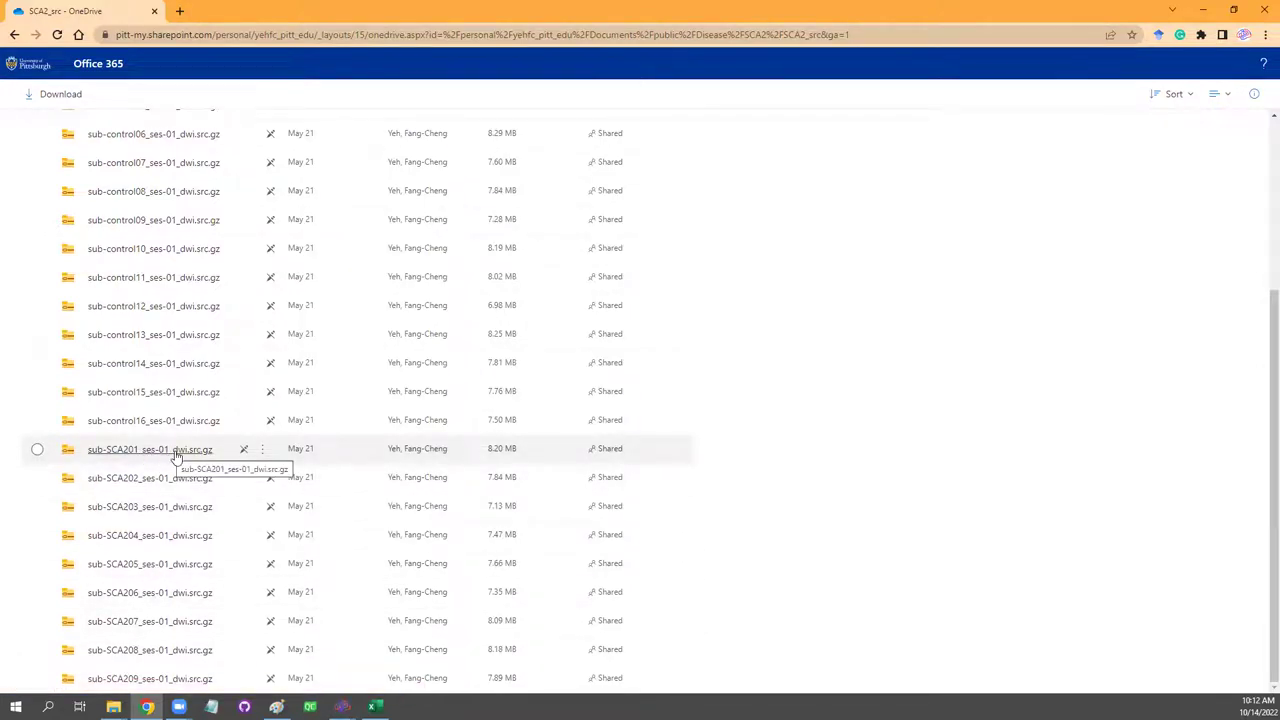
{"action": "scroll", "coordinate": [174, 460], "scroll_direction": "up", "scroll_amount": 1}
{"action": "scroll", "coordinate": [174, 460], "scroll_direction": "up", "scroll_amount": 2}
{"action": "scroll", "coordinate": [157, 486], "scroll_direction": "down", "scroll_amount": 3}
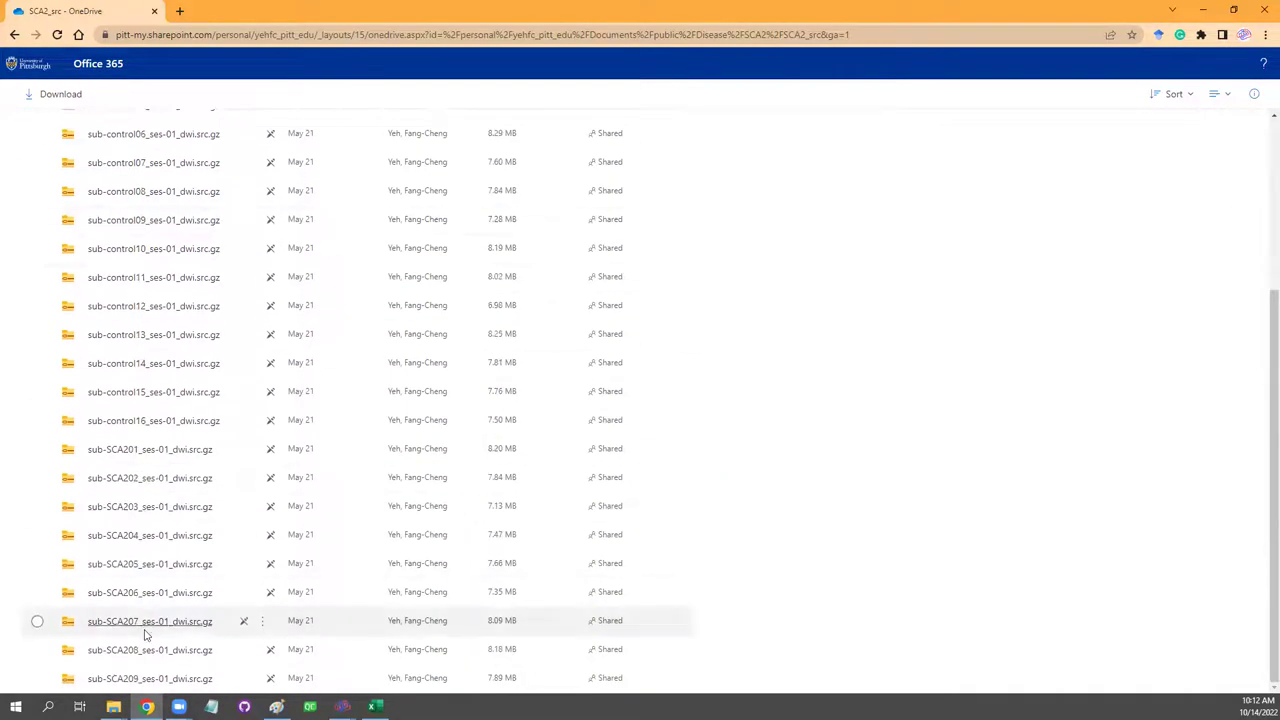
Open the follow-up folder, review its ses-02 files, and return to the SCA2_src folder.
{"action": "scroll", "coordinate": [150, 600], "scroll_direction": "up", "scroll_amount": 3}
{"action": "left_click", "coordinate": [108, 215]}
{"action": "scroll", "coordinate": [187, 366], "scroll_direction": "down", "scroll_amount": 2}
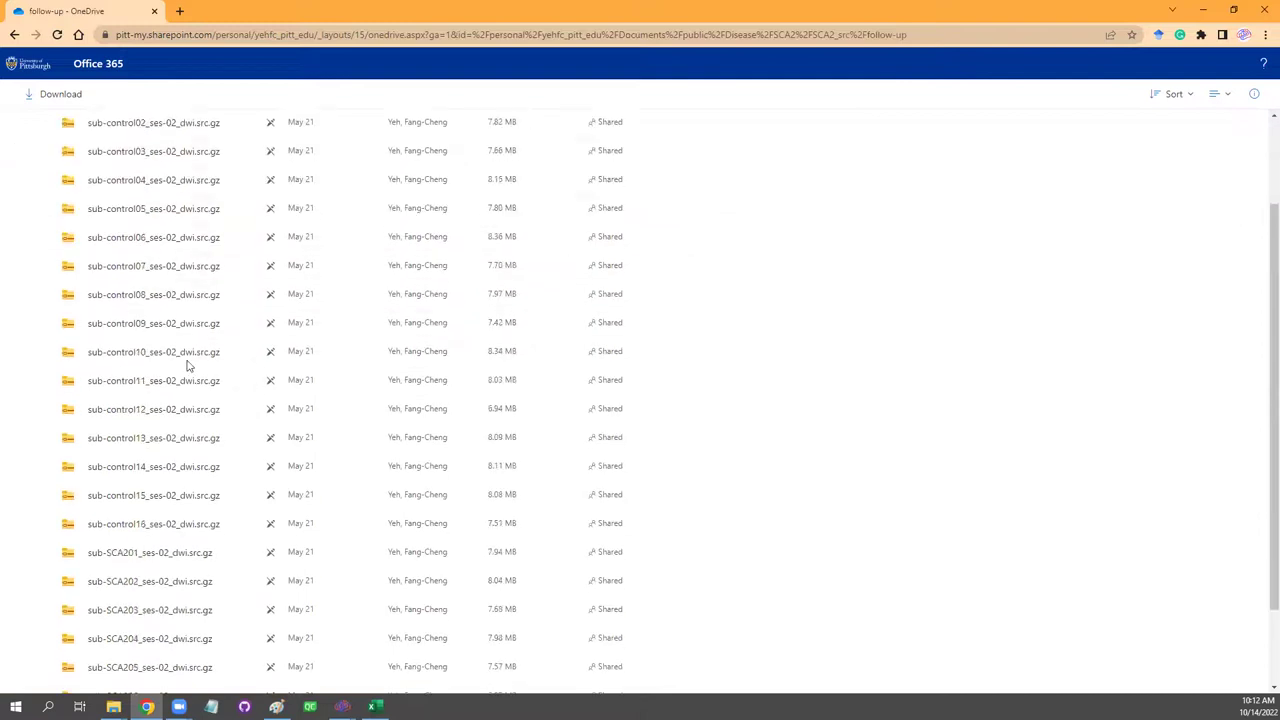
{"action": "scroll", "coordinate": [187, 366], "scroll_direction": "down", "scroll_amount": 1}
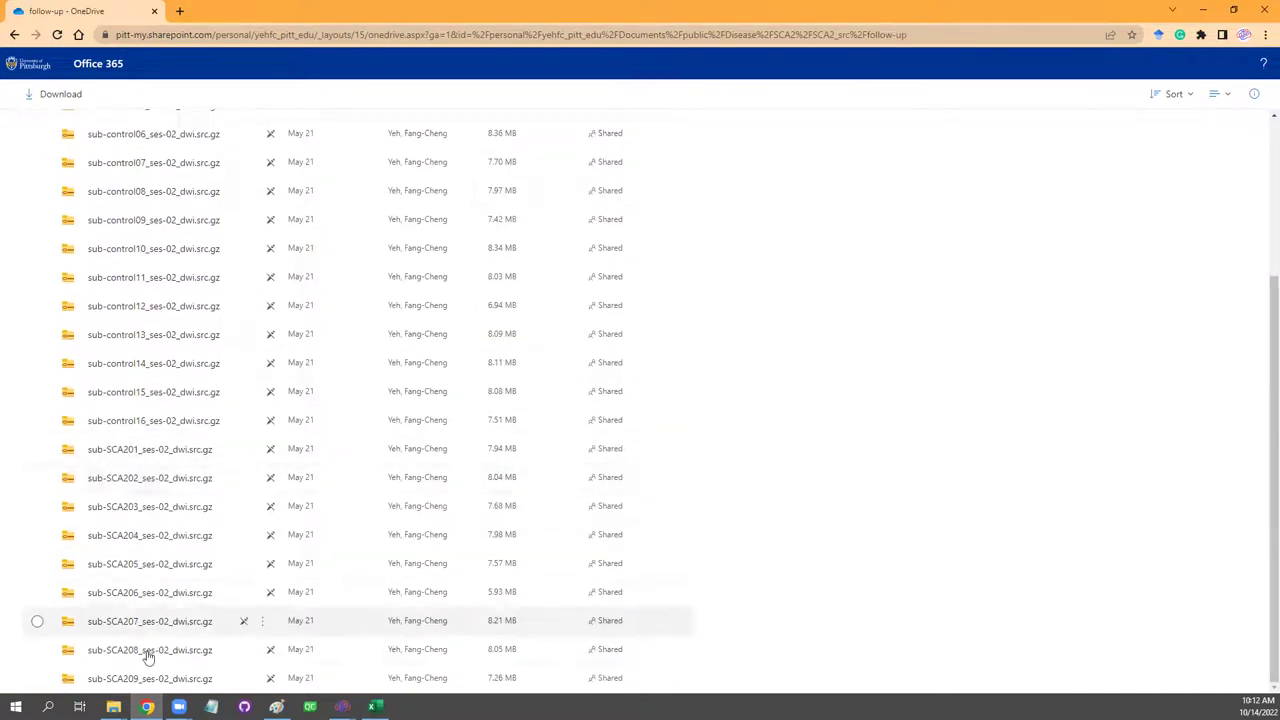
{"action": "scroll", "coordinate": [206, 486], "scroll_direction": "up", "scroll_amount": 3}
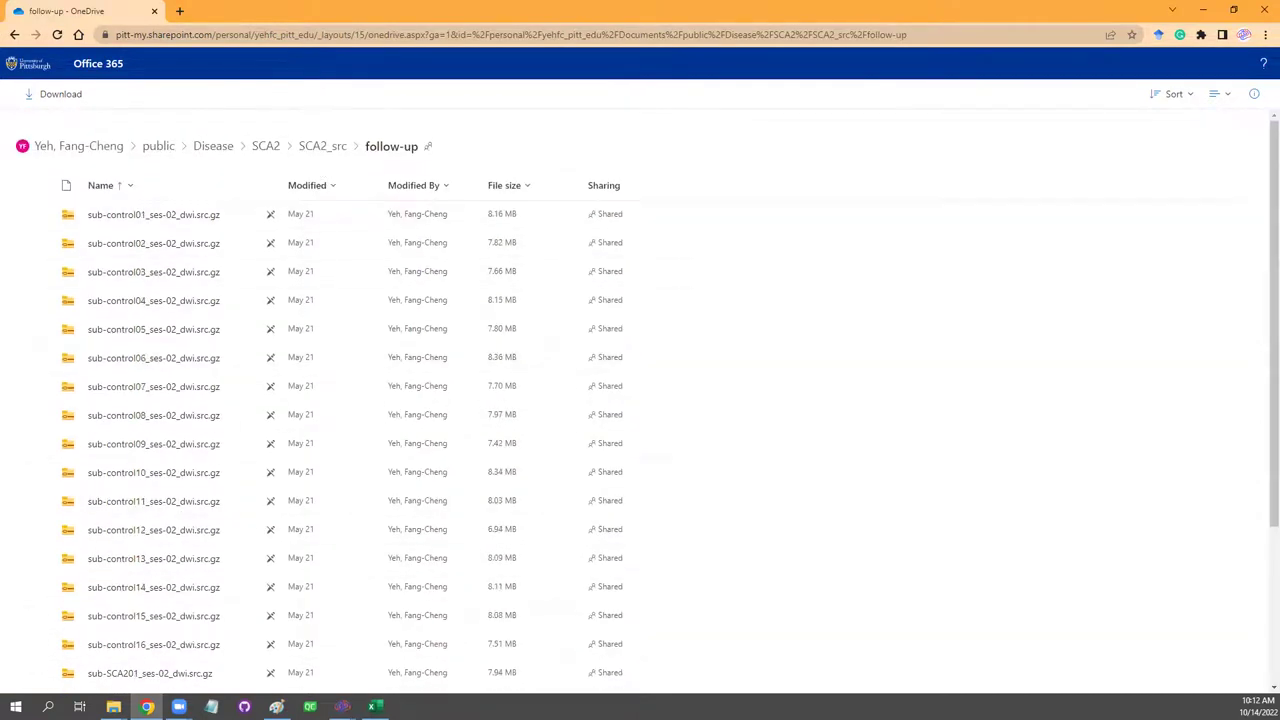
{"action": "left_click", "coordinate": [16, 35]}
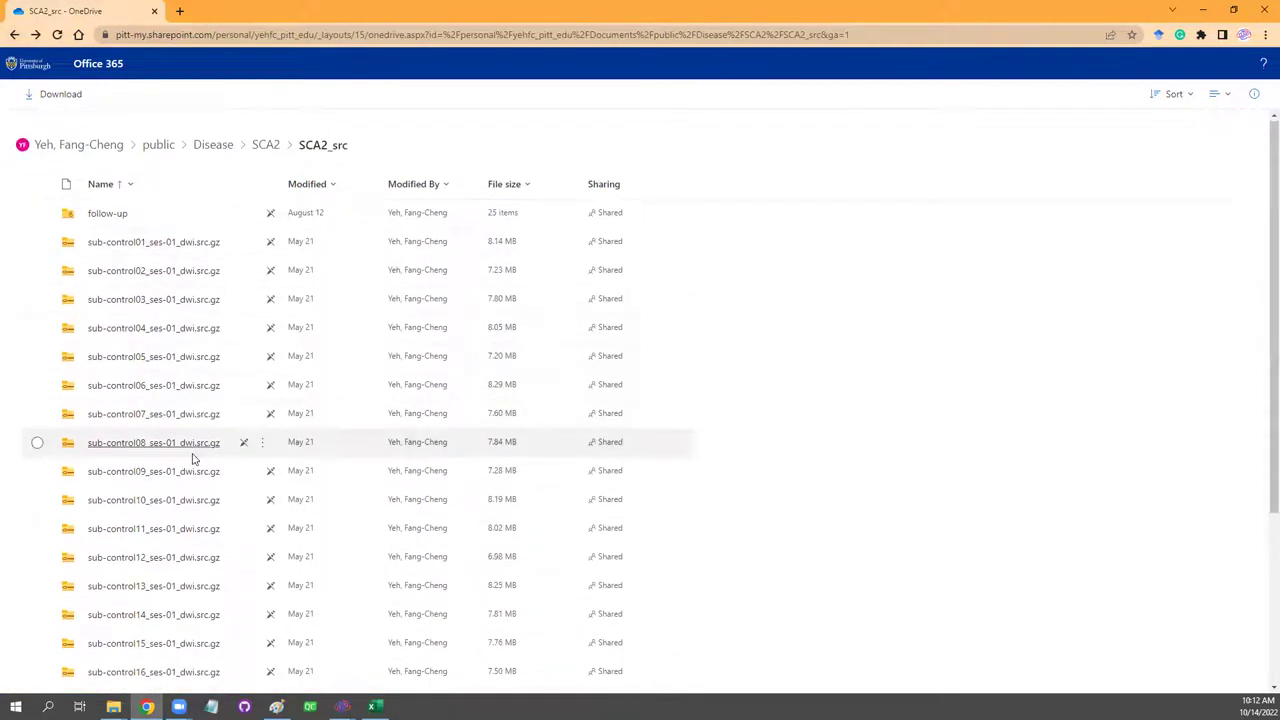
Compare the online SCA2_src list with the local src_post folder, widening its file list and selecting sub-control01_ses-01_dwi.src.gz.
{"action": "scroll", "coordinate": [182, 600], "scroll_direction": "down", "scroll_amount": 3}
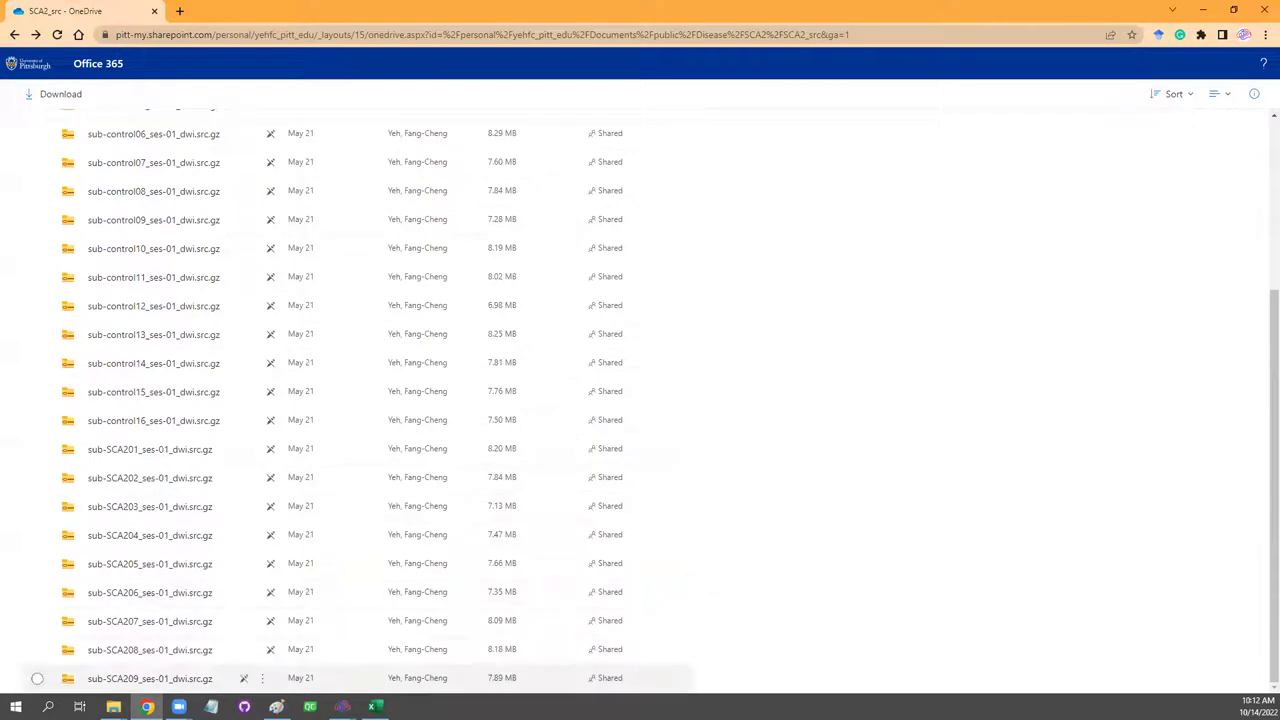
{"action": "mouse_move", "coordinate": [113, 706]}
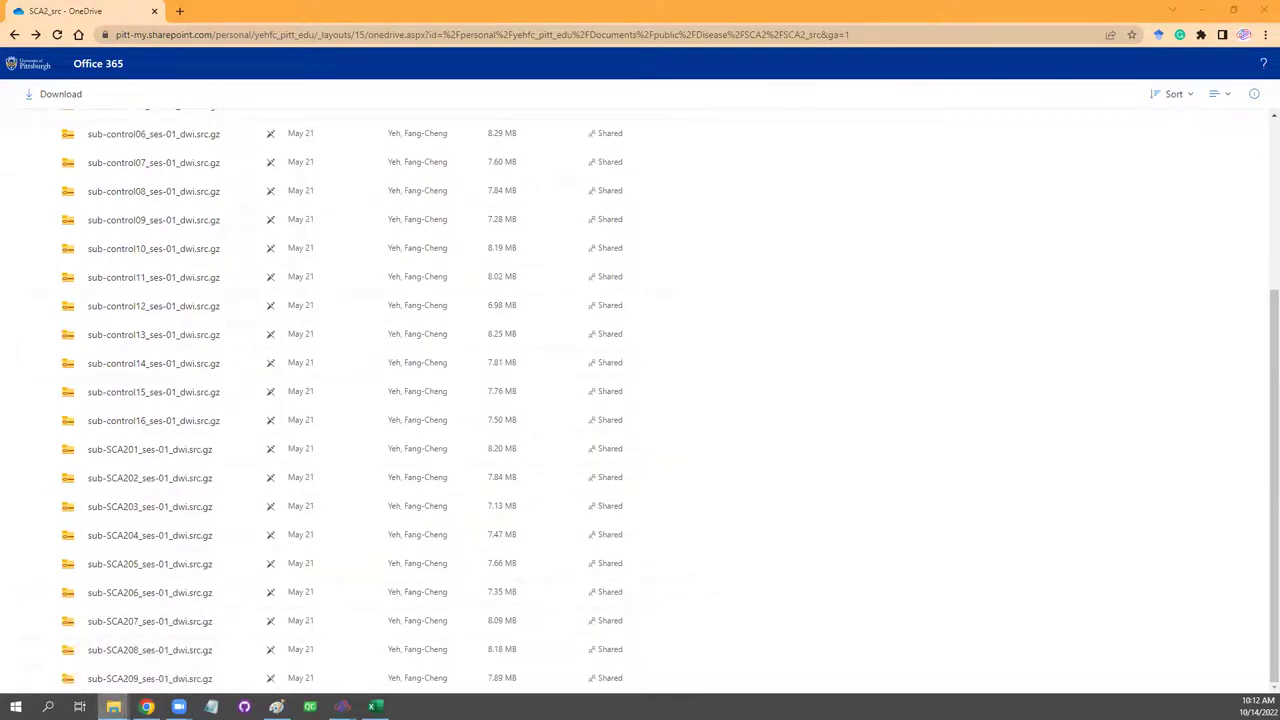
{"action": "left_click", "coordinate": [62, 669]}
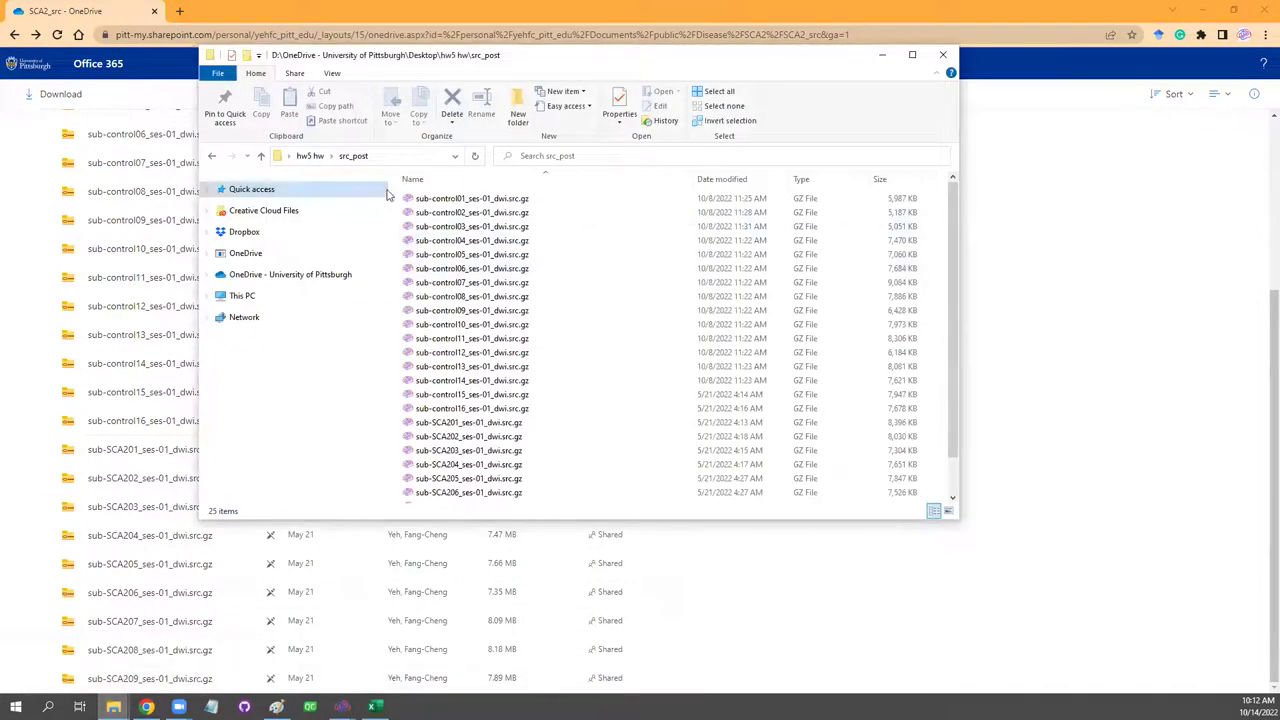
{"action": "left_click_drag", "start_coordinate": [390, 173], "coordinate": [352, 173]}
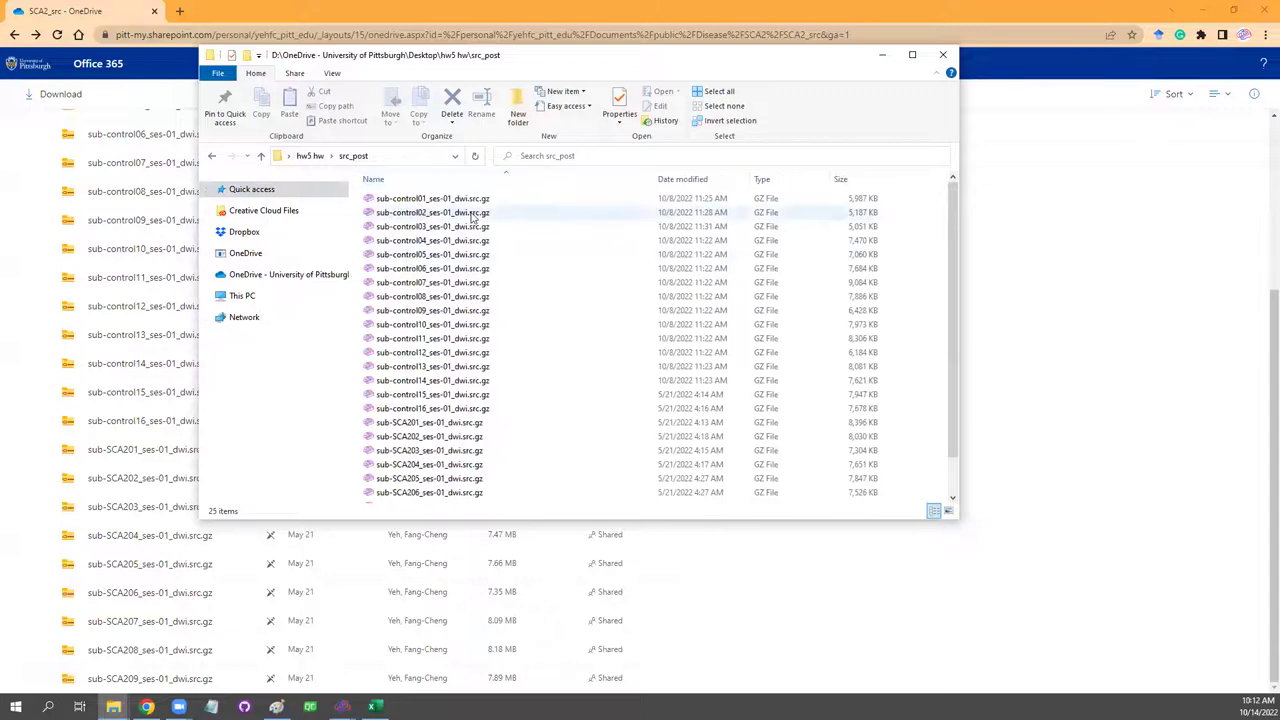
{"action": "scroll", "coordinate": [480, 241], "scroll_direction": "down", "scroll_amount": 1}
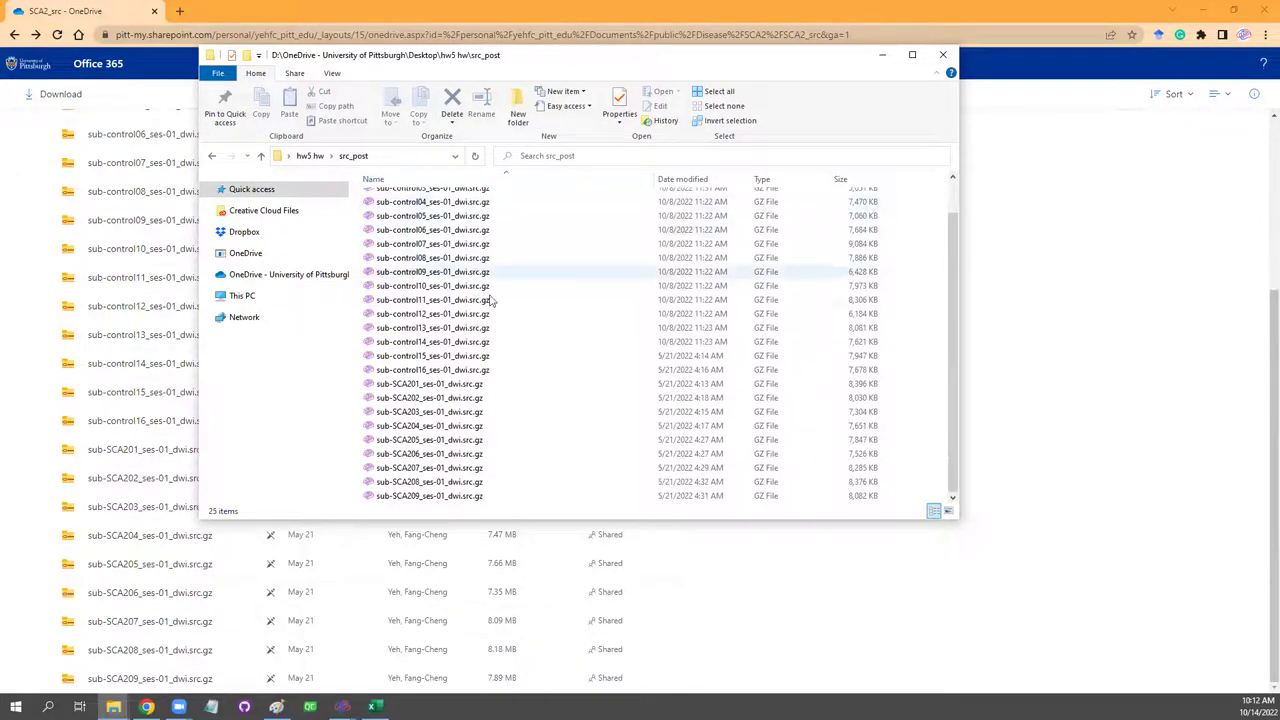
{"action": "scroll", "coordinate": [466, 224], "scroll_direction": "up", "scroll_amount": 1}
{"action": "left_click", "coordinate": [466, 200]}
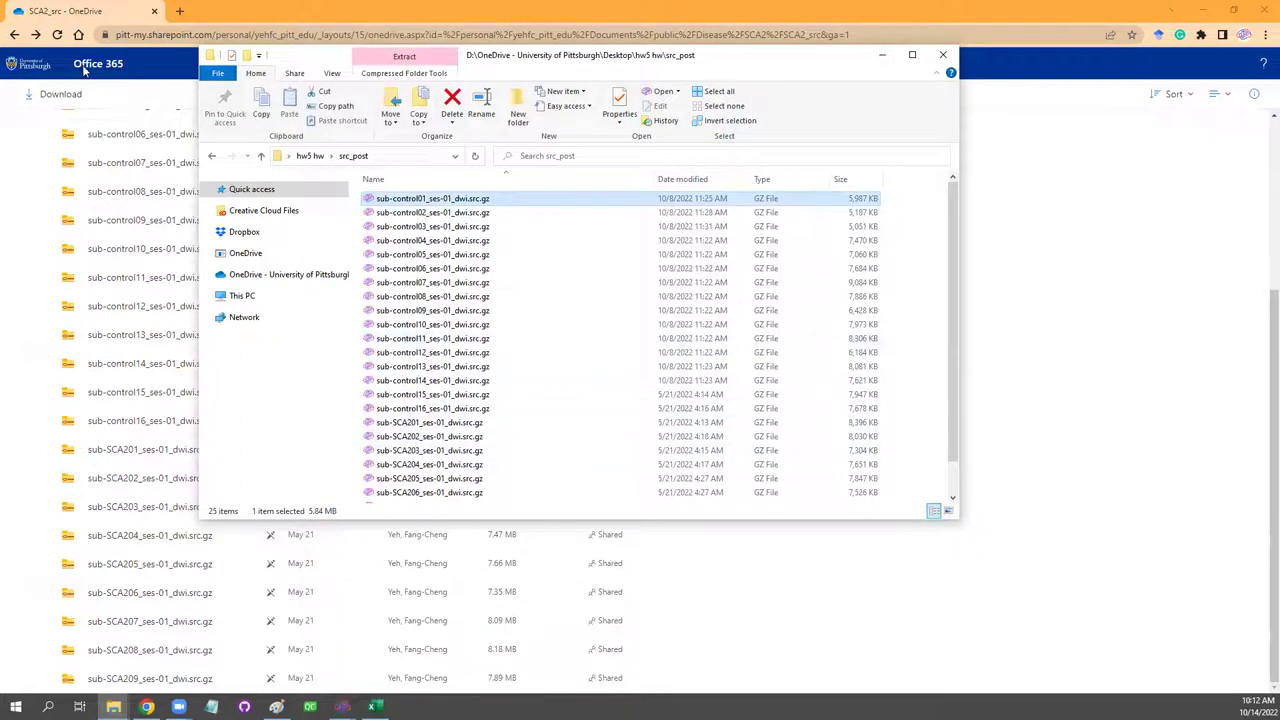
Return to the practicum assignment page and check the reconstruction instruction, highlighting QSDR.
{"action": "left_click", "coordinate": [15, 35]}
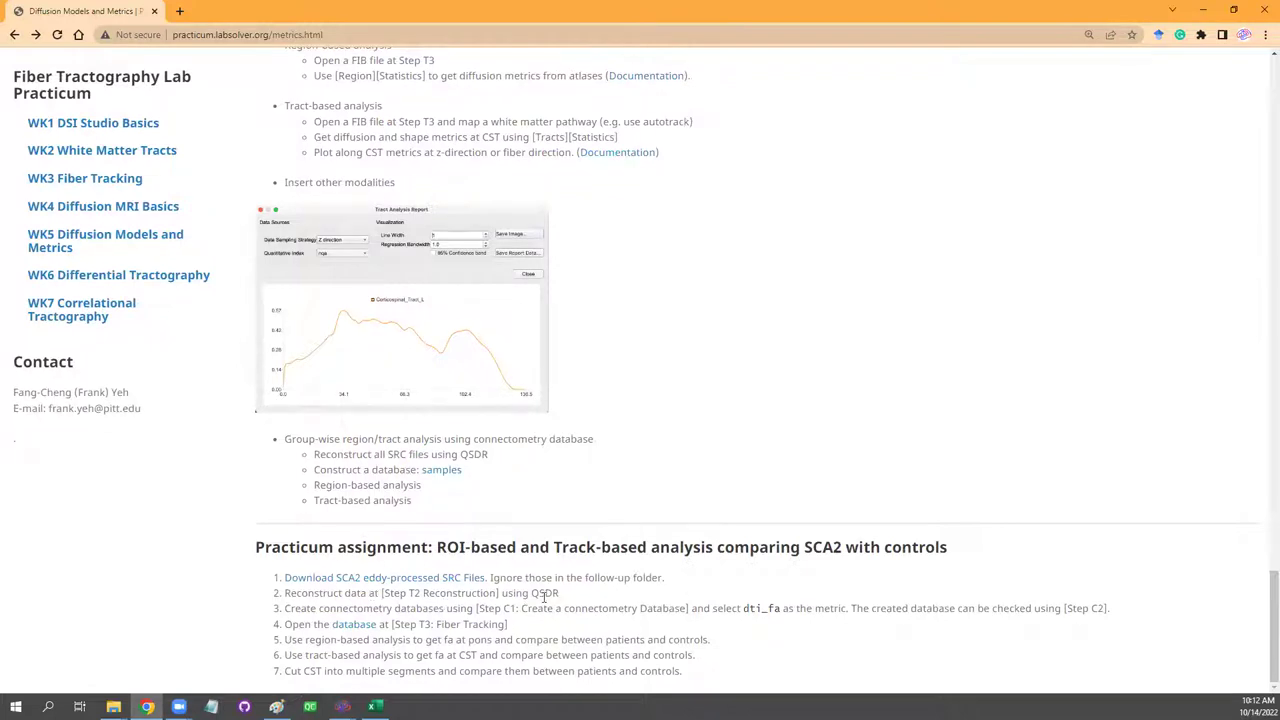
{"action": "left_click_drag", "start_coordinate": [536, 594], "coordinate": [563, 597]}
{"action": "left_click", "coordinate": [569, 600]}
Switch to DSI Studio, start Step T2 Reconstruction, and browse to the src_post folder in hw5 hw on the Desktop.
{"action": "left_click", "coordinate": [393, 657]}
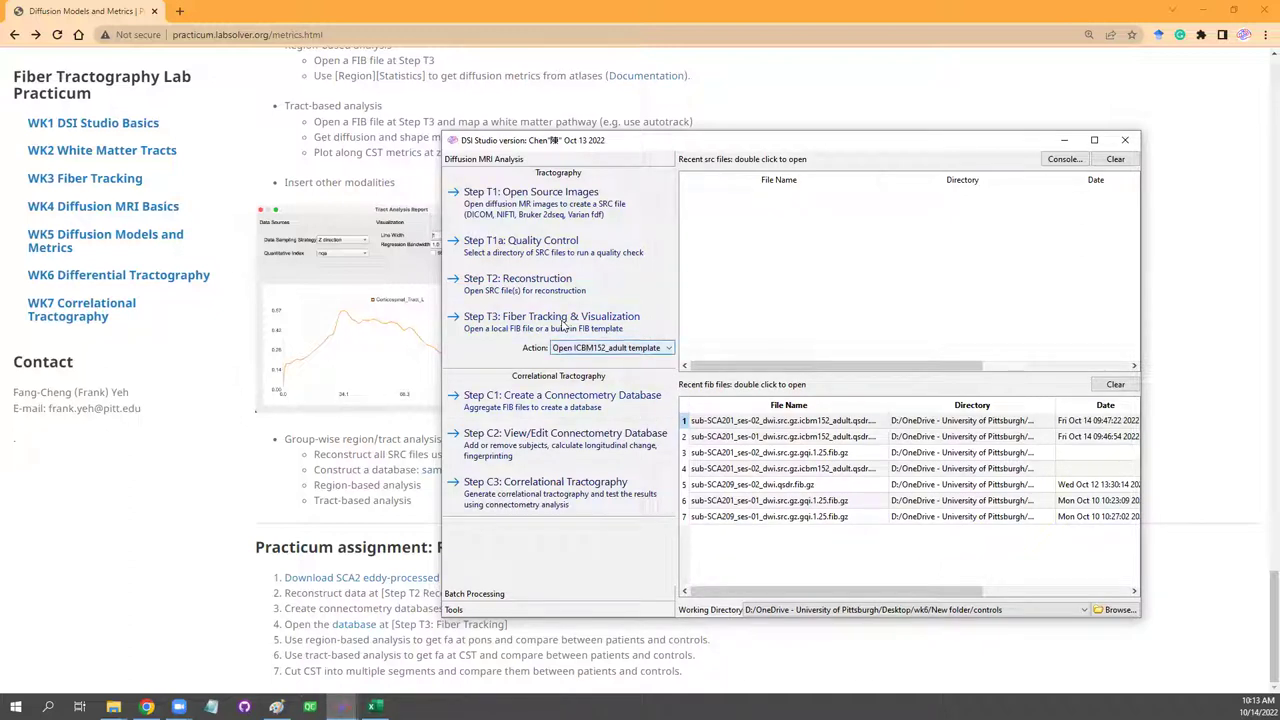
{"action": "left_click", "coordinate": [498, 288]}
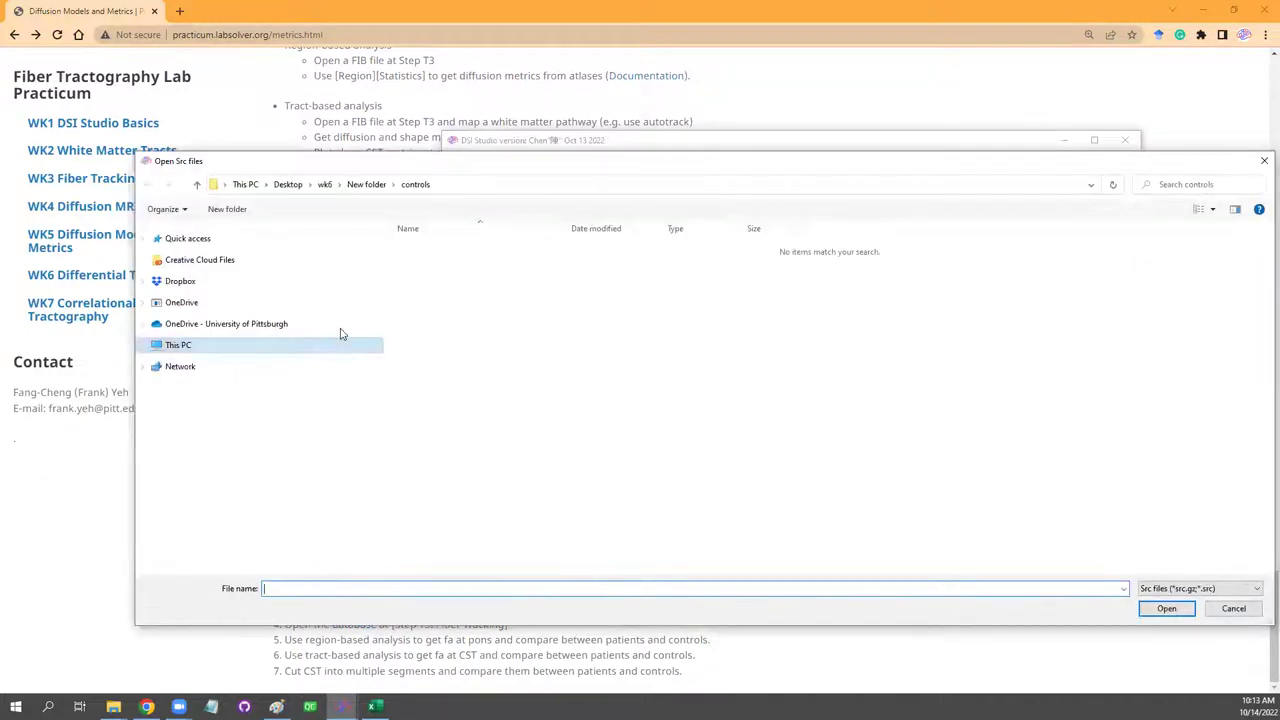
{"action": "left_click", "coordinate": [180, 347]}
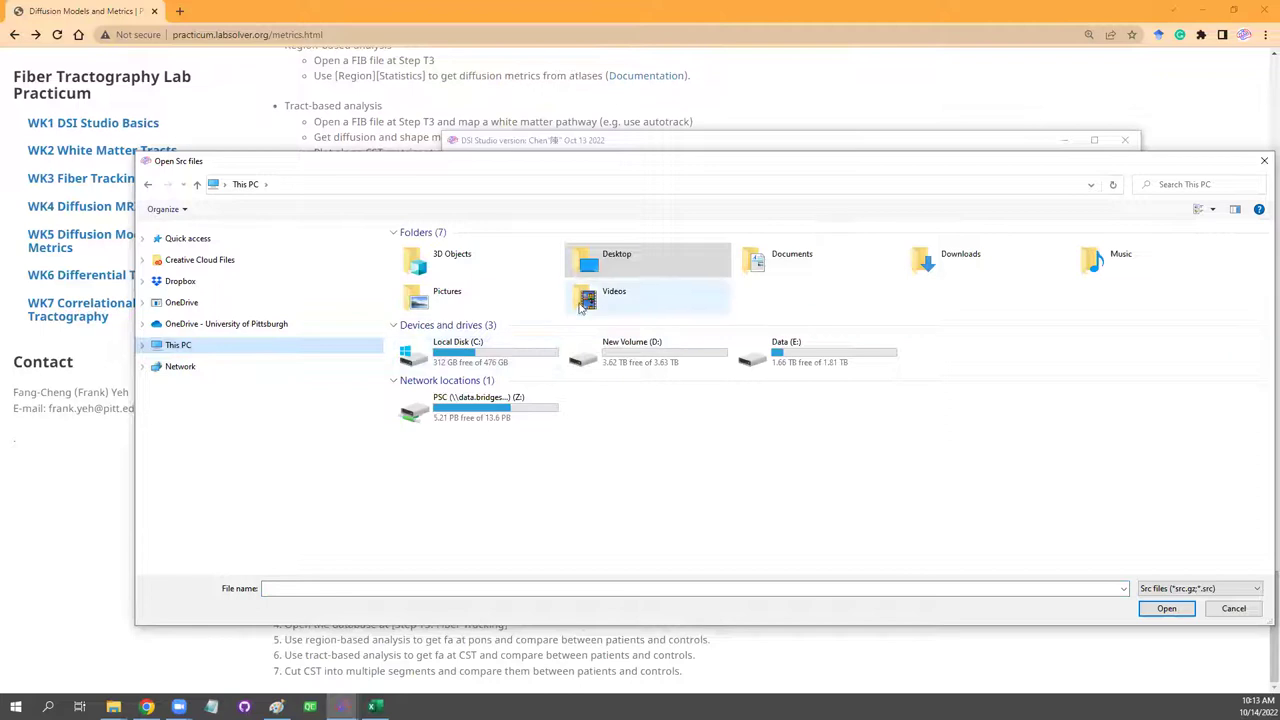
{"action": "left_click", "coordinate": [636, 259]}
{"action": "double_click", "coordinate": [636, 259]}
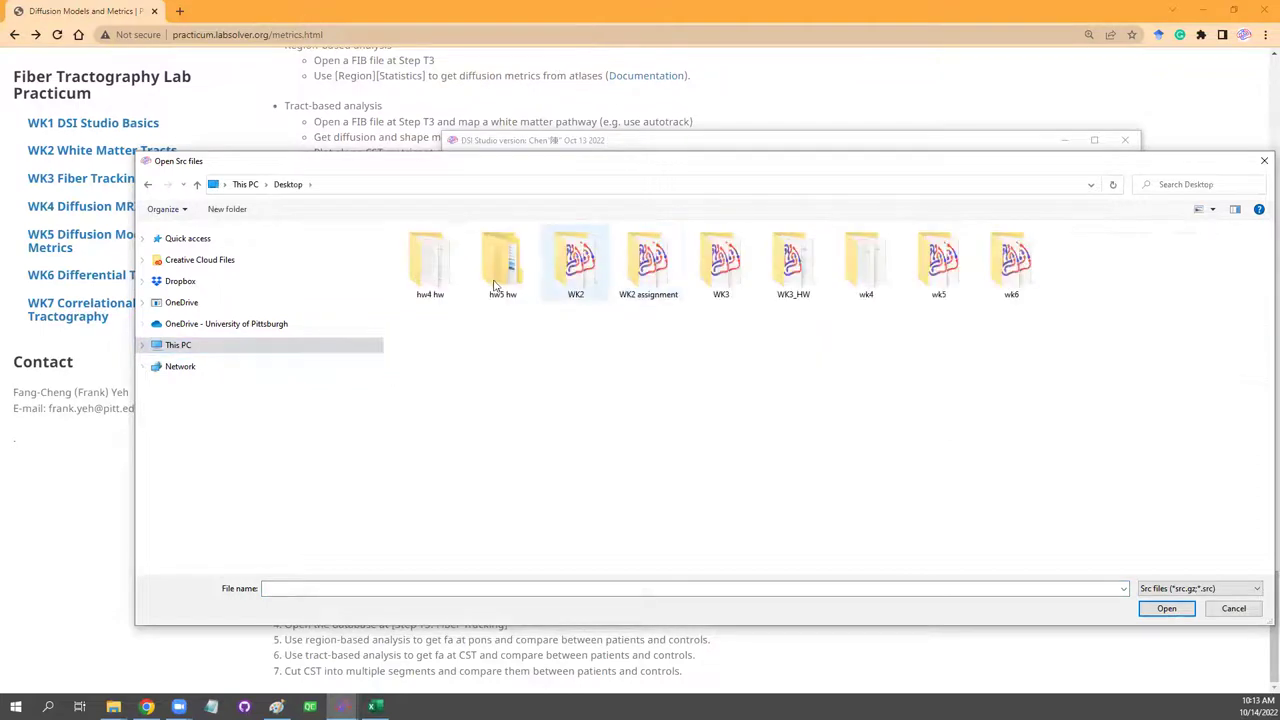
{"action": "double_click", "coordinate": [502, 266]}
{"action": "double_click", "coordinate": [430, 265]}
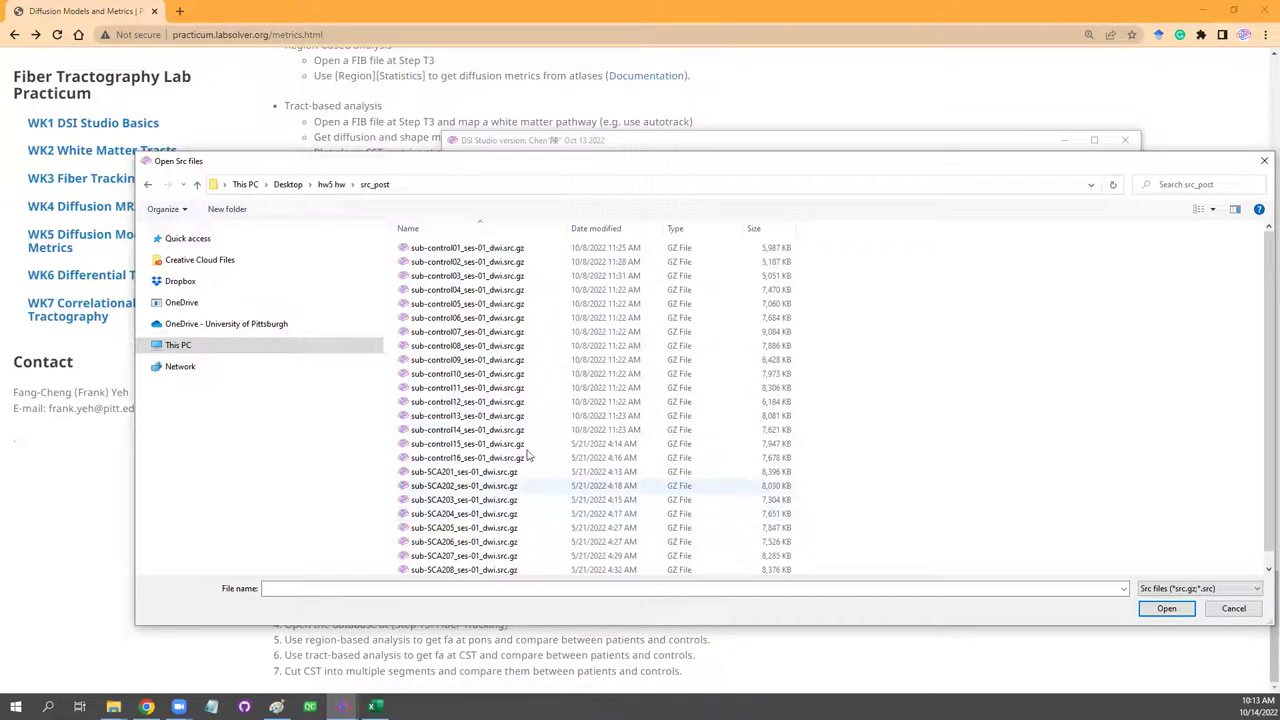
Select all the control and SCA2 SRC files in src_post and open them together for reconstruction.
{"action": "left_click", "coordinate": [517, 276]}
{"action": "left_click", "coordinate": [516, 374]}
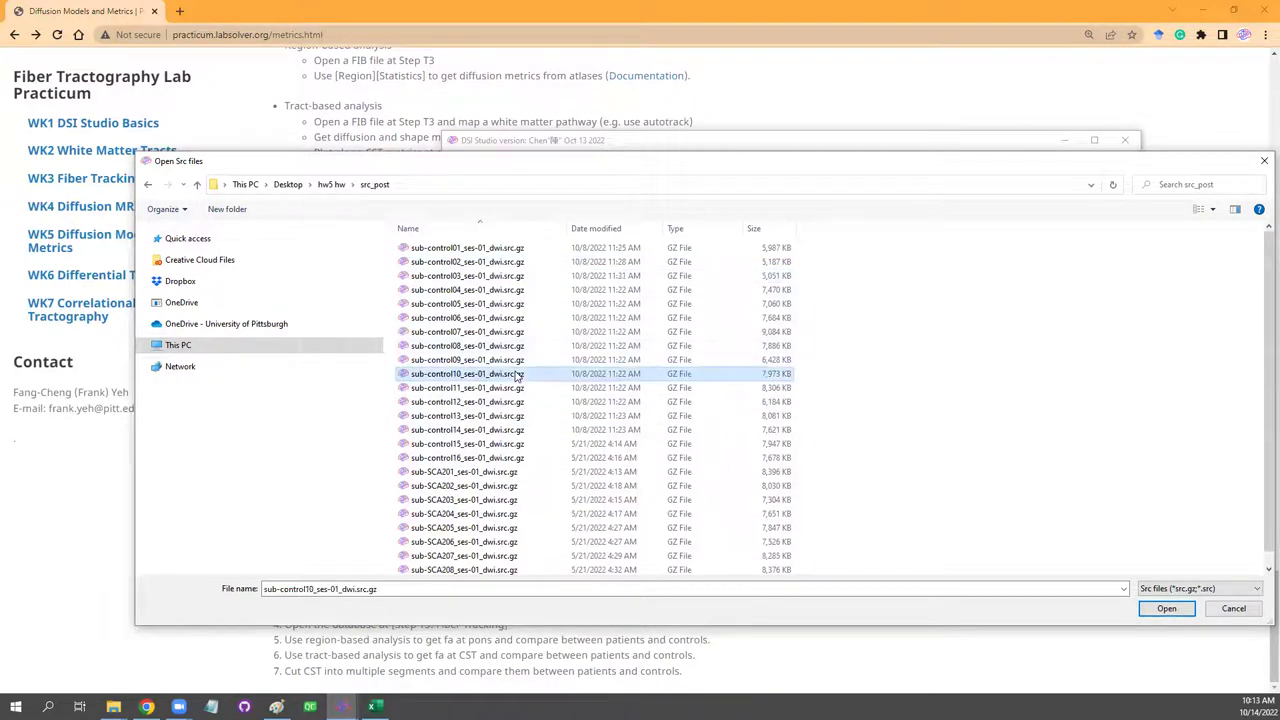
{"action": "key", "text": "ctrl+a"}
{"action": "left_click", "coordinate": [915, 425]}
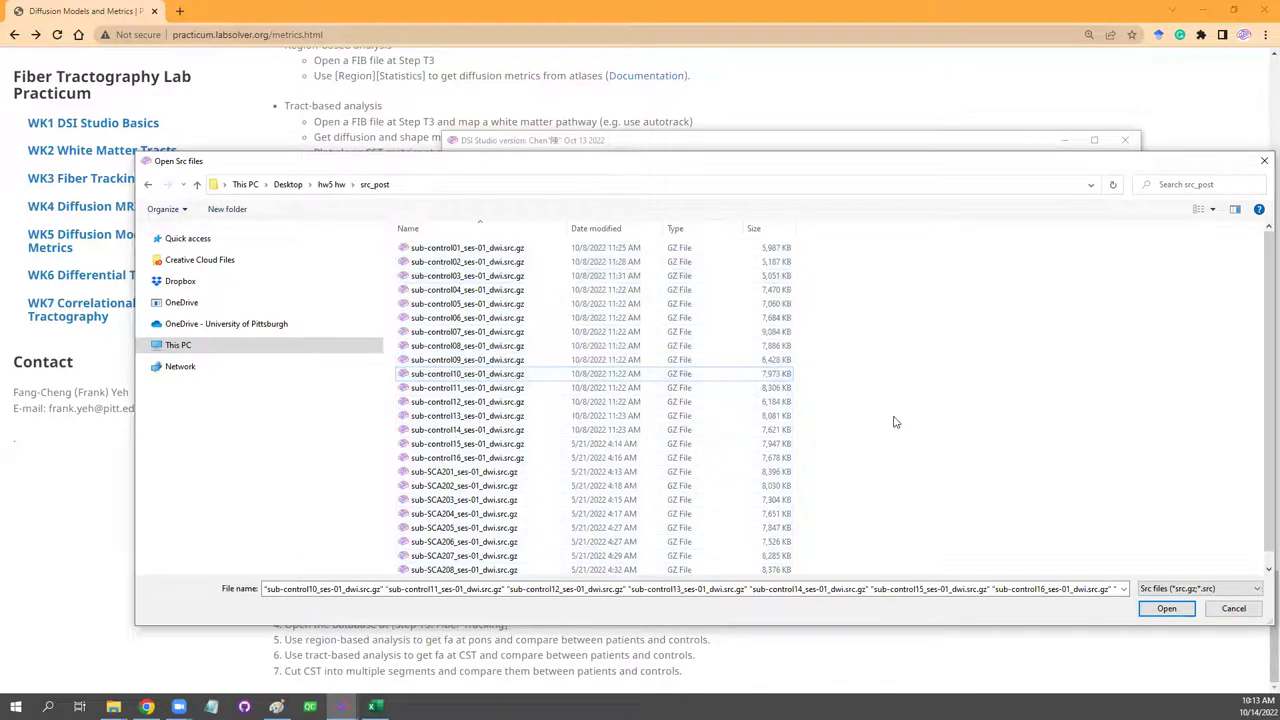
{"action": "left_click", "coordinate": [515, 250]}
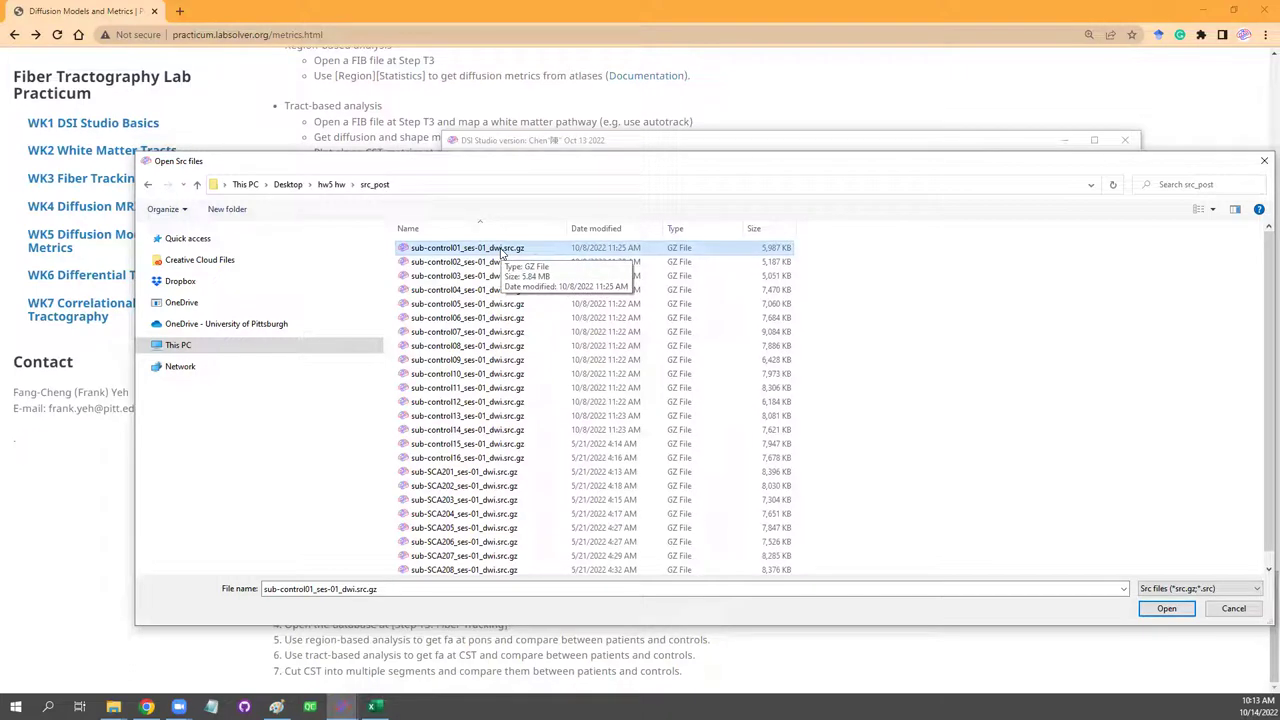
{"action": "left_click", "coordinate": [502, 401]}
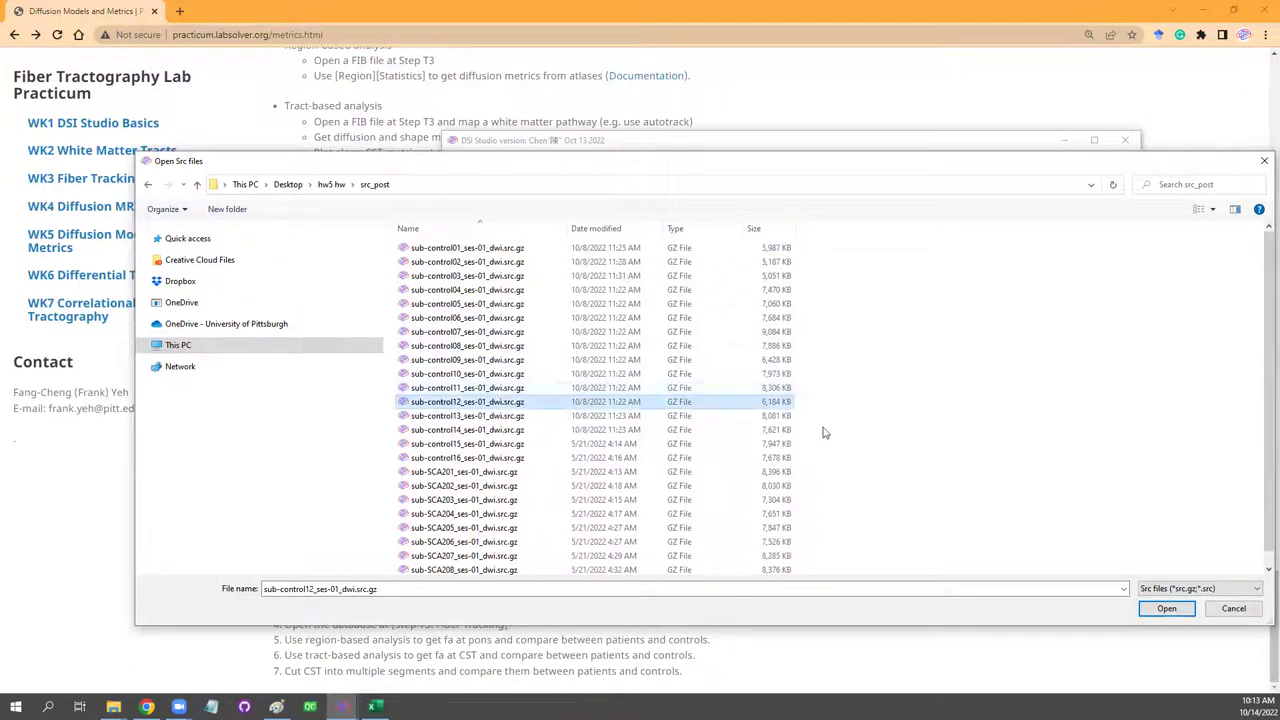
{"action": "key", "text": "ctrl+a"}
{"action": "left_click", "coordinate": [1164, 609]}
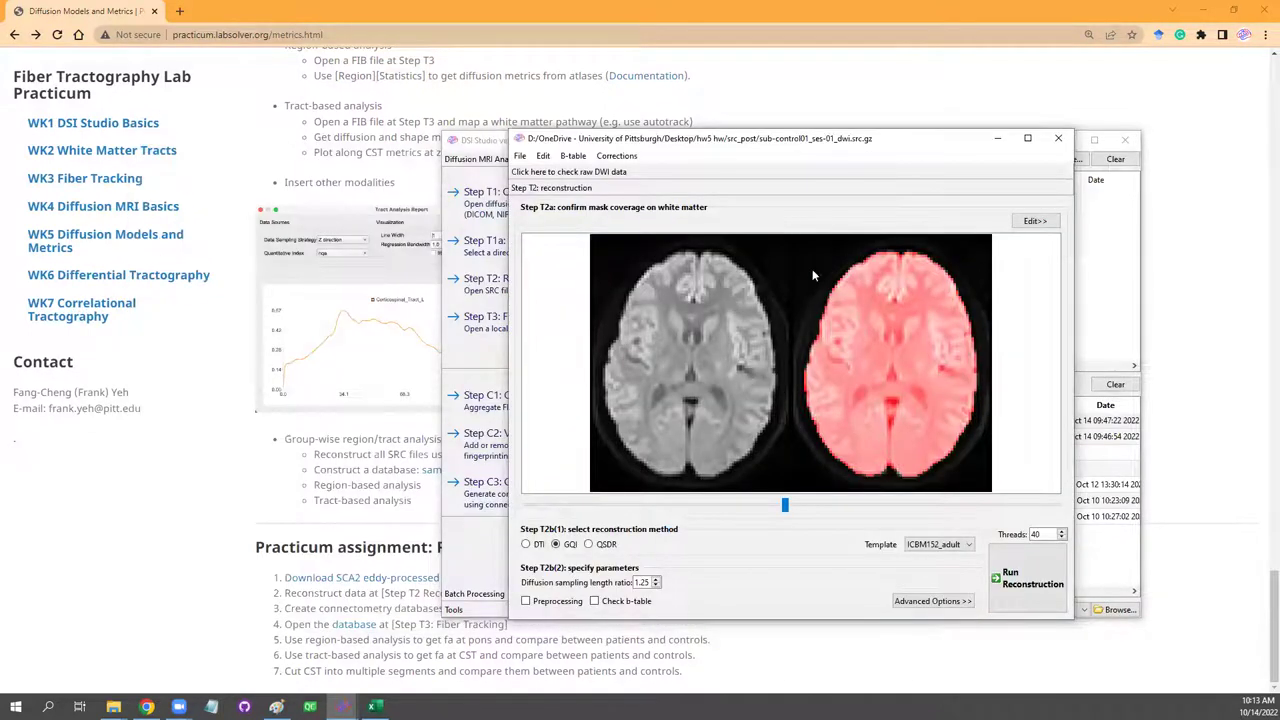
Choose QSDR as the reconstruction method for the loaded SRC files.
{"action": "left_click_drag", "start_coordinate": [820, 131], "coordinate": [594, 118]}
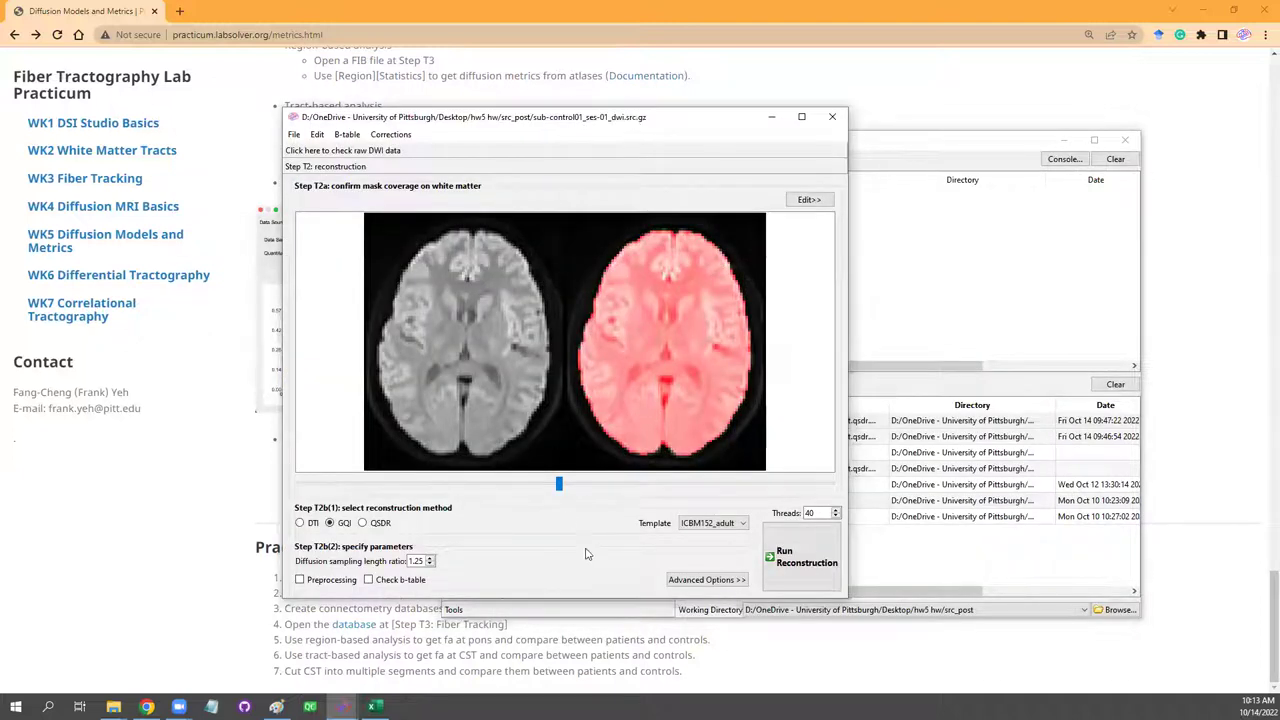
{"action": "left_click", "coordinate": [380, 523]}
{"action": "double_click", "coordinate": [408, 520]}
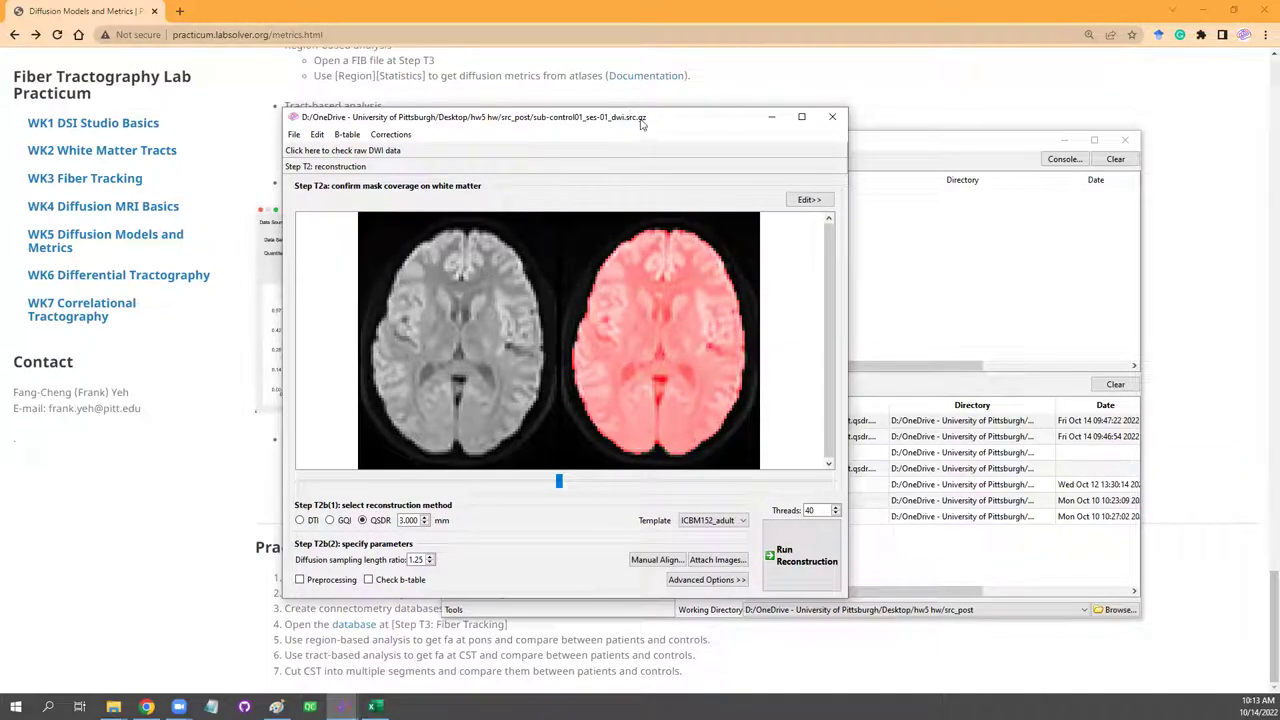
Examine the output resolution value set for the QSDR reconstruction.
{"action": "left_click_drag", "start_coordinate": [642, 123], "coordinate": [737, 126]}
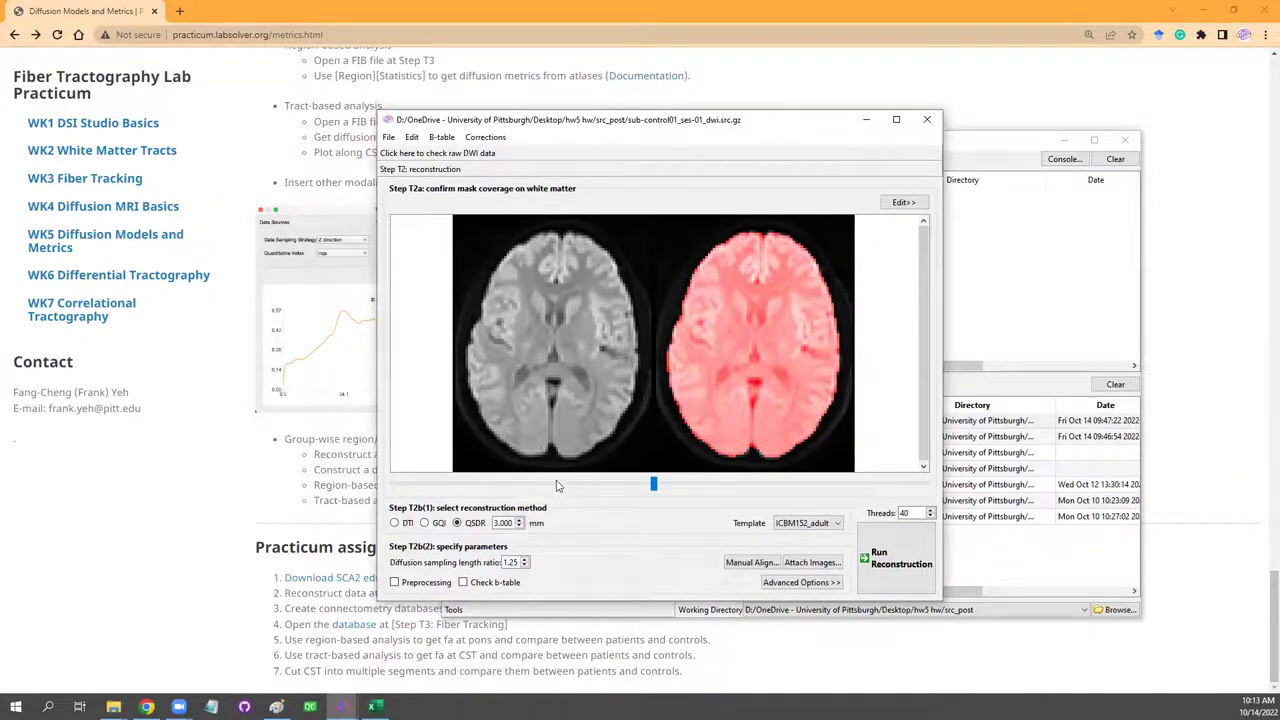
{"action": "double_click", "coordinate": [494, 523]}
{"action": "left_click_drag", "start_coordinate": [494, 523], "coordinate": [512, 523]}
{"action": "left_click", "coordinate": [488, 540]}
{"action": "left_click_drag", "start_coordinate": [495, 523], "coordinate": [510, 523]}
Show the raw DWI data and read the acquisition description for the in-plane resolution and slice thickness.
{"action": "left_click", "coordinate": [463, 158]}
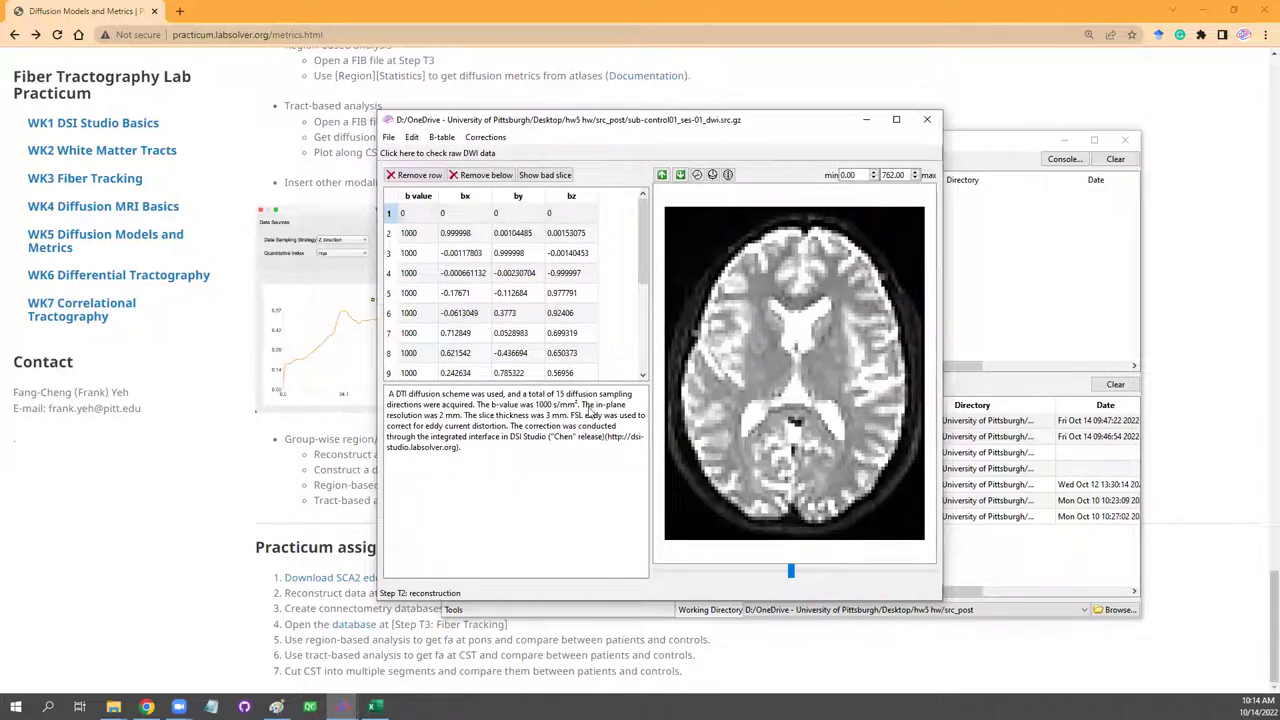
{"action": "left_click_drag", "start_coordinate": [396, 394], "coordinate": [470, 455]}
{"action": "left_click", "coordinate": [473, 455]}
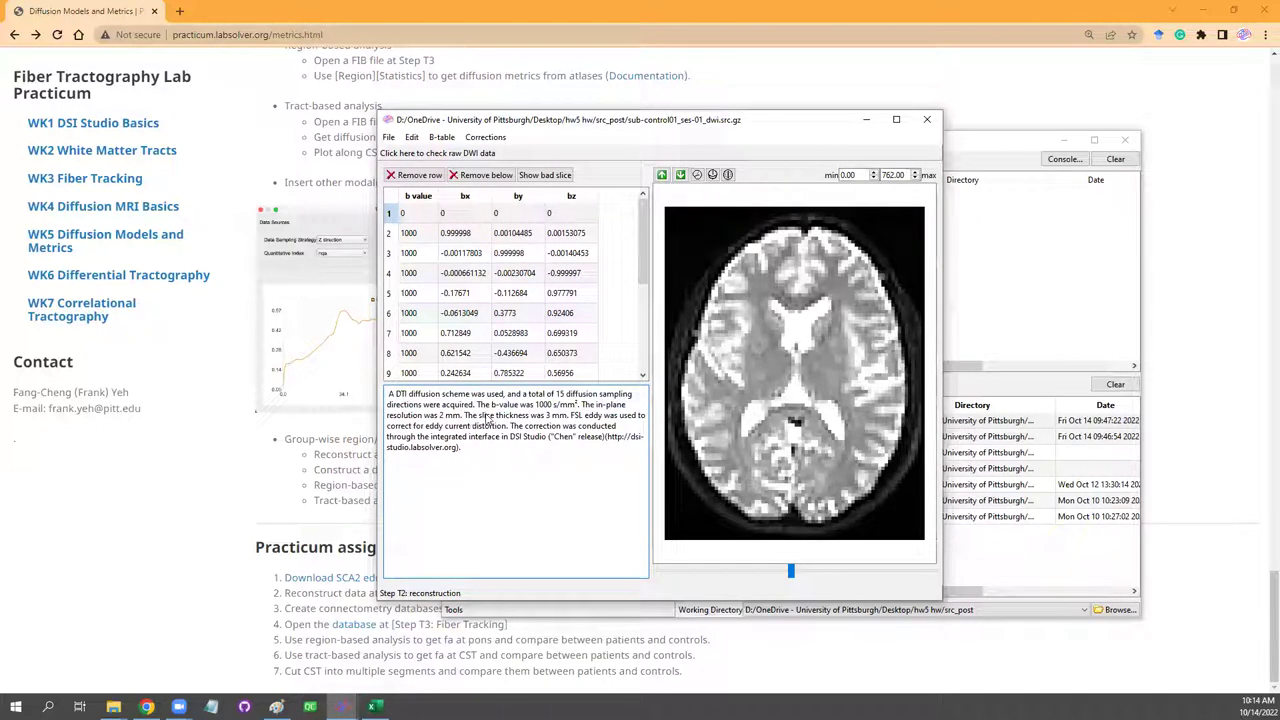
Highlight the in-plane resolution sentence in the acquisition description and show the raw DWI image in the sagittal plane.
{"action": "mouse_move", "coordinate": [470, 419]}
{"action": "left_mouse_down"}
{"action": "mouse_move", "coordinate": [568, 424]}
{"action": "mouse_move", "coordinate": [463, 425]}
{"action": "left_mouse_up"}
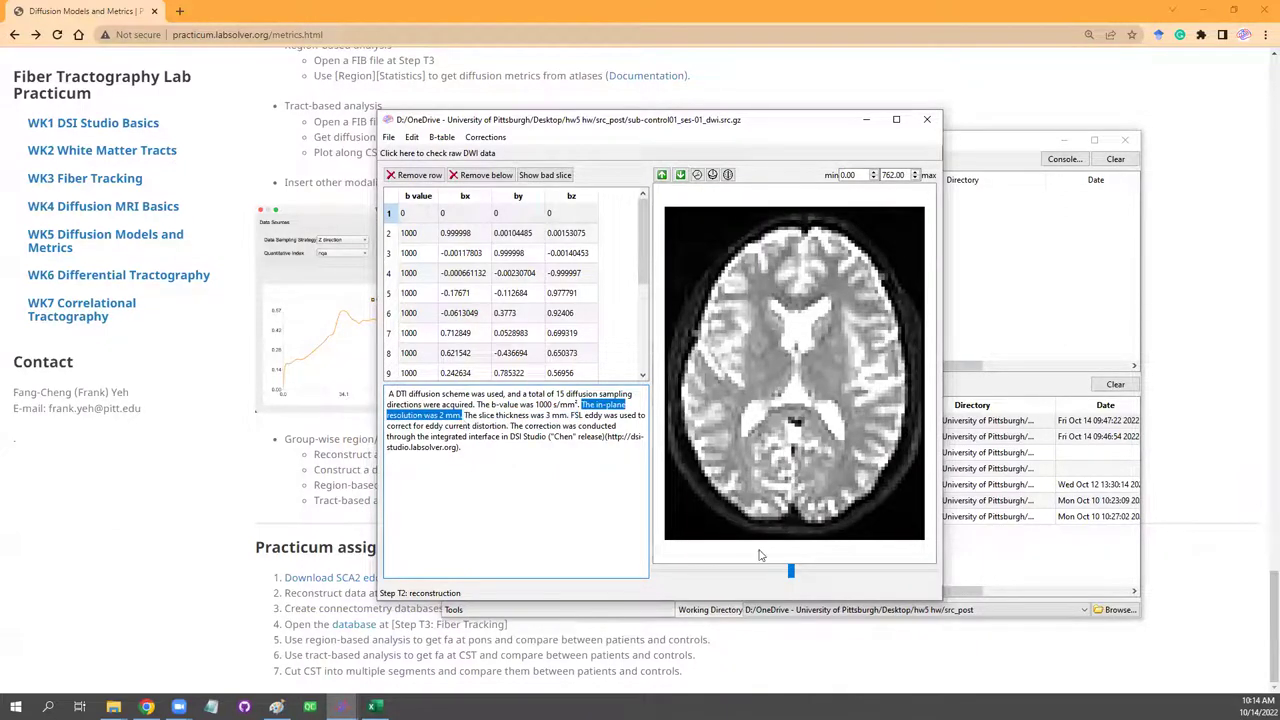
{"action": "left_click", "coordinate": [697, 175]}
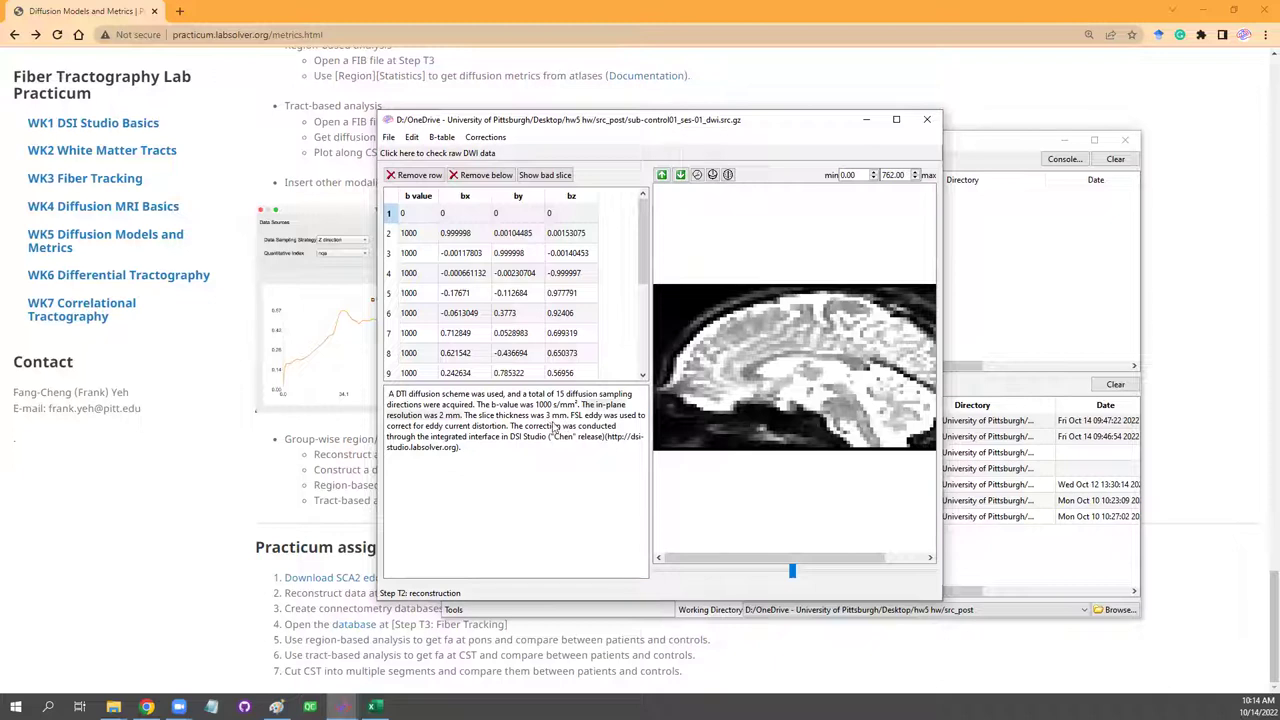
Return to the reconstruction settings, set the QSDR output resolution to 2 mm and run the reconstruction.
{"action": "left_click", "coordinate": [533, 592]}
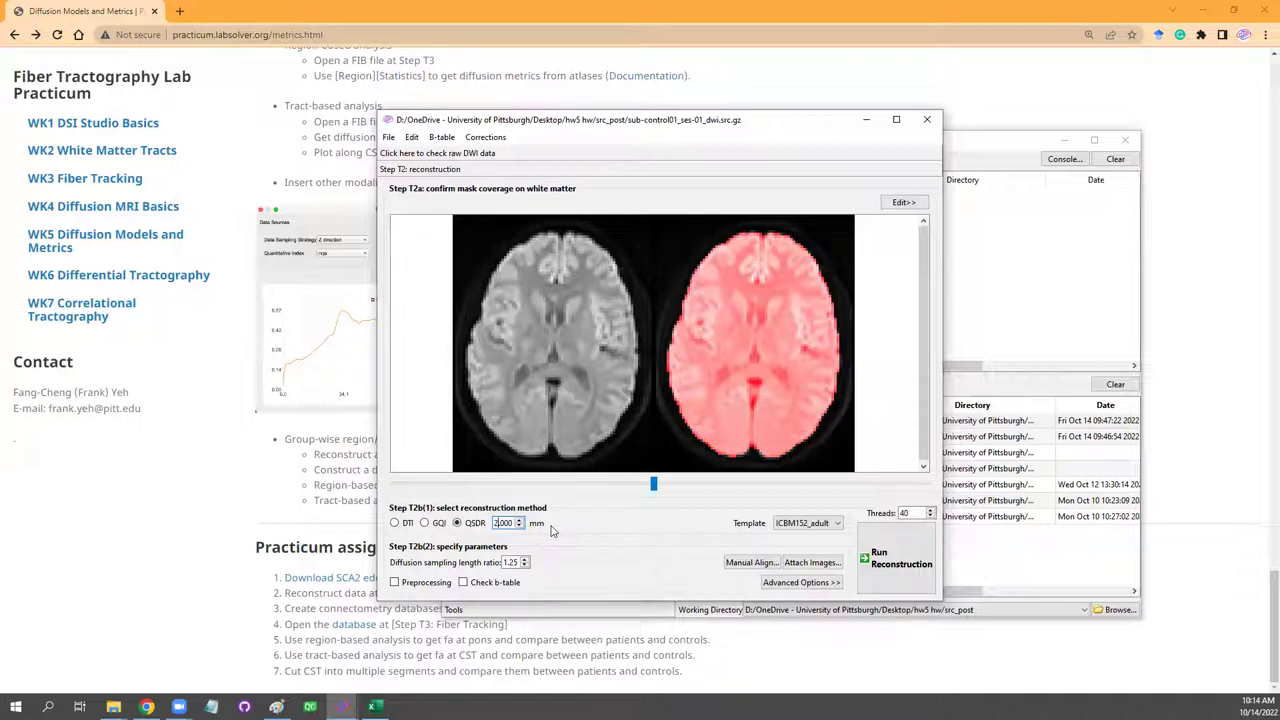
{"action": "double_click", "coordinate": [511, 524]}
{"action": "type", "text": "2"}
{"action": "key", "text": "Return"}
{"action": "left_click", "coordinate": [900, 558]}
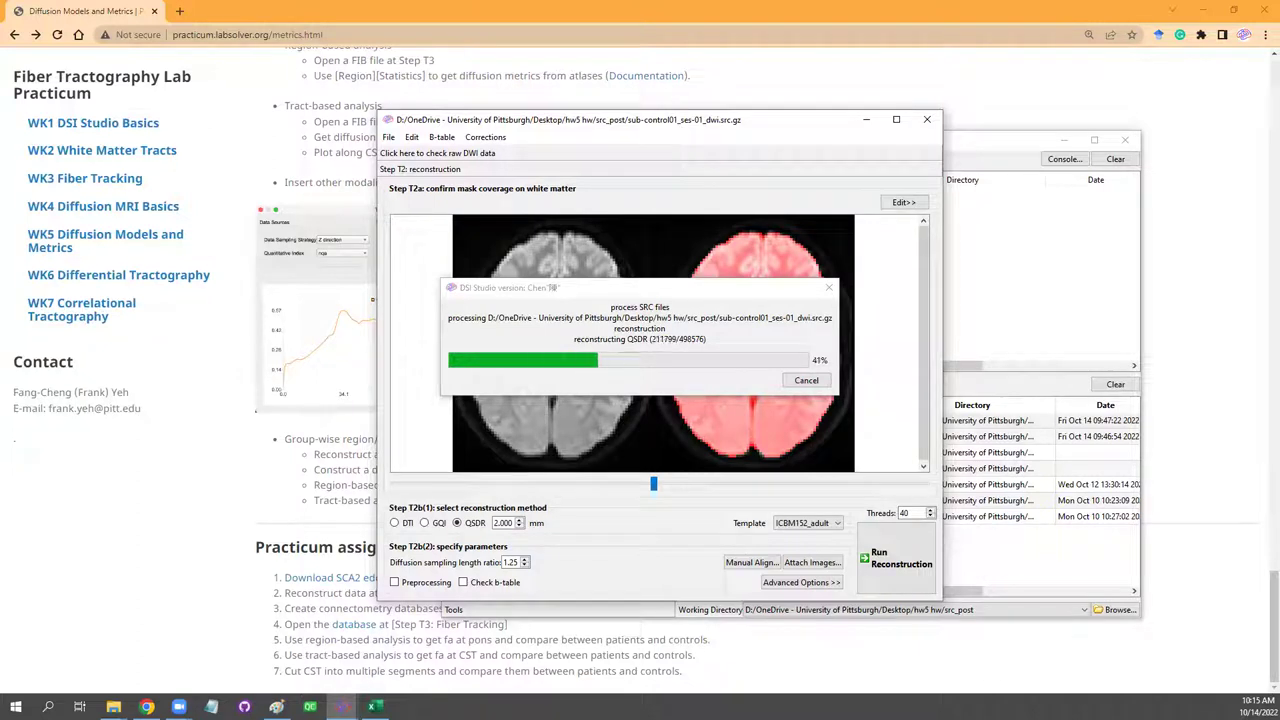
Cancel the running QSDR reconstruction, close the reconstruction window and minimize the main DSI Studio window.
{"action": "left_click", "coordinate": [806, 381]}
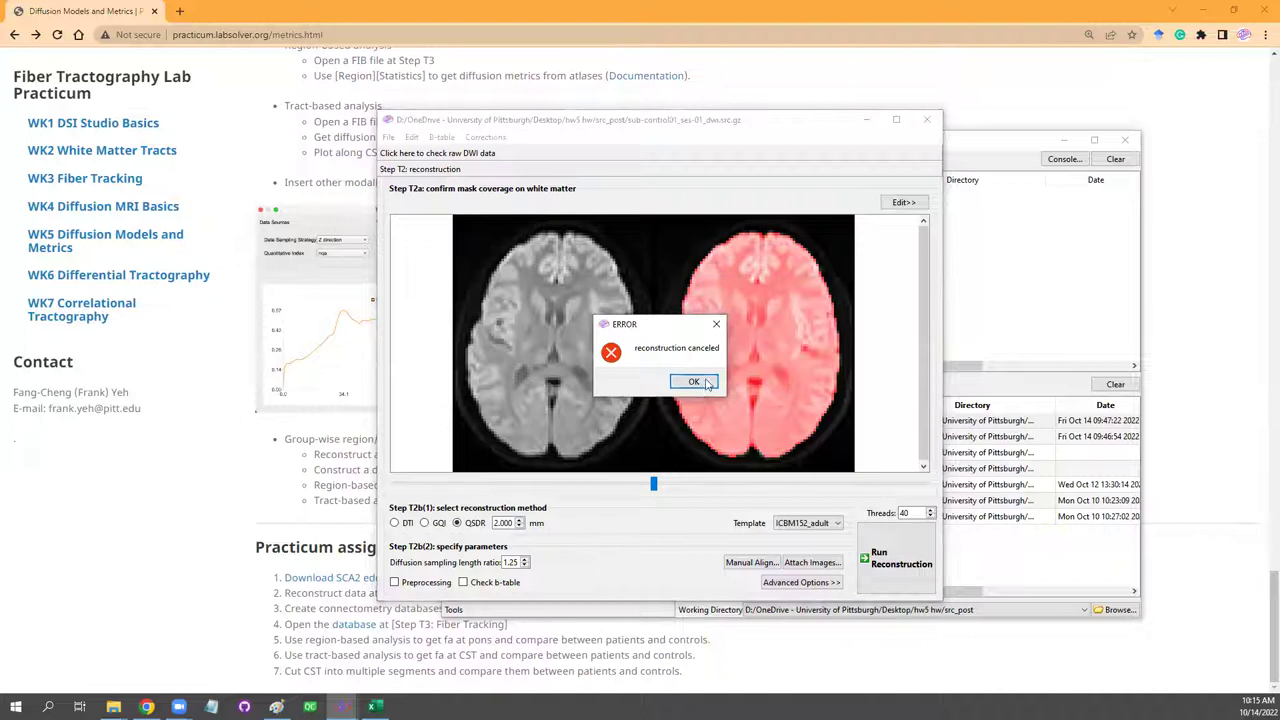
{"action": "left_click", "coordinate": [694, 382]}
{"action": "left_click", "coordinate": [926, 119]}
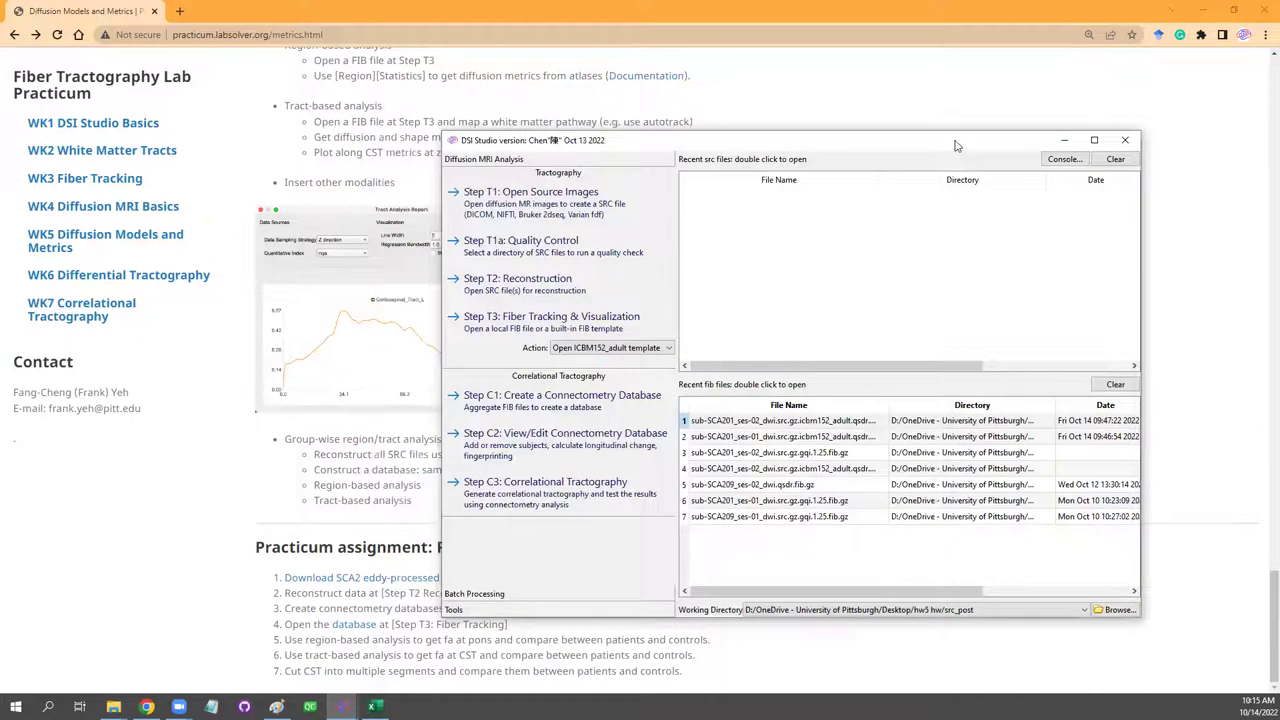
{"action": "left_click", "coordinate": [1063, 139]}
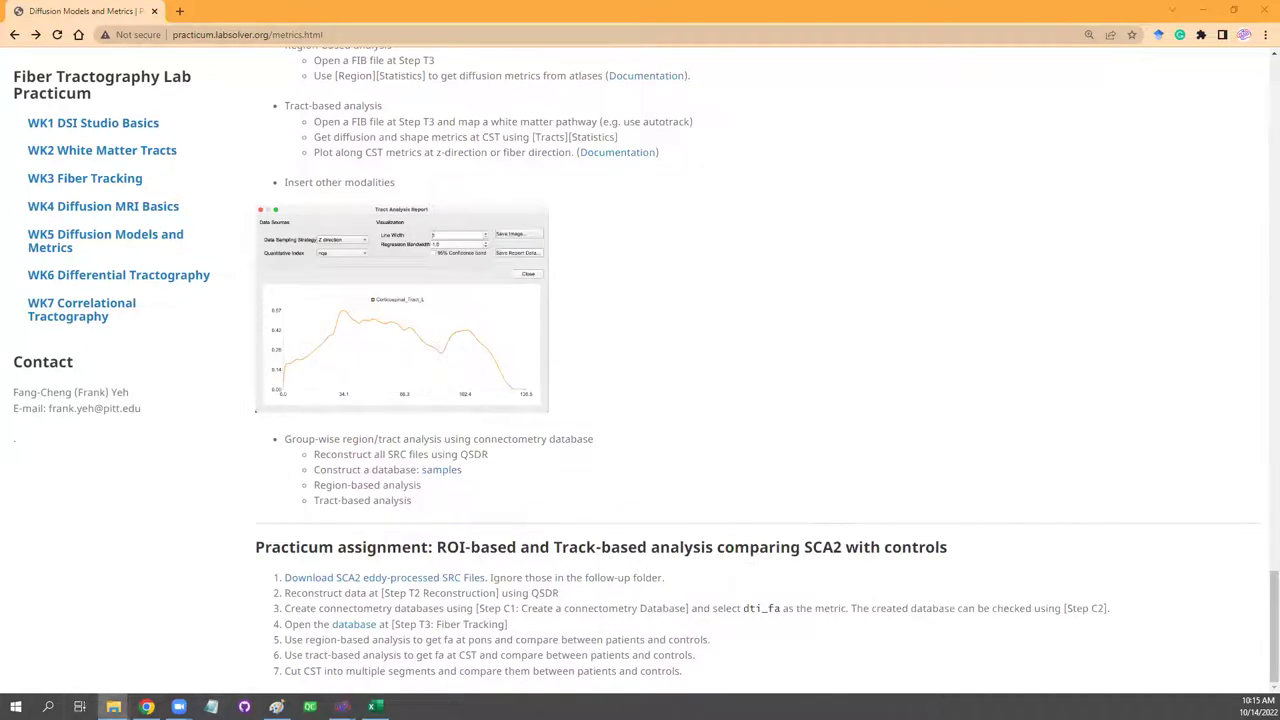
Switch to File Explorer, open the fib_qsdr folder in hw5 hw and widen the name column to show full file names.
{"action": "mouse_move", "coordinate": [113, 706]}
{"action": "left_click", "coordinate": [81, 664]}
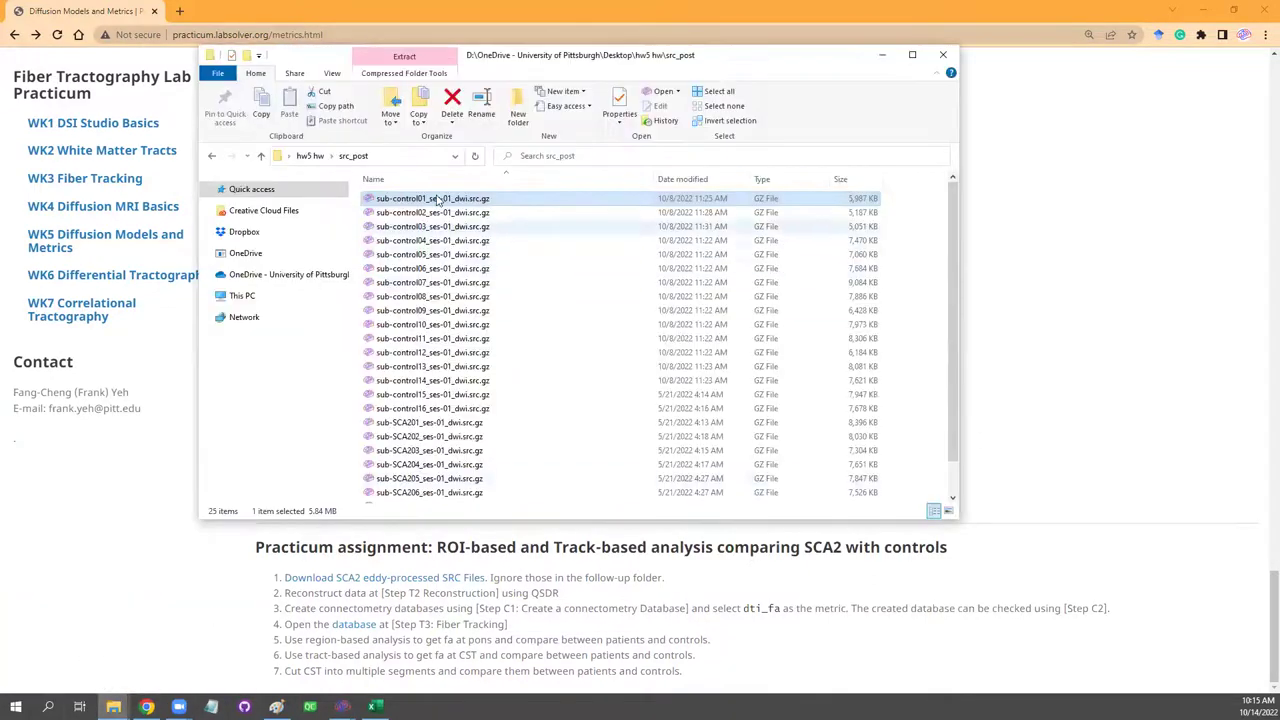
{"action": "left_click", "coordinate": [312, 157]}
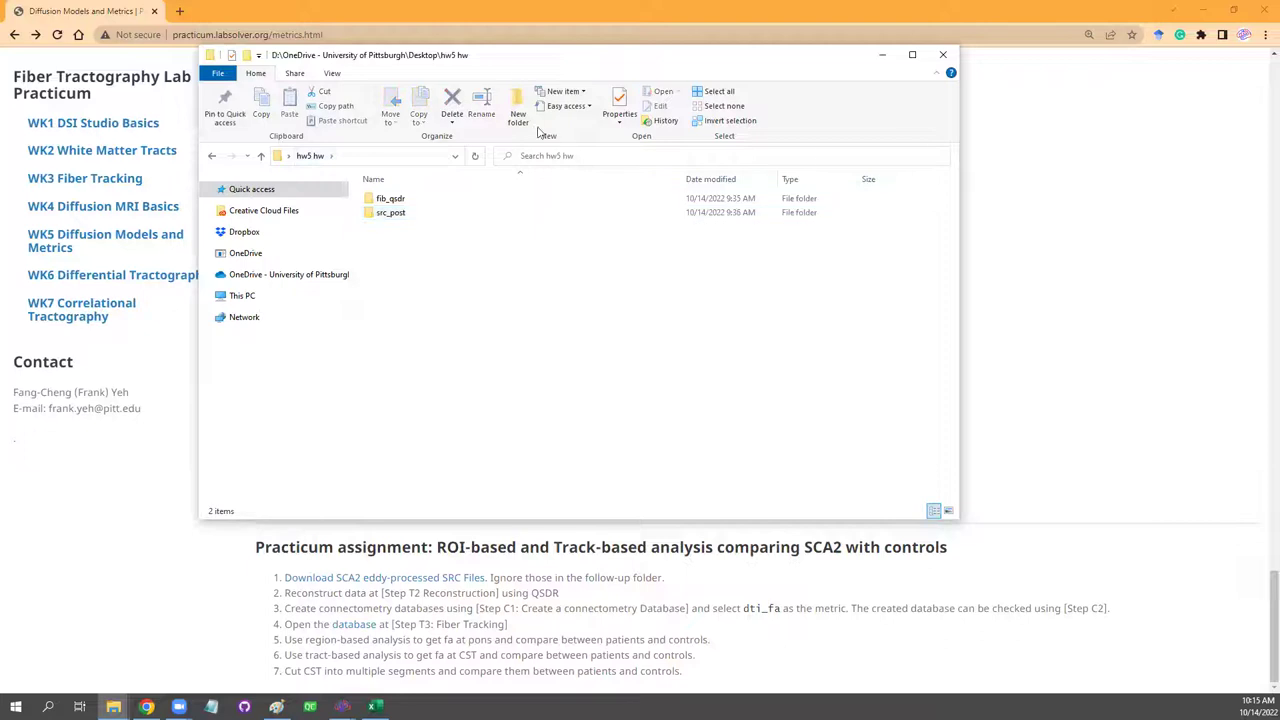
{"action": "left_click_drag", "start_coordinate": [575, 68], "coordinate": [836, 220]}
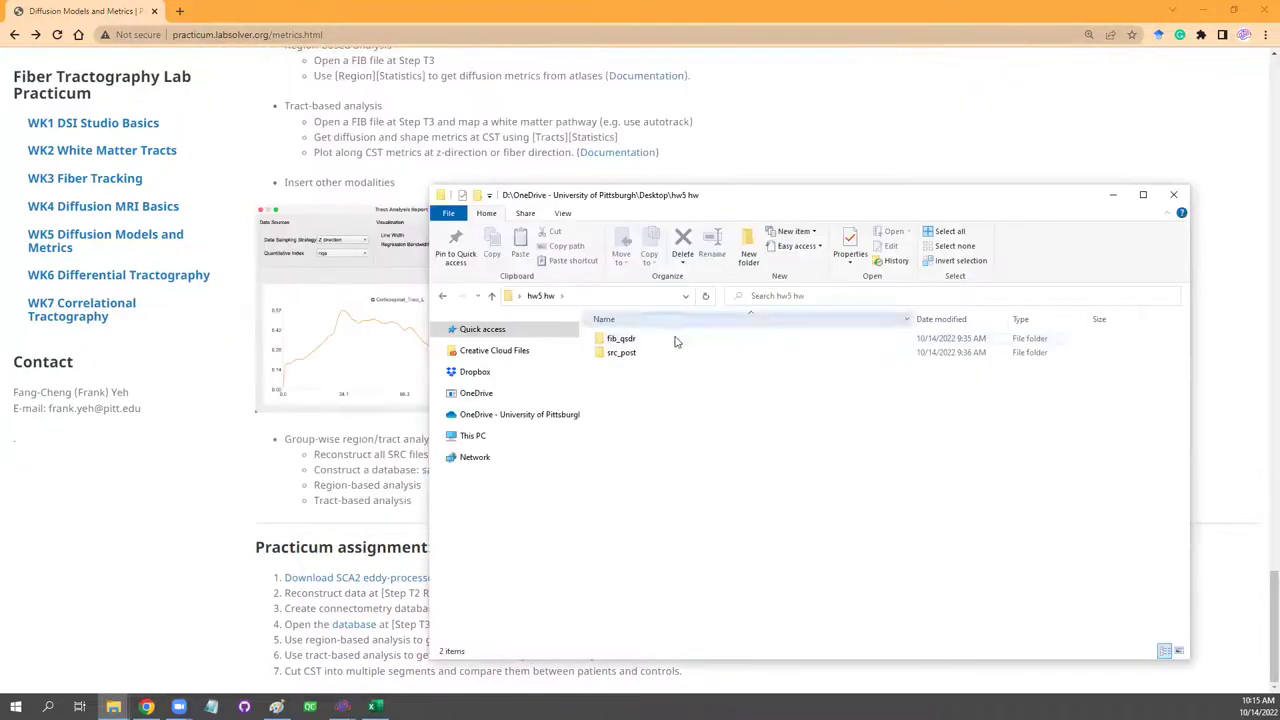
{"action": "double_click", "coordinate": [658, 344]}
{"action": "scroll", "coordinate": [679, 362], "scroll_direction": "down", "scroll_amount": 2}
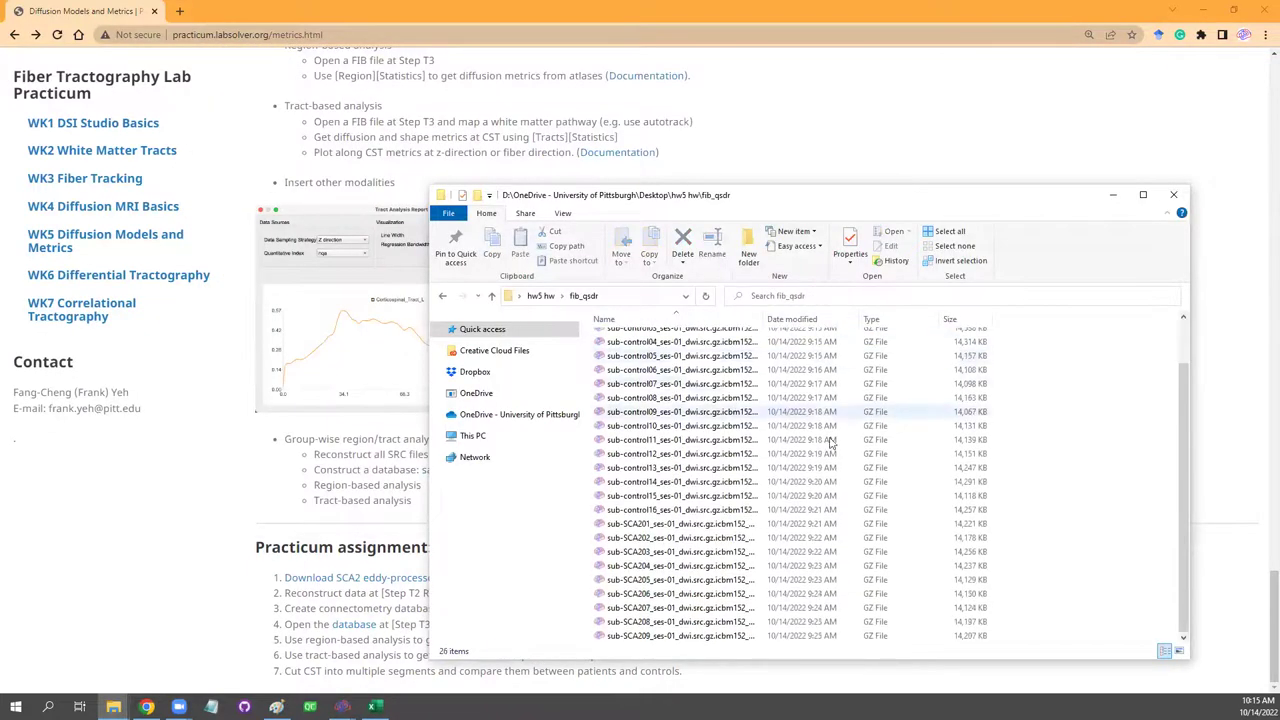
{"action": "left_click_drag", "start_coordinate": [764, 320], "coordinate": [914, 323]}
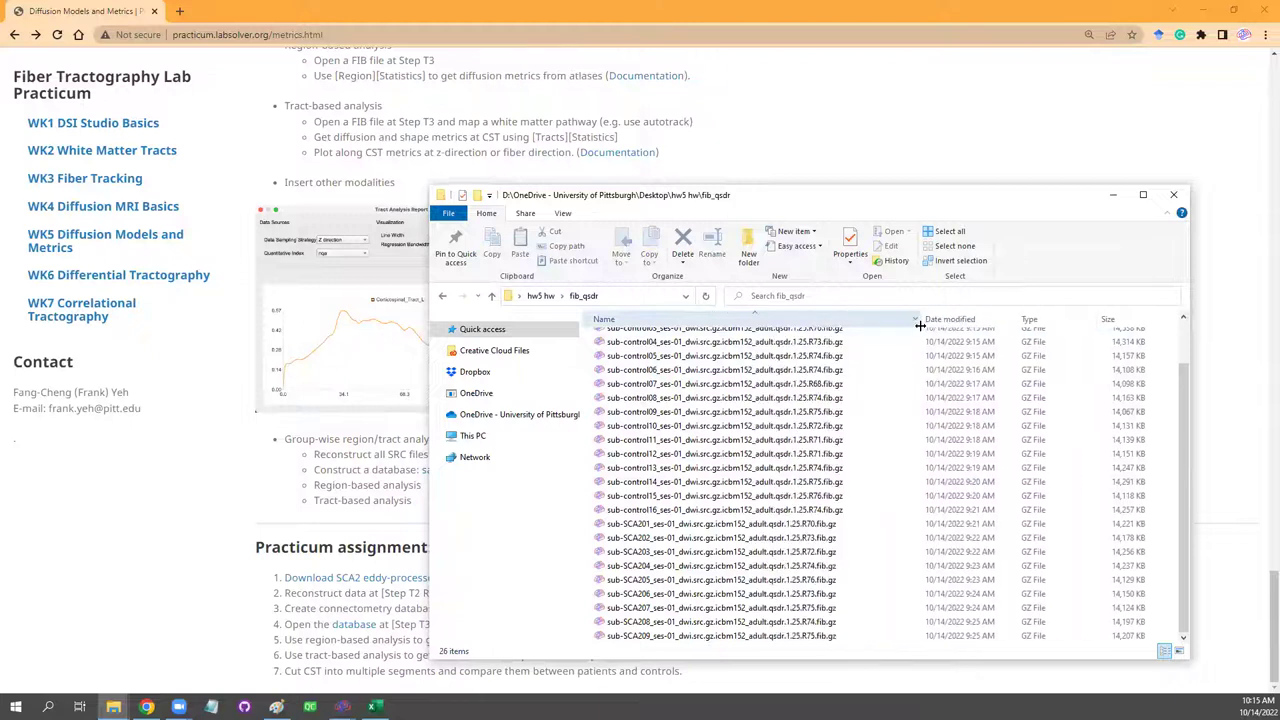
Compare the R values at the end of the control and SCA2 FIB file names in fib_qsdr.
{"action": "scroll", "coordinate": [826, 495], "scroll_direction": "up", "scroll_amount": 2}
{"action": "scroll", "coordinate": [826, 498], "scroll_direction": "down", "scroll_amount": 1}
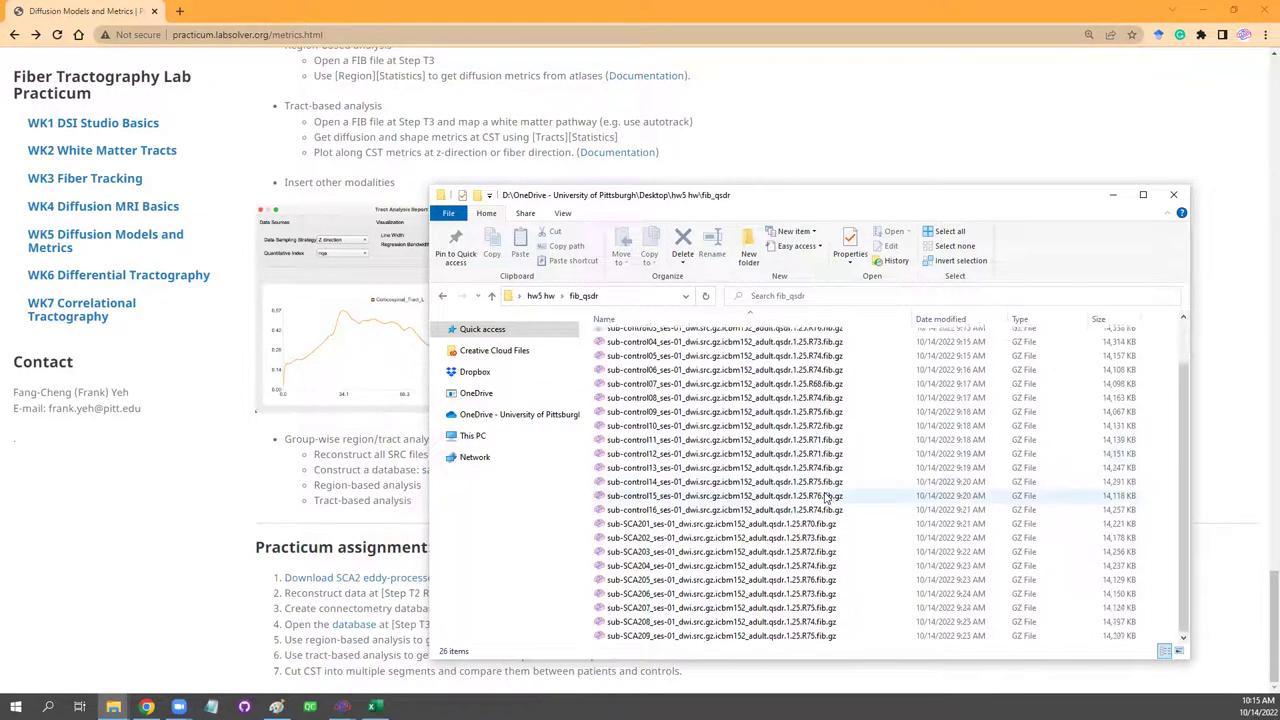
{"action": "left_click", "coordinate": [760, 336]}
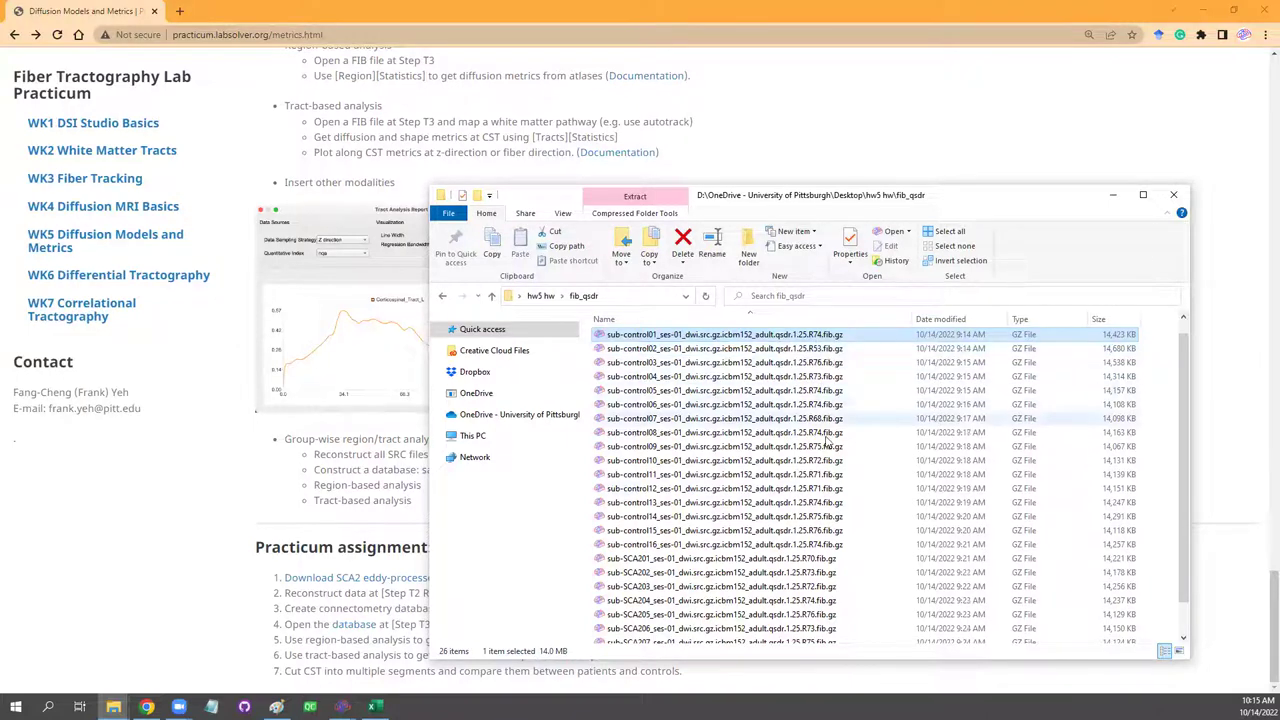
{"action": "scroll", "coordinate": [849, 510], "scroll_direction": "down", "scroll_amount": 2}
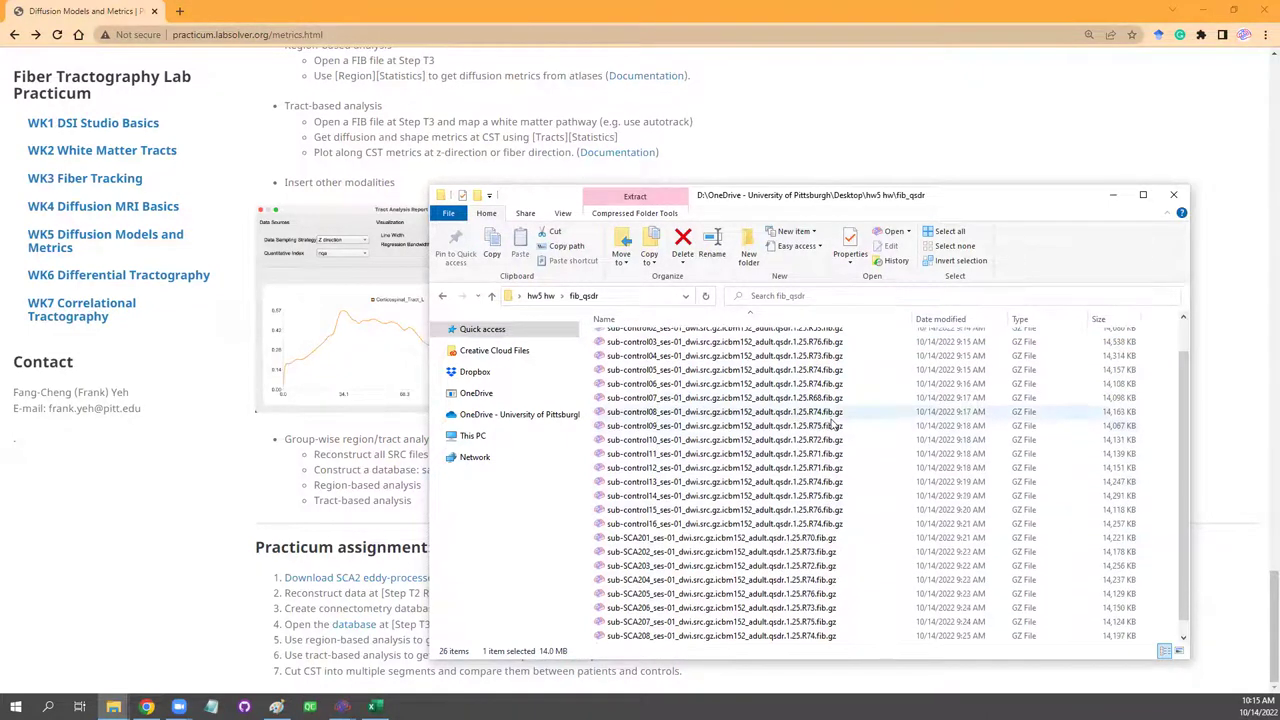
{"action": "scroll", "coordinate": [820, 362], "scroll_direction": "up", "scroll_amount": 1}
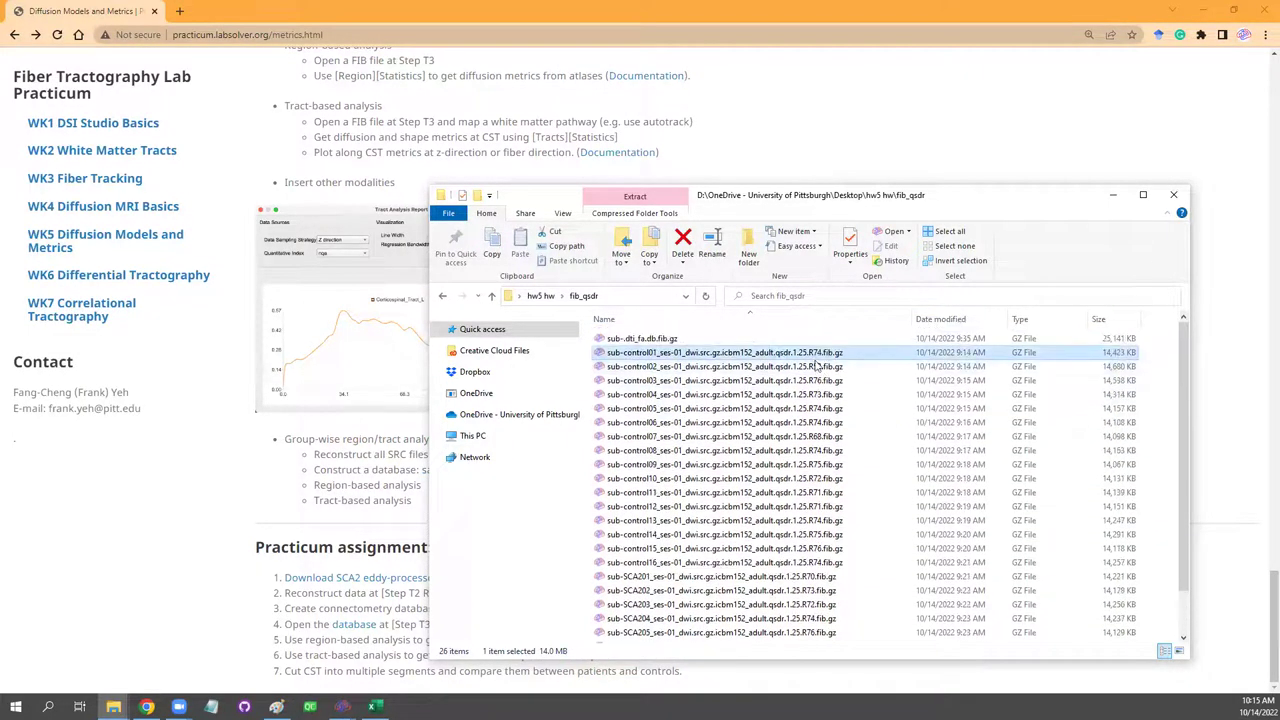
{"action": "left_click", "coordinate": [821, 368]}
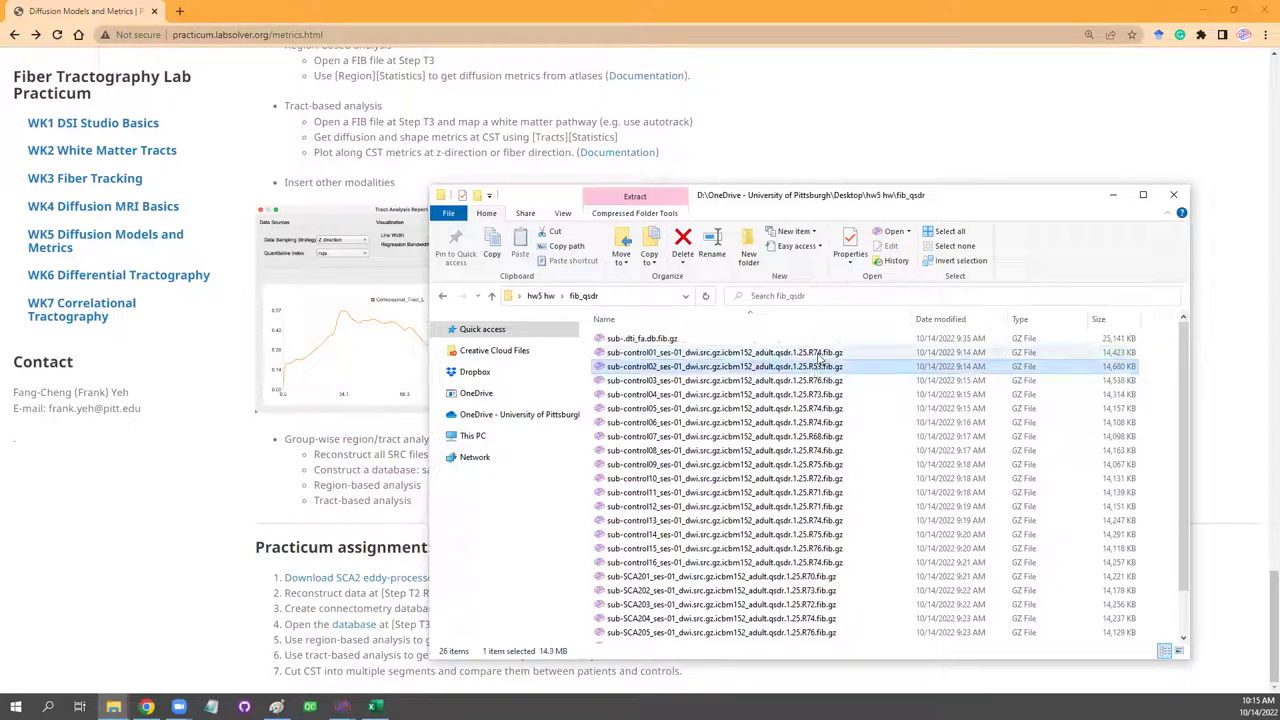
{"action": "left_click", "coordinate": [820, 354]}
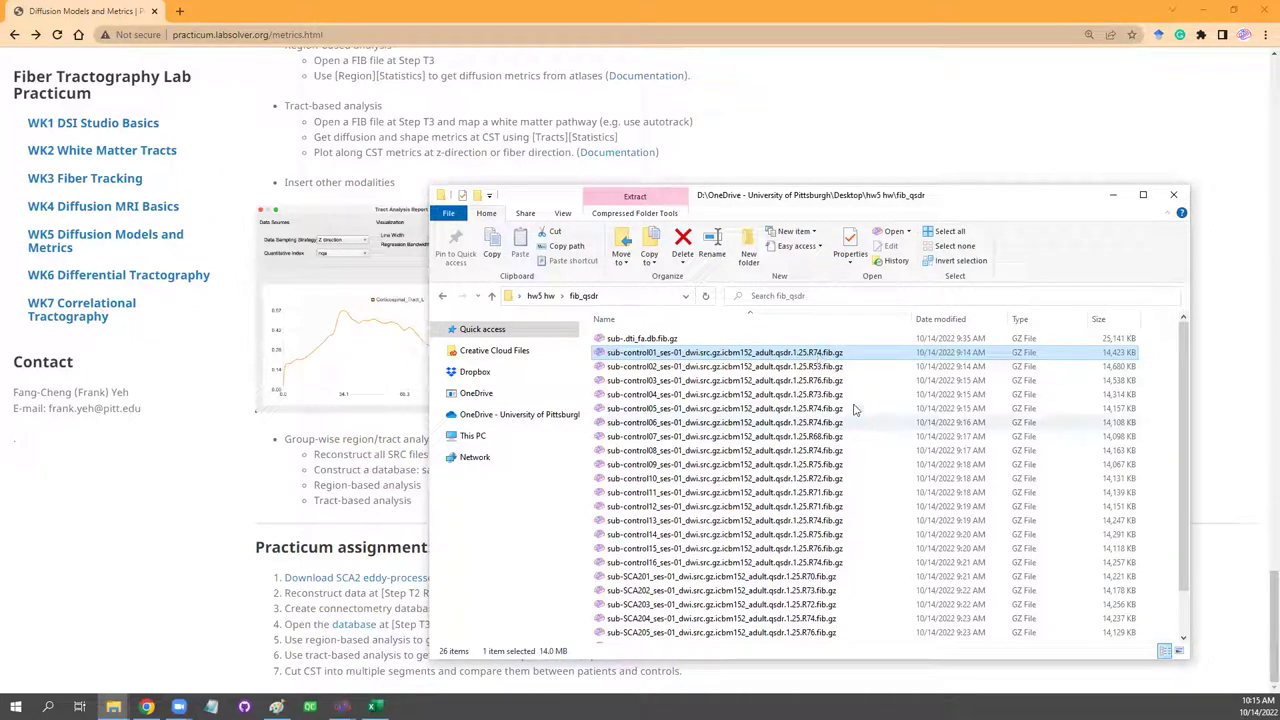
{"action": "left_click", "coordinate": [833, 368]}
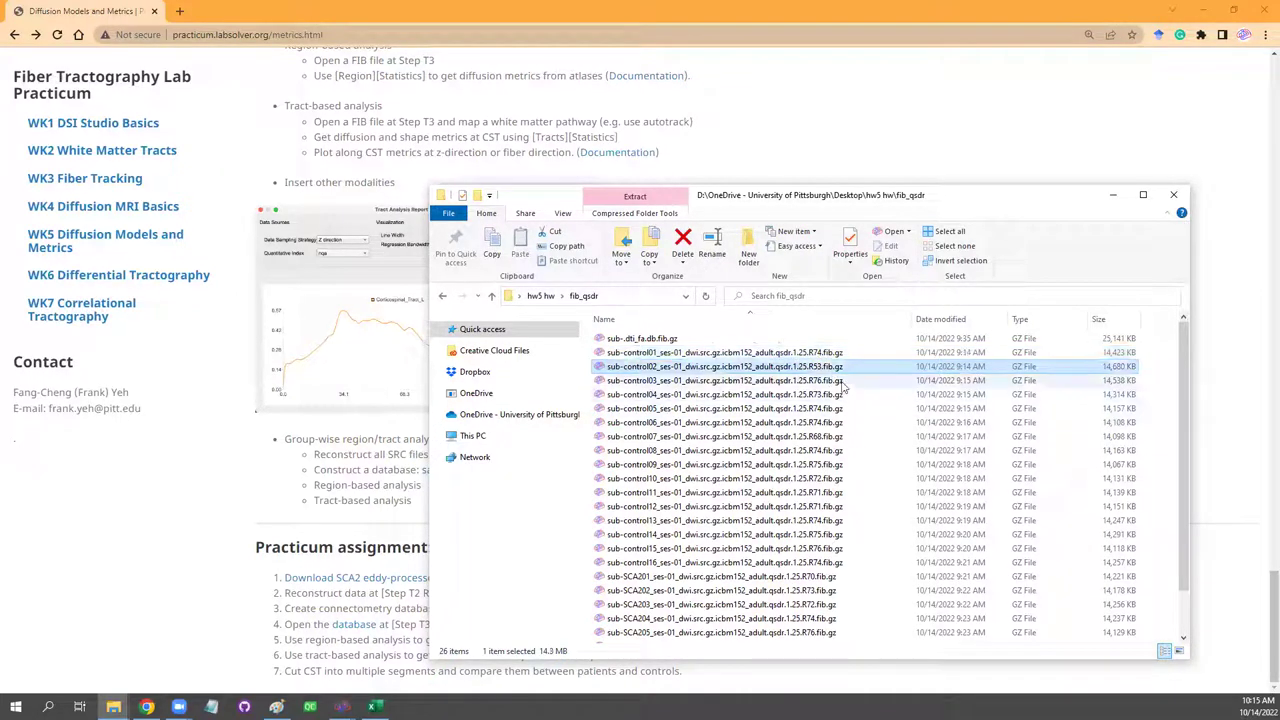
{"action": "scroll", "coordinate": [843, 410], "scroll_direction": "down", "scroll_amount": 1}
{"action": "scroll", "coordinate": [840, 550], "scroll_direction": "up", "scroll_amount": 1}
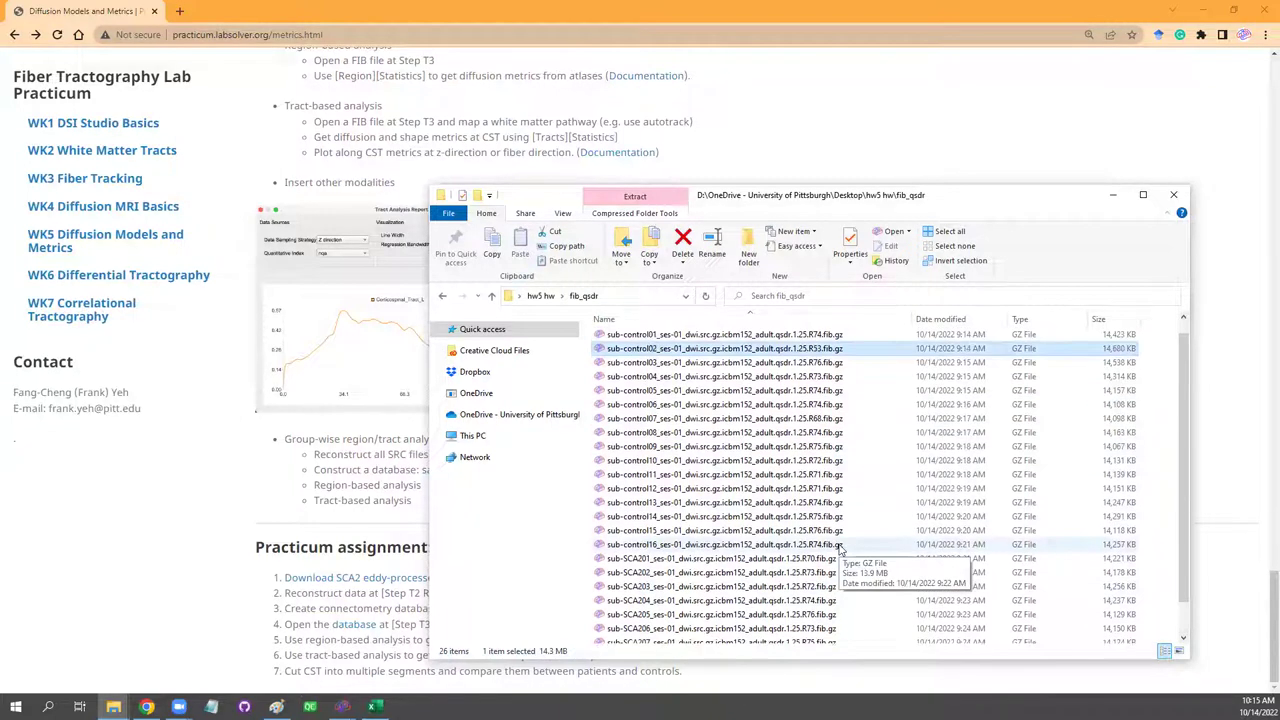
{"action": "key", "text": "Down"}
{"action": "left_click", "coordinate": [818, 350]}
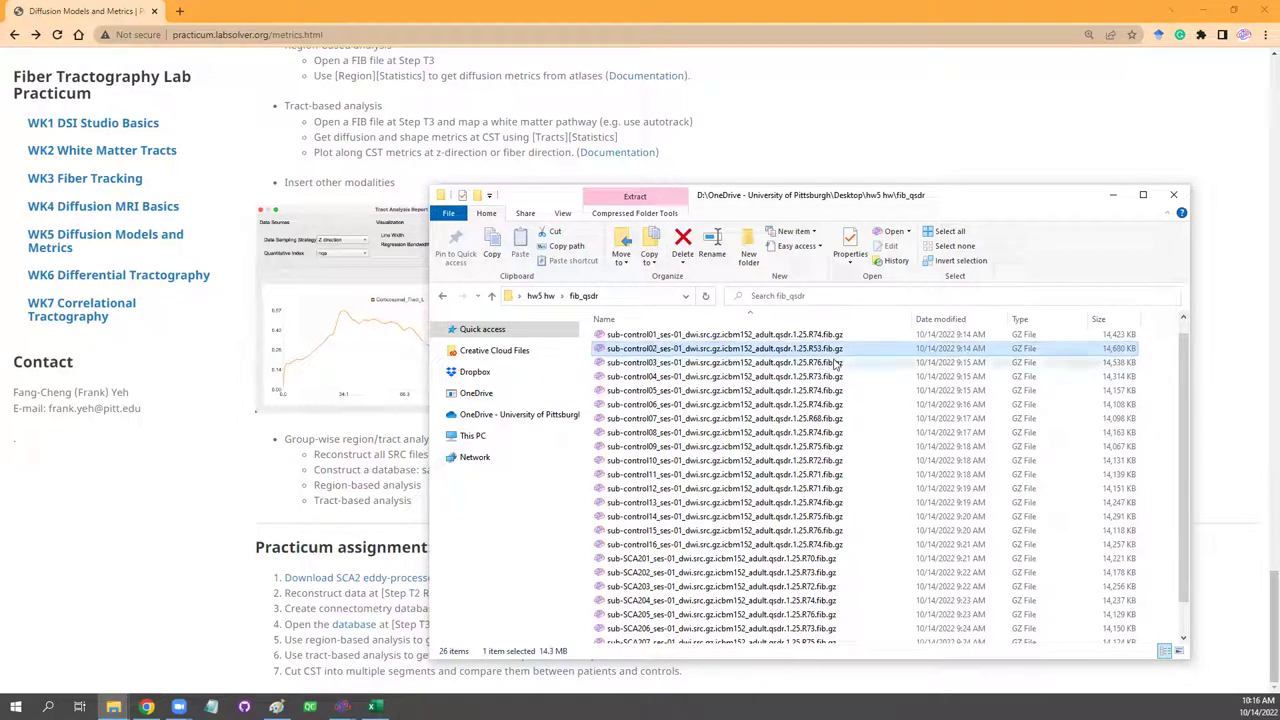
{"action": "key", "text": "Down"}
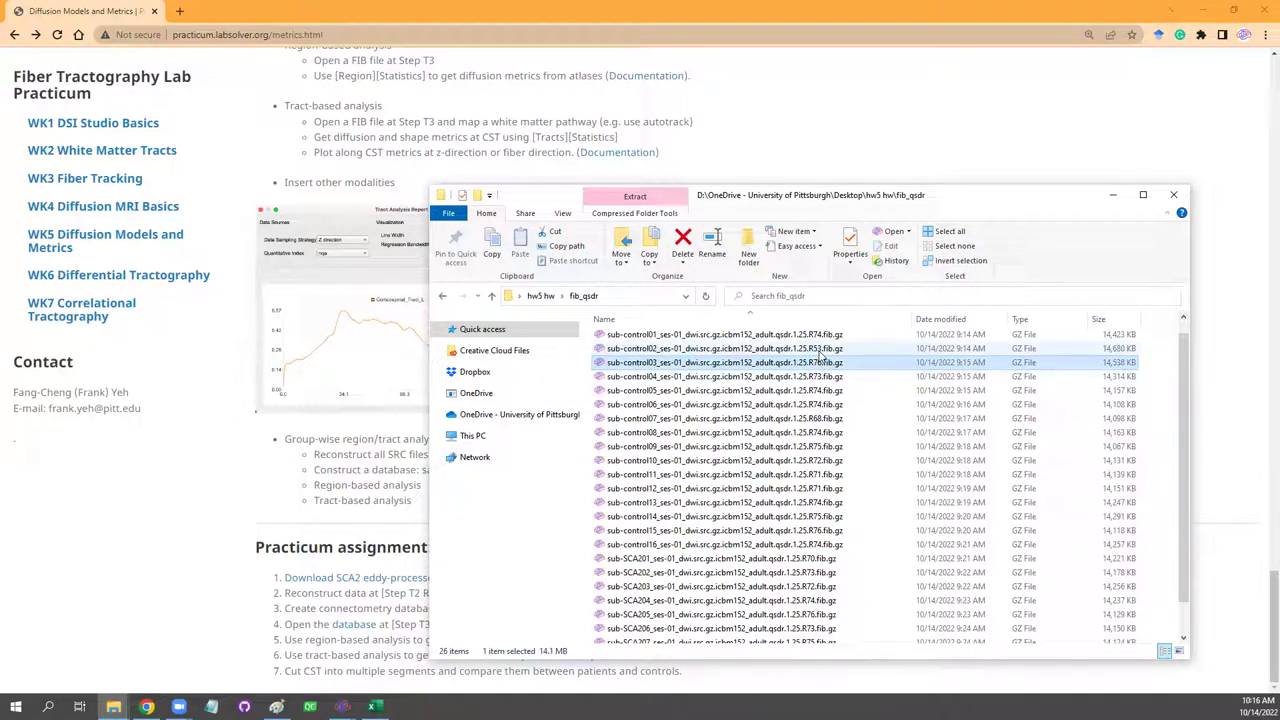
Open the sub-control02 QSDR FIB file in DSI Studio, inspect axial slice 9 and close the file.
{"action": "double_click", "coordinate": [820, 350]}
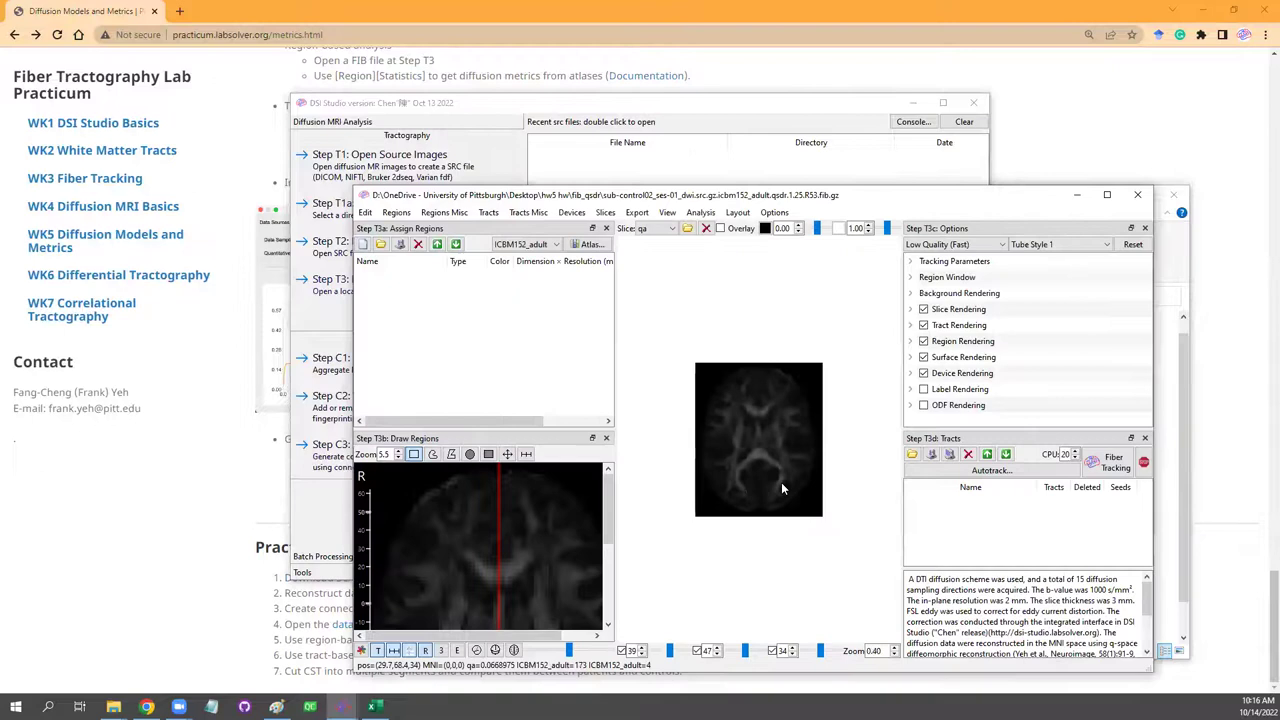
{"action": "left_click_drag", "start_coordinate": [571, 650], "coordinate": [537, 651]}
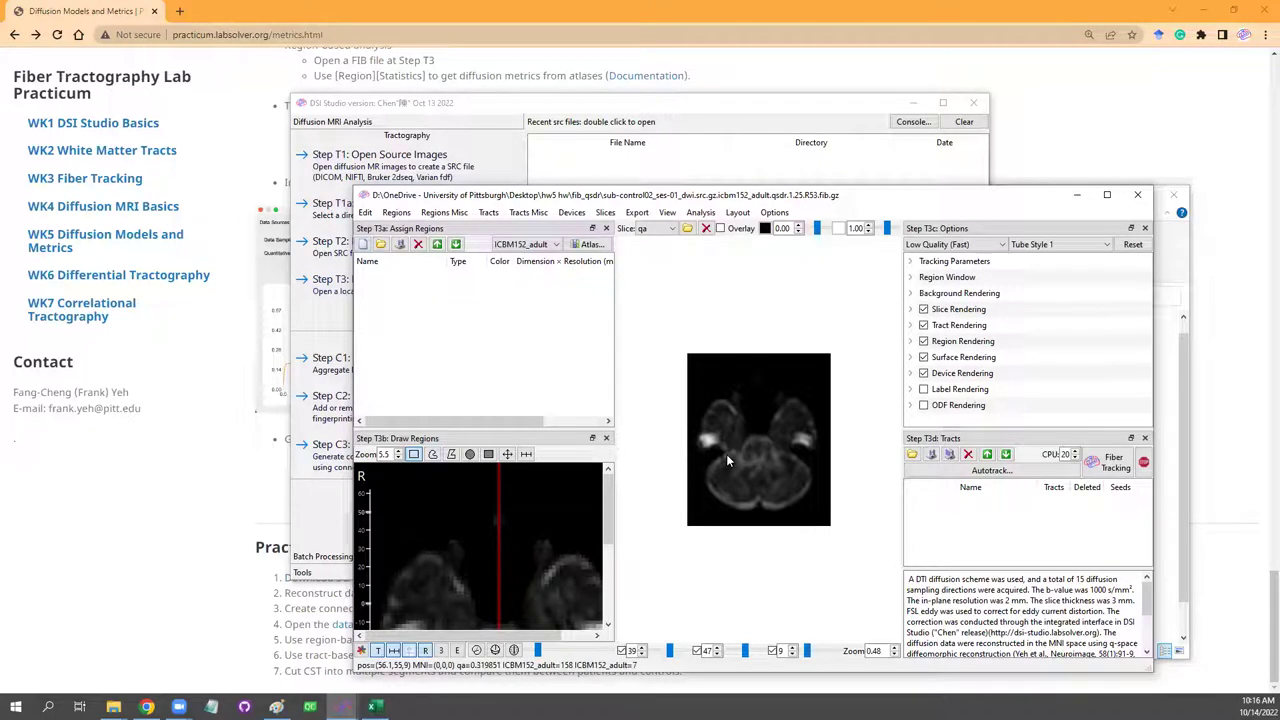
{"action": "left_click", "coordinate": [1138, 195]}
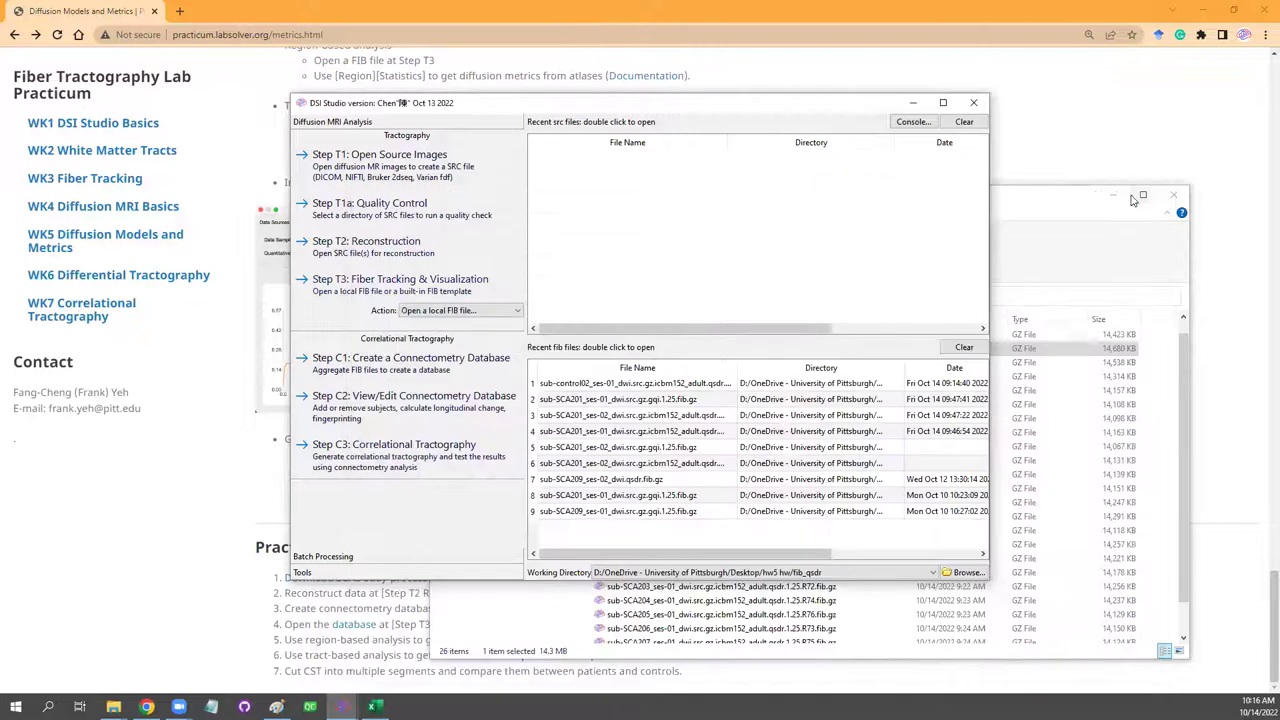
Open the sub-control07 QSDR FIB file from fib_qsdr, inspect axial slice 30 and the 3D slice view, and close it.
{"action": "left_click", "coordinate": [1066, 252]}
{"action": "scroll", "coordinate": [894, 491], "scroll_direction": "up", "scroll_amount": 3}
{"action": "scroll", "coordinate": [852, 386], "scroll_direction": "down", "scroll_amount": 2}
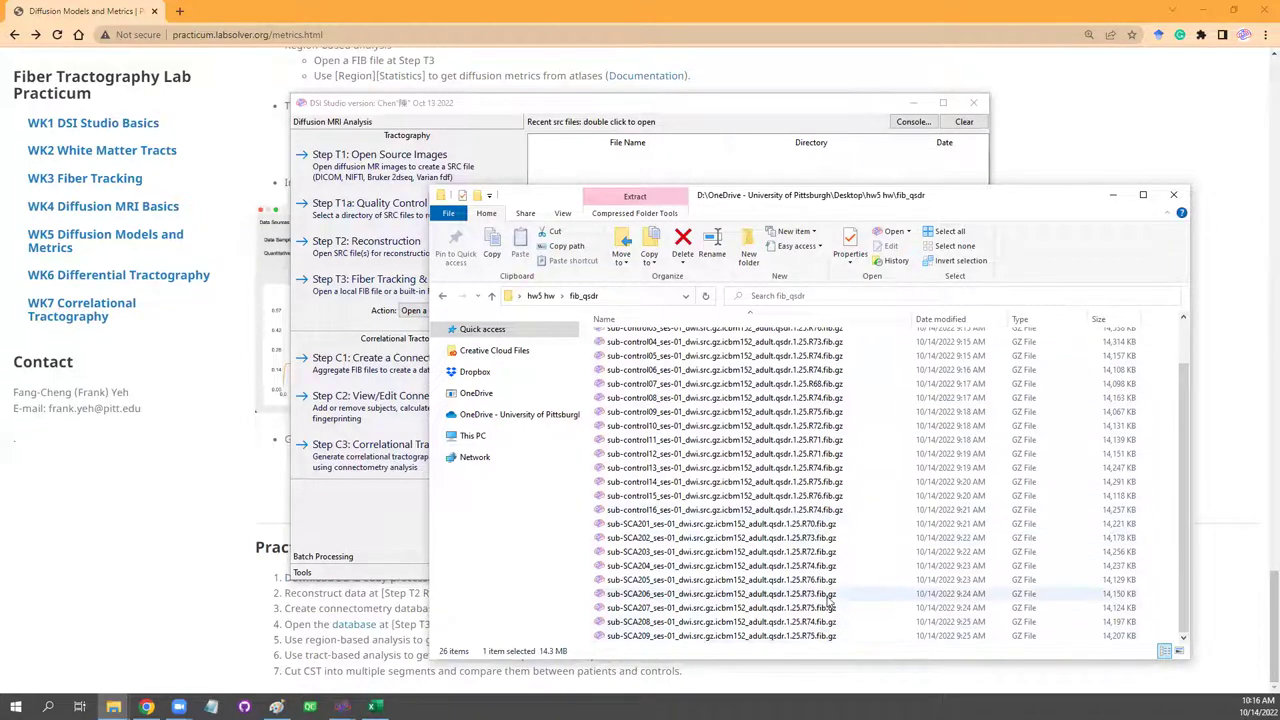
{"action": "scroll", "coordinate": [829, 601], "scroll_direction": "up", "scroll_amount": 2}
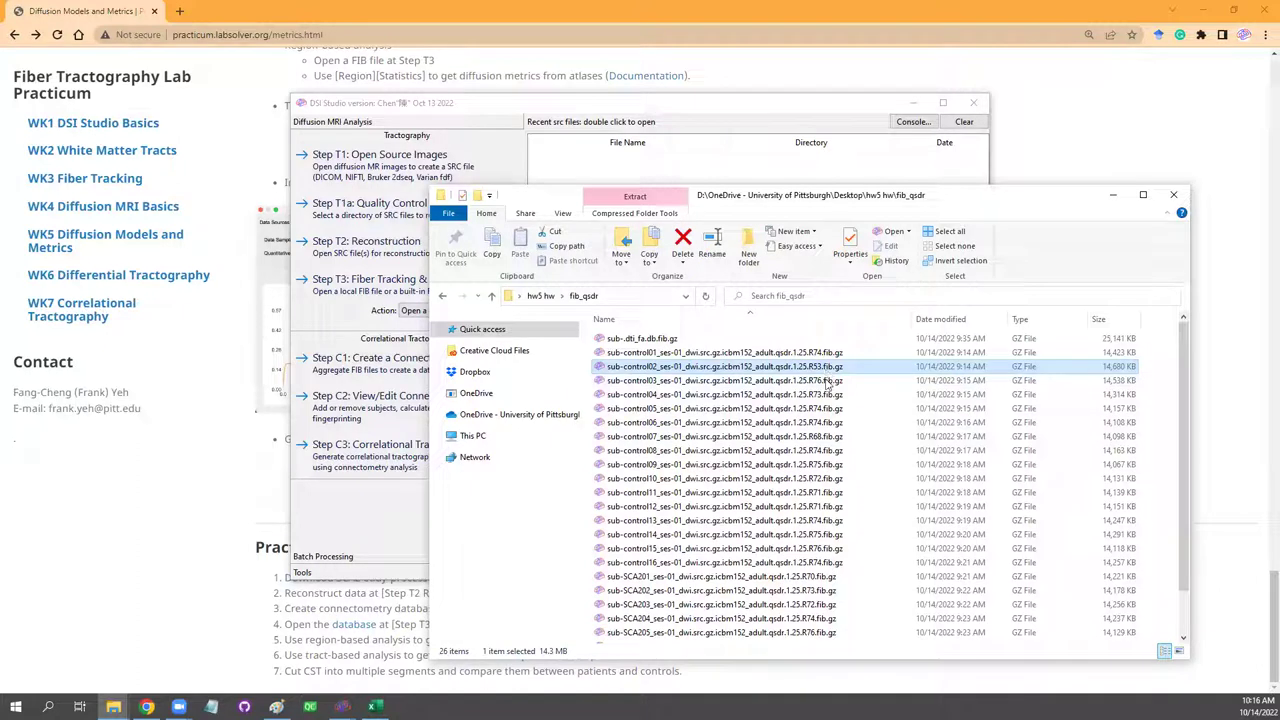
{"action": "double_click", "coordinate": [824, 440]}
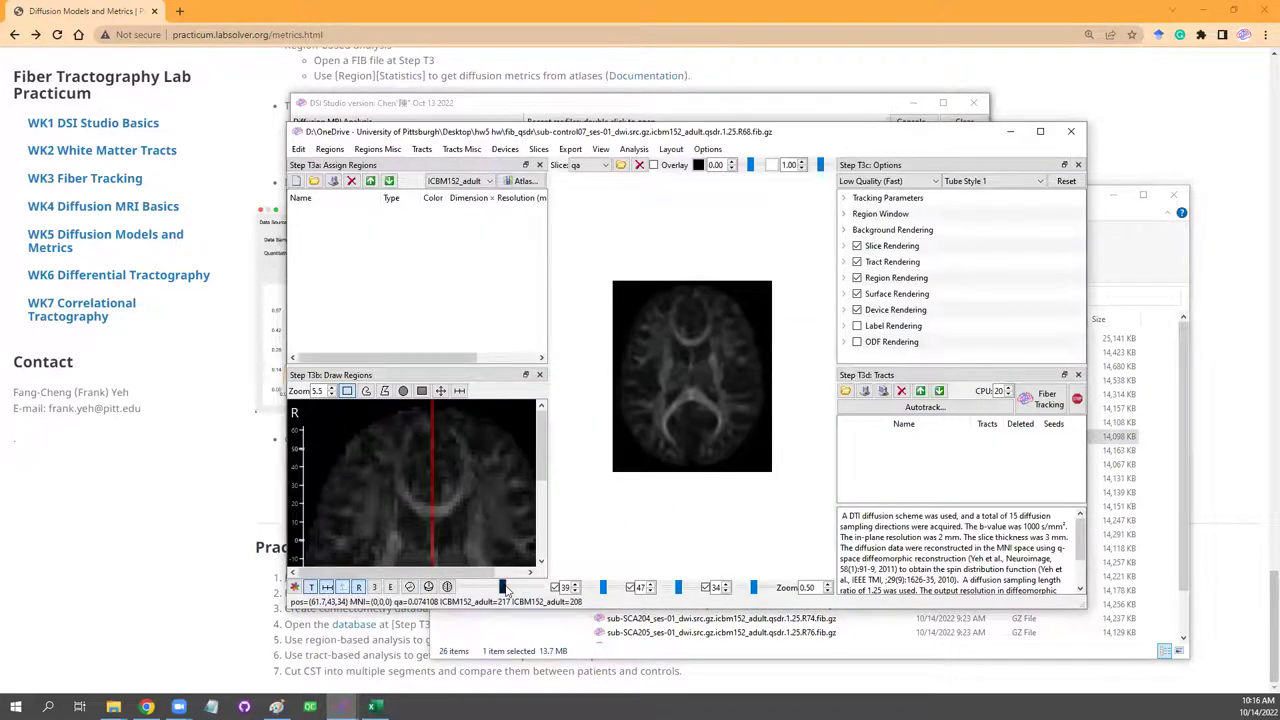
{"action": "left_click_drag", "start_coordinate": [505, 590], "coordinate": [497, 590]}
{"action": "mouse_move", "coordinate": [653, 452]}
{"action": "left_mouse_down"}
{"action": "mouse_move", "coordinate": [752, 400]}
{"action": "mouse_move", "coordinate": [722, 410]}
{"action": "mouse_move", "coordinate": [648, 354]}
{"action": "mouse_move", "coordinate": [652, 395]}
{"action": "mouse_move", "coordinate": [700, 375]}
{"action": "mouse_move", "coordinate": [686, 408]}
{"action": "mouse_move", "coordinate": [716, 397]}
{"action": "mouse_move", "coordinate": [693, 370]}
{"action": "left_mouse_up"}
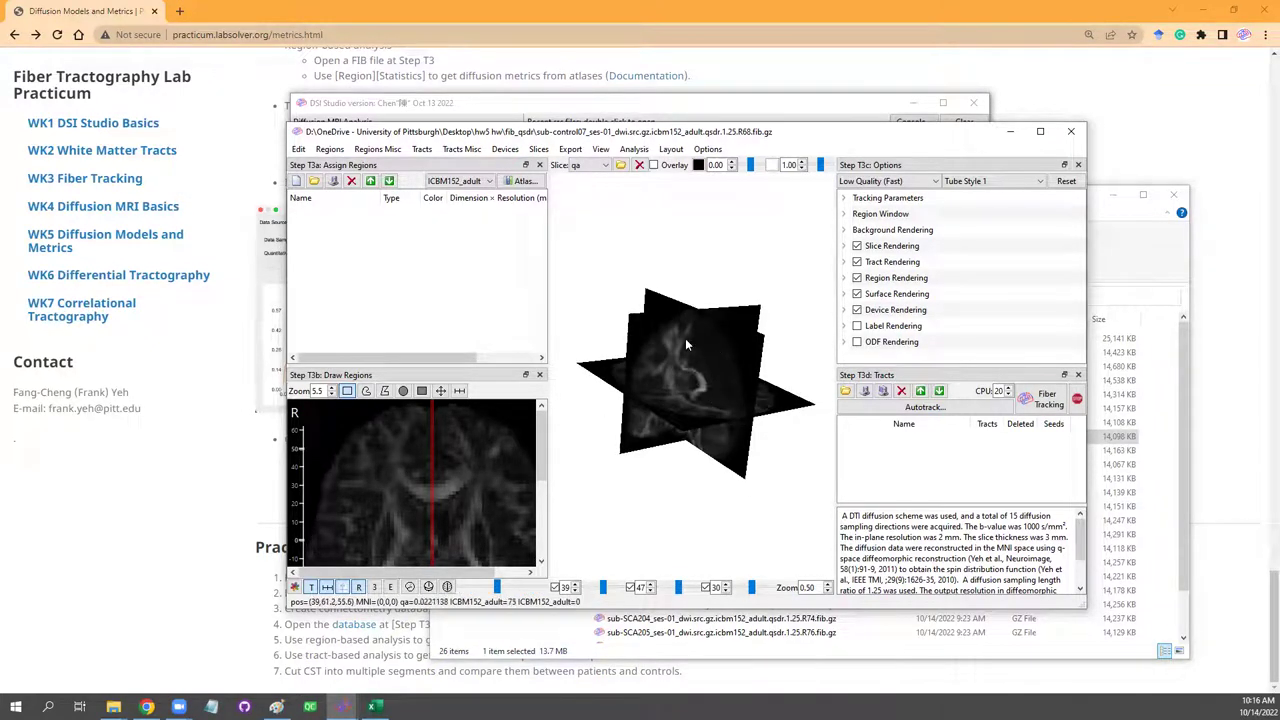
{"action": "left_click_drag", "start_coordinate": [685, 345], "coordinate": [762, 430]}
{"action": "scroll", "coordinate": [693, 440], "scroll_direction": "up", "scroll_amount": 3}
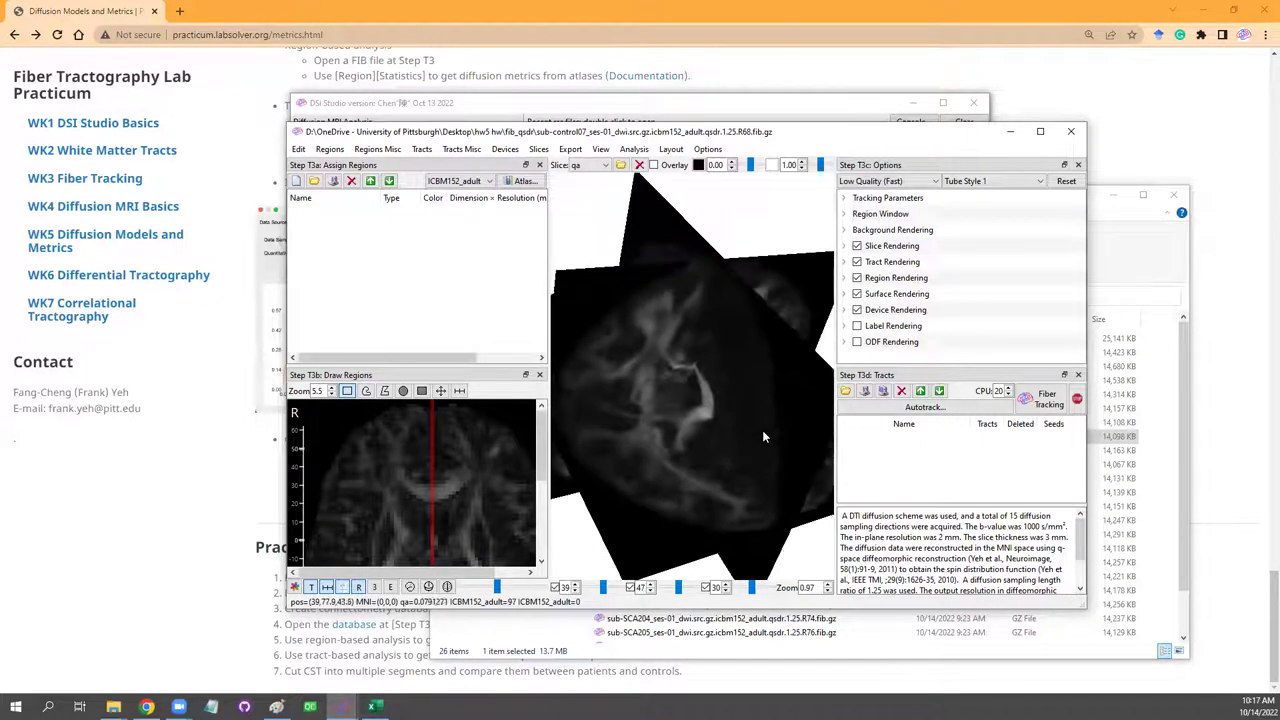
{"action": "scroll", "coordinate": [750, 399], "scroll_direction": "down", "scroll_amount": 3}
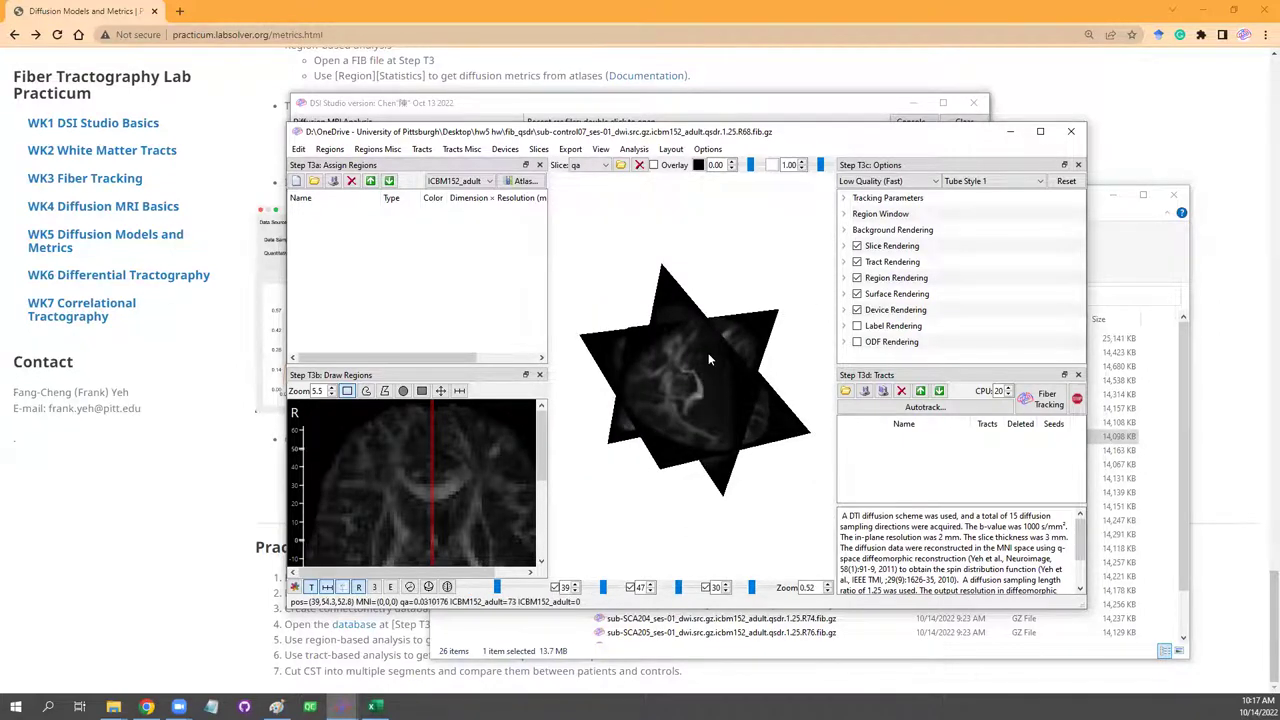
{"action": "left_click", "coordinate": [1071, 131]}
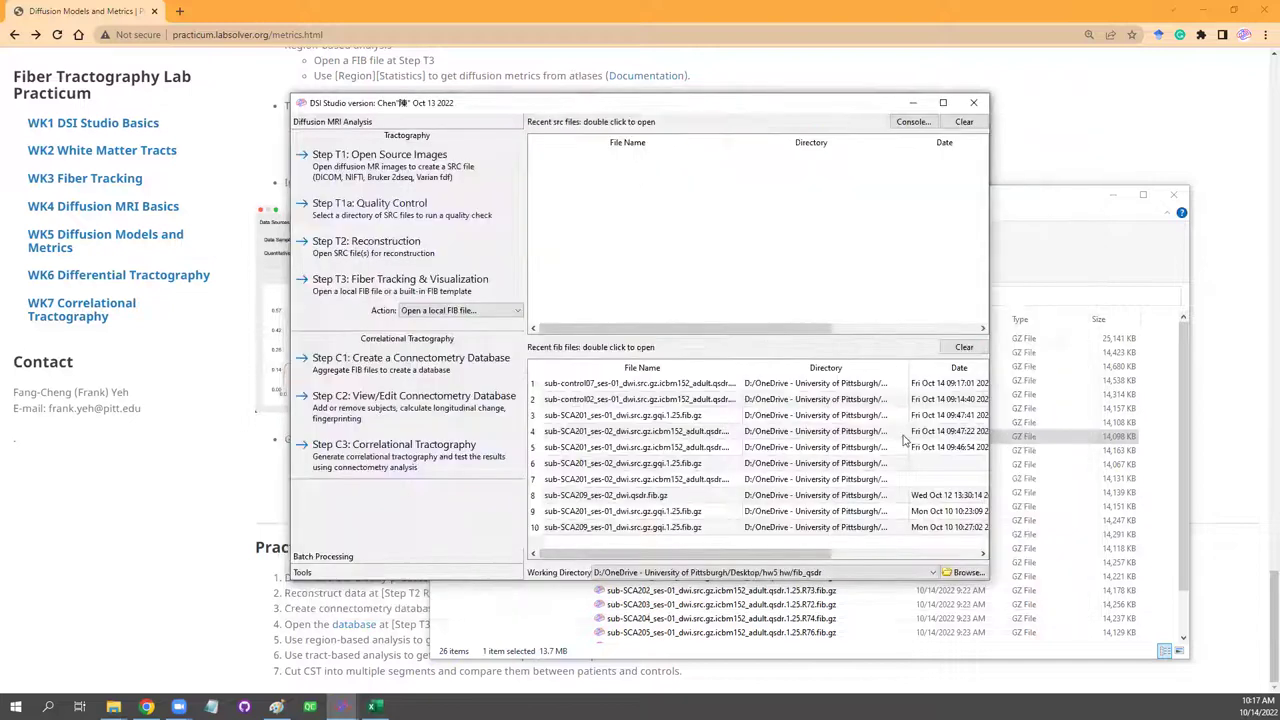
Return to the practicum web page and highlight the third assignment instruction on creating connectometry databases with the dti_fa metric.
{"action": "left_click", "coordinate": [1048, 510]}
{"action": "left_click", "coordinate": [797, 428]}
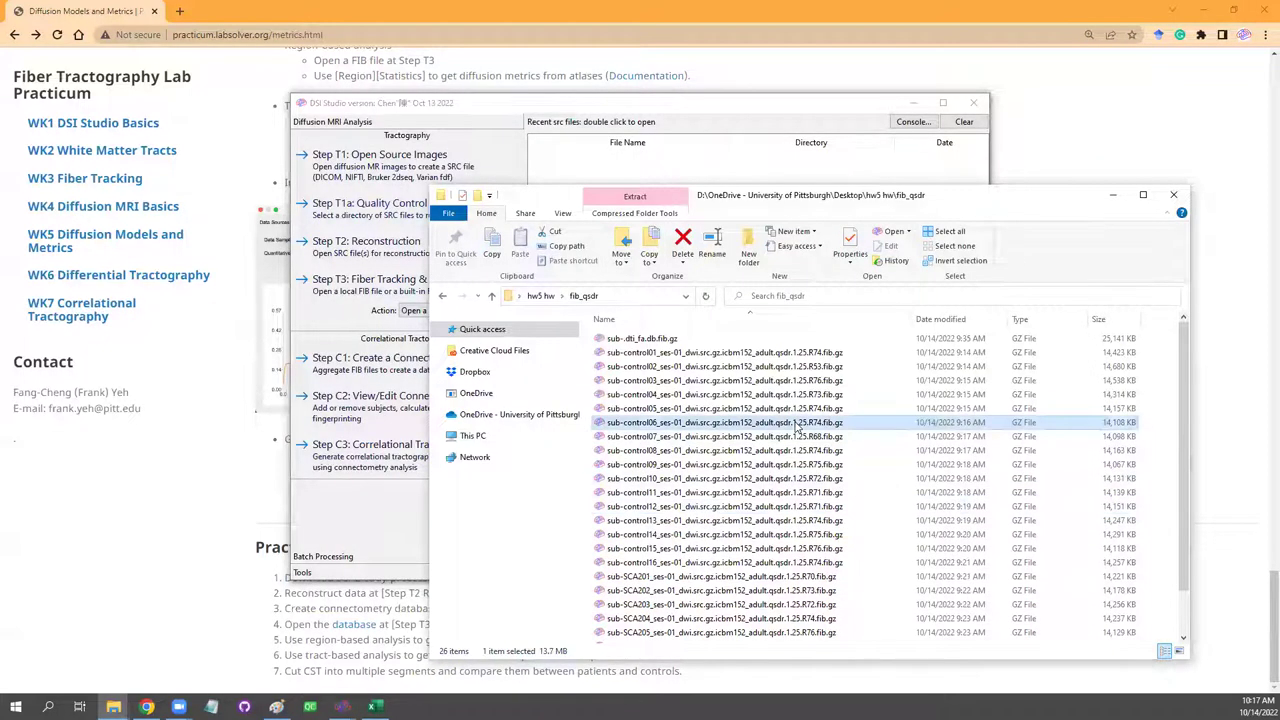
{"action": "left_click", "coordinate": [314, 597]}
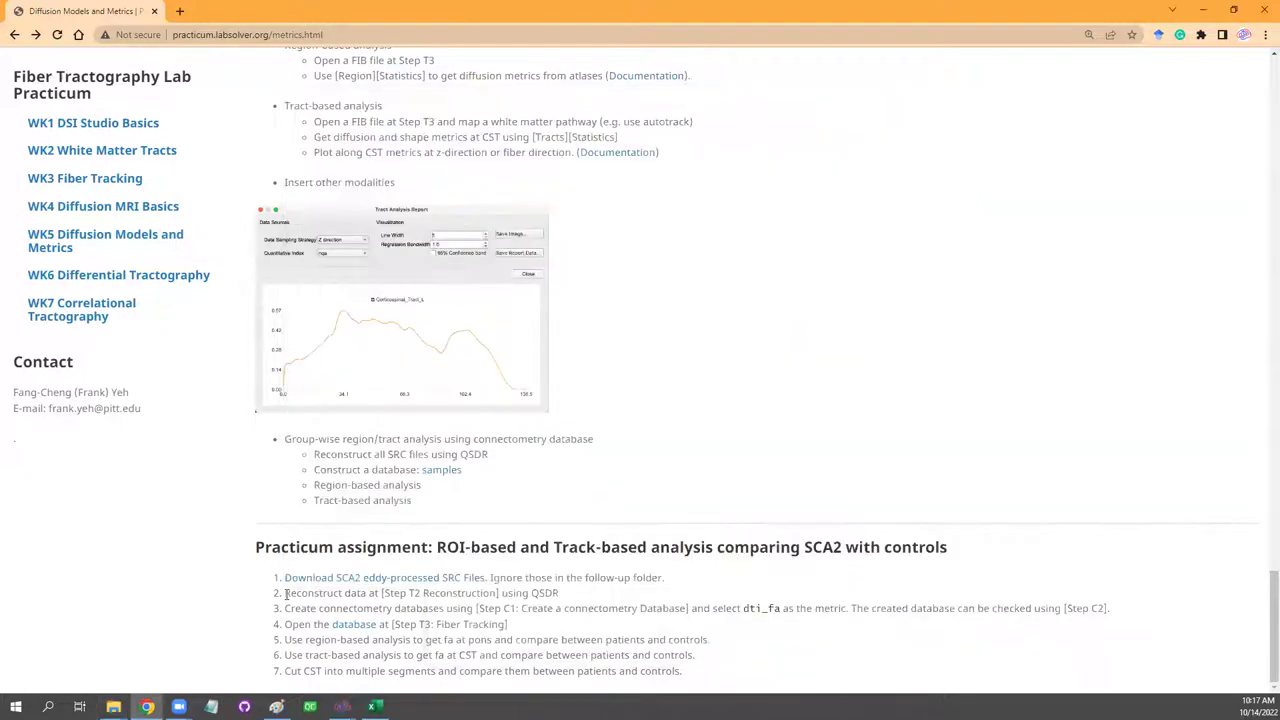
{"action": "left_click_drag", "start_coordinate": [287, 607], "coordinate": [283, 627]}
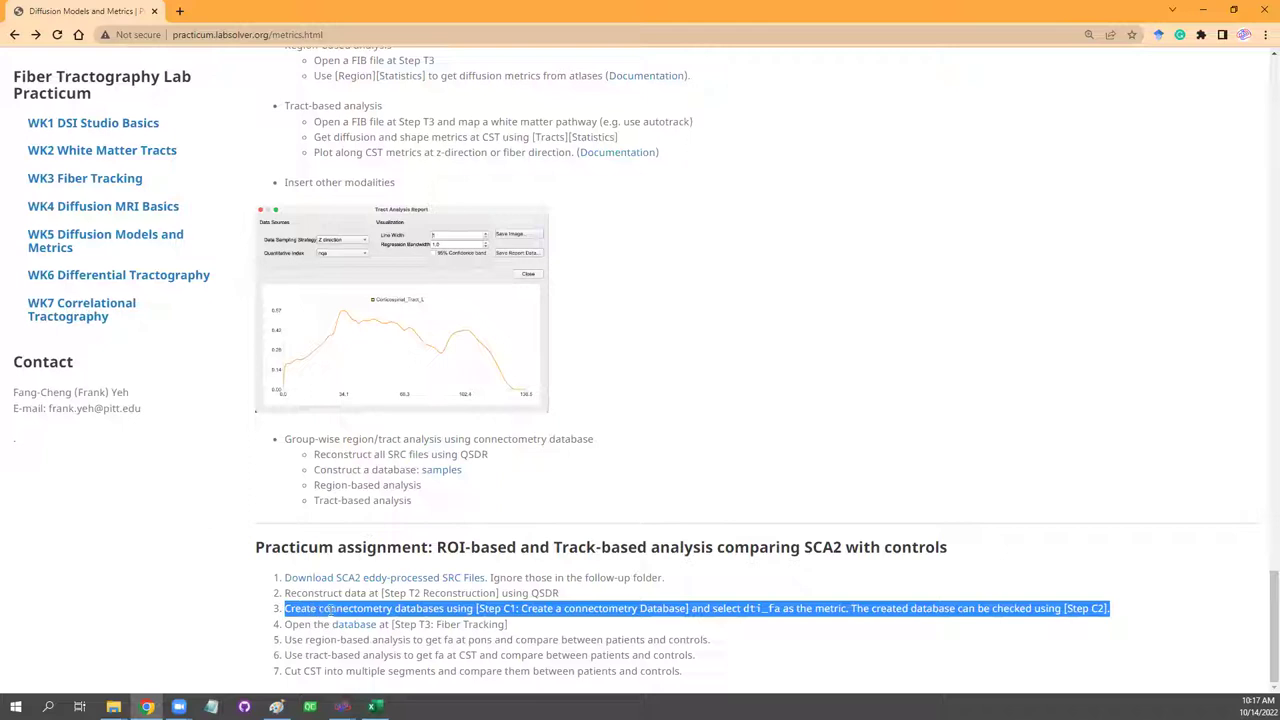
Switch to DSI Studio and start a new connectometry database with all control and SCA2 QSDR FIB files from the fib_qsdr folder.
{"action": "left_click", "coordinate": [342, 706]}
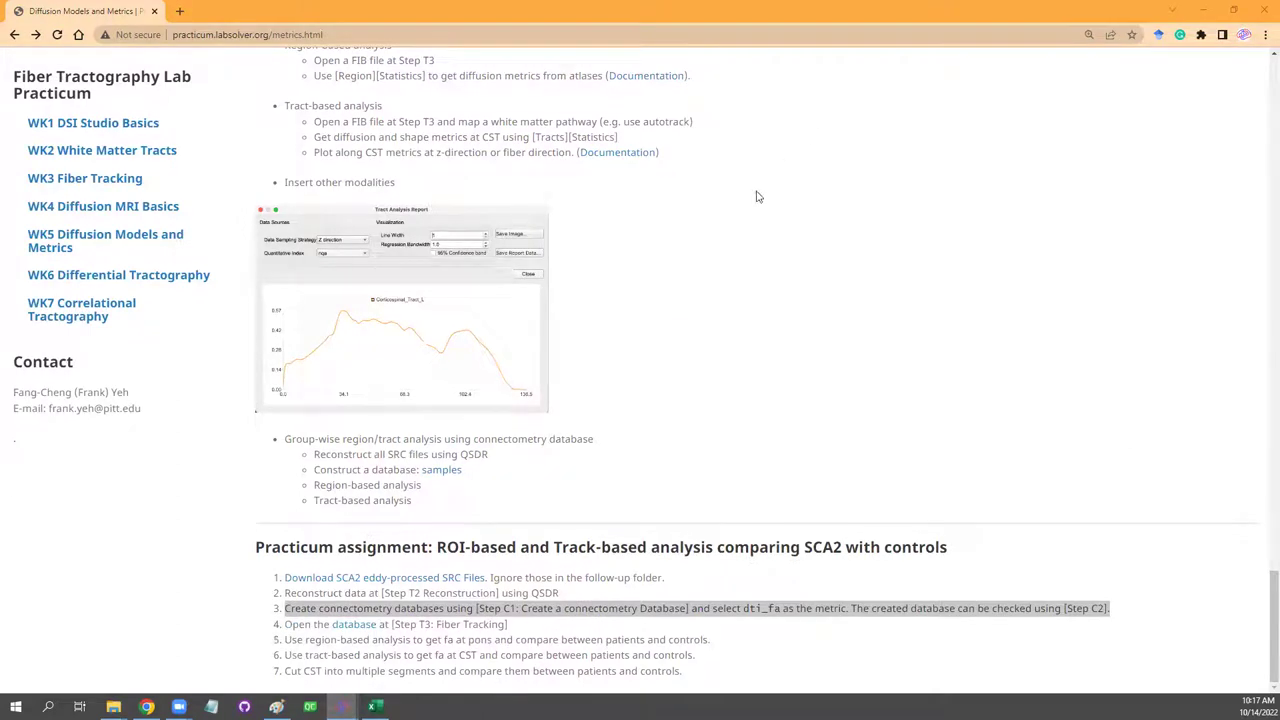
{"action": "key", "text": "alt+Tab"}
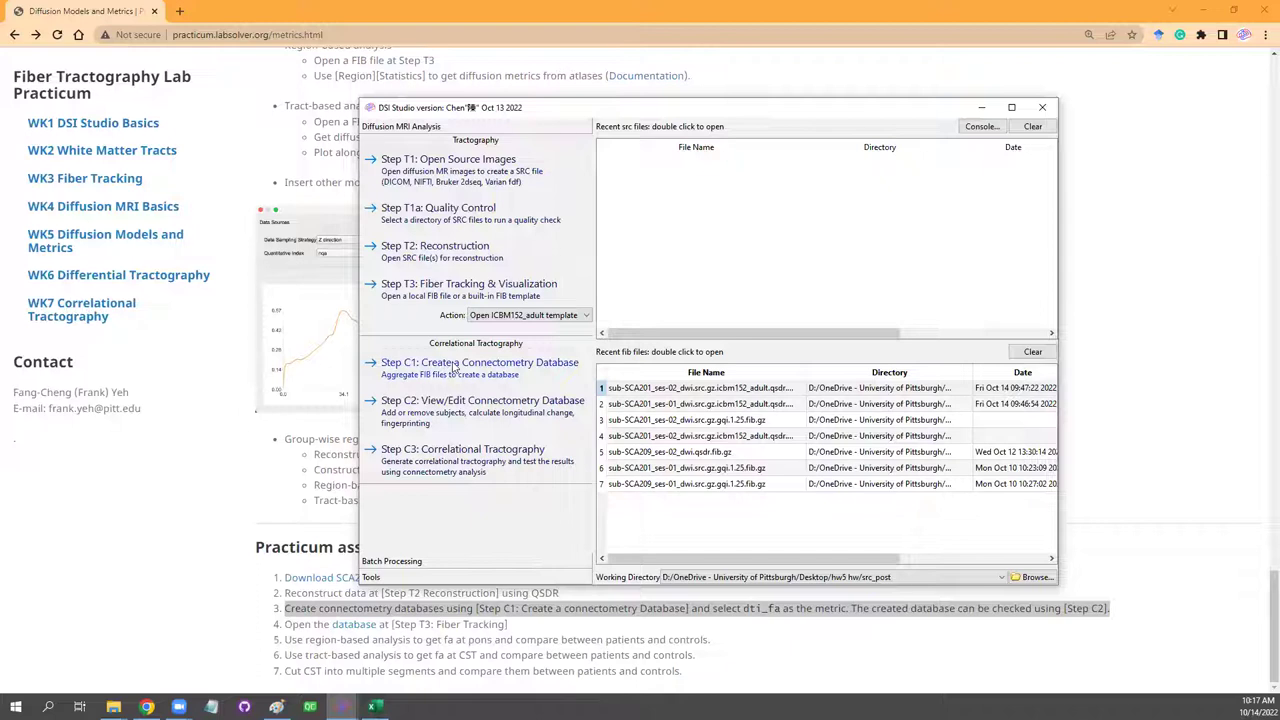
{"action": "left_click", "coordinate": [508, 372]}
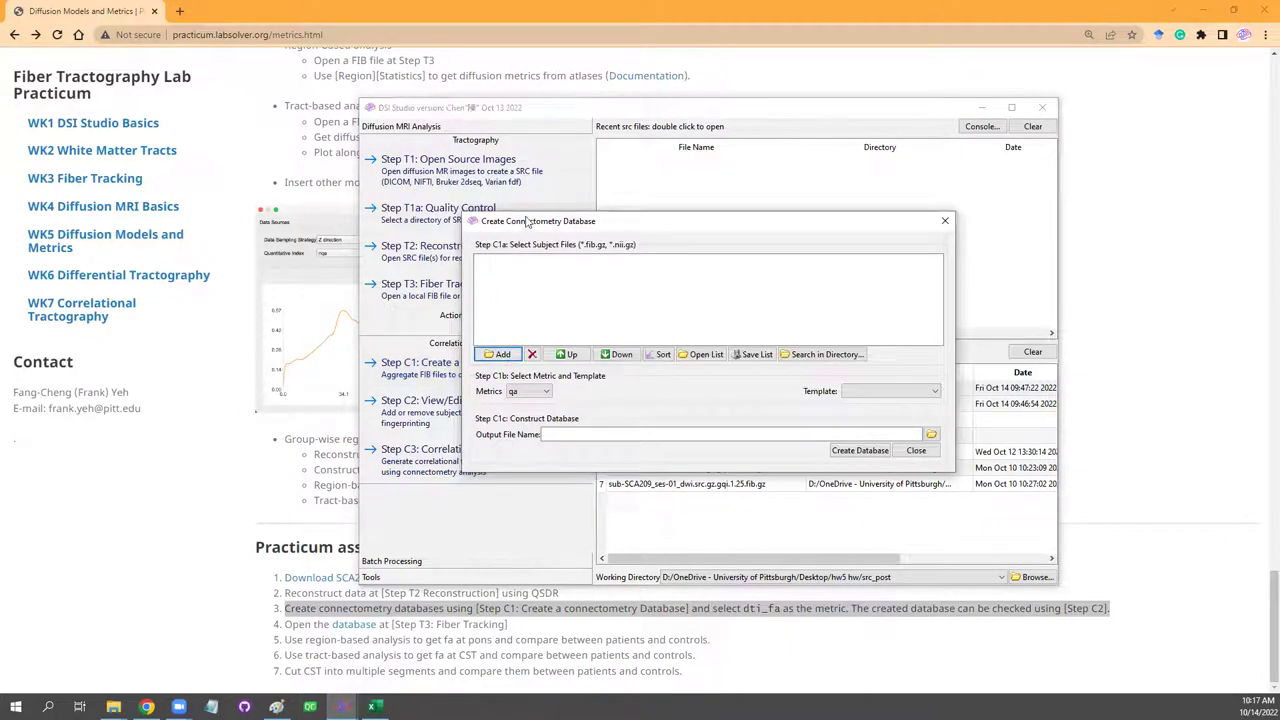
{"action": "left_click_drag", "start_coordinate": [527, 222], "coordinate": [571, 231]}
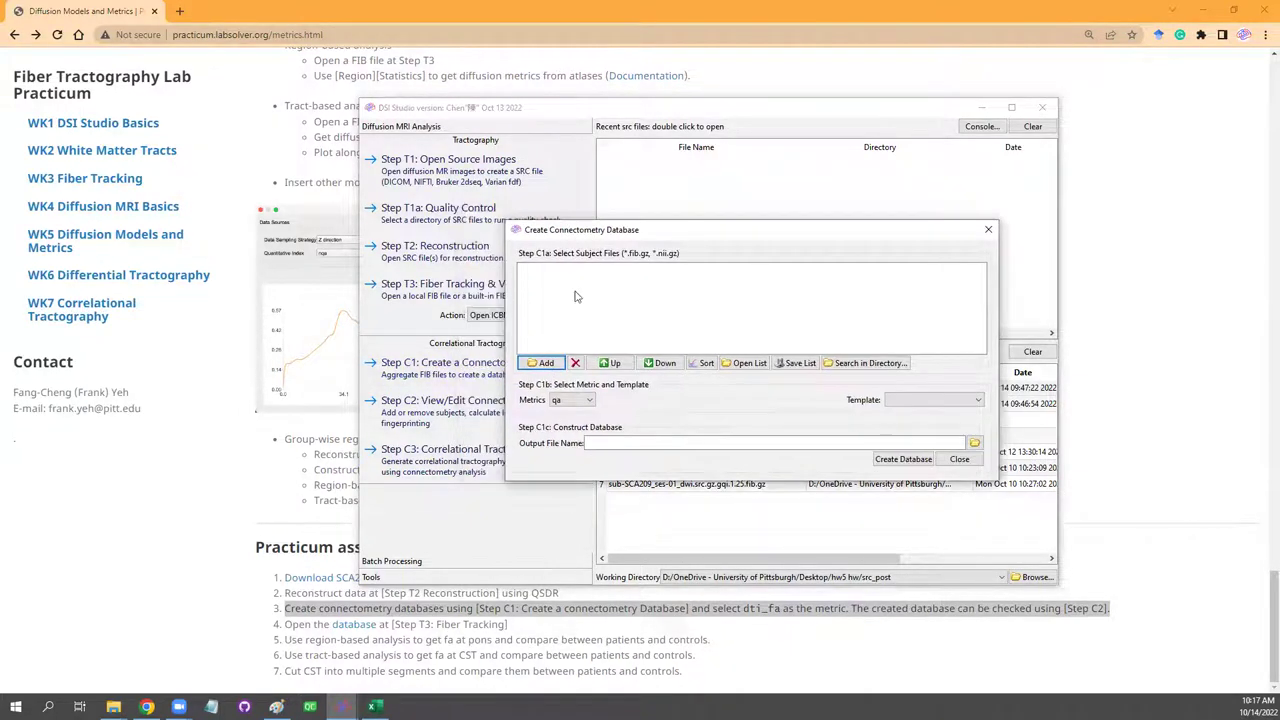
{"action": "left_click", "coordinate": [546, 364]}
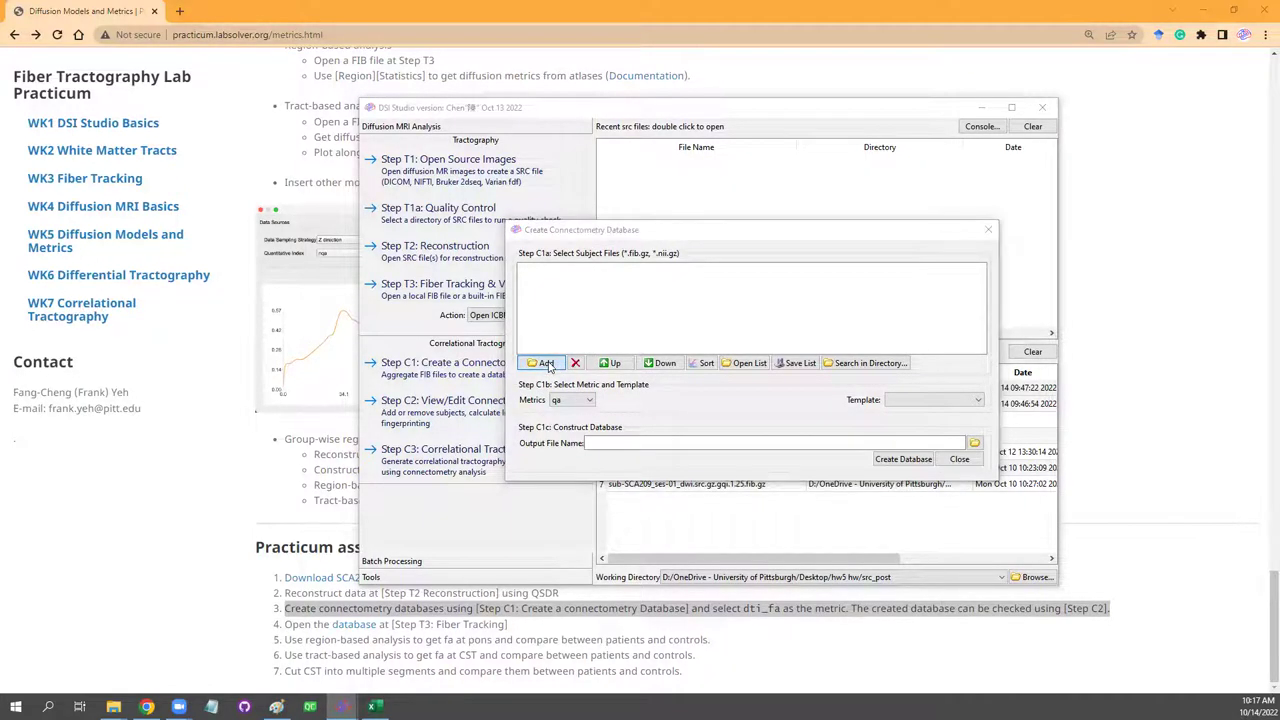
{"action": "left_click", "coordinate": [331, 247]}
{"action": "double_click", "coordinate": [422, 315]}
{"action": "left_click", "coordinate": [480, 321]}
{"action": "scroll", "coordinate": [561, 607], "scroll_direction": "down", "scroll_amount": 1}
{"action": "left_click", "coordinate": [520, 627], "text": "shift"}
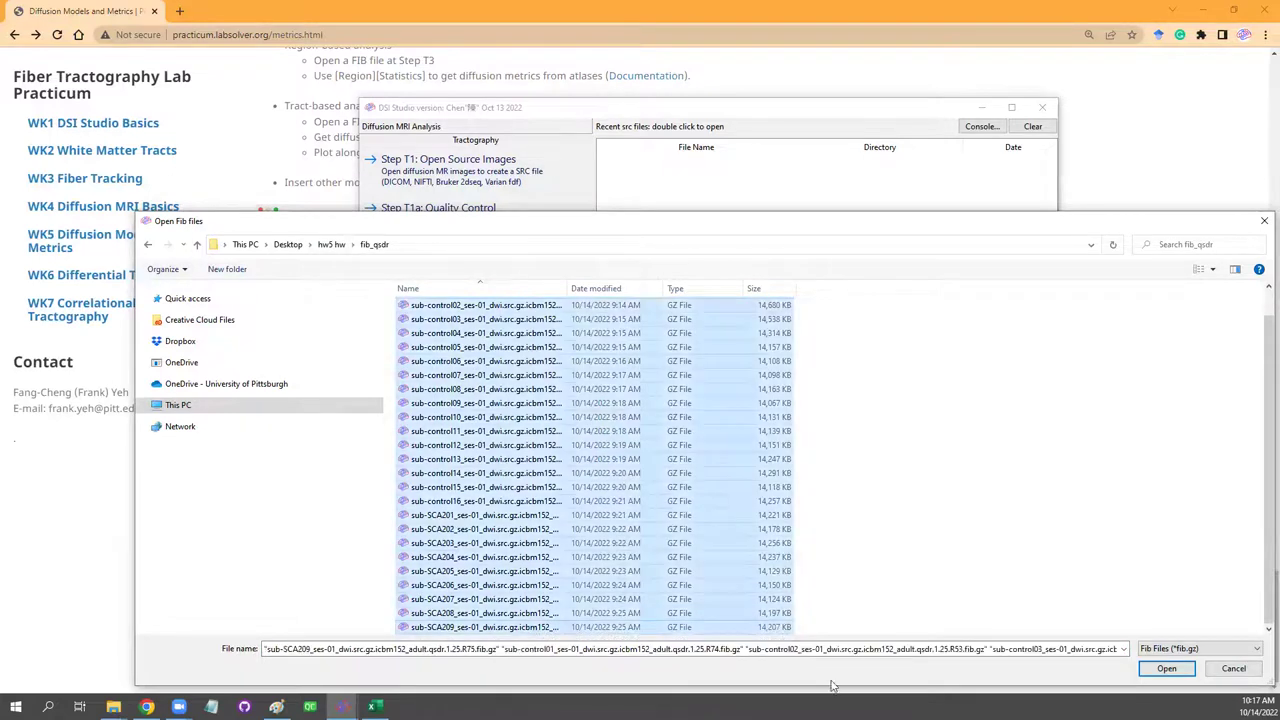
{"action": "left_click", "coordinate": [1166, 669]}
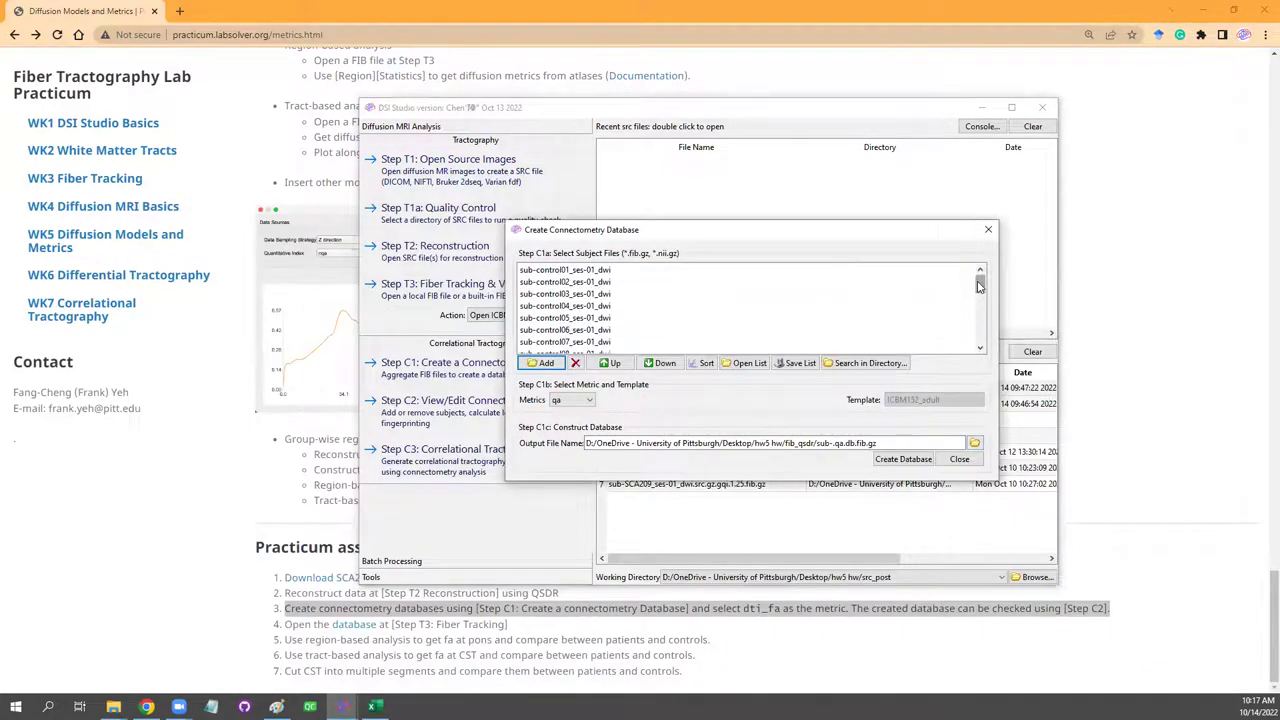
Check the subject list, set the metric to dti_fa, create the connectometry database sub-.dti_fa.db.fib.gz and close the dialog.
{"action": "mouse_move", "coordinate": [981, 289]}
{"action": "left_mouse_down"}
{"action": "mouse_move", "coordinate": [982, 344]}
{"action": "mouse_move", "coordinate": [997, 273]}
{"action": "left_mouse_up"}
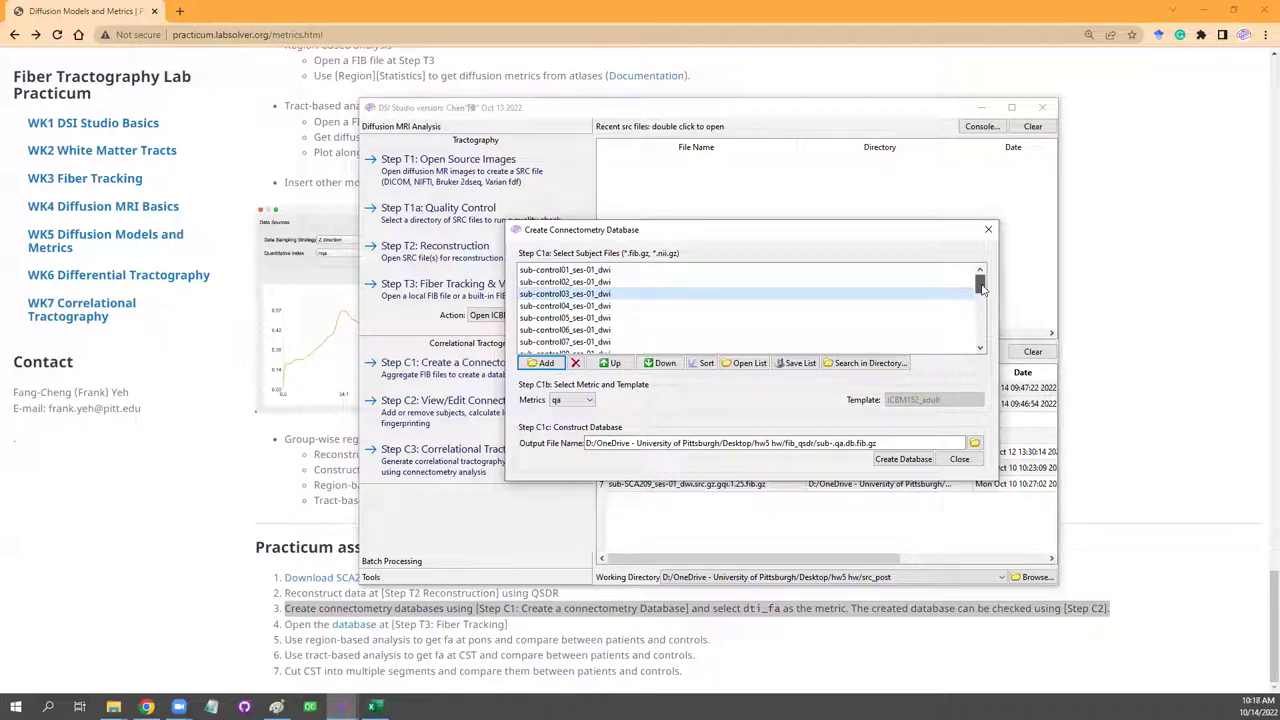
{"action": "mouse_move", "coordinate": [982, 289]}
{"action": "left_mouse_down"}
{"action": "mouse_move", "coordinate": [982, 345]}
{"action": "mouse_move", "coordinate": [982, 283]}
{"action": "left_mouse_up"}
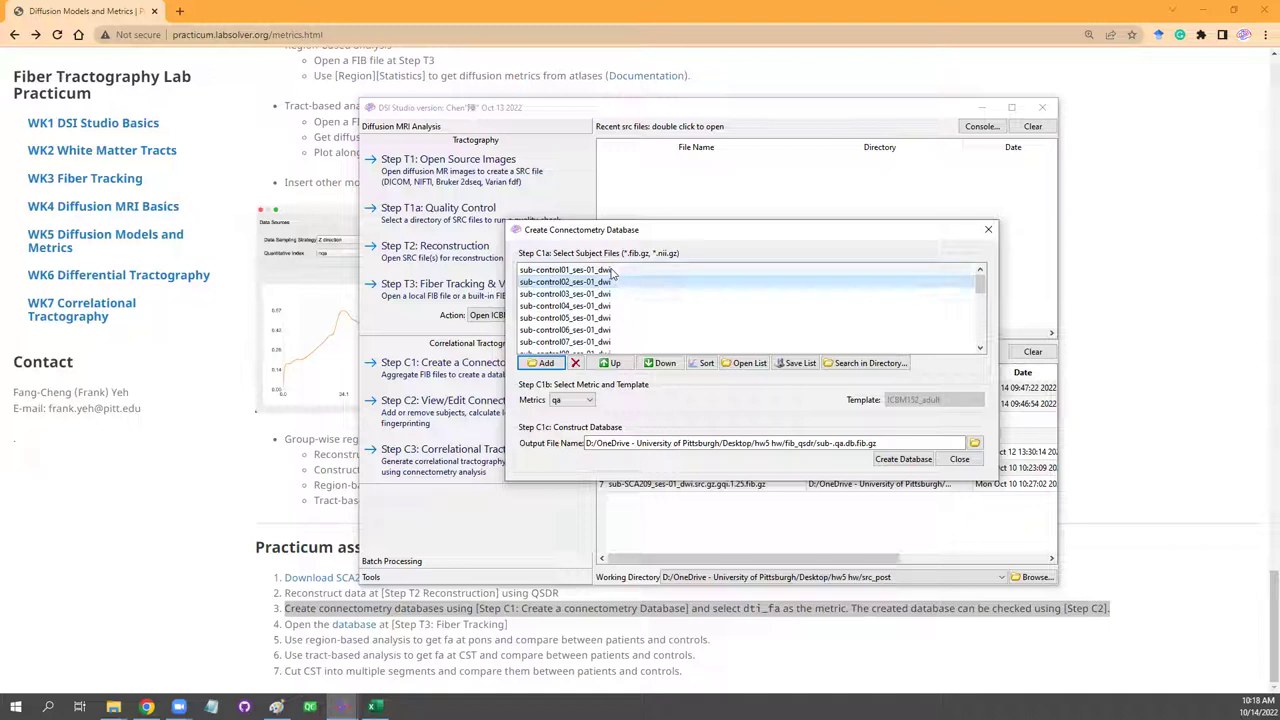
{"action": "left_click_drag", "start_coordinate": [980, 290], "coordinate": [980, 345]}
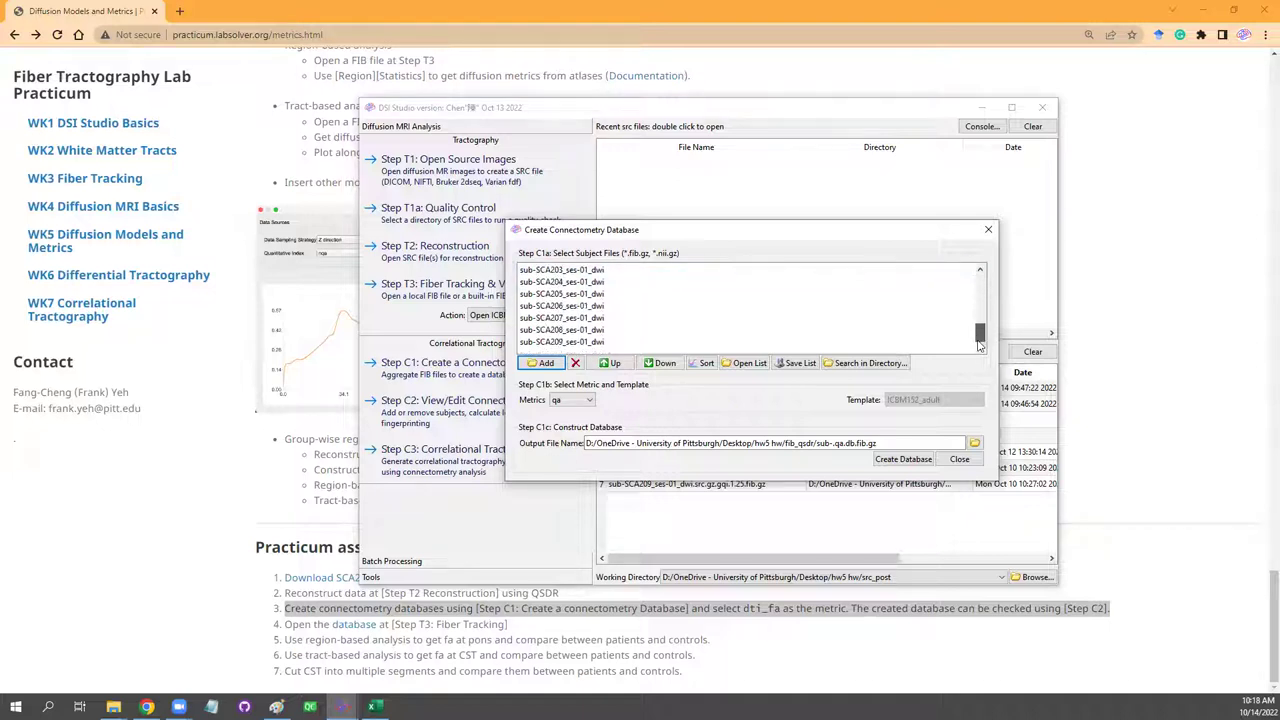
{"action": "left_click", "coordinate": [570, 403]}
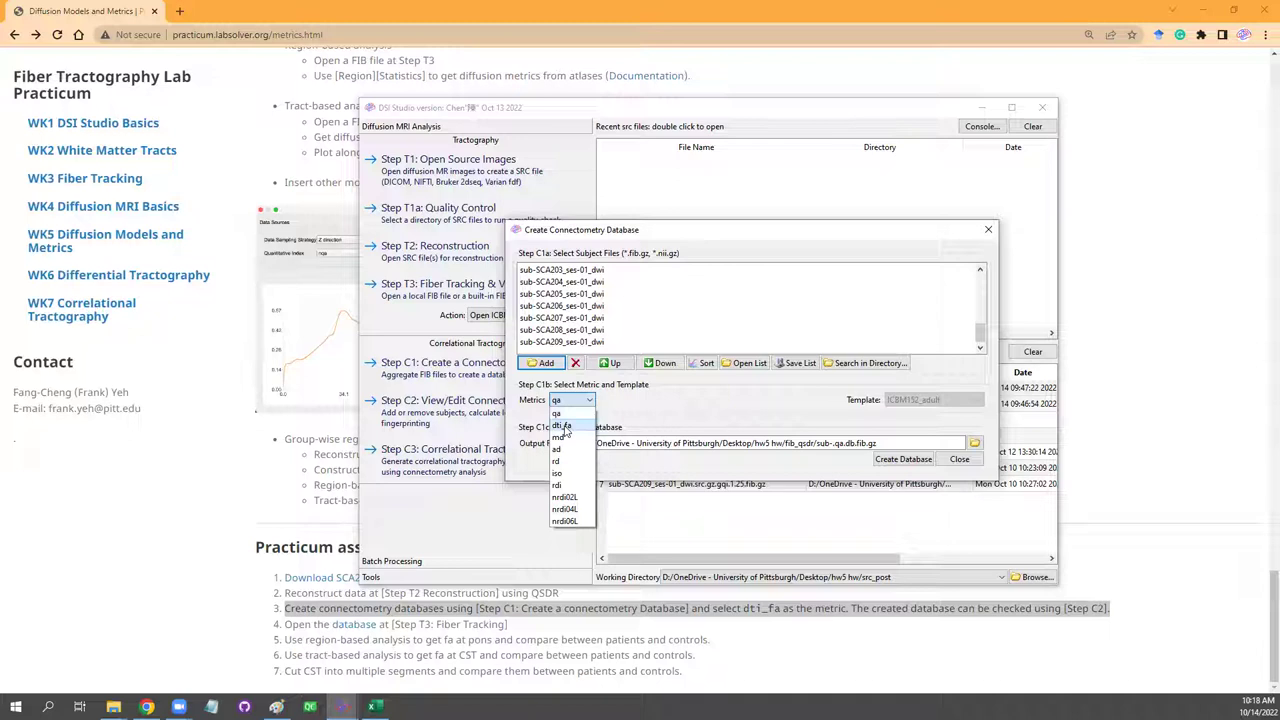
{"action": "left_click", "coordinate": [565, 428]}
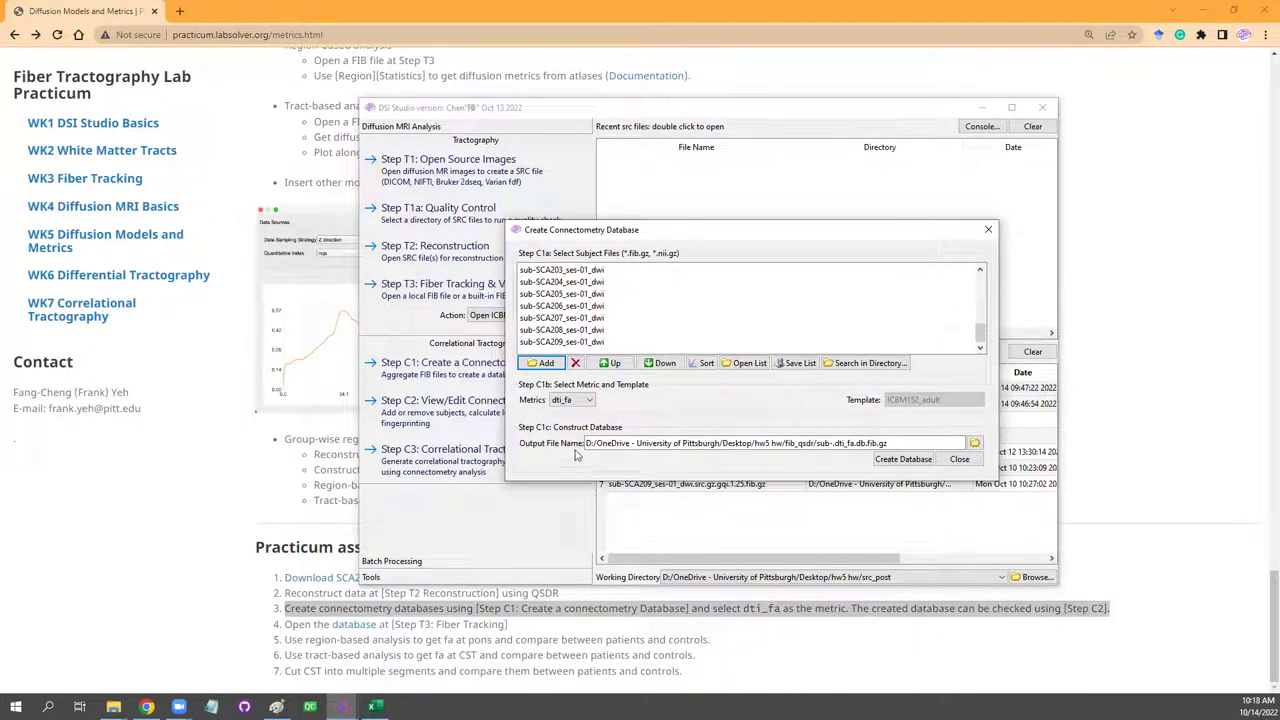
{"action": "left_click", "coordinate": [891, 462]}
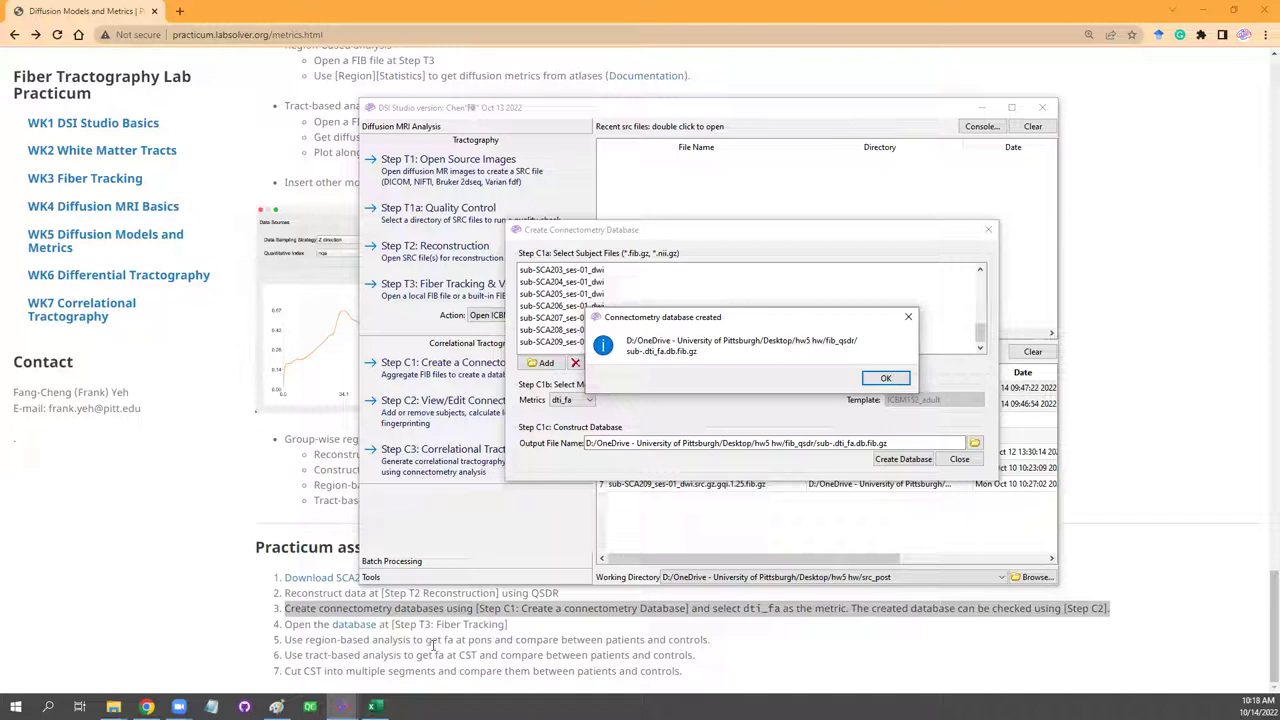
{"action": "left_click", "coordinate": [885, 378]}
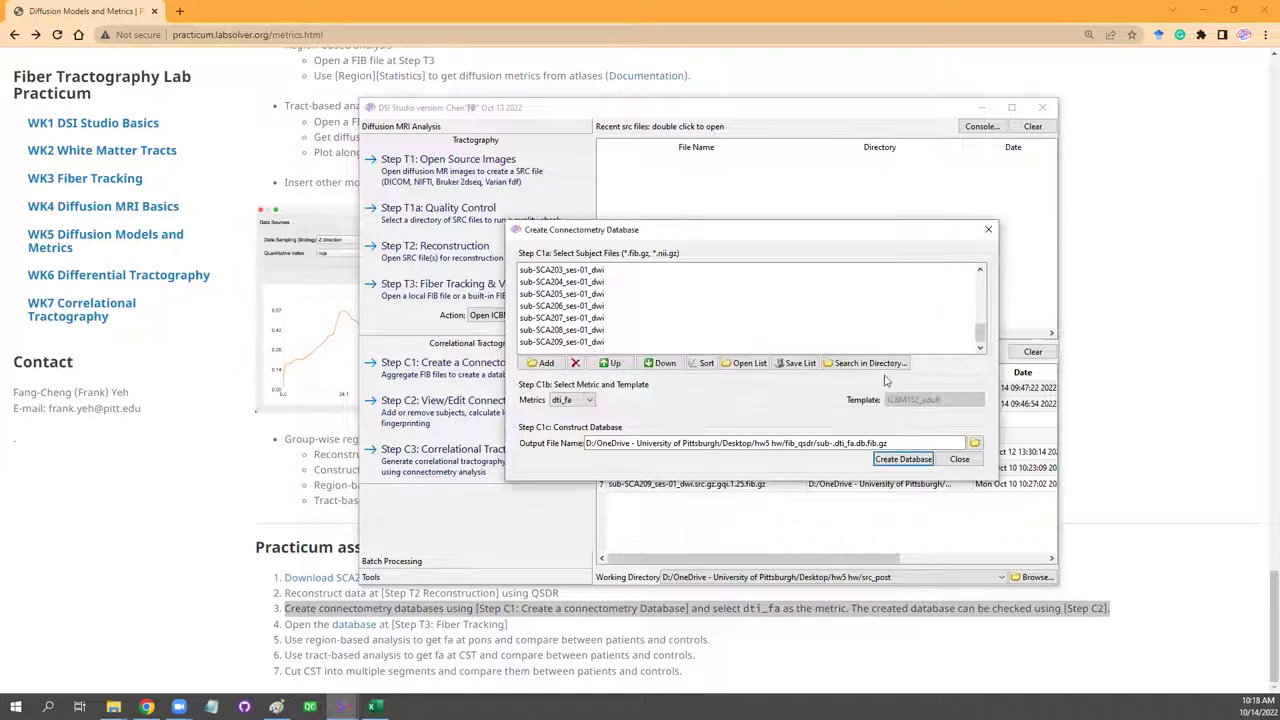
{"action": "left_click", "coordinate": [988, 231]}
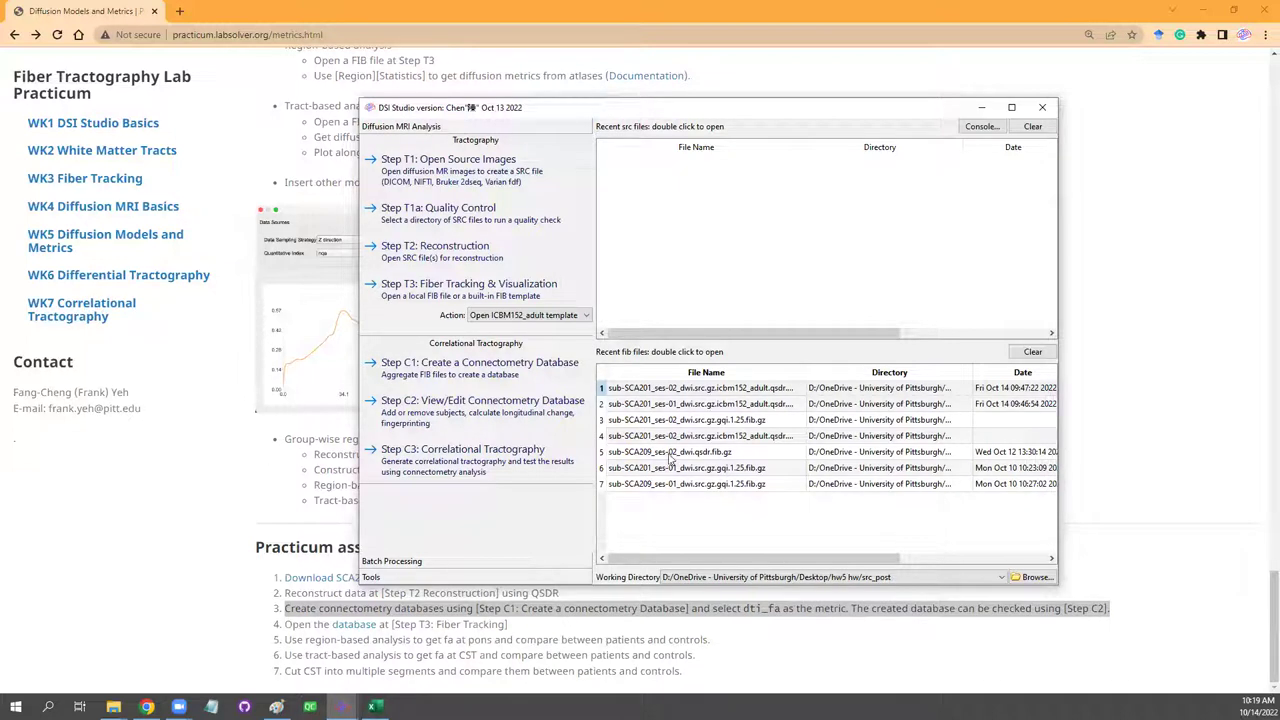
{"action": "left_click", "coordinate": [583, 316]}
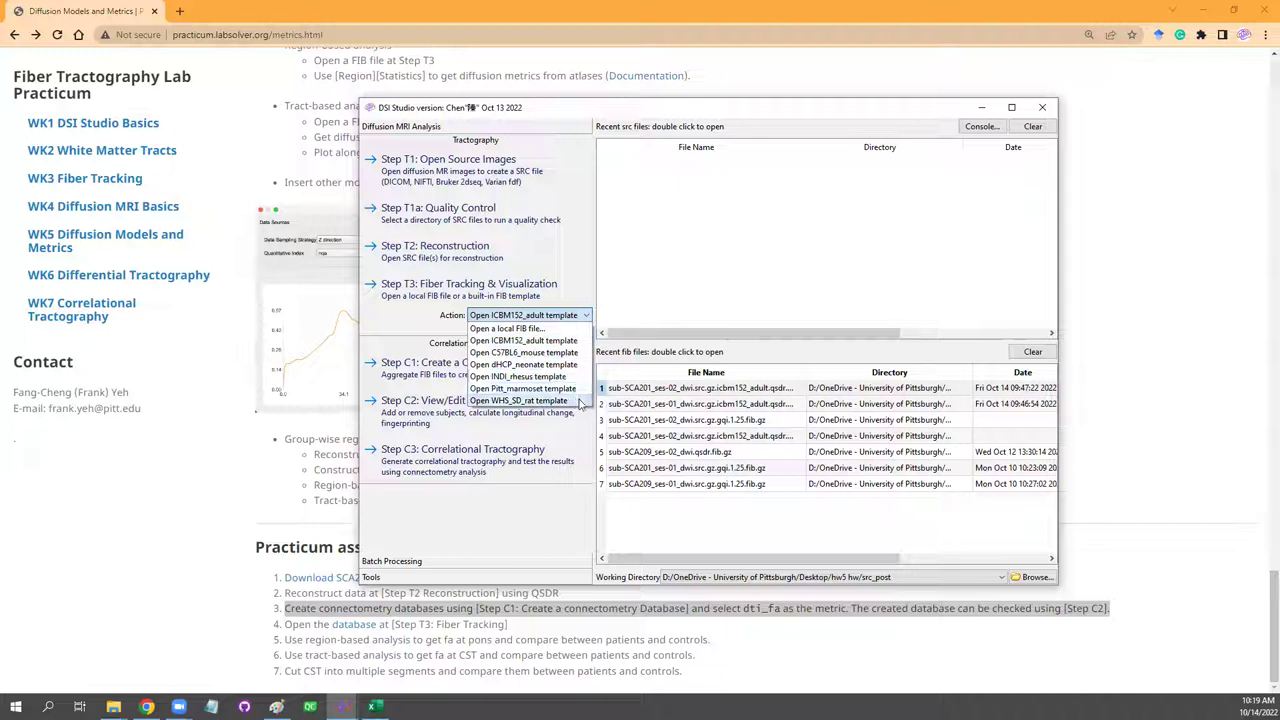
{"action": "left_click", "coordinate": [837, 227]}
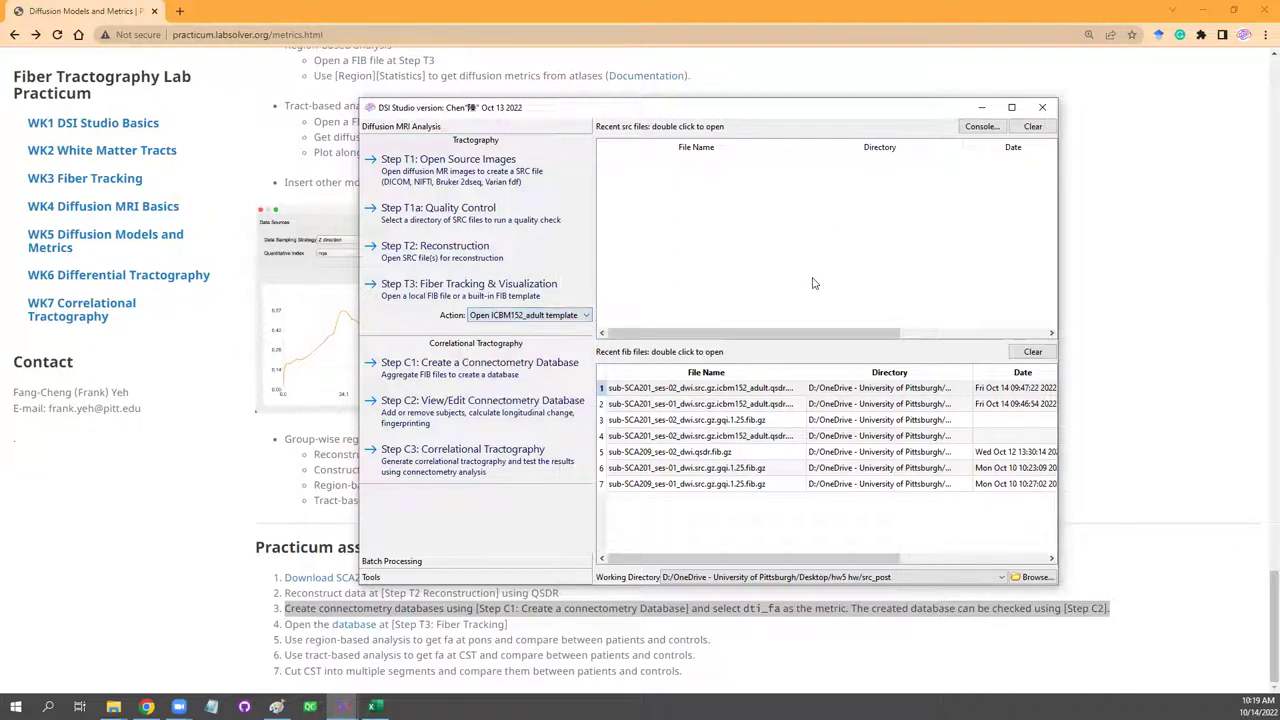
Return to the practicum web page, view the download page of the database linked in the fourth instruction, and go back.
{"action": "left_click", "coordinate": [331, 655]}
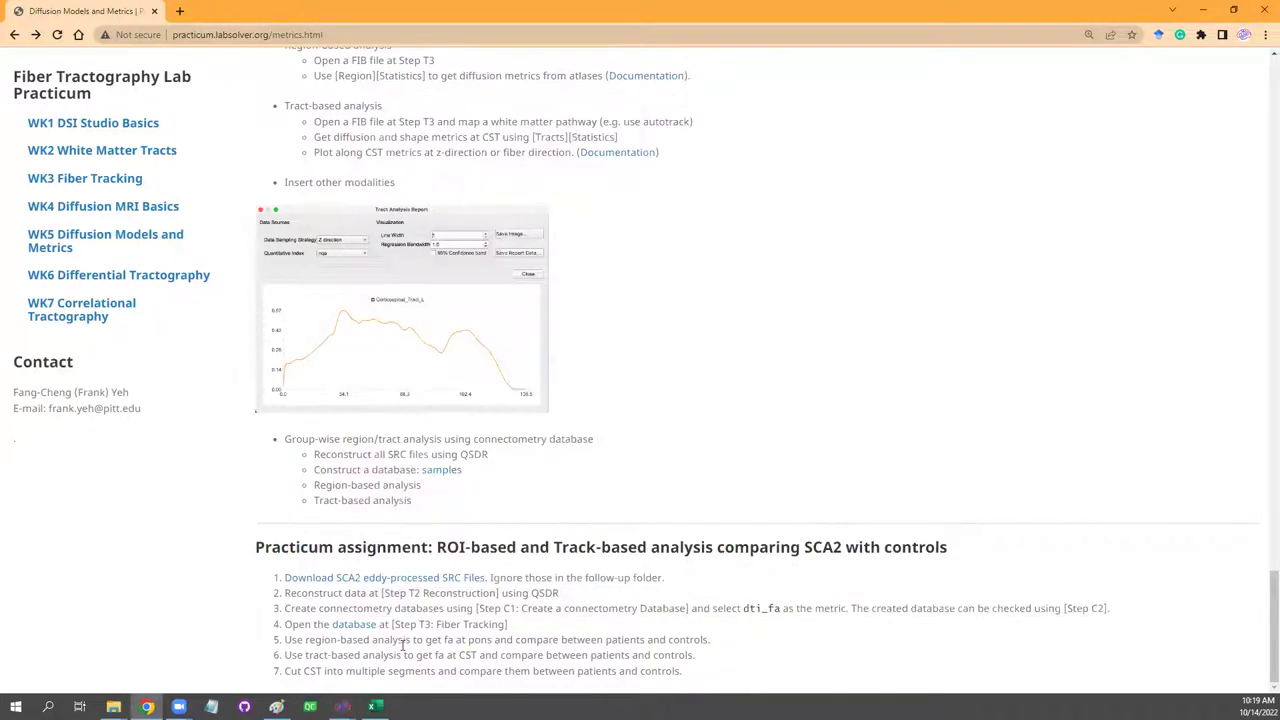
{"action": "left_click", "coordinate": [357, 626]}
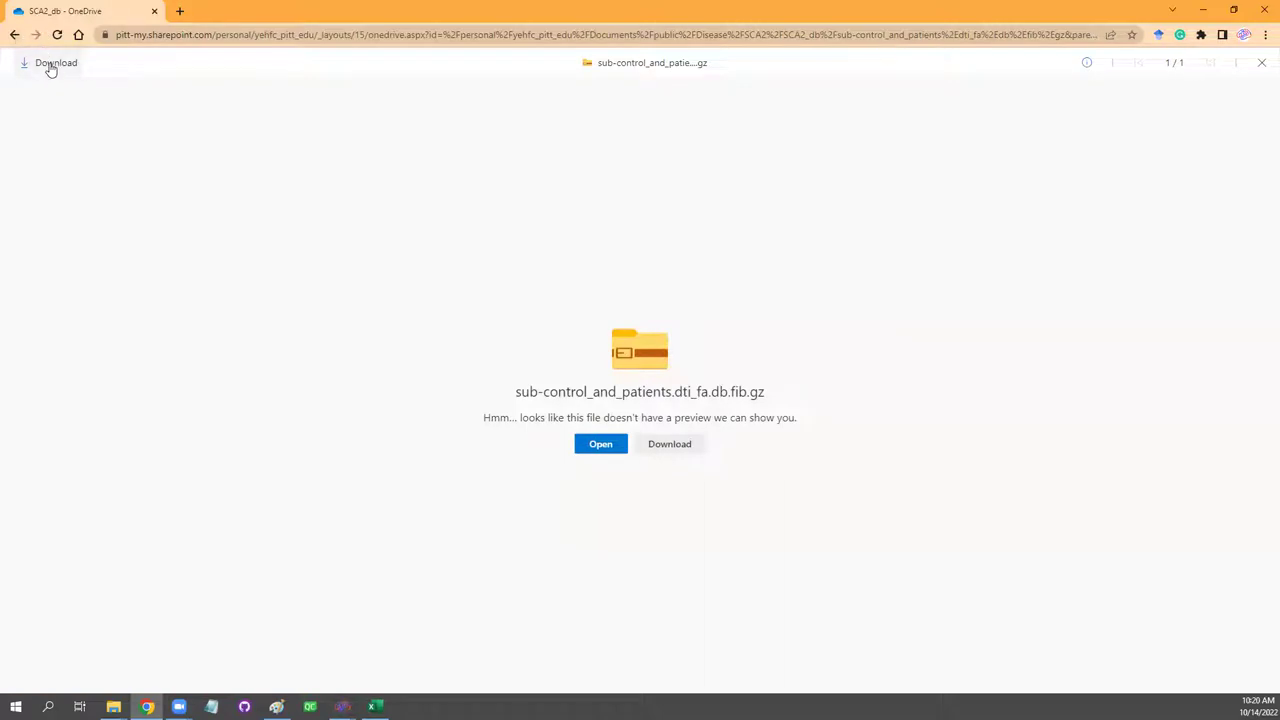
{"action": "left_click", "coordinate": [15, 35]}
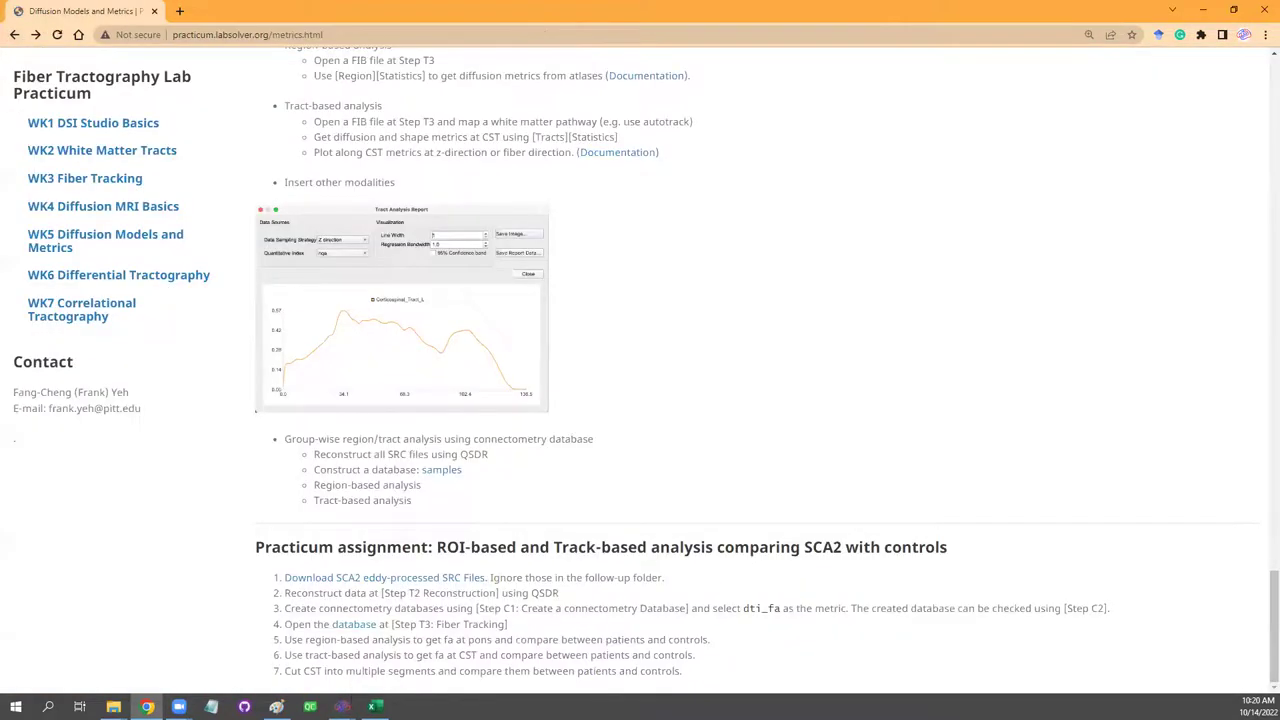
Highlight the assignment sentence on the practicum page about checking the created database with Step C2.
{"action": "mouse_move", "coordinate": [342, 706]}
{"action": "left_click", "coordinate": [398, 648]}
{"action": "left_click", "coordinate": [867, 636]}
{"action": "left_click_drag", "start_coordinate": [856, 608], "coordinate": [1115, 610]}
{"action": "mouse_move", "coordinate": [342, 706]}
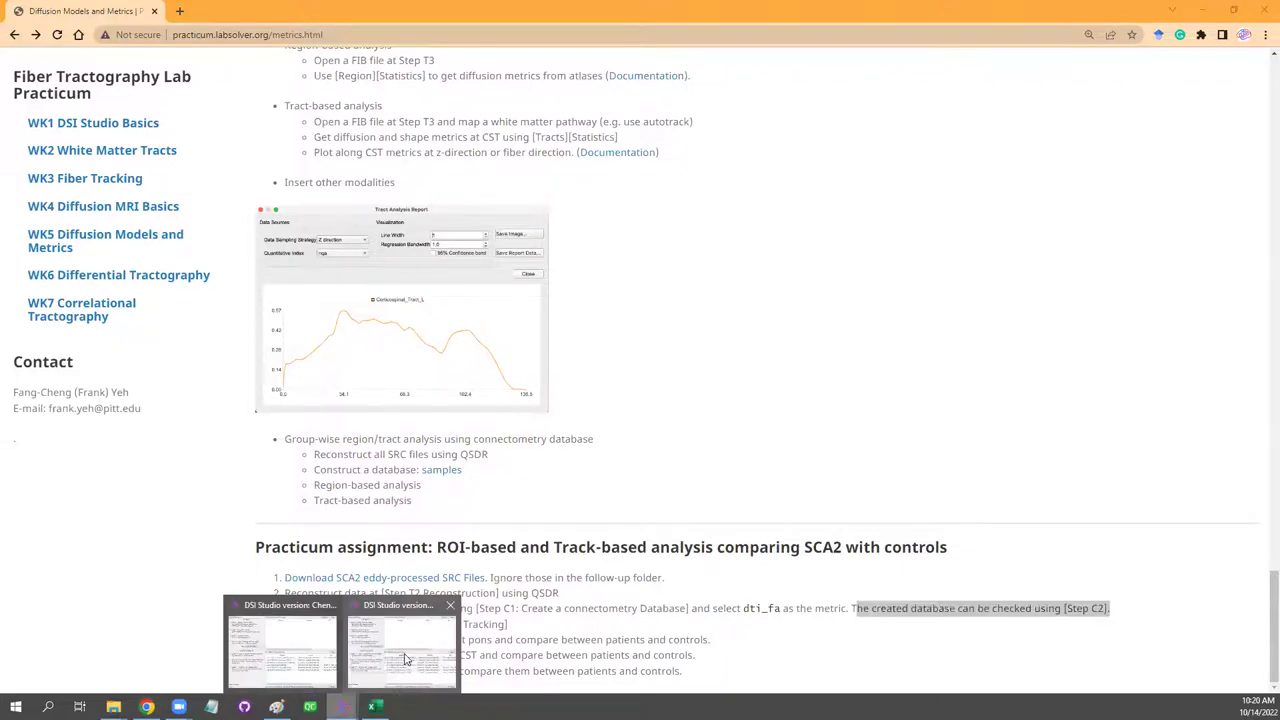
Open sub-.dti_fa.db.fib.gz from the fib_qsdr folder in DSI Studio's connectometry database viewer.
{"action": "left_click", "coordinate": [405, 657]}
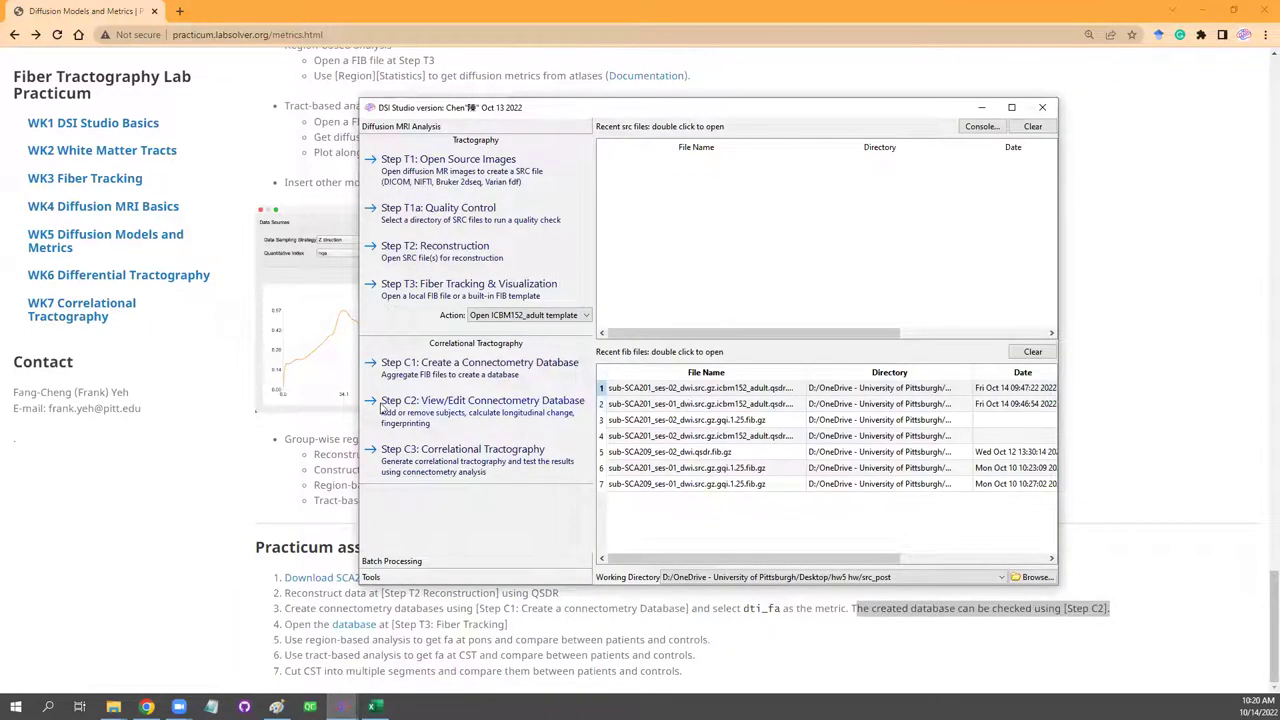
{"action": "left_click", "coordinate": [463, 410]}
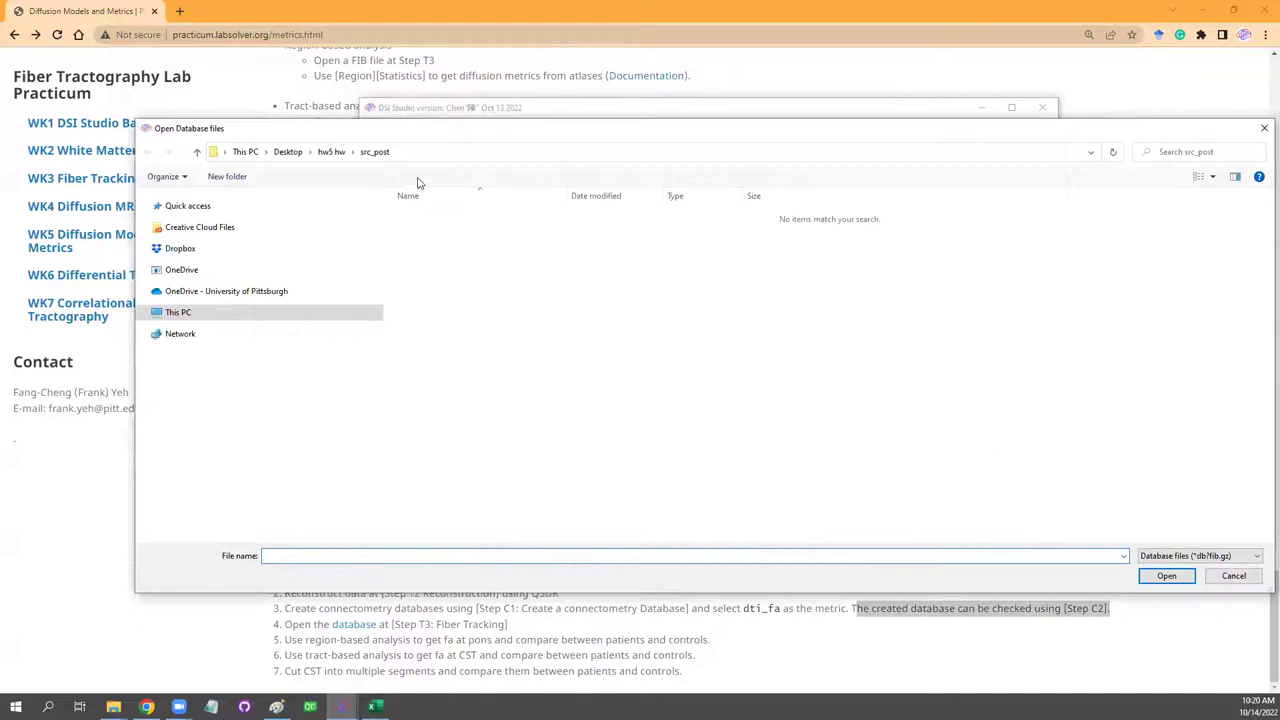
{"action": "left_click", "coordinate": [333, 152]}
{"action": "double_click", "coordinate": [425, 214]}
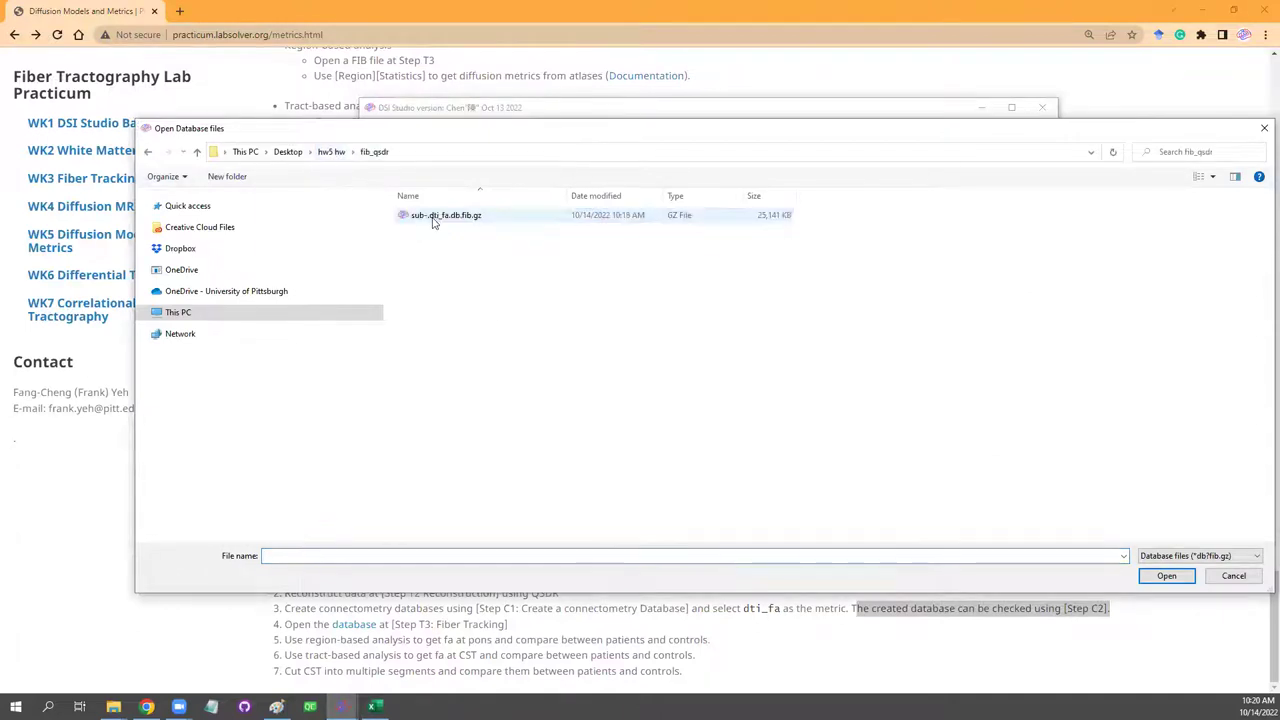
{"action": "double_click", "coordinate": [440, 216]}
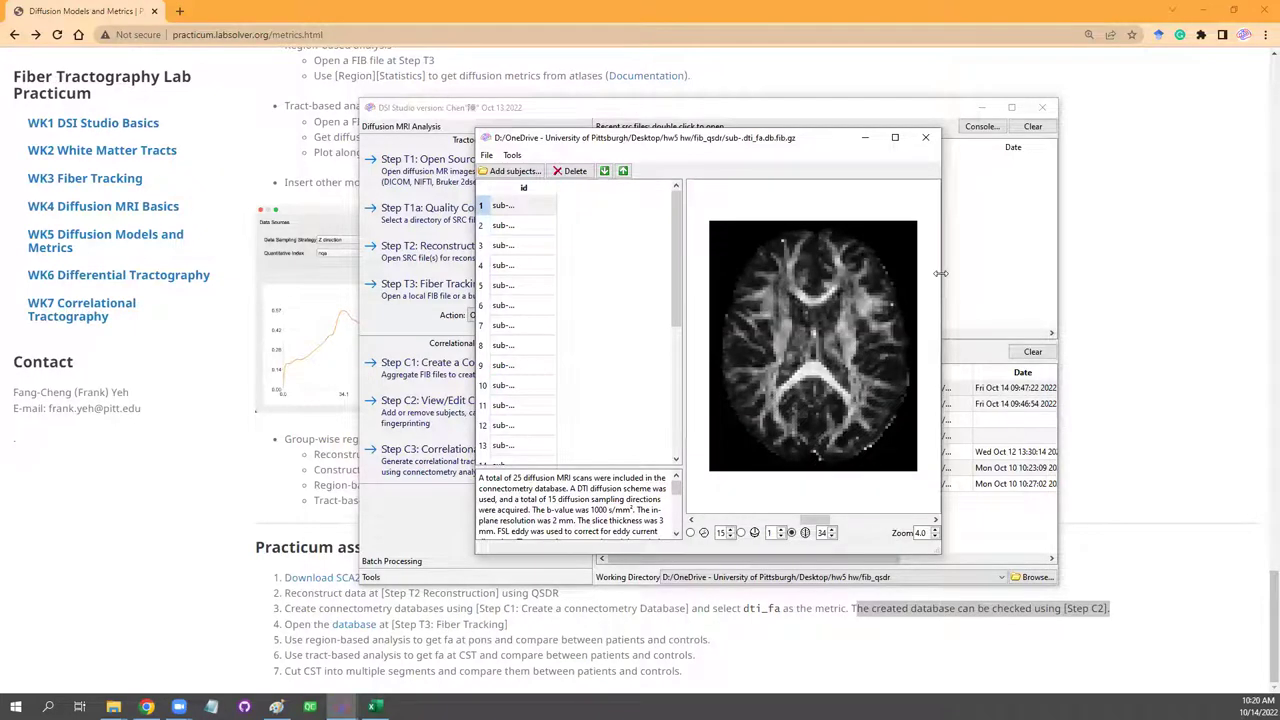
Widen the database window to show the full subject IDs and look through the list of control and SCA2 subjects.
{"action": "left_click_drag", "start_coordinate": [940, 273], "coordinate": [1113, 273]}
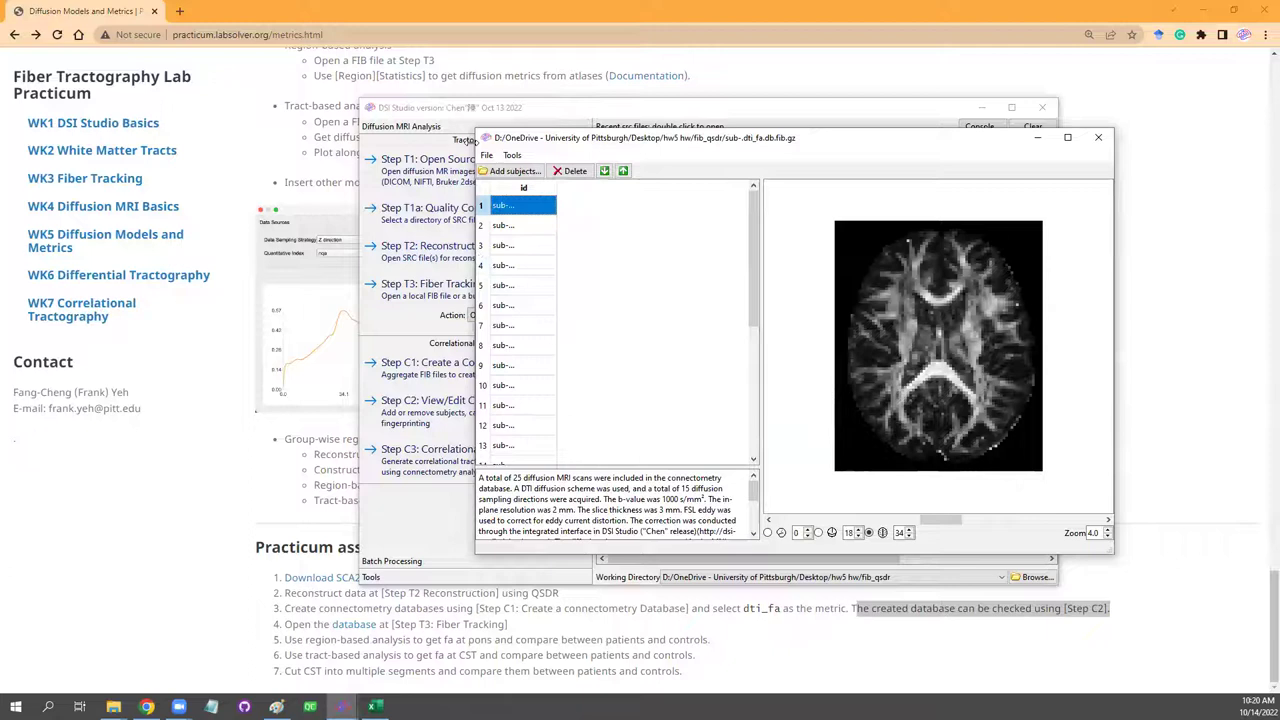
{"action": "left_click_drag", "start_coordinate": [408, 190], "coordinate": [516, 206]}
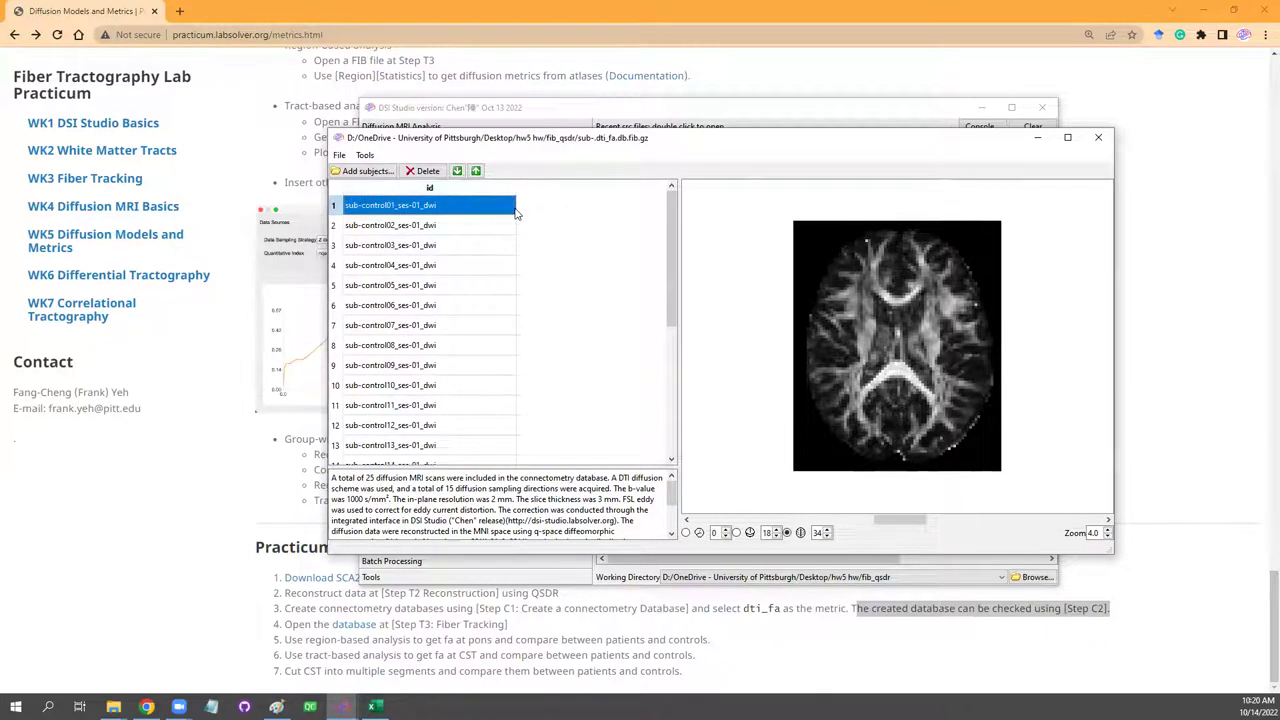
{"action": "left_click", "coordinate": [435, 243]}
{"action": "left_click", "coordinate": [447, 212]}
{"action": "left_click_drag", "start_coordinate": [677, 242], "coordinate": [680, 400]}
{"action": "scroll", "coordinate": [597, 383], "scroll_direction": "up", "scroll_amount": 4}
{"action": "left_click", "coordinate": [423, 229]}
{"action": "left_click", "coordinate": [446, 210]}
Step back and forth through all subjects in the database, comparing their FA maps at axial slice 34 for consistent alignment.
{"action": "key", "text": "Down"}
{"action": "key", "text": "Down"}
{"action": "key", "text": "Down"}
{"action": "key", "text": "Down"}
{"action": "key", "text": "Down"}
{"action": "key", "text": "Down"}
{"action": "key", "text": "Down"}
{"action": "key", "text": "Down"}
{"action": "key", "text": "Down"}
{"action": "key", "text": "Down"}
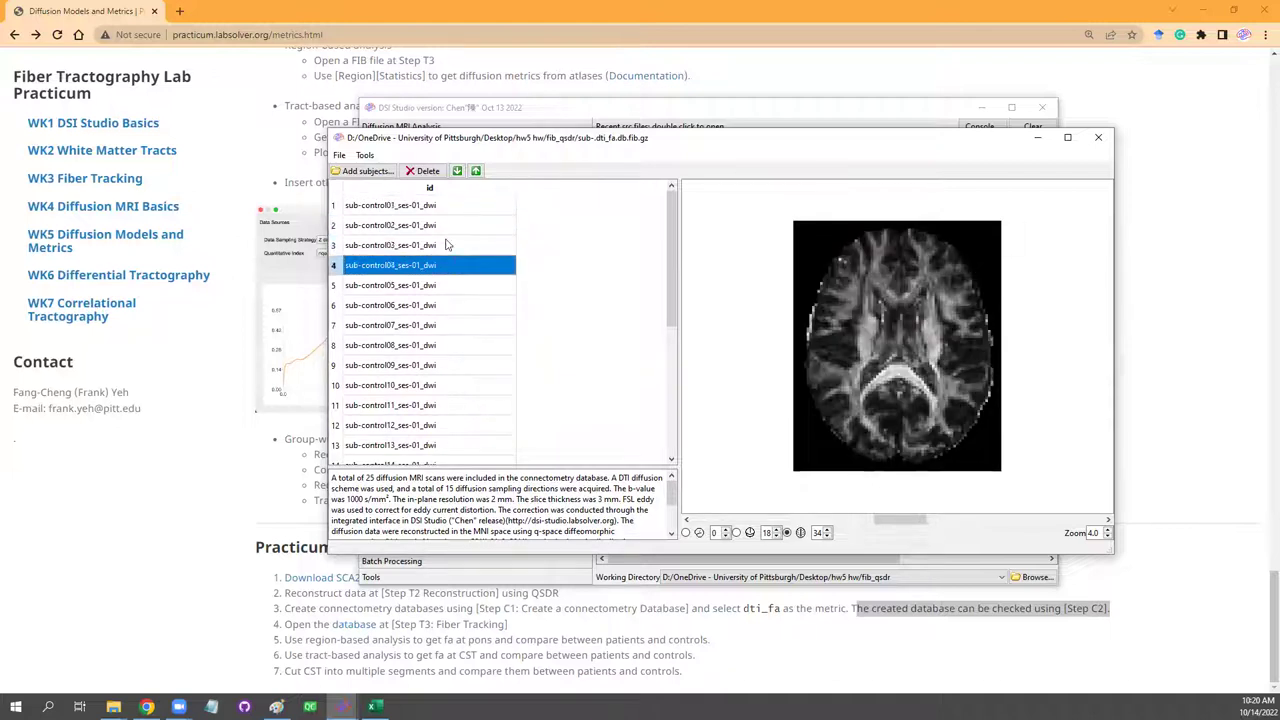
{"action": "key", "text": "Down"}
{"action": "key", "text": "Down"}
{"action": "key", "text": "Down"}
{"action": "key", "text": "Down"}
{"action": "key", "text": "Down"}
{"action": "key", "text": "Down"}
{"action": "key", "text": "Down"}
{"action": "key", "text": "Down"}
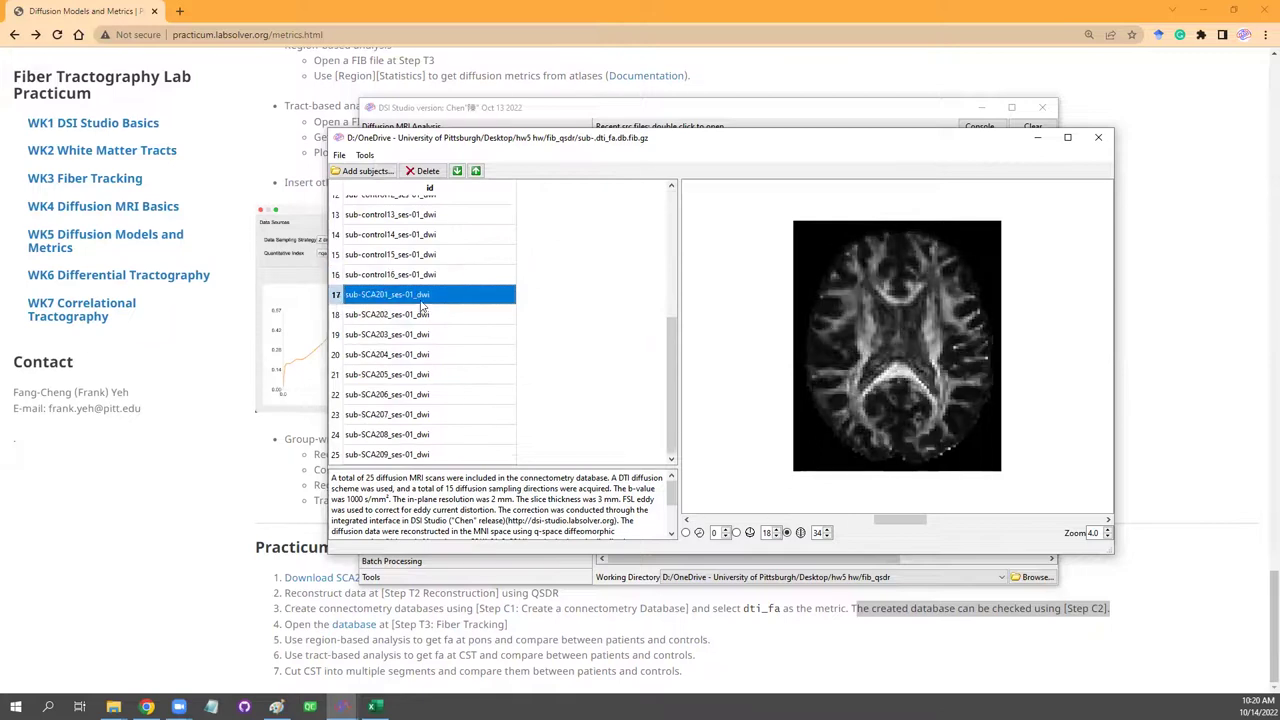
{"action": "key", "text": "Down"}
{"action": "key", "text": "Down"}
{"action": "key", "text": "Down"}
{"action": "key", "text": "Down"}
{"action": "key", "text": "Down"}
{"action": "key", "text": "Down"}
{"action": "key", "text": "Up"}
{"action": "key", "text": "Up"}
{"action": "key", "text": "Up"}
{"action": "key", "text": "Up"}
{"action": "key", "text": "Up"}
{"action": "key", "text": "Up"}
{"action": "key", "text": "Up"}
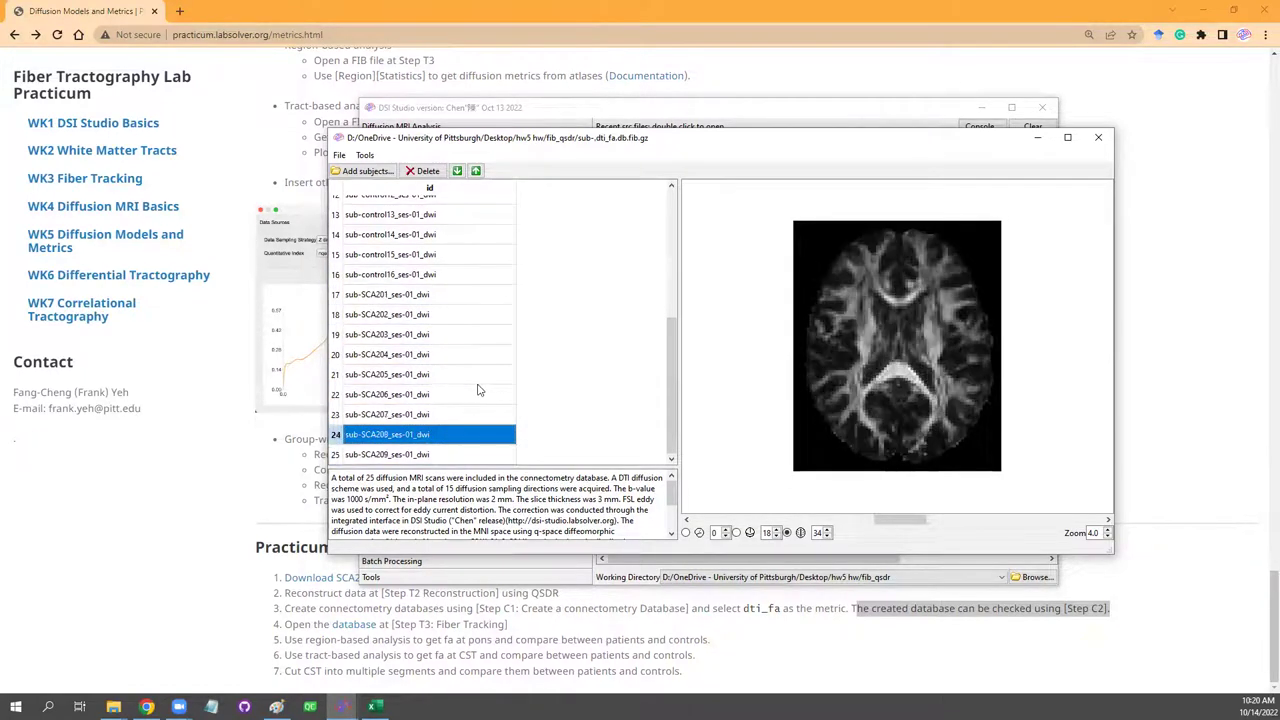
{"action": "key", "text": "Home"}
{"action": "key", "text": "Down"}
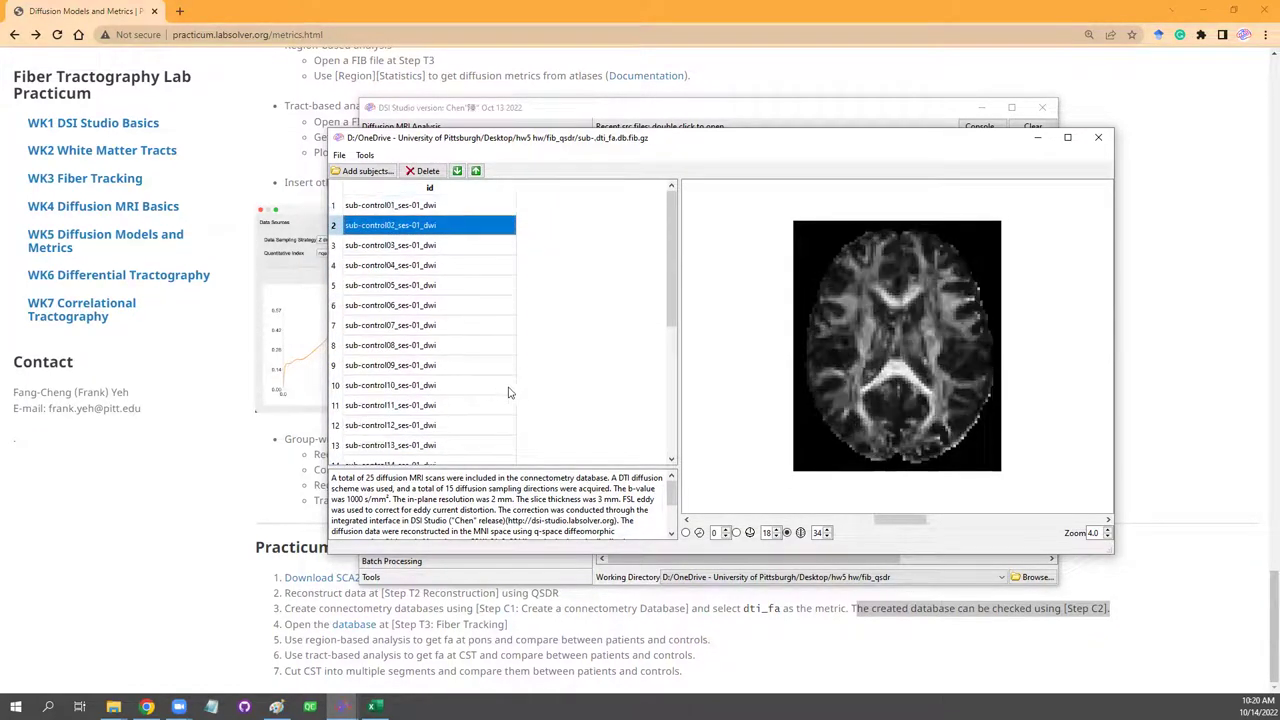
{"action": "key", "text": "Page_Down"}
{"action": "key", "text": "Page_Down"}
{"action": "key", "text": "Up"}
{"action": "key", "text": "Up"}
{"action": "key", "text": "Up"}
{"action": "key", "text": "Up"}
{"action": "key", "text": "Up"}
{"action": "key", "text": "Up"}
{"action": "key", "text": "Up"}
{"action": "key", "text": "Up"}
{"action": "key", "text": "Up"}
{"action": "key", "text": "Up"}
{"action": "key", "text": "Up"}
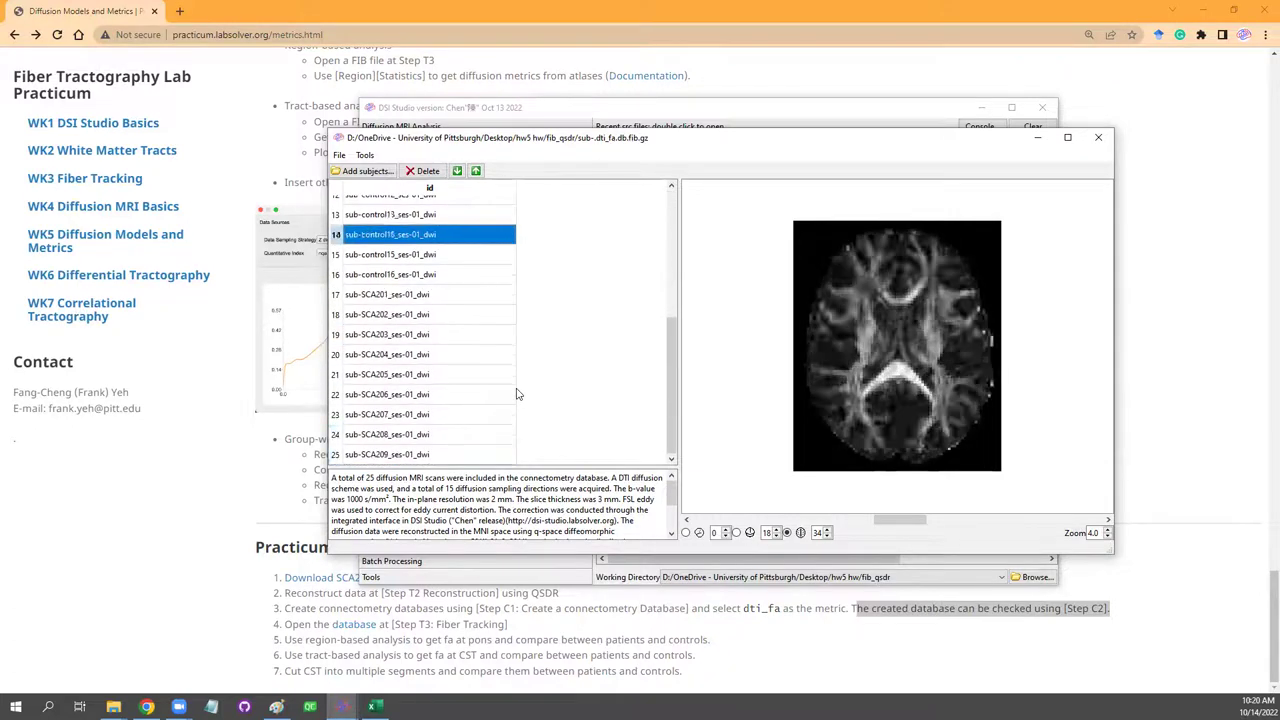
{"action": "key", "text": "Home"}
{"action": "key", "text": "Down"}
{"action": "key", "text": "Down"}
{"action": "key", "text": "Down"}
{"action": "key", "text": "Down"}
{"action": "key", "text": "Down"}
{"action": "key", "text": "Down"}
{"action": "key", "text": "Down"}
{"action": "key", "text": "Down"}
{"action": "key", "text": "Down"}
{"action": "key", "text": "Down"}
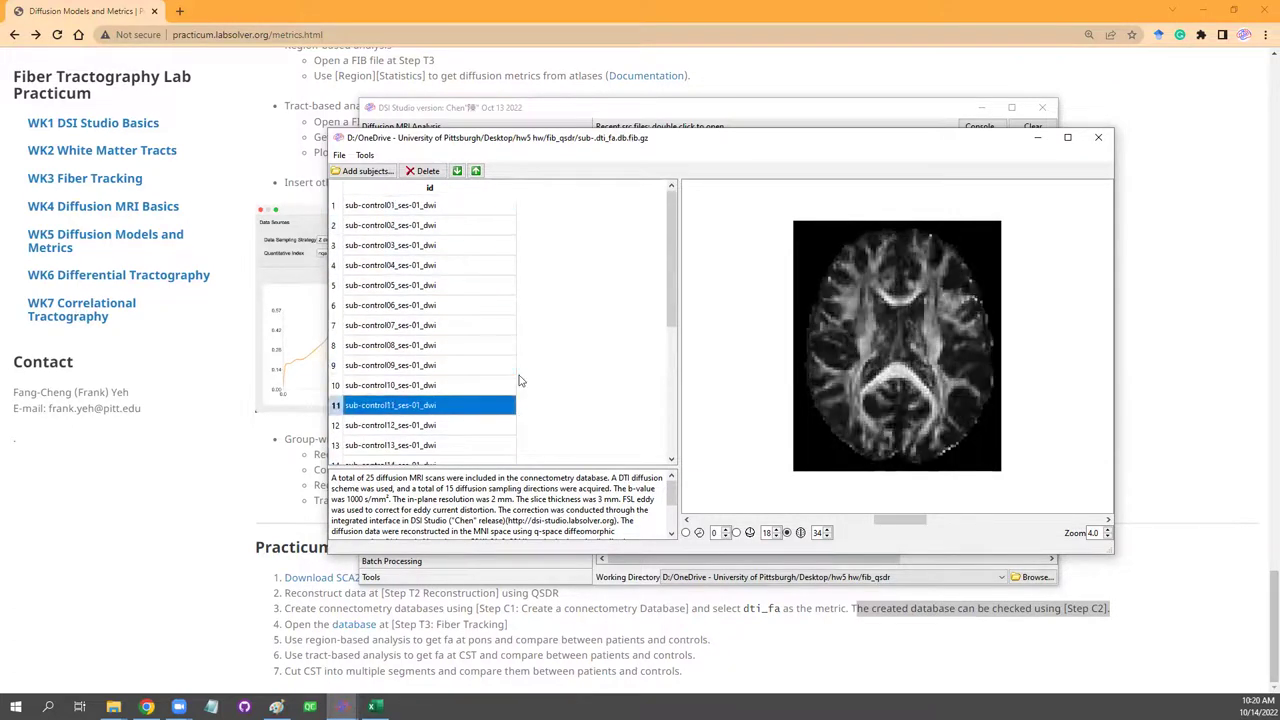
{"action": "key", "text": "Page_Down"}
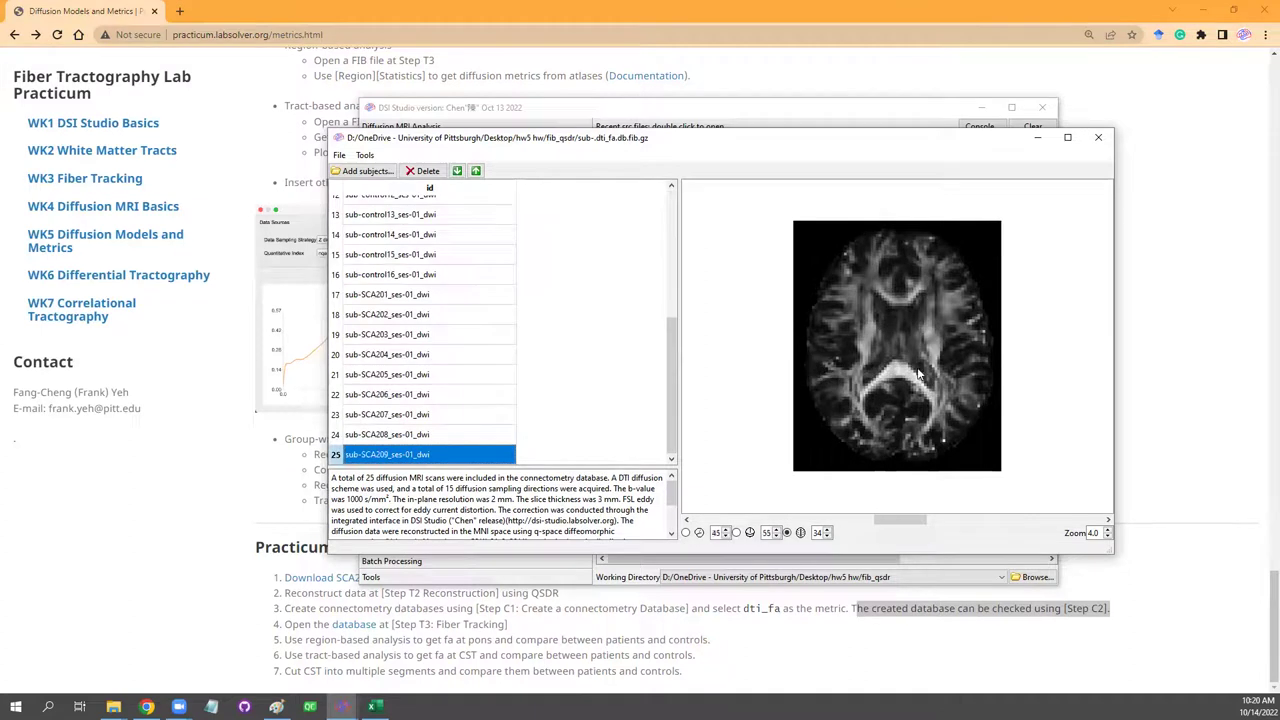
{"action": "key", "text": "Up"}
{"action": "key", "text": "Home"}
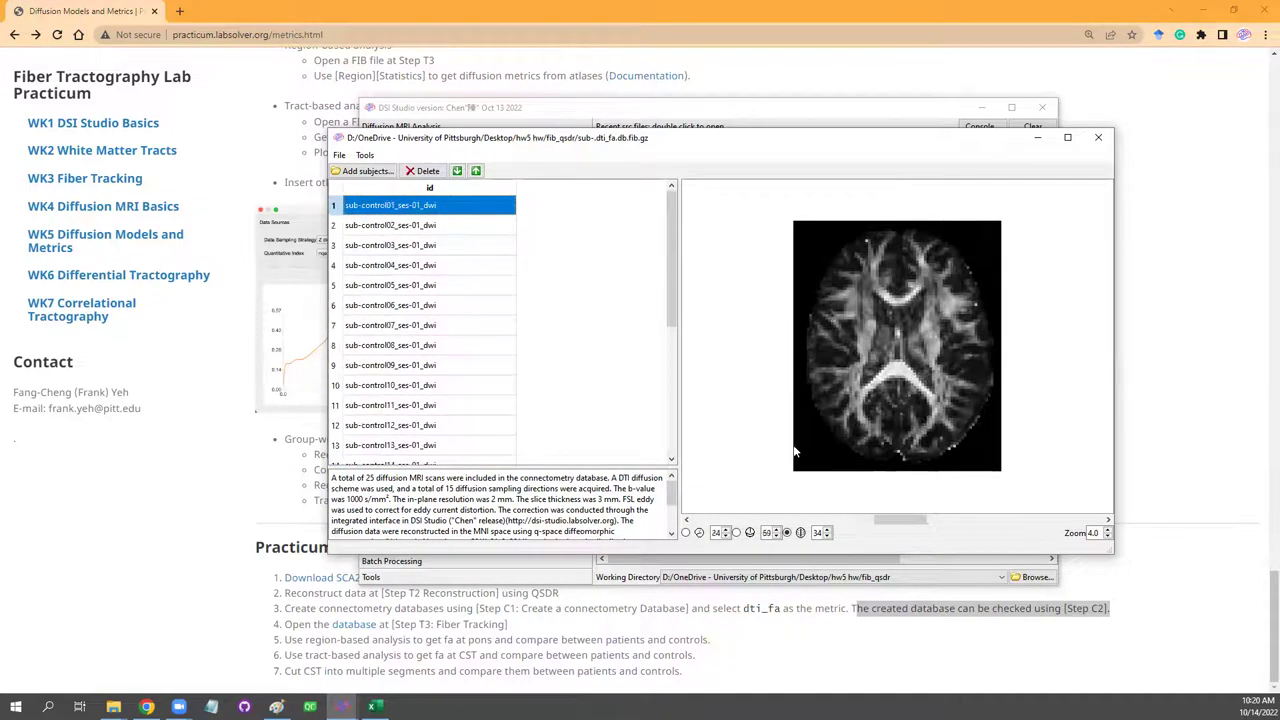
Go through the subjects from sub-control01 to sub-SCA209 in axial view, checking that their FA maps line up.
{"action": "key", "text": "Down"}
{"action": "key", "text": "Down"}
{"action": "key", "text": "Down"}
{"action": "key", "text": "Down"}
{"action": "key", "text": "Down"}
{"action": "key", "text": "Down"}
{"action": "key", "text": "Down"}
{"action": "key", "text": "Down"}
{"action": "key", "text": "Down"}
{"action": "key", "text": "Down"}
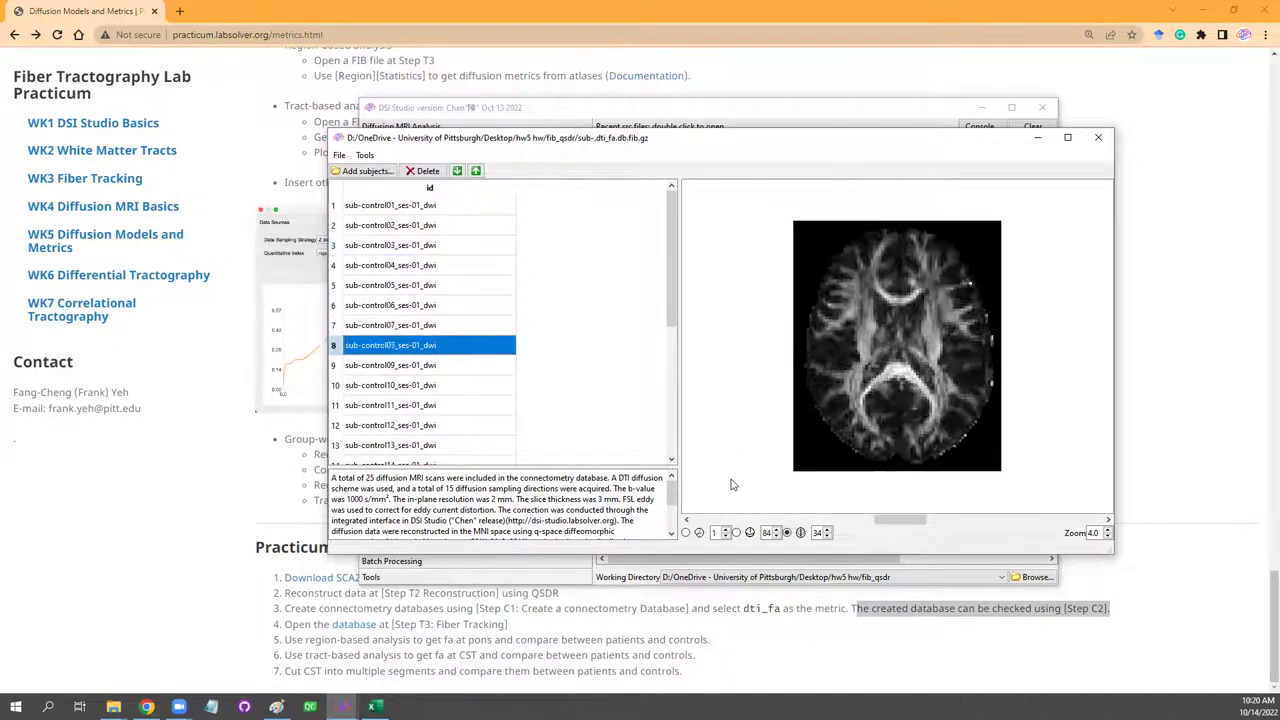
{"action": "key", "text": "End"}
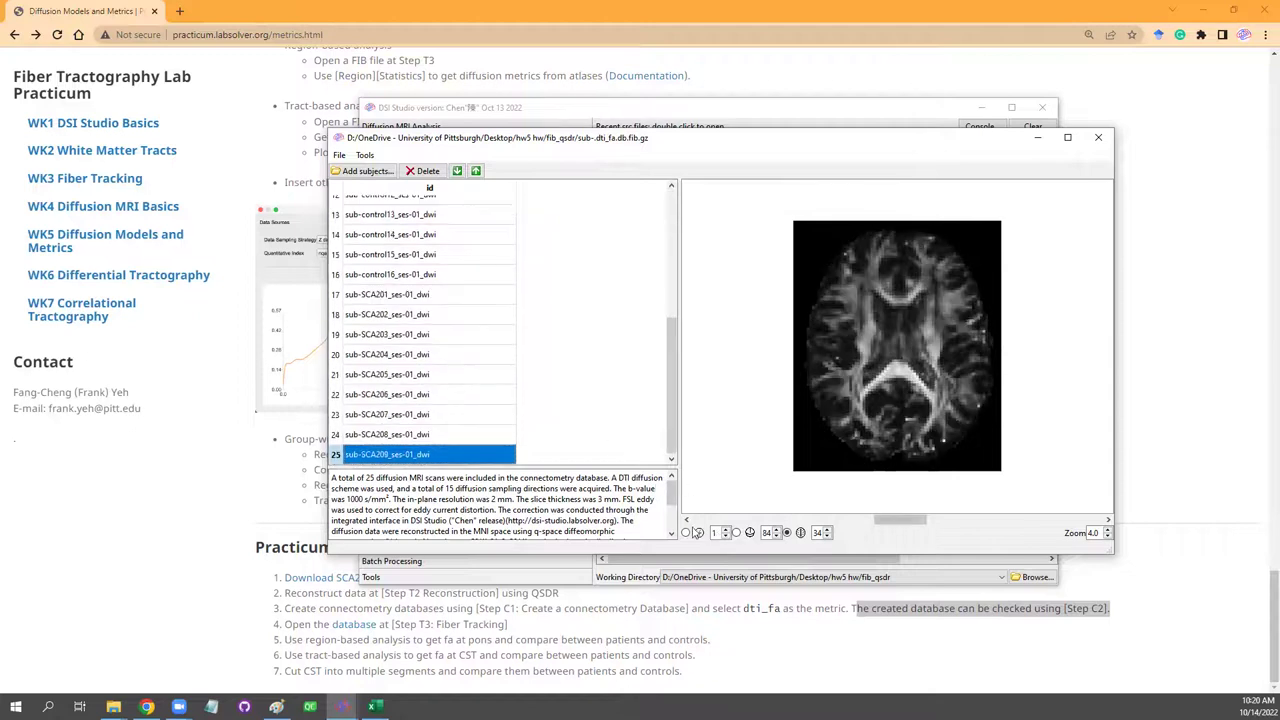
Switch the slice display to the sagittal view and step back to sub-control01, comparing the subjects' midline anatomy.
{"action": "left_click", "coordinate": [687, 533]}
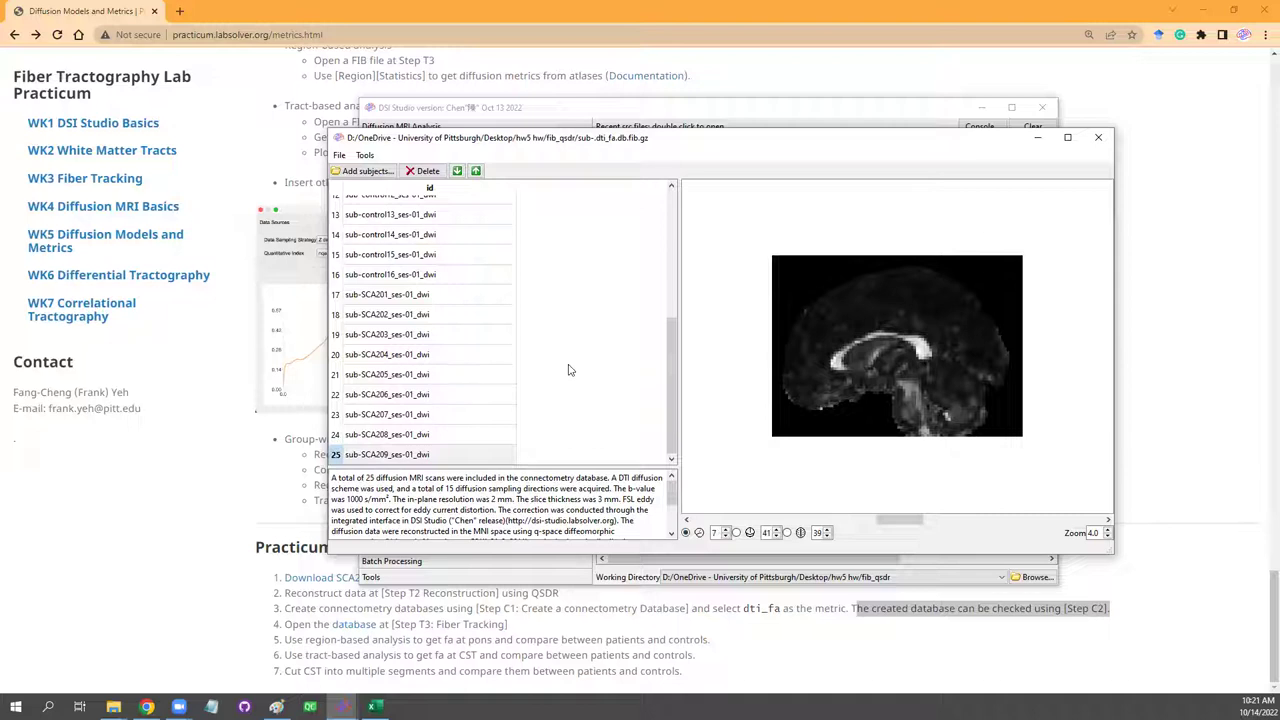
{"action": "left_click", "coordinate": [463, 354]}
{"action": "key", "text": "Up"}
{"action": "key", "text": "Up"}
{"action": "key", "text": "Up"}
{"action": "key", "text": "Up"}
{"action": "key", "text": "Up"}
{"action": "key", "text": "Up"}
{"action": "key", "text": "Up"}
{"action": "key", "text": "Up"}
{"action": "key", "text": "Up"}
{"action": "key", "text": "Up"}
{"action": "key", "text": "Up"}
{"action": "key", "text": "Up"}
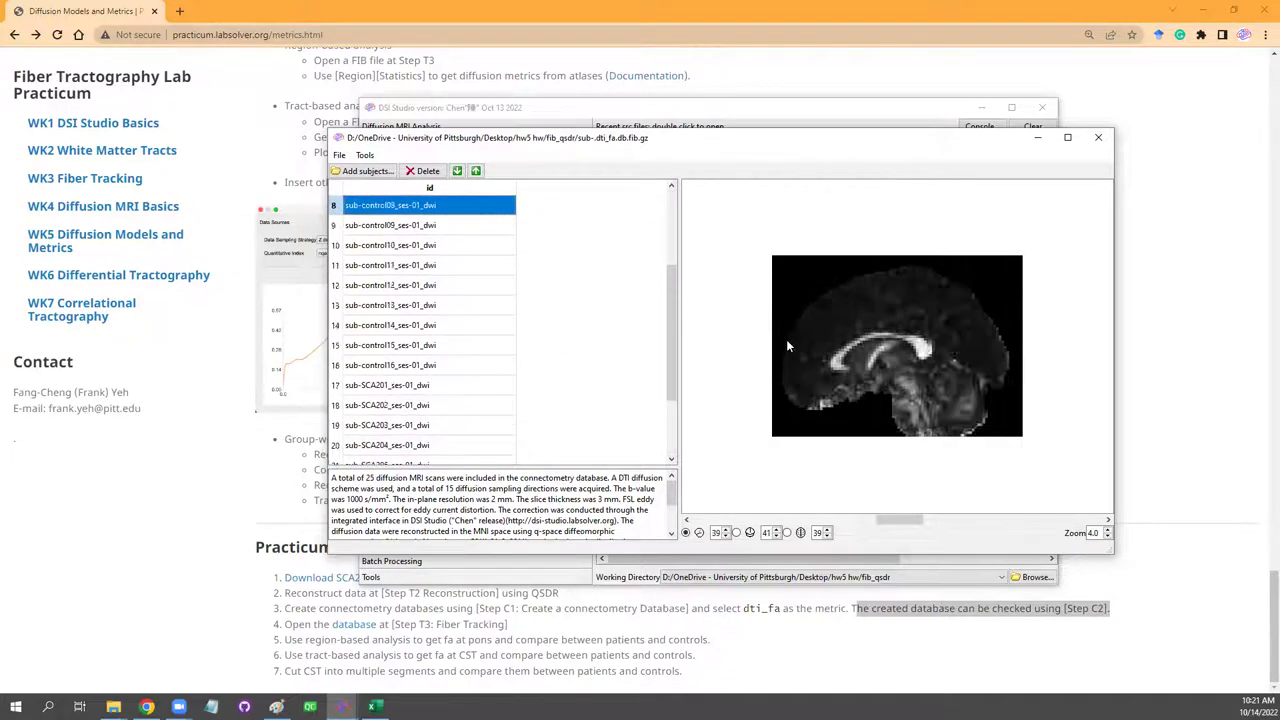
{"action": "key", "text": "Up"}
{"action": "key", "text": "Up"}
{"action": "key", "text": "Up"}
{"action": "key", "text": "Up"}
{"action": "key", "text": "Up"}
{"action": "key", "text": "Up"}
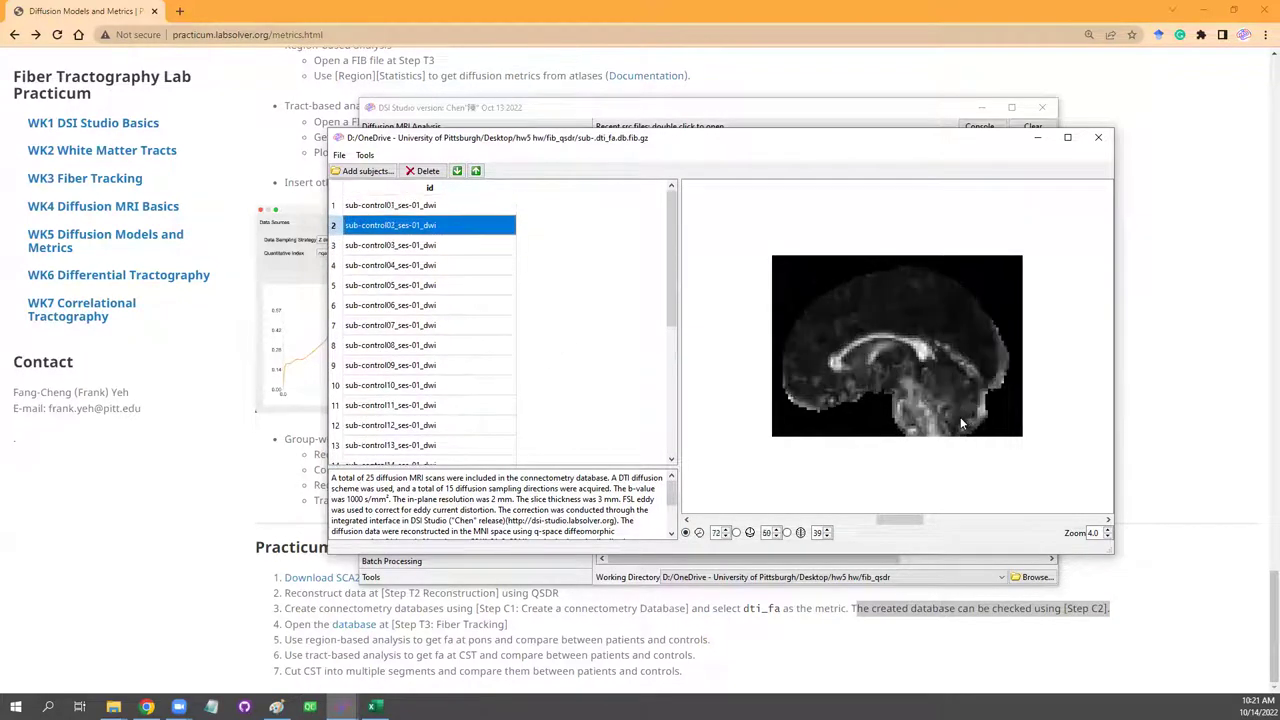
{"action": "key", "text": "Up"}
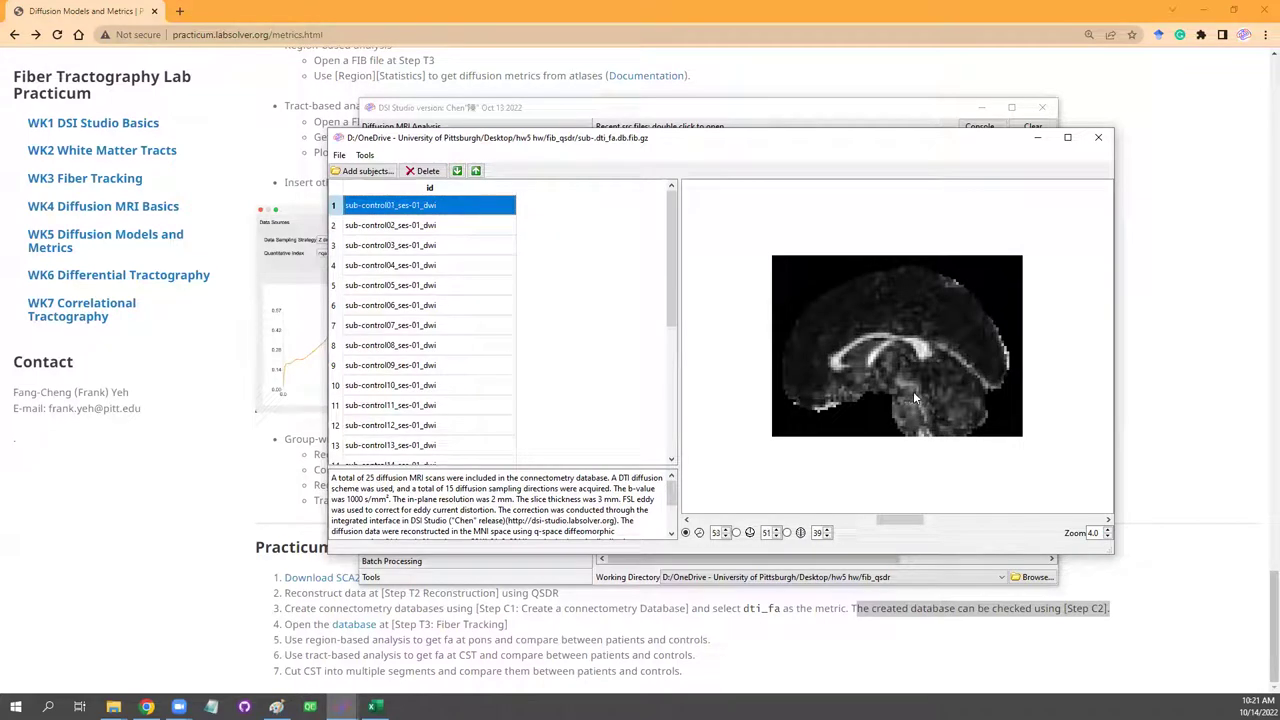
Step forward from sub-control01 to sub-SCA209 in sagittal view, examining the alignment of the corpus callosum and brainstem.
{"action": "key", "text": "Down"}
{"action": "key", "text": "Down"}
{"action": "key", "text": "Down"}
{"action": "key", "text": "Down"}
{"action": "key", "text": "Down"}
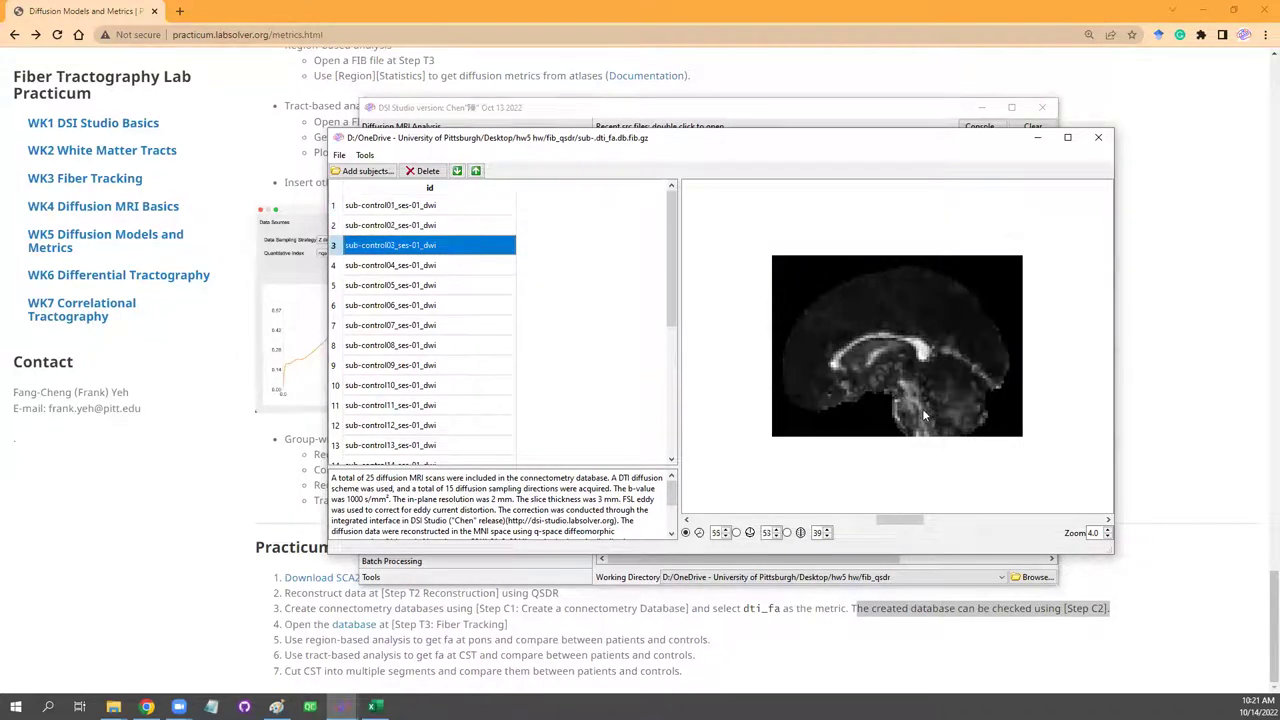
{"action": "key", "text": "Down"}
{"action": "key", "text": "Down"}
{"action": "key", "text": "Down"}
{"action": "key", "text": "Down"}
{"action": "key", "text": "Down"}
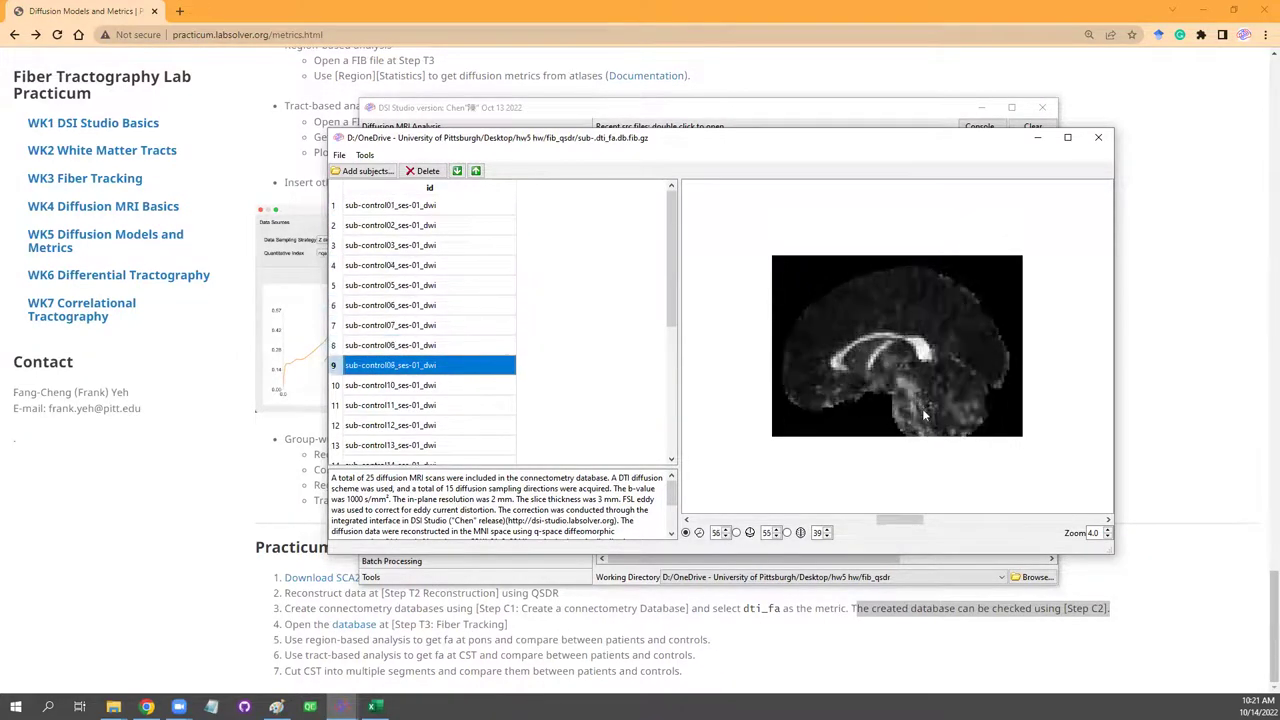
{"action": "key", "text": "Down"}
{"action": "key", "text": "Down"}
{"action": "key", "text": "Down"}
{"action": "key", "text": "Down"}
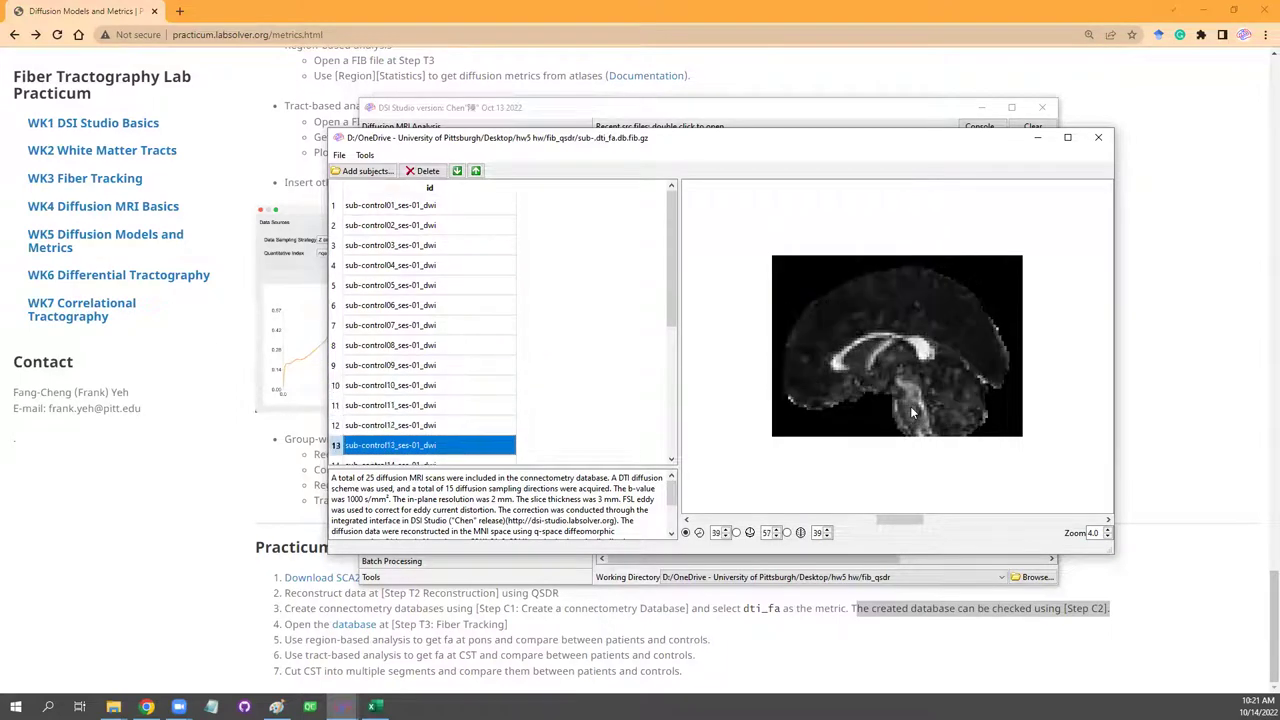
{"action": "key", "text": "Down"}
{"action": "key", "text": "Down"}
{"action": "key", "text": "Down"}
{"action": "key", "text": "Down"}
{"action": "key", "text": "Down"}
{"action": "key", "text": "Down"}
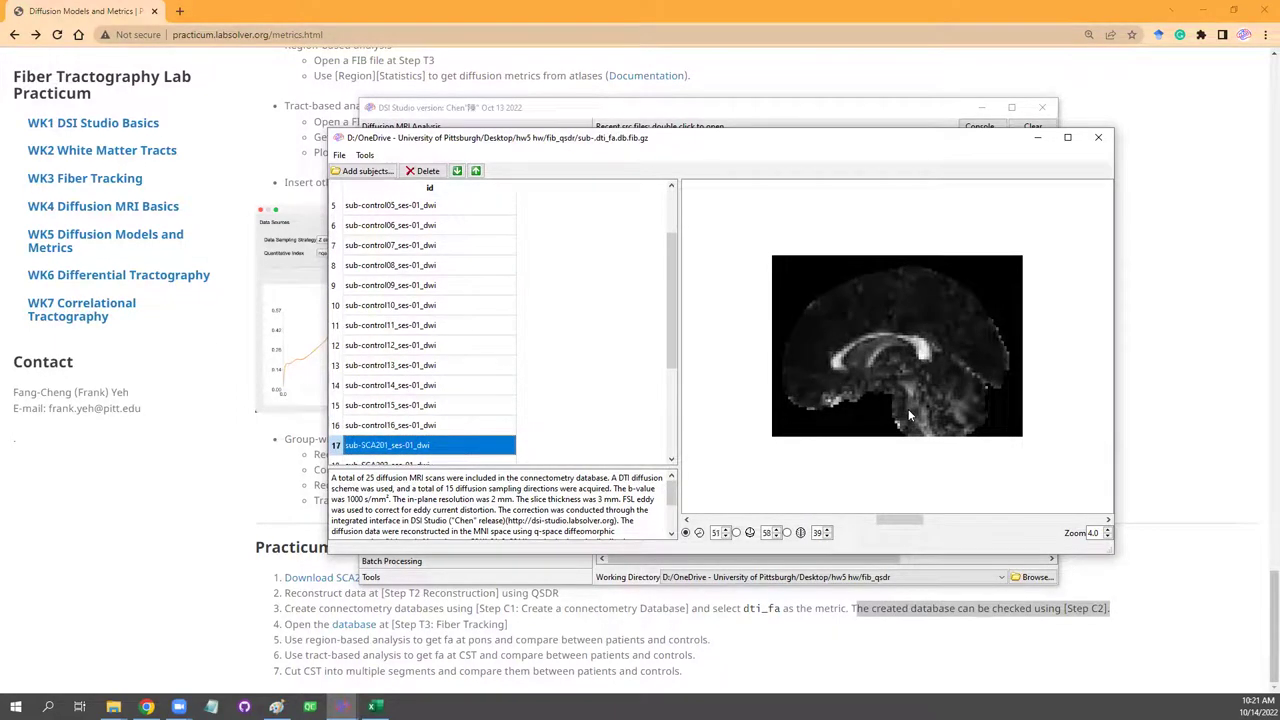
{"action": "key", "text": "Down"}
{"action": "key", "text": "Down"}
{"action": "key", "text": "Down"}
{"action": "key", "text": "Down"}
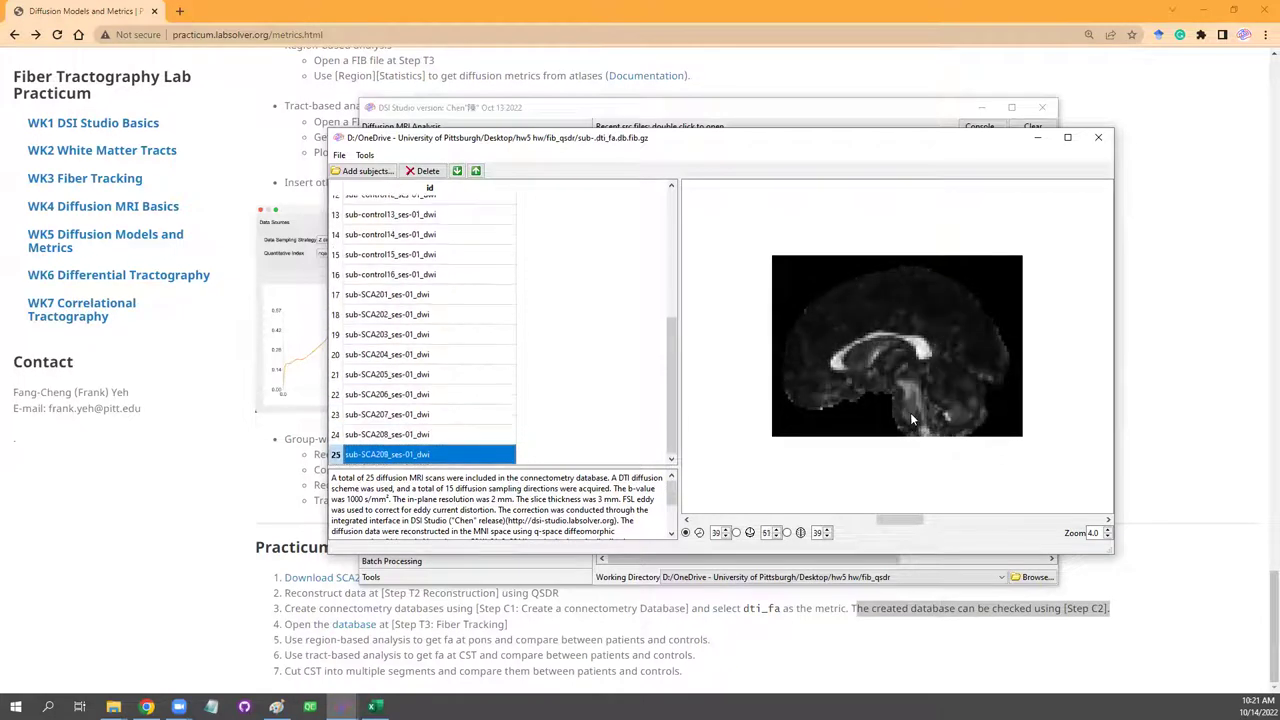
Run repeatedly back and forth through the control and SCA2 subjects, comparing the brainstem and cerebellum in their sagittal FA maps.
{"action": "key", "text": "Up"}
{"action": "key", "text": "Up"}
{"action": "key", "text": "Up"}
{"action": "key", "text": "Home"}
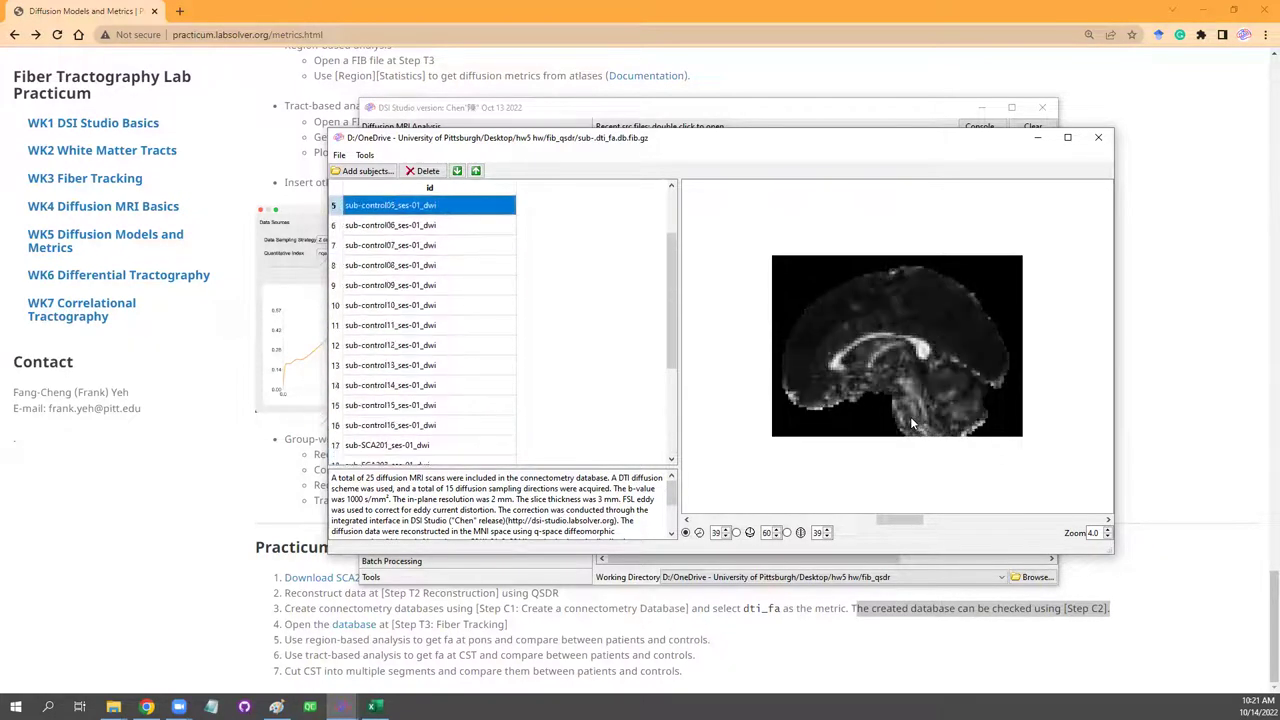
{"action": "key", "text": "Down"}
{"action": "key", "text": "Down"}
{"action": "key", "text": "Down"}
{"action": "key", "text": "Down"}
{"action": "key", "text": "Down"}
{"action": "key", "text": "Down"}
{"action": "key", "text": "Down"}
{"action": "key", "text": "Down"}
{"action": "key", "text": "Down"}
{"action": "key", "text": "Down"}
{"action": "key", "text": "Down"}
{"action": "key", "text": "Down"}
{"action": "key", "text": "Down"}
{"action": "key", "text": "Down"}
{"action": "key", "text": "Down"}
{"action": "key", "text": "Down"}
{"action": "key", "text": "Down"}
{"action": "key", "text": "Down"}
{"action": "key", "text": "Down"}
{"action": "key", "text": "Down"}
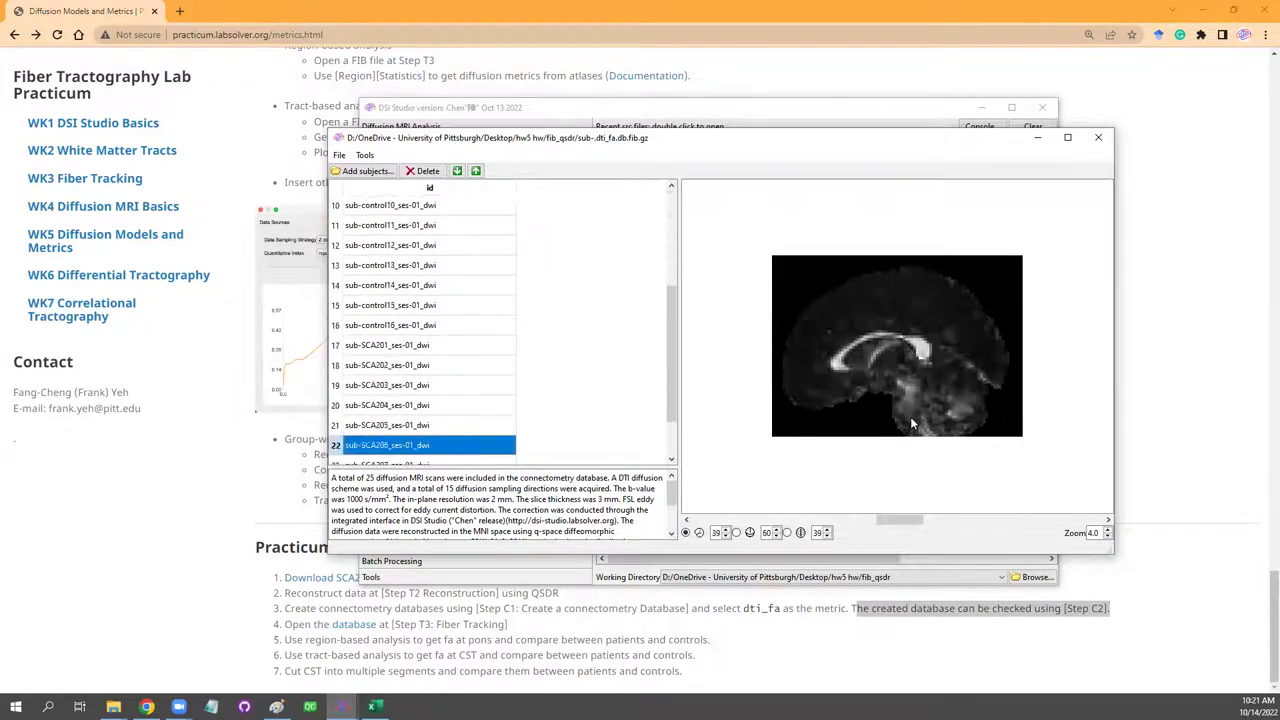
{"action": "key", "text": "Up"}
{"action": "key", "text": "Up"}
{"action": "key", "text": "Up"}
{"action": "key", "text": "Up"}
{"action": "key", "text": "Up"}
{"action": "key", "text": "Up"}
{"action": "key", "text": "Up"}
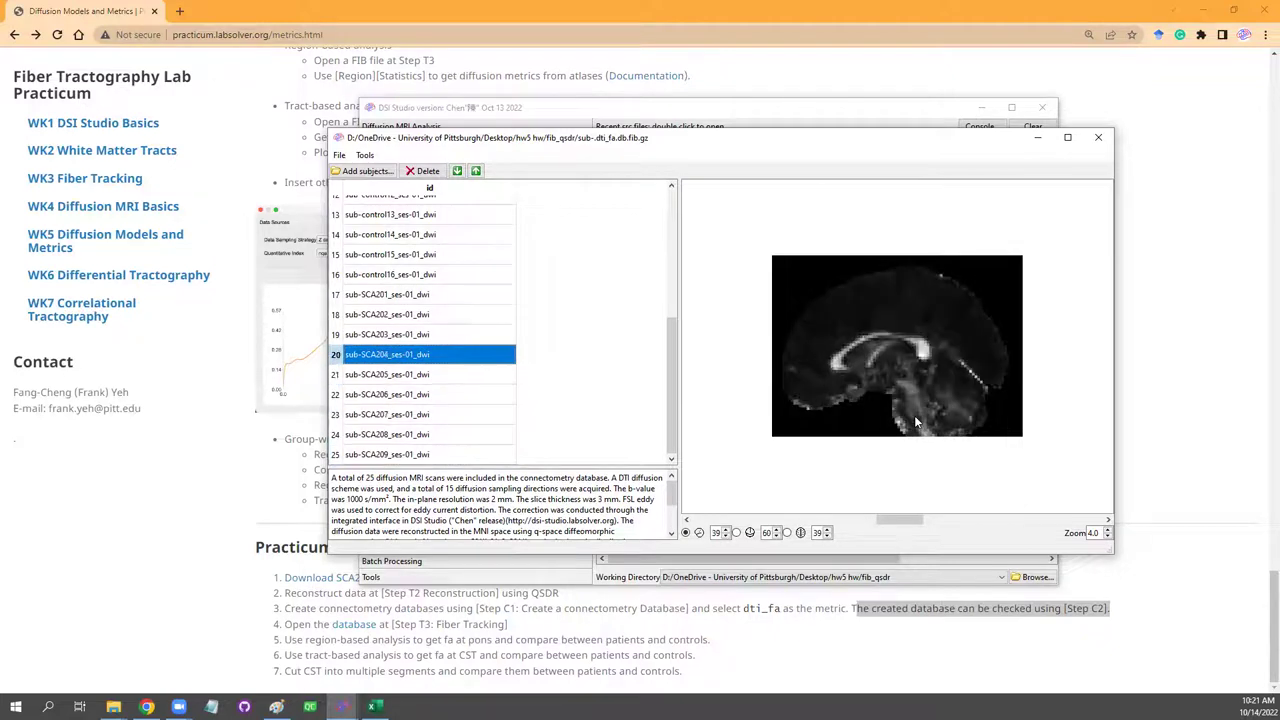
{"action": "key", "text": "Up"}
{"action": "key", "text": "Up"}
{"action": "key", "text": "Up"}
{"action": "key", "text": "Up"}
{"action": "key", "text": "Up"}
{"action": "key", "text": "Up"}
{"action": "key", "text": "Up"}
{"action": "key", "text": "Up"}
{"action": "key", "text": "Up"}
{"action": "key", "text": "Up"}
{"action": "key", "text": "Up"}
{"action": "key", "text": "Up"}
{"action": "key", "text": "Up"}
{"action": "key", "text": "Up"}
{"action": "key", "text": "Up"}
{"action": "key", "text": "Up"}
{"action": "key", "text": "Up"}
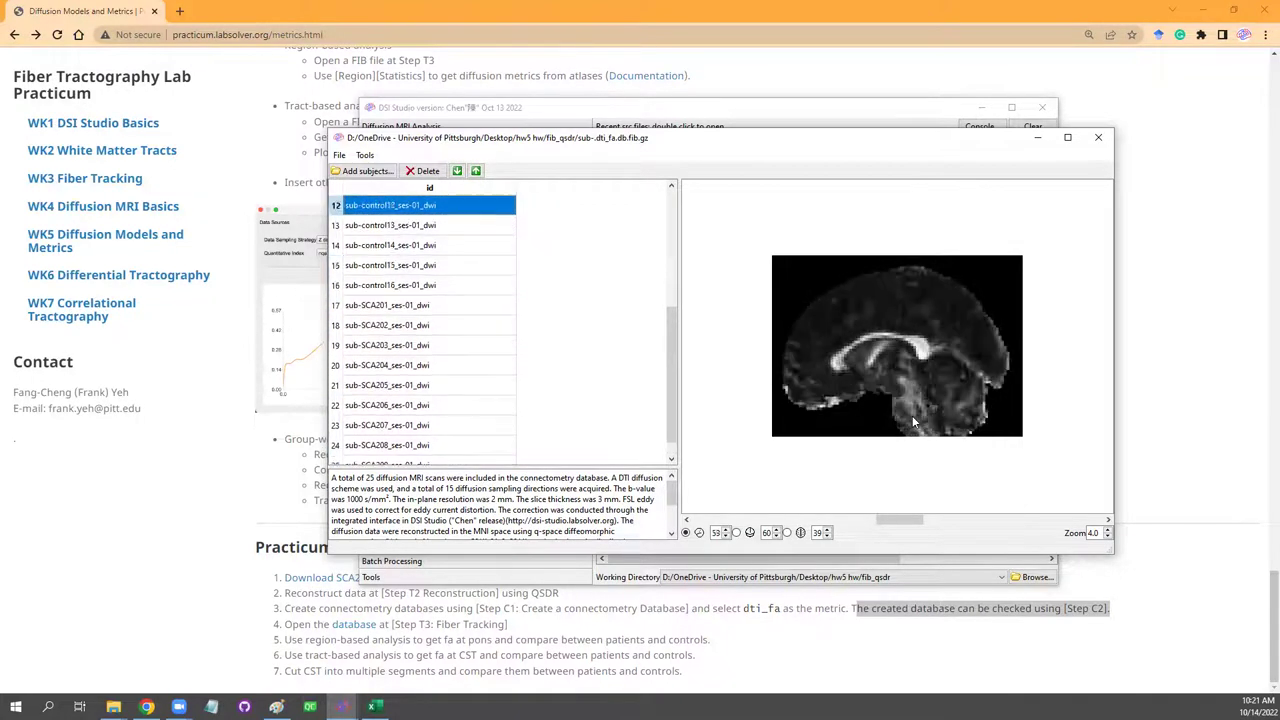
{"action": "key", "text": "Down"}
{"action": "key", "text": "Down"}
{"action": "key", "text": "Down"}
{"action": "key", "text": "Down"}
{"action": "key", "text": "Down"}
{"action": "key", "text": "Down"}
{"action": "key", "text": "Down"}
{"action": "key", "text": "Down"}
{"action": "key", "text": "Down"}
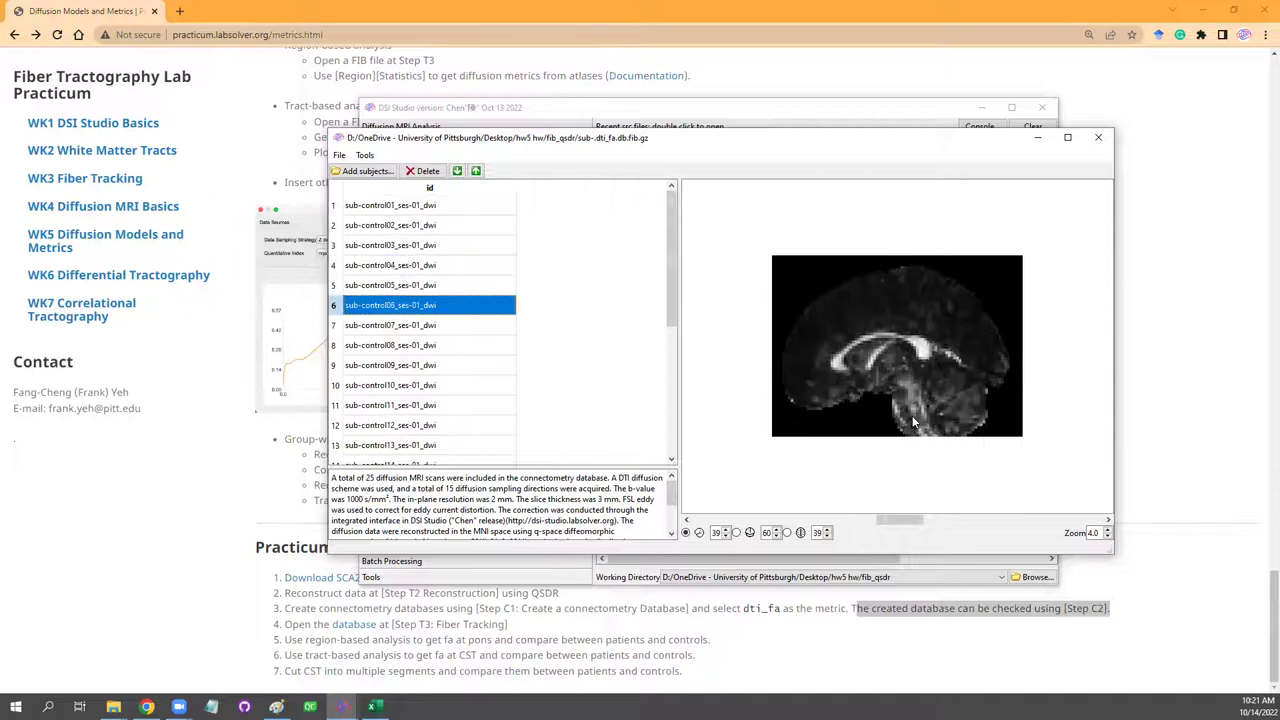
{"action": "key", "text": "Down"}
{"action": "key", "text": "Down"}
{"action": "key", "text": "Down"}
{"action": "key", "text": "Down"}
{"action": "key", "text": "Down"}
{"action": "key", "text": "Down"}
{"action": "key", "text": "Down"}
{"action": "key", "text": "Down"}
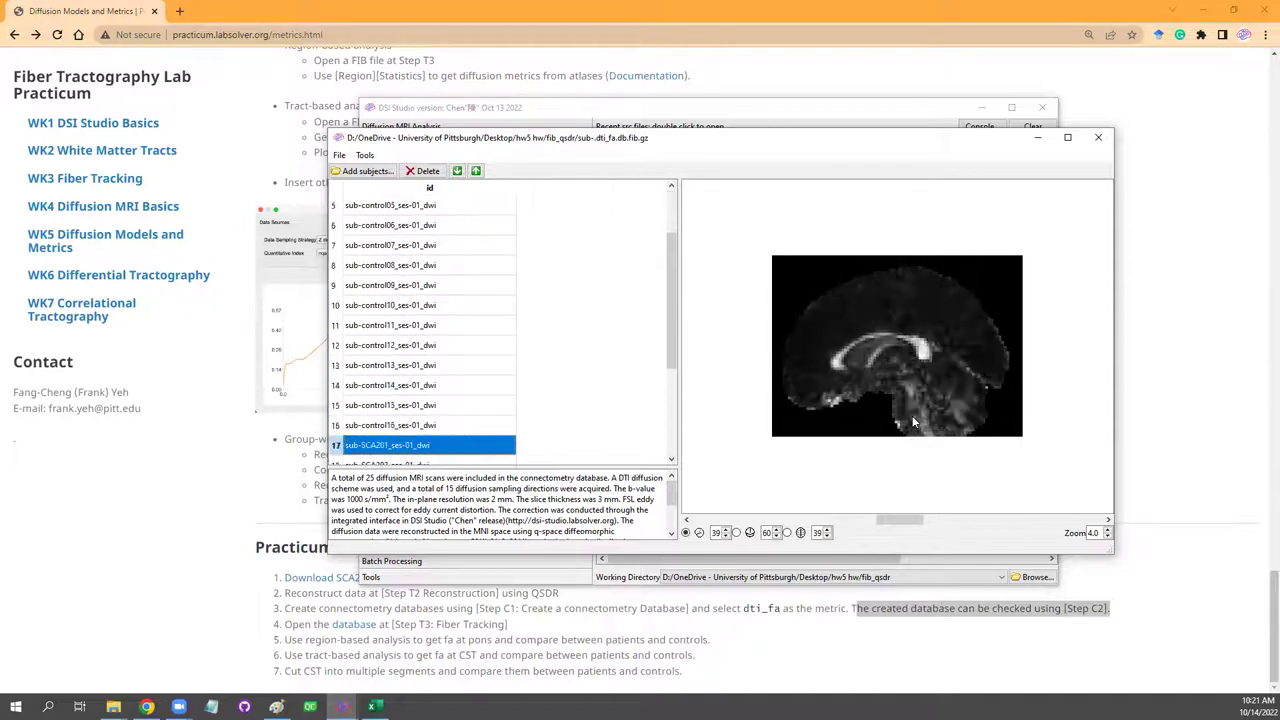
{"action": "key", "text": "Down"}
{"action": "key", "text": "Down"}
{"action": "key", "text": "Down"}
{"action": "key", "text": "Down"}
{"action": "key", "text": "Down"}
{"action": "key", "text": "Down"}
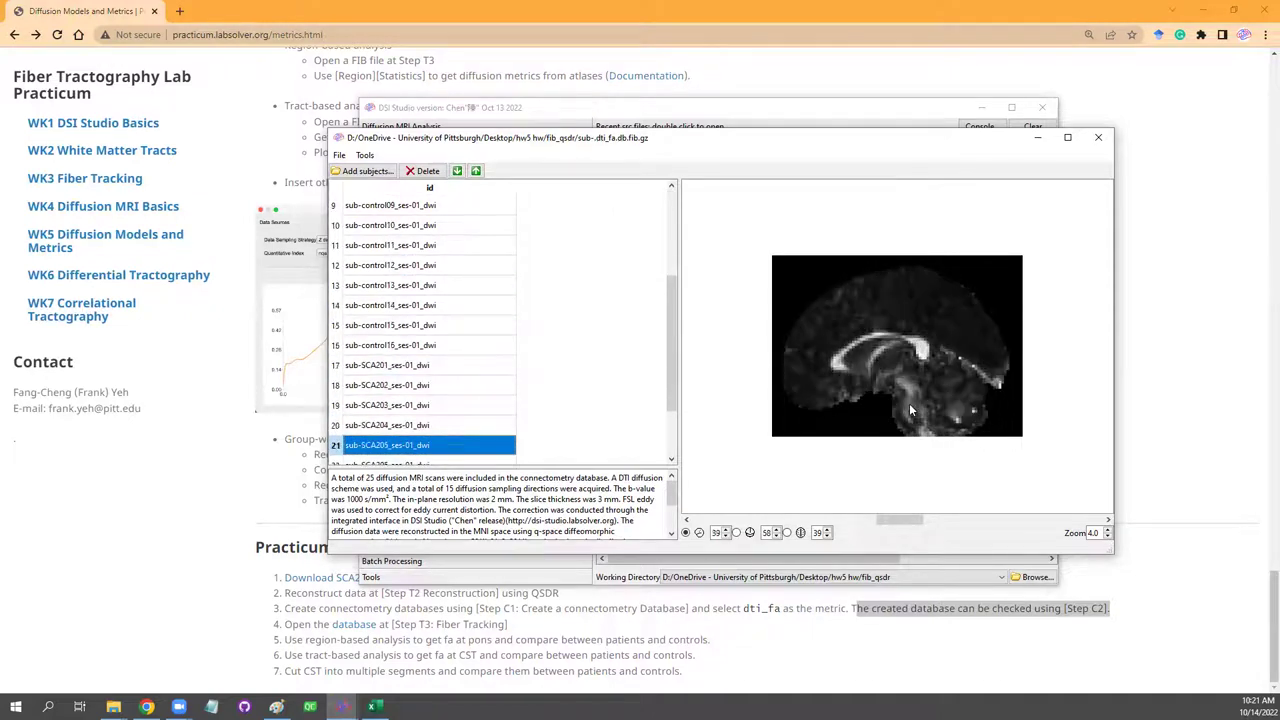
{"action": "key", "text": "Down"}
{"action": "key", "text": "Up"}
{"action": "key", "text": "Up"}
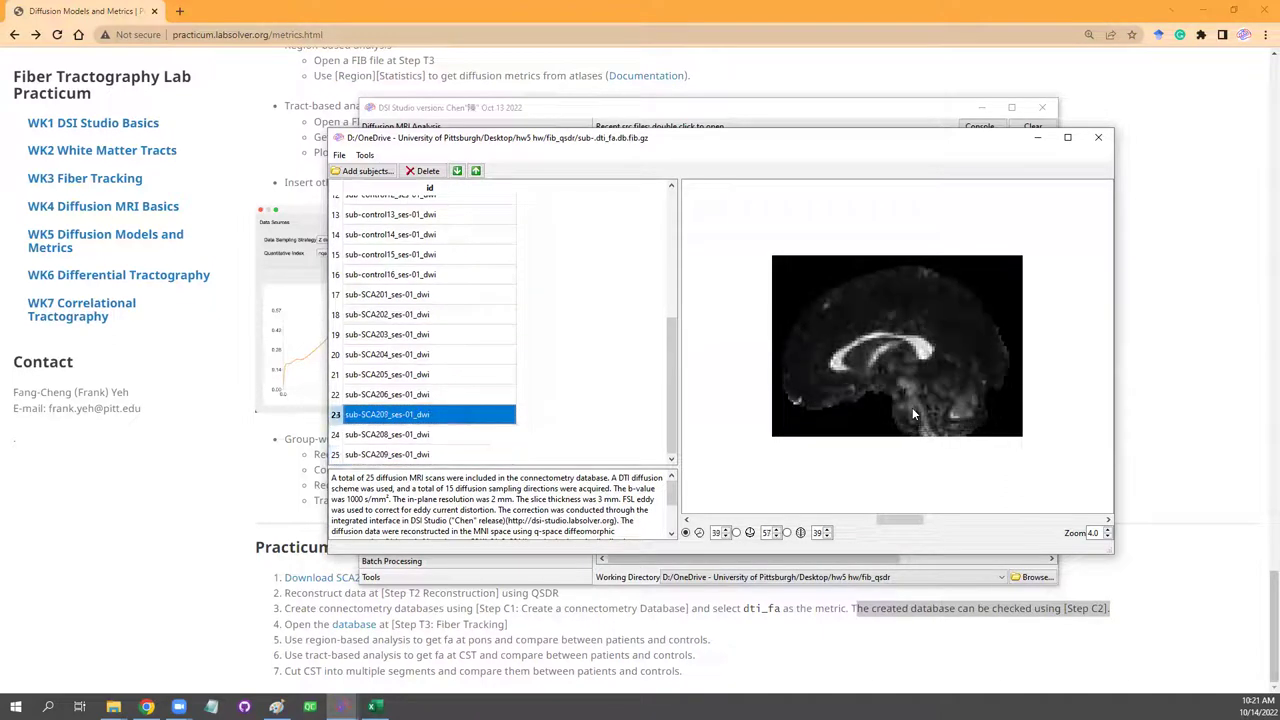
{"action": "key", "text": "Home"}
{"action": "key", "text": "Down"}
{"action": "key", "text": "Down"}
{"action": "key", "text": "Down"}
{"action": "key", "text": "Down"}
{"action": "key", "text": "Down"}
{"action": "key", "text": "Down"}
{"action": "key", "text": "Down"}
{"action": "key", "text": "Down"}
{"action": "key", "text": "Down"}
{"action": "key", "text": "Down"}
{"action": "key", "text": "Down"}
{"action": "key", "text": "Down"}
{"action": "key", "text": "Down"}
{"action": "key", "text": "Down"}
{"action": "key", "text": "Down"}
{"action": "key", "text": "Down"}
{"action": "key", "text": "Down"}
{"action": "key", "text": "Down"}
{"action": "key", "text": "Down"}
{"action": "key", "text": "Down"}
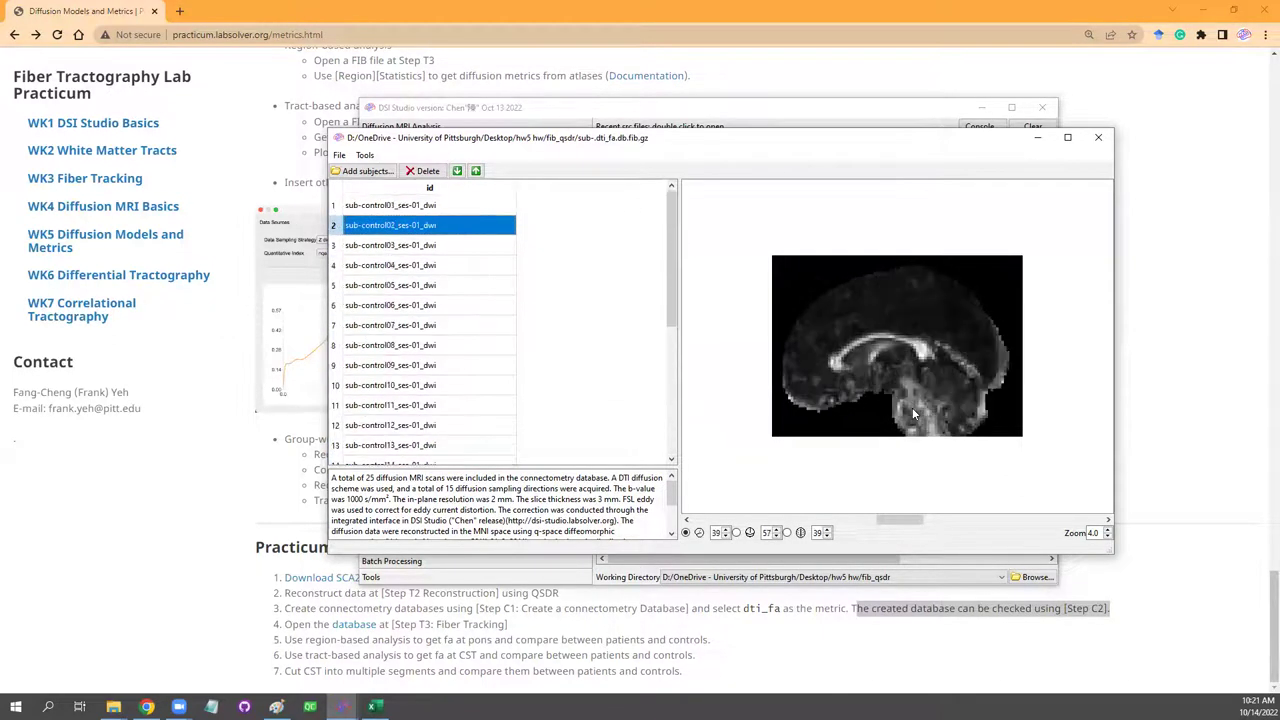
Return to sub-control01 and run down the subject list in sagittal view, comparing the brainstem between controls and SCA2 patients.
{"action": "key", "text": "Up"}
{"action": "key", "text": "Home"}
{"action": "key", "text": "Down"}
{"action": "key", "text": "Down"}
{"action": "key", "text": "Down"}
{"action": "key", "text": "Down"}
{"action": "key", "text": "Down"}
{"action": "key", "text": "Down"}
{"action": "key", "text": "Down"}
{"action": "key", "text": "Down"}
{"action": "key", "text": "Down"}
{"action": "key", "text": "Down"}
{"action": "key", "text": "Down"}
{"action": "key", "text": "Down"}
{"action": "key", "text": "Down"}
{"action": "key", "text": "Down"}
{"action": "key", "text": "Down"}
{"action": "key", "text": "Down"}
{"action": "key", "text": "Down"}
{"action": "key", "text": "Down"}
{"action": "key", "text": "Down"}
{"action": "key", "text": "Down"}
{"action": "key", "text": "Down"}
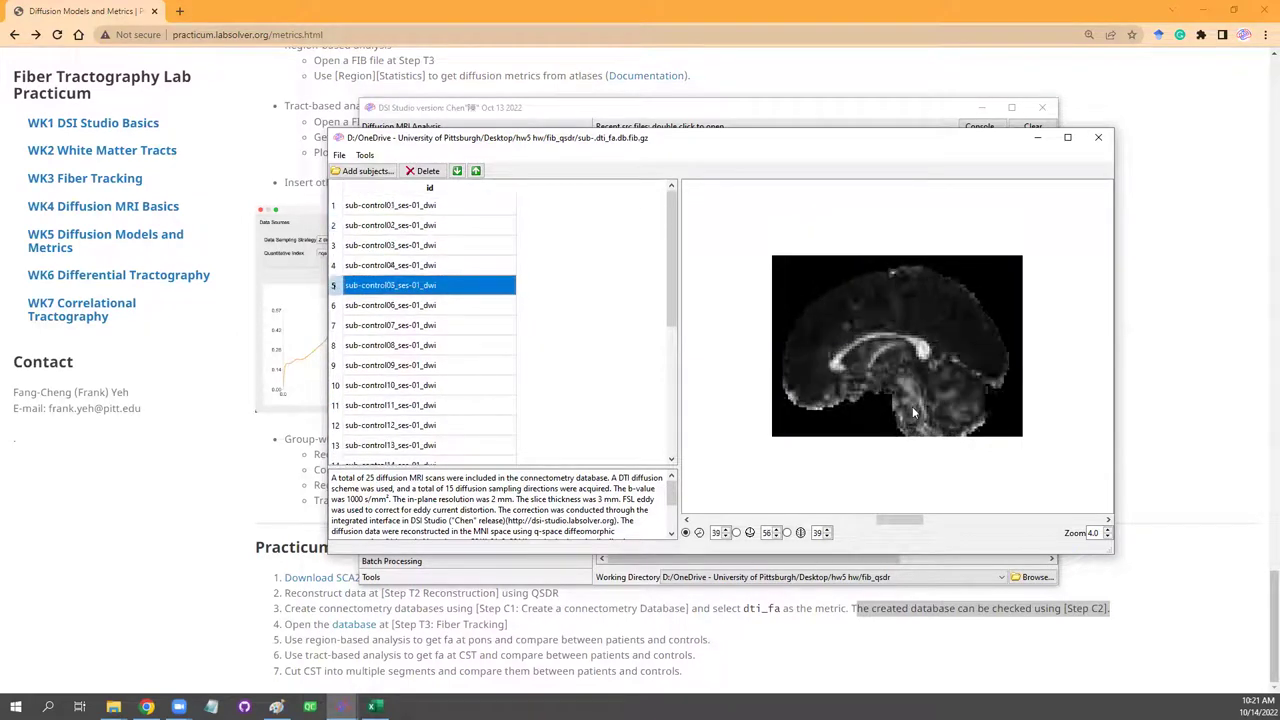
Step back up from the SCA2 patients to the controls, comparing brainstem and cerebellum FA in sagittal view.
{"action": "key", "text": "Up"}
{"action": "key", "text": "Up"}
{"action": "key", "text": "Up"}
{"action": "key", "text": "Up"}
{"action": "key", "text": "Up"}
{"action": "key", "text": "Up"}
{"action": "key", "text": "Up"}
{"action": "key", "text": "Up"}
{"action": "key", "text": "Up"}
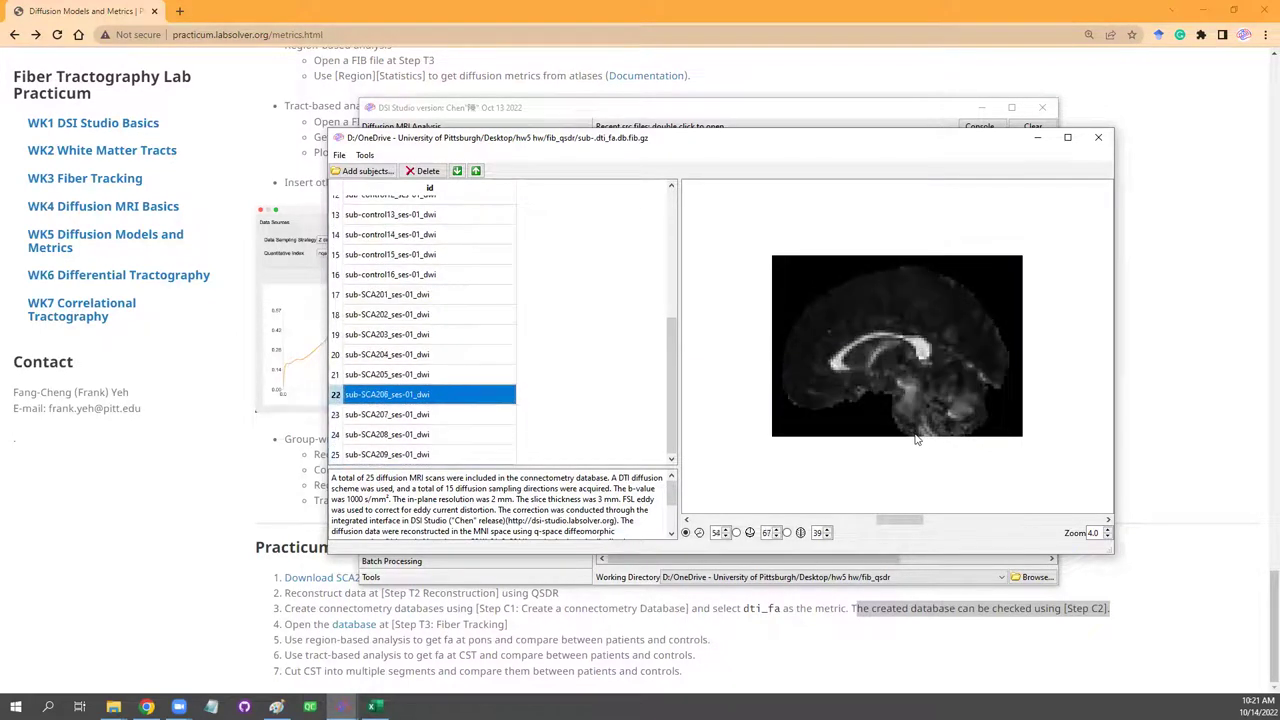
{"action": "key", "text": "Up"}
{"action": "key", "text": "Up"}
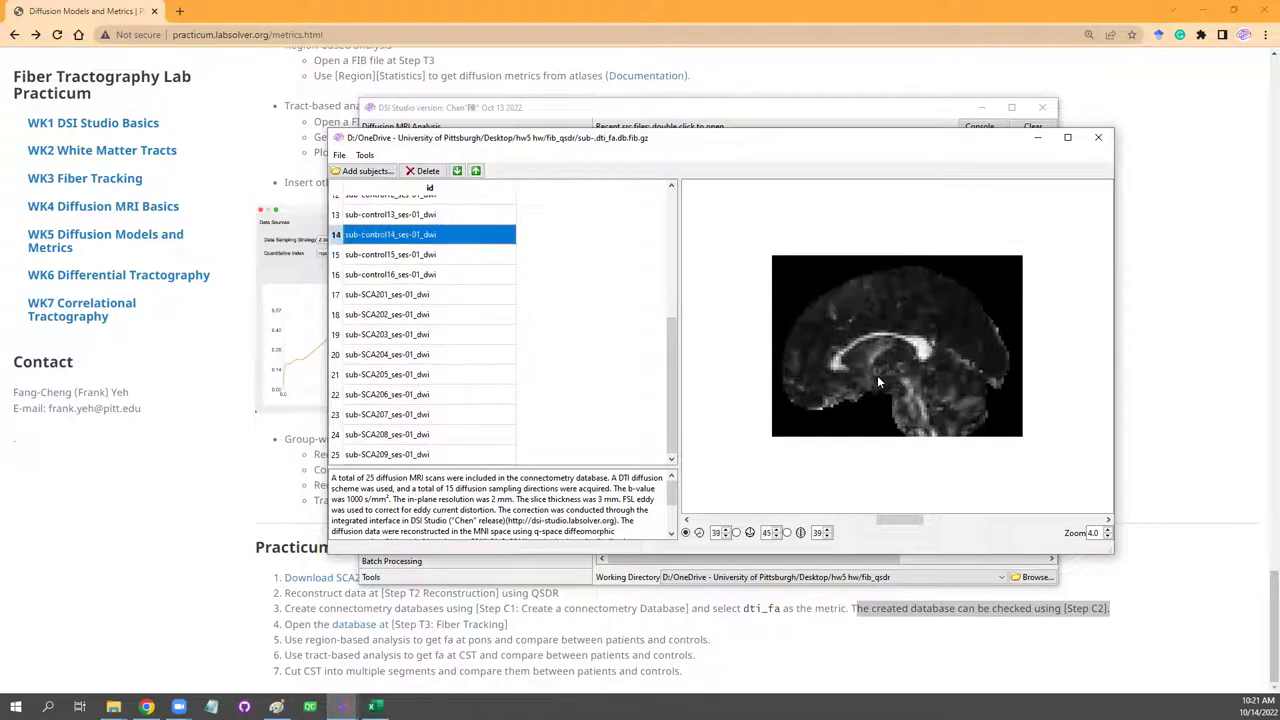
Close the connectometry database viewer and highlight assignment item 5 on region-based analysis of FA at the pons in the browser.
{"action": "left_click", "coordinate": [1098, 138]}
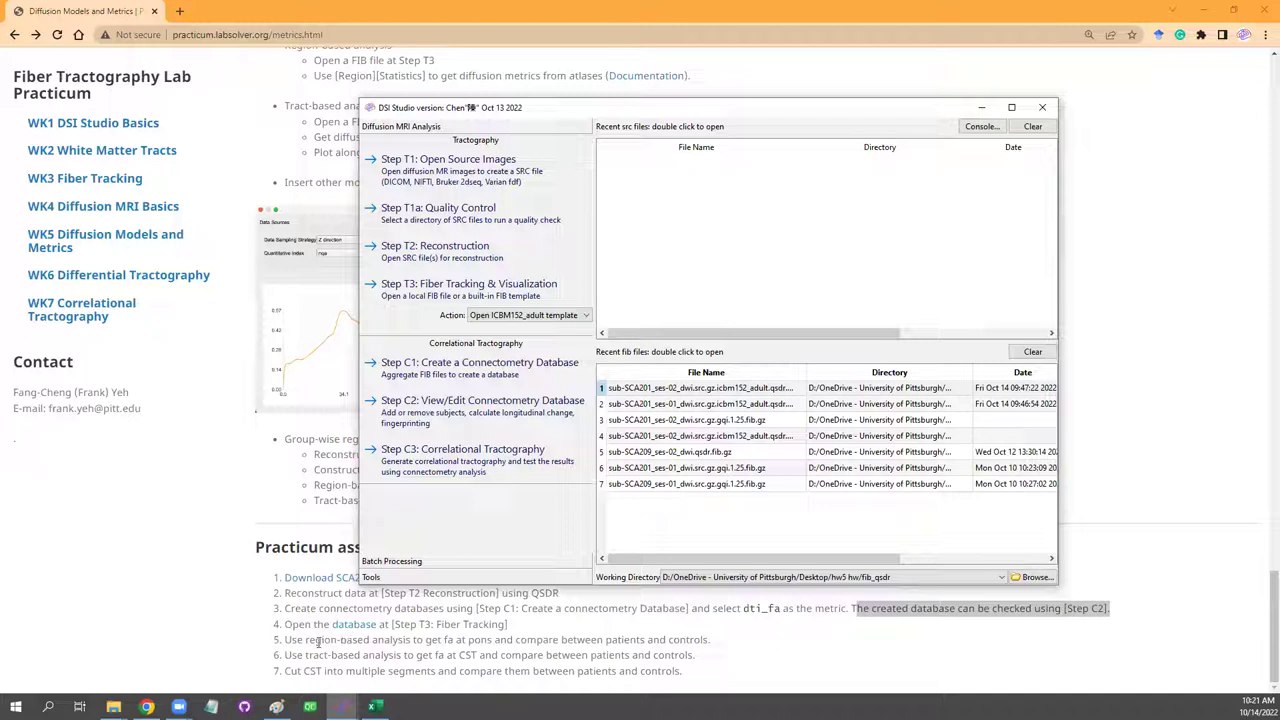
{"action": "left_click", "coordinate": [384, 641]}
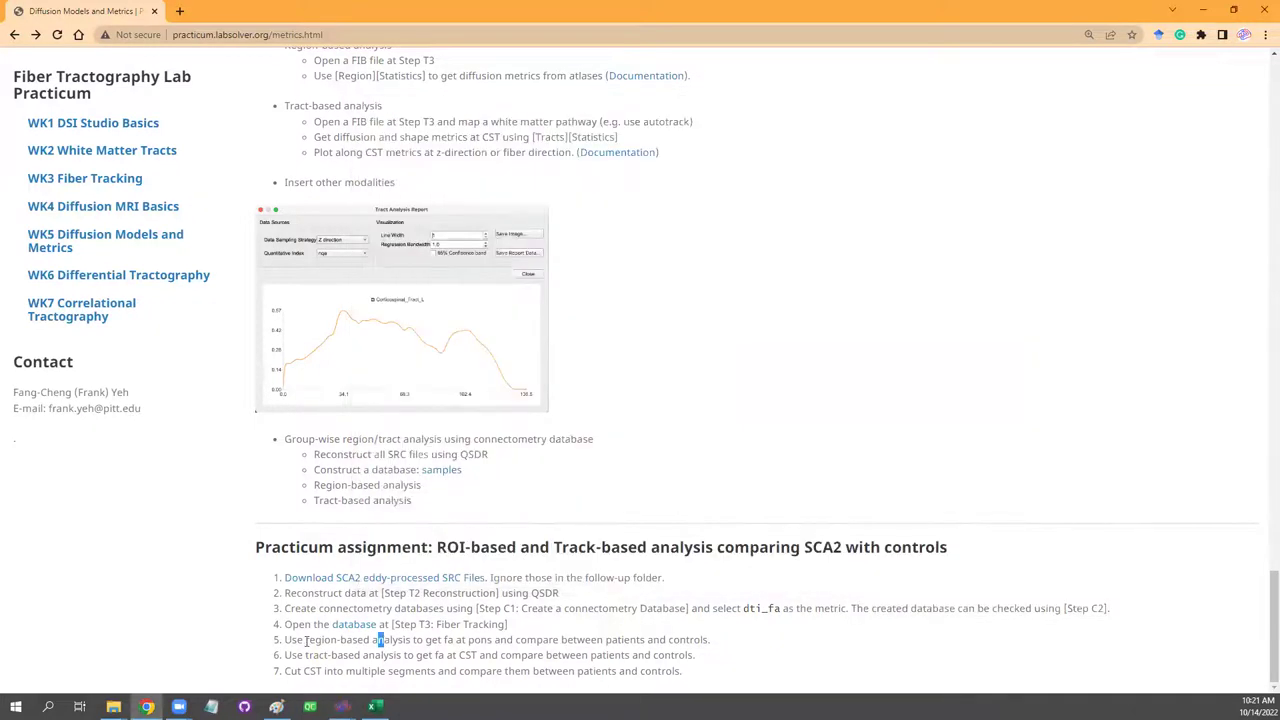
{"action": "left_click_drag", "start_coordinate": [289, 640], "coordinate": [754, 646]}
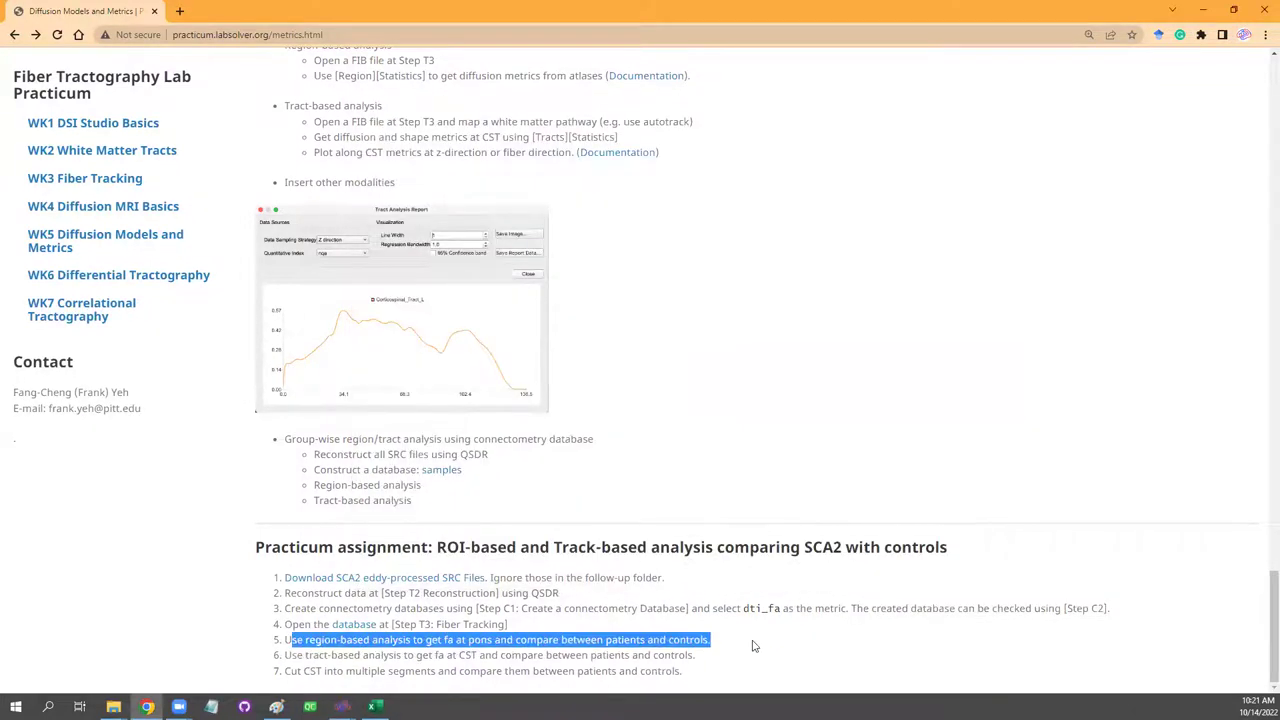
Switch back to DSI Studio and open the local database file sub-.dti_fa.db.fib.gz for fiber tracking and visualization.
{"action": "mouse_move", "coordinate": [342, 706]}
{"action": "left_click", "coordinate": [400, 640]}
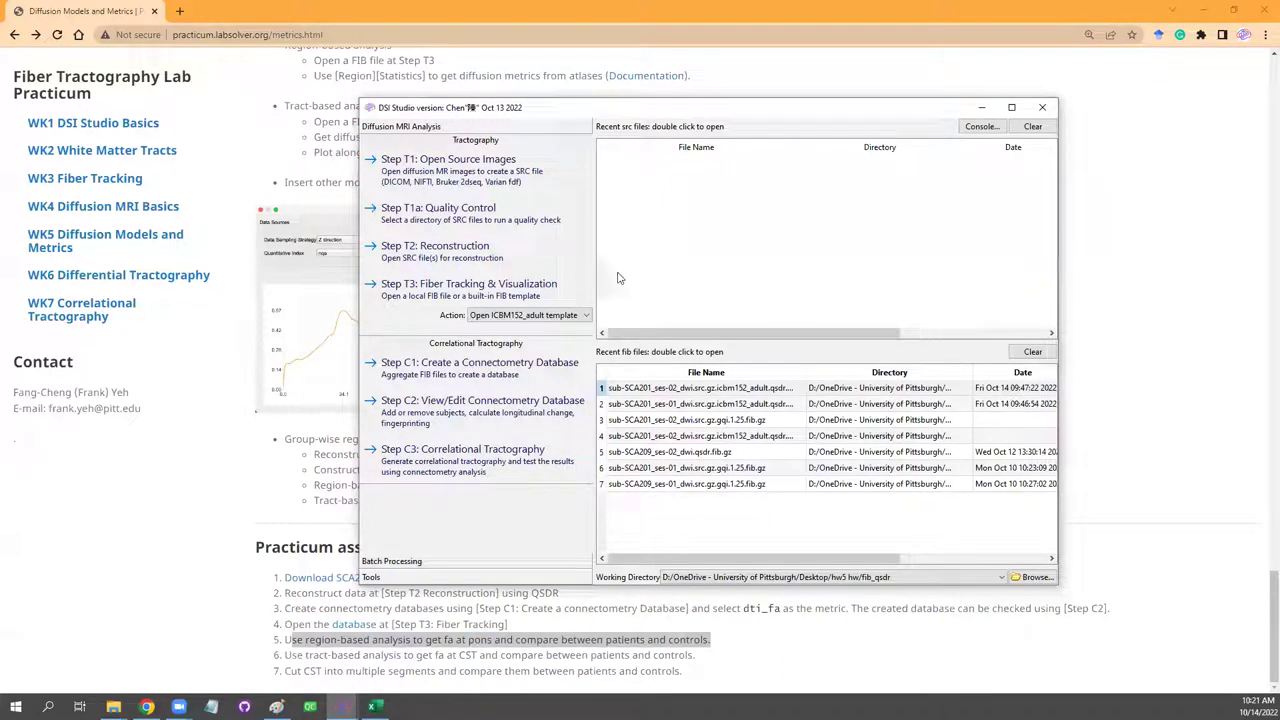
{"action": "left_click", "coordinate": [536, 315]}
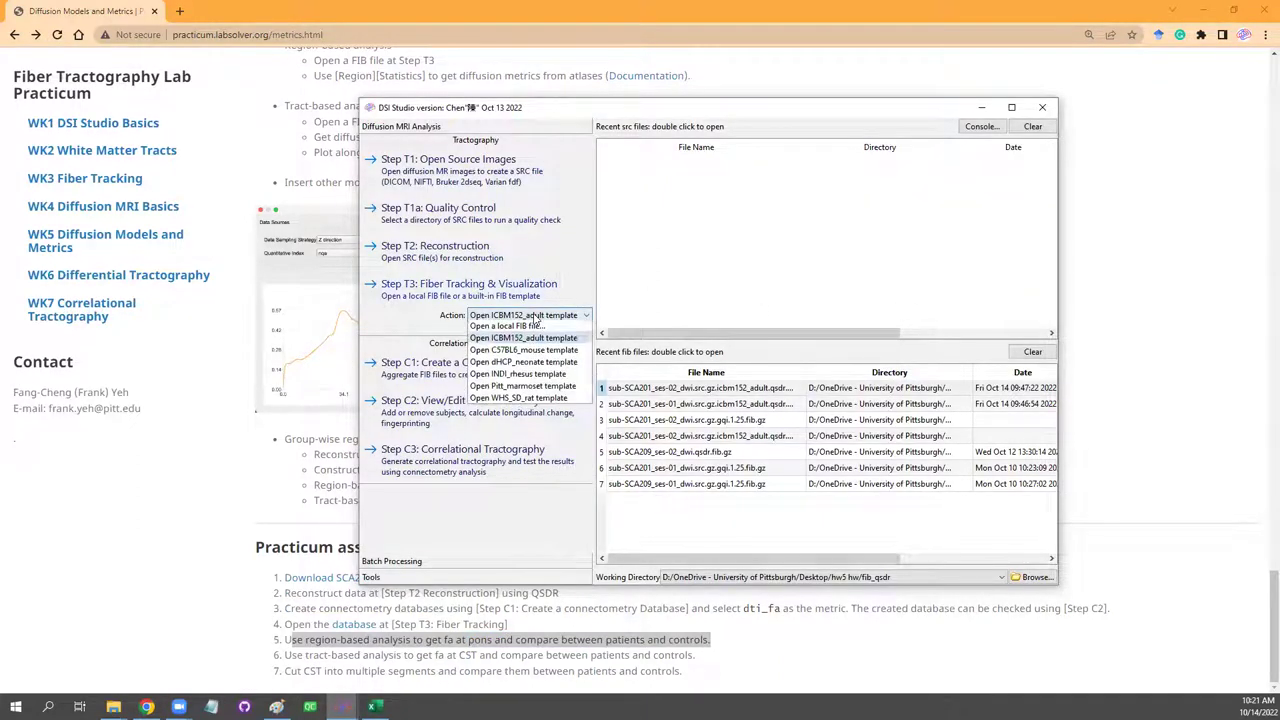
{"action": "left_click", "coordinate": [500, 310]}
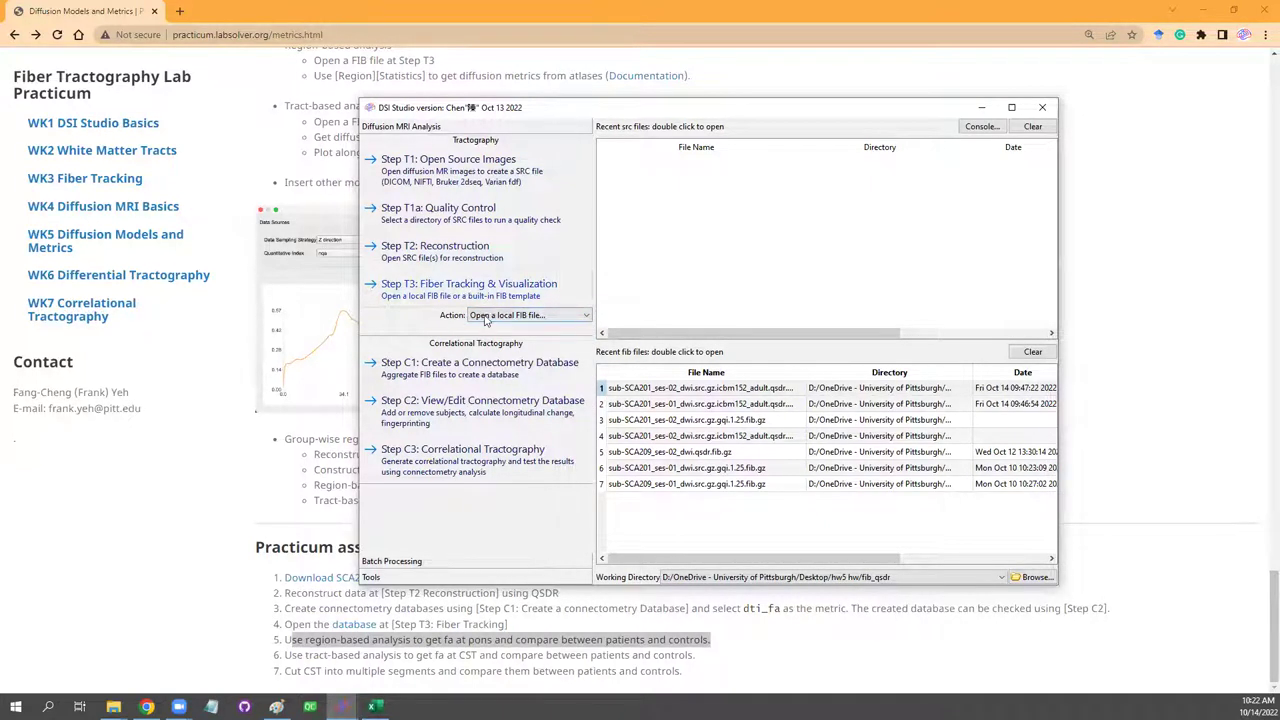
{"action": "left_click", "coordinate": [460, 286]}
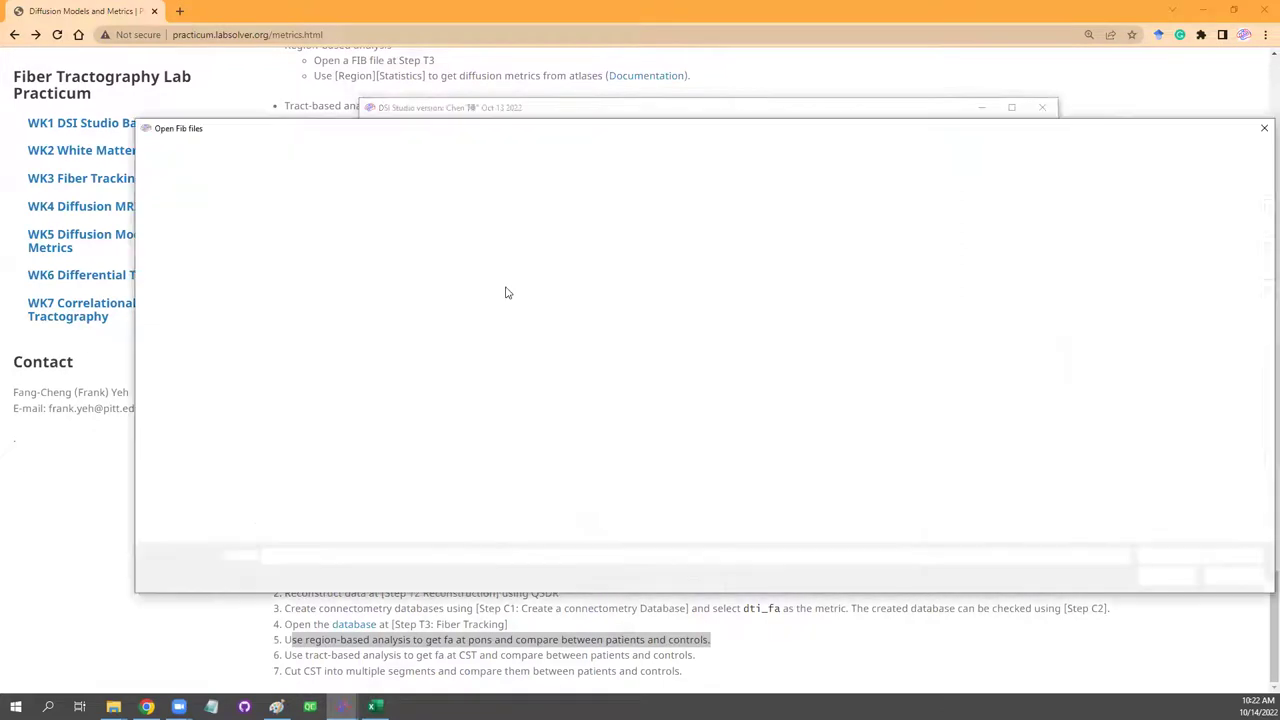
{"action": "double_click", "coordinate": [440, 216]}
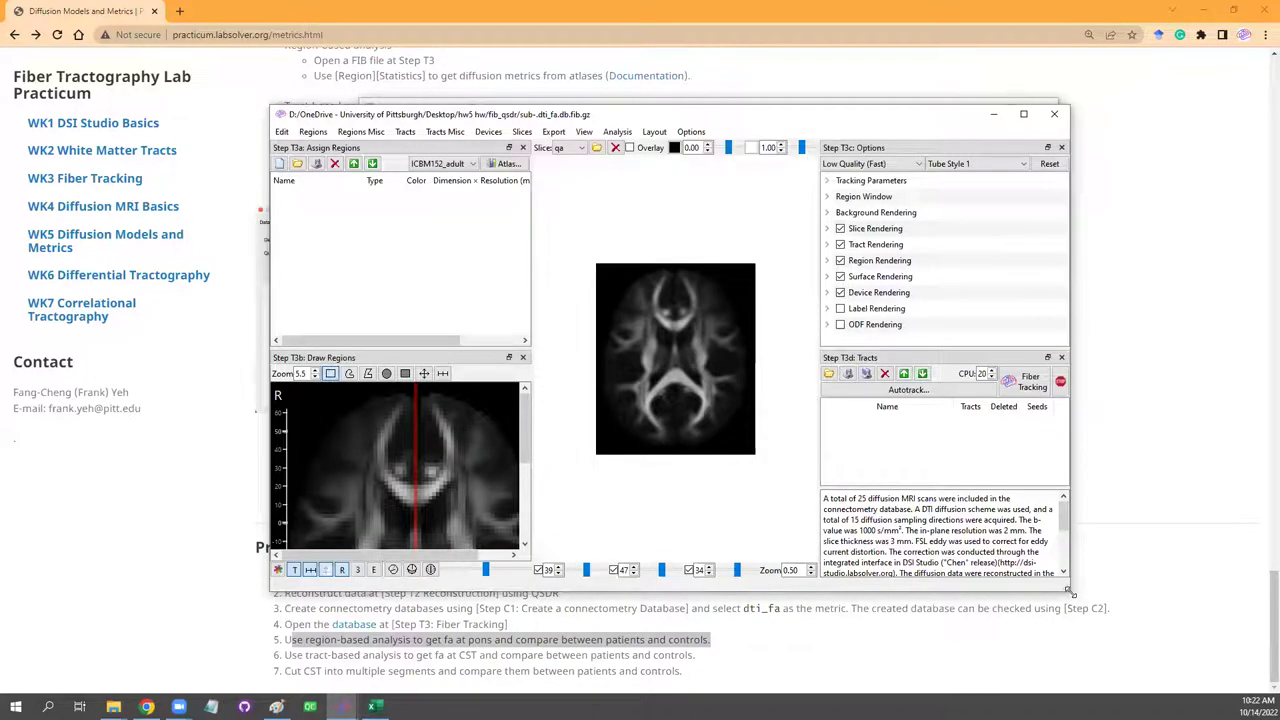
Enlarge the tracking window and expand the region drawing area so the whole axial slice fits in it.
{"action": "left_click_drag", "start_coordinate": [1070, 592], "coordinate": [1130, 625]}
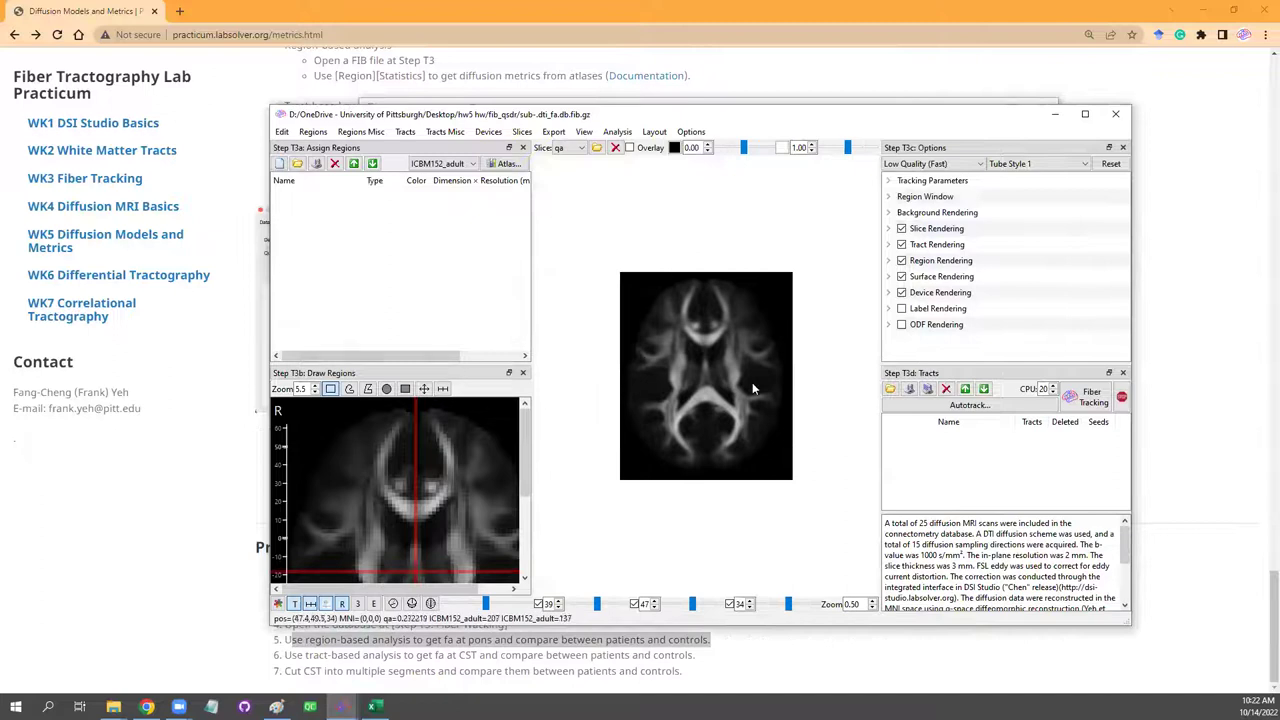
{"action": "scroll", "coordinate": [712, 417], "scroll_direction": "up", "scroll_amount": 2}
{"action": "scroll", "coordinate": [712, 417], "scroll_direction": "up", "scroll_amount": 1}
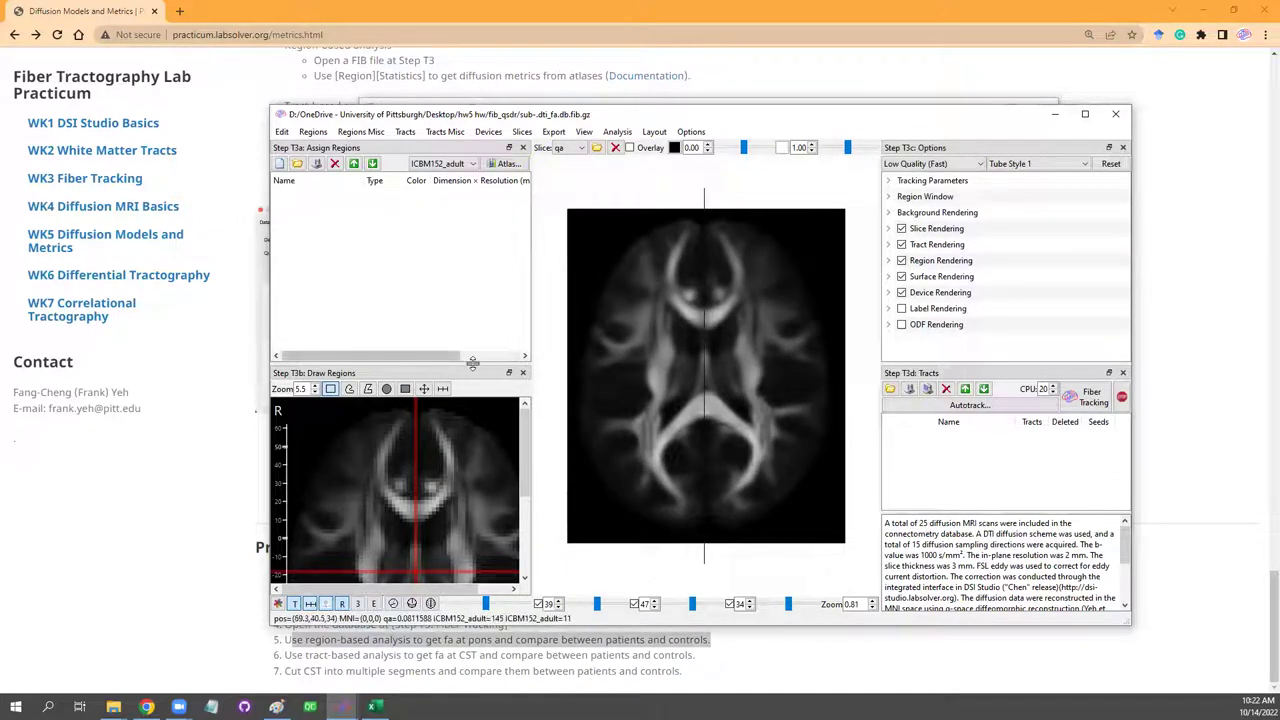
{"action": "left_click_drag", "start_coordinate": [450, 365], "coordinate": [450, 235]}
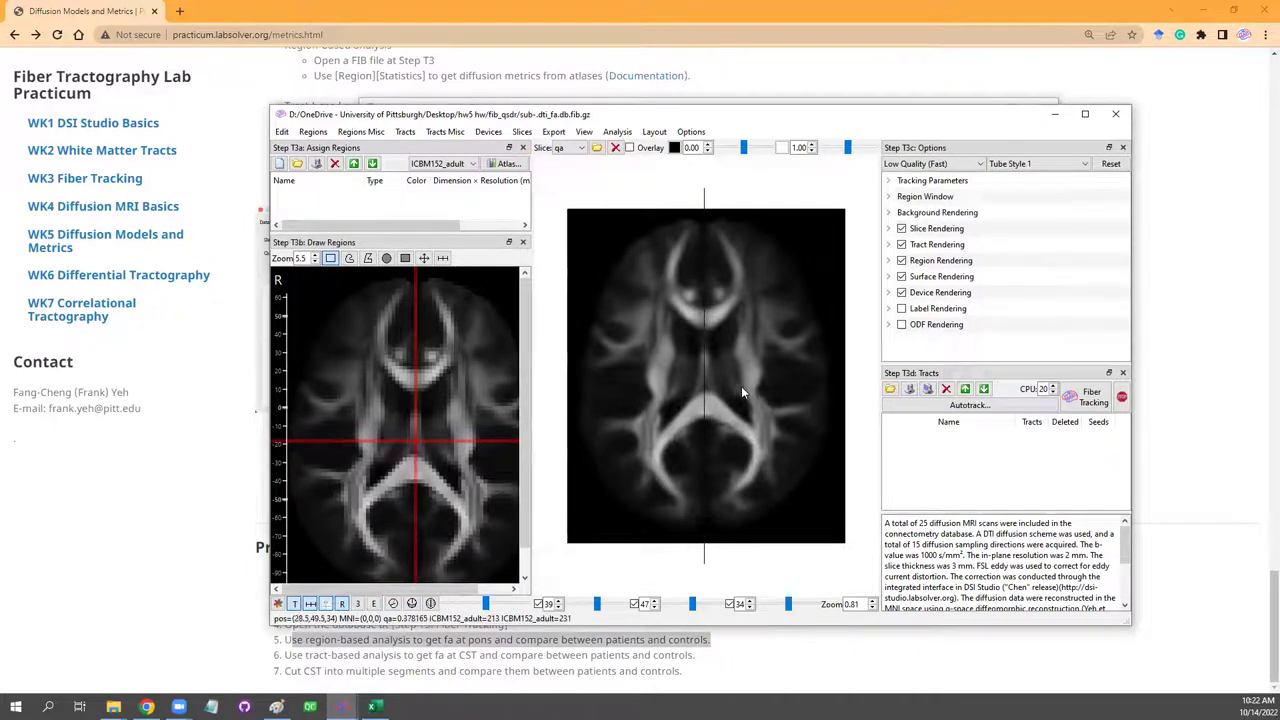
{"action": "scroll", "coordinate": [741, 386], "scroll_direction": "down", "scroll_amount": 1}
{"action": "left_click_drag", "start_coordinate": [531, 207], "coordinate": [596, 213]}
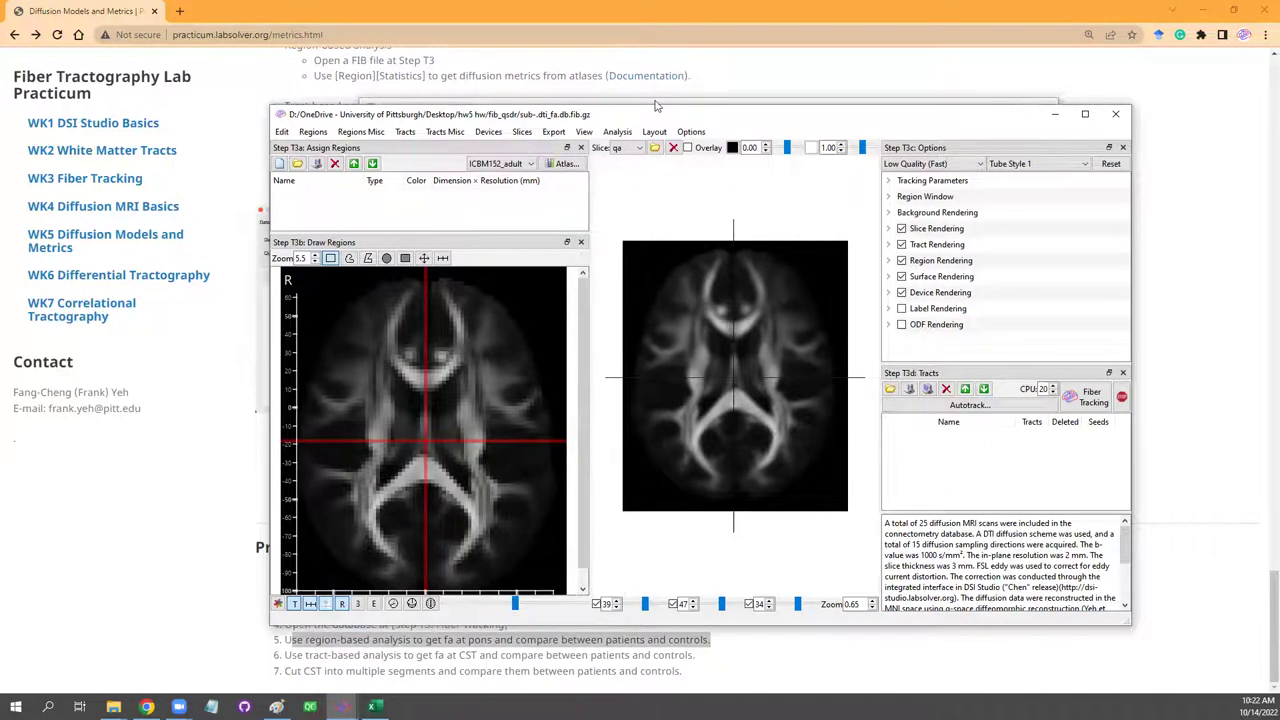
{"action": "left_click_drag", "start_coordinate": [668, 118], "coordinate": [644, 118]}
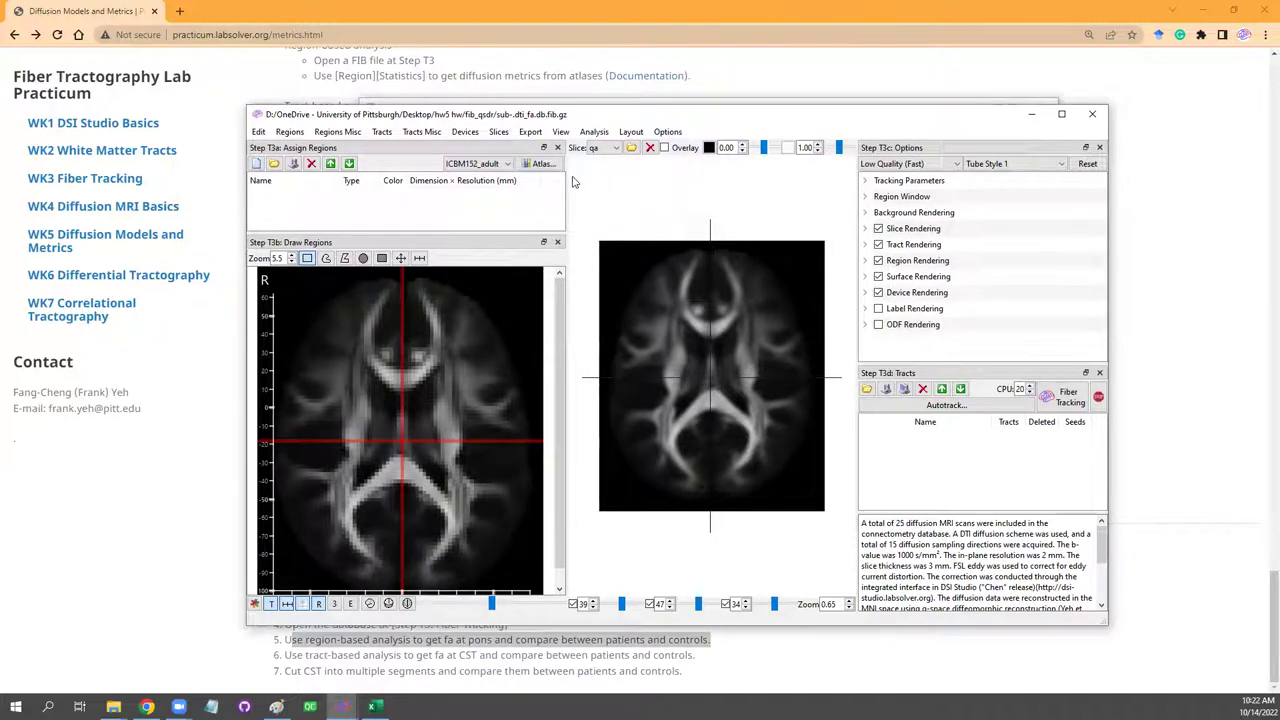
Search the atlas regions for "stem", add Brain-Stem from the FreeSurferSeg atlas, and close the atlas dialog.
{"action": "left_click", "coordinate": [541, 164]}
{"action": "left_click", "coordinate": [648, 500]}
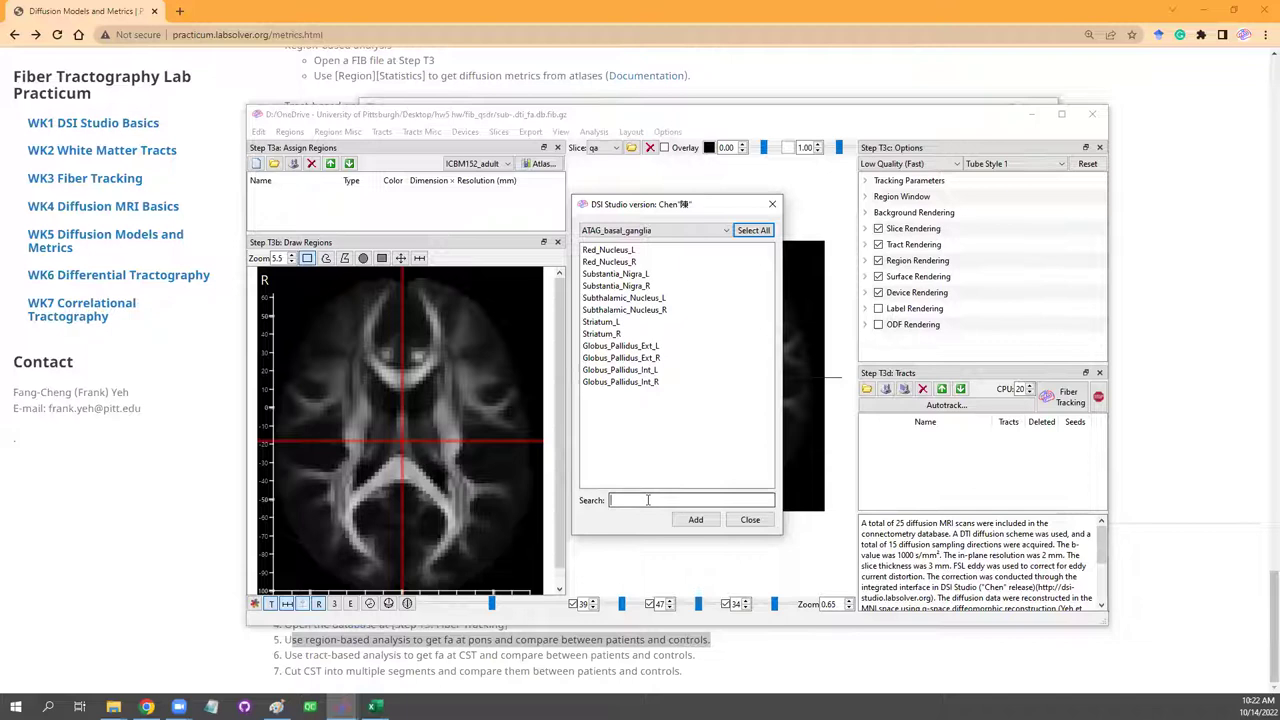
{"action": "type", "text": "stem"}
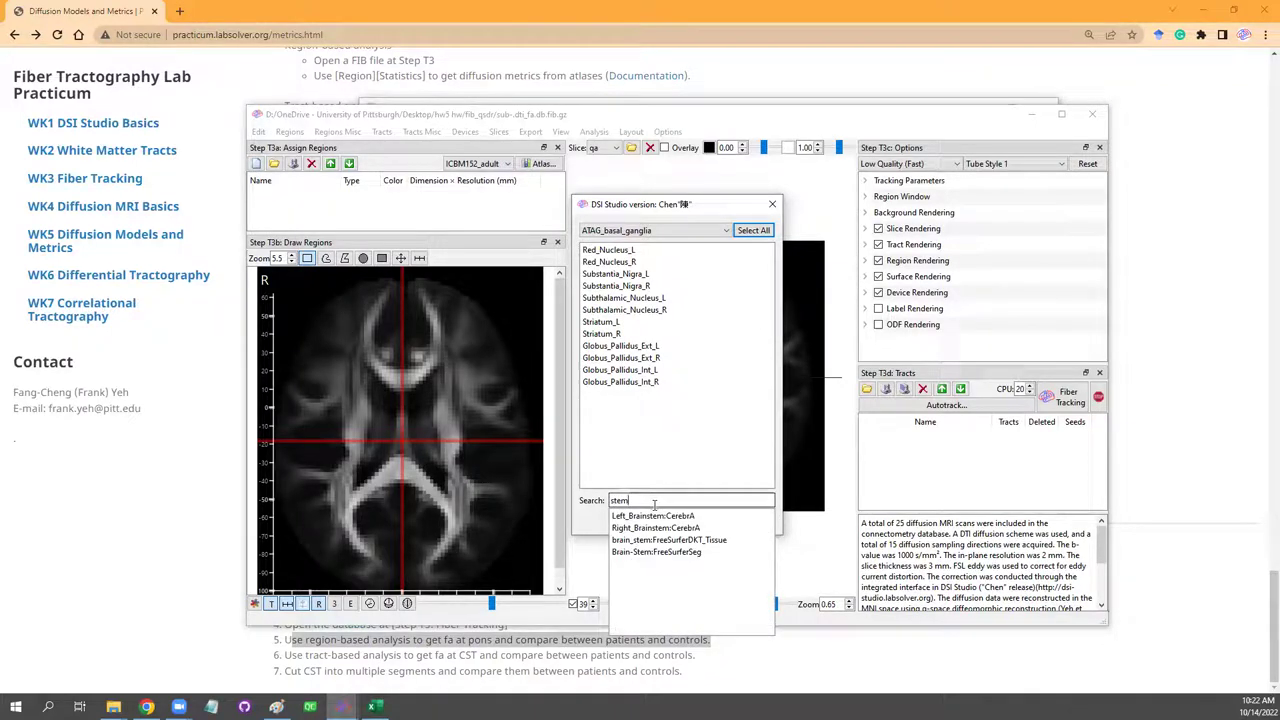
{"action": "left_click", "coordinate": [695, 553]}
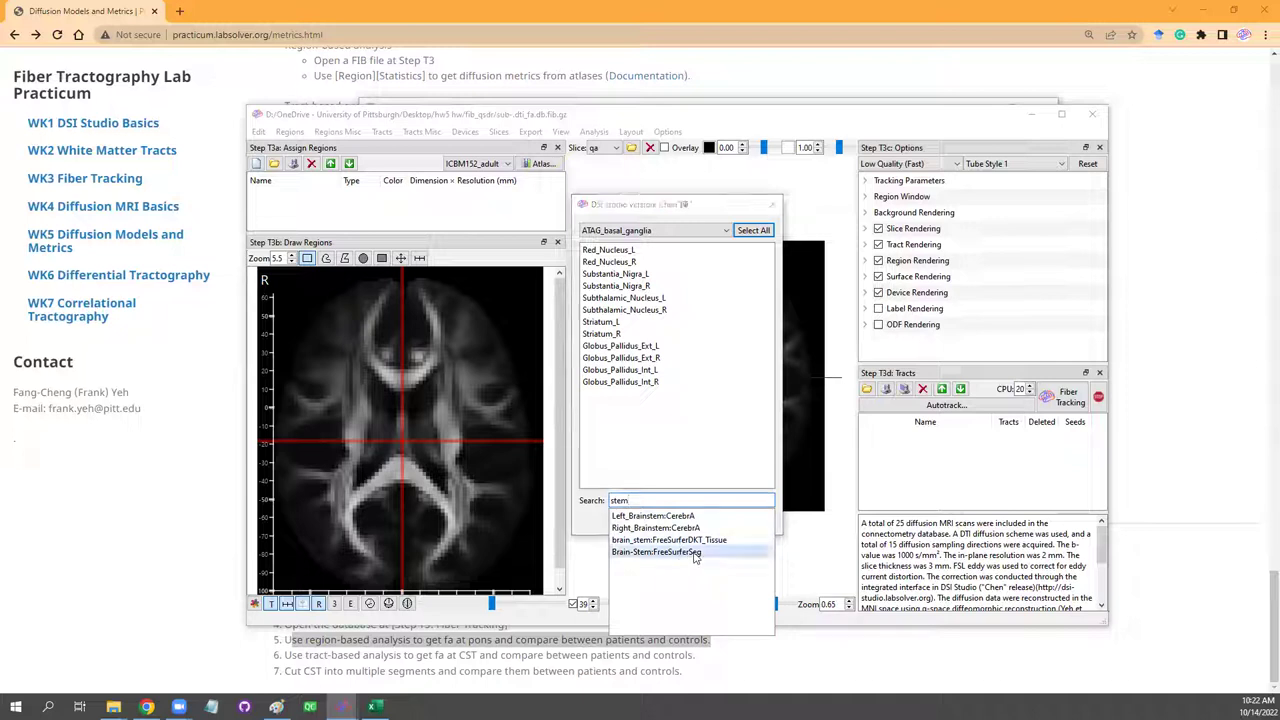
{"action": "left_click", "coordinate": [695, 521]}
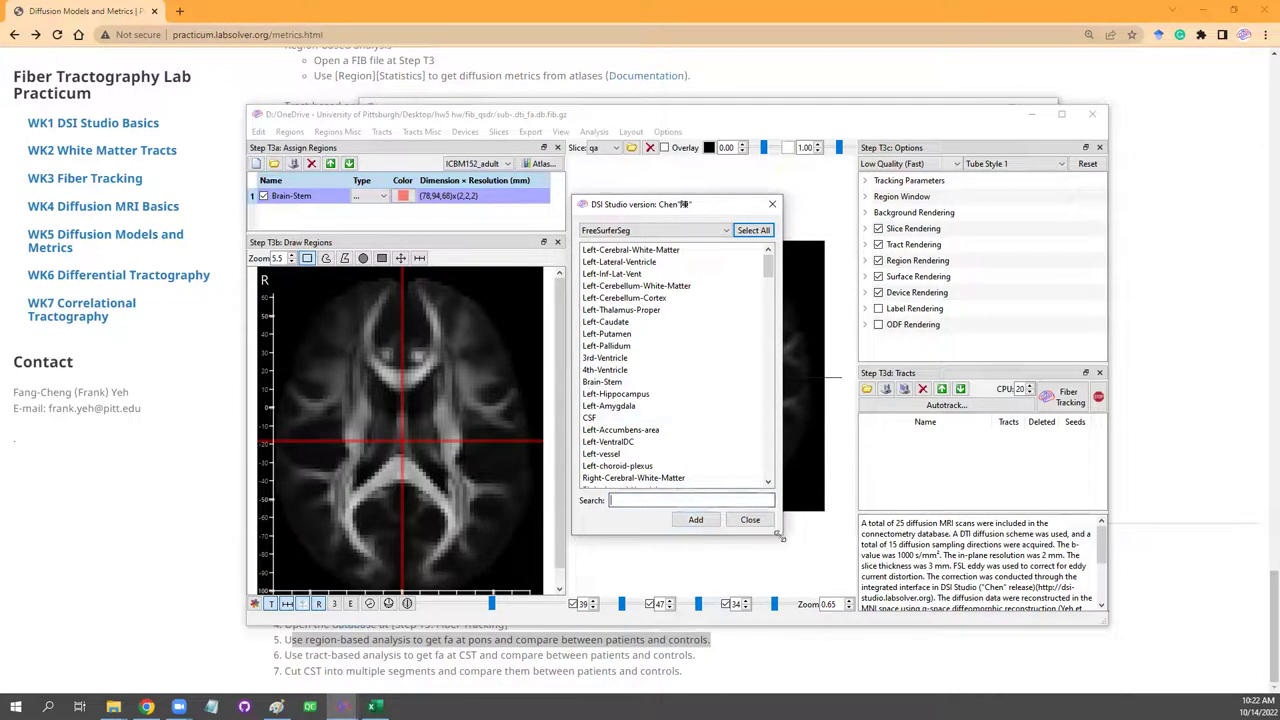
{"action": "left_click", "coordinate": [750, 519]}
Maximize the tracking window, show the Brain-Stem region's detailed statistics, and copy them to the clipboard.
{"action": "left_click_drag", "start_coordinate": [640, 465], "coordinate": [781, 362]}
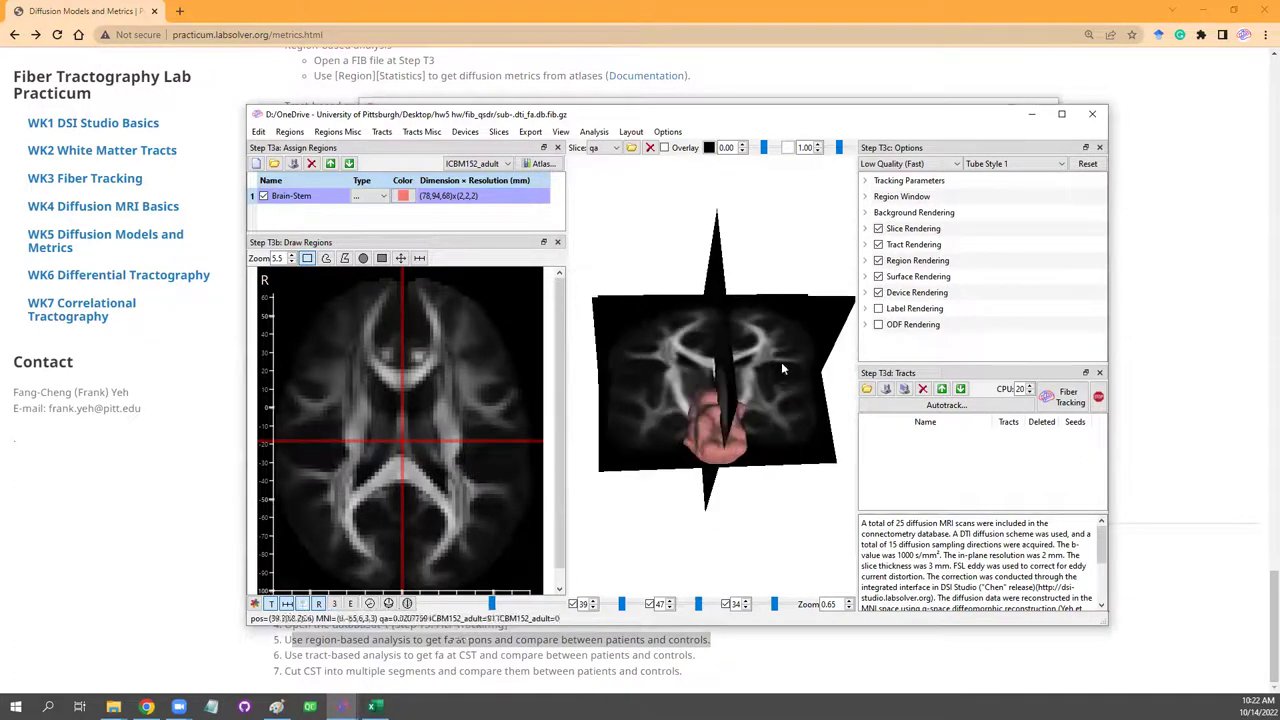
{"action": "left_click", "coordinate": [1061, 113]}
{"action": "scroll", "coordinate": [741, 444], "scroll_direction": "up", "scroll_amount": 3}
{"action": "left_click_drag", "start_coordinate": [741, 444], "coordinate": [694, 457]}
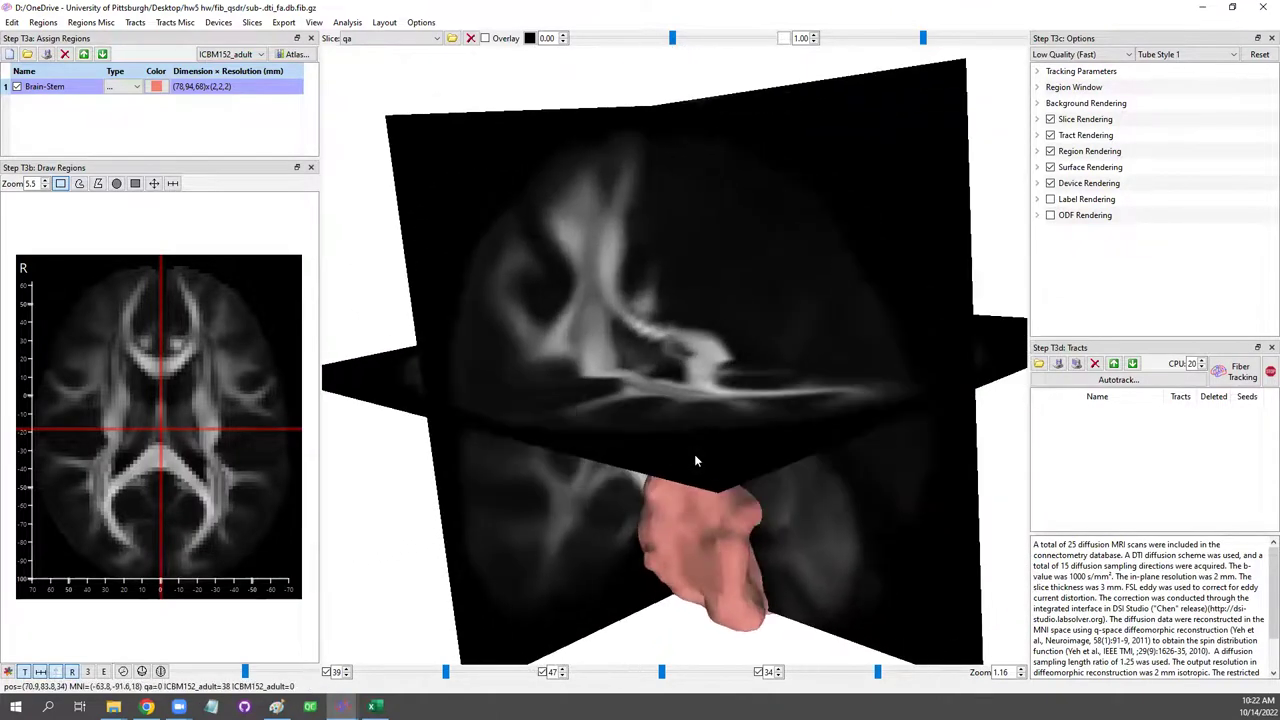
{"action": "left_click", "coordinate": [43, 22]}
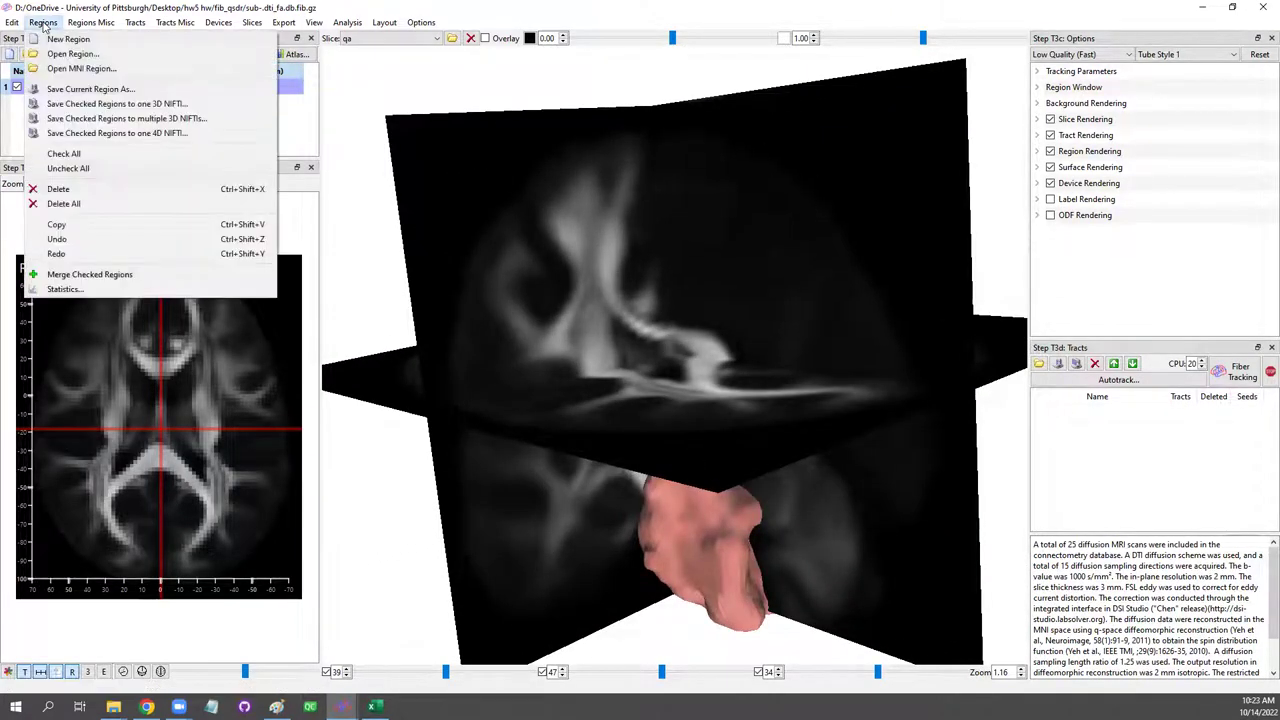
{"action": "left_click", "coordinate": [65, 288]}
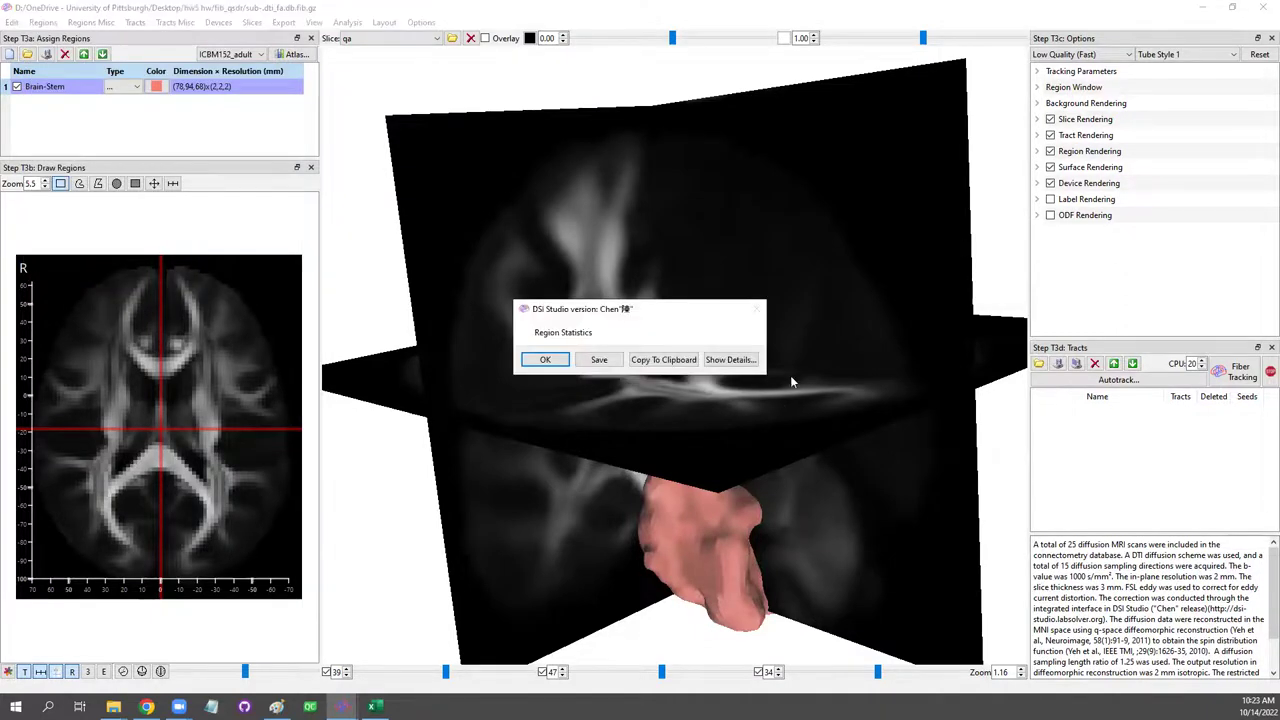
{"action": "left_click", "coordinate": [730, 359]}
{"action": "left_click_drag", "start_coordinate": [750, 395], "coordinate": [769, 430]}
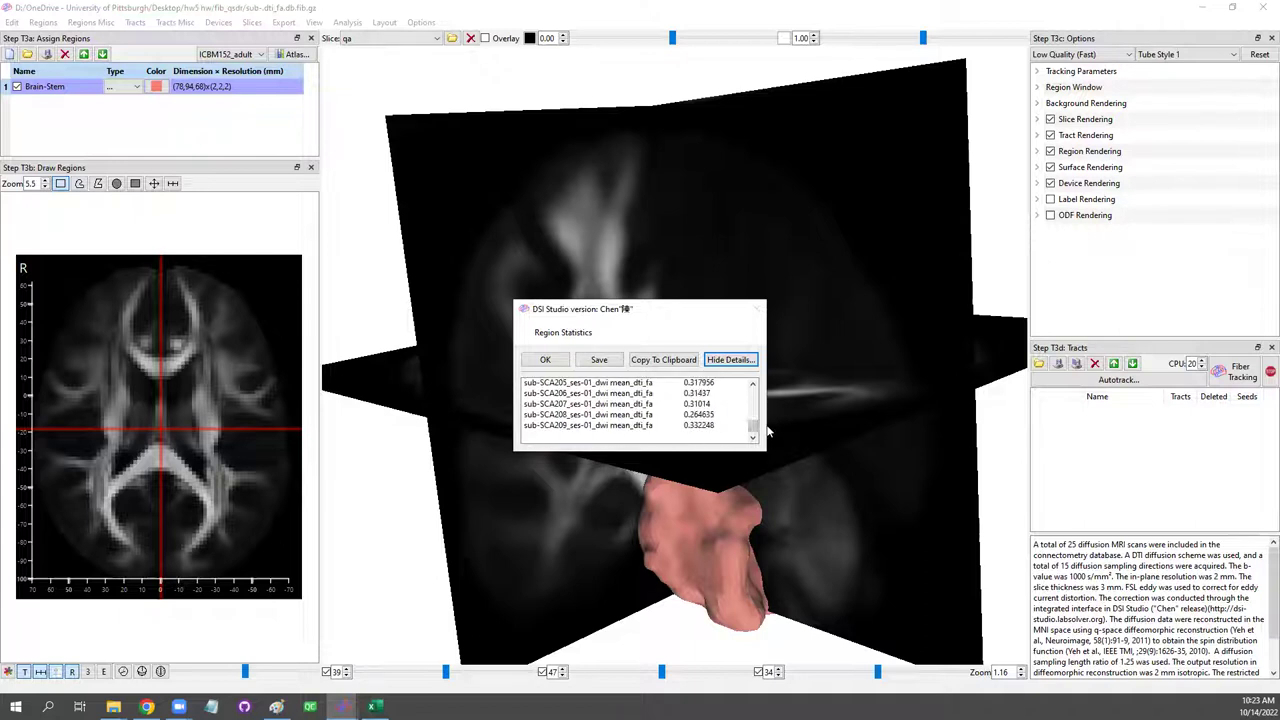
{"action": "left_click", "coordinate": [669, 366]}
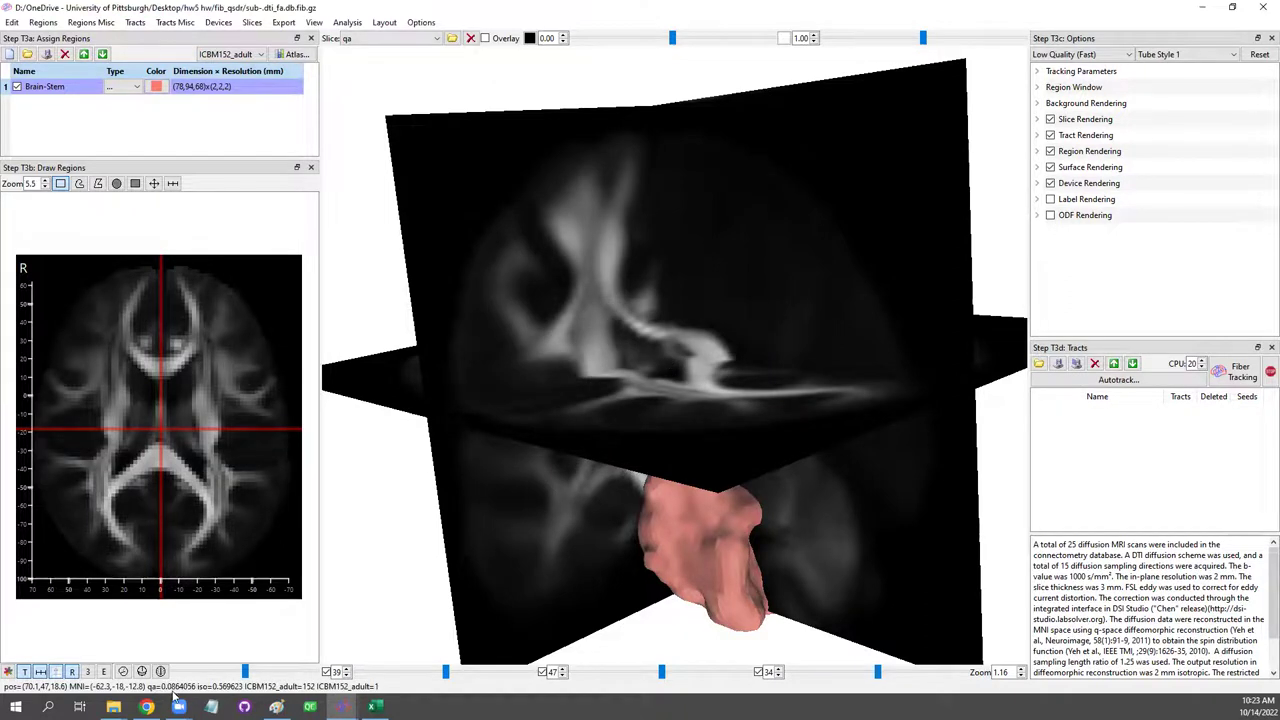
Switch to the Excel workbook, narrow column A, and paste the region statistics starting at cell A1.
{"action": "left_click", "coordinate": [373, 706]}
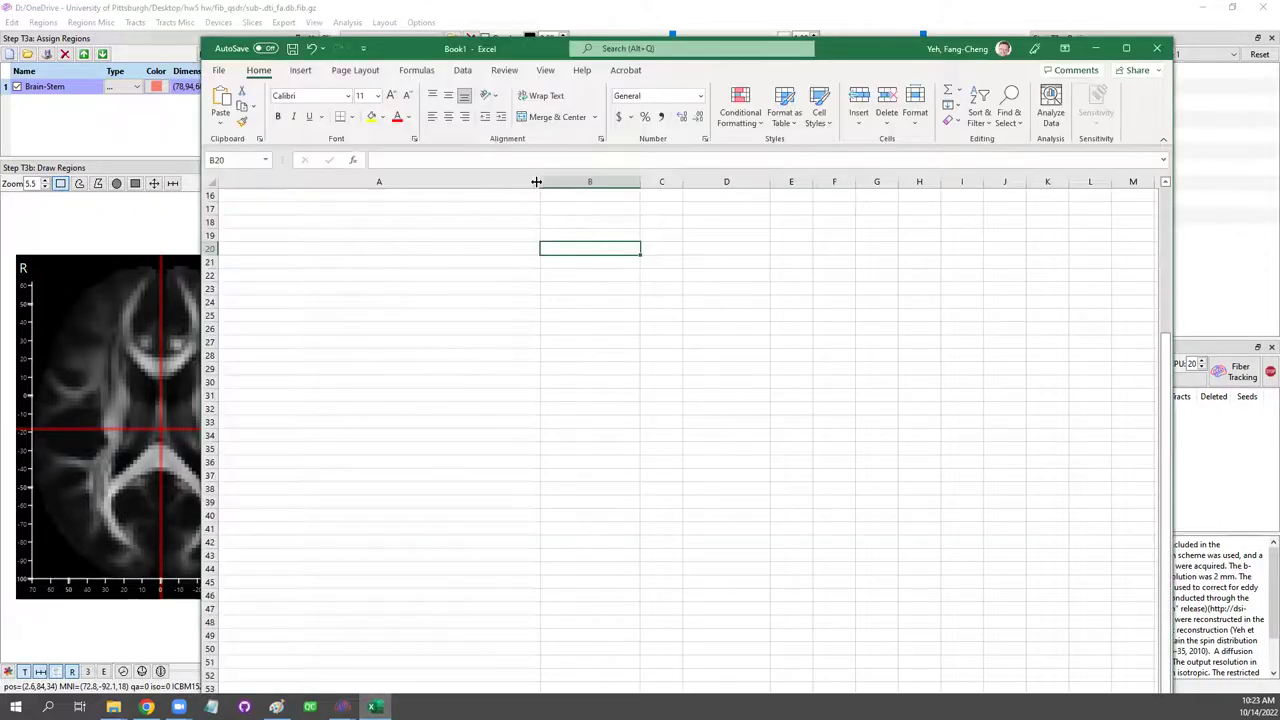
{"action": "left_click_drag", "start_coordinate": [537, 181], "coordinate": [484, 181]}
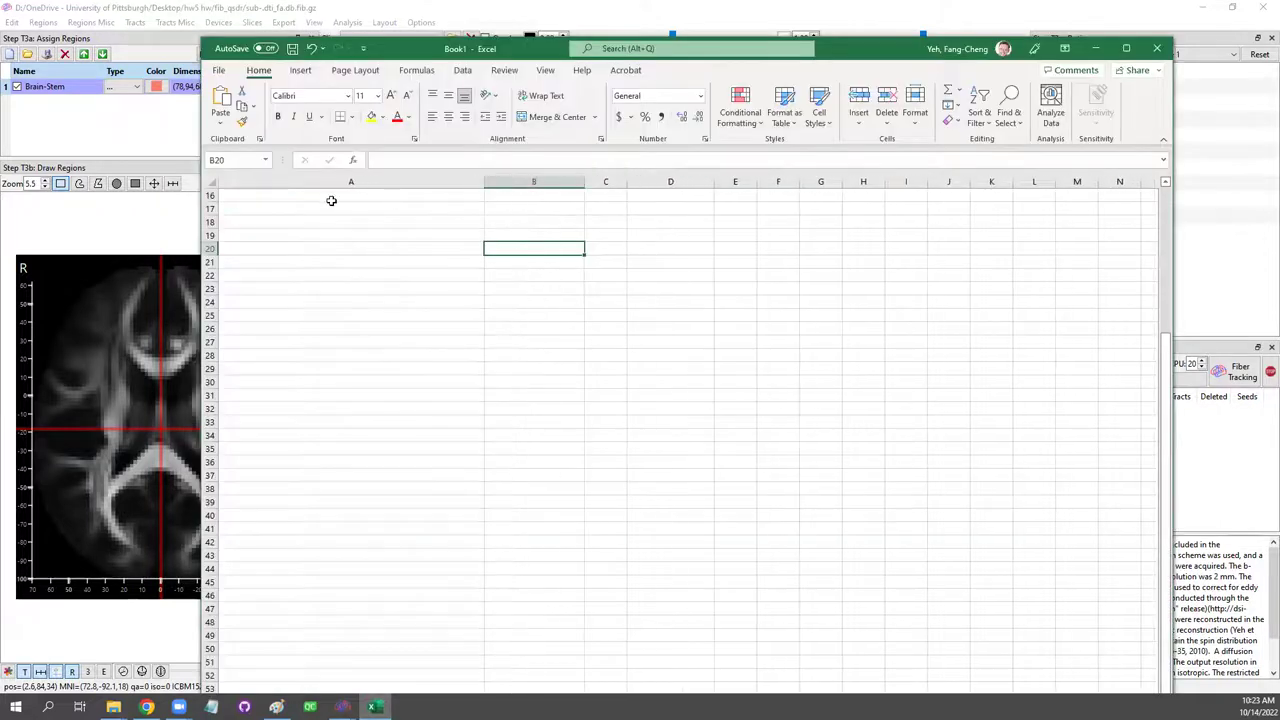
{"action": "left_click", "coordinate": [331, 196]}
{"action": "scroll", "coordinate": [428, 277], "scroll_direction": "up", "scroll_amount": 5}
{"action": "left_click", "coordinate": [350, 196]}
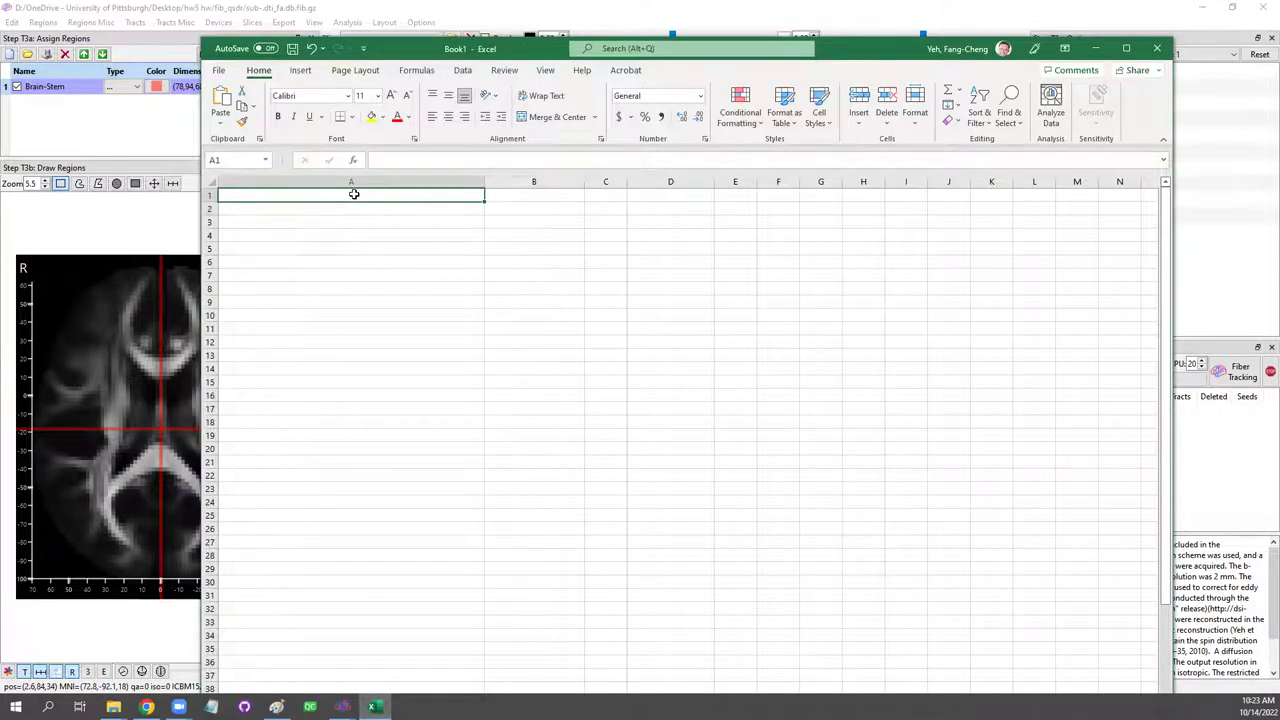
{"action": "key", "text": "ctrl+v"}
{"action": "left_click", "coordinate": [691, 316]}
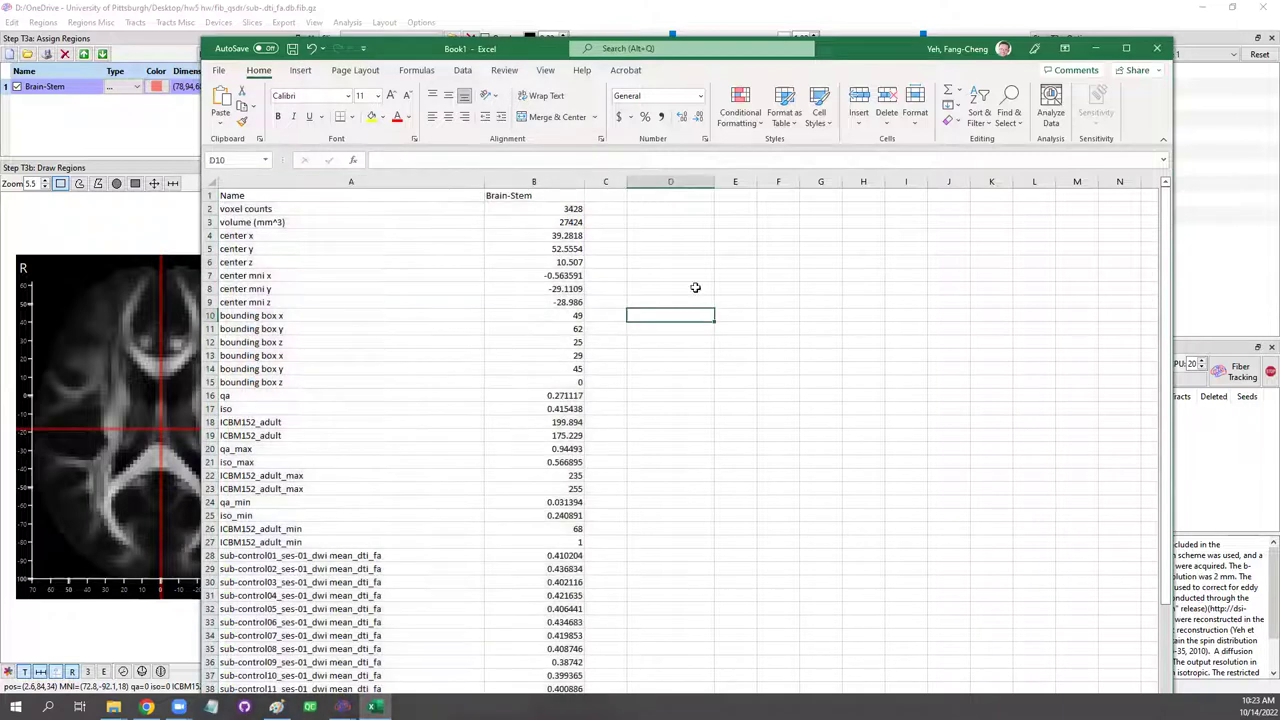
Look through the pasted statistics from voxel counts down to the mean dti_fa values of each control and SCA2 subject.
{"action": "left_click", "coordinate": [226, 209]}
{"action": "left_click_drag", "start_coordinate": [209, 209], "coordinate": [198, 398]}
{"action": "scroll", "coordinate": [502, 432], "scroll_direction": "down", "scroll_amount": 6}
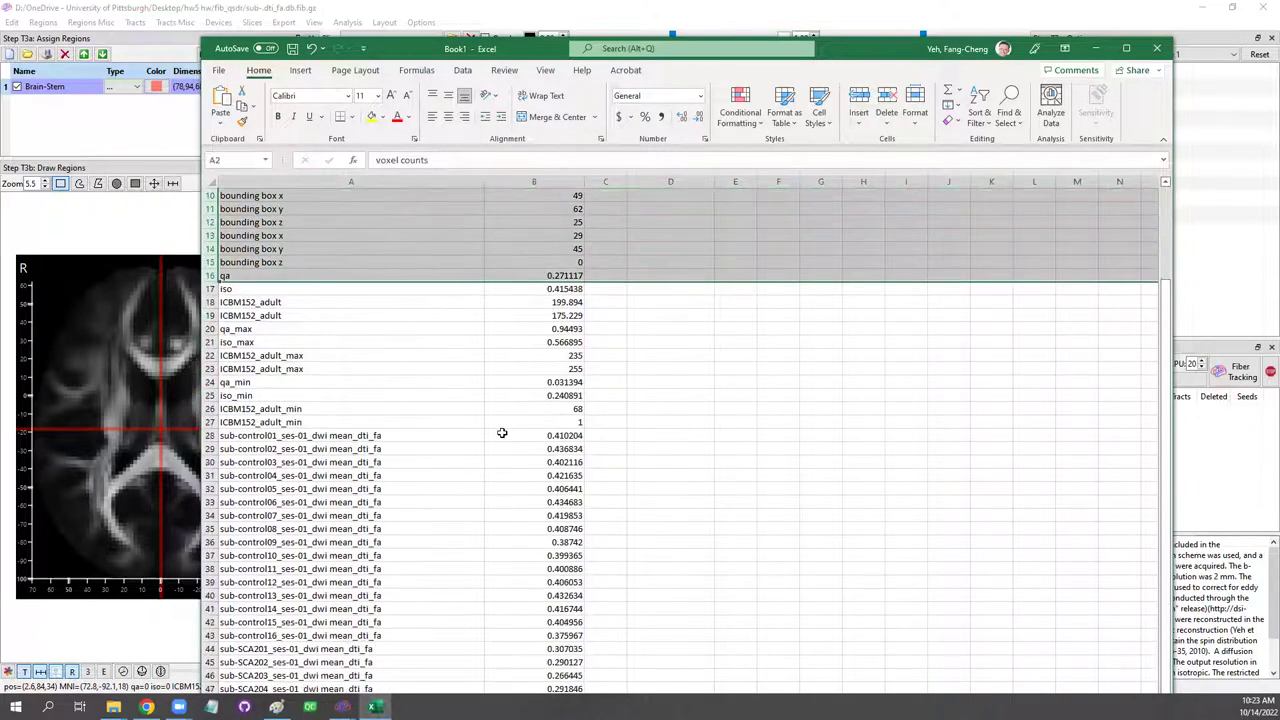
{"action": "scroll", "coordinate": [502, 432], "scroll_direction": "down", "scroll_amount": 2}
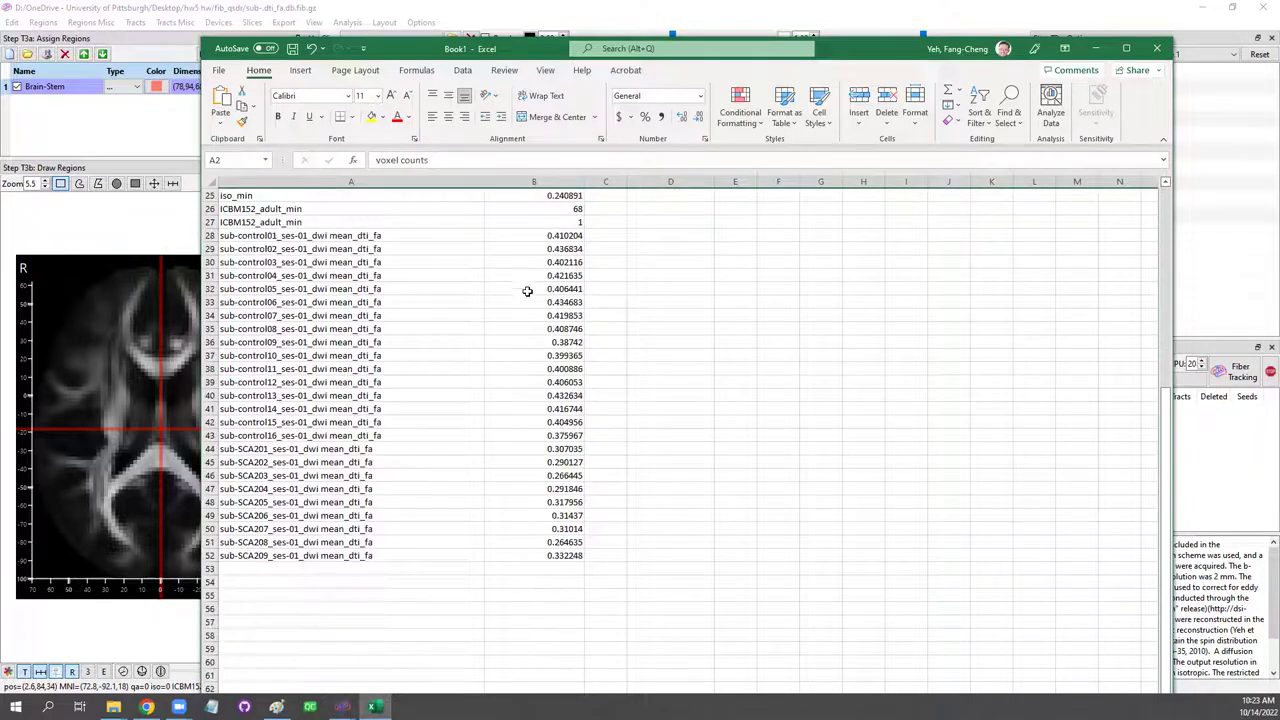
Insert a scatter chart of the subjects' mean dti_fa values from the range A28:B52.
{"action": "left_click_drag", "start_coordinate": [384, 232], "coordinate": [537, 476]}
{"action": "left_click_drag", "start_coordinate": [537, 528], "coordinate": [543, 552]}
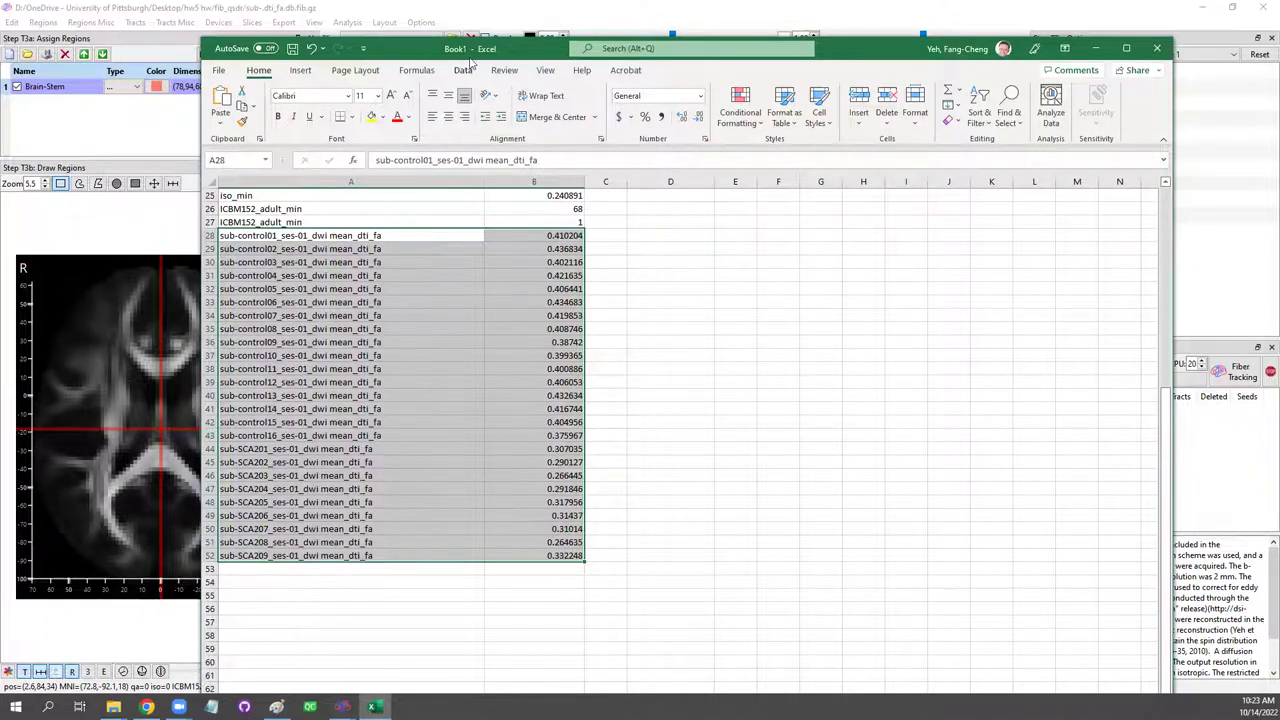
{"action": "left_click", "coordinate": [300, 71]}
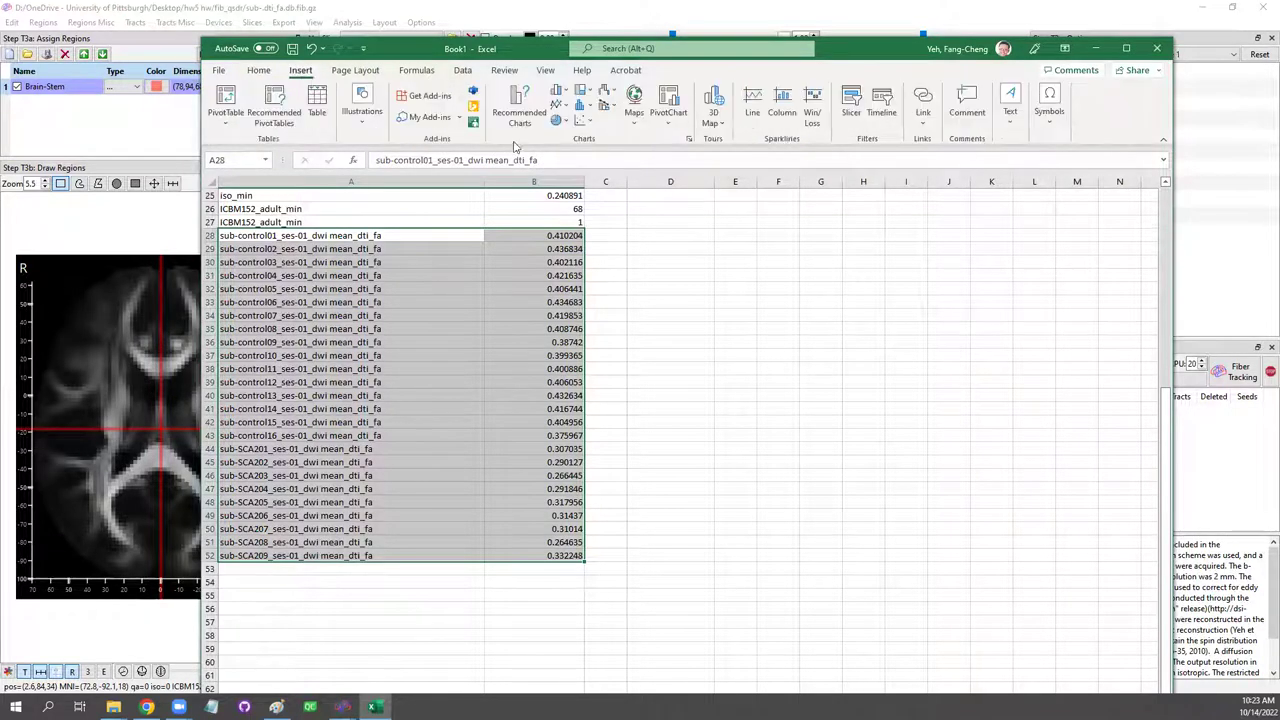
{"action": "left_click", "coordinate": [586, 122]}
{"action": "left_click", "coordinate": [591, 166]}
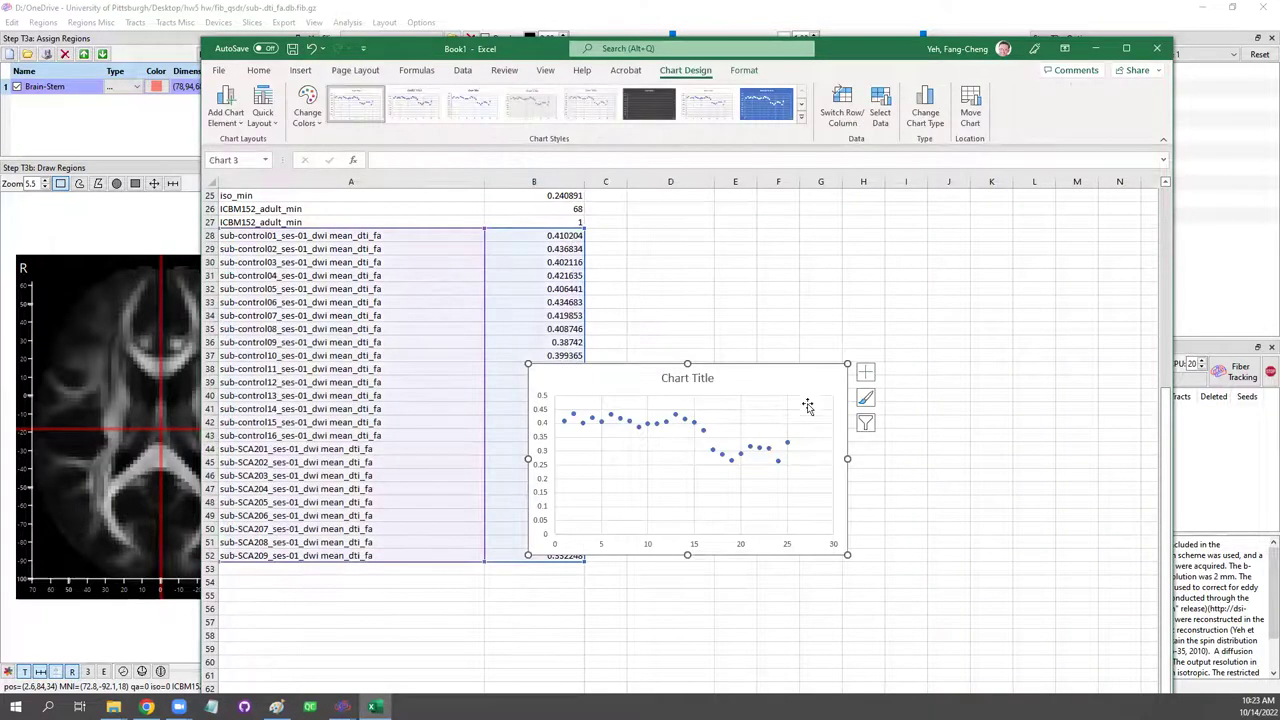
Move the brainstem scatter chart over columns A and B, starting just below the sub-control07 row.
{"action": "left_click_drag", "start_coordinate": [807, 405], "coordinate": [890, 328]}
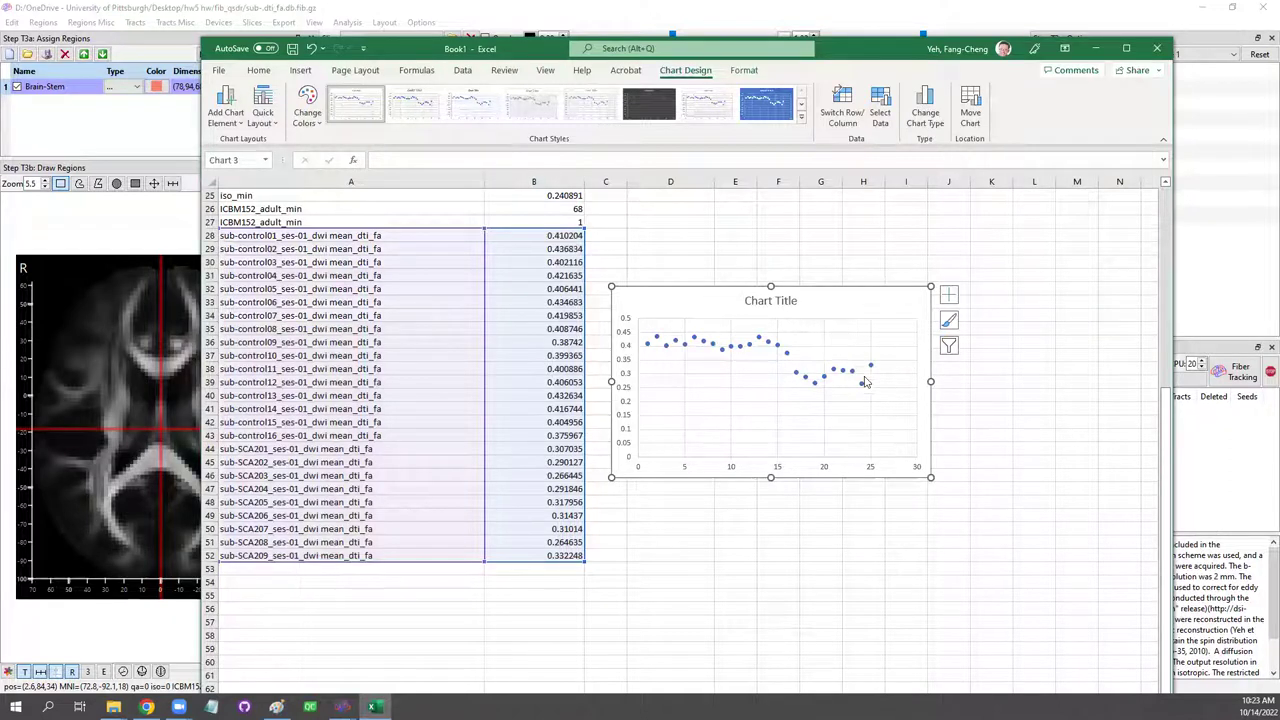
{"action": "left_click_drag", "start_coordinate": [850, 300], "coordinate": [591, 302]}
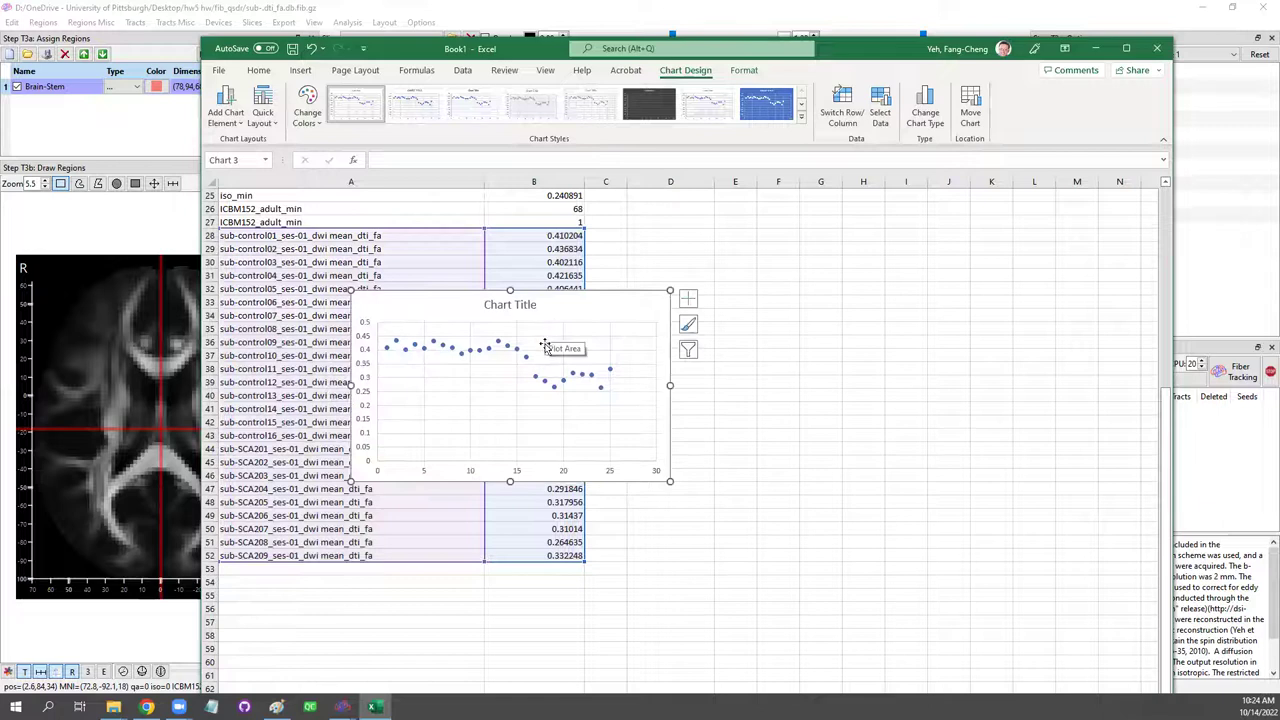
{"action": "left_click_drag", "start_coordinate": [586, 310], "coordinate": [522, 343]}
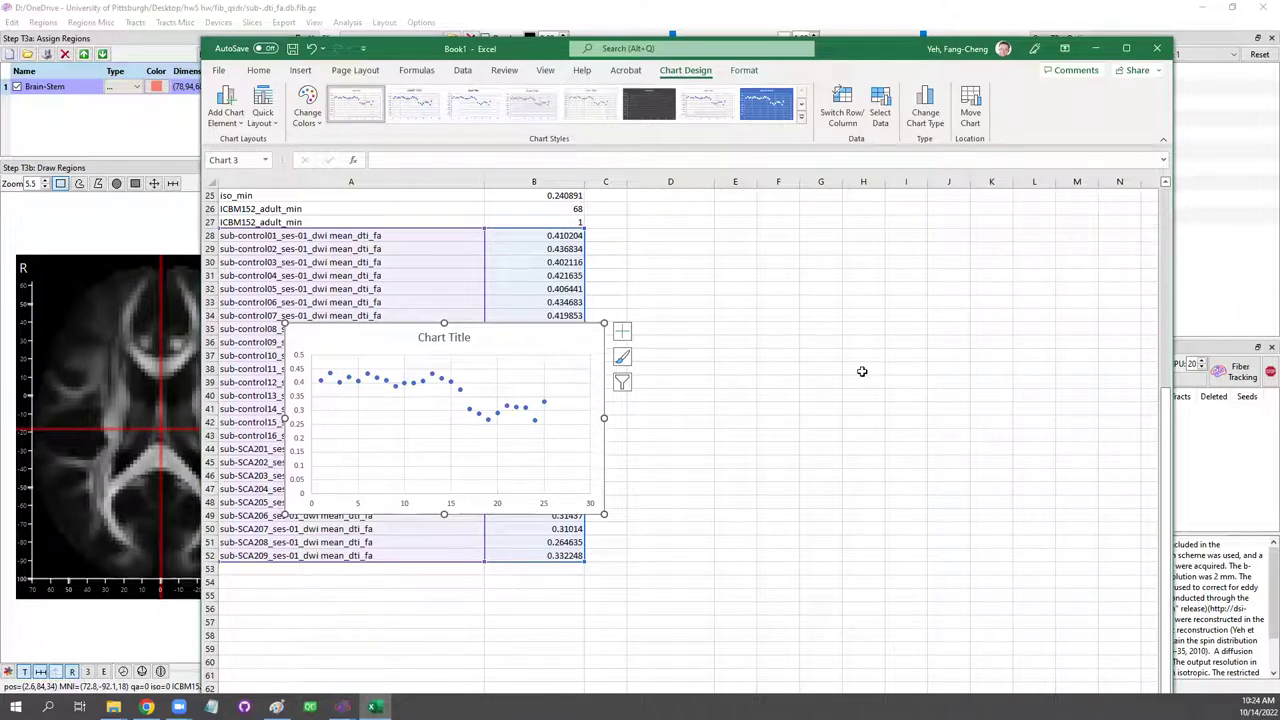
{"action": "left_click_drag", "start_coordinate": [520, 334], "coordinate": [522, 331]}
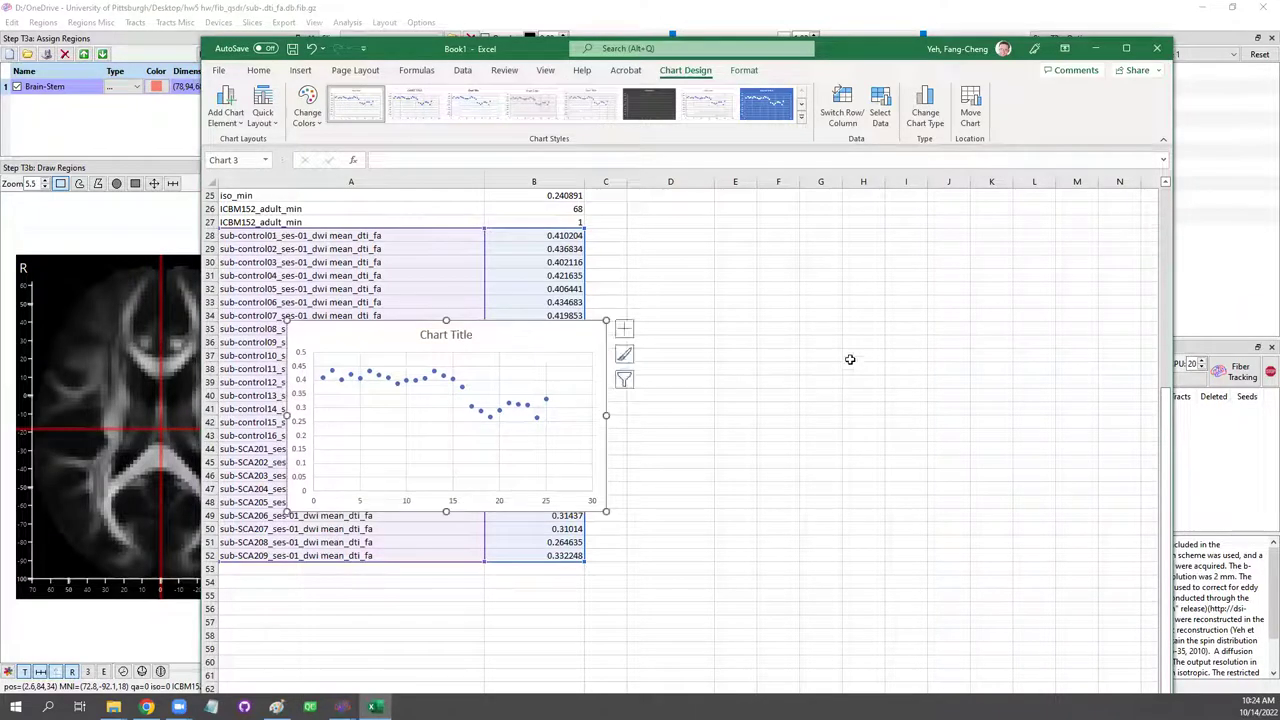
{"action": "left_click", "coordinate": [849, 359]}
Switch to the practicum assignment page in the browser and highlight "tract-based analysis" in item 6.
{"action": "left_click", "coordinate": [195, 110]}
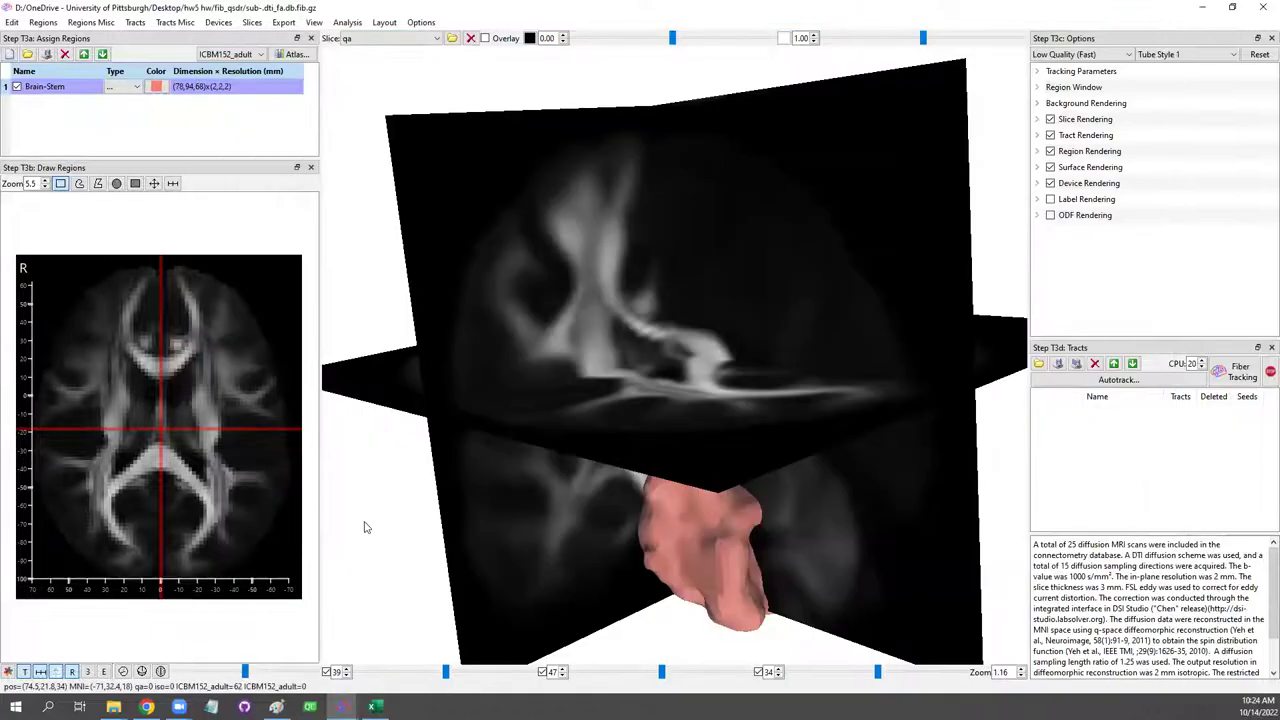
{"action": "key", "text": "alt+Tab"}
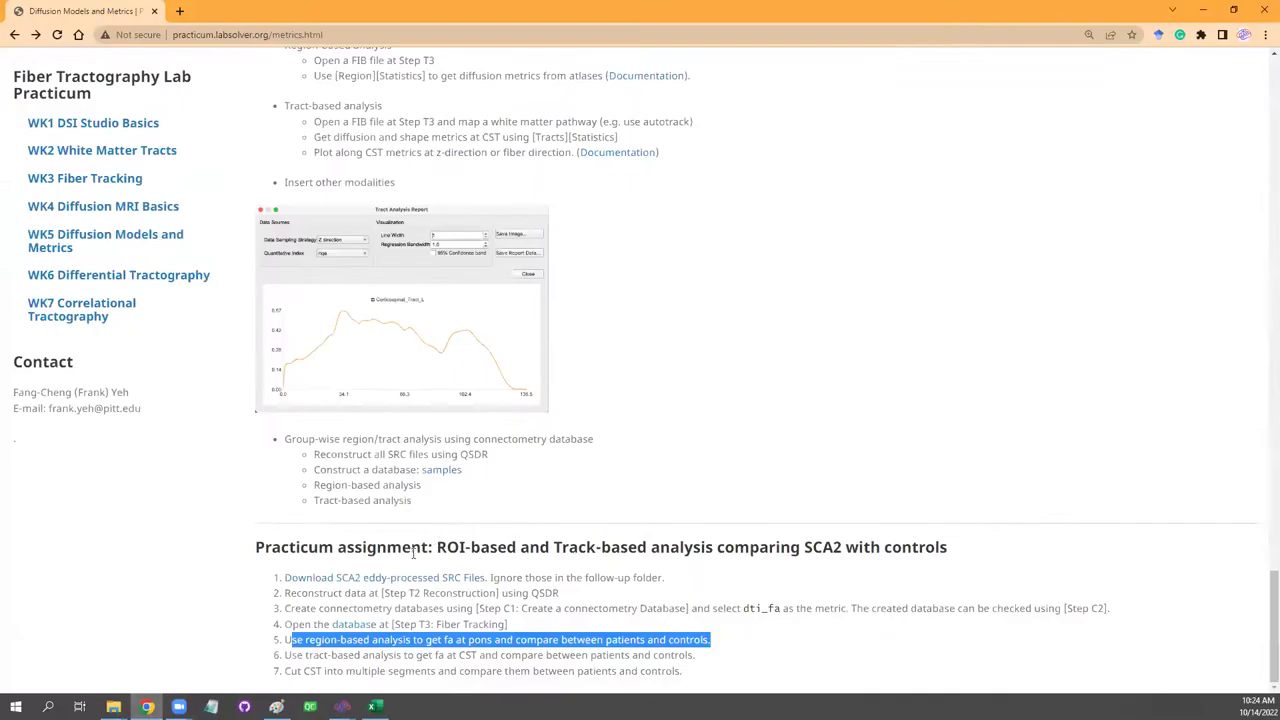
{"action": "left_click_drag", "start_coordinate": [305, 655], "coordinate": [408, 657]}
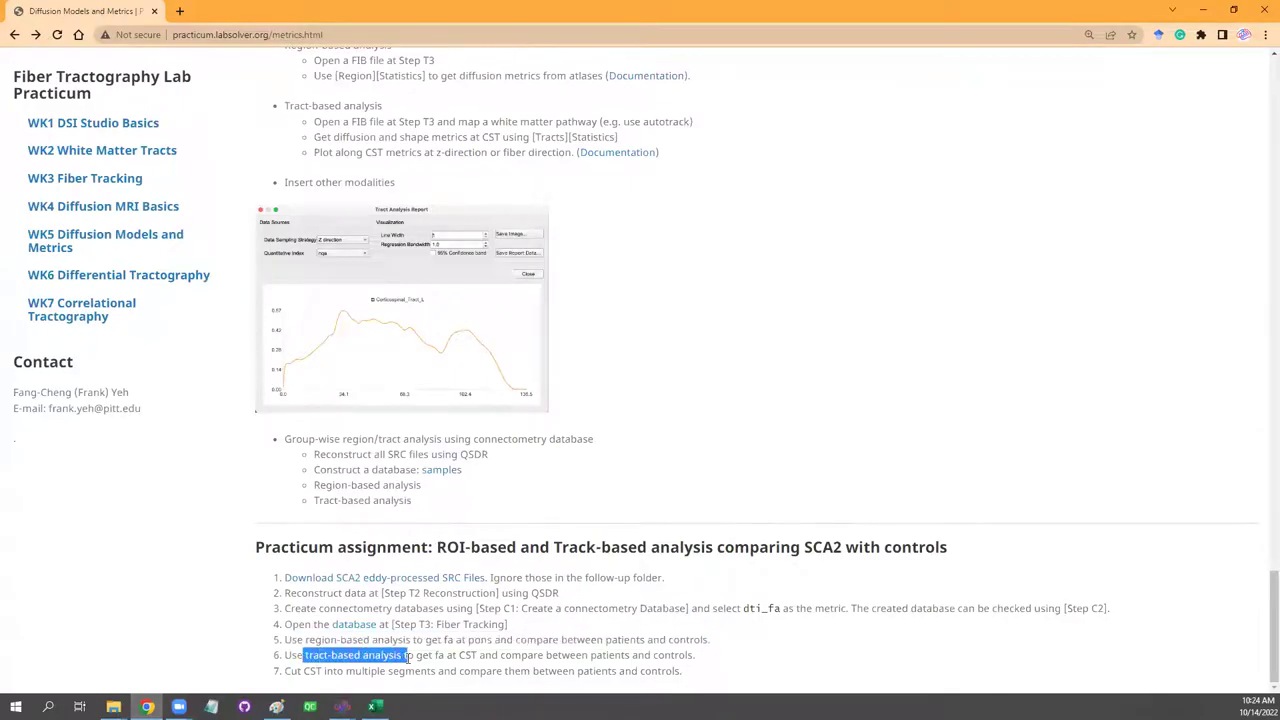
Return to the DSI Studio tracking window and delete the Brain-Stem region.
{"action": "key", "text": "alt+Tab"}
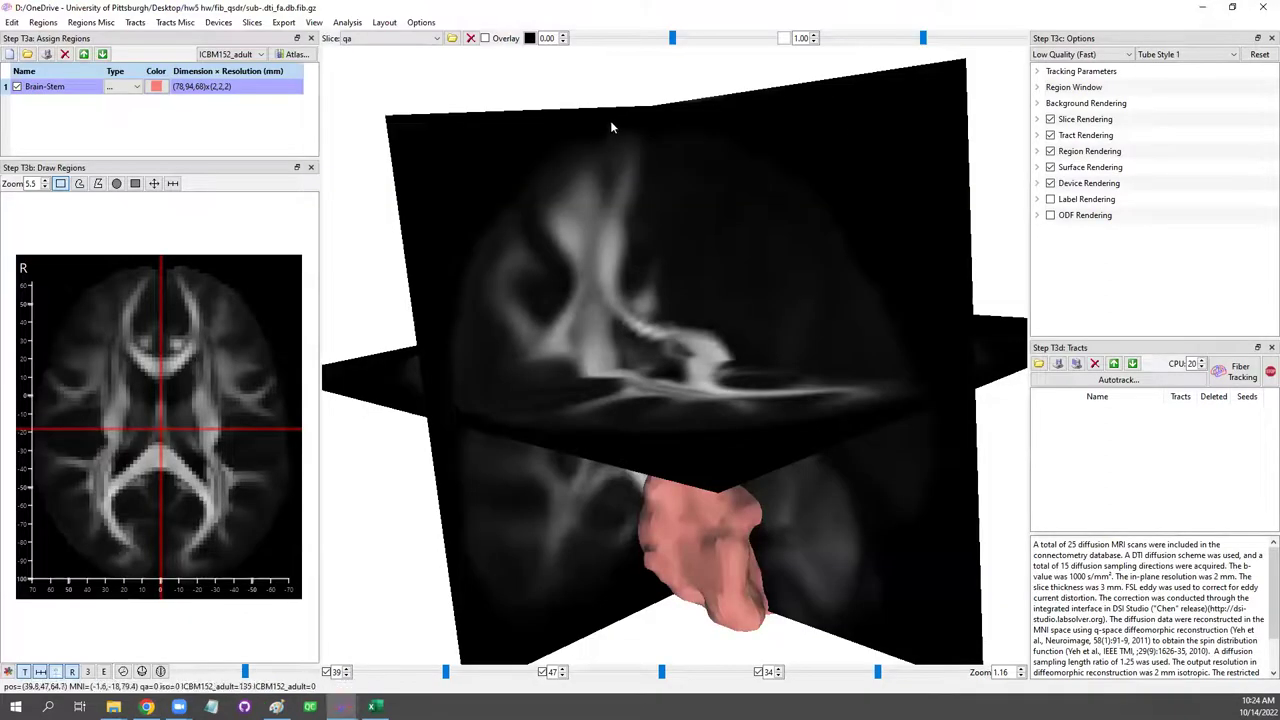
{"action": "left_click_drag", "start_coordinate": [680, 280], "coordinate": [650, 265]}
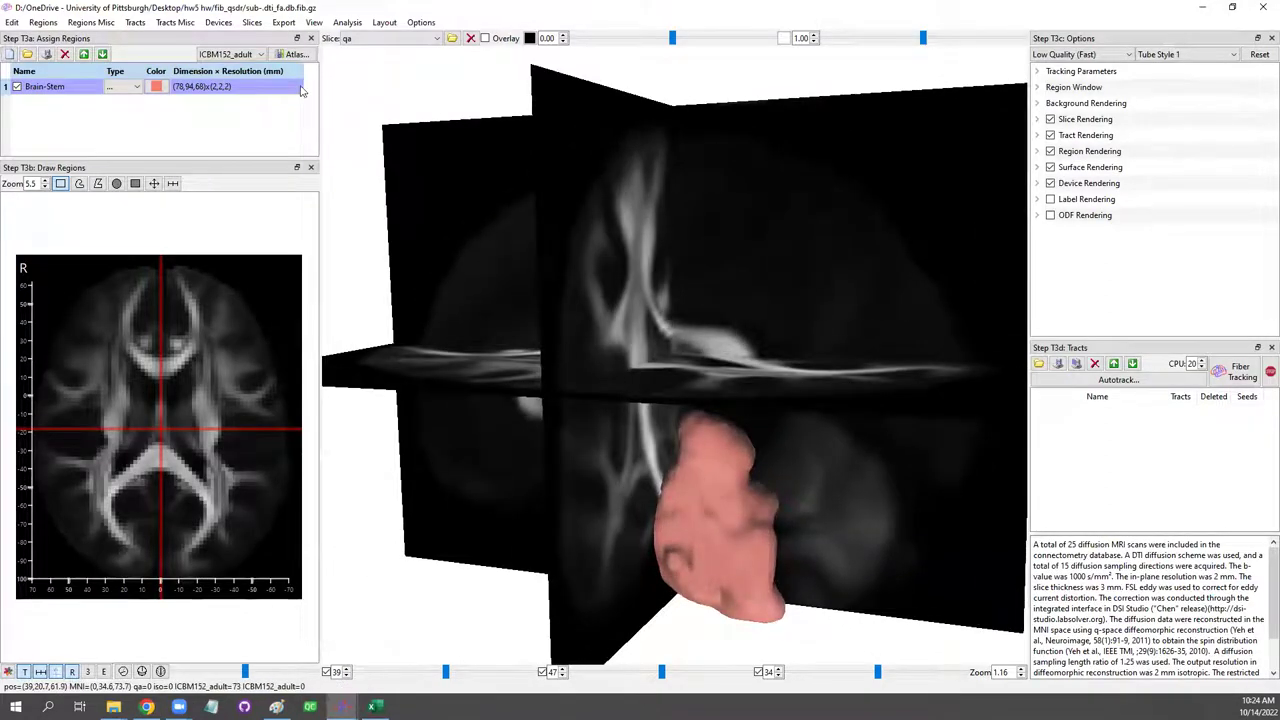
{"action": "left_click", "coordinate": [65, 55]}
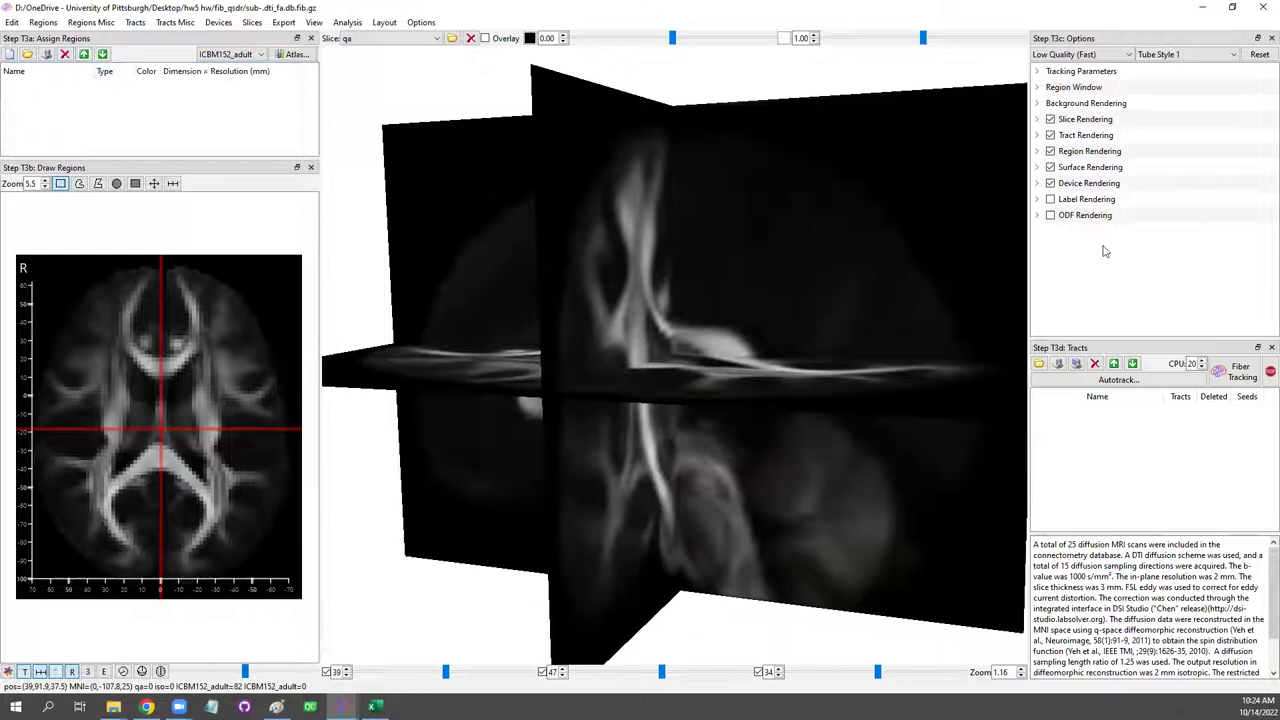
Set the automatic tracking target to Corticospinal_Tract_L and run fiber tracking.
{"action": "left_click", "coordinate": [1134, 384]}
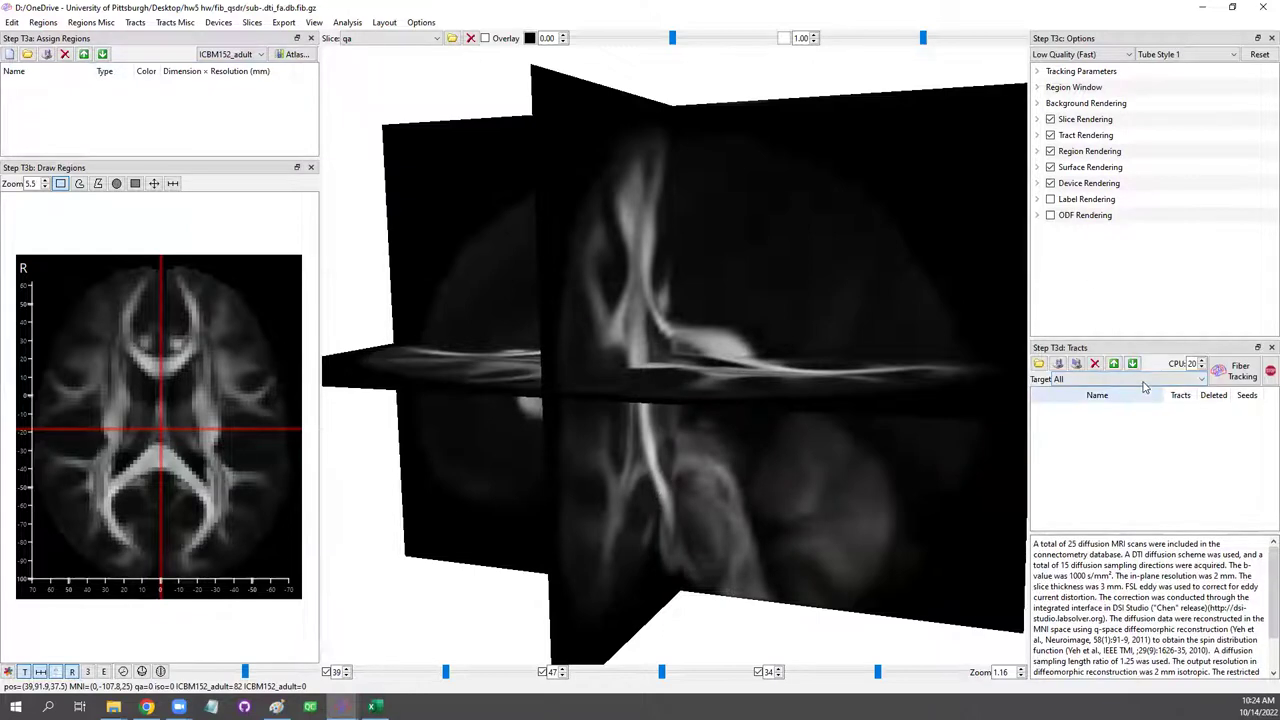
{"action": "left_click", "coordinate": [1145, 384]}
{"action": "scroll", "coordinate": [1130, 440], "scroll_direction": "down", "scroll_amount": 8}
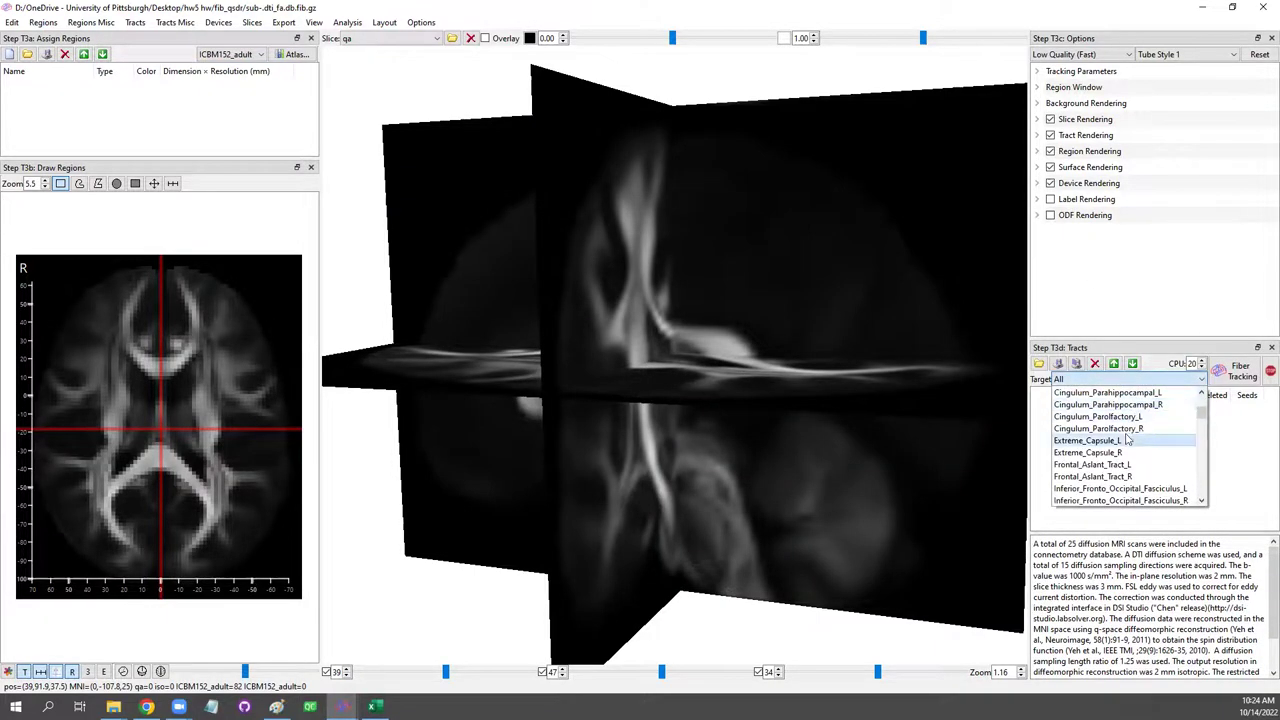
{"action": "scroll", "coordinate": [1128, 445], "scroll_direction": "down", "scroll_amount": 4}
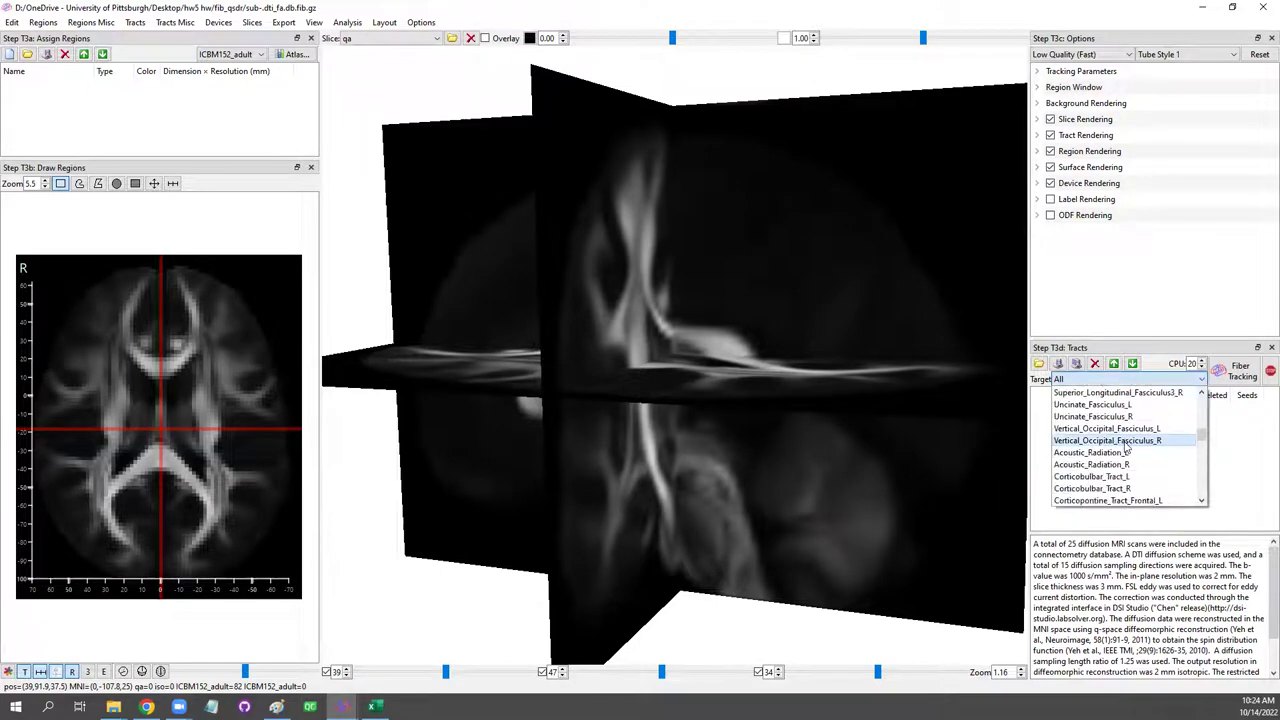
{"action": "scroll", "coordinate": [1133, 452], "scroll_direction": "down", "scroll_amount": 1}
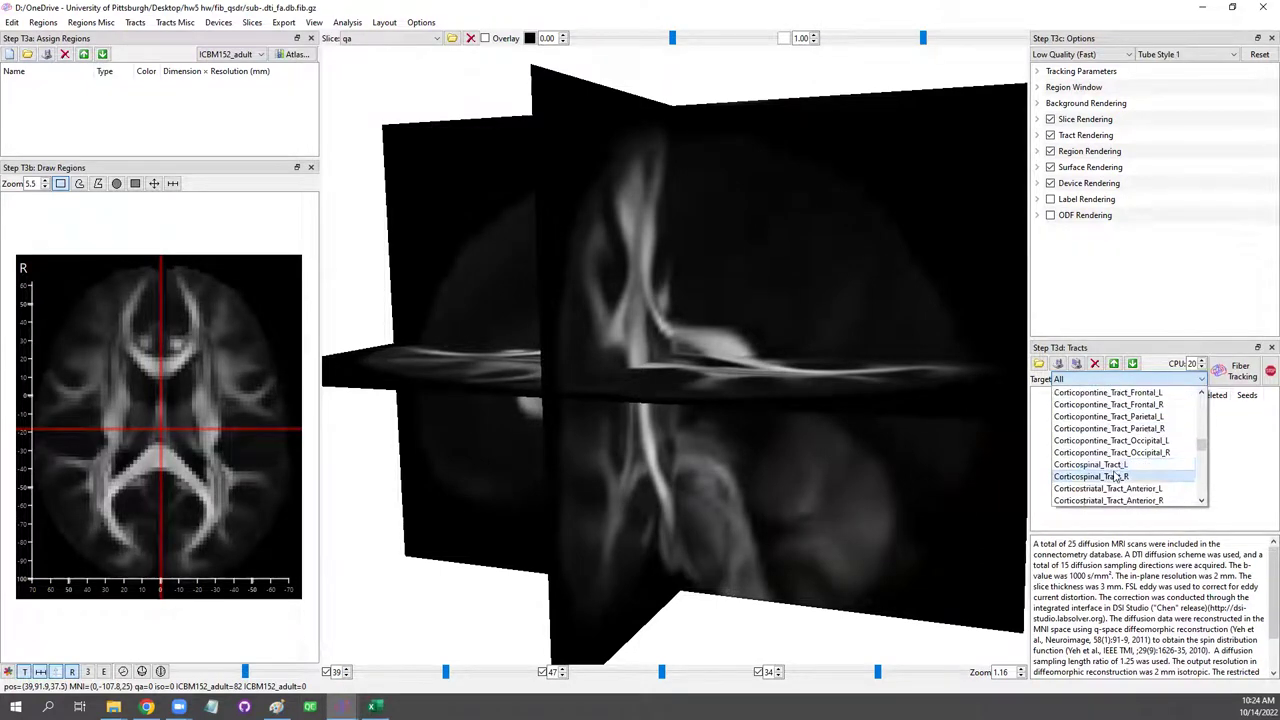
{"action": "left_click", "coordinate": [1121, 466]}
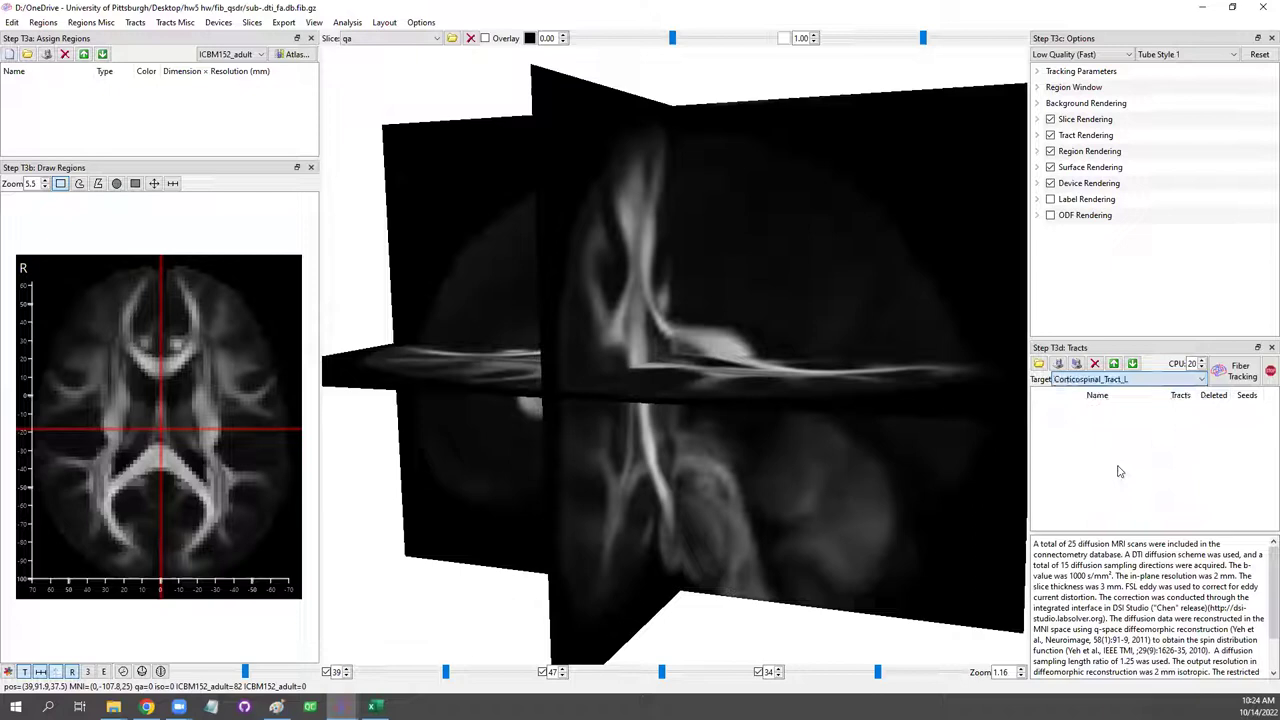
{"action": "left_click", "coordinate": [1232, 372]}
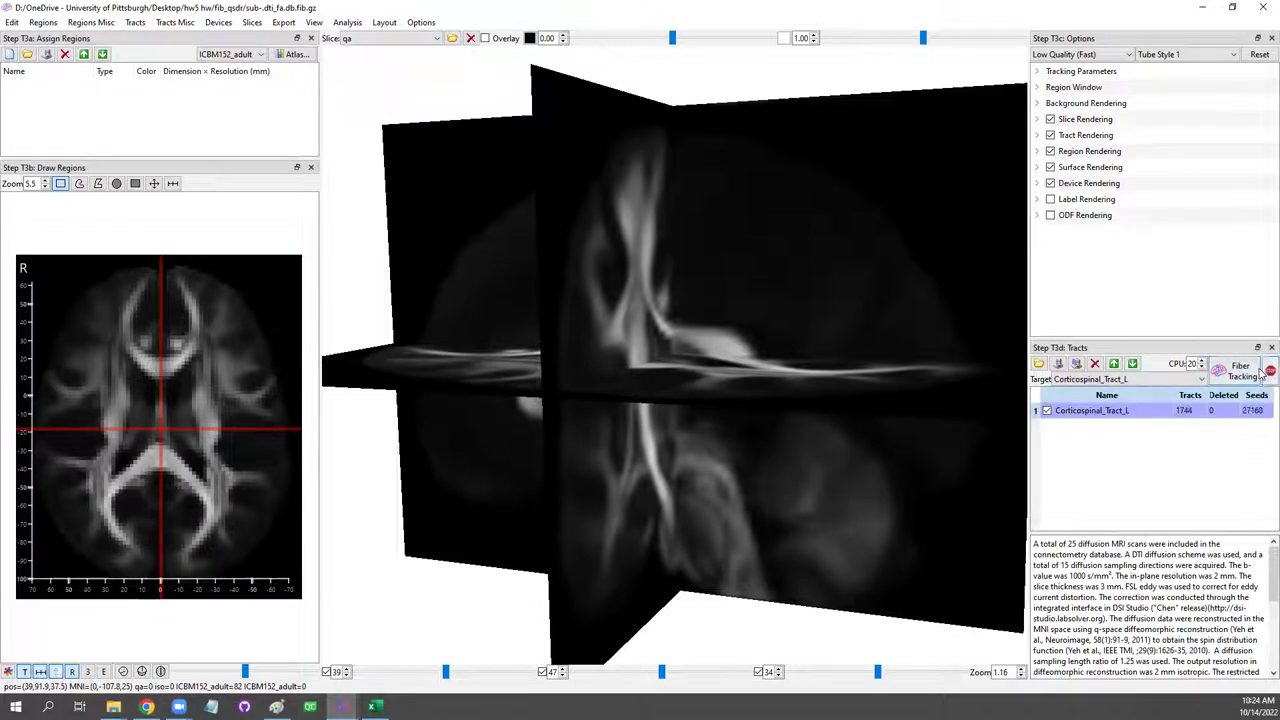
Delete the stray lower branch of the left corticospinal tract and show only the axial slice at position 17.
{"action": "left_click_drag", "start_coordinate": [794, 471], "coordinate": [773, 437]}
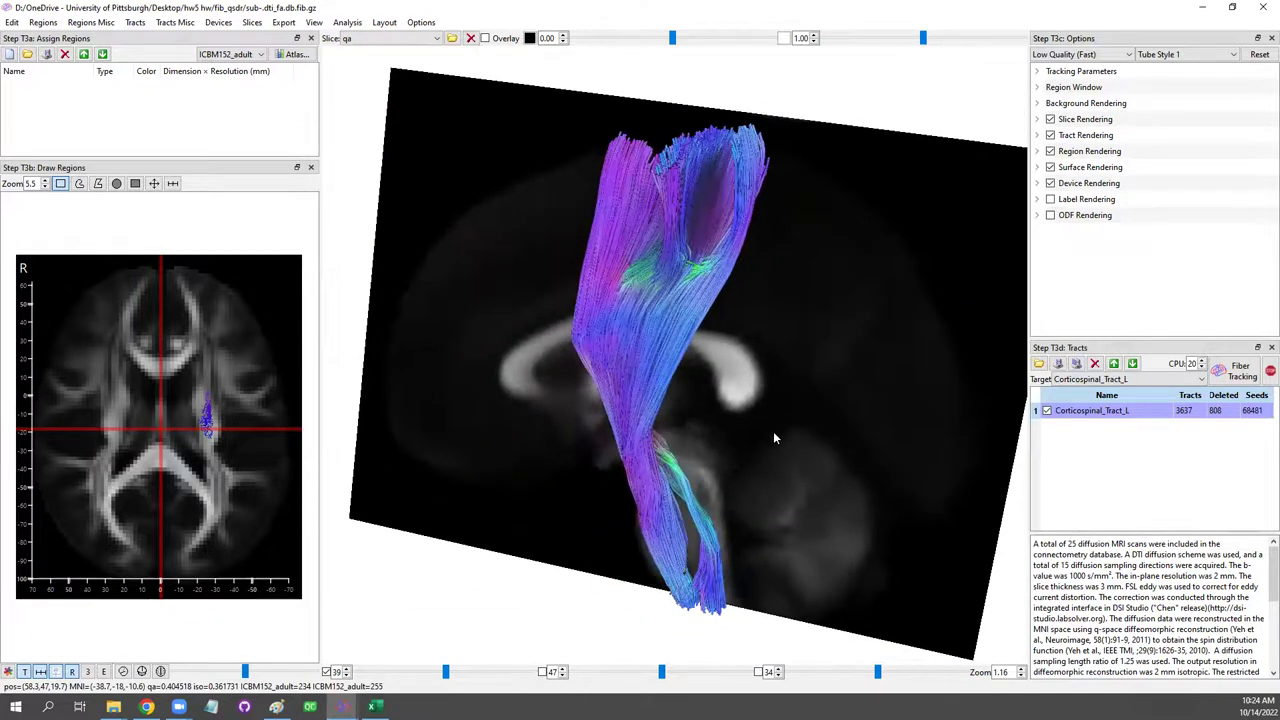
{"action": "left_click_drag", "start_coordinate": [738, 533], "coordinate": [710, 516]}
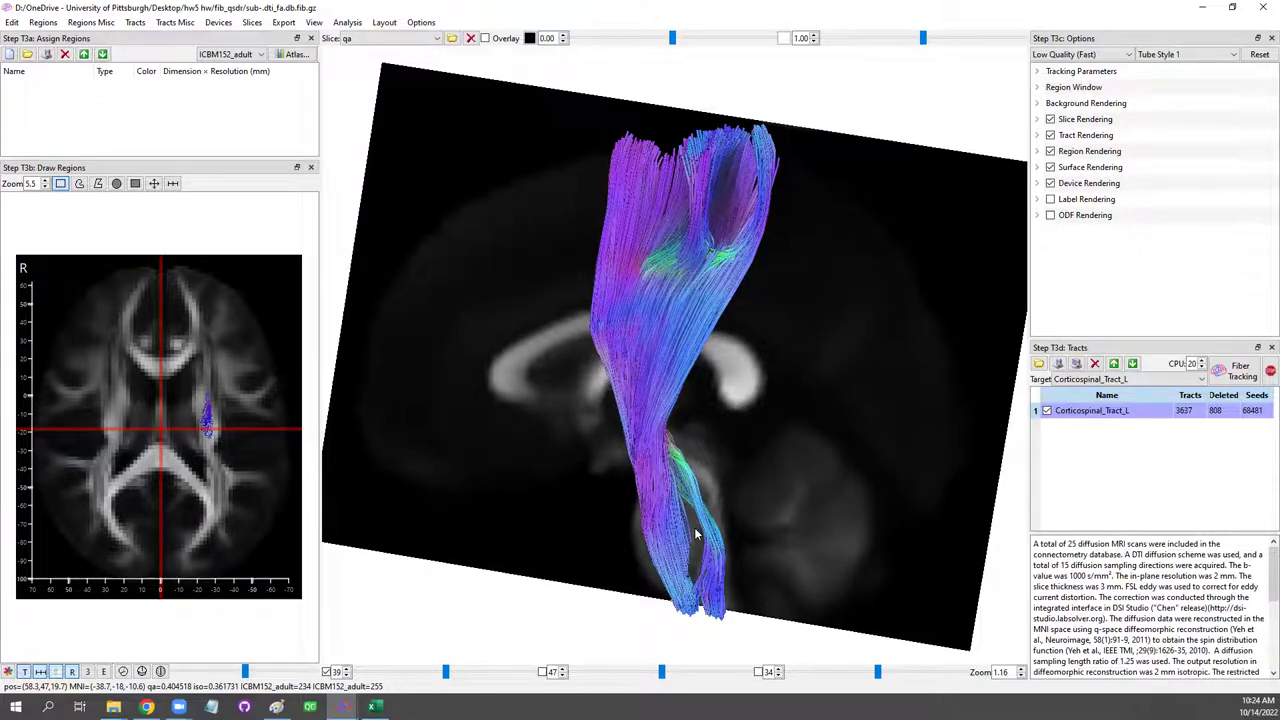
{"action": "mouse_move", "coordinate": [697, 530]}
{"action": "left_mouse_down", "text": "ctrl"}
{"action": "mouse_move", "coordinate": [800, 523]}
{"action": "mouse_move", "coordinate": [706, 529]}
{"action": "mouse_move", "coordinate": [723, 509]}
{"action": "mouse_move", "coordinate": [737, 534]}
{"action": "mouse_move", "coordinate": [781, 543]}
{"action": "mouse_move", "coordinate": [757, 684]}
{"action": "left_mouse_up", "text": "ctrl"}
{"action": "left_click", "coordinate": [759, 672]}
{"action": "left_click_drag", "start_coordinate": [877, 672], "coordinate": [844, 682]}
{"action": "left_click_drag", "start_coordinate": [800, 381], "coordinate": [770, 368]}
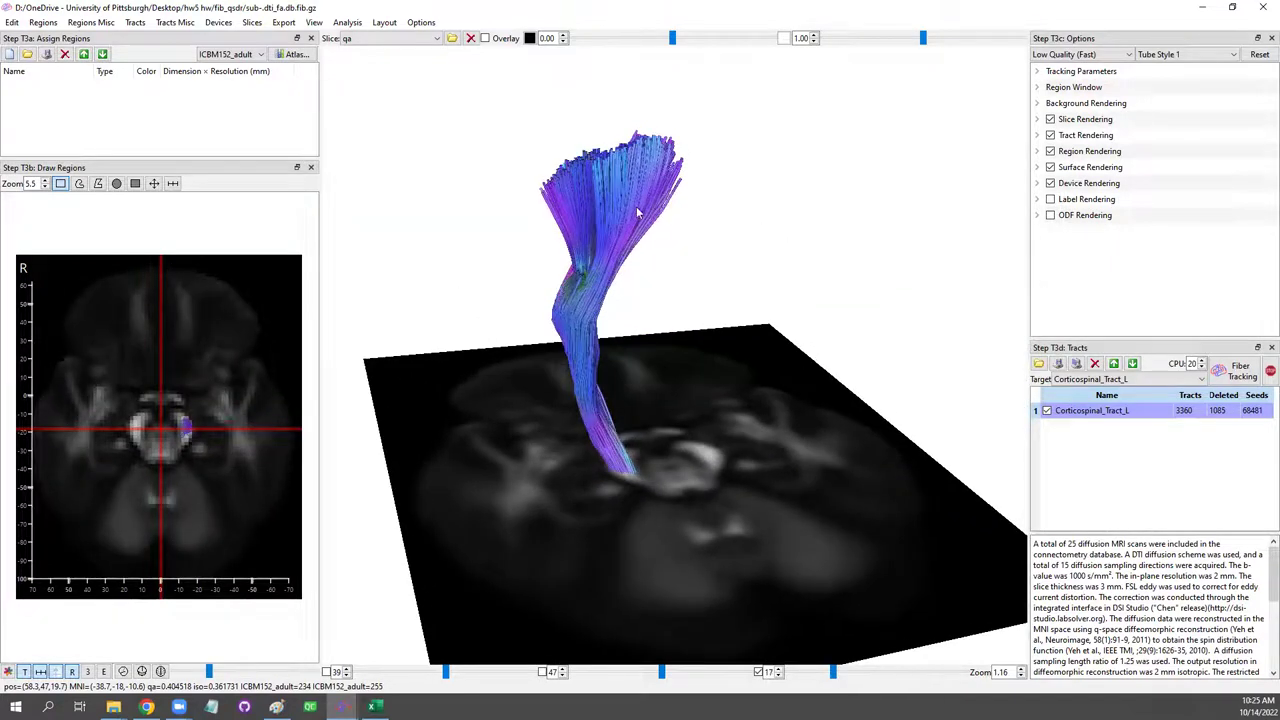
Compute the statistics of Corticospinal_Tract_L and copy them to the clipboard.
{"action": "left_click", "coordinate": [136, 23]}
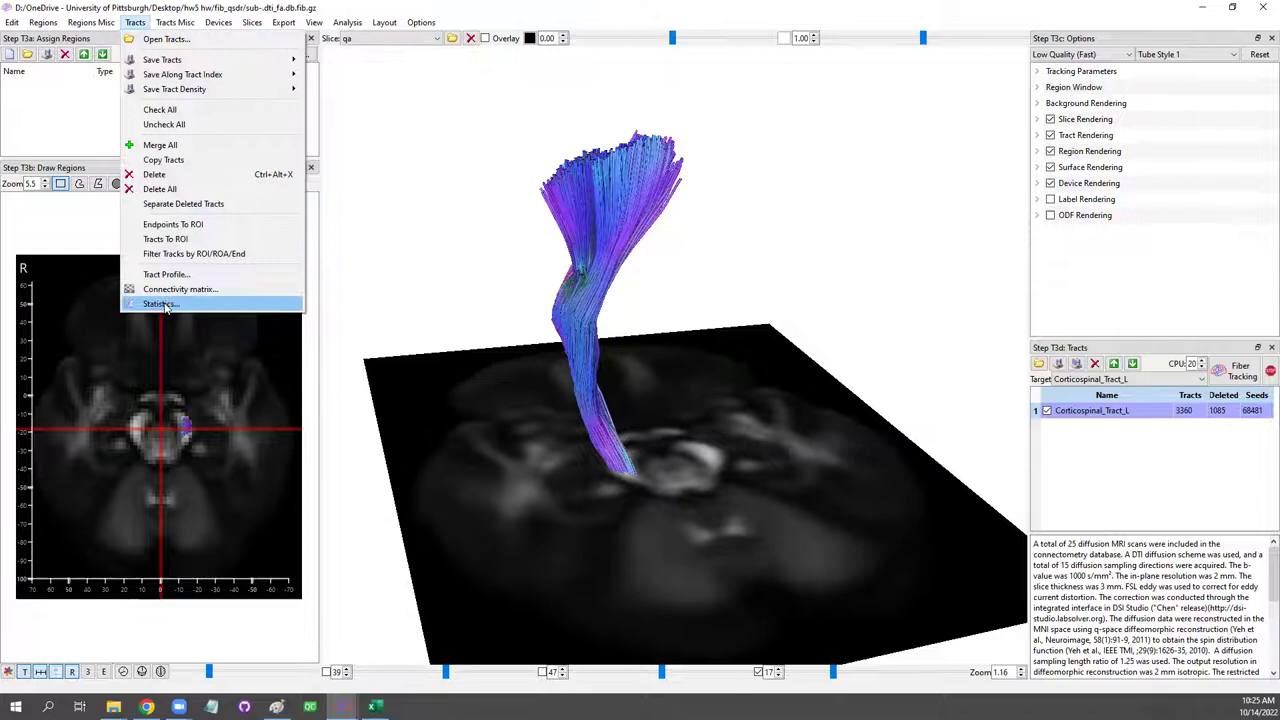
{"action": "left_click", "coordinate": [166, 305]}
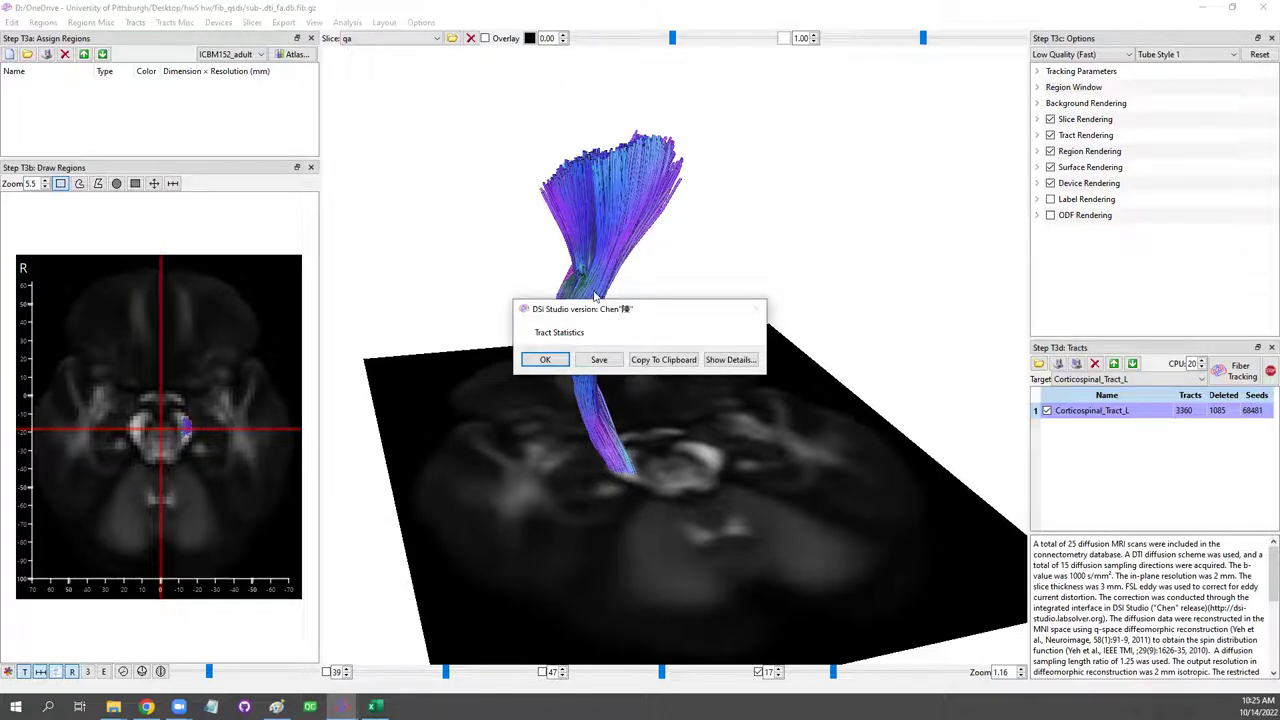
{"action": "left_click", "coordinate": [675, 360]}
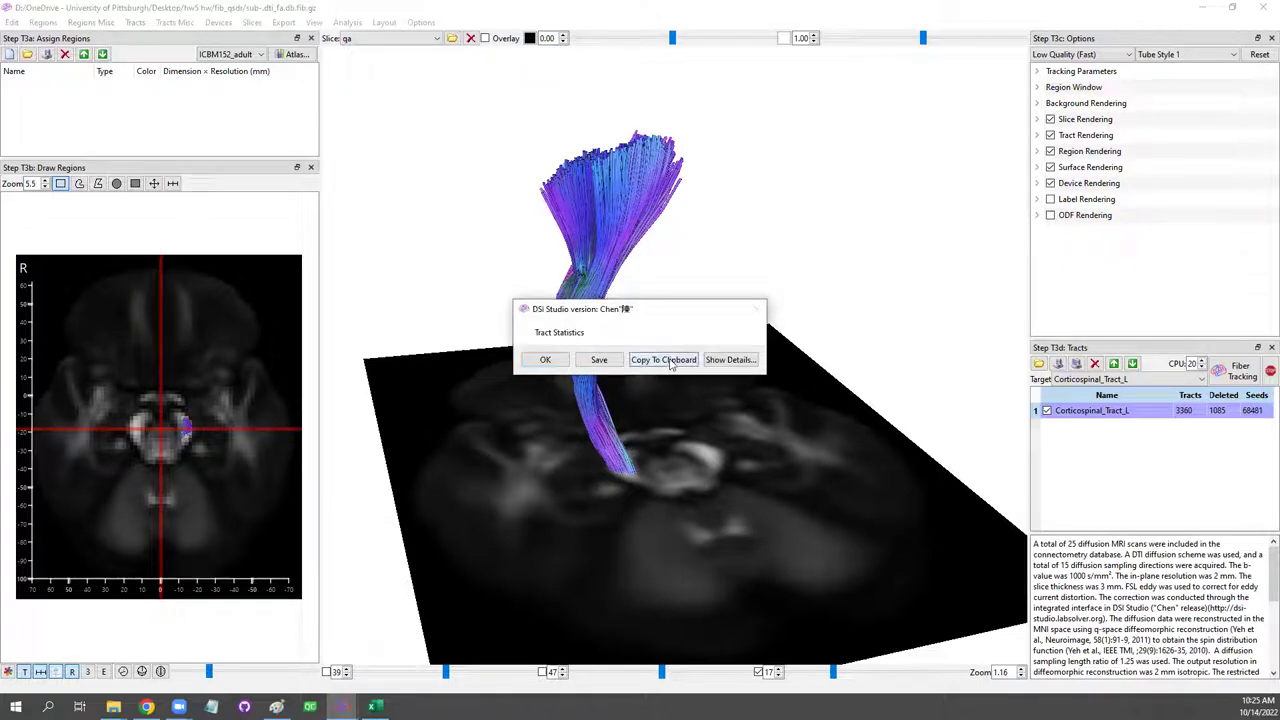
{"action": "left_click", "coordinate": [545, 360]}
Switch to the Excel workbook and paste the tract statistics starting at cell D1.
{"action": "key", "text": "alt+Tab"}
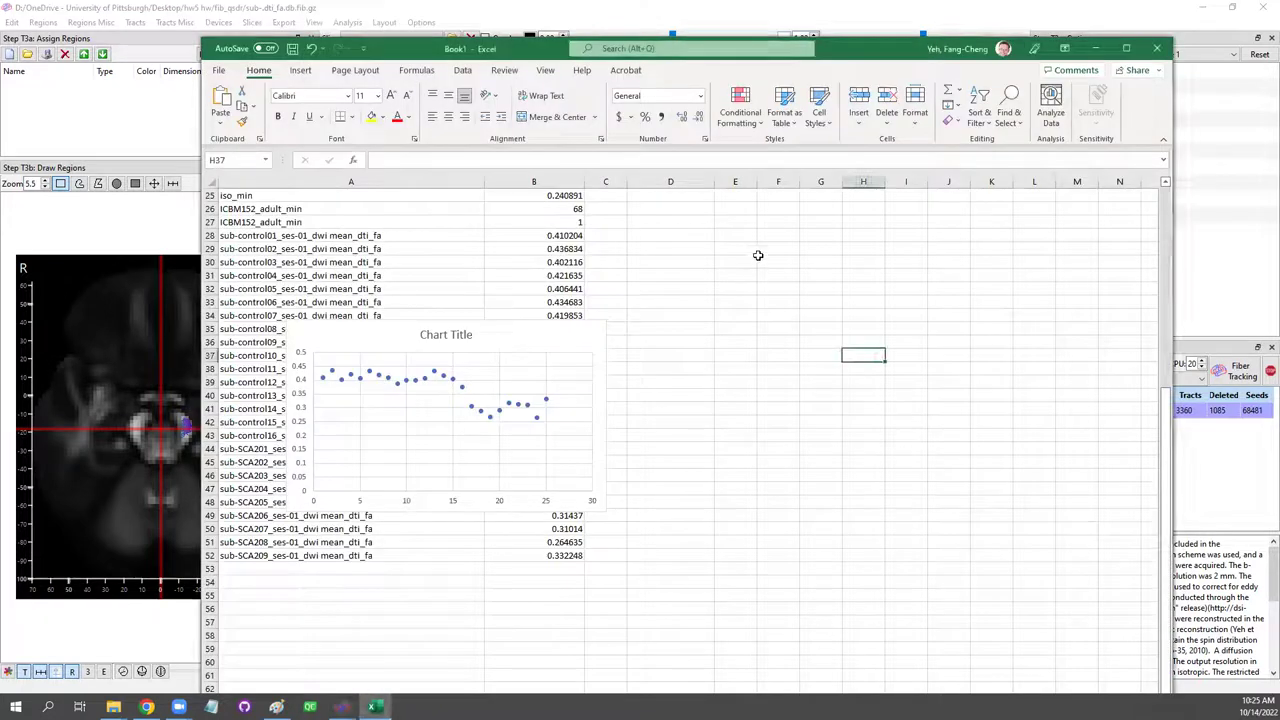
{"action": "left_click", "coordinate": [680, 194]}
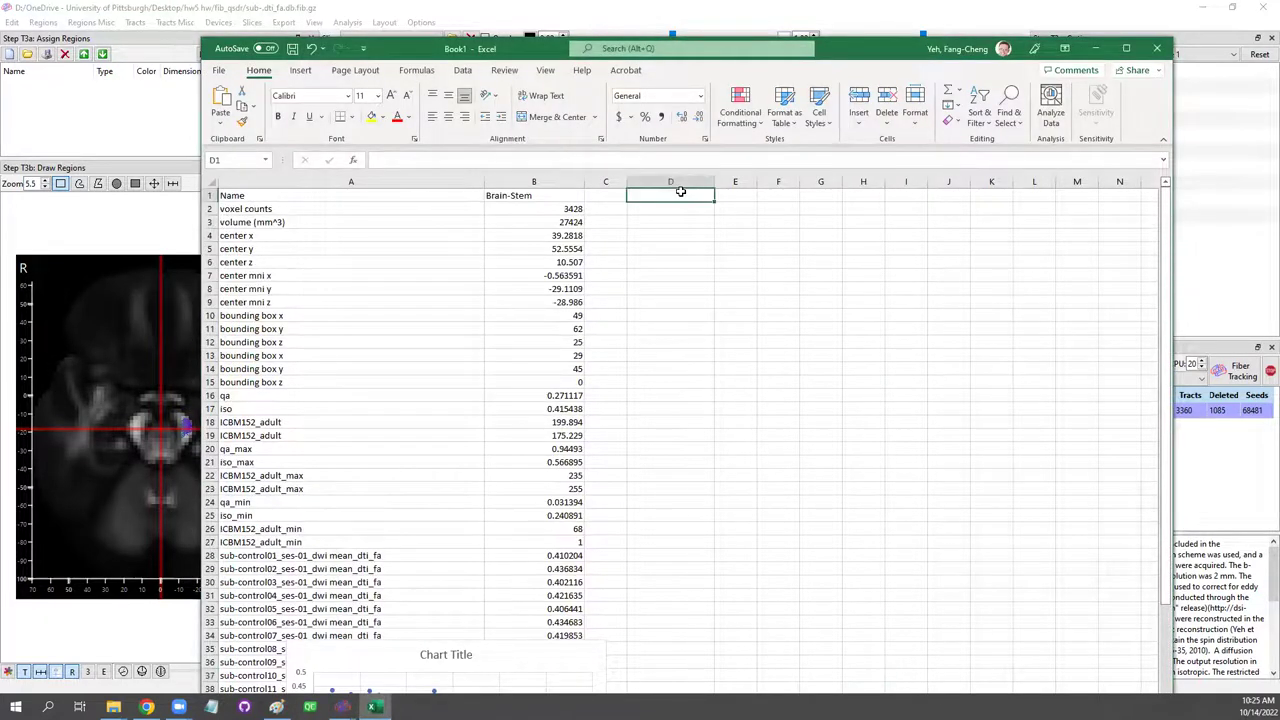
{"action": "key", "text": "ctrl+v"}
Widen columns D and E so the tract statistic names, including the subjects' mean_dti_fa labels, fit fully.
{"action": "double_click", "coordinate": [757, 181]}
{"action": "scroll", "coordinate": [940, 299], "scroll_direction": "down", "scroll_amount": 3}
{"action": "scroll", "coordinate": [797, 263], "scroll_direction": "up", "scroll_amount": 3}
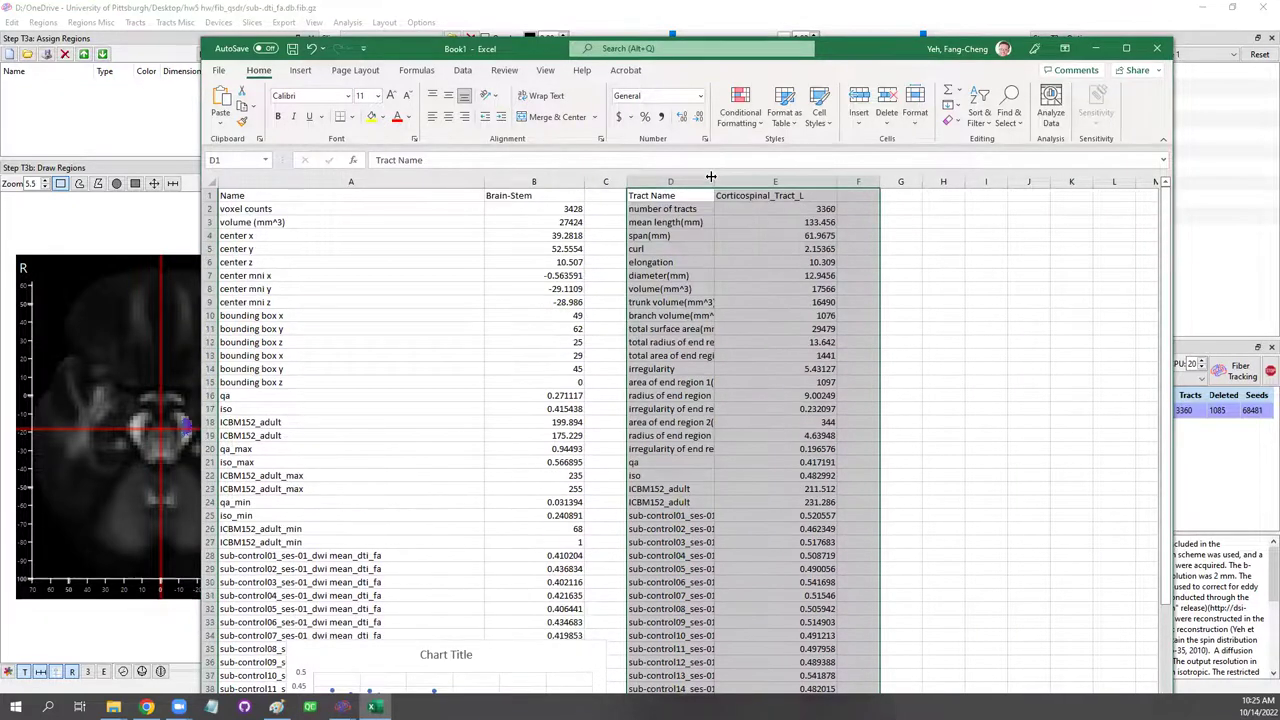
{"action": "double_click", "coordinate": [714, 181]}
{"action": "left_click", "coordinate": [808, 249]}
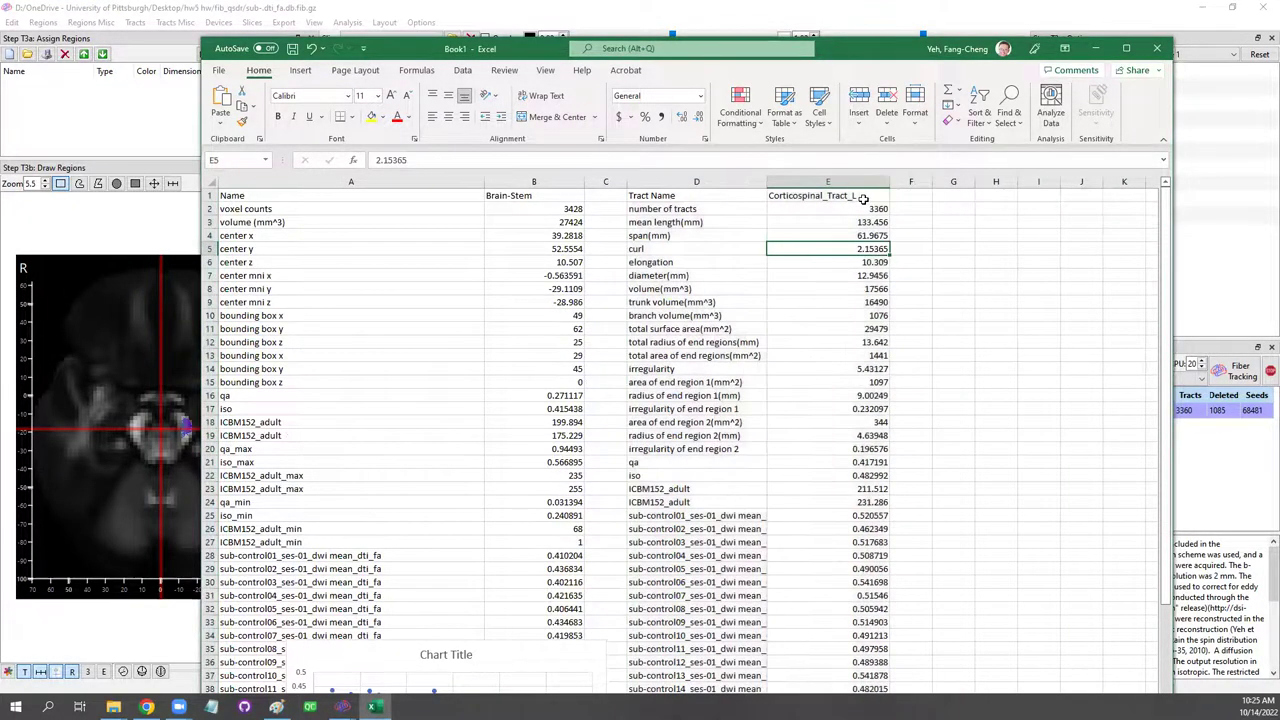
{"action": "scroll", "coordinate": [920, 294], "scroll_direction": "down", "scroll_amount": 6}
{"action": "scroll", "coordinate": [920, 294], "scroll_direction": "down", "scroll_amount": 1}
{"action": "left_click_drag", "start_coordinate": [768, 181], "coordinate": [815, 178]}
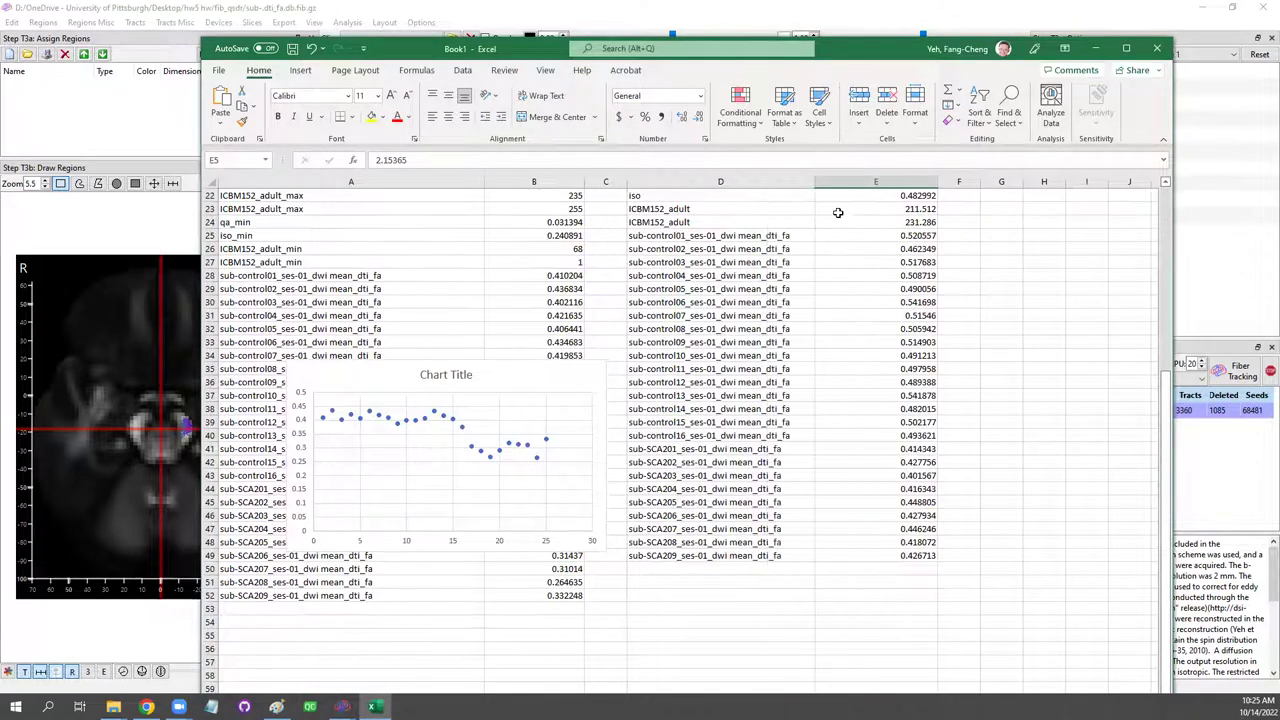
Insert a scatter chart of the subjects' tract mean dti_fa values from the range D25:E49.
{"action": "left_click", "coordinate": [787, 236]}
{"action": "left_click_drag", "start_coordinate": [839, 359], "coordinate": [875, 552]}
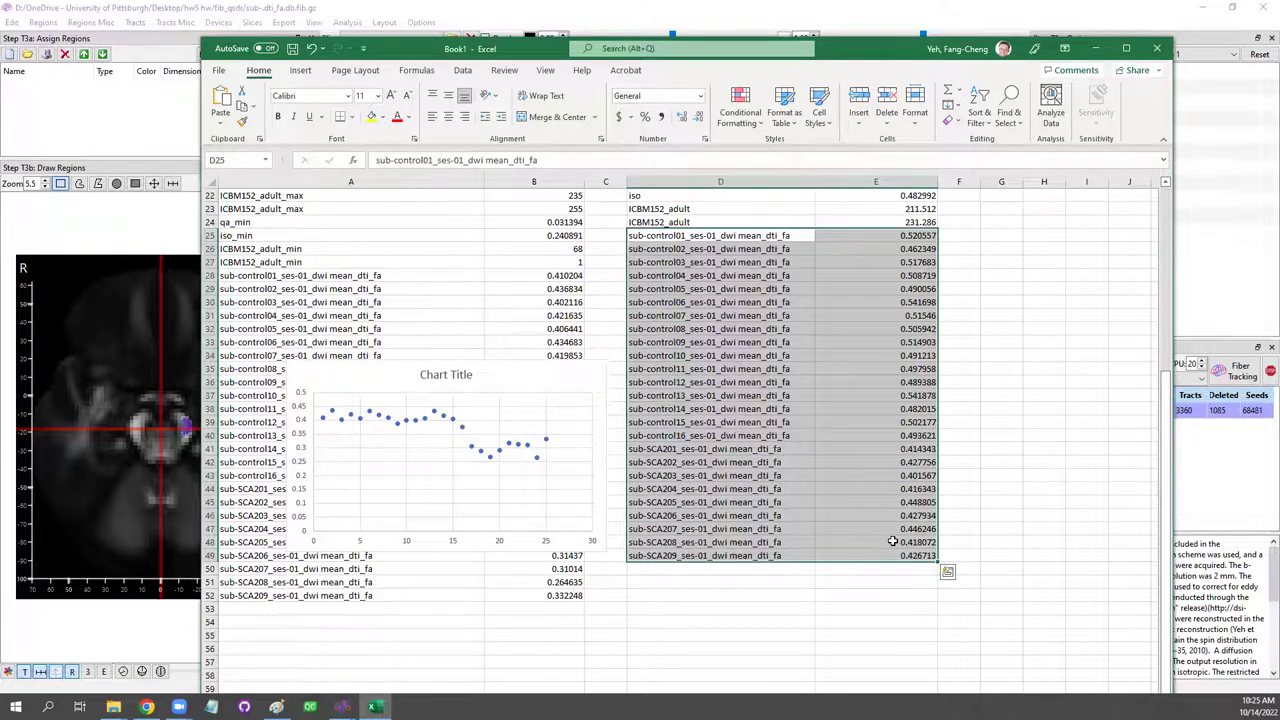
{"action": "left_click", "coordinate": [300, 70]}
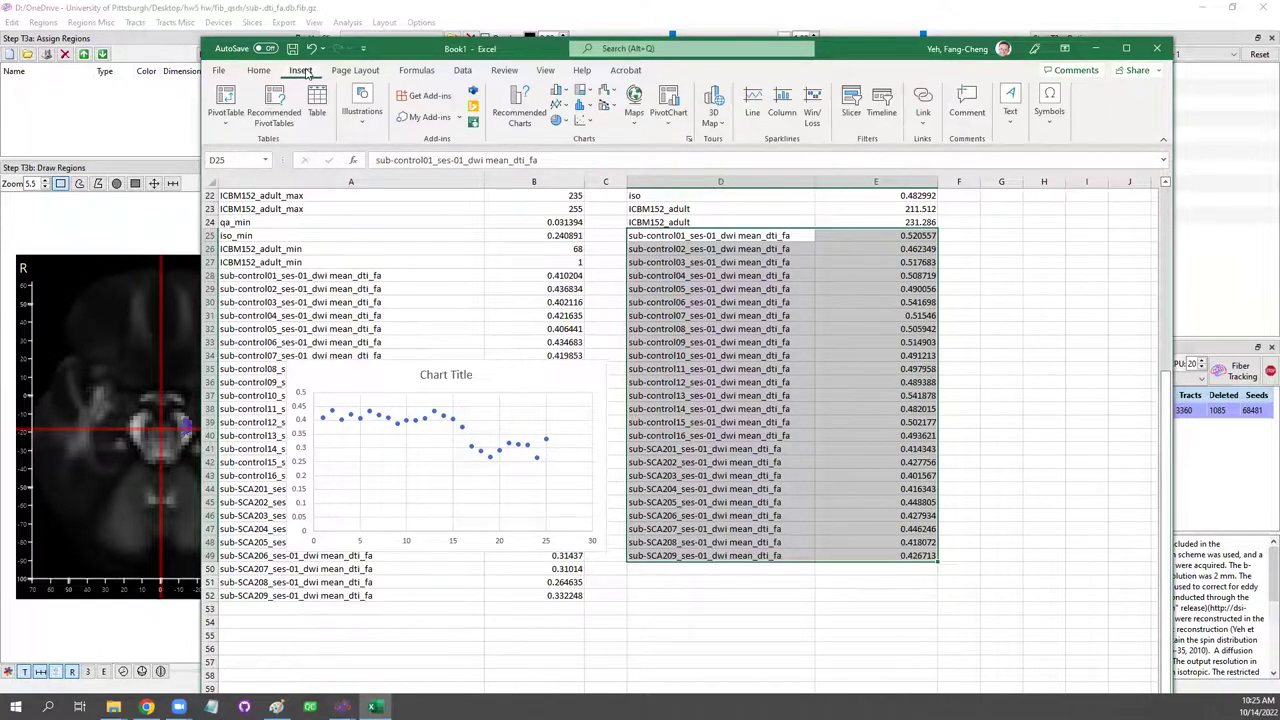
{"action": "left_click", "coordinate": [581, 121]}
{"action": "left_click", "coordinate": [590, 168]}
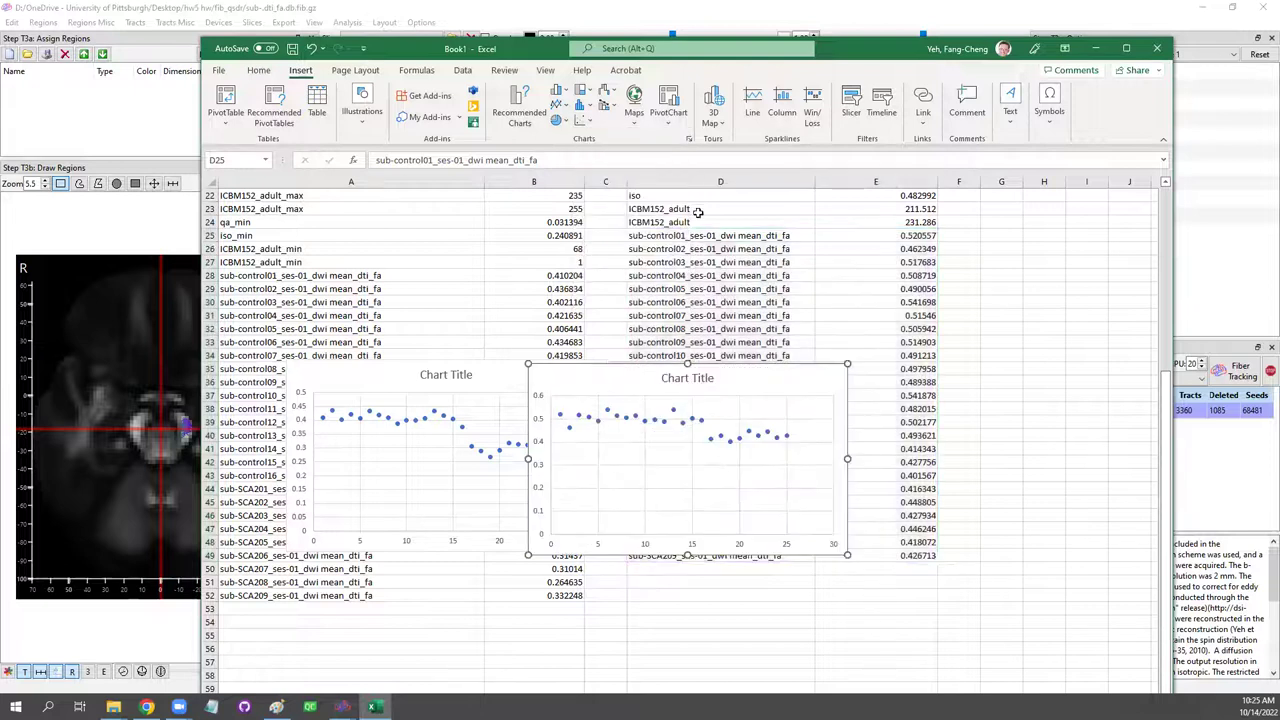
Move the tract scatter chart beside the brainstem chart, make it taller, and select its data series.
{"action": "left_click_drag", "start_coordinate": [794, 390], "coordinate": [950, 390]}
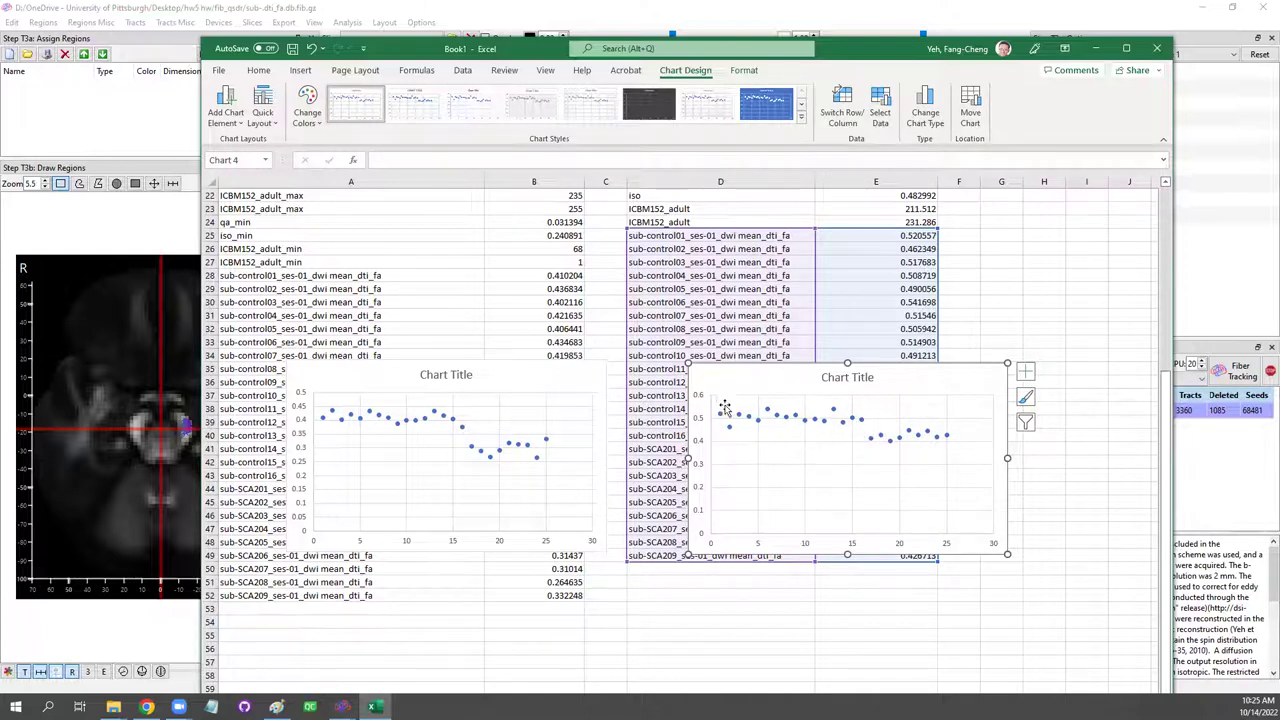
{"action": "left_click_drag", "start_coordinate": [847, 362], "coordinate": [931, 352]}
{"action": "left_click_drag", "start_coordinate": [847, 556], "coordinate": [851, 604]}
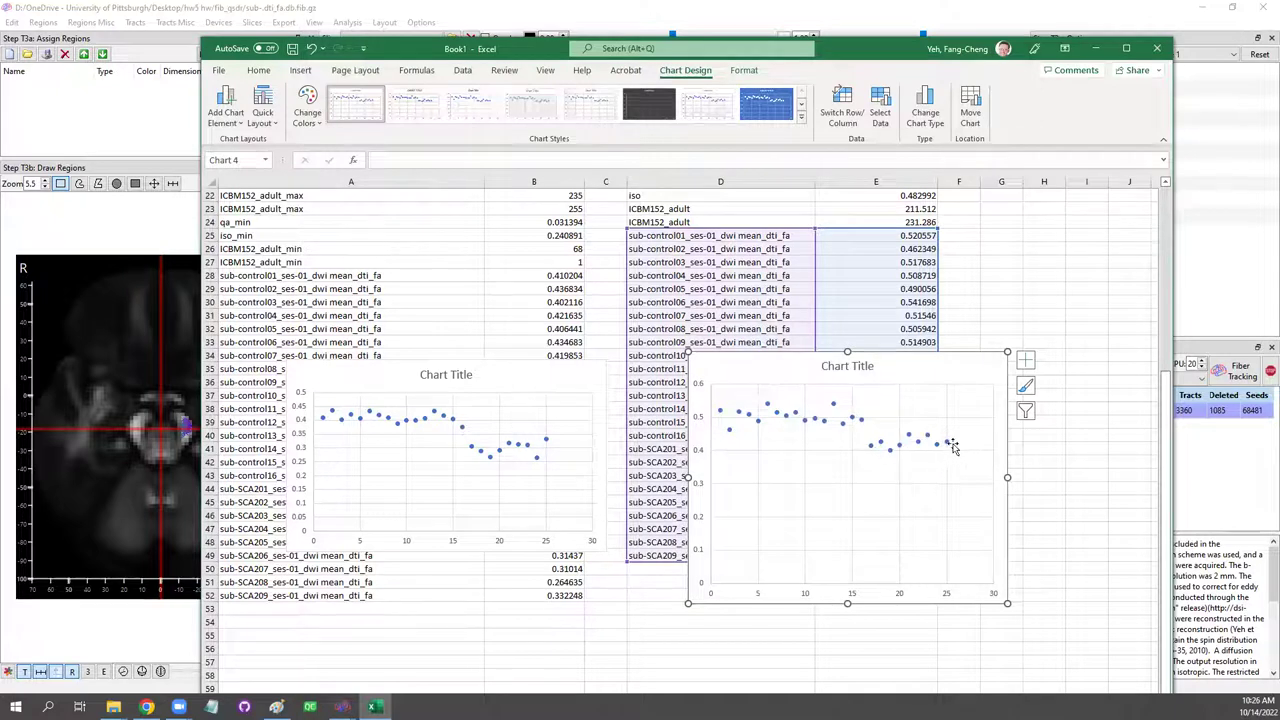
{"action": "left_click", "coordinate": [834, 406]}
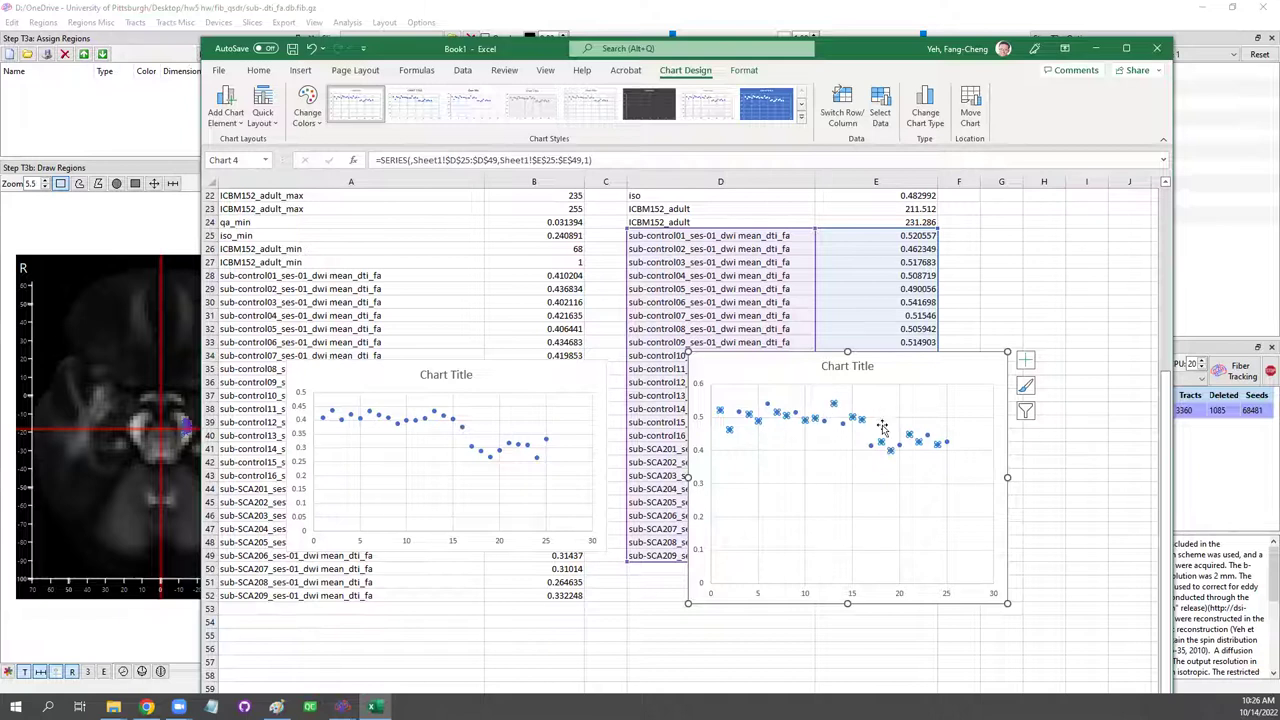
Return to the DSI Studio tracking window and examine the left corticospinal tract above and below the axial slice.
{"action": "left_click", "coordinate": [493, 7]}
{"action": "left_click_drag", "start_coordinate": [697, 283], "coordinate": [686, 591]}
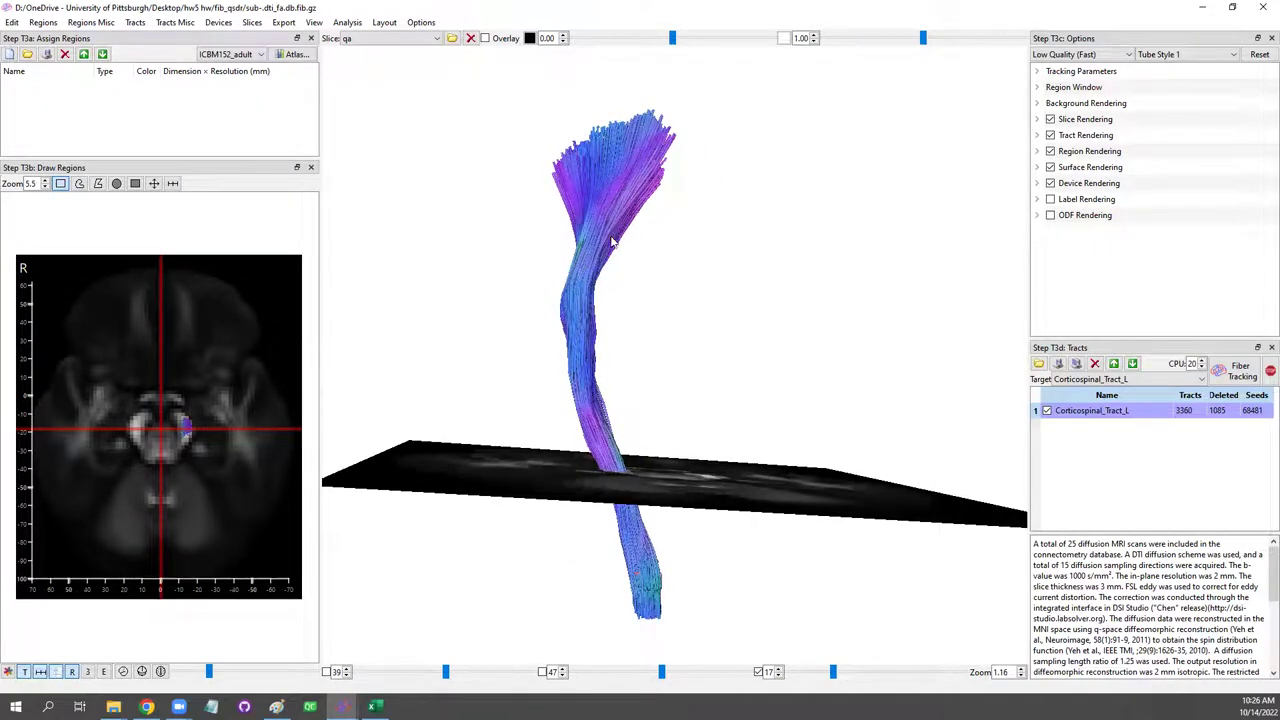
{"action": "left_click_drag", "start_coordinate": [616, 468], "coordinate": [729, 439]}
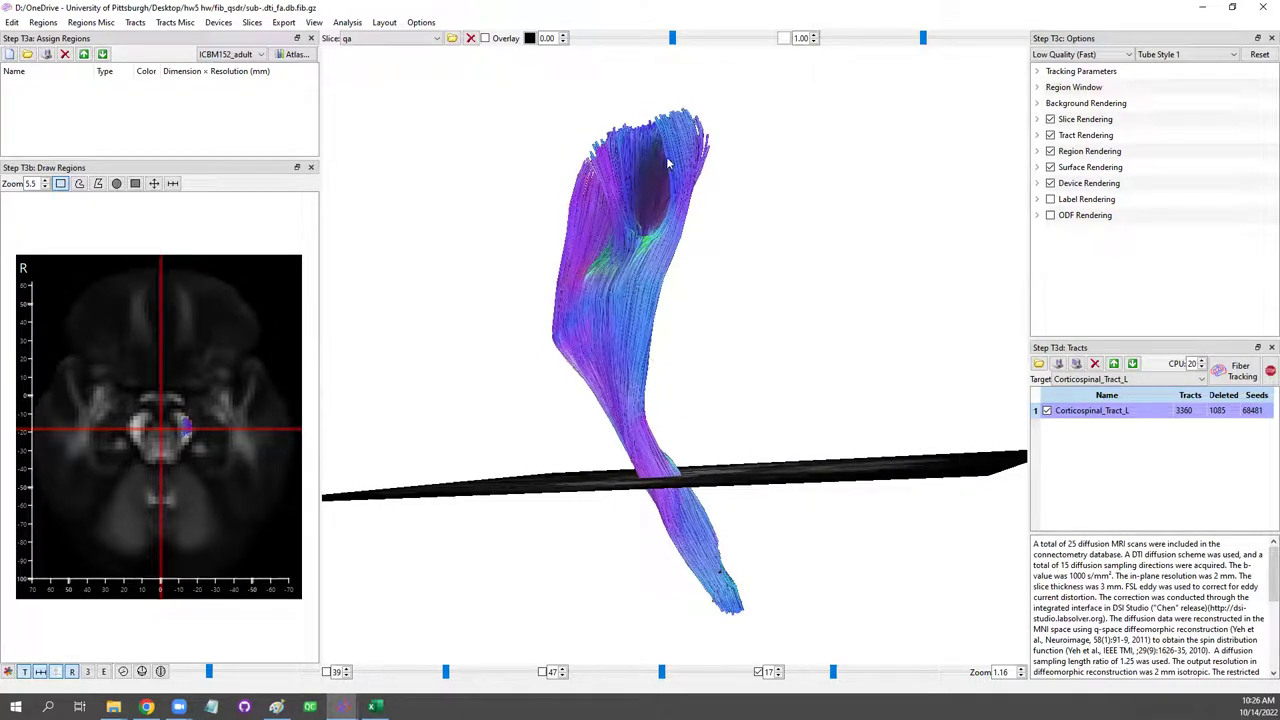
Return to the Excel workbook, shift the tract scatter chart slightly upward, and examine its data points against the brainstem chart.
{"action": "left_click_drag", "start_coordinate": [781, 321], "coordinate": [727, 530]}
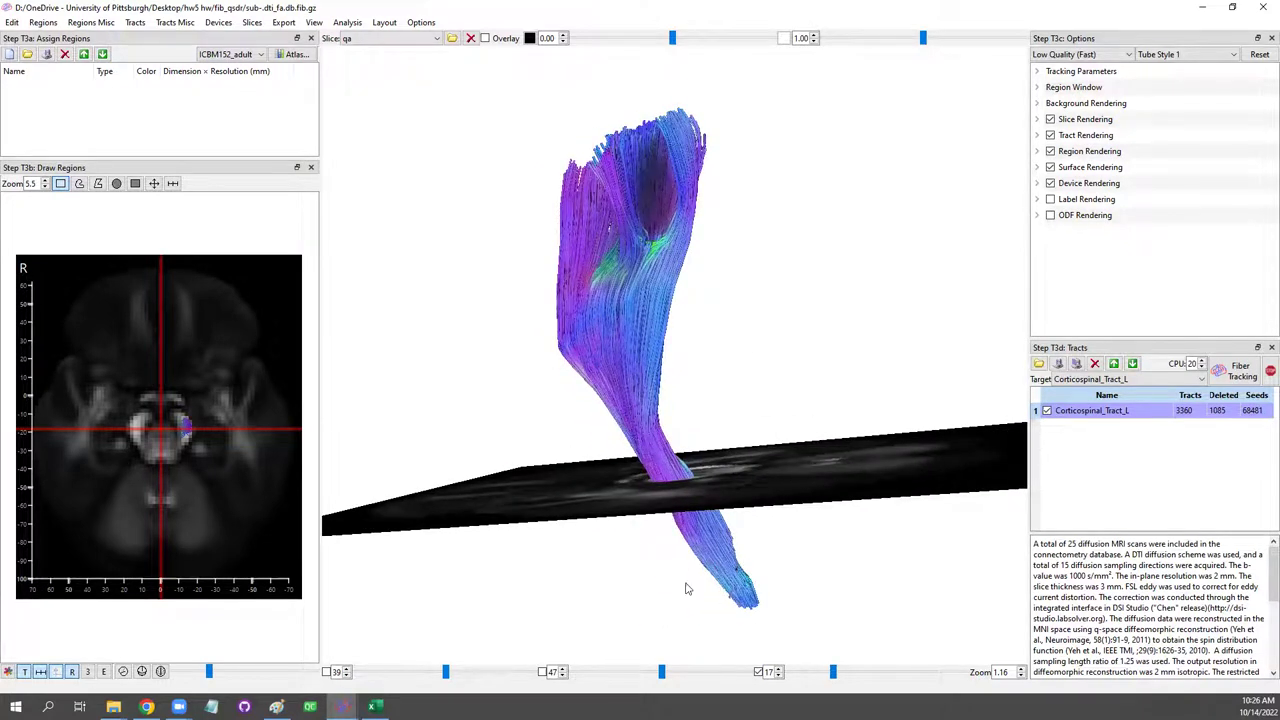
{"action": "left_click", "coordinate": [372, 706]}
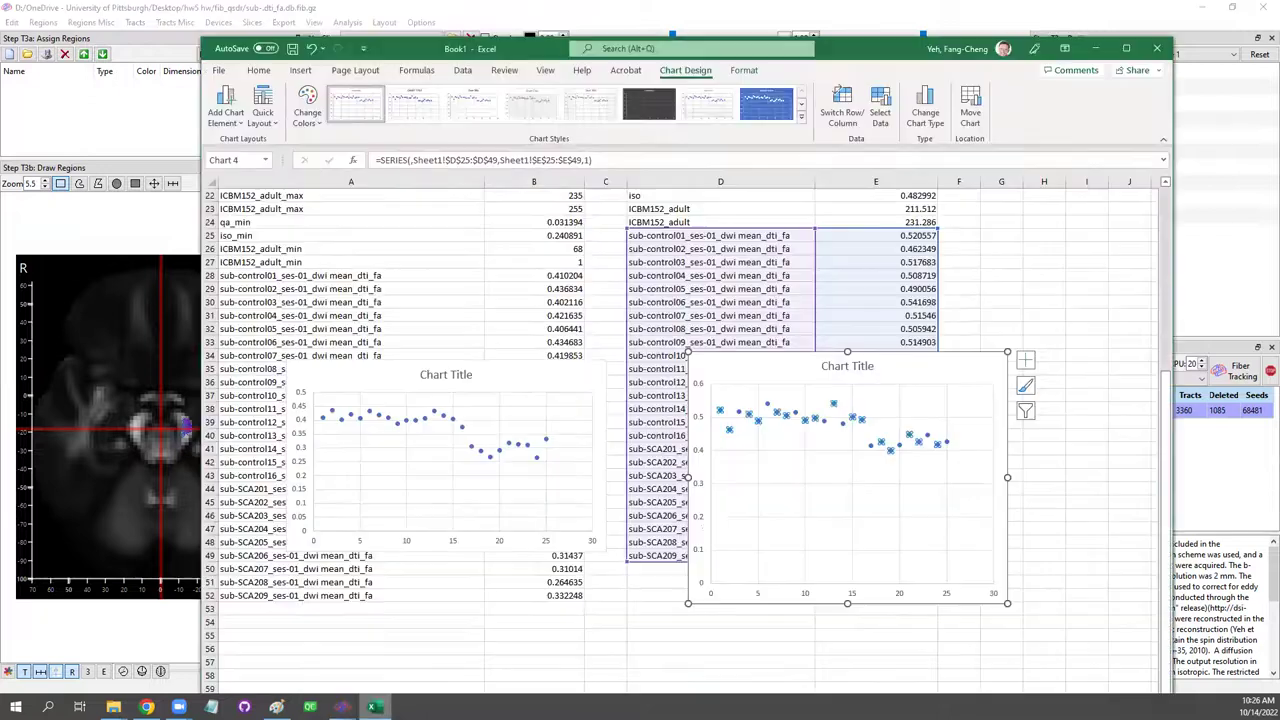
{"action": "left_click_drag", "start_coordinate": [900, 366], "coordinate": [896, 355]}
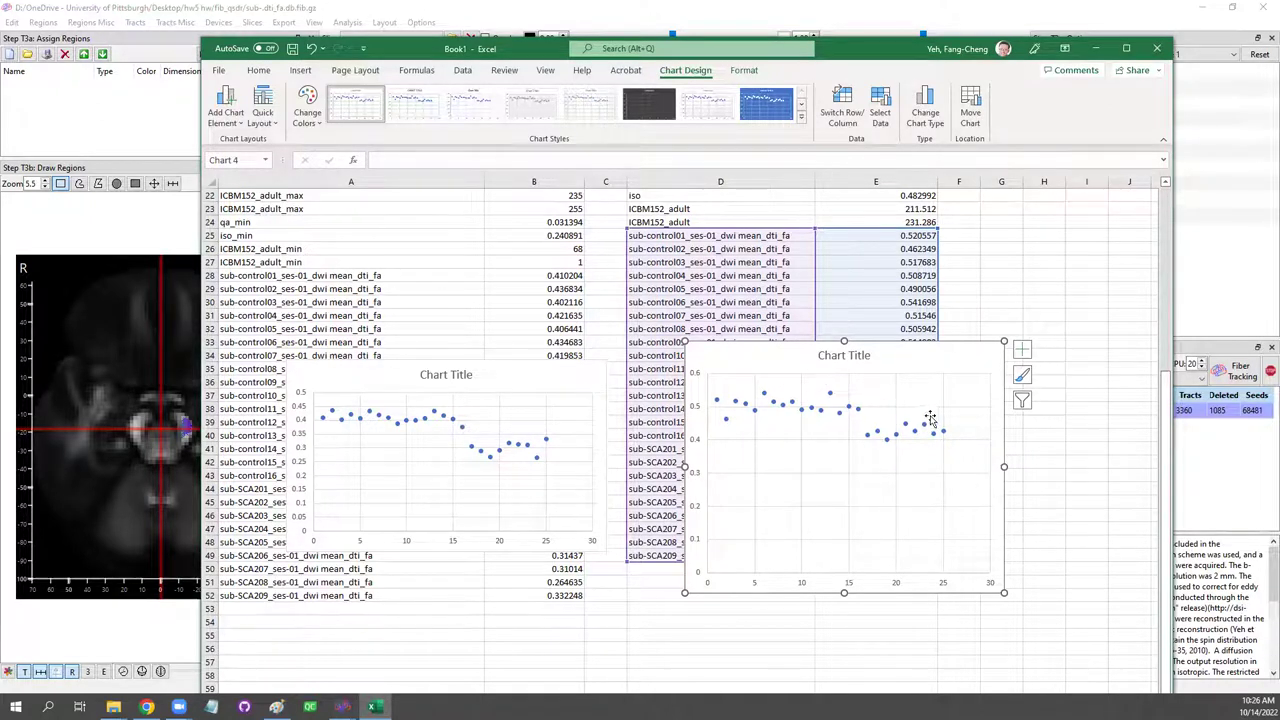
{"action": "left_click", "coordinate": [830, 395]}
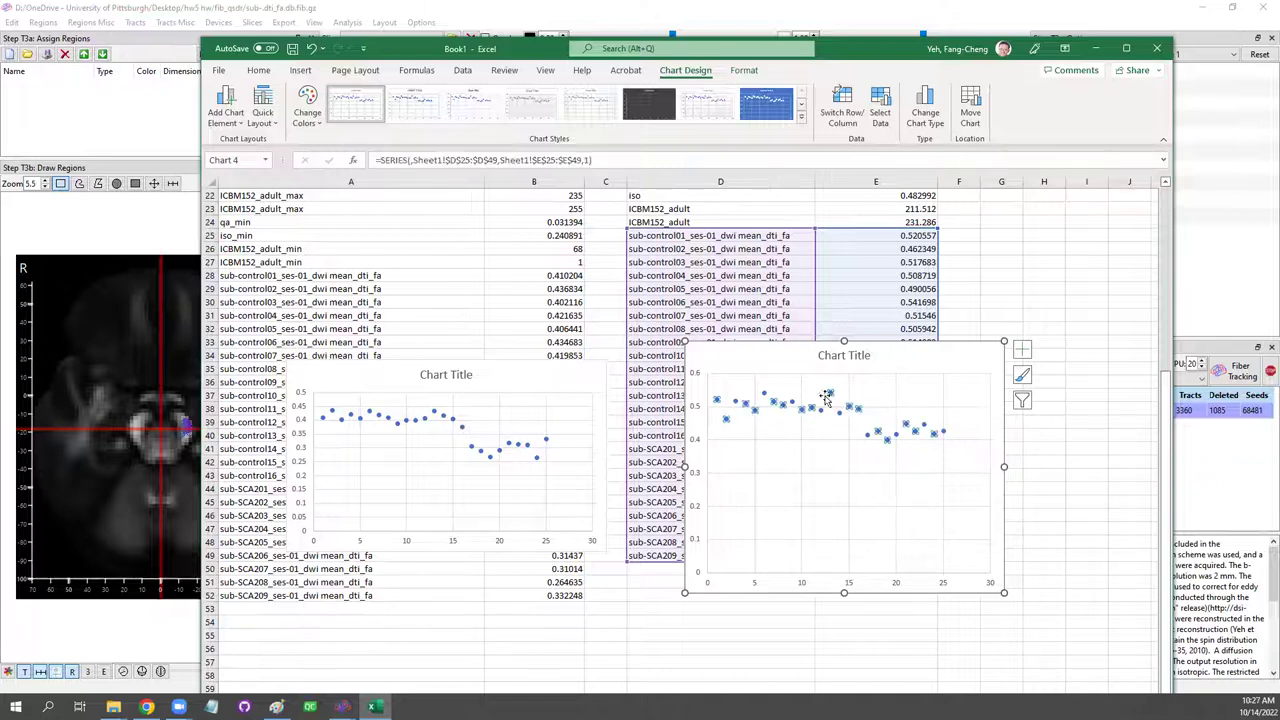
{"action": "left_click", "coordinate": [768, 433]}
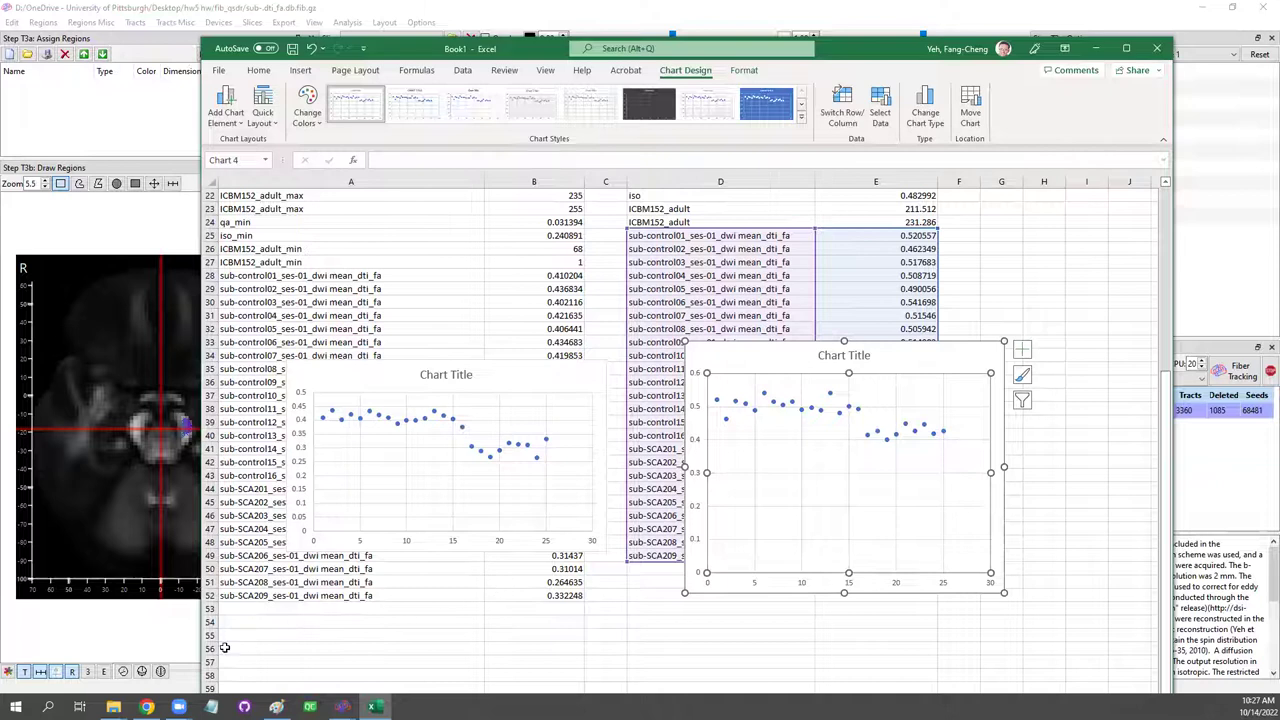
Switch to Chrome and open the WK6 Differential Tractography page at its Diffusion MRI analysis methods flowchart.
{"action": "left_click", "coordinate": [147, 706]}
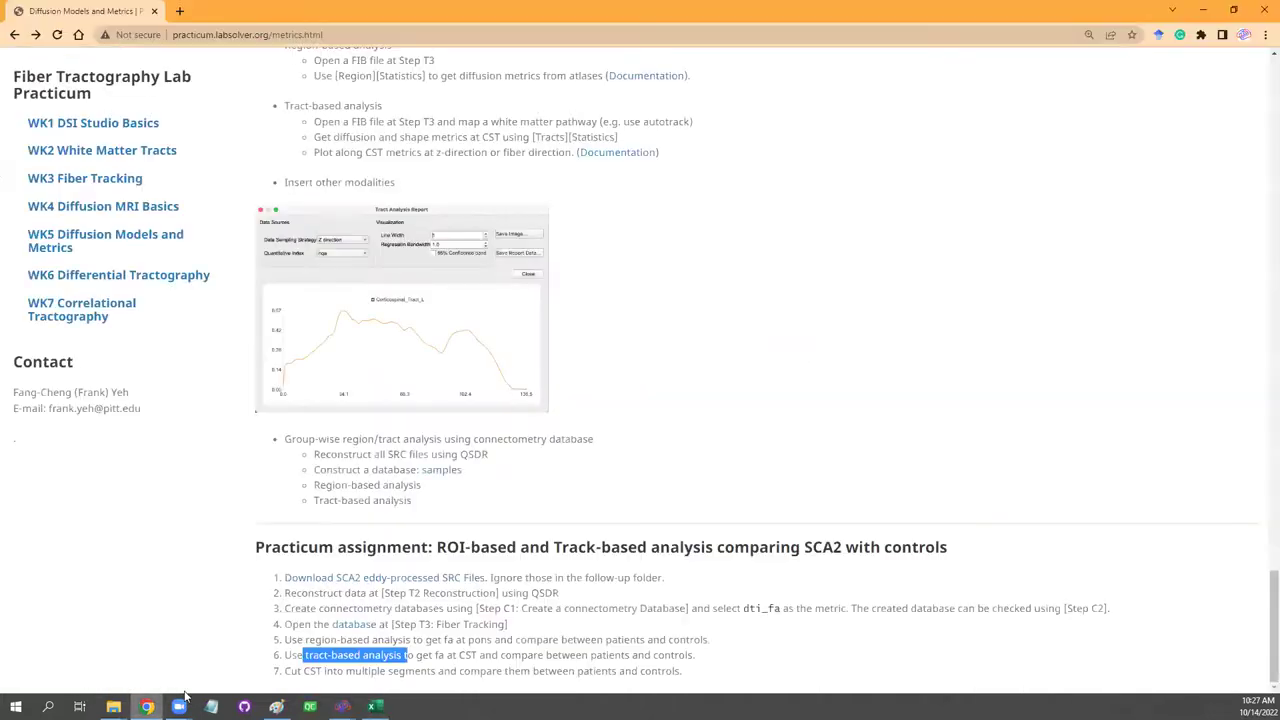
{"action": "left_click", "coordinate": [189, 276]}
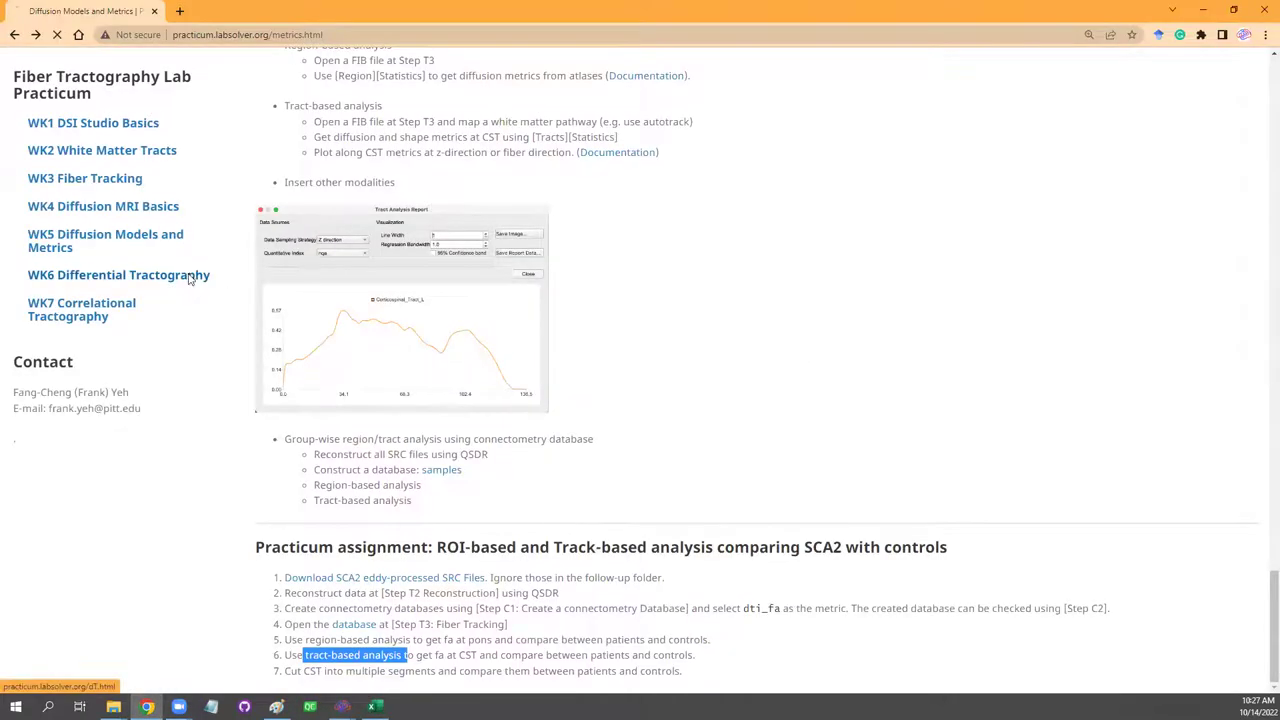
{"action": "scroll", "coordinate": [558, 422], "scroll_direction": "down", "scroll_amount": 2}
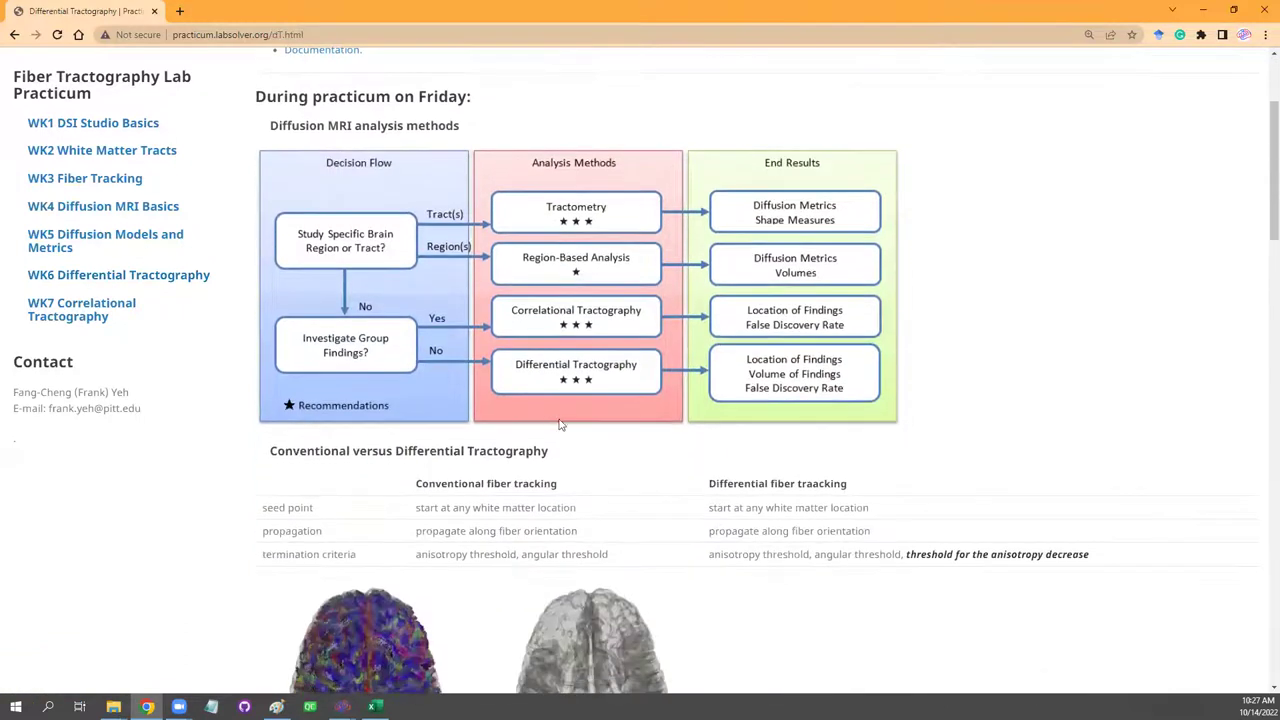
{"action": "scroll", "coordinate": [440, 268], "scroll_direction": "up", "scroll_amount": 2}
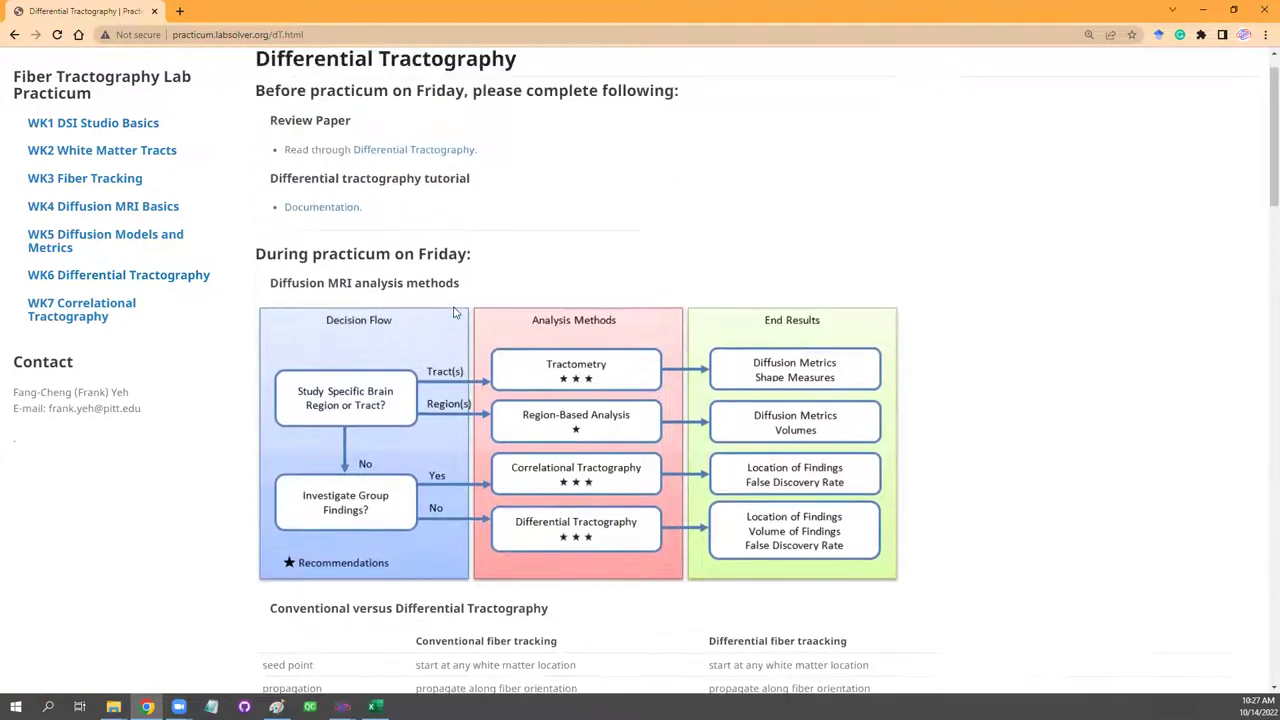
{"action": "scroll", "coordinate": [686, 387], "scroll_direction": "down", "scroll_amount": 2}
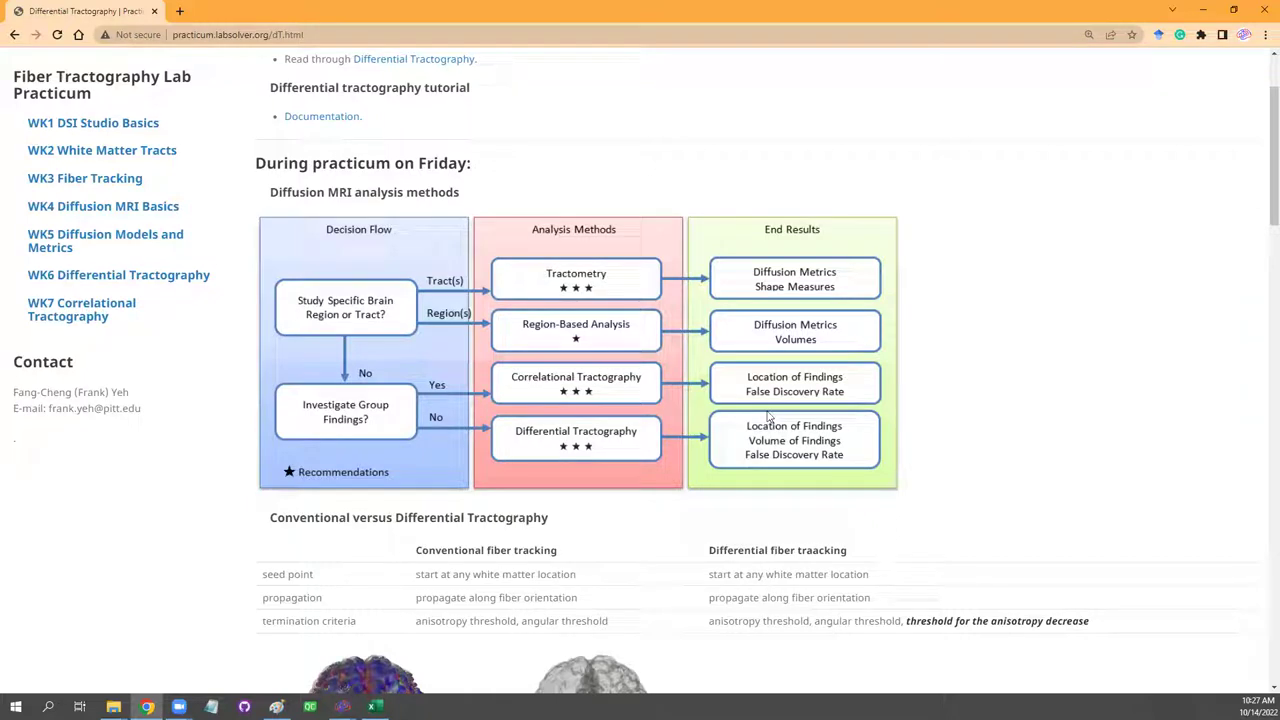
Highlight the whole Conventional versus Differential Tractography table, covering seed point, propagation and termination criteria.
{"action": "scroll", "coordinate": [769, 418], "scroll_direction": "down", "scroll_amount": 1}
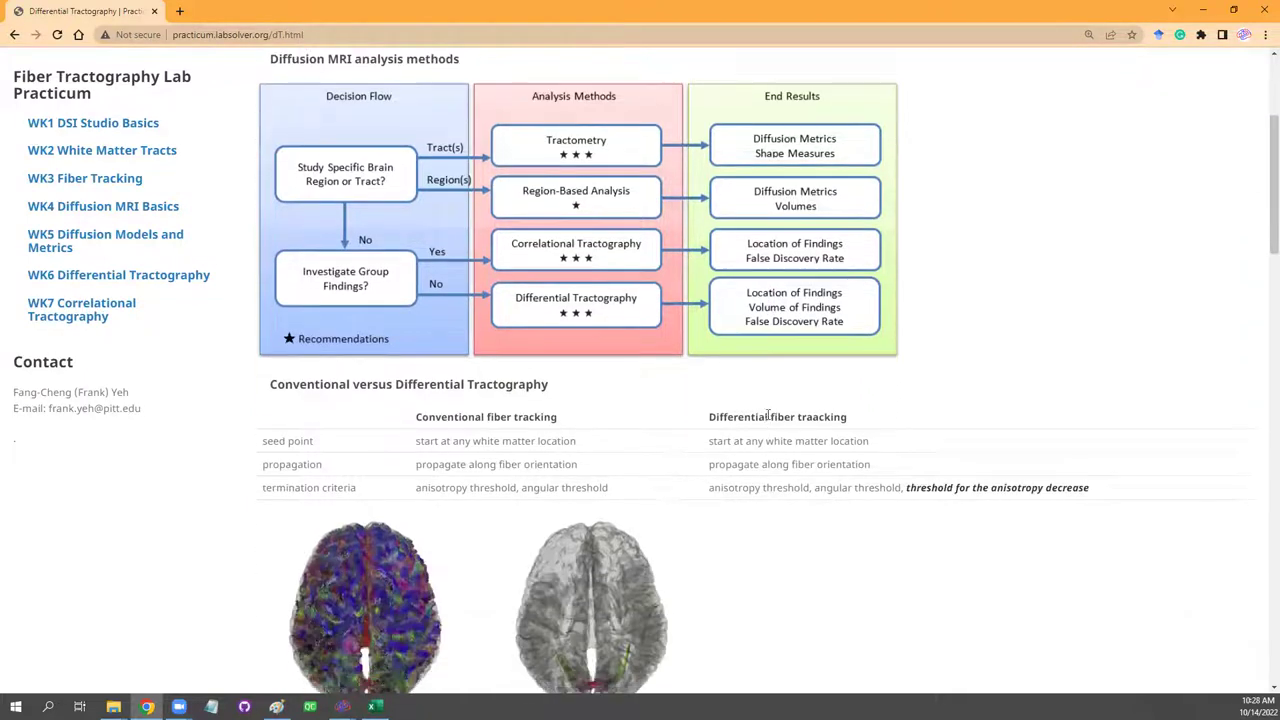
{"action": "scroll", "coordinate": [769, 418], "scroll_direction": "down", "scroll_amount": 1}
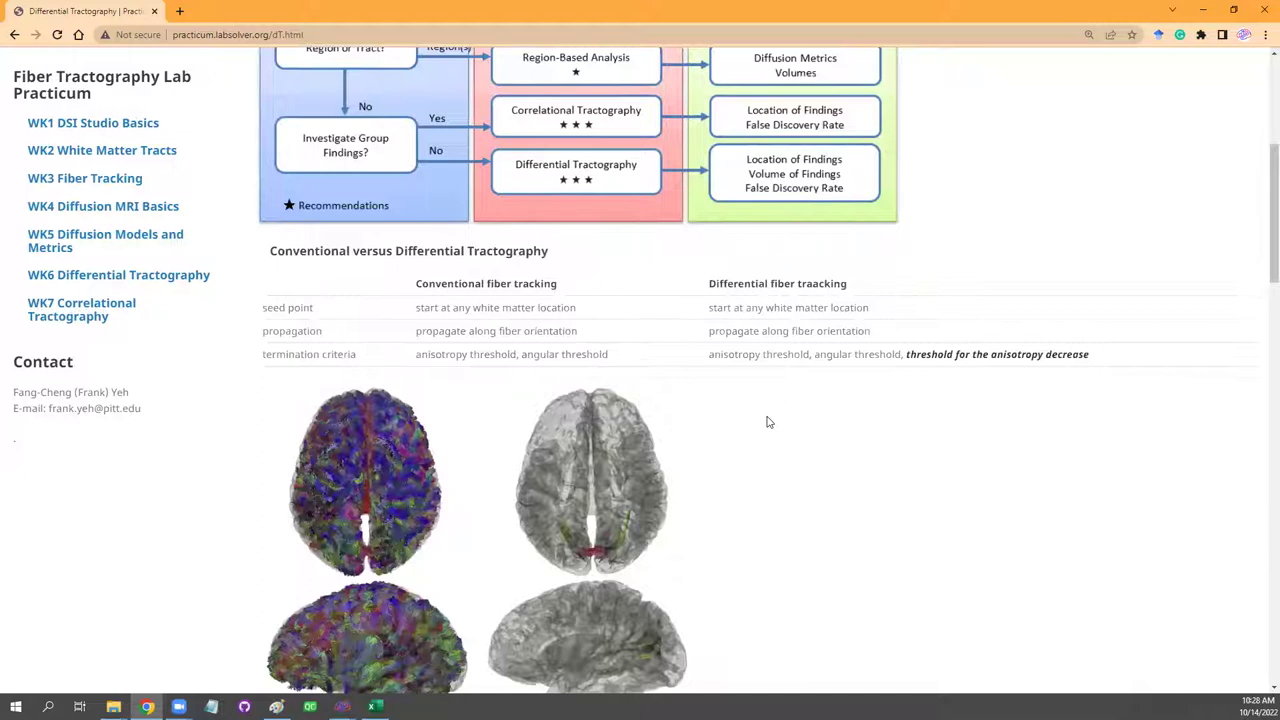
{"action": "scroll", "coordinate": [787, 446], "scroll_direction": "down", "scroll_amount": 2}
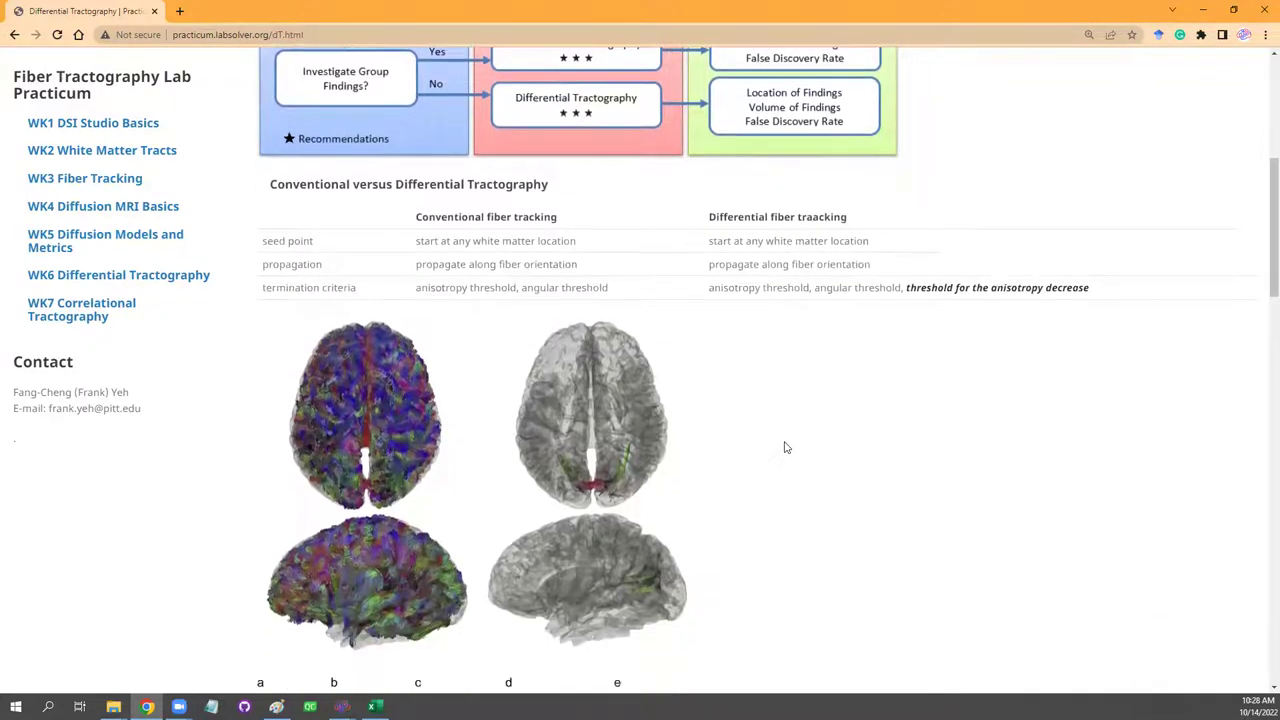
{"action": "scroll", "coordinate": [787, 446], "scroll_direction": "up", "scroll_amount": 1}
{"action": "left_click_drag", "start_coordinate": [417, 216], "coordinate": [1130, 303]}
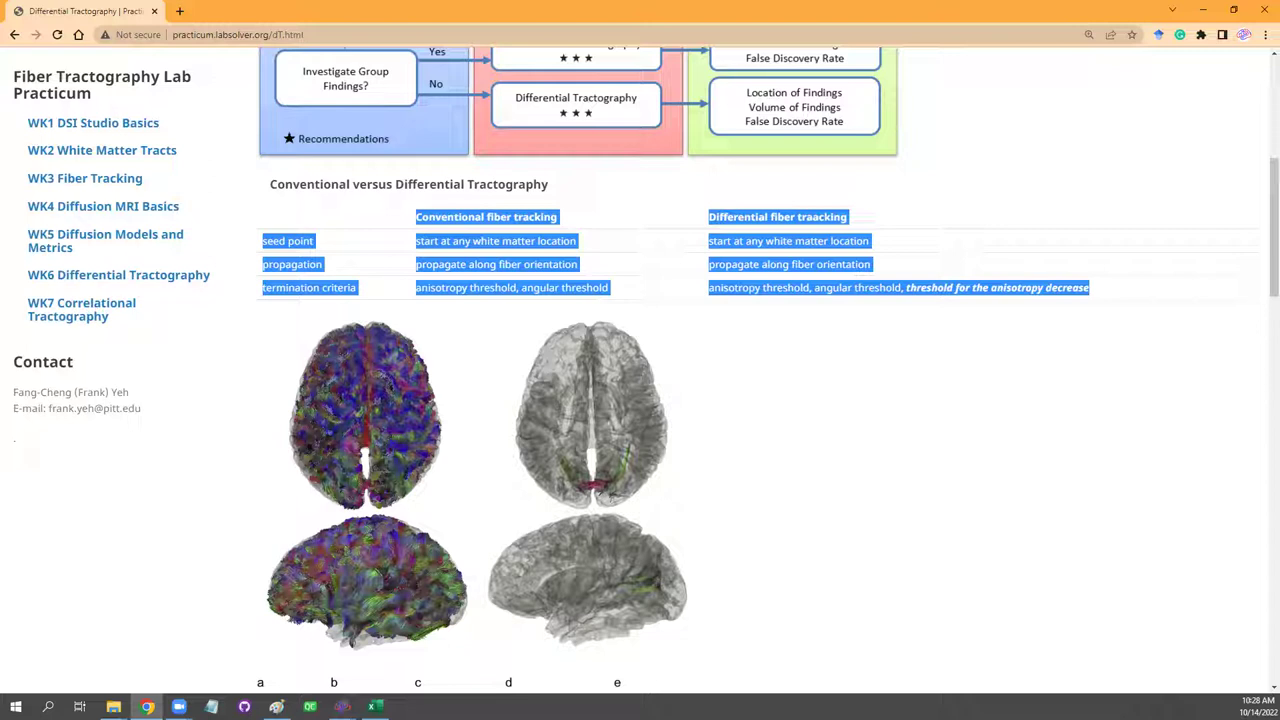
Switch to the DSI Studio tracking window, hide the axial slice, and cut the left corticospinal tract across its narrow lower part.
{"action": "mouse_move", "coordinate": [342, 706]}
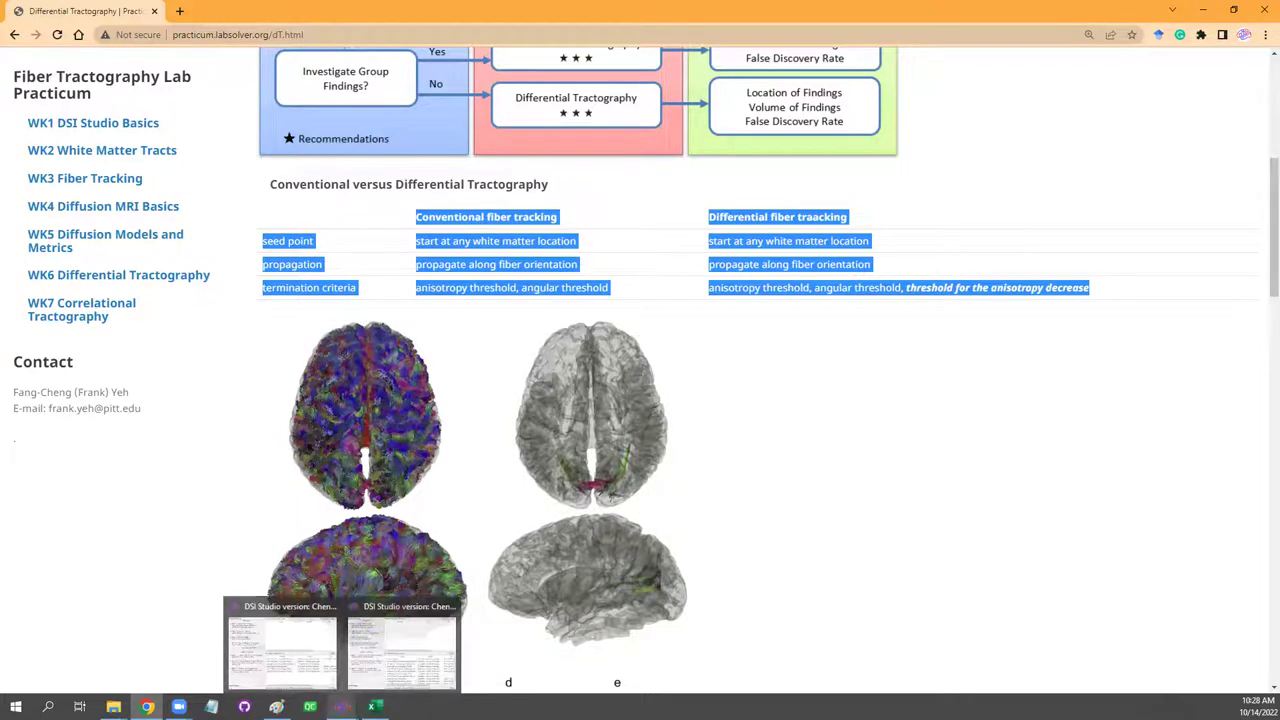
{"action": "left_click", "coordinate": [415, 663]}
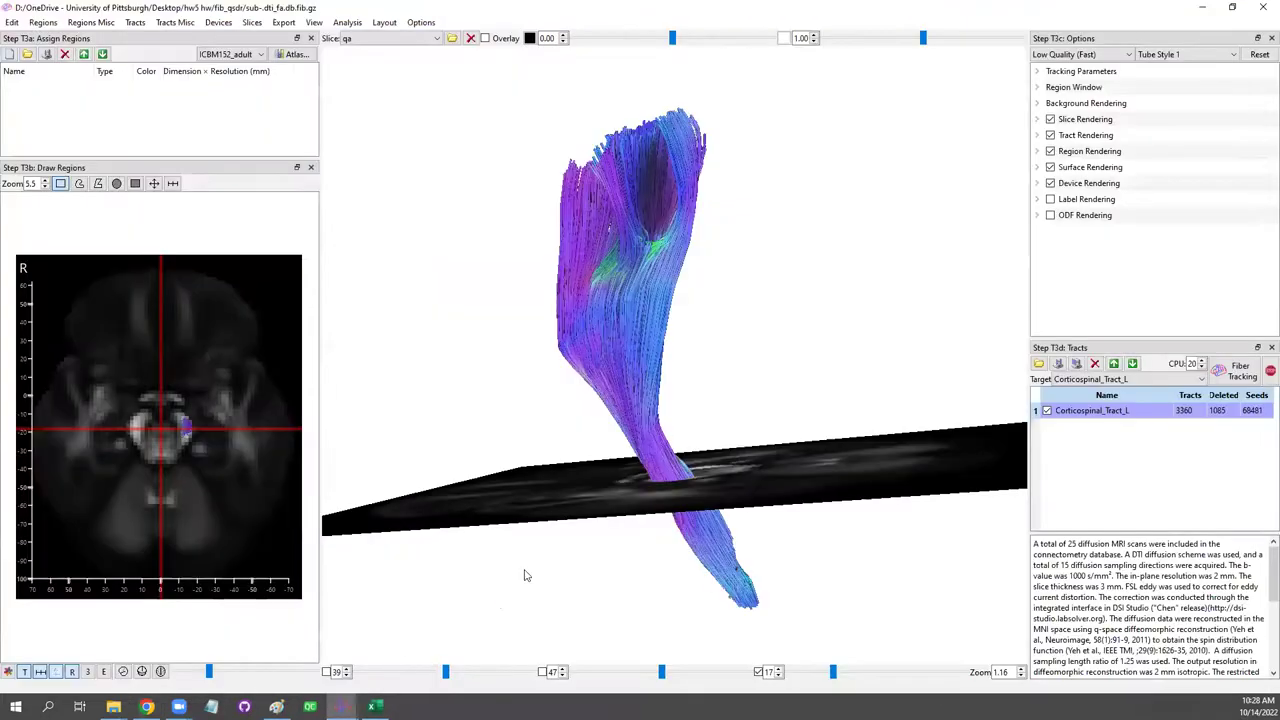
{"action": "left_click_drag", "start_coordinate": [463, 567], "coordinate": [689, 434]}
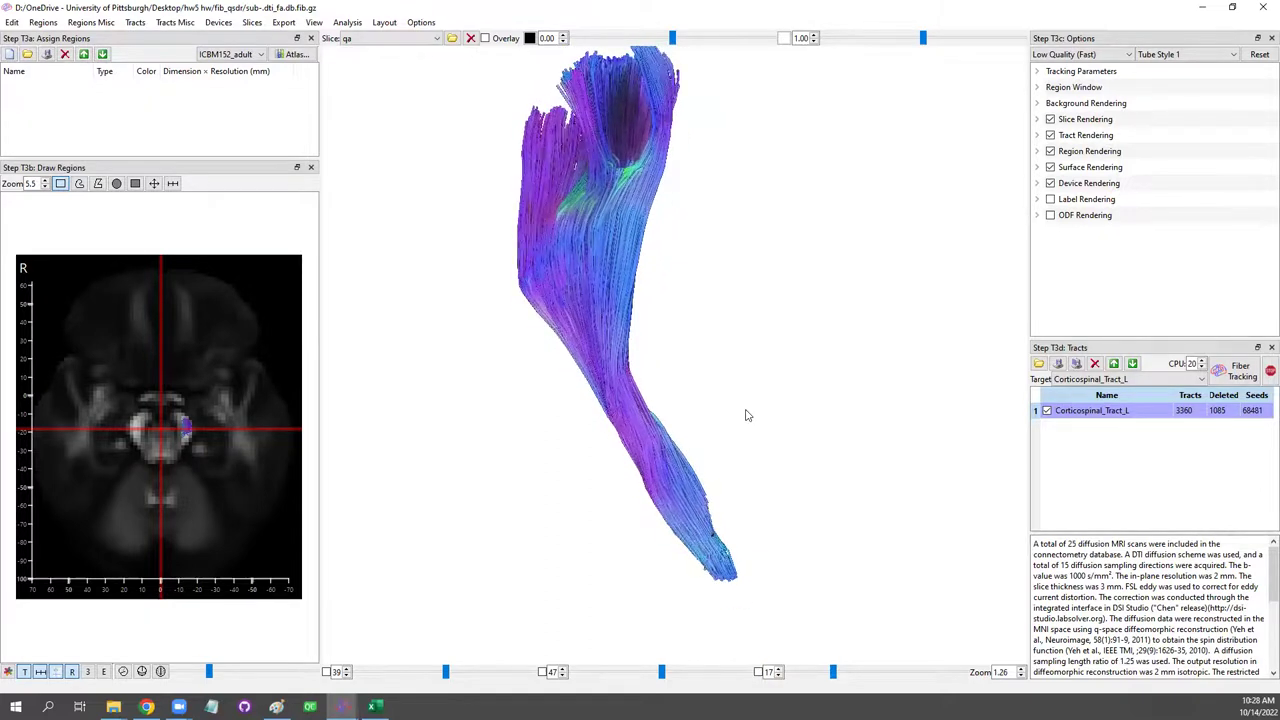
{"action": "left_click", "coordinate": [9, 23]}
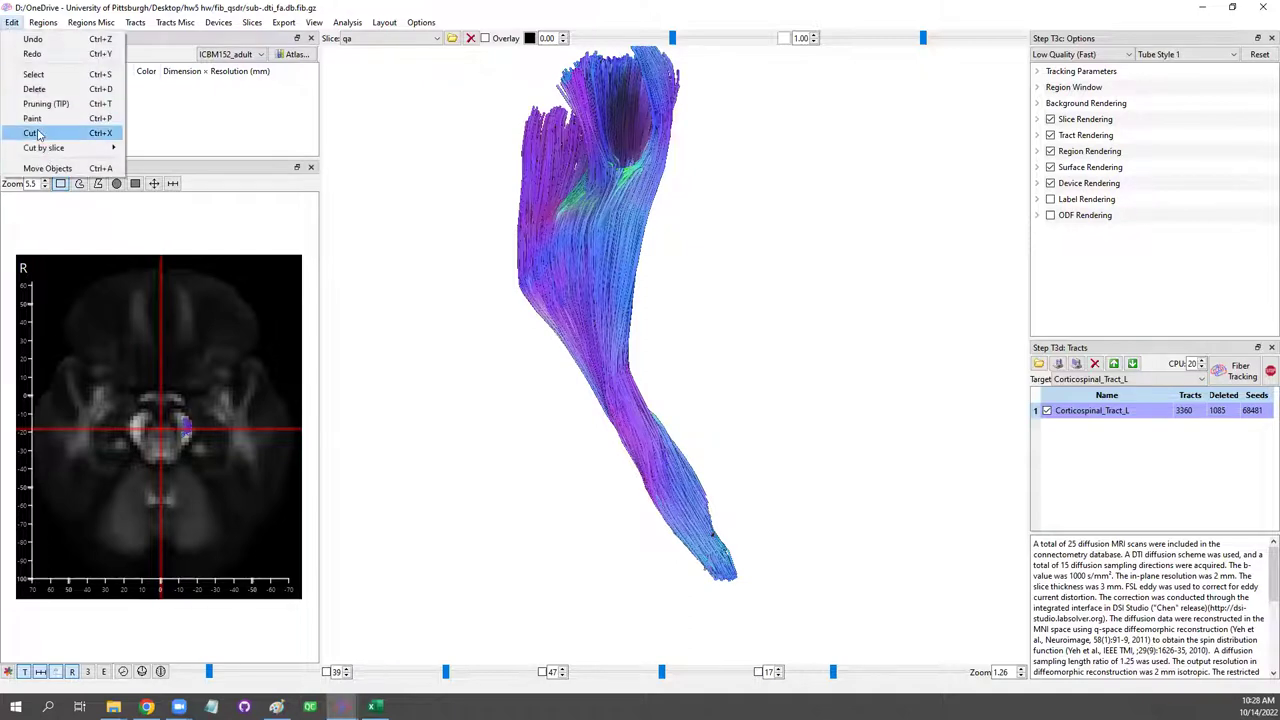
{"action": "left_click", "coordinate": [602, 390]}
{"action": "mouse_move", "coordinate": [602, 390]}
{"action": "left_mouse_down"}
{"action": "mouse_move", "coordinate": [622, 442]}
{"action": "mouse_move", "coordinate": [714, 411]}
{"action": "left_mouse_up"}
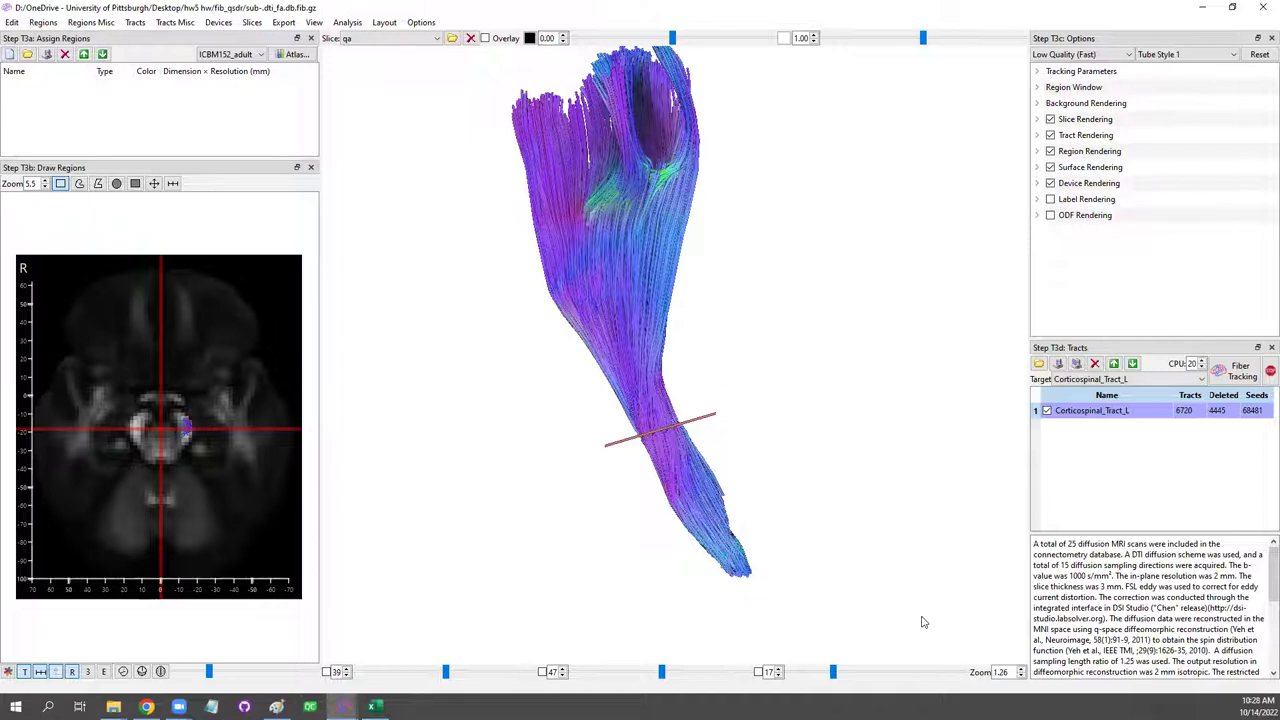
Try isolating the lower segment of the cut left corticospinal tract by removing the upper segment.
{"action": "left_click", "coordinate": [648, 430]}
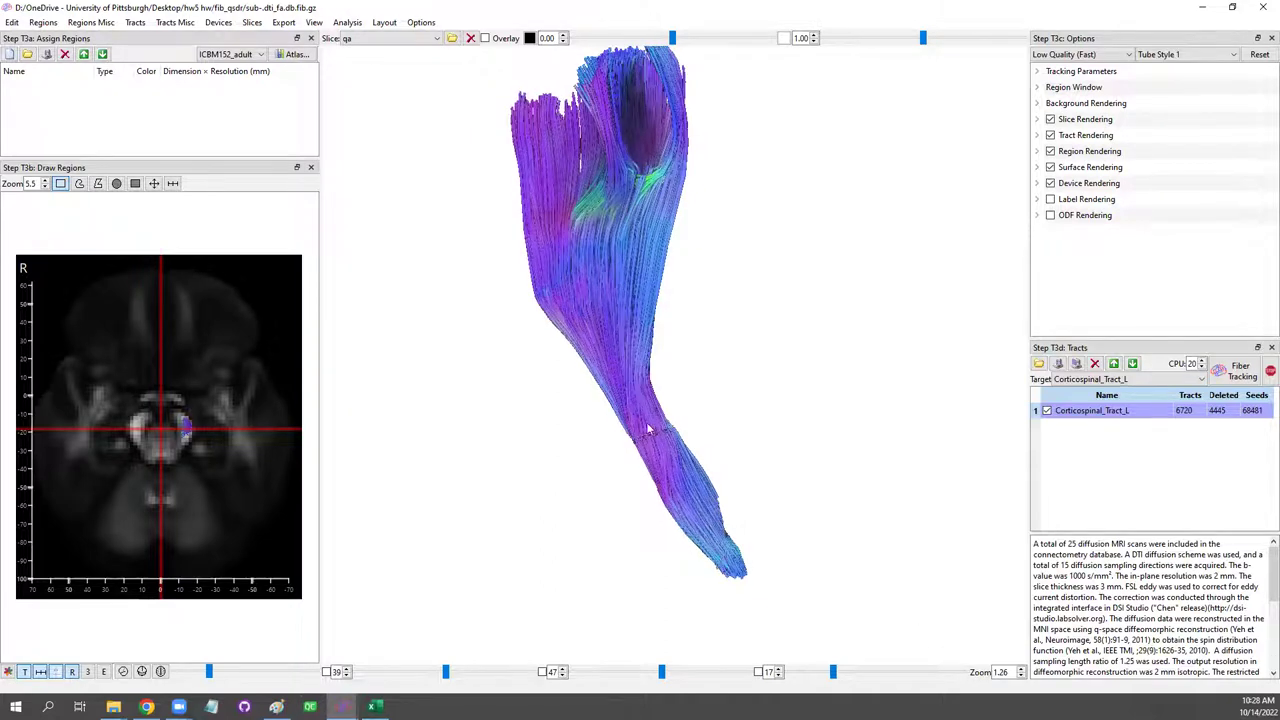
{"action": "left_click_drag", "start_coordinate": [714, 437], "coordinate": [702, 474]}
{"action": "left_click_drag", "start_coordinate": [595, 497], "coordinate": [736, 467], "text": "ctrl"}
{"action": "left_click_drag", "start_coordinate": [740, 520], "coordinate": [733, 488]}
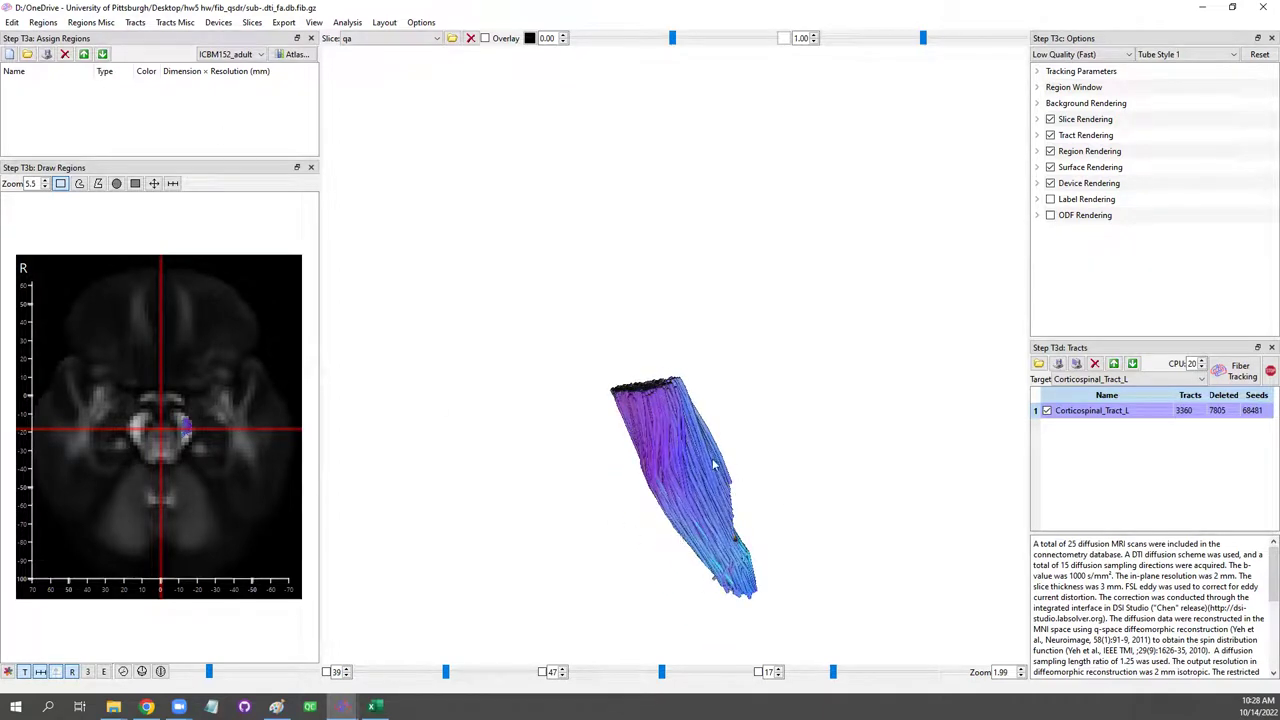
Close the tracking window without saving the tractography and return to the Differential Tractography page in Chrome.
{"action": "left_click", "coordinate": [1232, 7]}
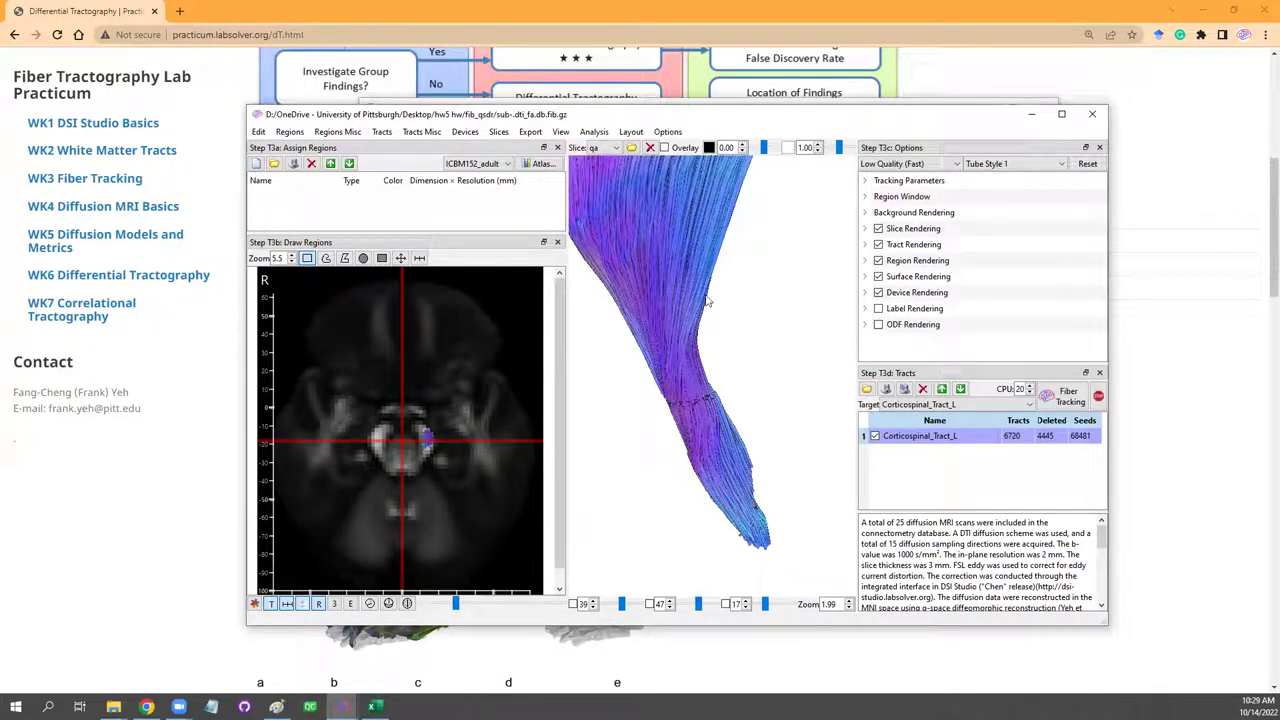
{"action": "left_click_drag", "start_coordinate": [745, 322], "coordinate": [686, 366]}
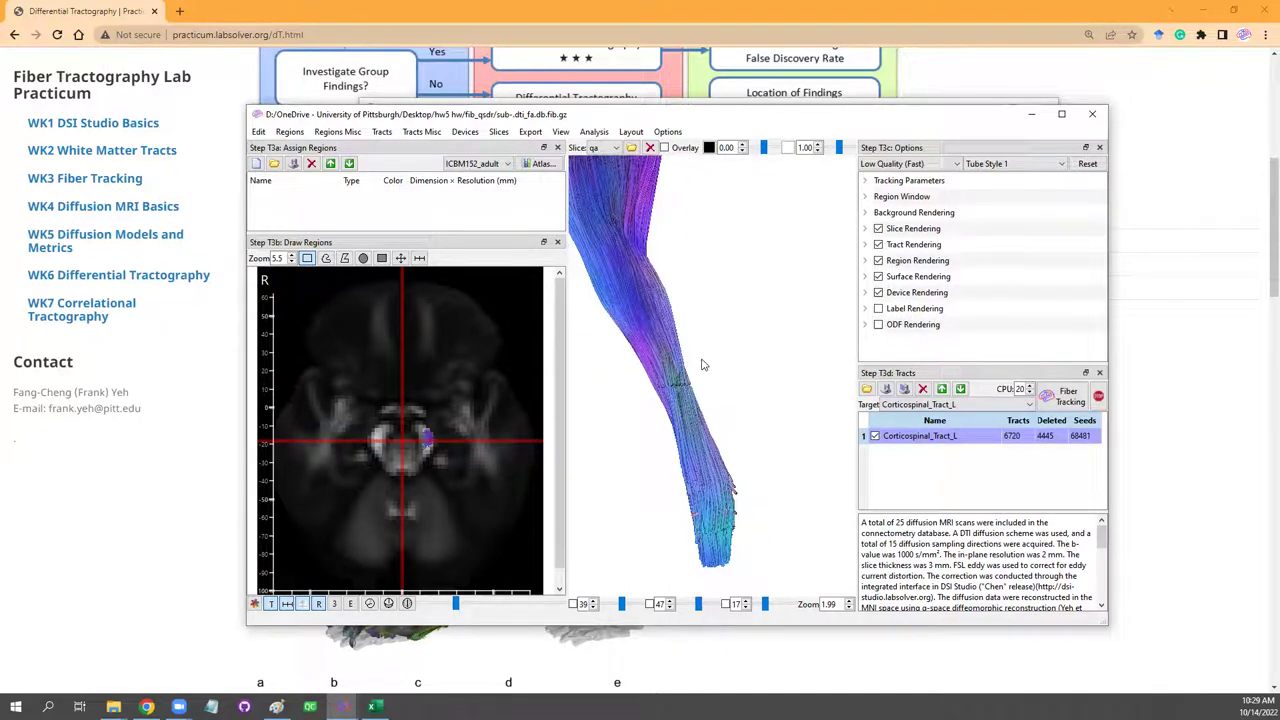
{"action": "left_click", "coordinate": [1096, 115]}
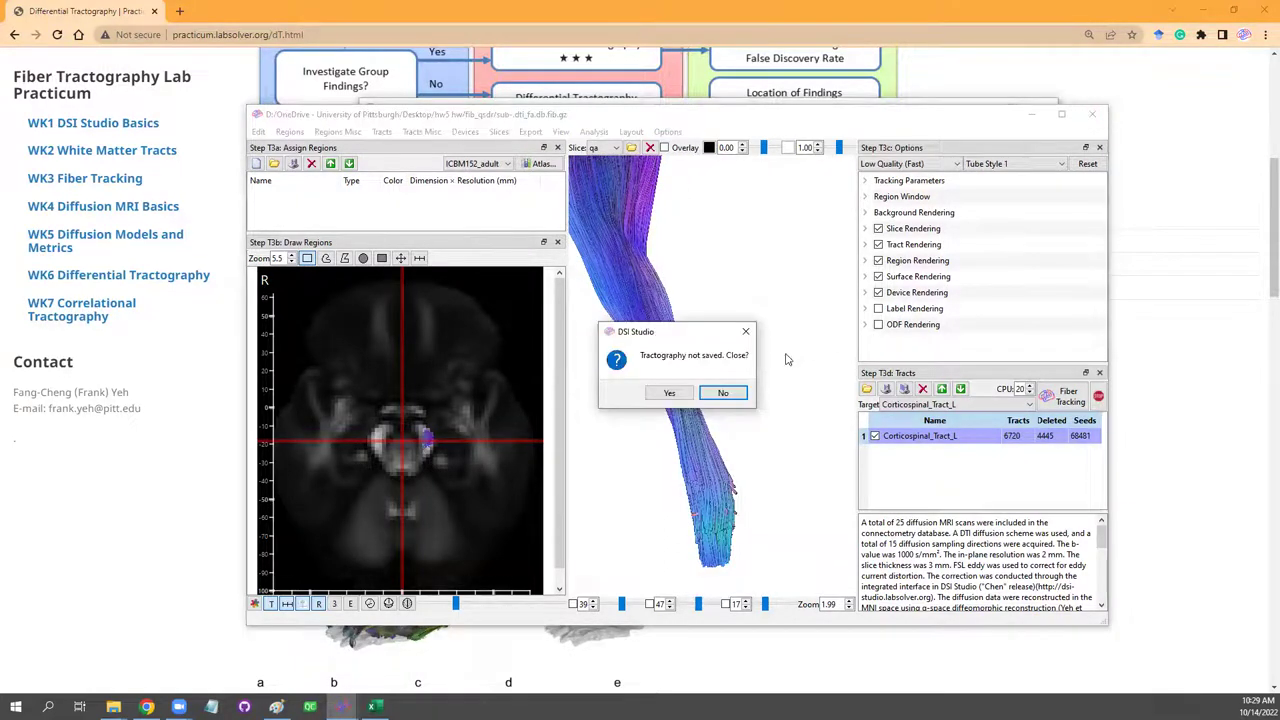
{"action": "left_click", "coordinate": [670, 392]}
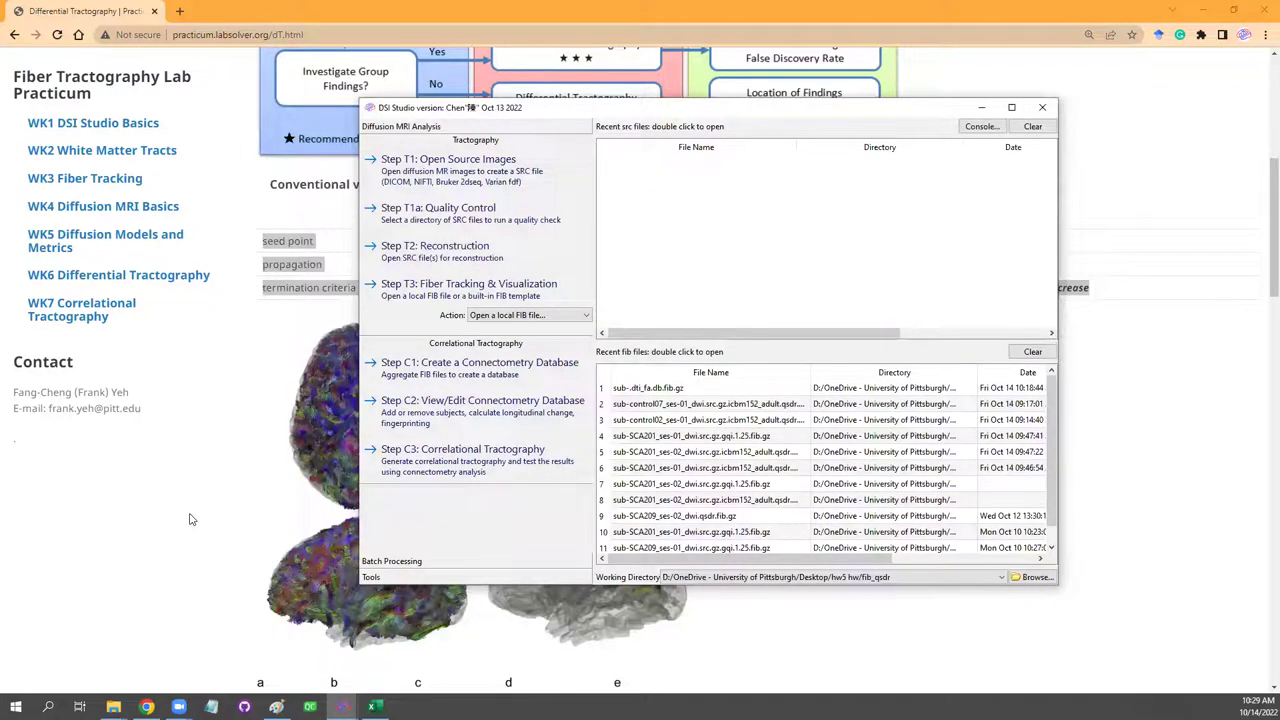
{"action": "left_click", "coordinate": [284, 478]}
{"action": "left_click", "coordinate": [836, 455]}
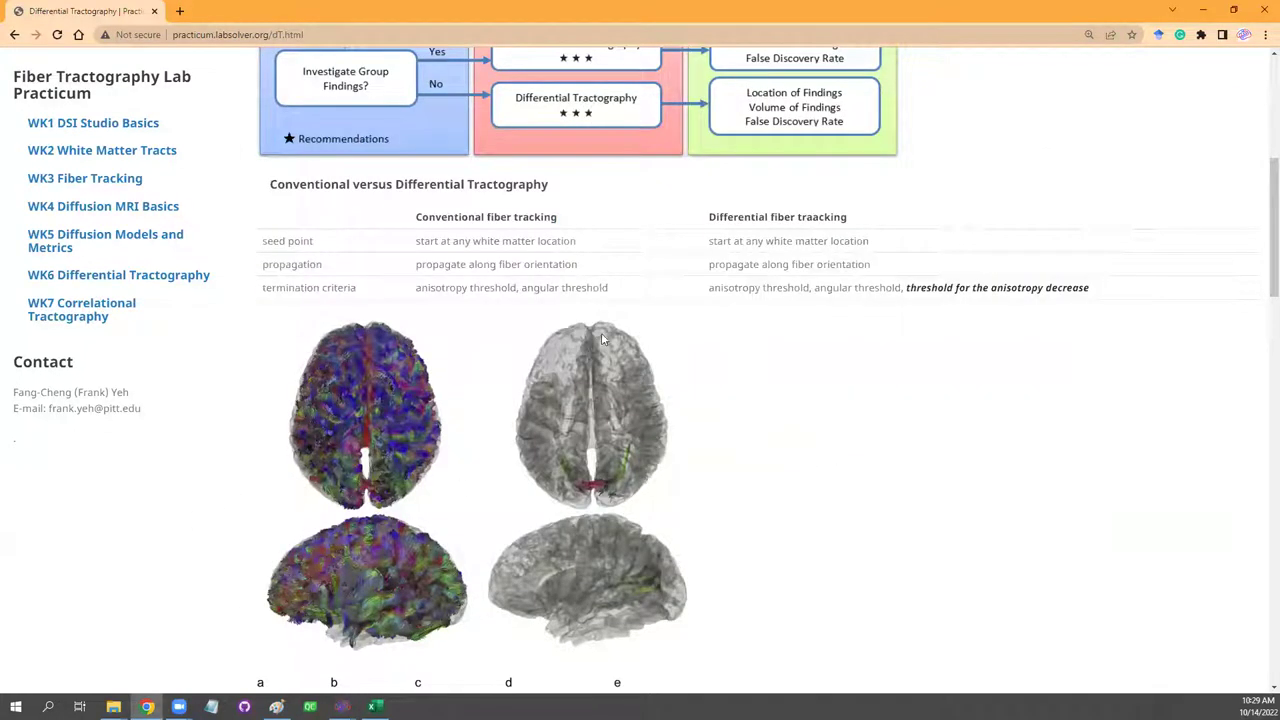
Highlight the conventional fiber tracking heading and compare the seed point entries for conventional and differential fiber tracking.
{"action": "scroll", "coordinate": [537, 380], "scroll_direction": "up", "scroll_amount": 1}
{"action": "scroll", "coordinate": [544, 385], "scroll_direction": "down", "scroll_amount": 1}
{"action": "scroll", "coordinate": [514, 307], "scroll_direction": "down", "scroll_amount": 2}
{"action": "scroll", "coordinate": [500, 240], "scroll_direction": "up", "scroll_amount": 1}
{"action": "left_click_drag", "start_coordinate": [416, 150], "coordinate": [566, 156]}
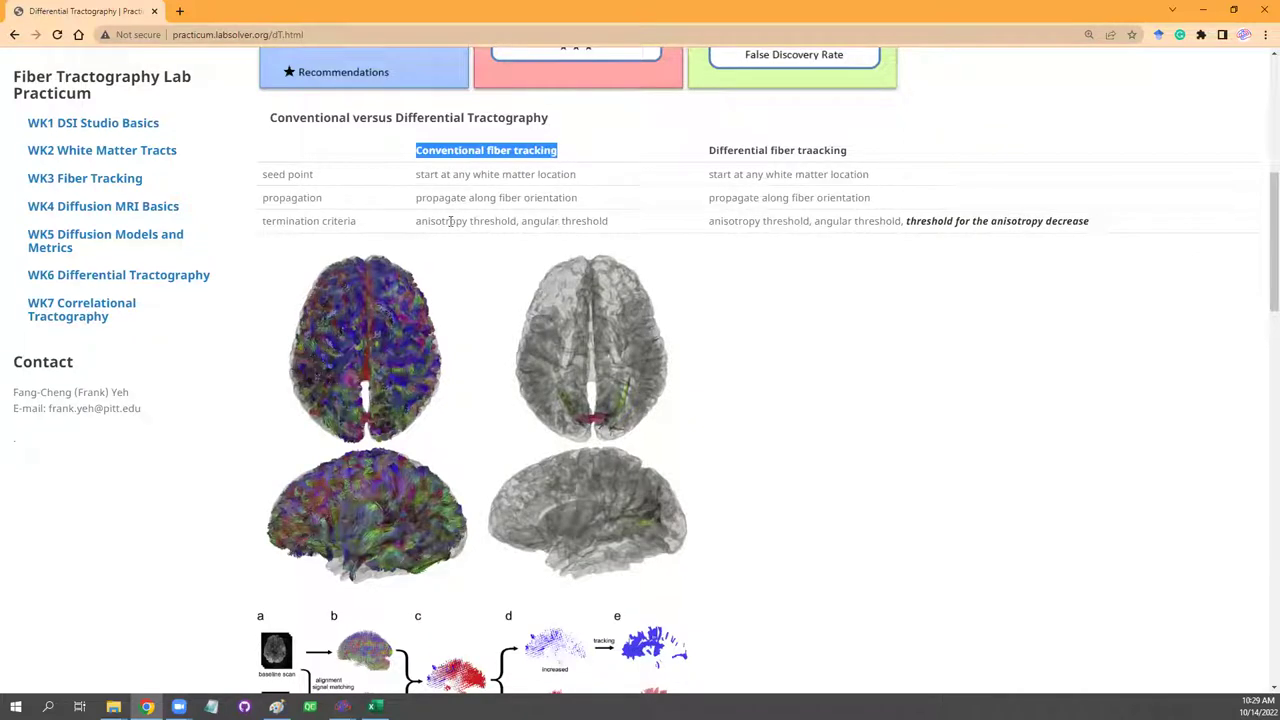
{"action": "left_click_drag", "start_coordinate": [417, 178], "coordinate": [578, 181]}
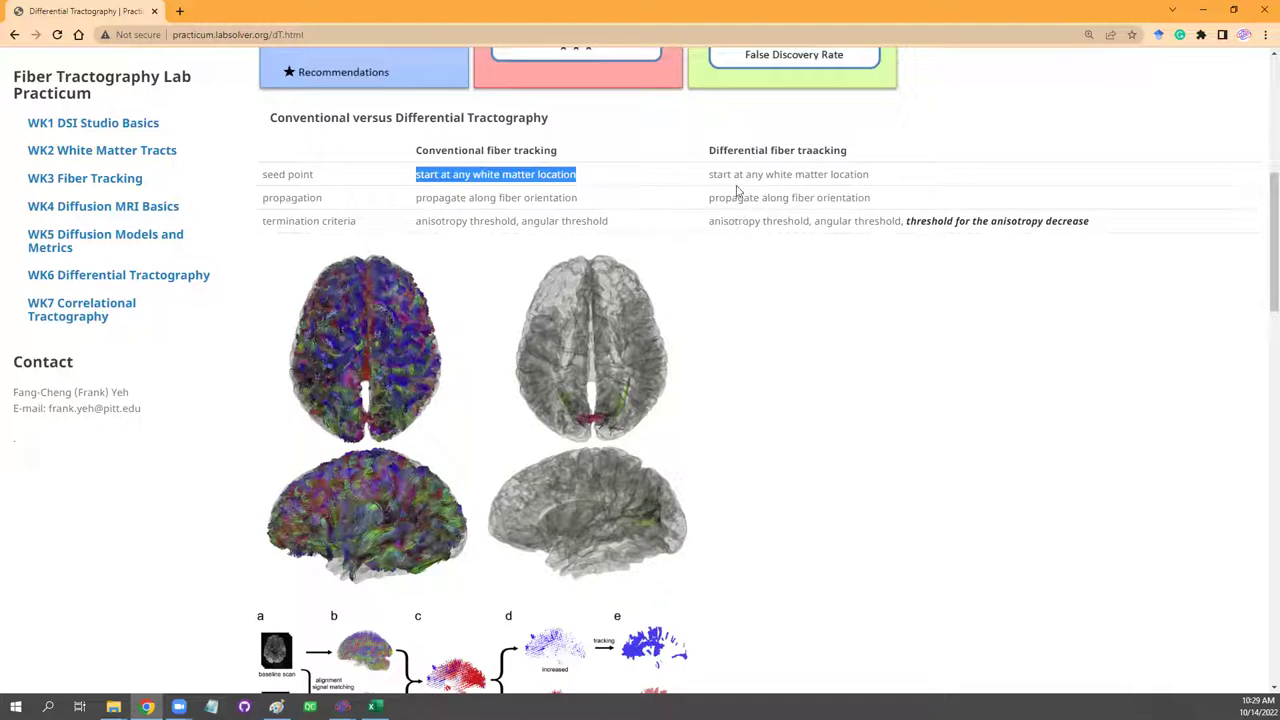
{"action": "left_click_drag", "start_coordinate": [710, 175], "coordinate": [884, 184]}
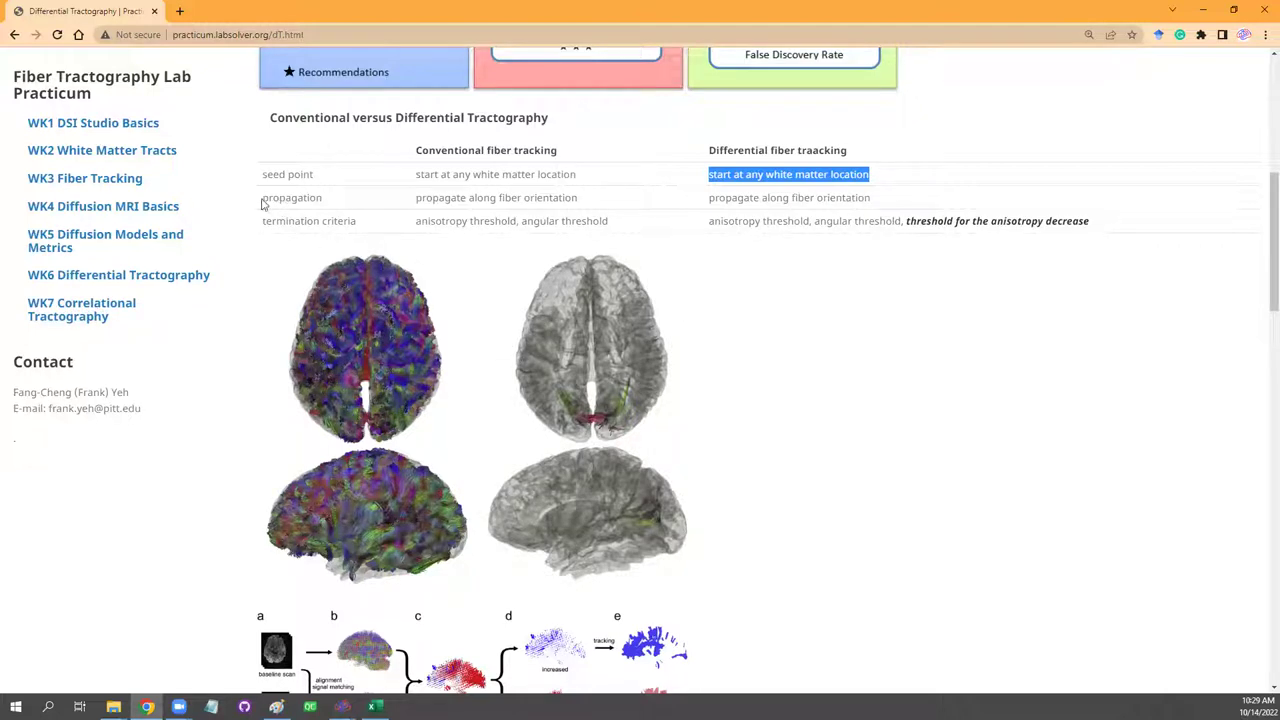
Compare the propagation entries of both tracking methods and highlight the termination criteria of conventional fiber tracking, including the angular threshold.
{"action": "left_click_drag", "start_coordinate": [262, 199], "coordinate": [322, 200]}
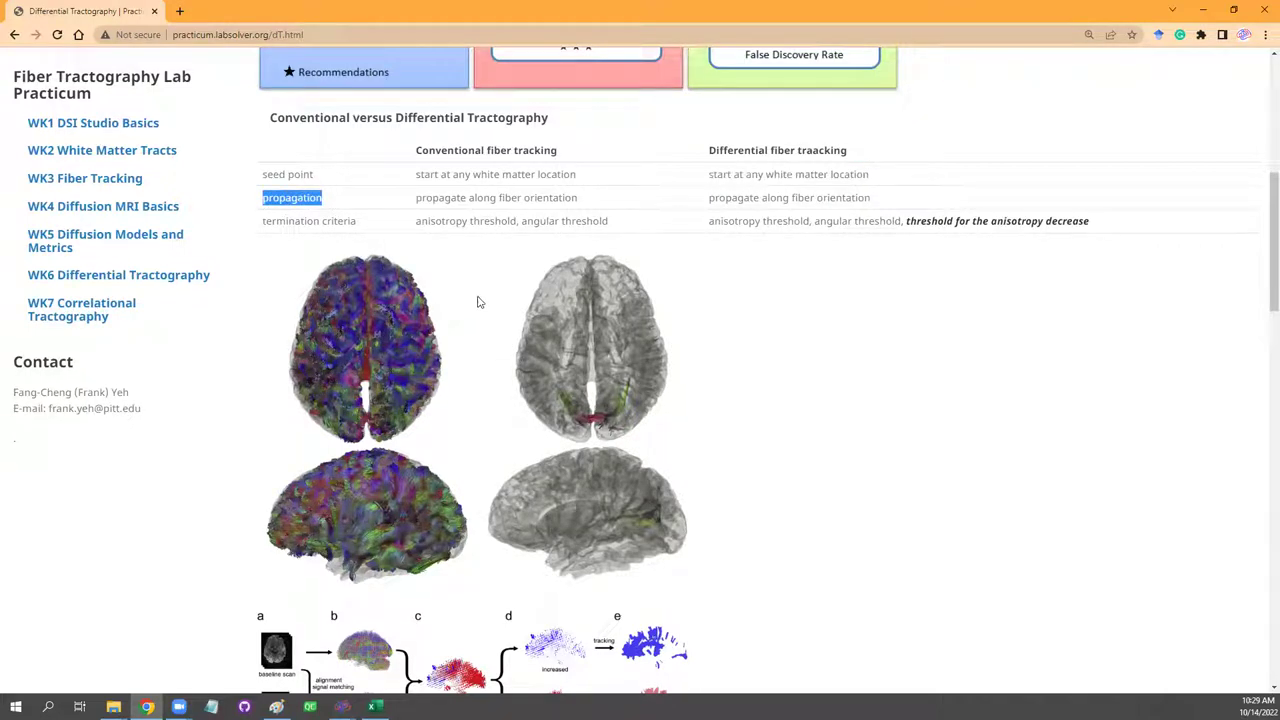
{"action": "left_click_drag", "start_coordinate": [417, 199], "coordinate": [583, 211]}
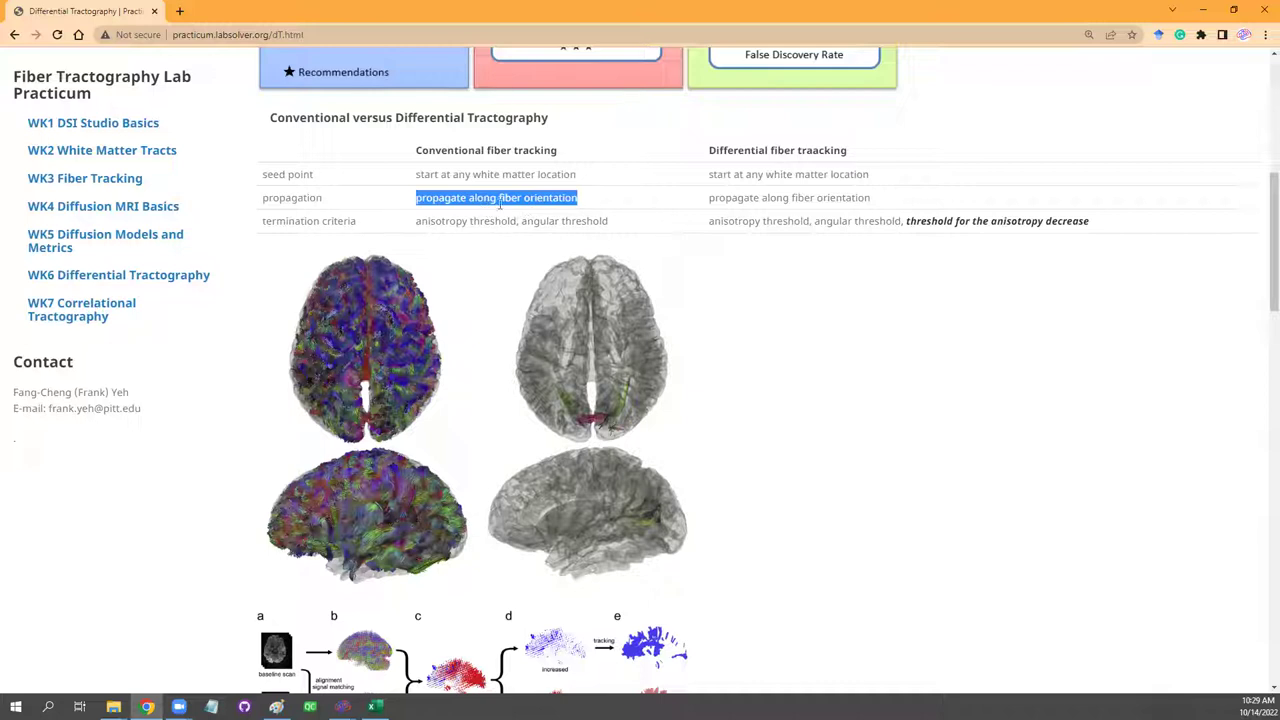
{"action": "left_click_drag", "start_coordinate": [709, 199], "coordinate": [889, 206]}
{"action": "left_click", "coordinate": [889, 206]}
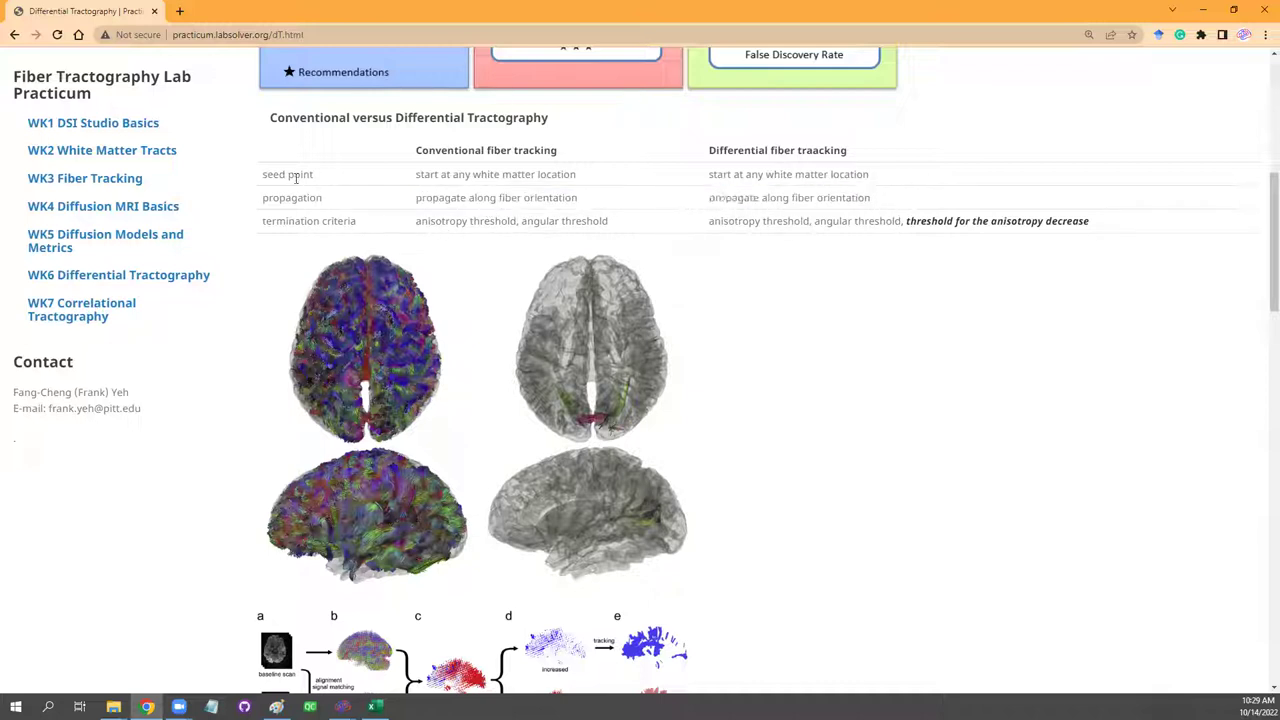
{"action": "left_click_drag", "start_coordinate": [260, 179], "coordinate": [364, 203]}
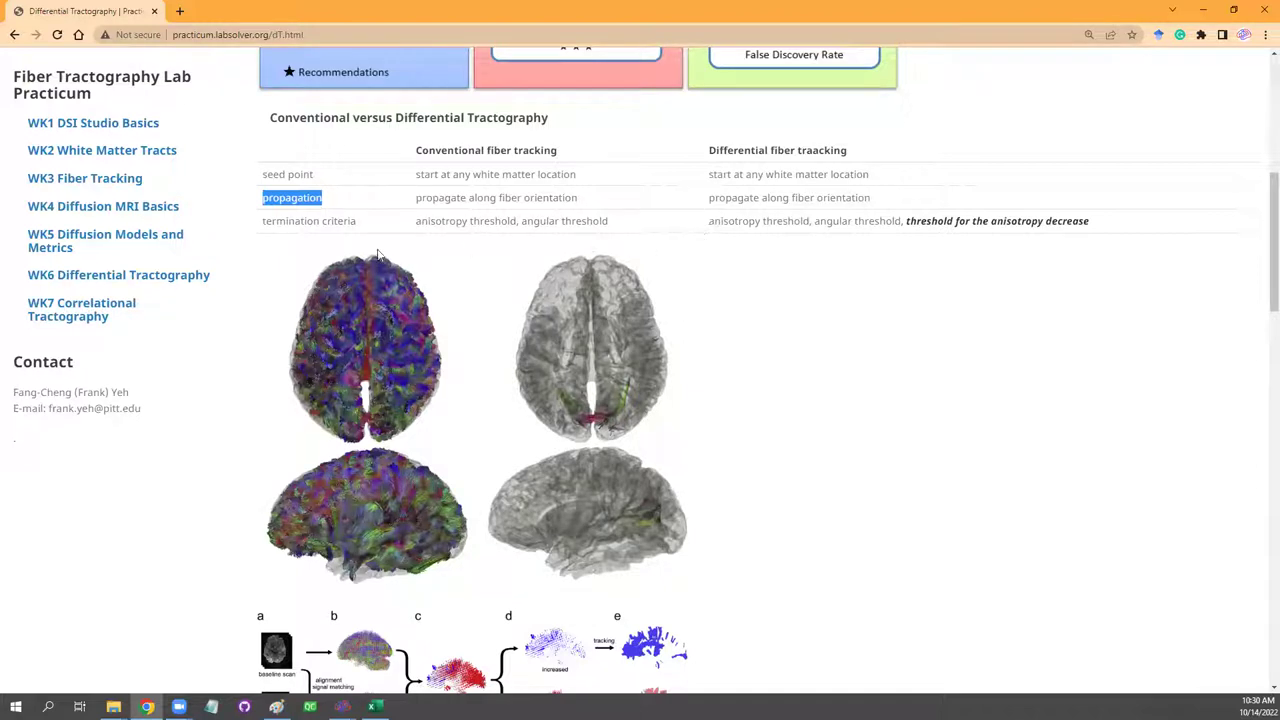
{"action": "left_click_drag", "start_coordinate": [262, 226], "coordinate": [385, 240]}
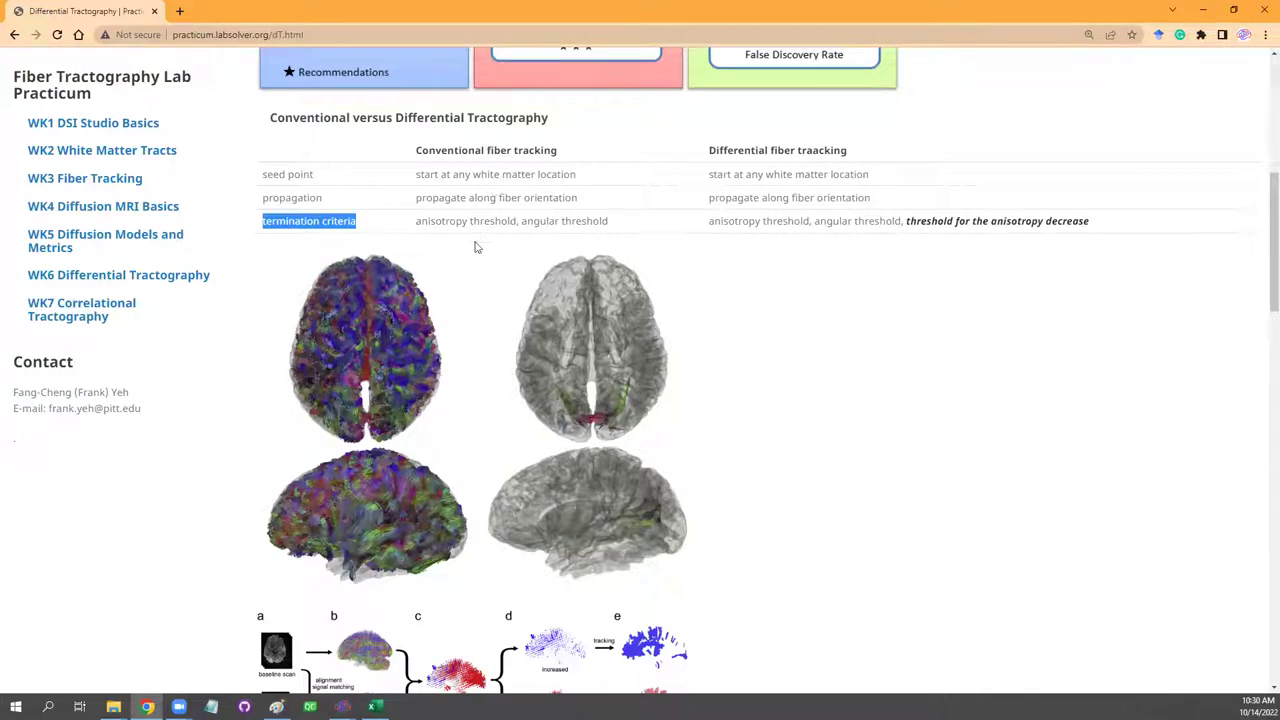
{"action": "left_click_drag", "start_coordinate": [417, 221], "coordinate": [617, 223]}
{"action": "left_click", "coordinate": [551, 221]}
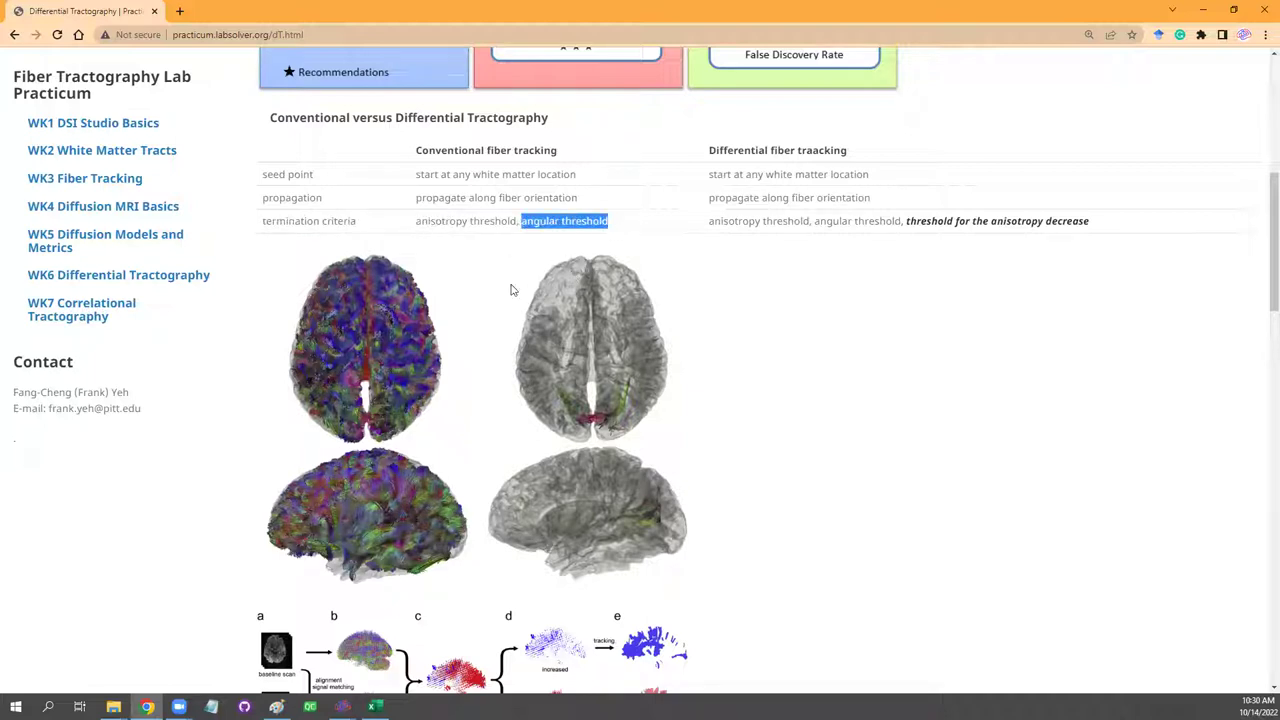
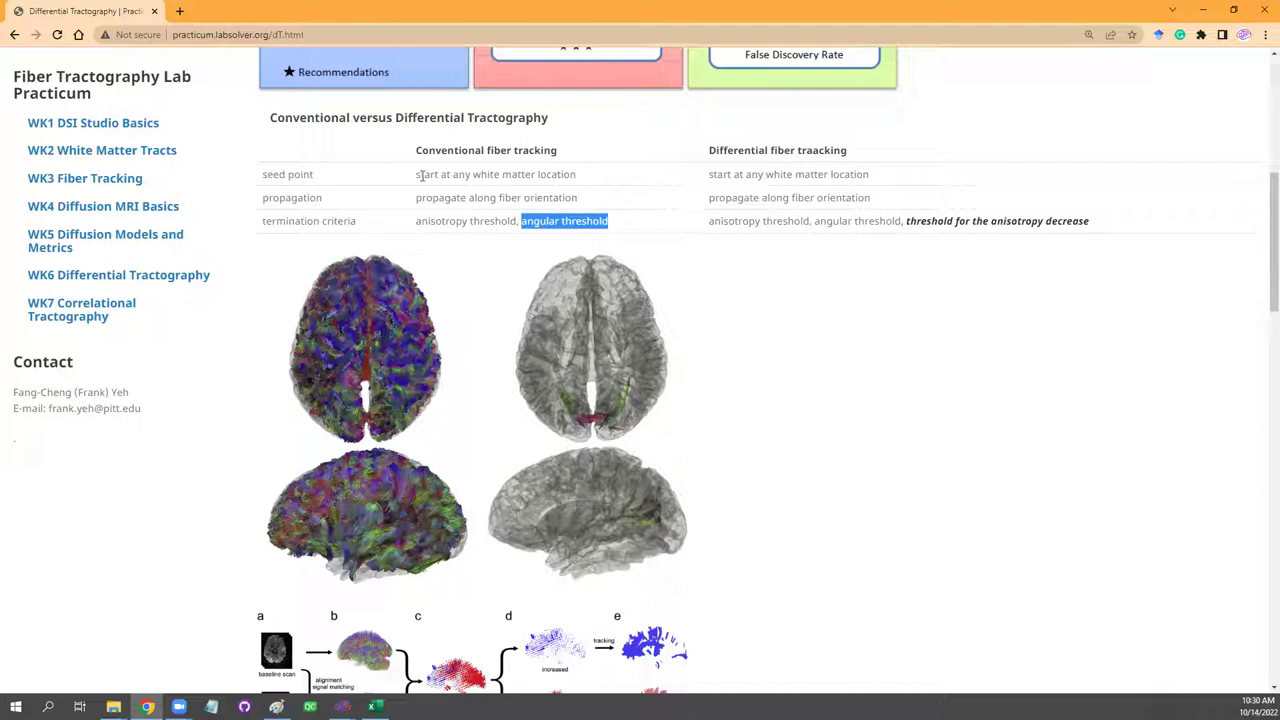
Highlight the anisotropy threshold of conventional fiber tracking and the threshold for the anisotropy decrease of differential fiber tracking.
{"action": "left_click", "coordinate": [480, 223]}
{"action": "left_click_drag", "start_coordinate": [418, 222], "coordinate": [516, 222]}
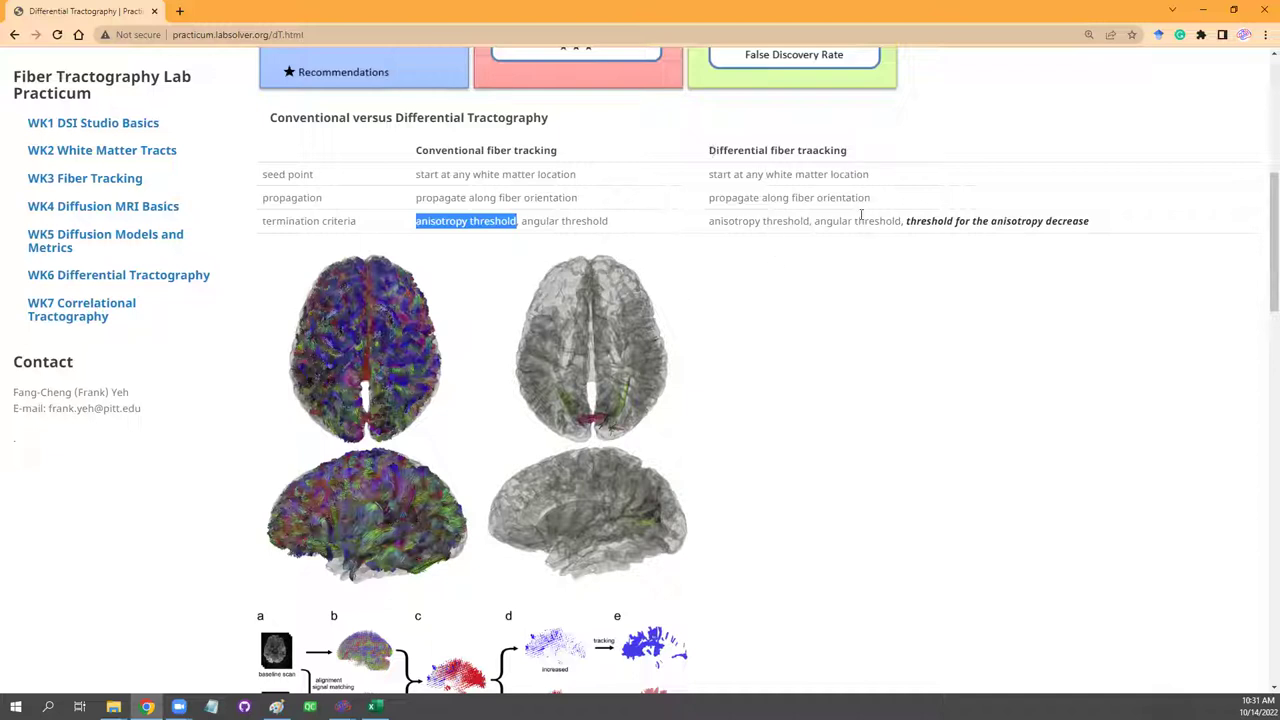
{"action": "left_click_drag", "start_coordinate": [906, 221], "coordinate": [1089, 222]}
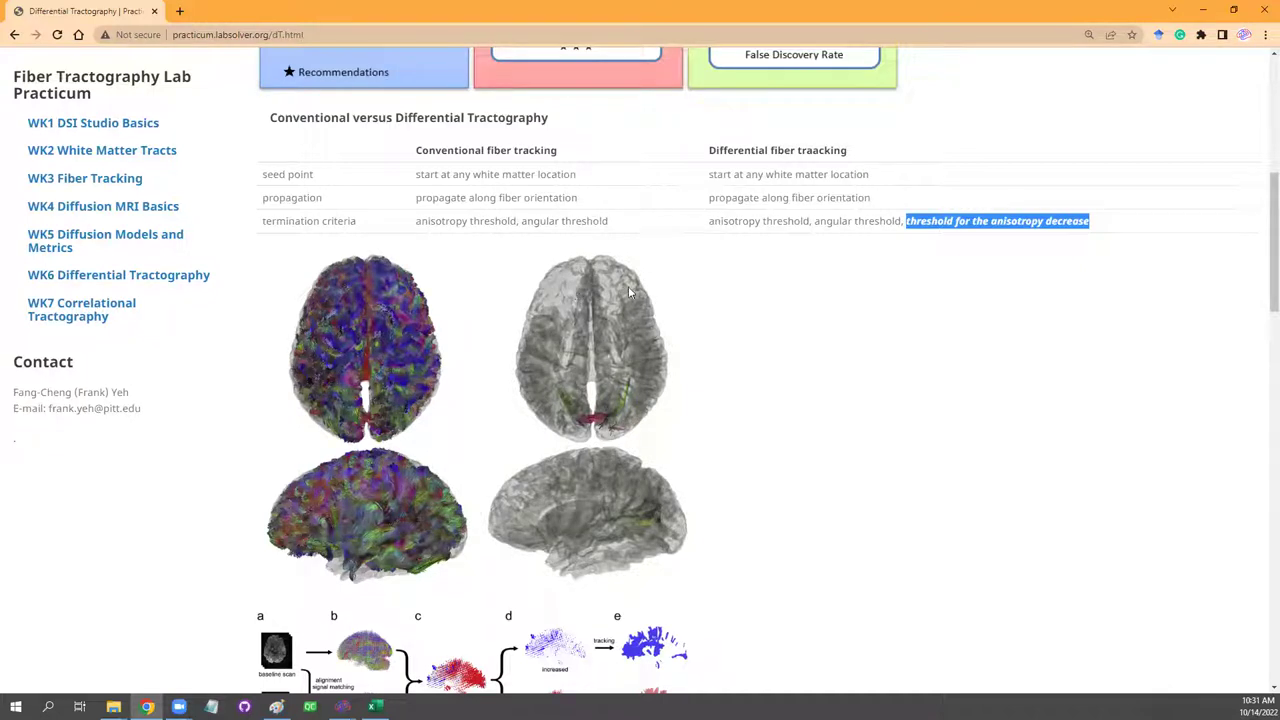
Examine the brain tractography images and workflow diagram, and highlight the threshold for the anisotropy decrease in the comparison table again.
{"action": "scroll", "coordinate": [702, 313], "scroll_direction": "down", "scroll_amount": 2}
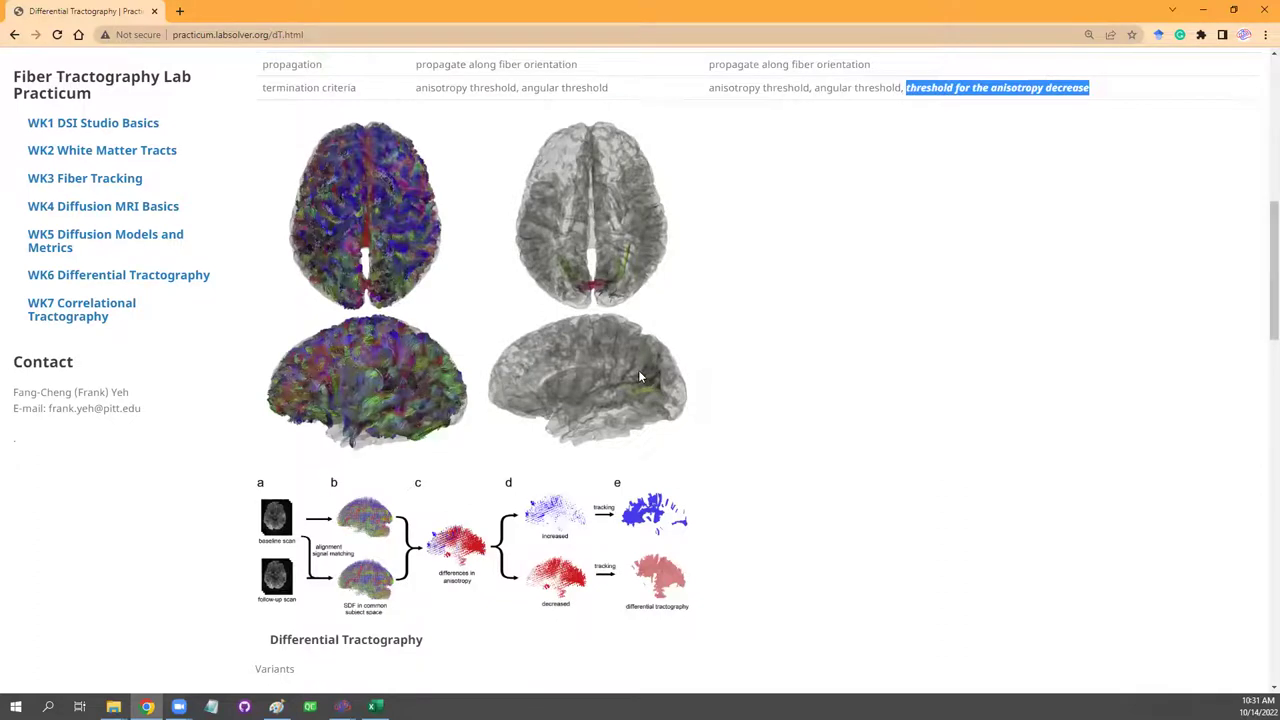
{"action": "scroll", "coordinate": [763, 414], "scroll_direction": "down", "scroll_amount": 3}
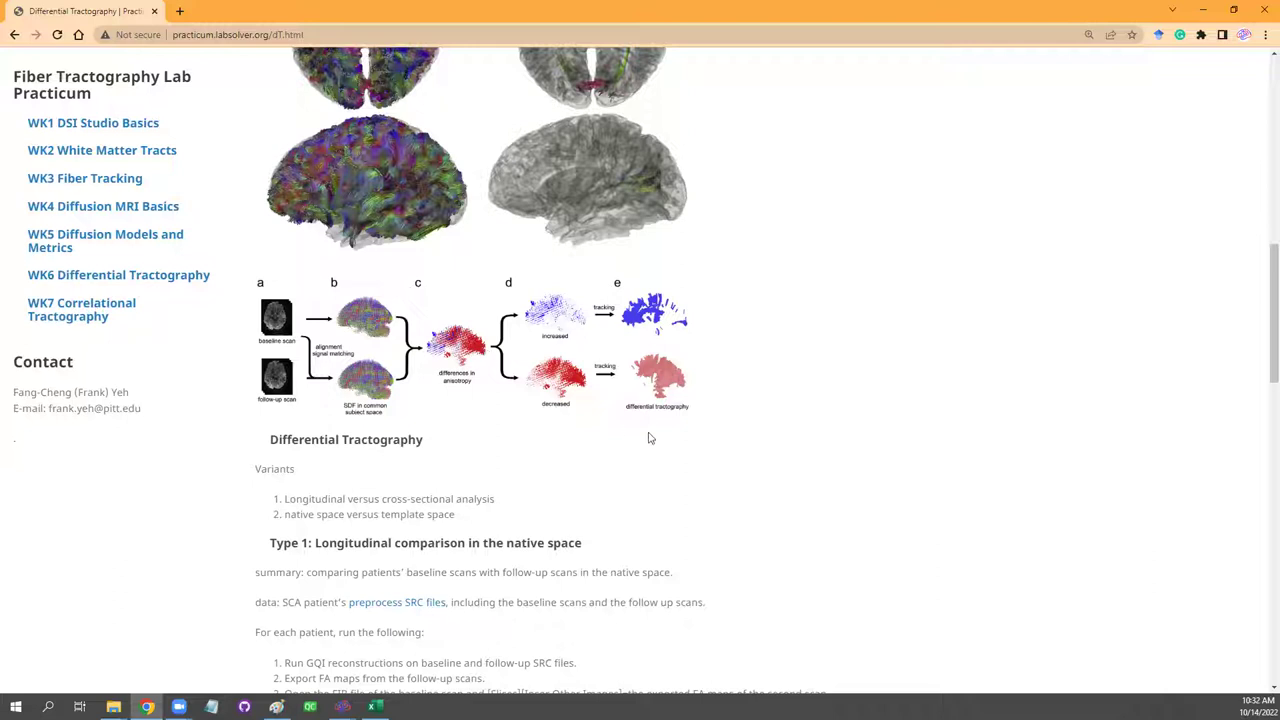
{"action": "scroll", "coordinate": [567, 410], "scroll_direction": "up", "scroll_amount": 1}
{"action": "scroll", "coordinate": [551, 439], "scroll_direction": "up", "scroll_amount": 2}
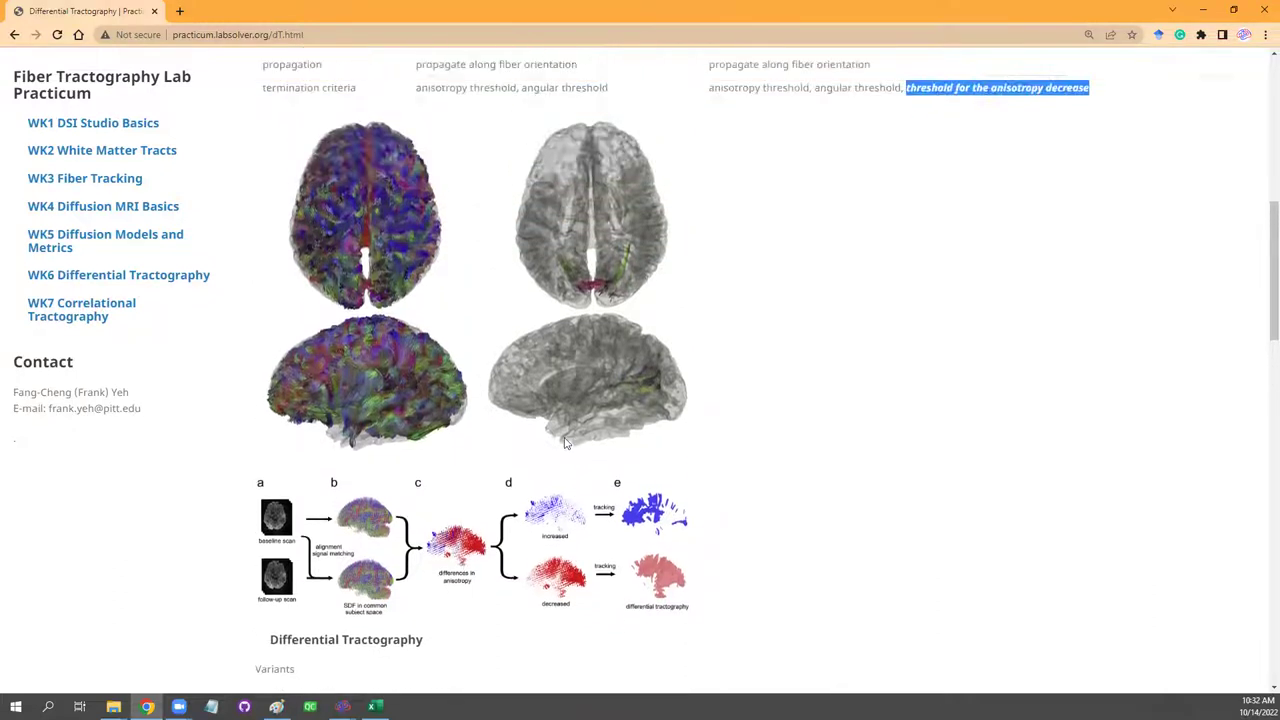
{"action": "scroll", "coordinate": [757, 508], "scroll_direction": "up", "scroll_amount": 2}
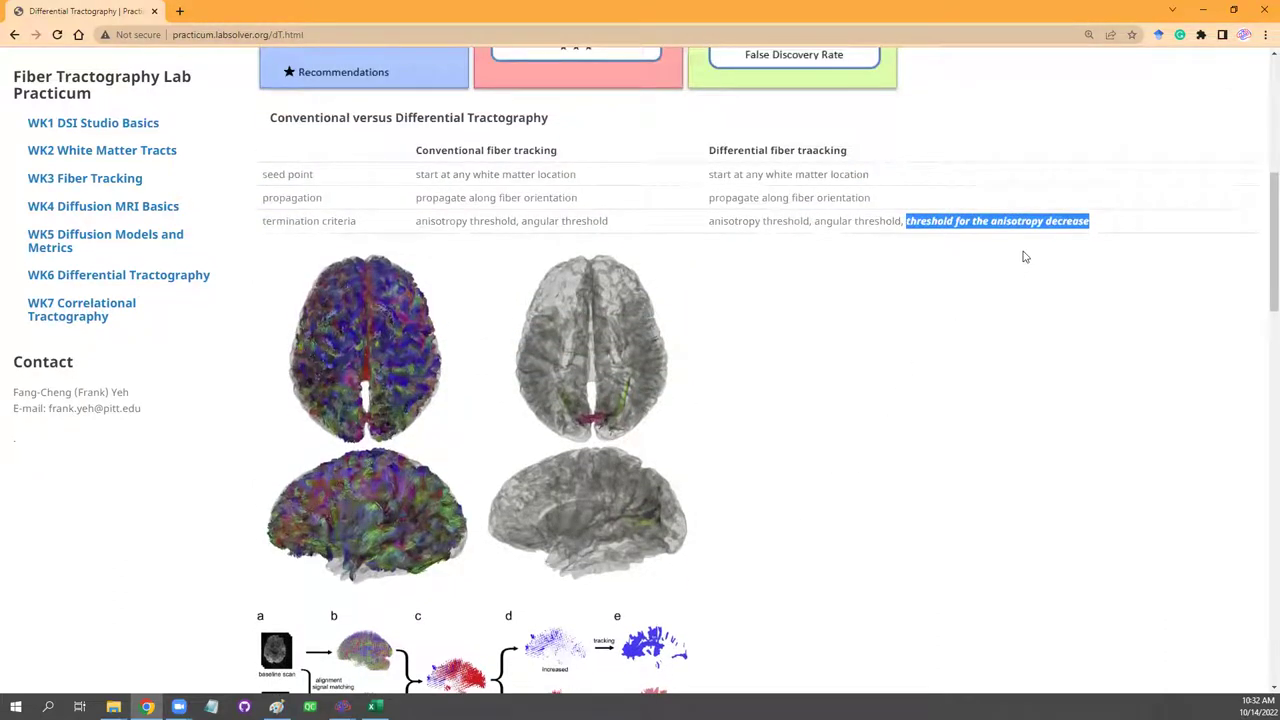
{"action": "left_click", "coordinate": [1022, 237]}
{"action": "left_click_drag", "start_coordinate": [906, 221], "coordinate": [1096, 243]}
Examine how the comparison table, the two sets of brain images and the baseline and follow-up workflow diagram relate.
{"action": "scroll", "coordinate": [633, 318], "scroll_direction": "down", "scroll_amount": 3}
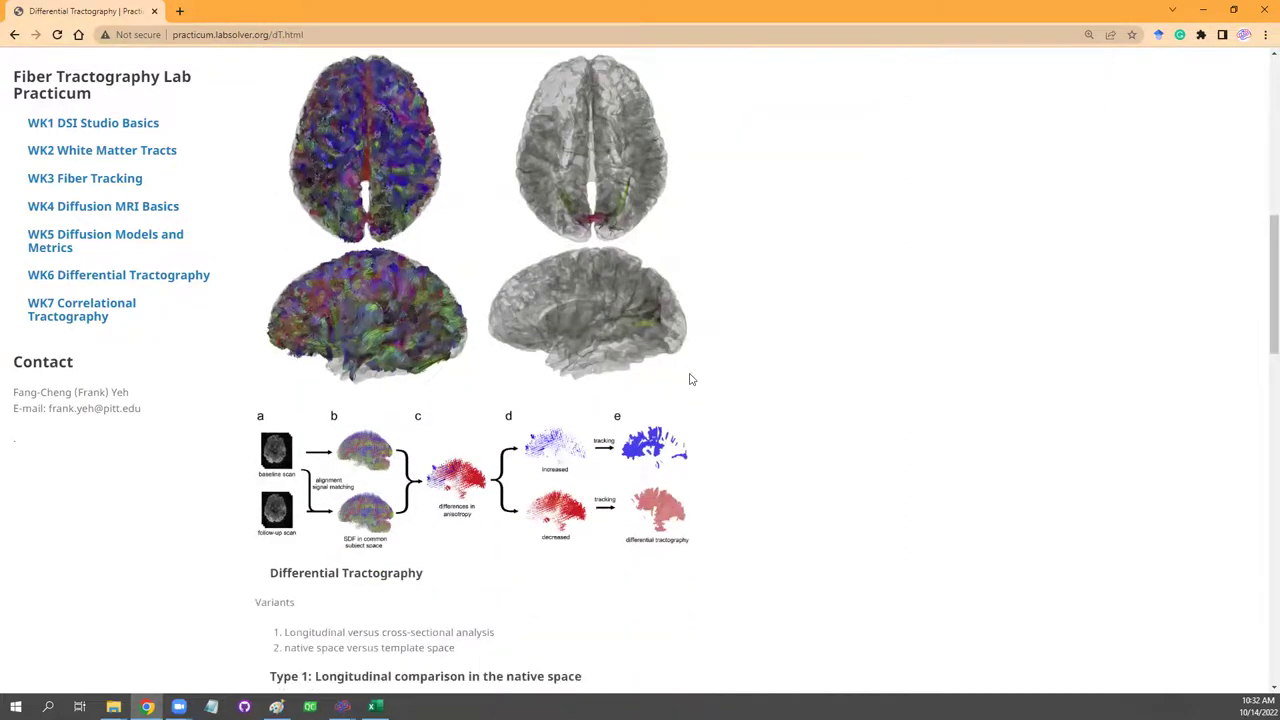
{"action": "scroll", "coordinate": [686, 380], "scroll_direction": "up", "scroll_amount": 2}
{"action": "scroll", "coordinate": [700, 385], "scroll_direction": "down", "scroll_amount": 1}
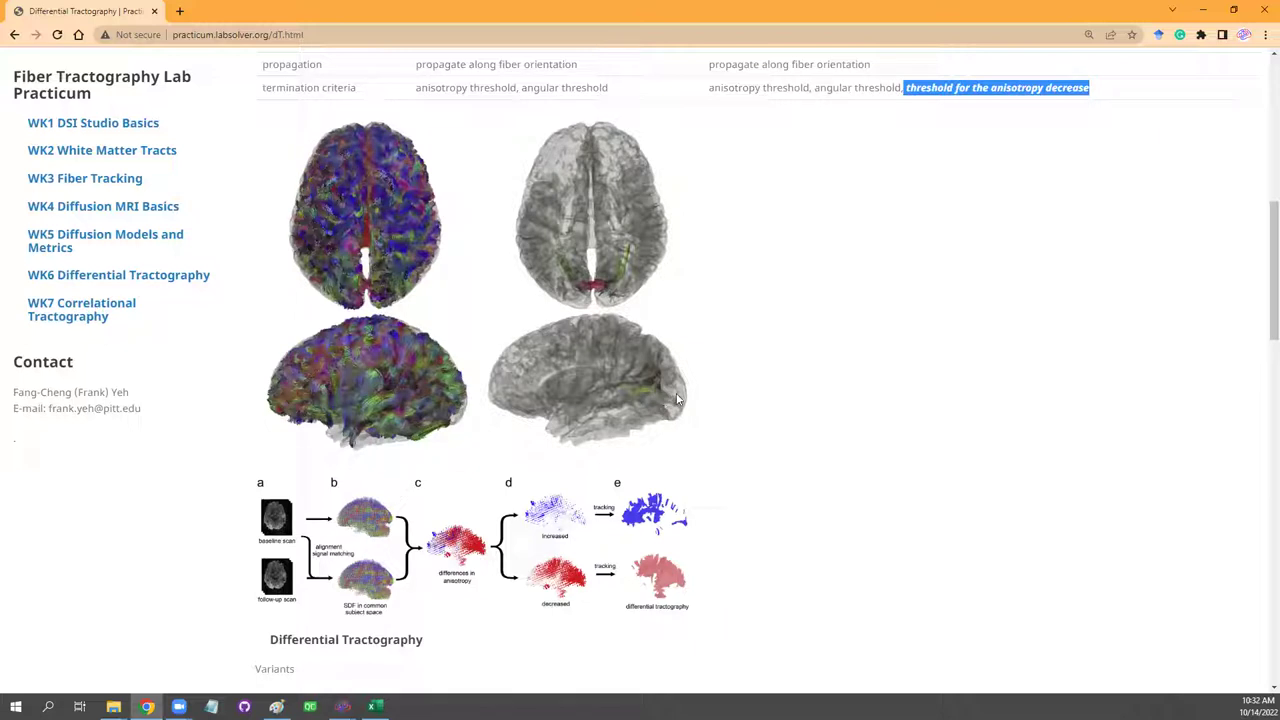
{"action": "scroll", "coordinate": [698, 418], "scroll_direction": "down", "scroll_amount": 5}
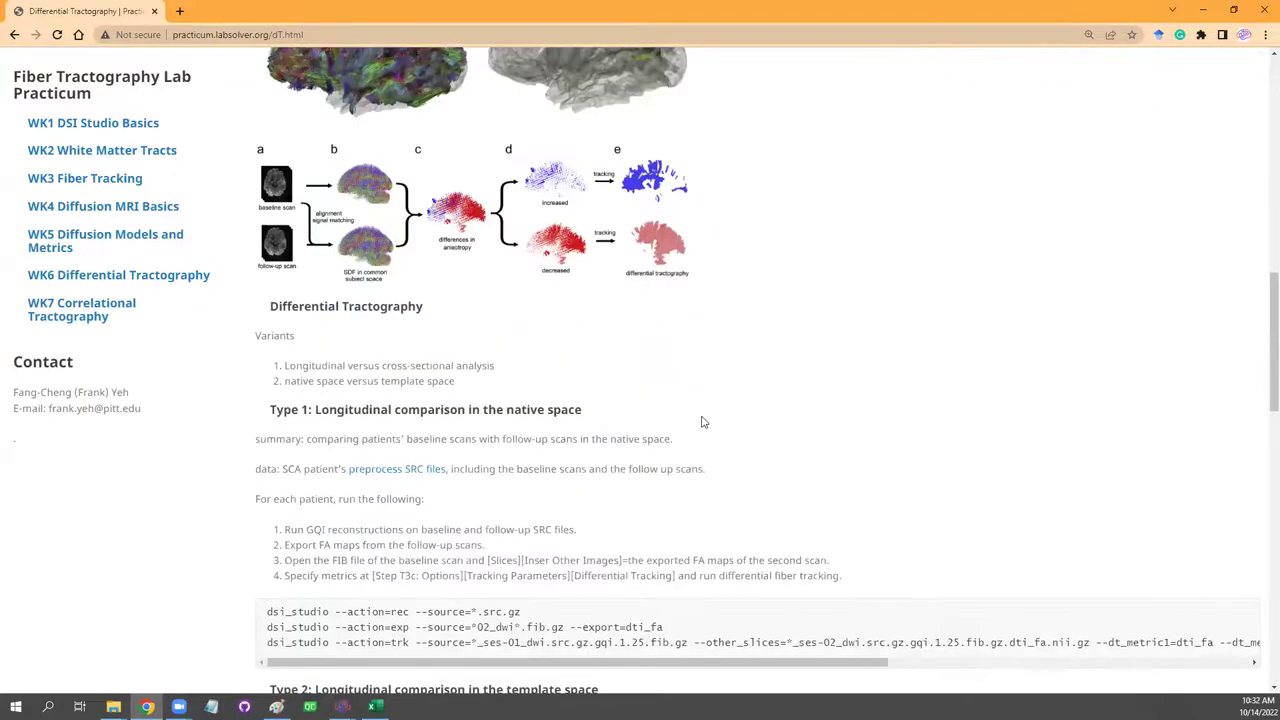
{"action": "scroll", "coordinate": [702, 422], "scroll_direction": "down", "scroll_amount": 2}
{"action": "scroll", "coordinate": [720, 460], "scroll_direction": "up", "scroll_amount": 4}
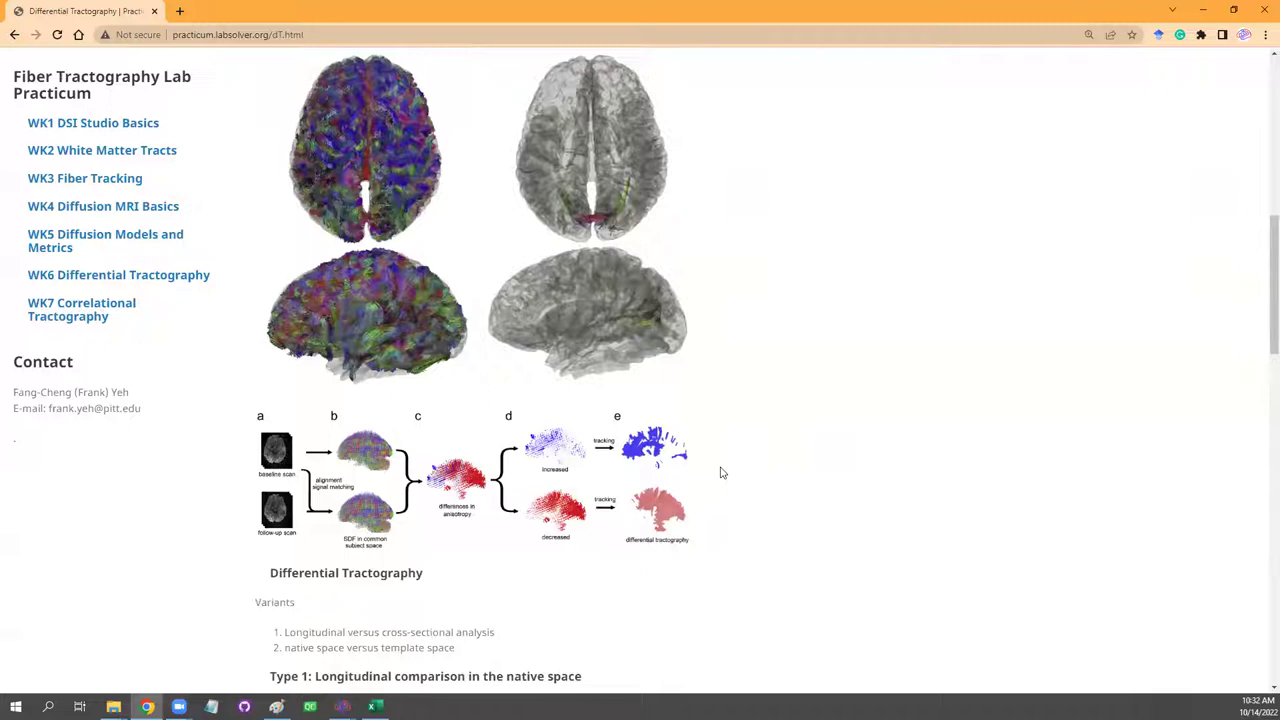
{"action": "left_click_drag", "start_coordinate": [1261, 266], "coordinate": [1261, 340]}
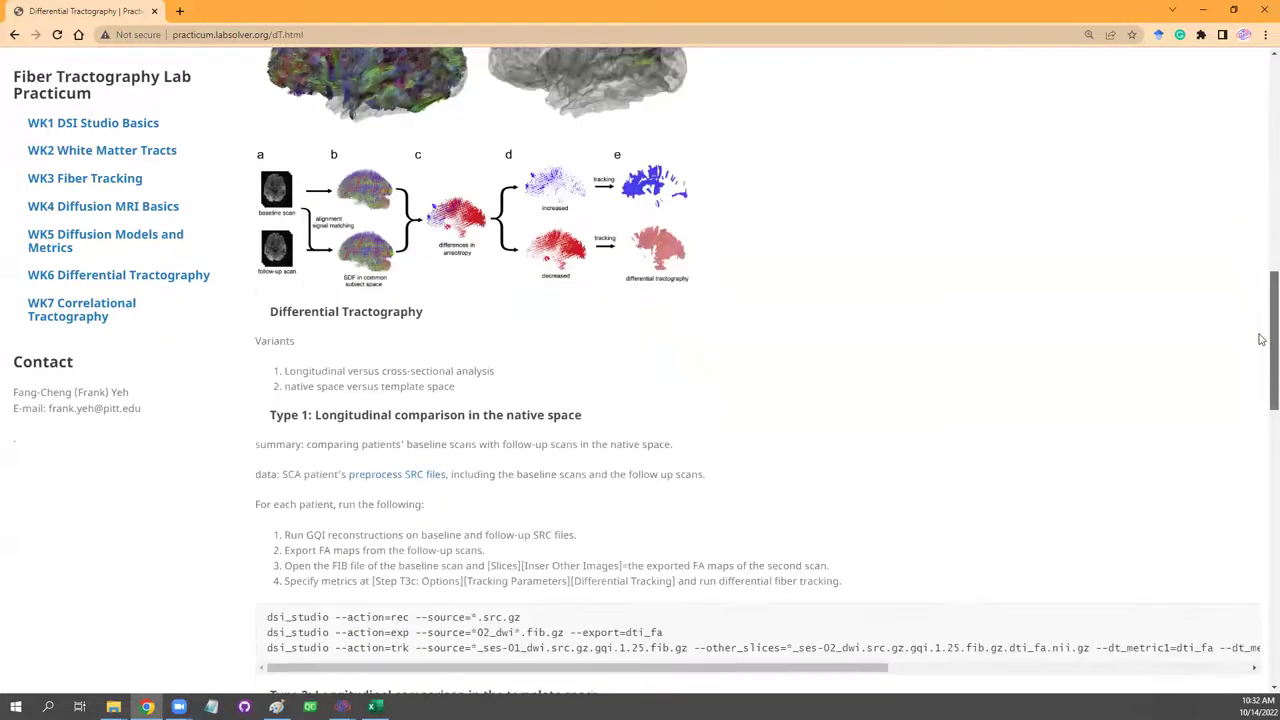
{"action": "scroll", "coordinate": [1261, 340], "scroll_direction": "down", "scroll_amount": 1}
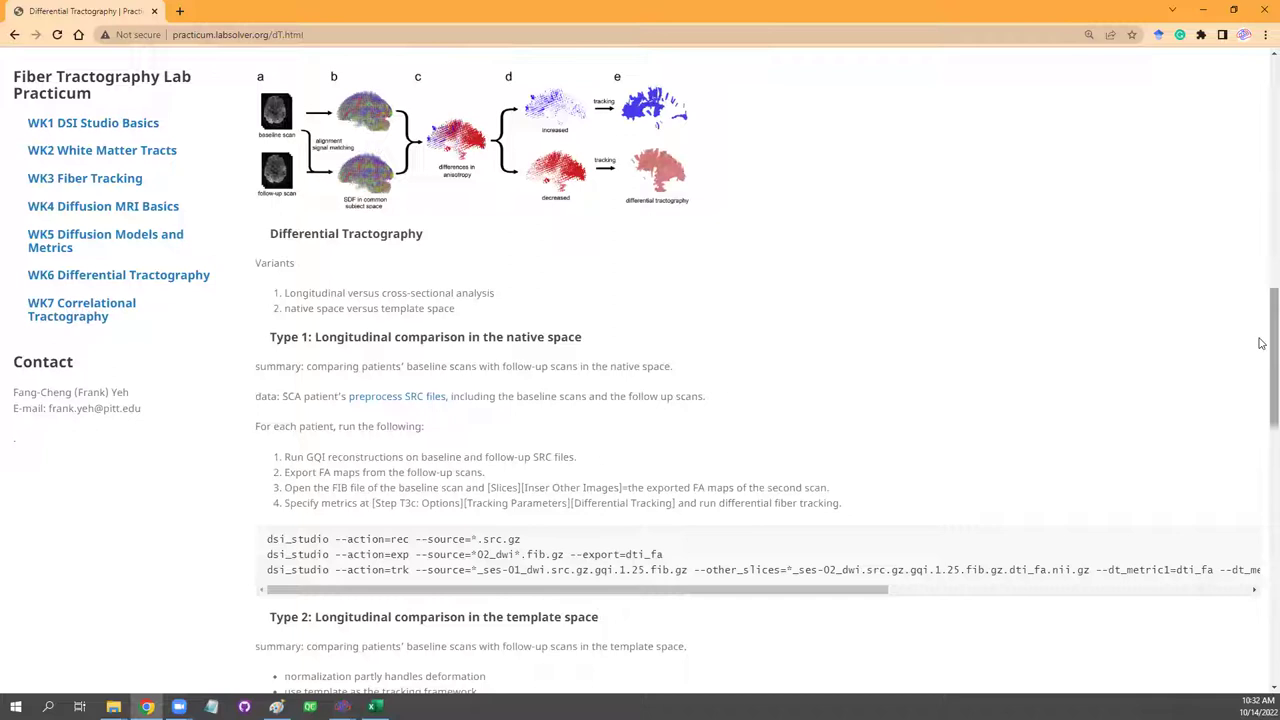
{"action": "scroll", "coordinate": [857, 346], "scroll_direction": "up", "scroll_amount": 5}
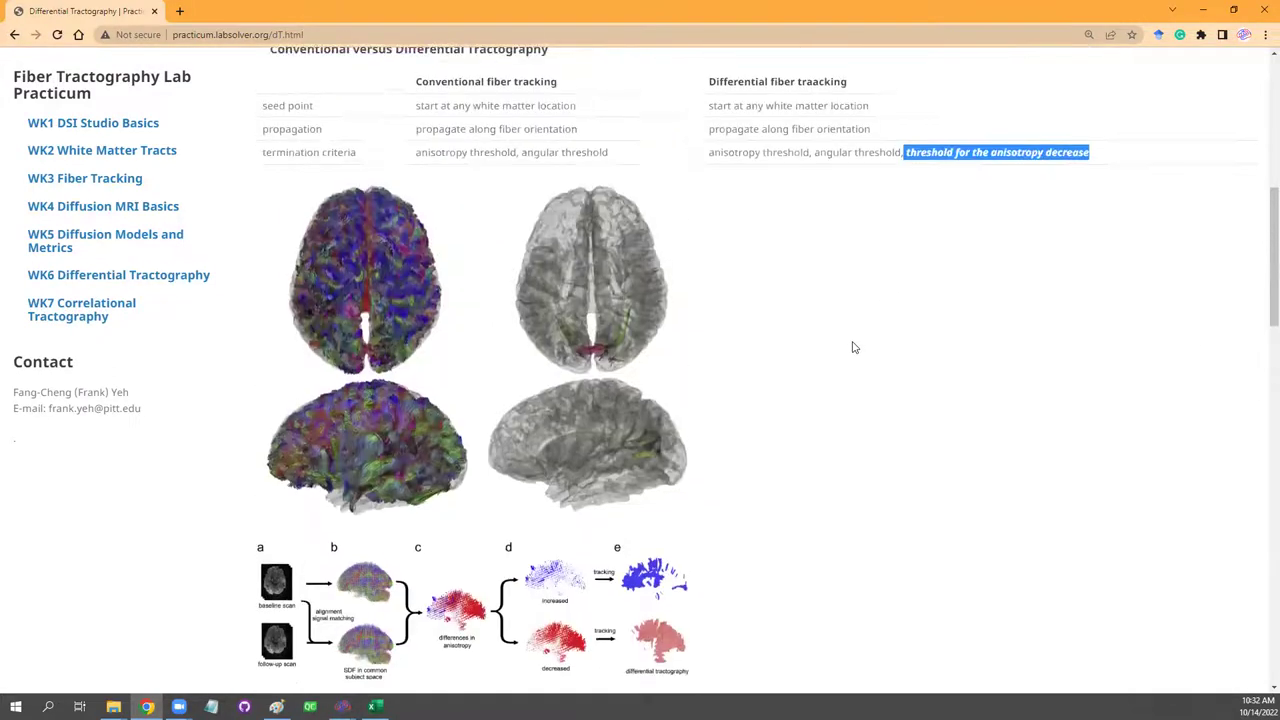
{"action": "scroll", "coordinate": [853, 347], "scroll_direction": "up", "scroll_amount": 2}
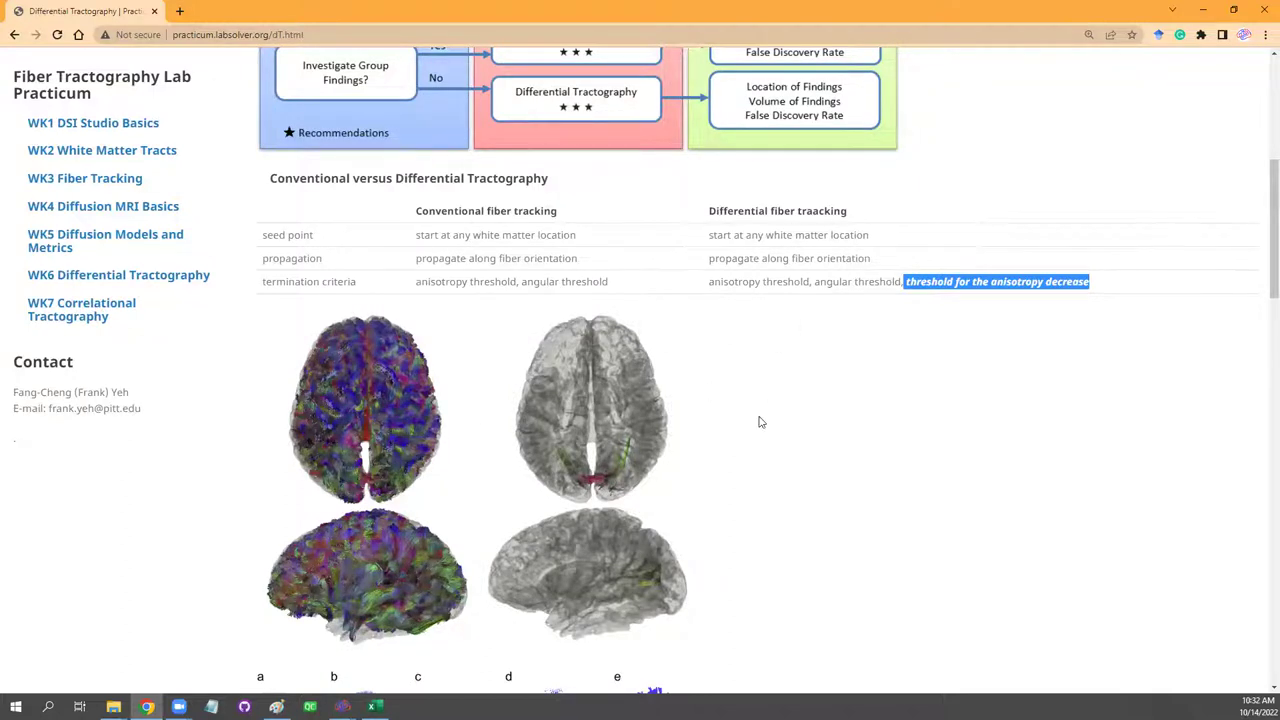
{"action": "scroll", "coordinate": [760, 422], "scroll_direction": "down", "scroll_amount": 2}
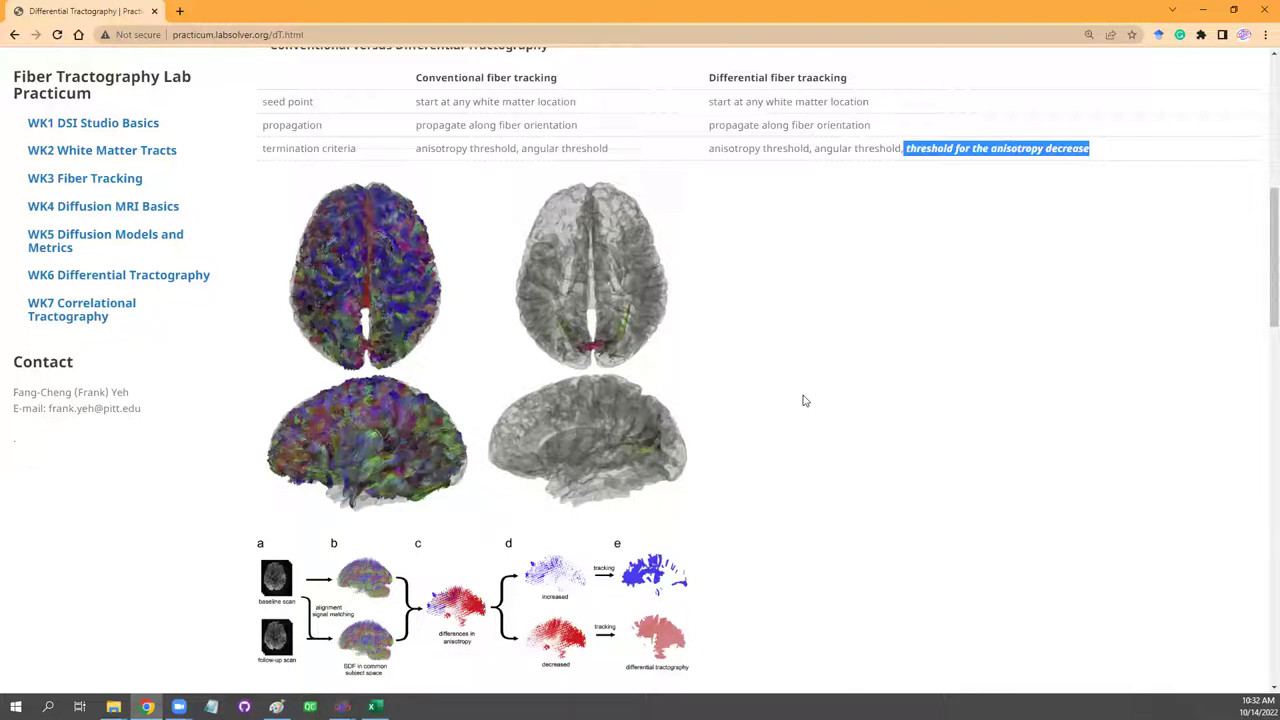
Review the differential tractography variants and highlight "Longitudinal comparison" in the Type 1 heading.
{"action": "scroll", "coordinate": [805, 402], "scroll_direction": "down", "scroll_amount": 2}
{"action": "scroll", "coordinate": [805, 402], "scroll_direction": "down", "scroll_amount": 1}
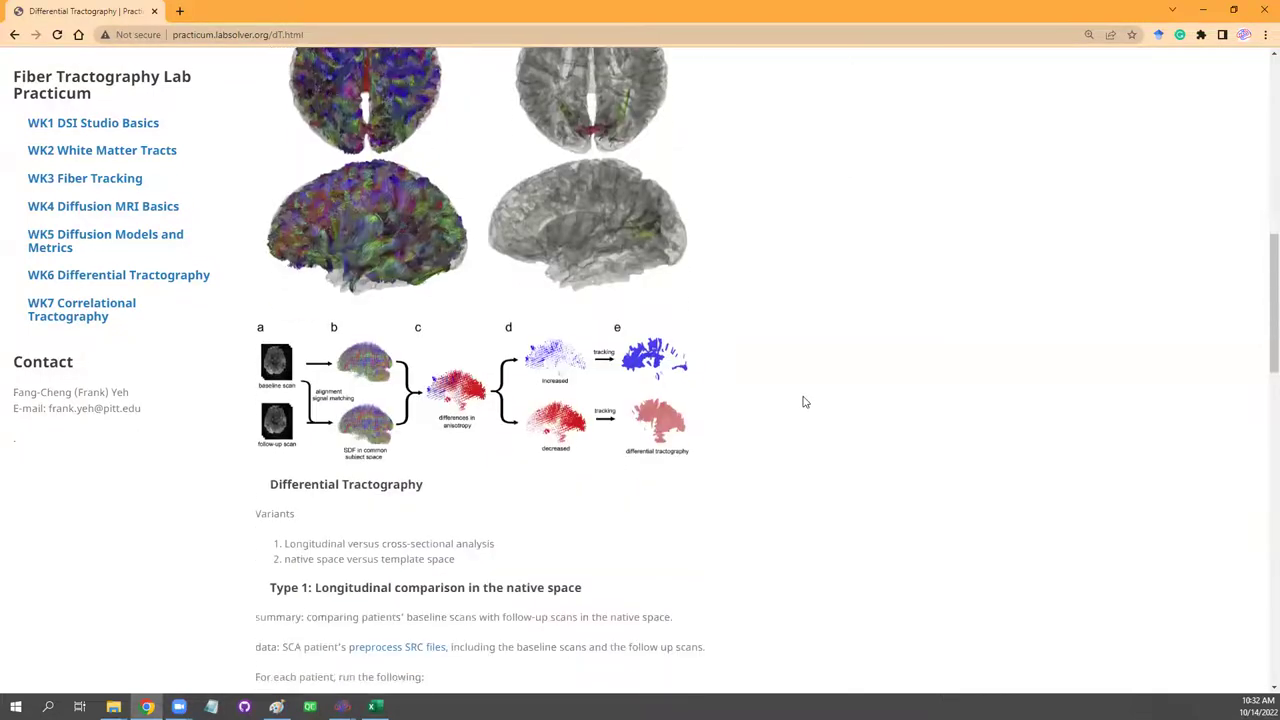
{"action": "scroll", "coordinate": [805, 402], "scroll_direction": "down", "scroll_amount": 3}
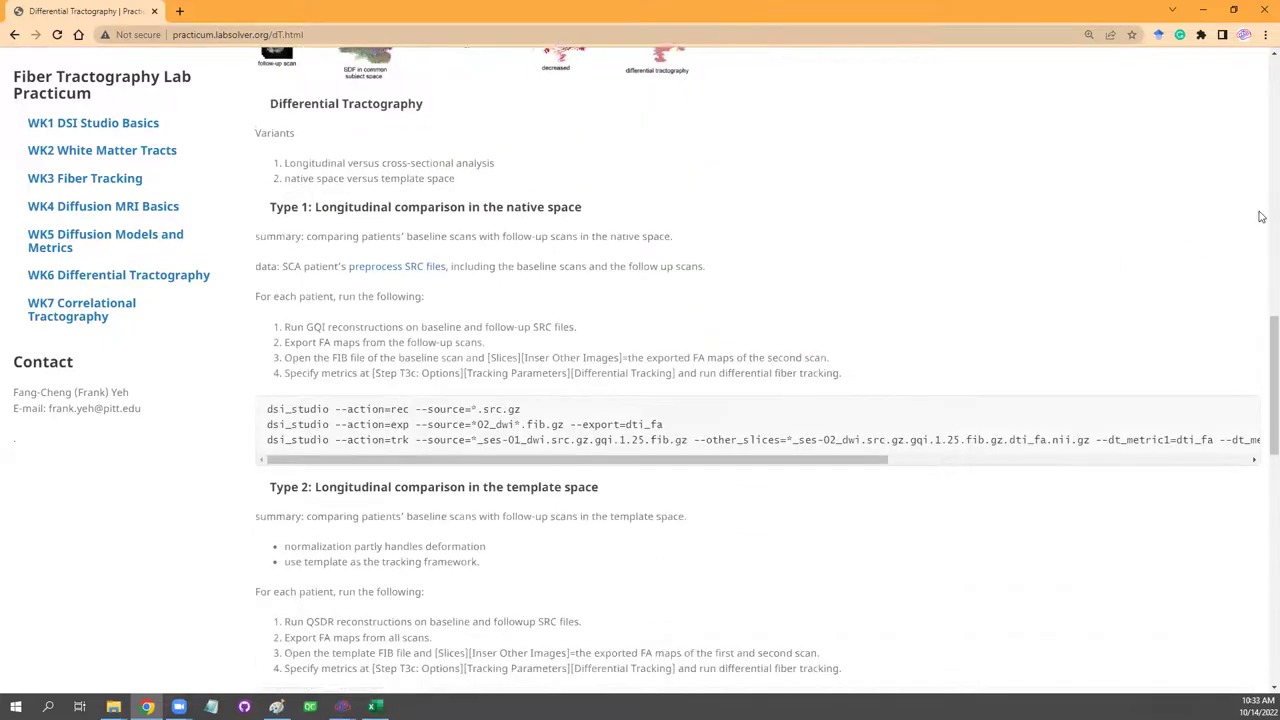
{"action": "scroll", "coordinate": [1261, 357], "scroll_direction": "down", "scroll_amount": 1}
{"action": "mouse_move", "coordinate": [1261, 357]}
{"action": "left_mouse_down"}
{"action": "mouse_move", "coordinate": [1261, 408]}
{"action": "mouse_move", "coordinate": [1266, 323]}
{"action": "mouse_move", "coordinate": [1266, 334]}
{"action": "left_mouse_up"}
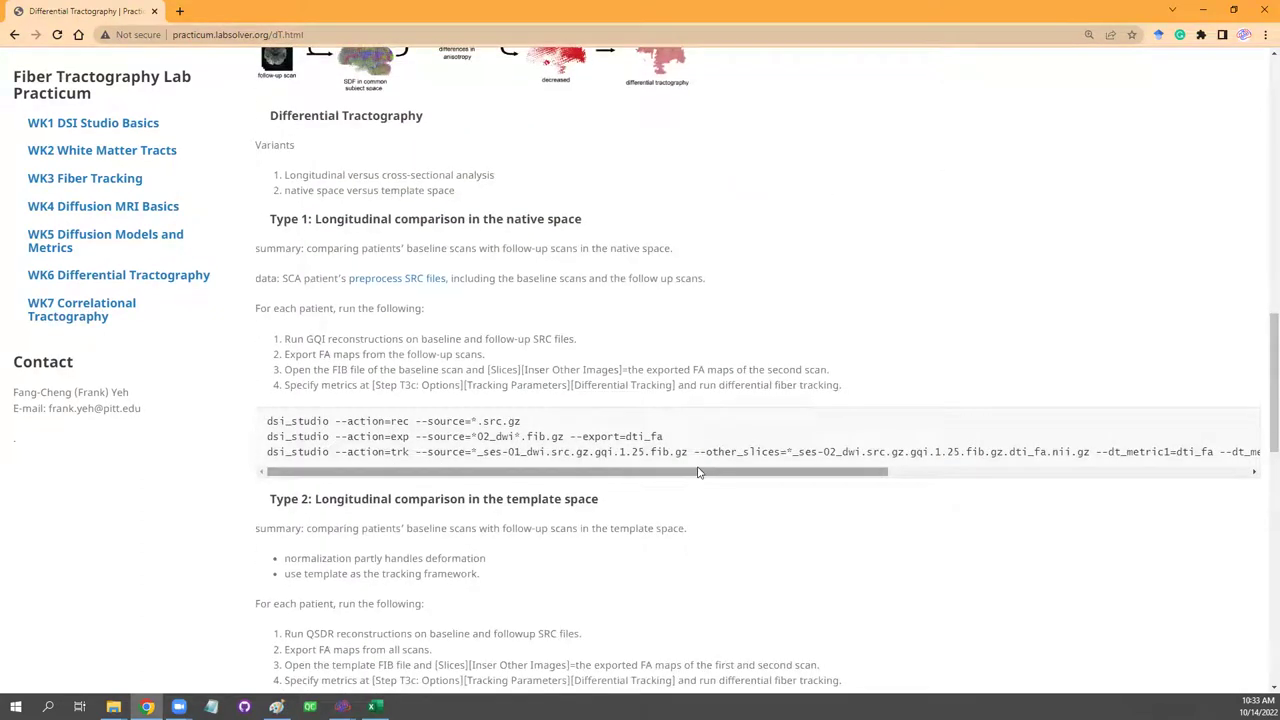
{"action": "scroll", "coordinate": [340, 462], "scroll_direction": "up", "scroll_amount": 2}
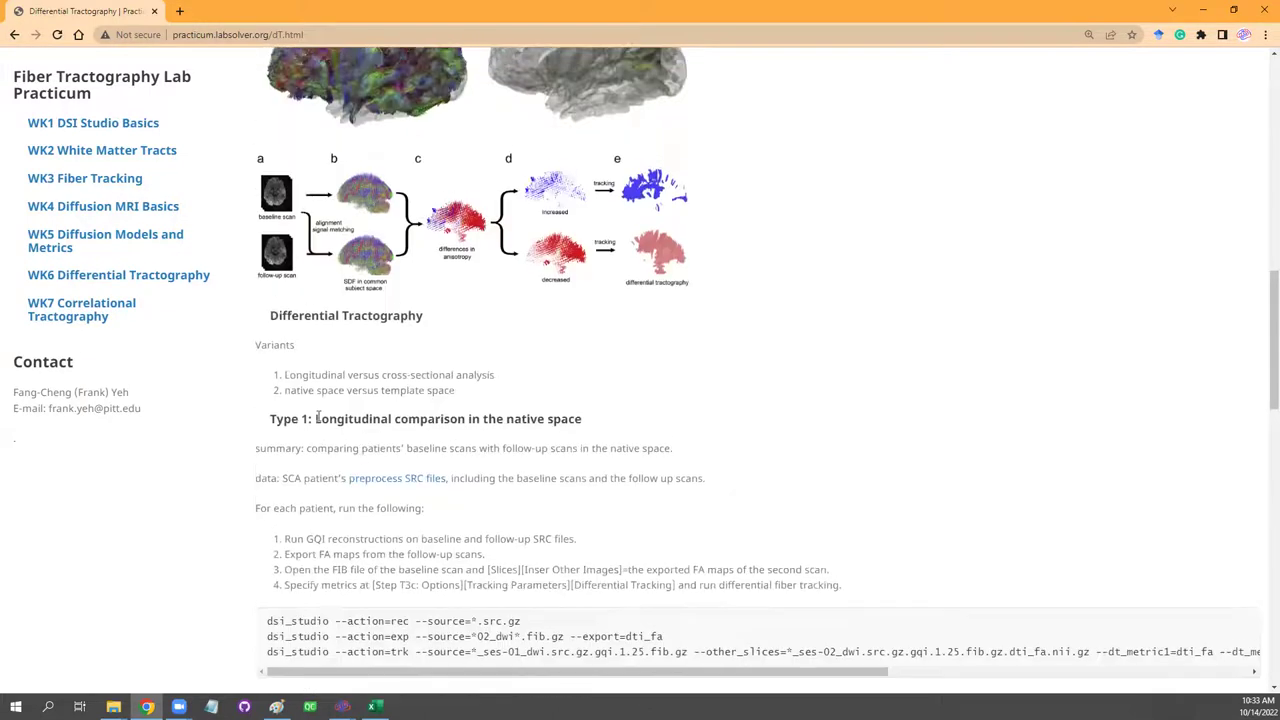
{"action": "left_click_drag", "start_coordinate": [316, 418], "coordinate": [470, 420]}
{"action": "scroll", "coordinate": [497, 516], "scroll_direction": "down", "scroll_amount": 2}
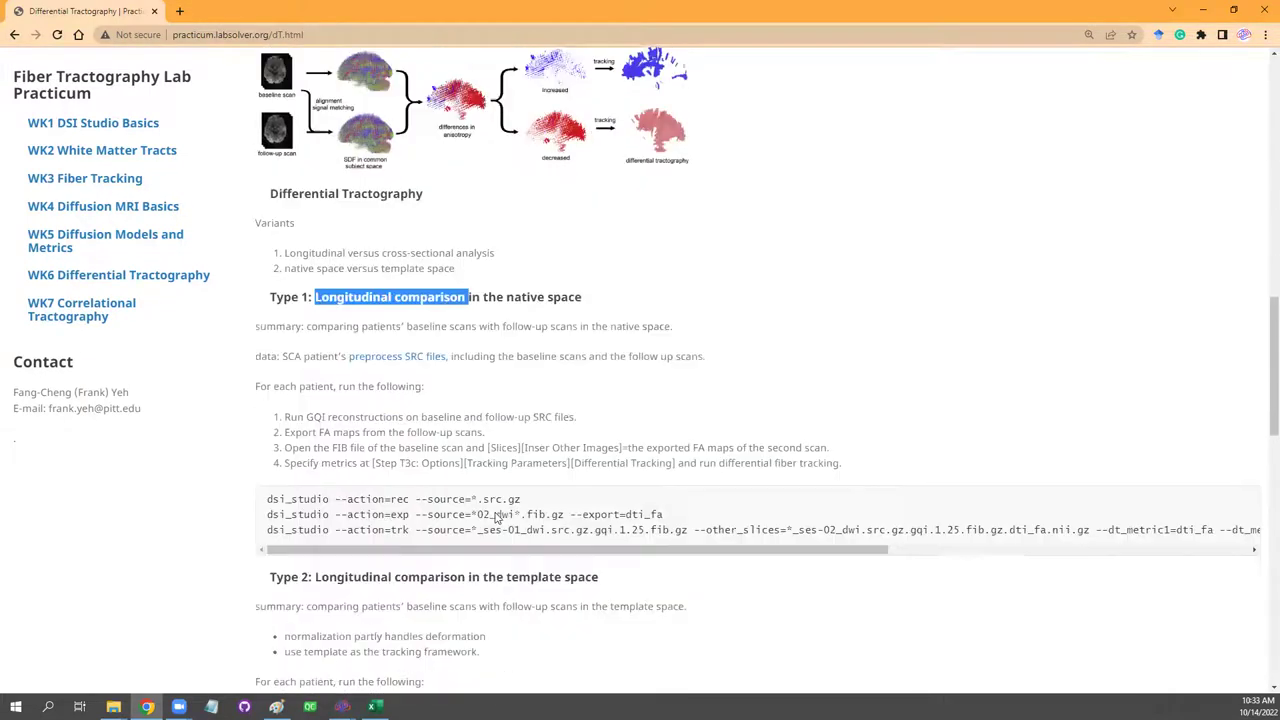
Highlight "cross-sectional comparison" in the Type 3 heading and review its age-sex-matched procedure.
{"action": "scroll", "coordinate": [497, 516], "scroll_direction": "down", "scroll_amount": 3}
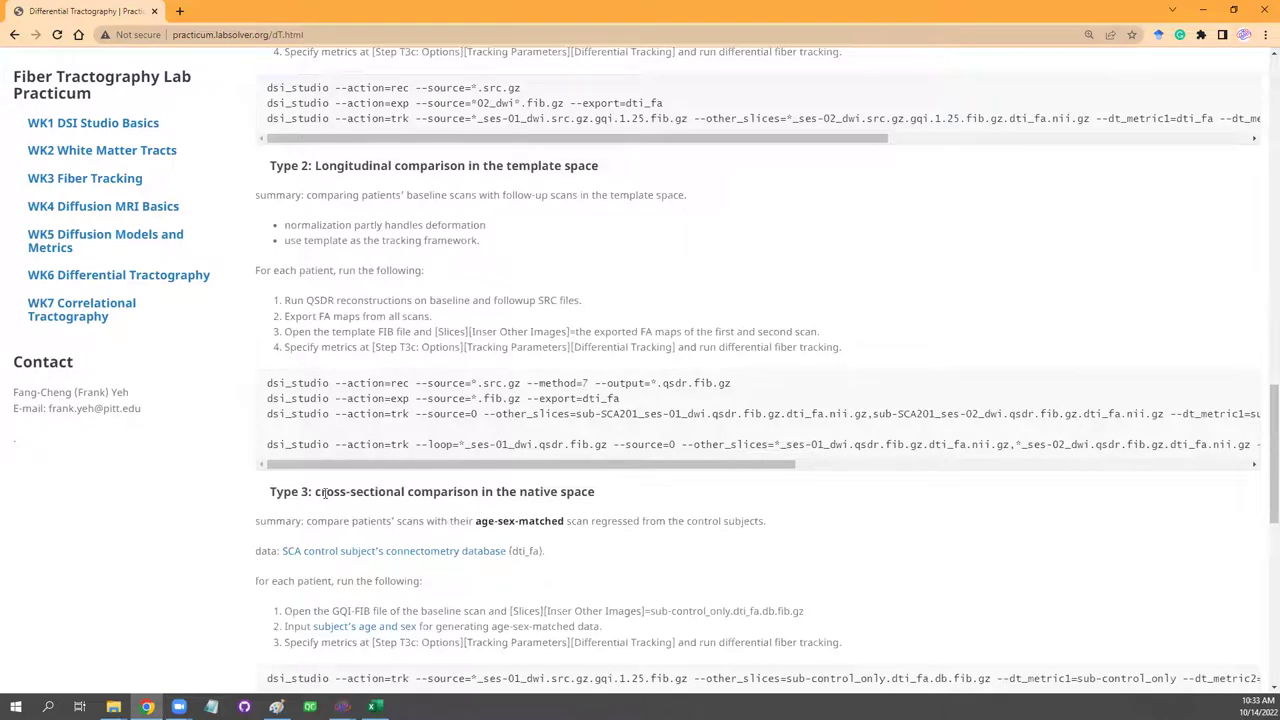
{"action": "left_click_drag", "start_coordinate": [317, 492], "coordinate": [481, 492]}
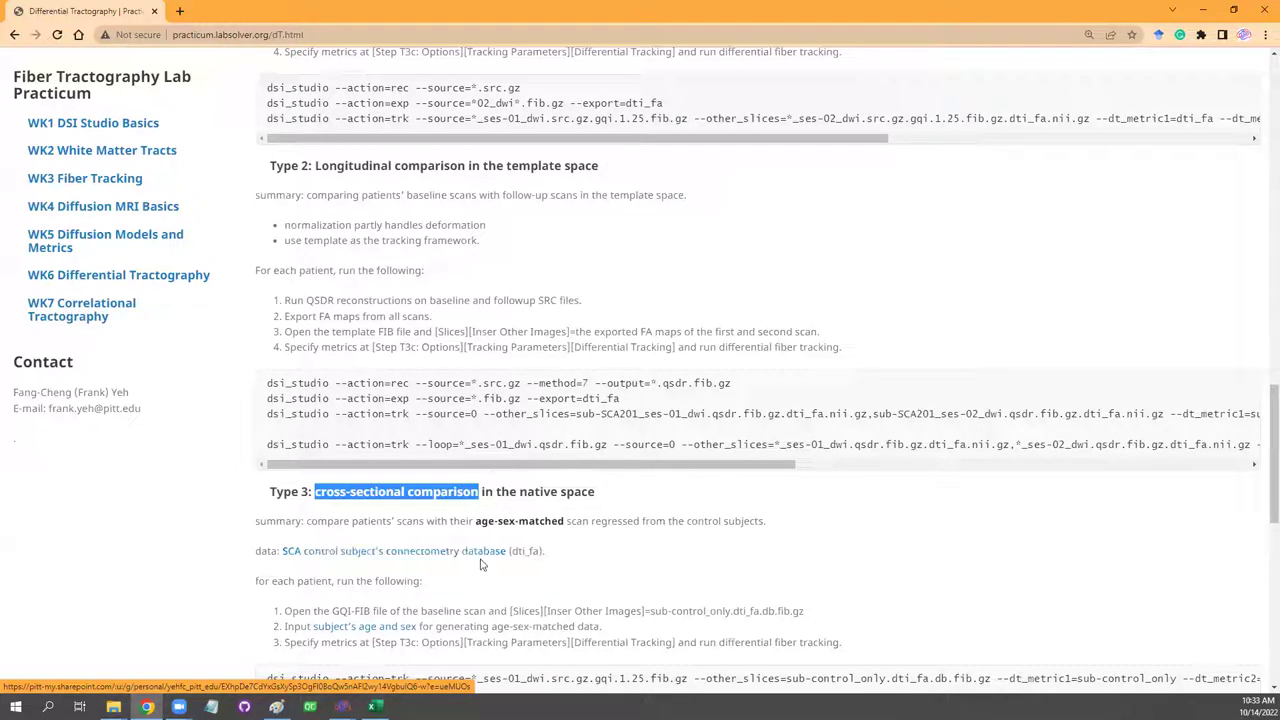
{"action": "scroll", "coordinate": [606, 556], "scroll_direction": "down", "scroll_amount": 1}
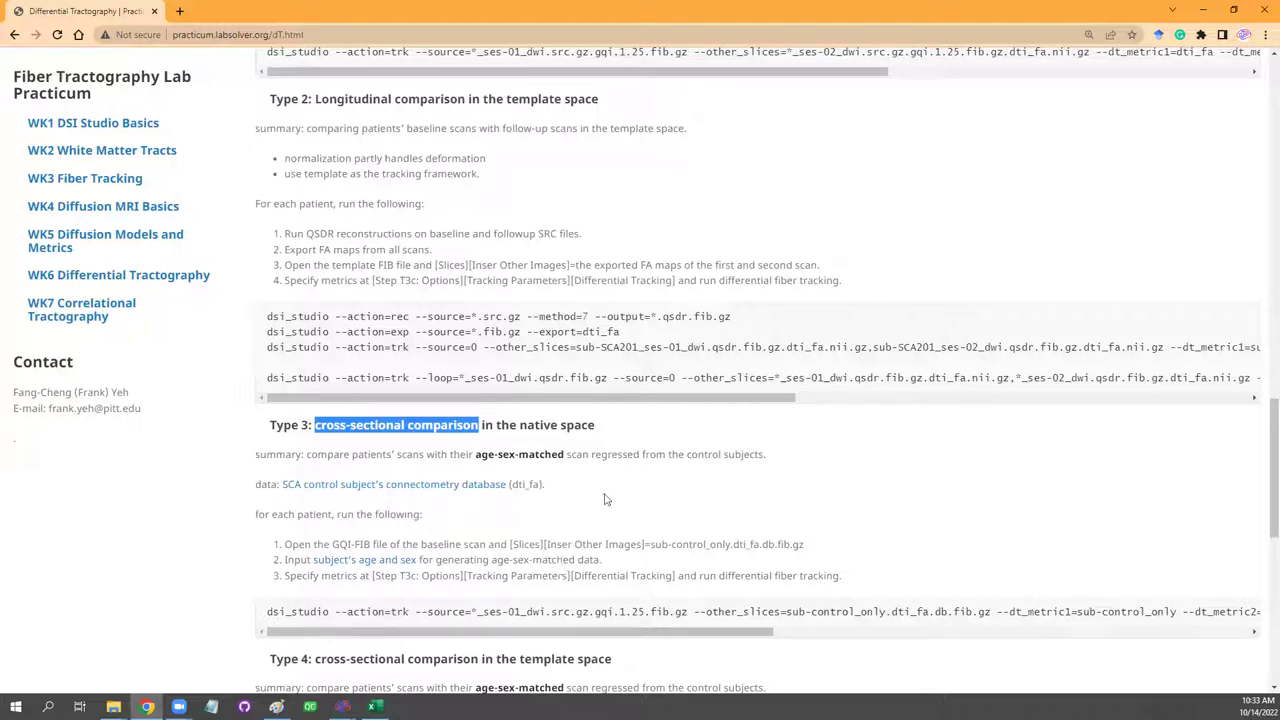
Return to the comparison table and highlight the differential tracking criterion "threshold for the anisotropy decrease", then clear the highlight.
{"action": "scroll", "coordinate": [620, 505], "scroll_direction": "up", "scroll_amount": 2}
{"action": "scroll", "coordinate": [624, 507], "scroll_direction": "up", "scroll_amount": 2}
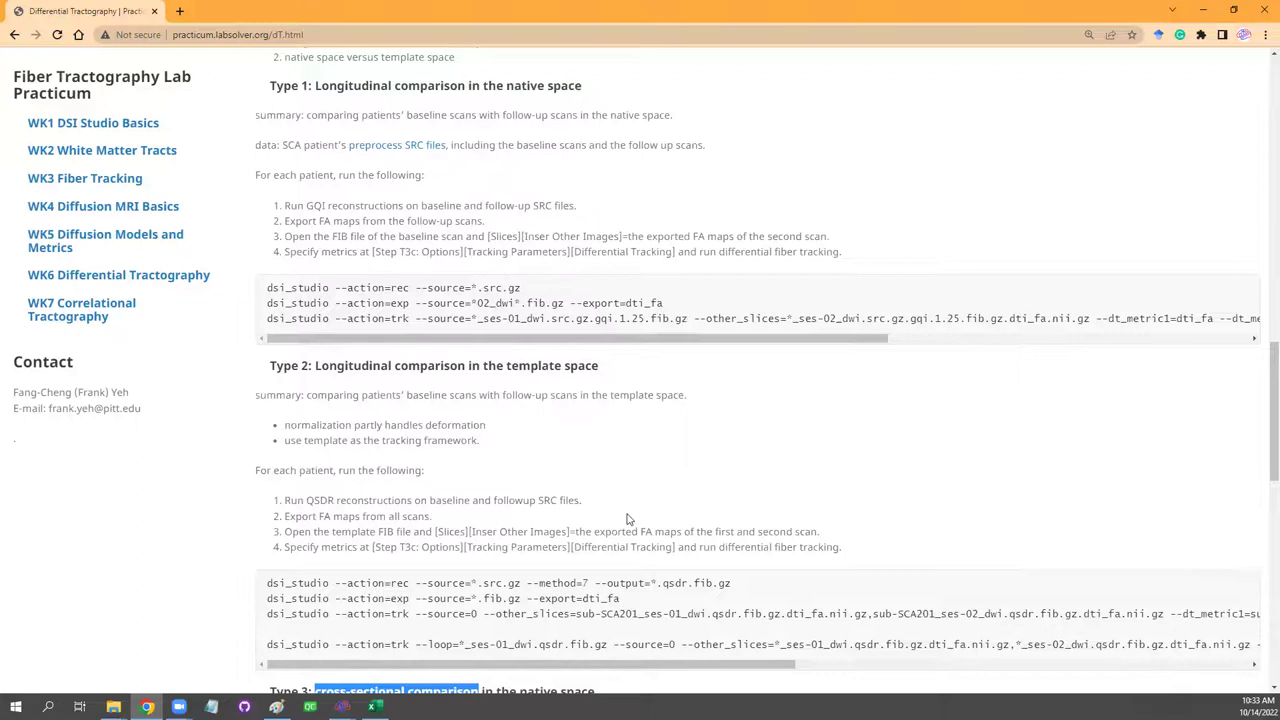
{"action": "scroll", "coordinate": [628, 515], "scroll_direction": "up", "scroll_amount": 10}
{"action": "left_click_drag", "start_coordinate": [906, 100], "coordinate": [1088, 98]}
{"action": "left_click", "coordinate": [1107, 186]}
Highlight "native space" in the Type 1 heading and "template space" in the Type 2 heading, and view the Type 3 and 4 sections.
{"action": "scroll", "coordinate": [1013, 376], "scroll_direction": "down", "scroll_amount": 6}
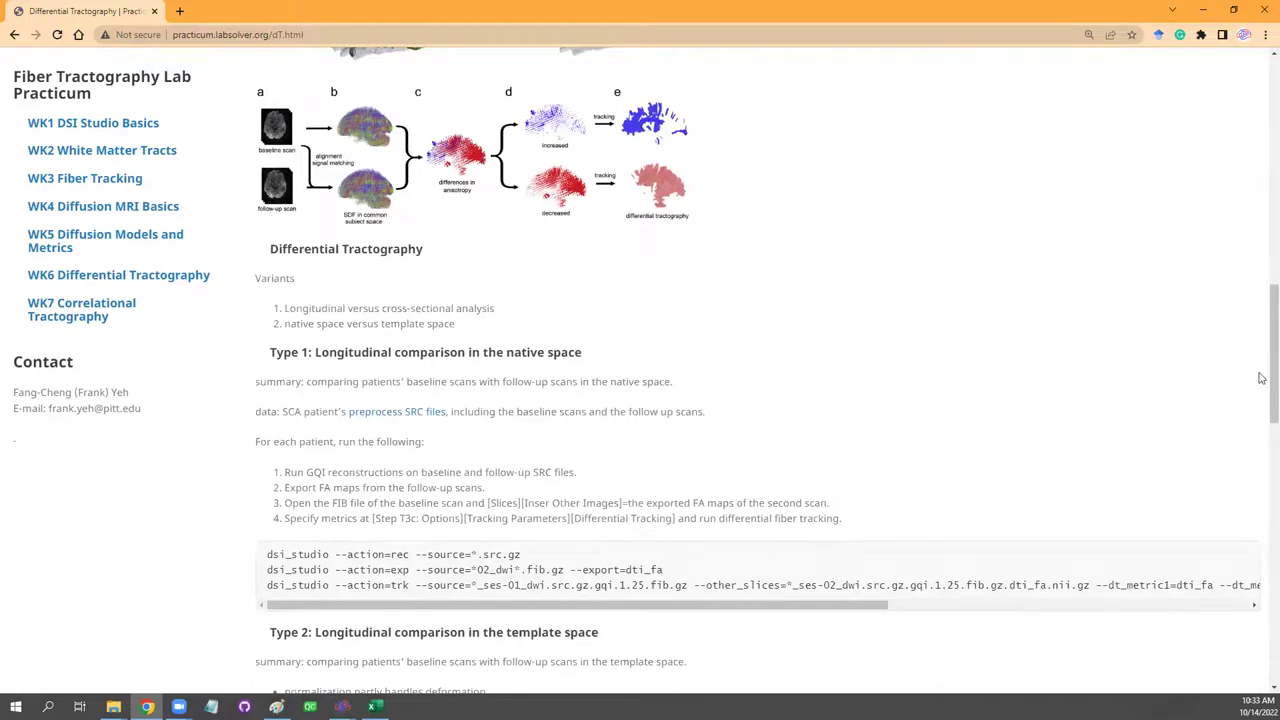
{"action": "left_click_drag", "start_coordinate": [1260, 374], "coordinate": [1261, 414]}
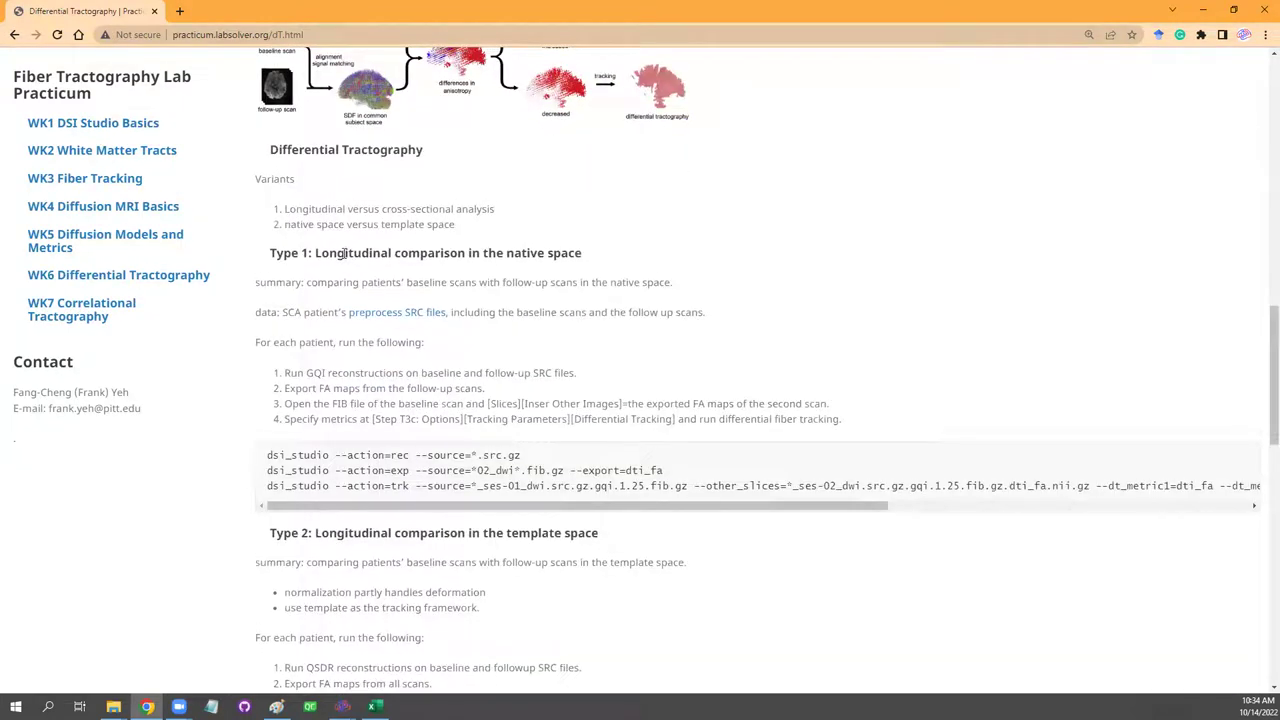
{"action": "left_click_drag", "start_coordinate": [314, 253], "coordinate": [581, 257]}
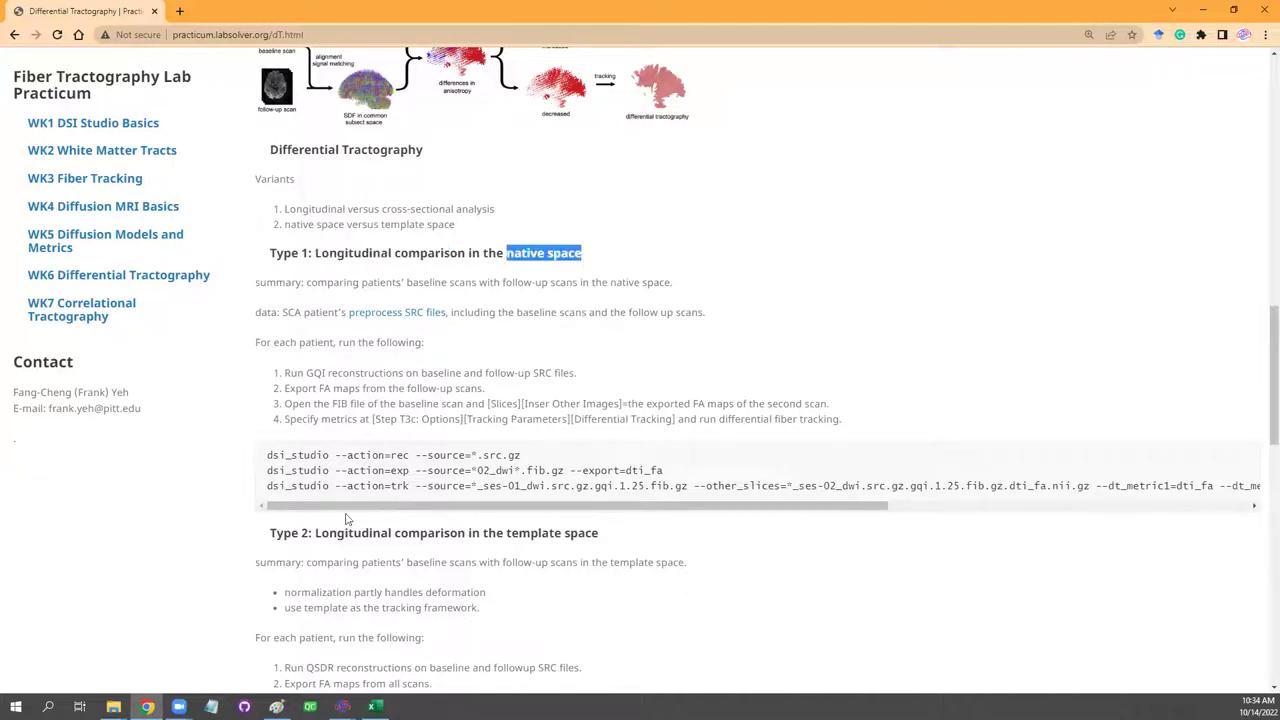
{"action": "left_click_drag", "start_coordinate": [316, 533], "coordinate": [612, 536]}
{"action": "scroll", "coordinate": [611, 586], "scroll_direction": "down", "scroll_amount": 5}
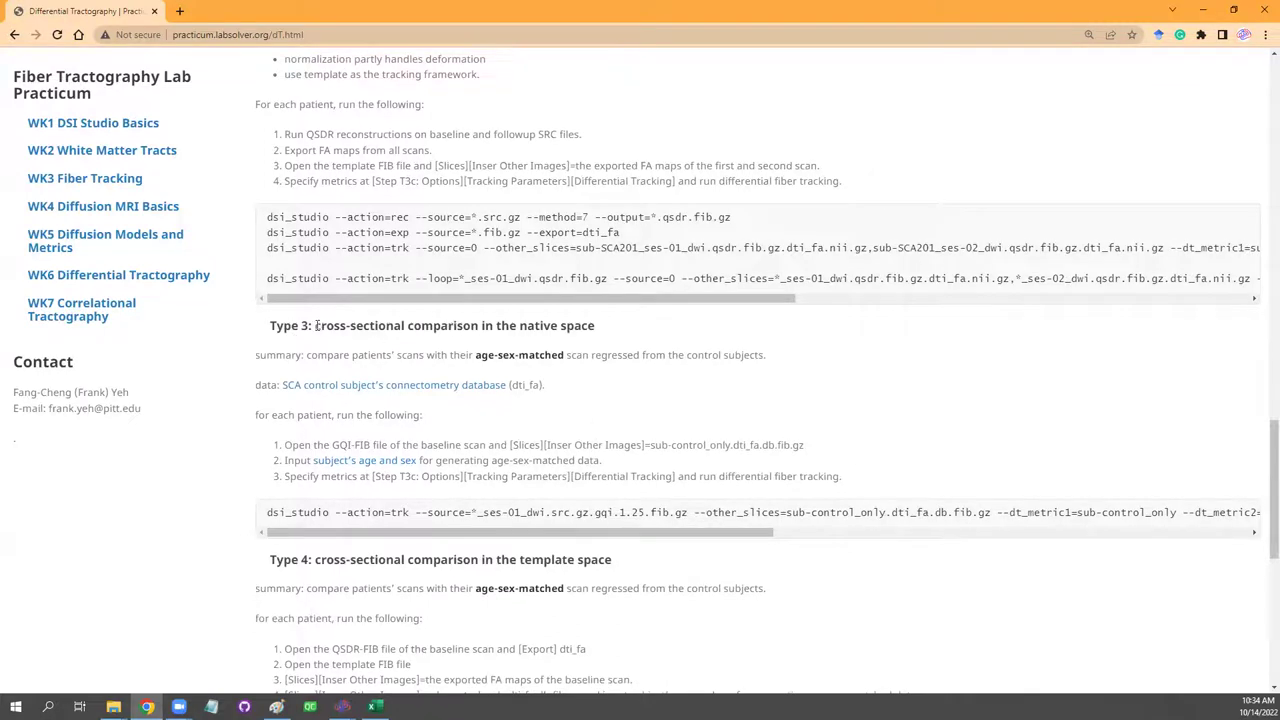
Highlight "cross-sectional analysis", "native space" and "template space" in turn in the Variants list, and clear the highlight.
{"action": "scroll", "coordinate": [436, 330], "scroll_direction": "up", "scroll_amount": 5}
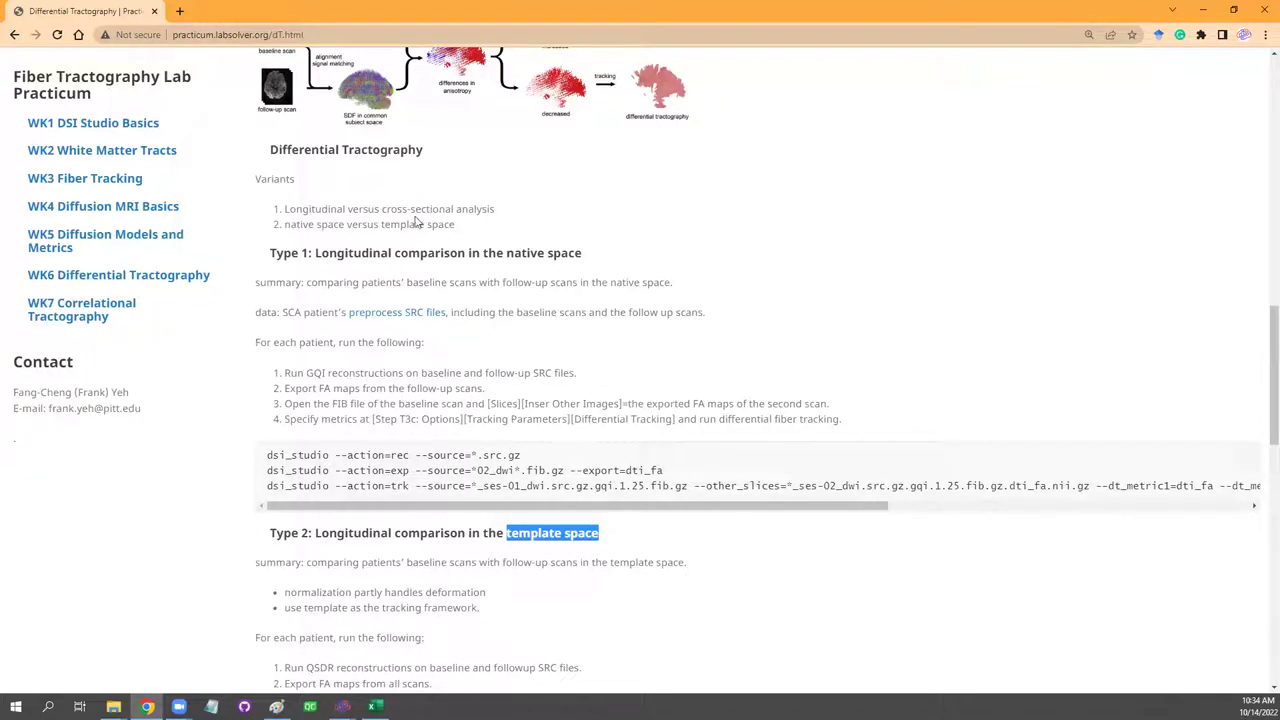
{"action": "left_click_drag", "start_coordinate": [380, 209], "coordinate": [507, 213]}
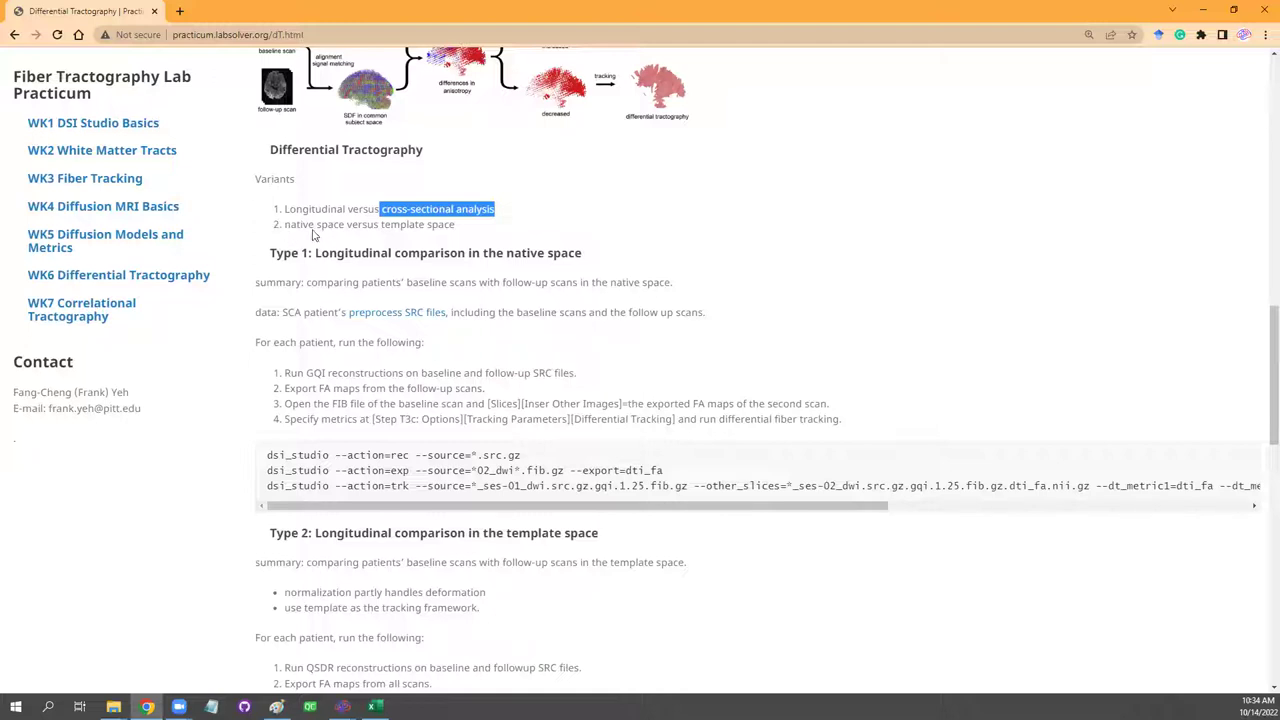
{"action": "left_click_drag", "start_coordinate": [376, 225], "coordinate": [459, 234]}
{"action": "left_click", "coordinate": [435, 225]}
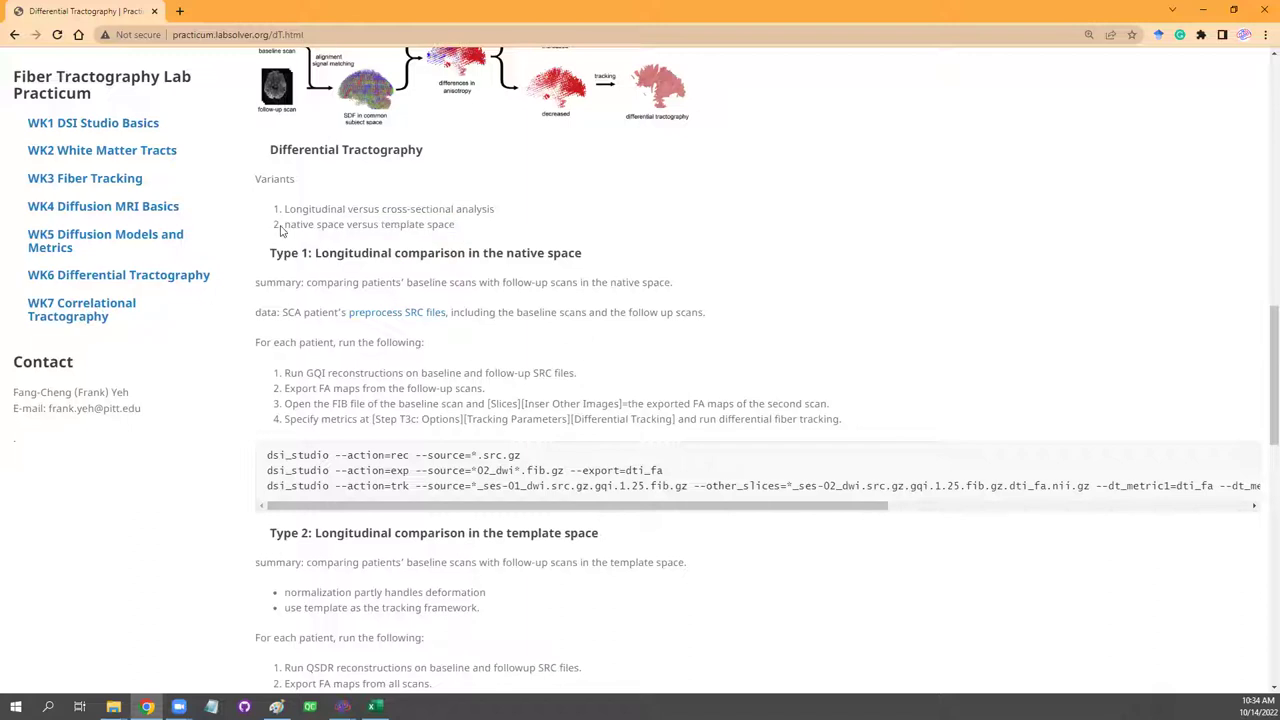
{"action": "left_click_drag", "start_coordinate": [285, 226], "coordinate": [346, 227]}
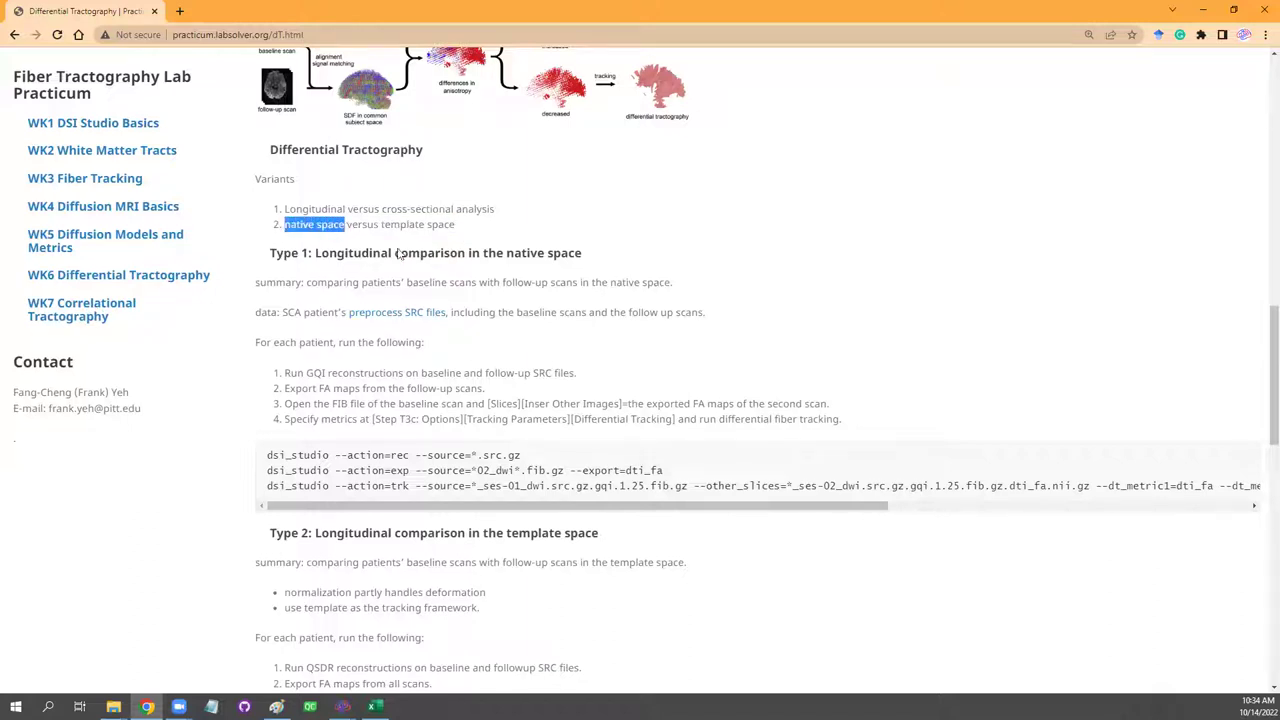
{"action": "left_click_drag", "start_coordinate": [381, 226], "coordinate": [466, 230]}
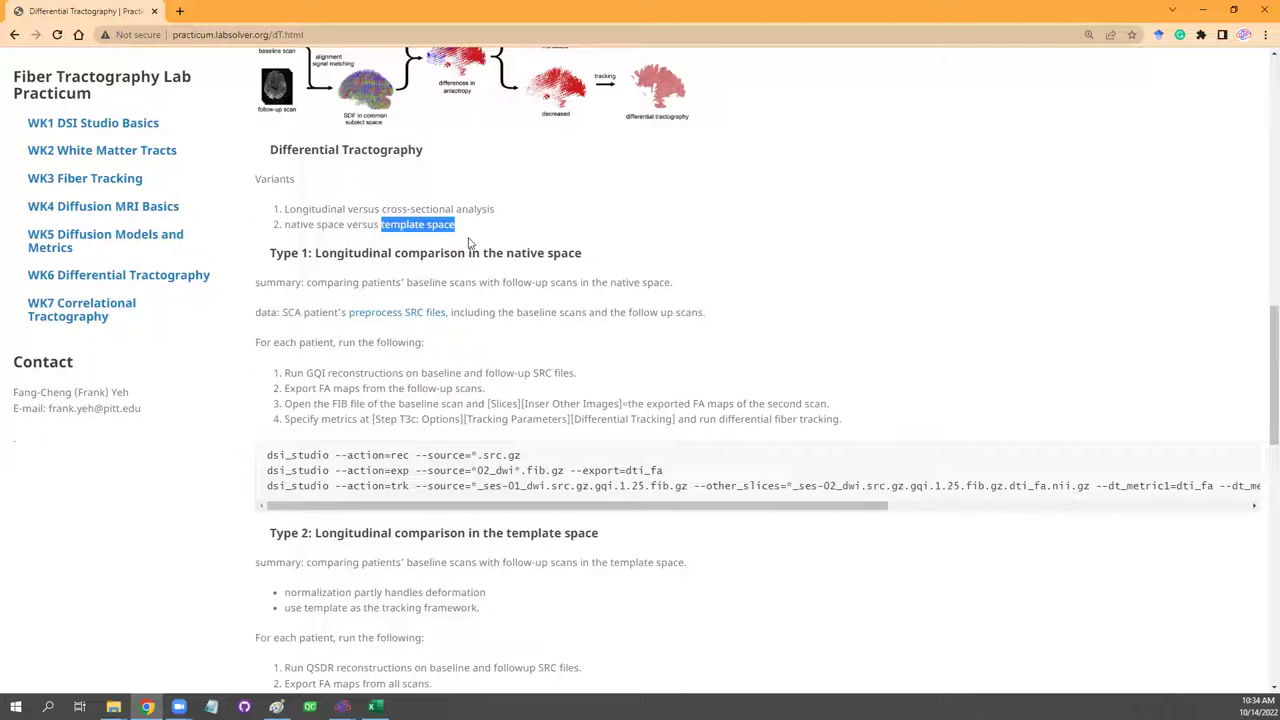
{"action": "left_click", "coordinate": [470, 246]}
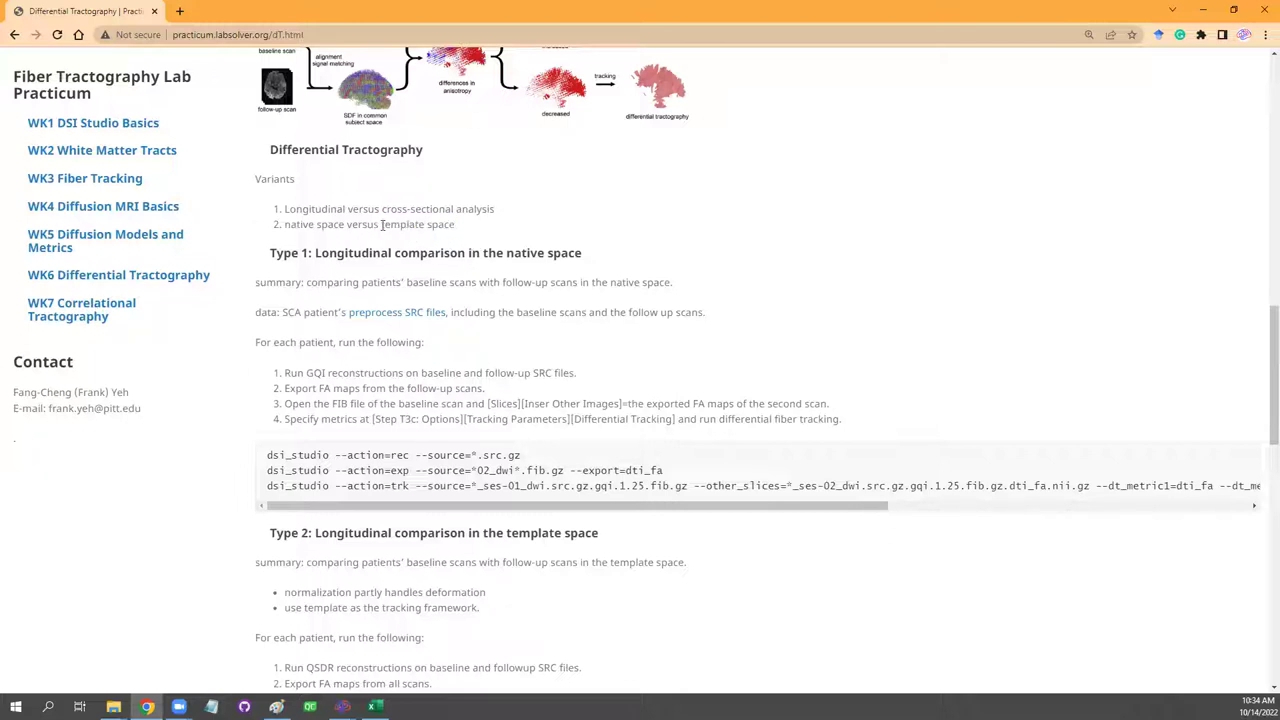
Highlight "template space" and "native space" in the Variants list, and compare the Type 1 and Type 2 sections.
{"action": "left_click_drag", "start_coordinate": [421, 224], "coordinate": [459, 227]}
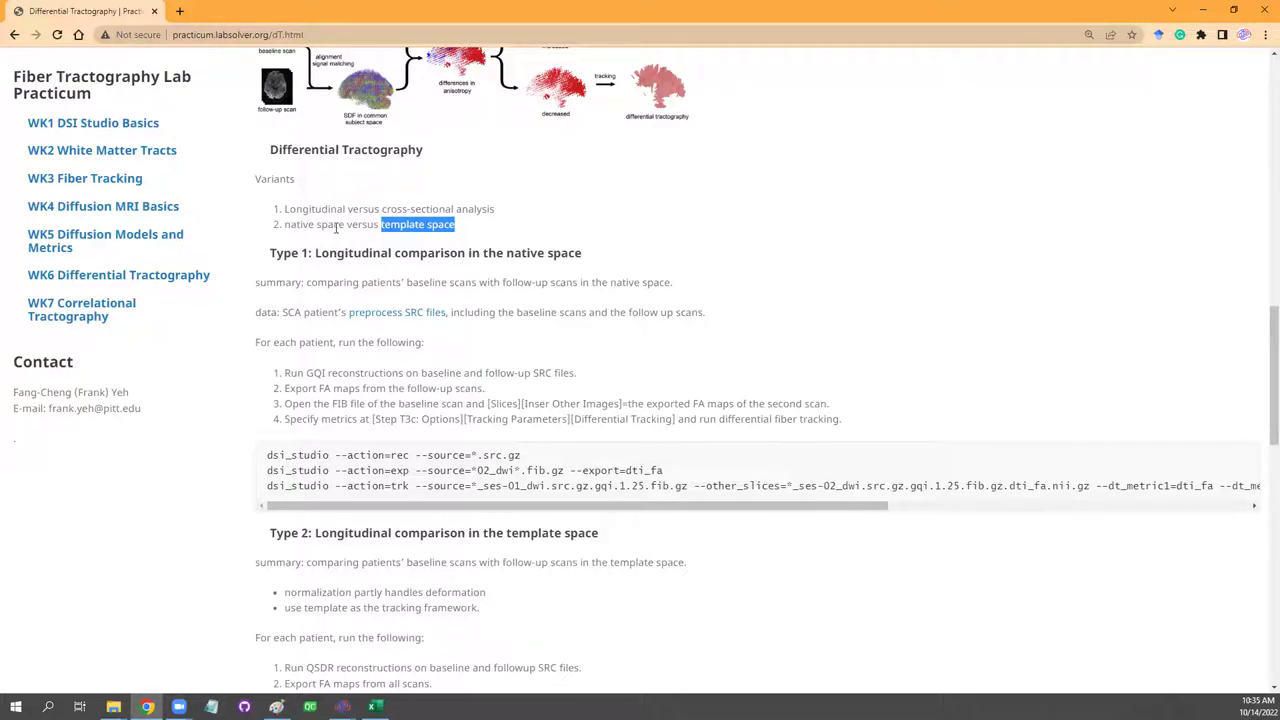
{"action": "left_click_drag", "start_coordinate": [345, 224], "coordinate": [283, 229]}
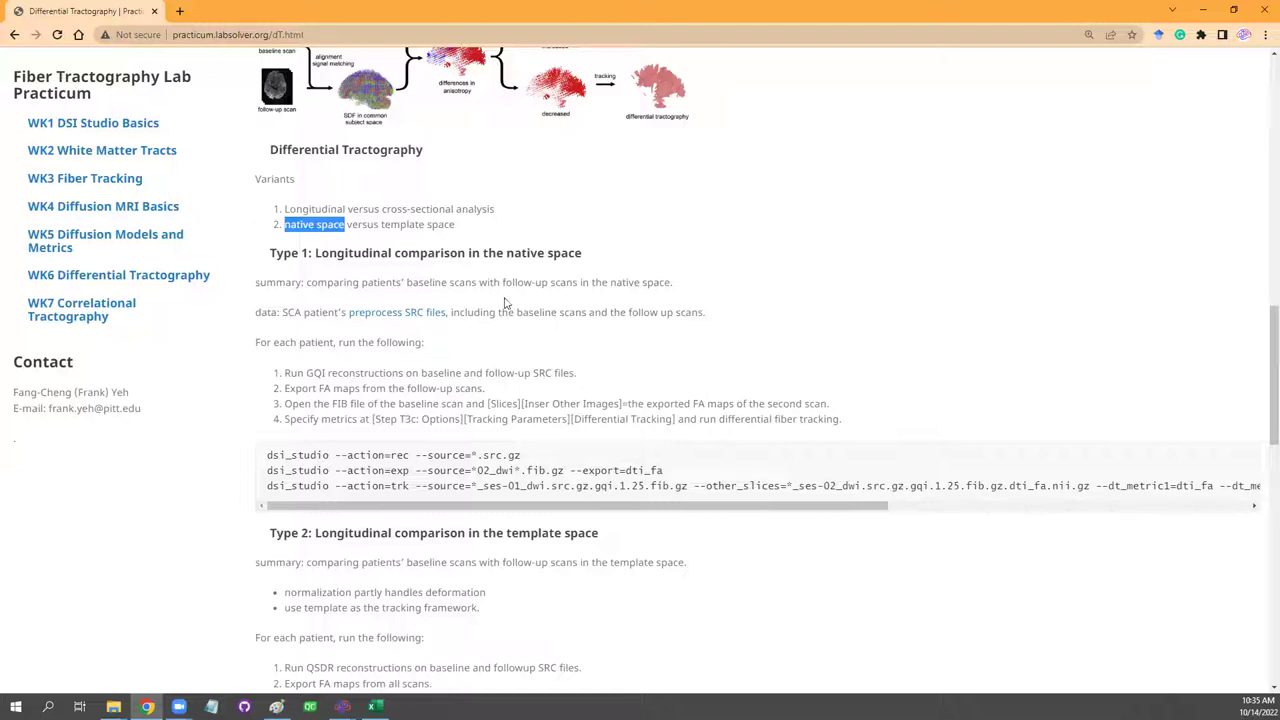
{"action": "scroll", "coordinate": [567, 484], "scroll_direction": "down", "scroll_amount": 3}
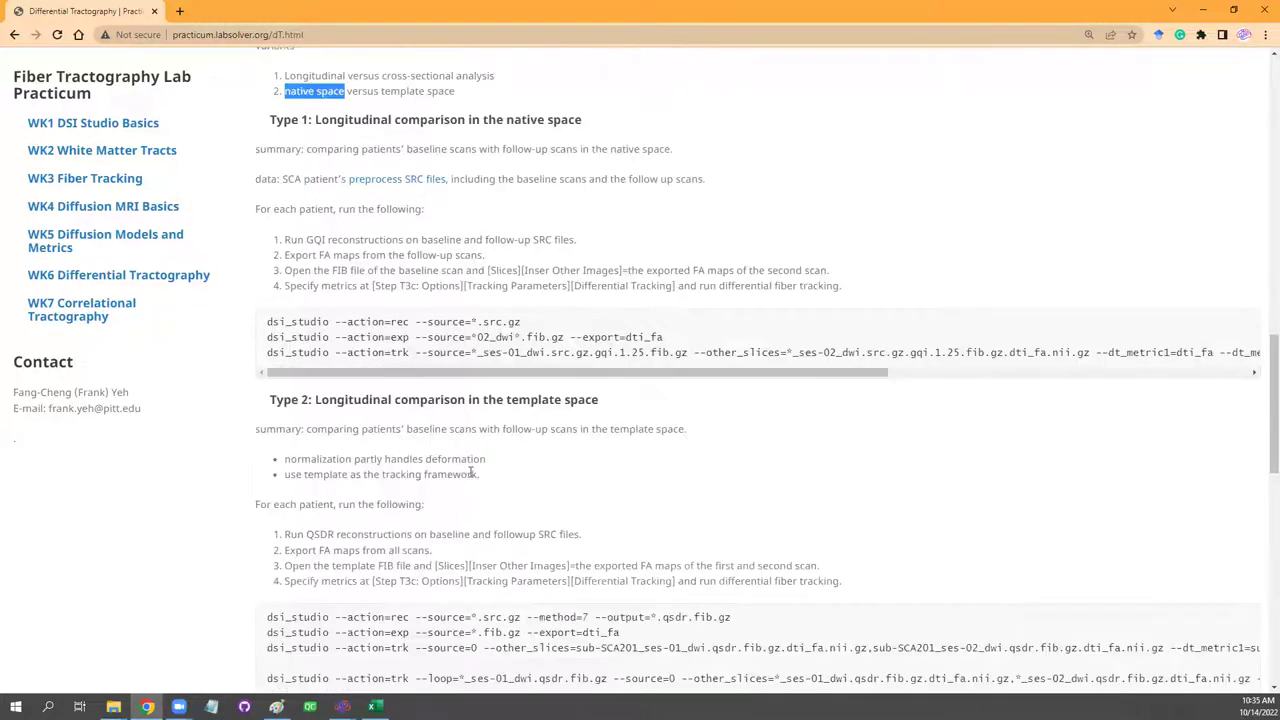
{"action": "scroll", "coordinate": [600, 447], "scroll_direction": "up", "scroll_amount": 3}
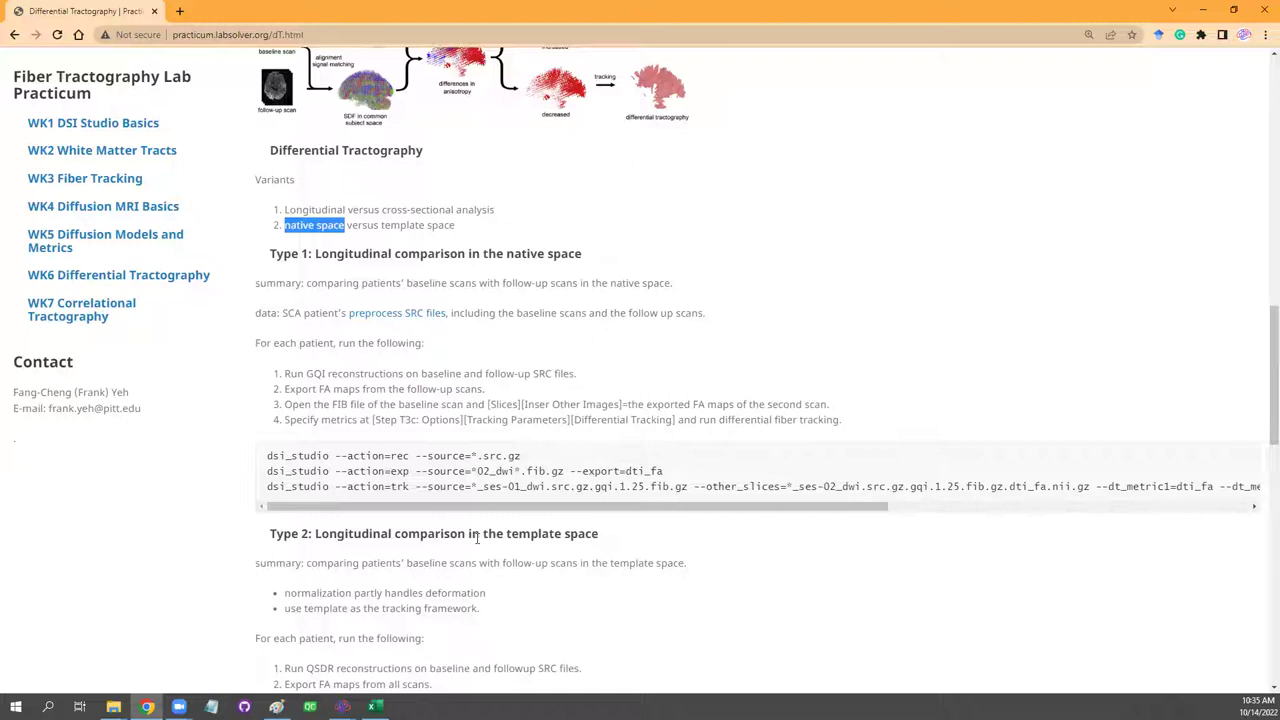
{"action": "scroll", "coordinate": [461, 544], "scroll_direction": "up", "scroll_amount": 2}
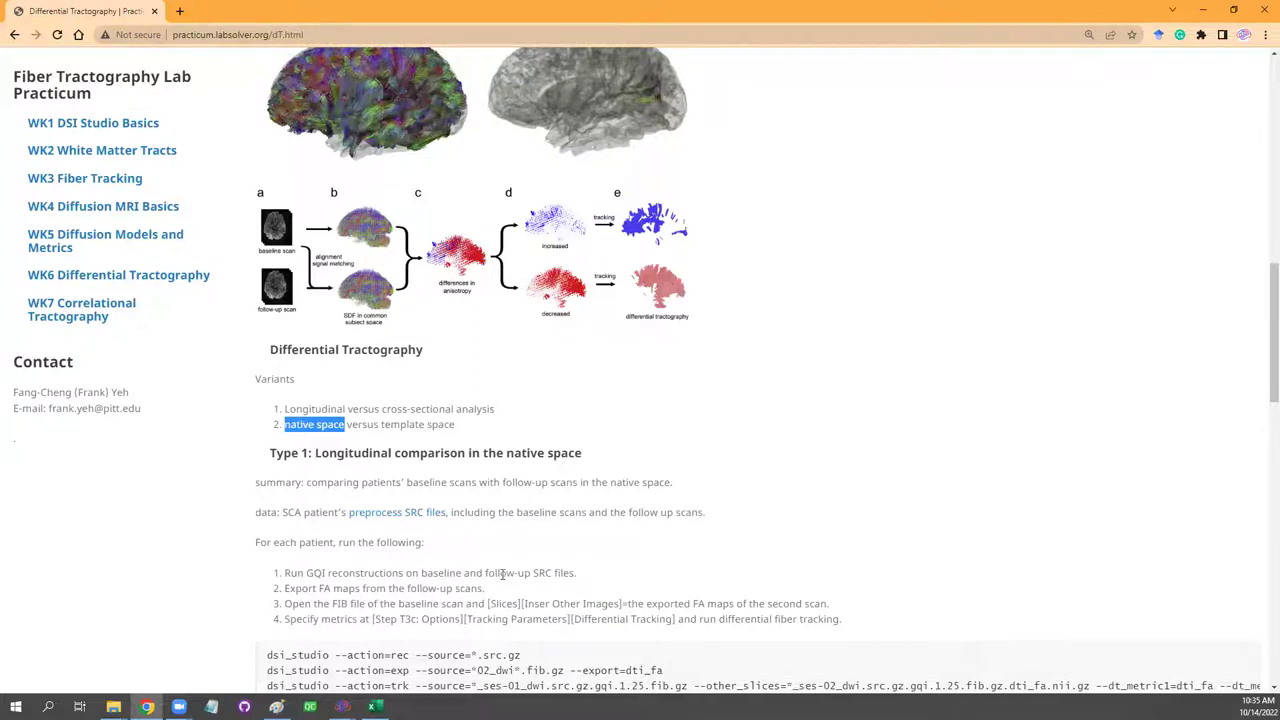
{"action": "scroll", "coordinate": [510, 573], "scroll_direction": "down", "scroll_amount": 3}
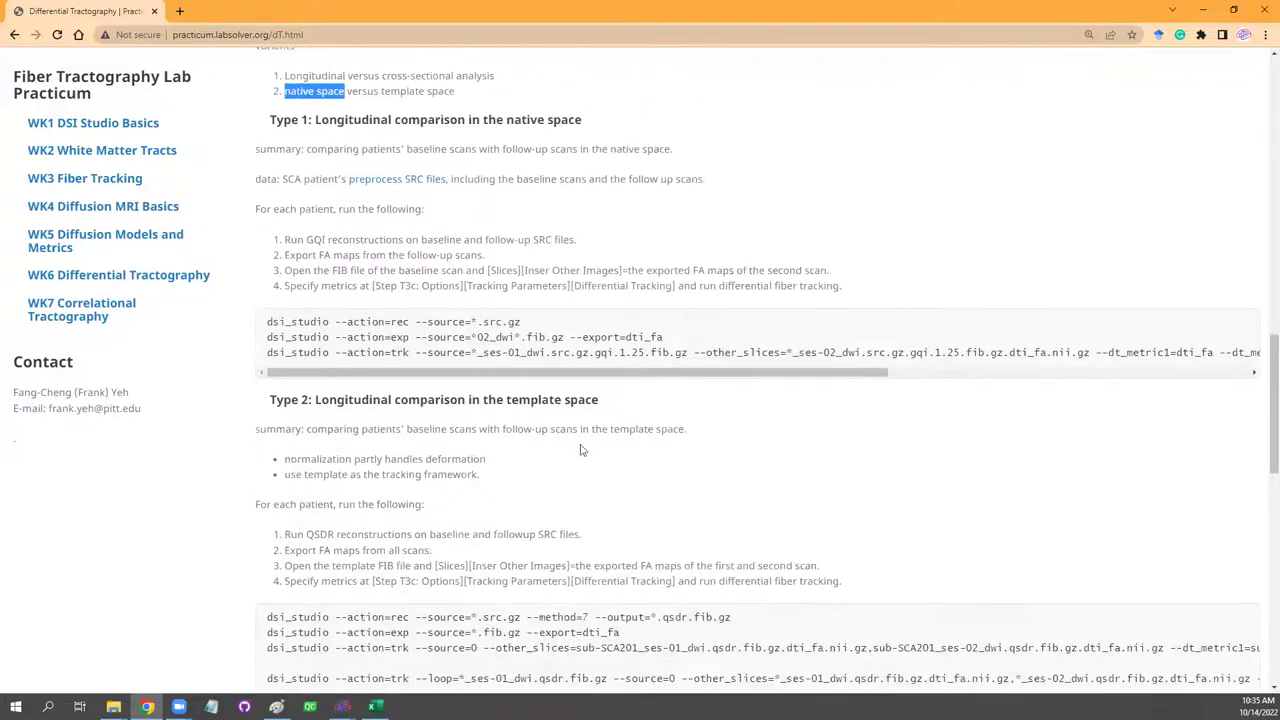
Highlight the Type 2 heading and "=the exported FA maps of the first and second scan." in its third instruction.
{"action": "scroll", "coordinate": [508, 424], "scroll_direction": "down", "scroll_amount": 1}
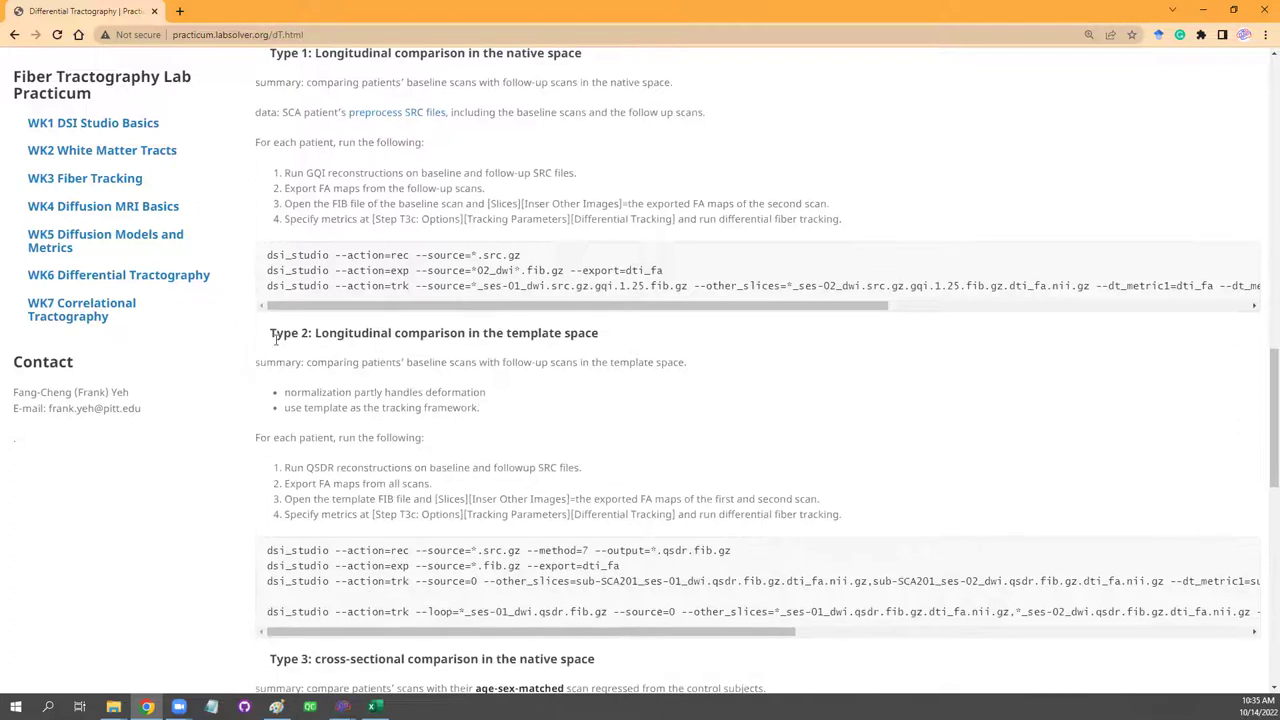
{"action": "left_click_drag", "start_coordinate": [263, 333], "coordinate": [641, 335]}
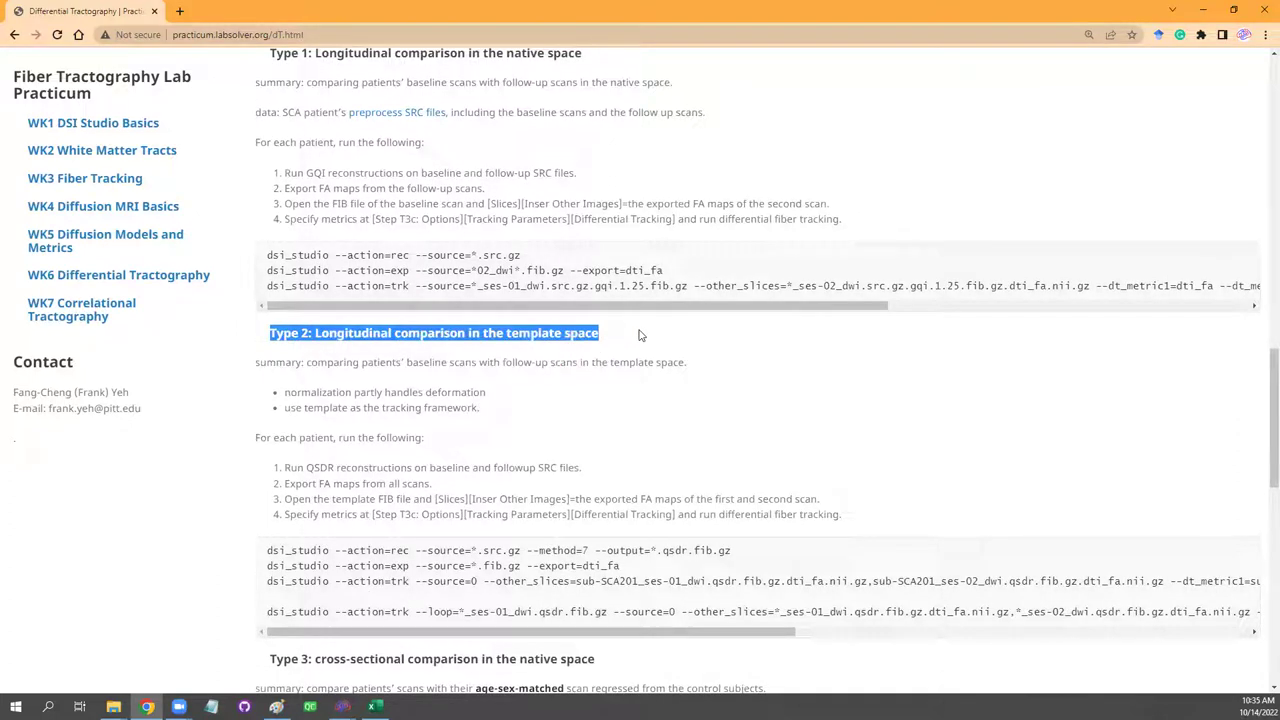
{"action": "left_click_drag", "start_coordinate": [599, 499], "coordinate": [691, 498]}
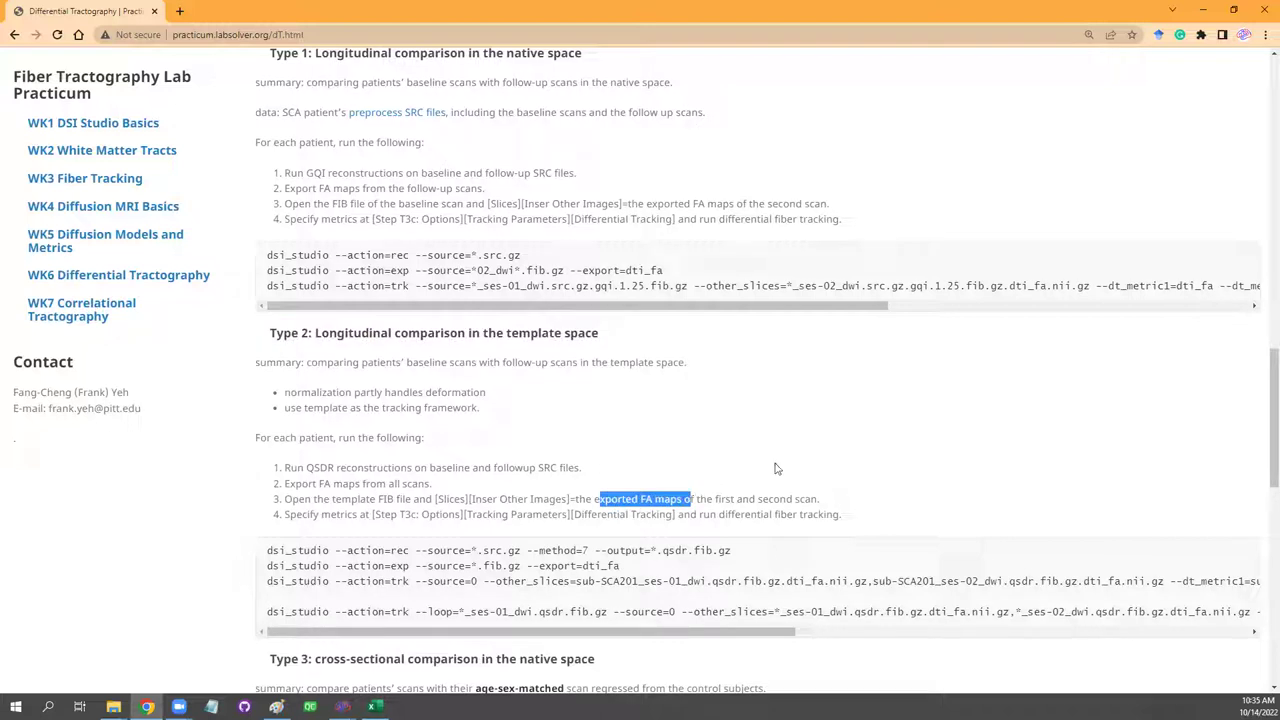
{"action": "left_click_drag", "start_coordinate": [570, 499], "coordinate": [789, 494]}
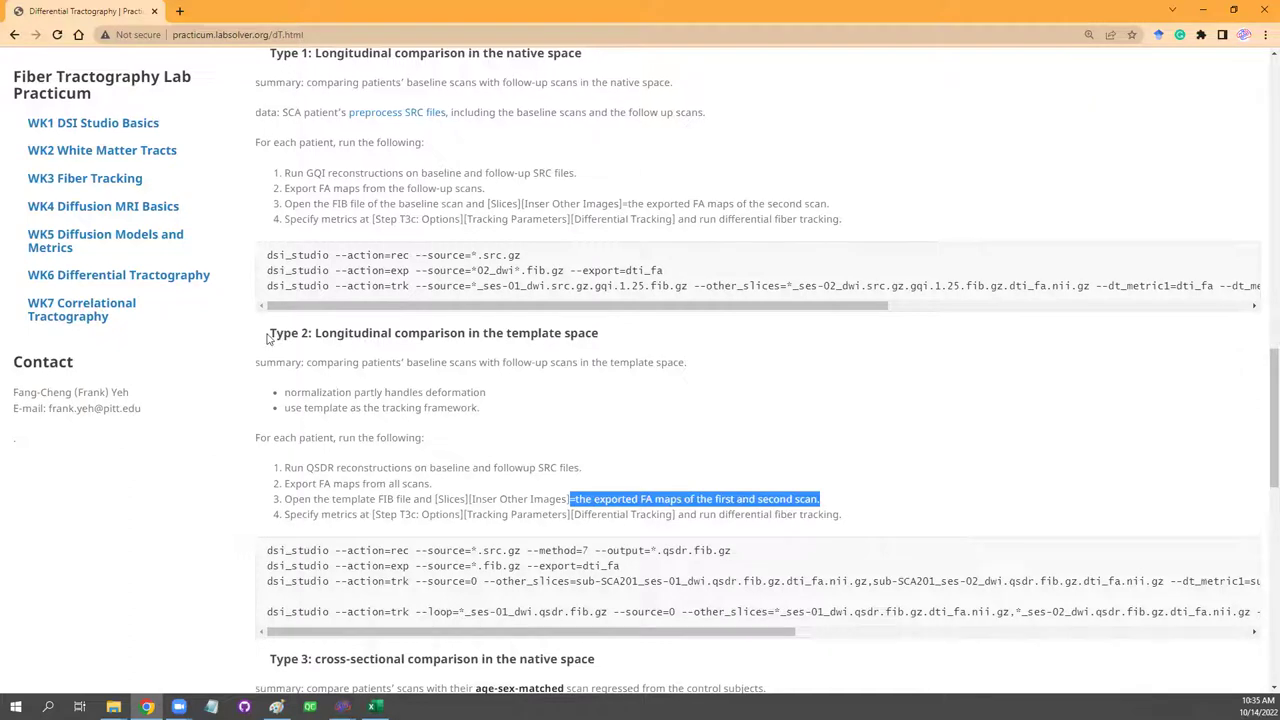
Return to the Type 1 section and highlight "Longitudinal comparison" in its heading.
{"action": "scroll", "coordinate": [547, 511], "scroll_direction": "up", "scroll_amount": 2}
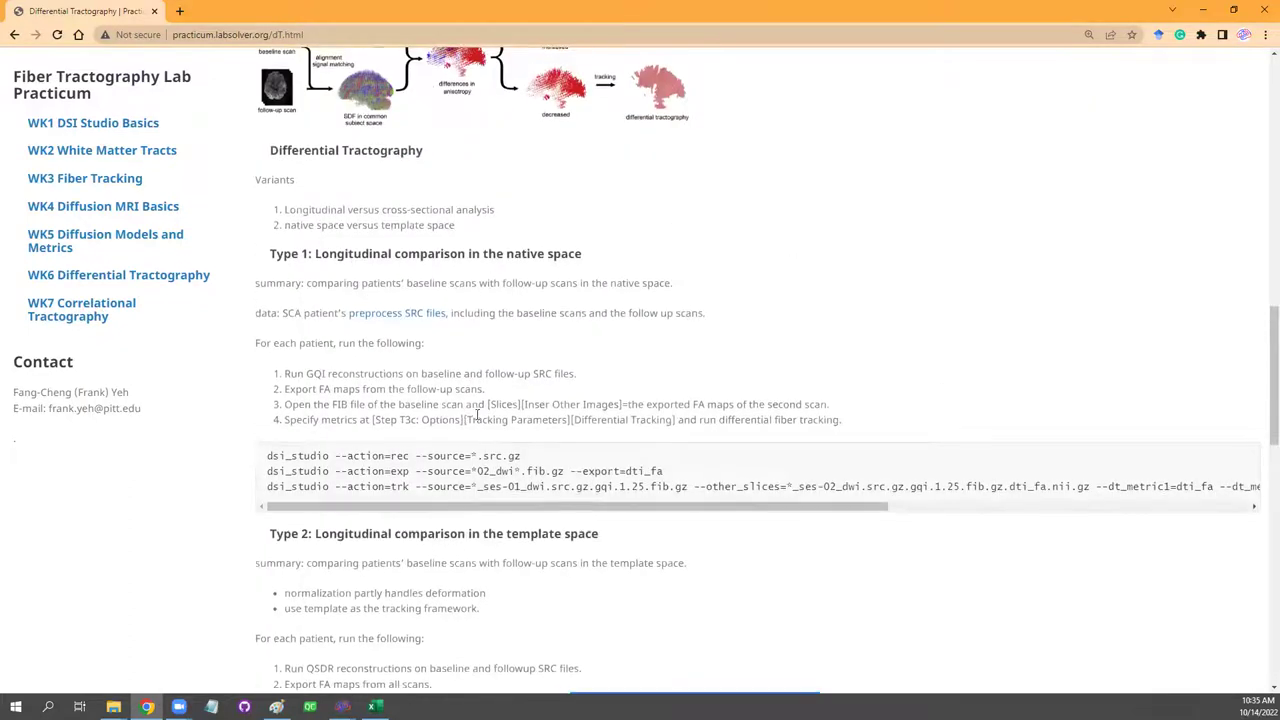
{"action": "scroll", "coordinate": [489, 491], "scroll_direction": "up", "scroll_amount": 1}
{"action": "scroll", "coordinate": [481, 405], "scroll_direction": "down", "scroll_amount": 1}
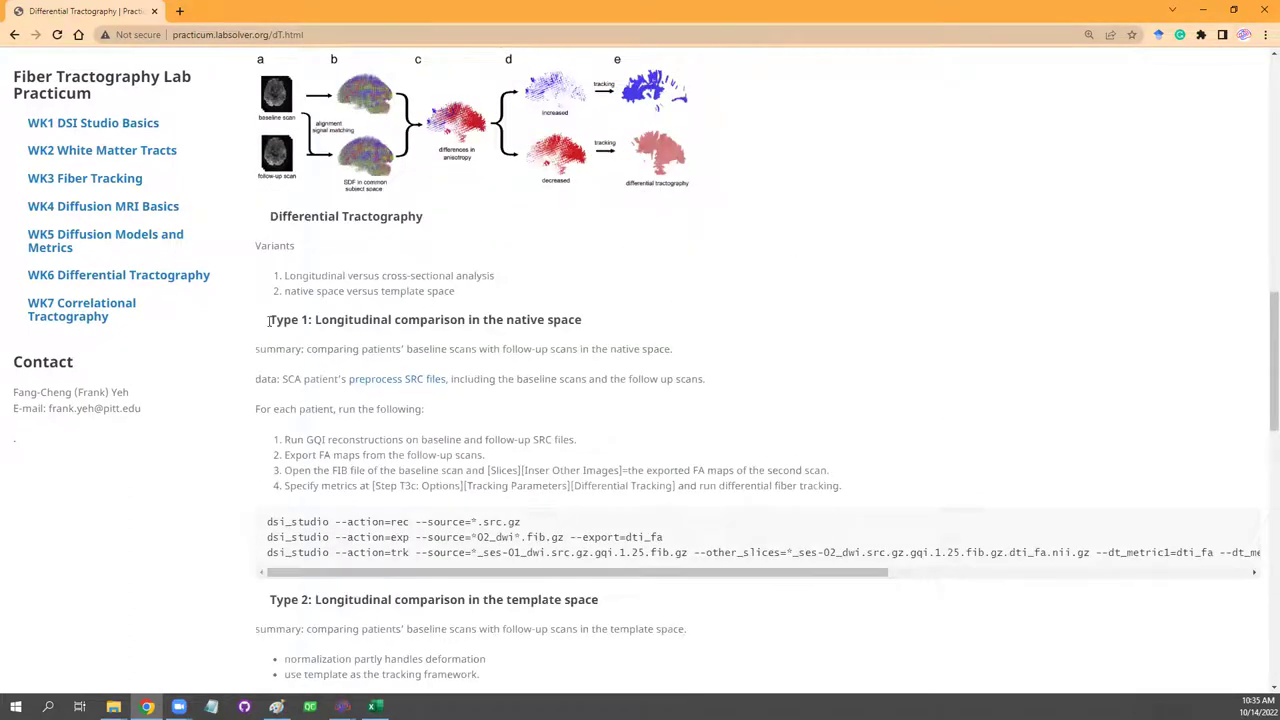
{"action": "left_click_drag", "start_coordinate": [316, 319], "coordinate": [466, 320]}
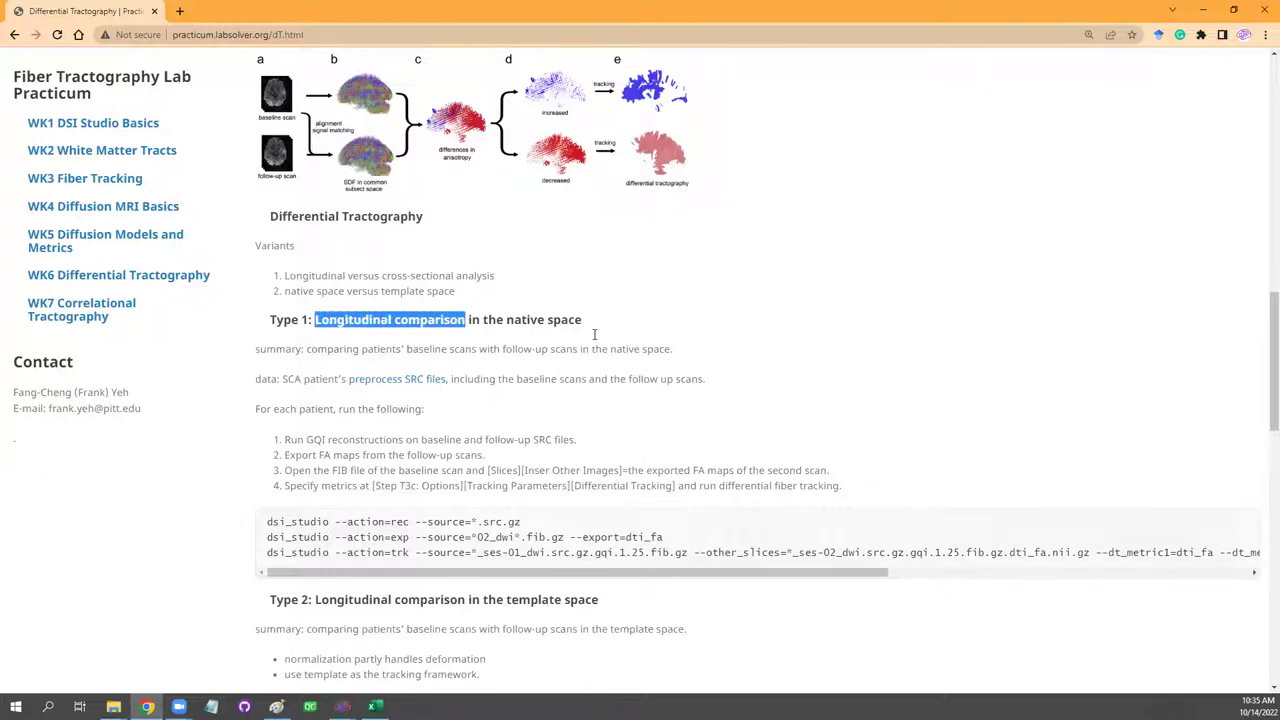
Open the Type 1 section's preprocessed SRC files link and review the baseline files and the follow-up folder's contents.
{"action": "left_click", "coordinate": [423, 389]}
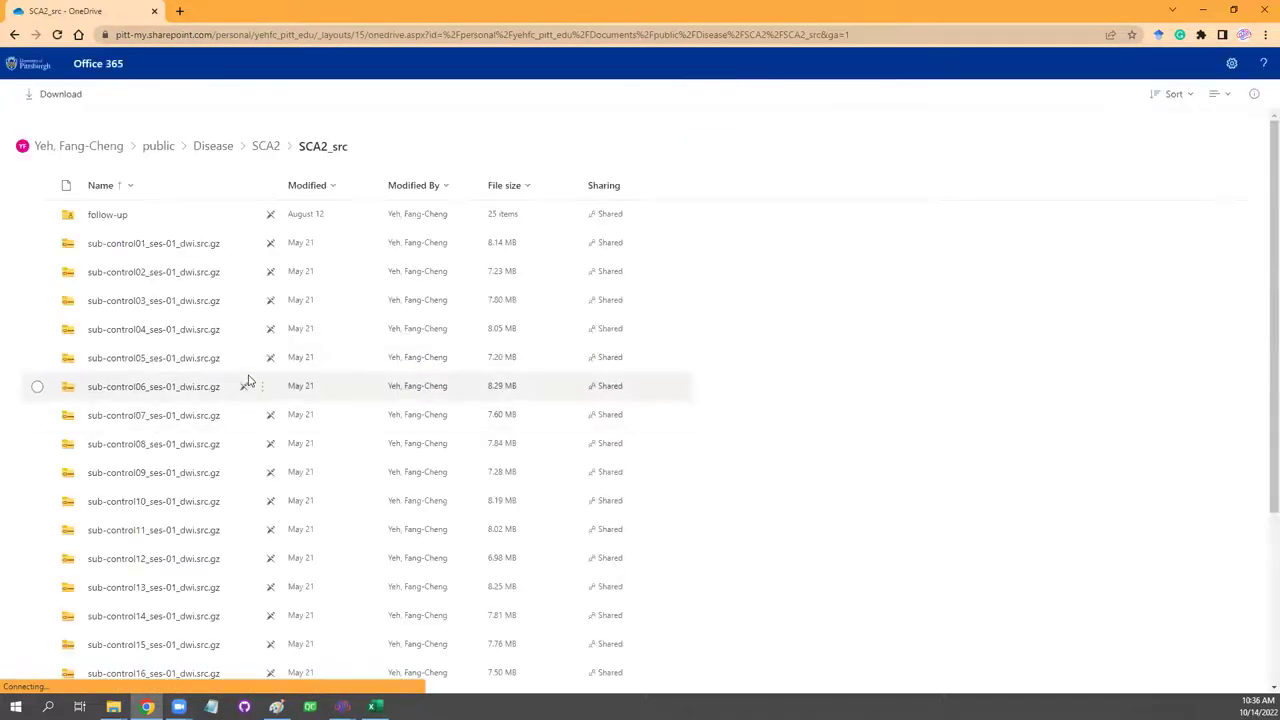
{"action": "scroll", "coordinate": [251, 308], "scroll_direction": "down", "scroll_amount": 5}
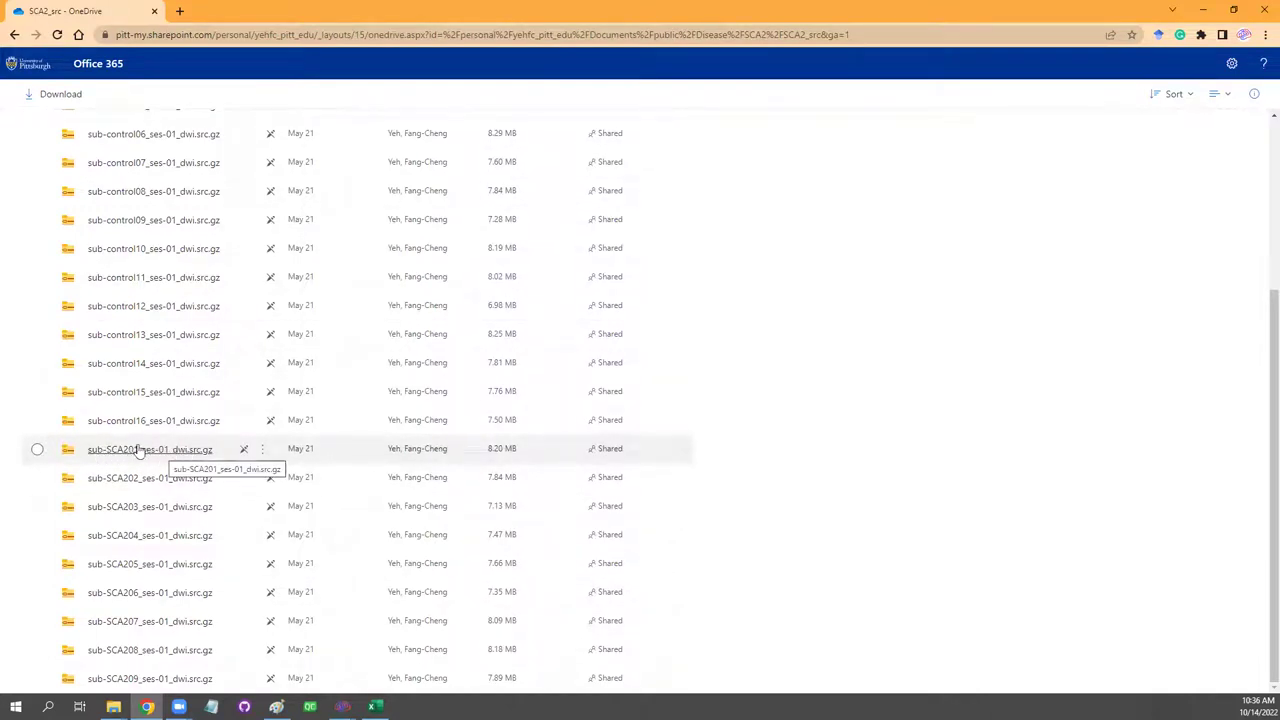
{"action": "scroll", "coordinate": [155, 445], "scroll_direction": "up", "scroll_amount": 3}
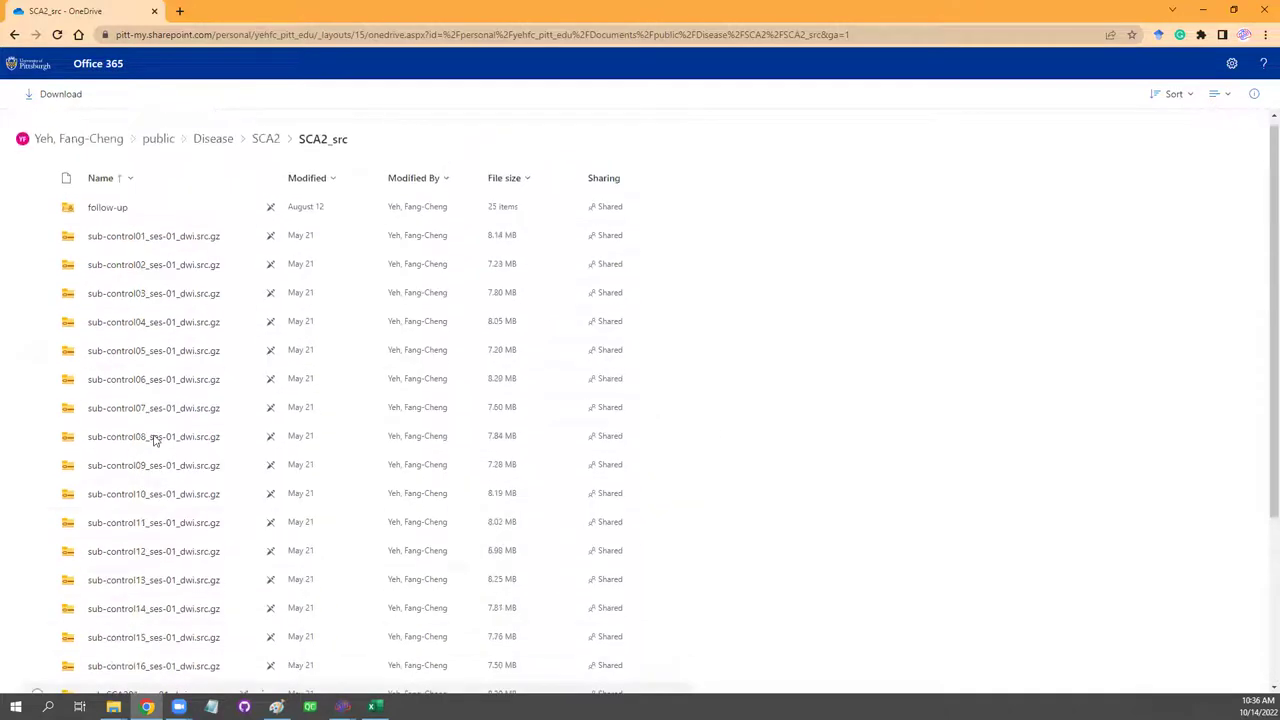
{"action": "left_click", "coordinate": [112, 210]}
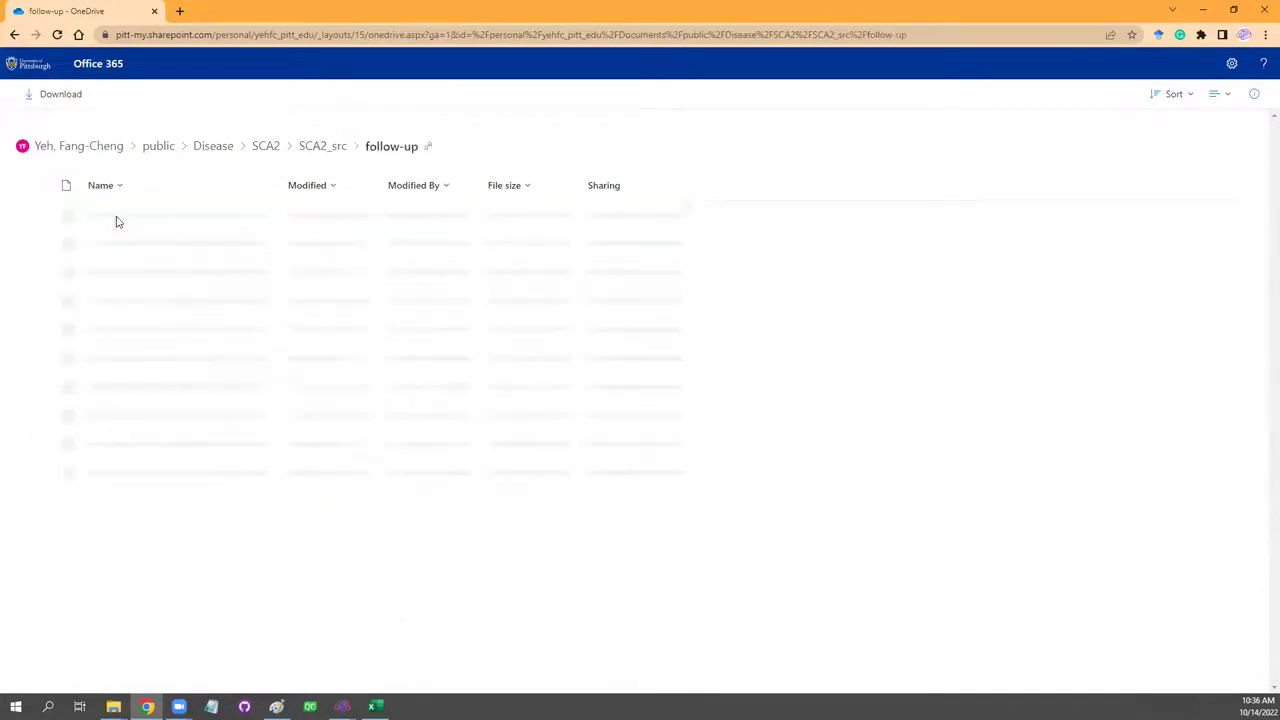
{"action": "scroll", "coordinate": [166, 270], "scroll_direction": "down", "scroll_amount": 3}
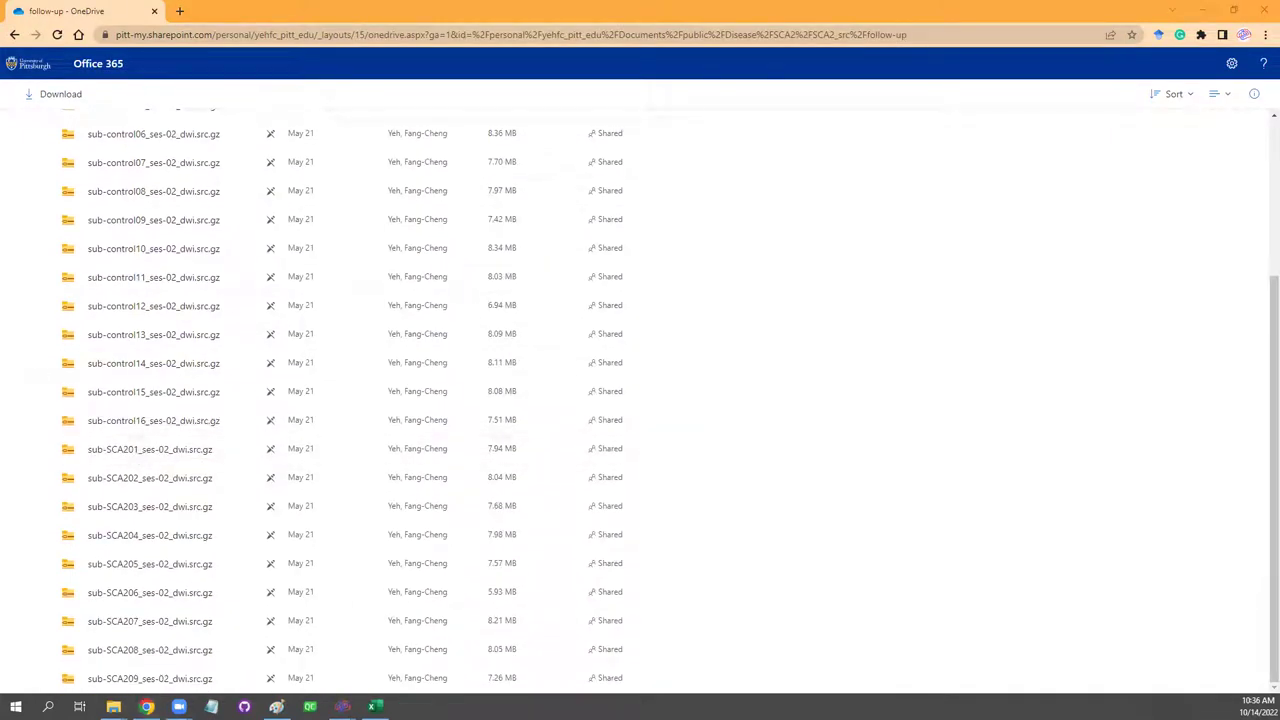
Switch to File Explorer and examine the ses-01 and ses-02 SRC files of the SCA2 patients in the wk6 folder.
{"action": "left_click", "coordinate": [113, 706]}
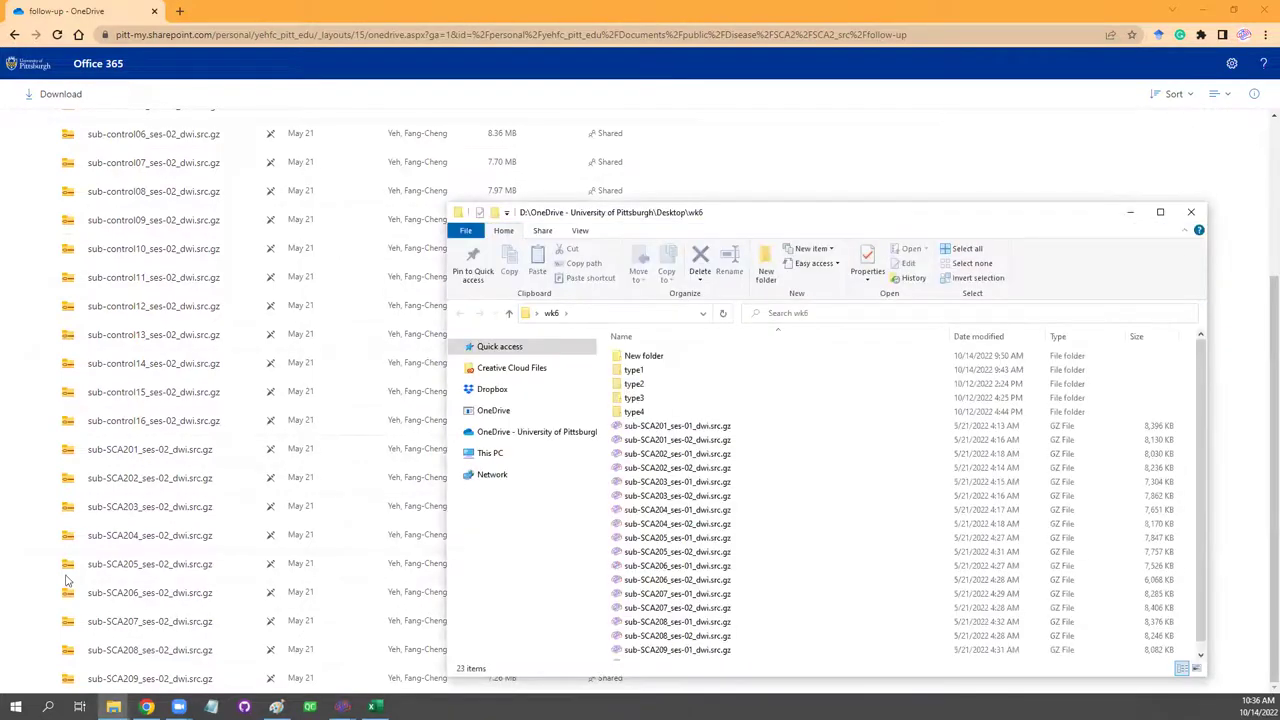
{"action": "left_click_drag", "start_coordinate": [774, 211], "coordinate": [491, 122]}
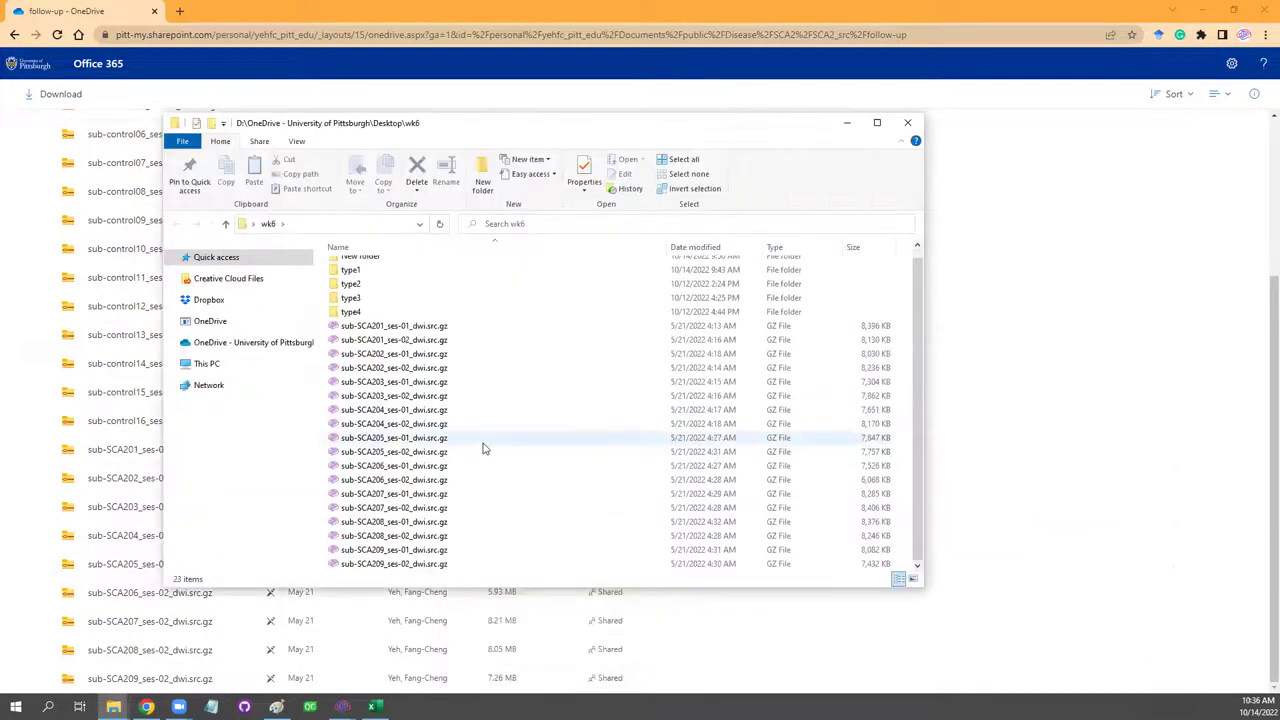
{"action": "left_click", "coordinate": [455, 327]}
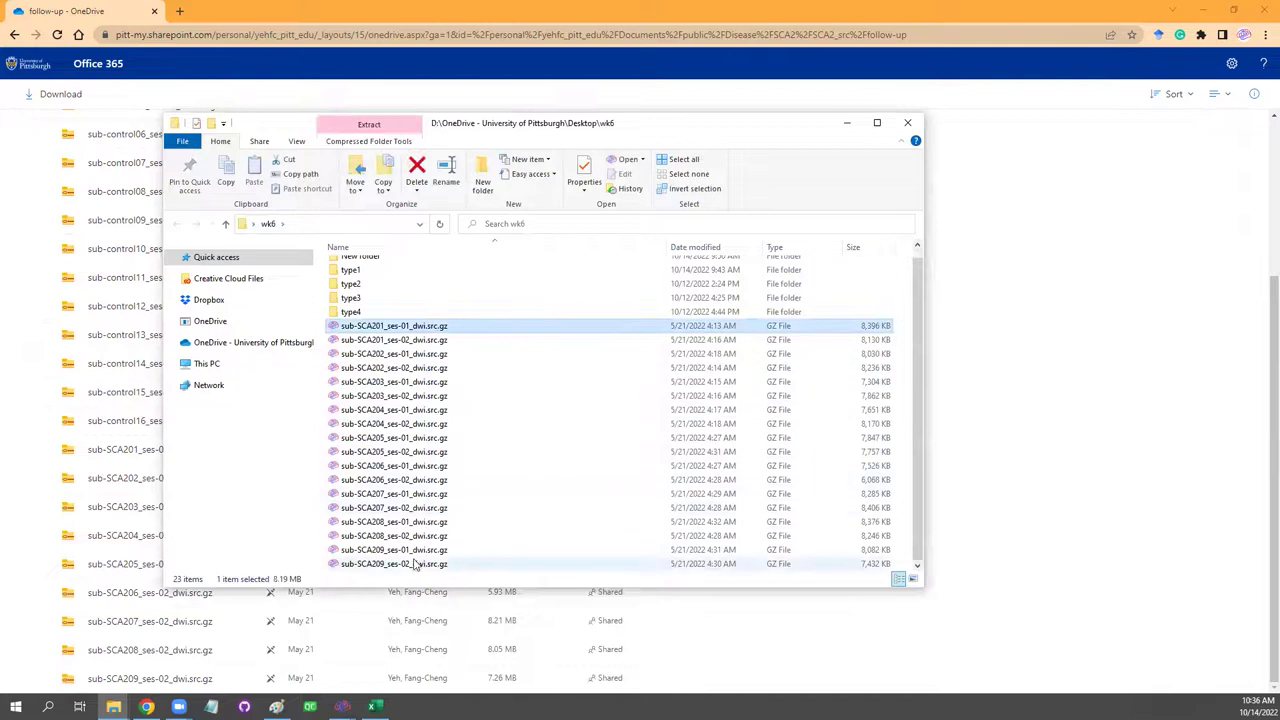
{"action": "left_click", "coordinate": [413, 566], "text": "shift"}
{"action": "left_click", "coordinate": [420, 382]}
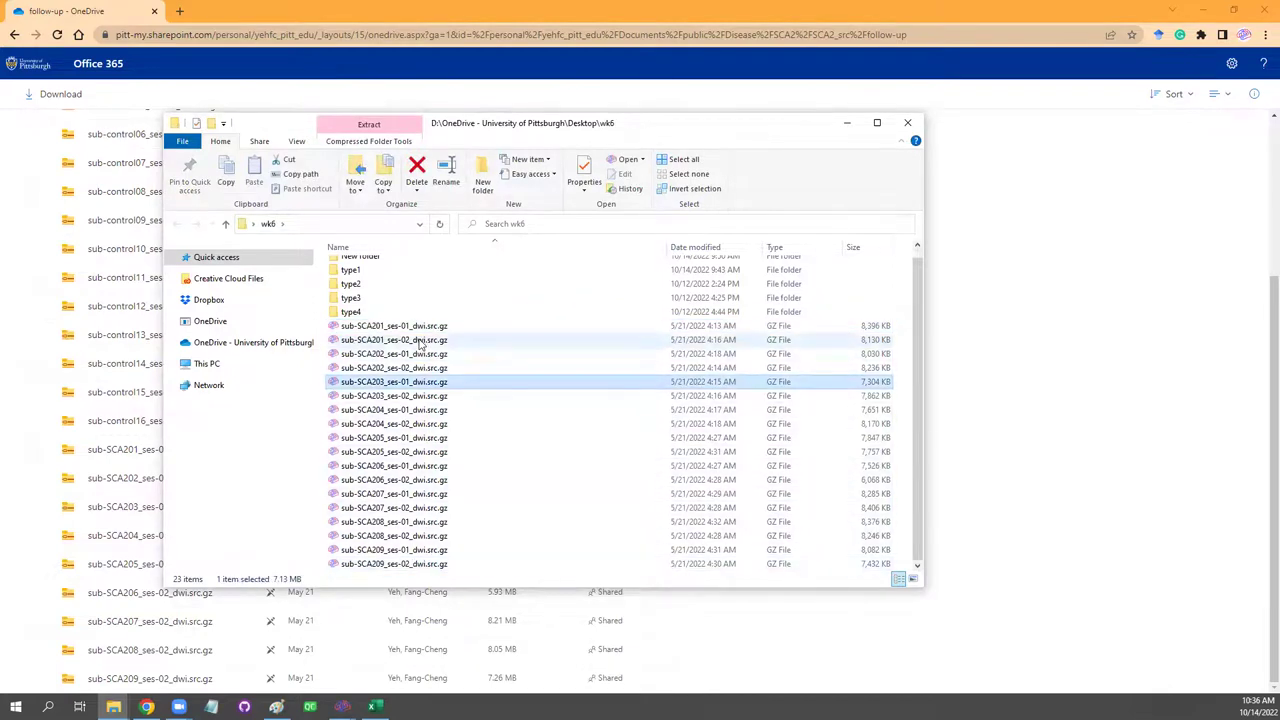
{"action": "left_click", "coordinate": [427, 341]}
{"action": "key", "text": "Up"}
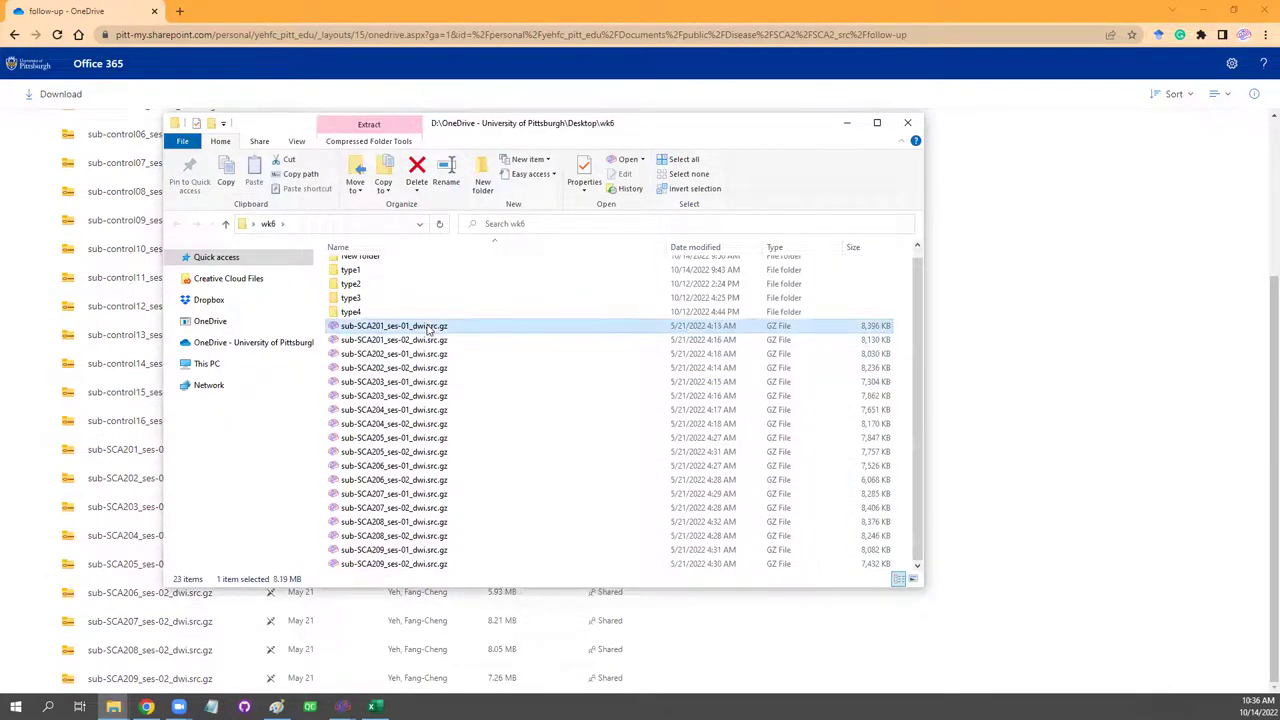
{"action": "key", "text": "Down"}
{"action": "key", "text": "Up"}
{"action": "scroll", "coordinate": [427, 341], "scroll_direction": "up", "scroll_amount": 1}
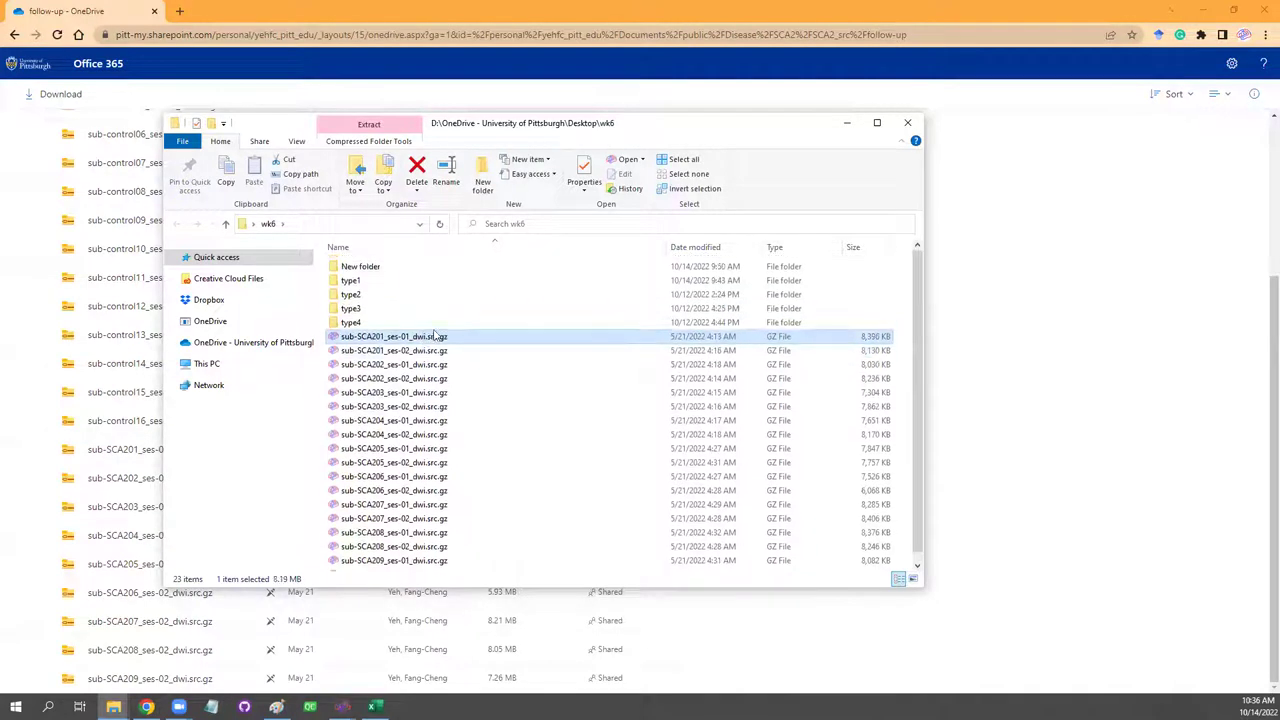
Open New folder inside wk6, point out the two sub-SCA201 SRC files, and copy the folder's path.
{"action": "left_click", "coordinate": [389, 268]}
{"action": "double_click", "coordinate": [389, 268]}
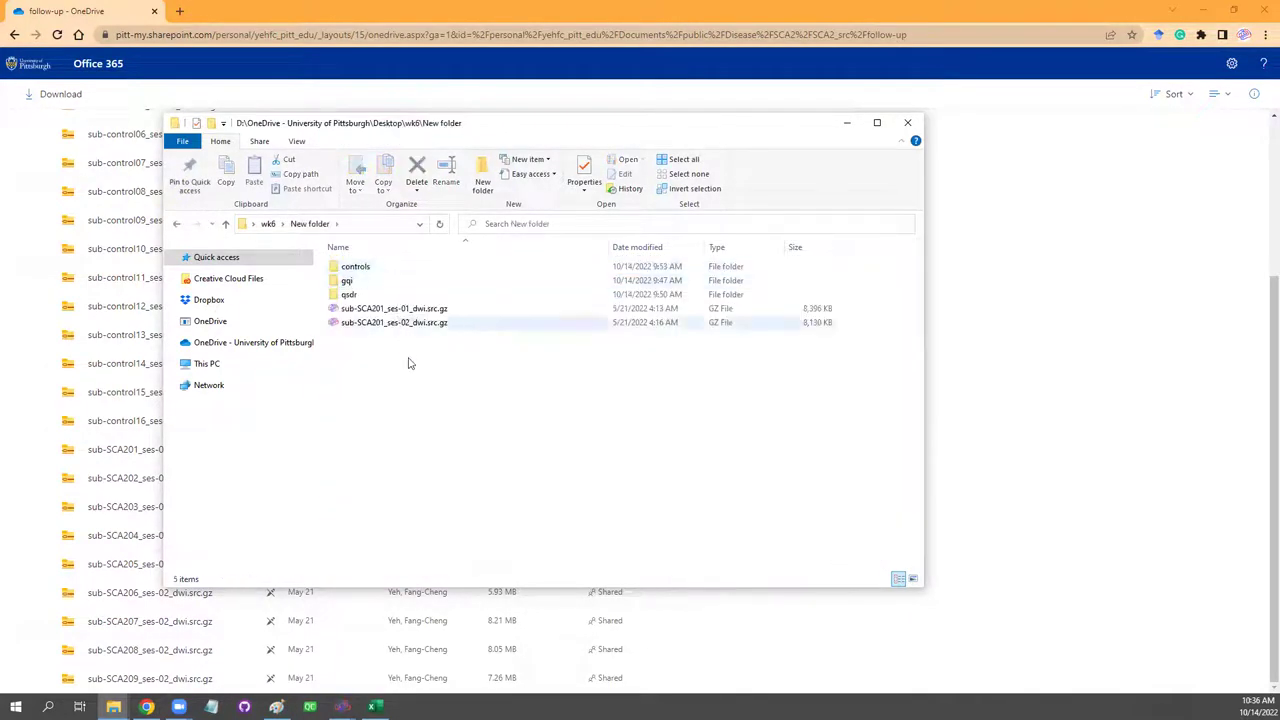
{"action": "left_click", "coordinate": [447, 312]}
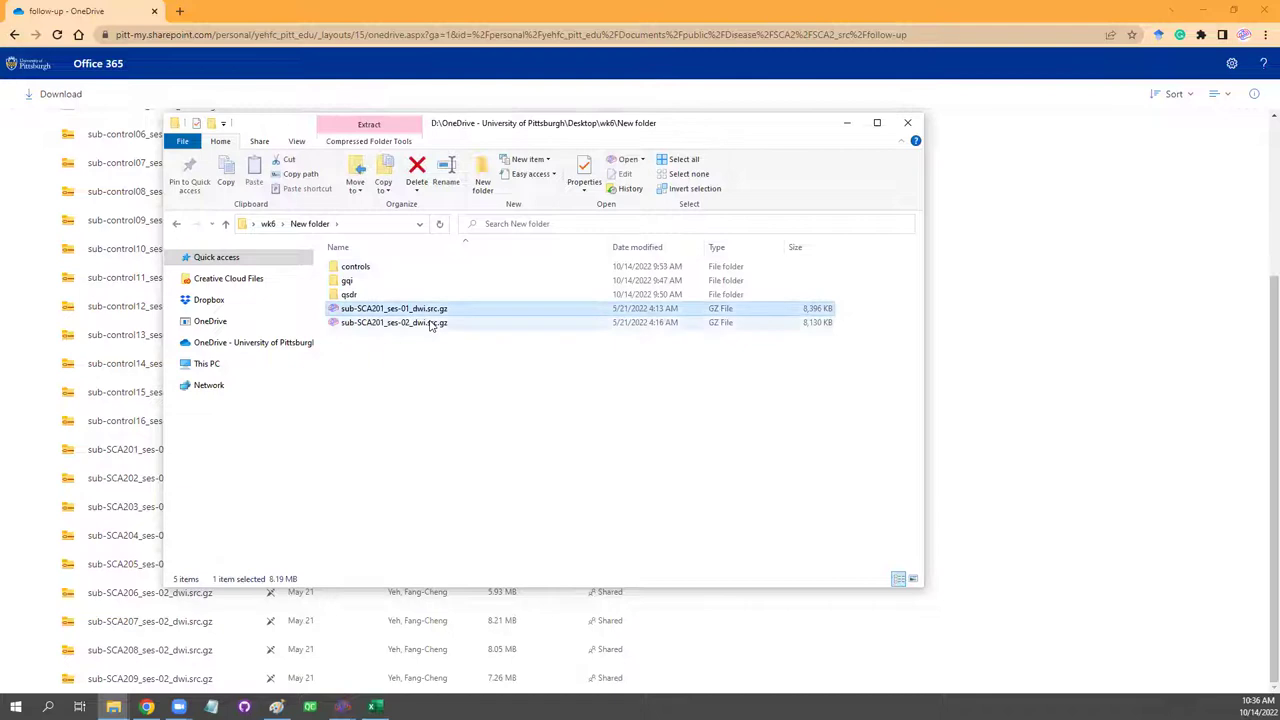
{"action": "left_click", "coordinate": [433, 324]}
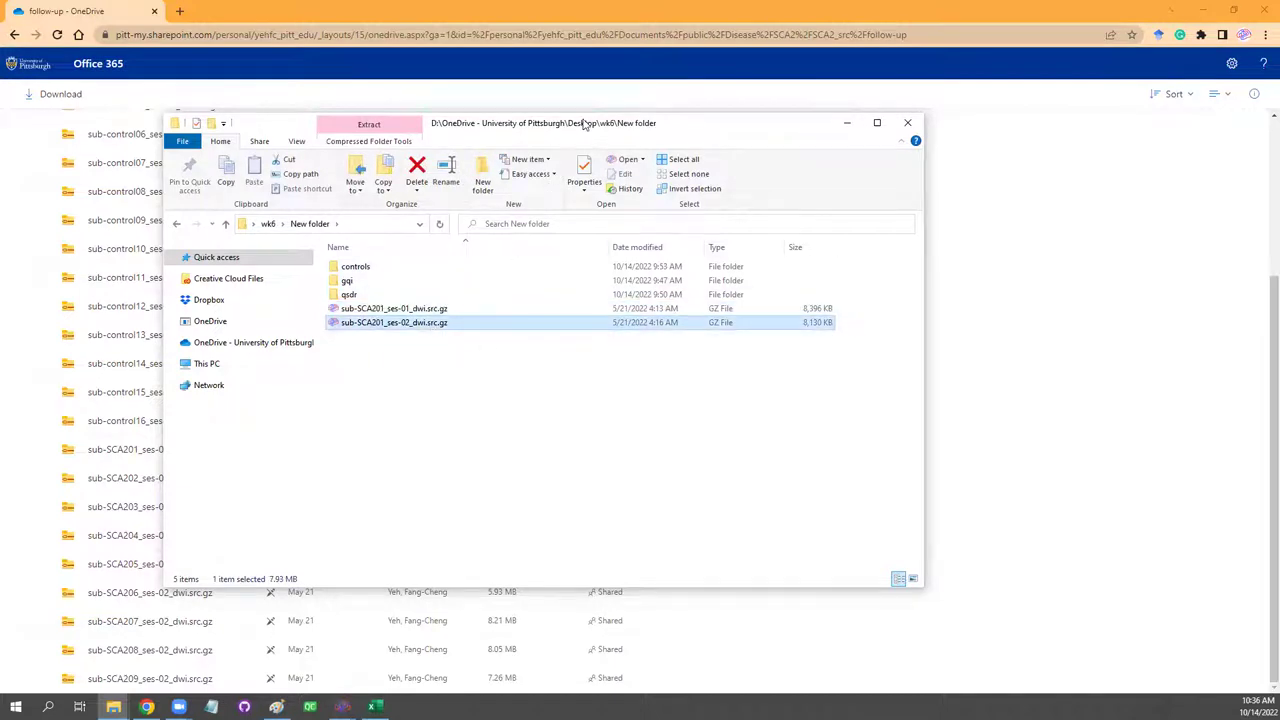
{"action": "left_click_drag", "start_coordinate": [585, 125], "coordinate": [690, 159]}
{"action": "left_click", "coordinate": [490, 263]}
{"action": "key", "text": "ctrl+c"}
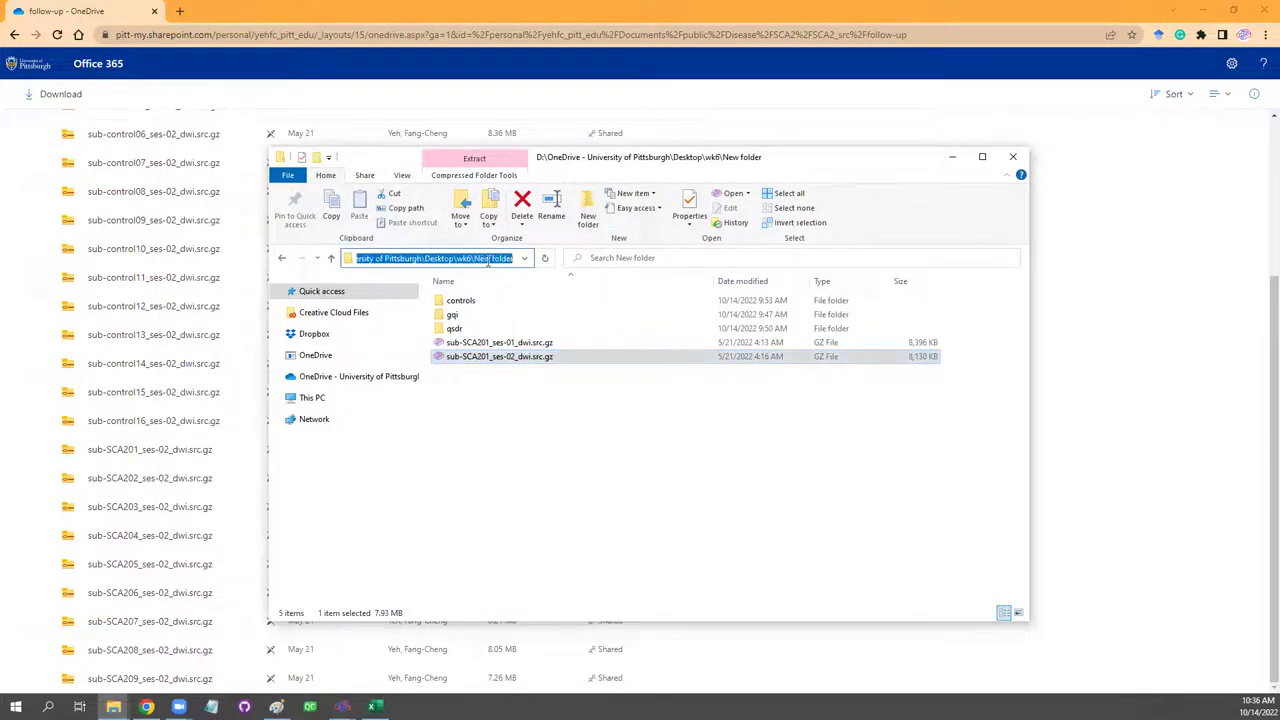
Switch to DSI Studio and open sub-SCA201_ses-01_dwi.src.gz and sub-SCA201_ses-02_dwi.src.gz from the copied folder path for reconstruction.
{"action": "left_click", "coordinate": [342, 706]}
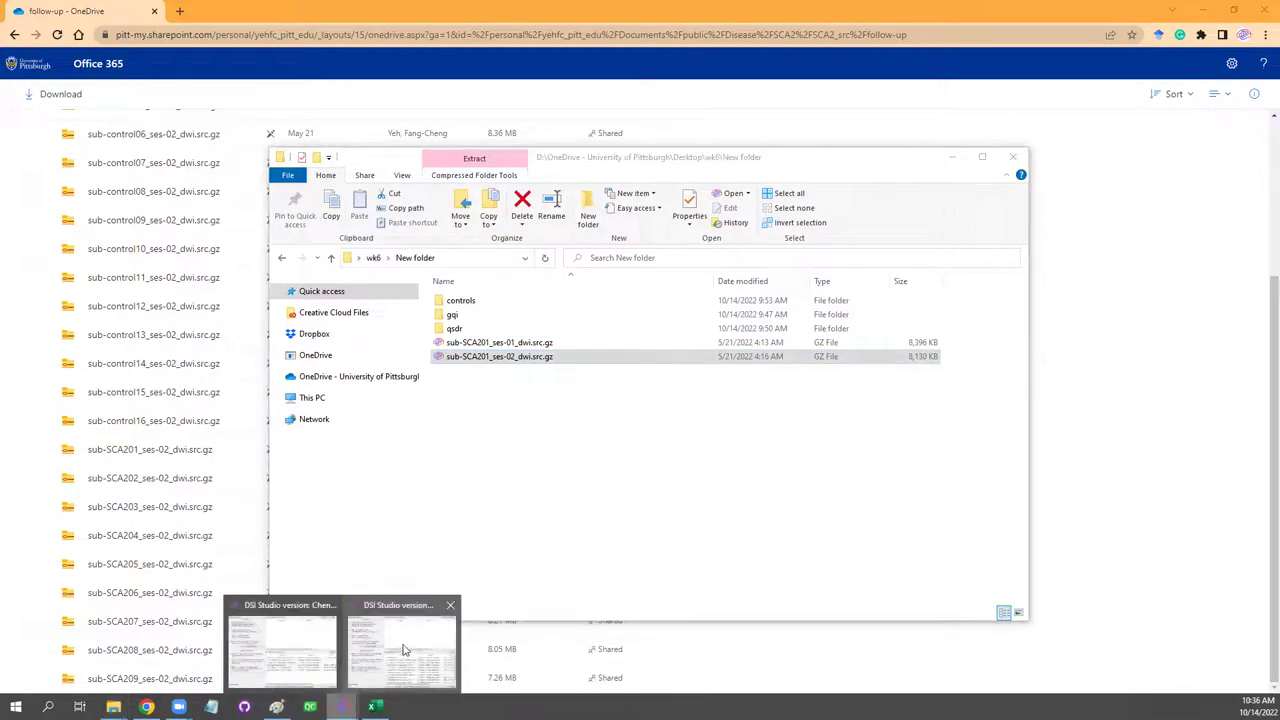
{"action": "left_click", "coordinate": [404, 650]}
{"action": "left_click", "coordinate": [444, 252]}
{"action": "key", "text": "ctrl+v"}
{"action": "key", "text": "Return"}
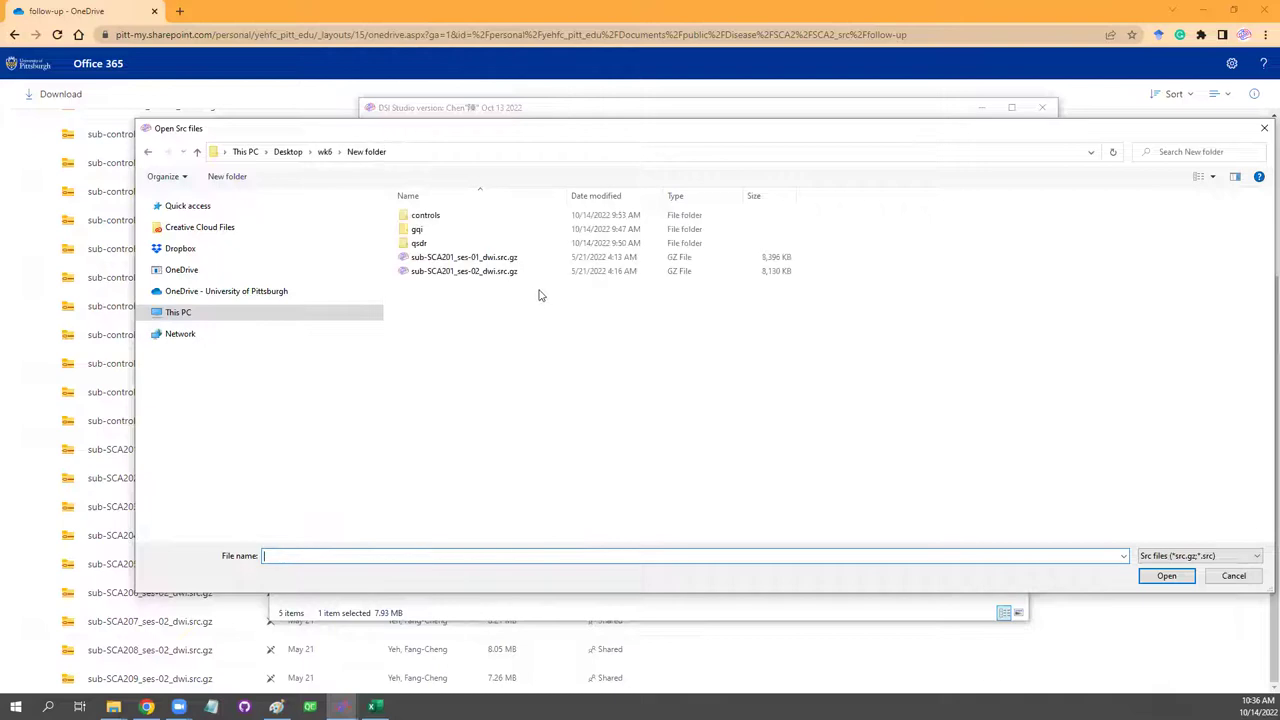
{"action": "left_click_drag", "start_coordinate": [537, 312], "coordinate": [503, 262]}
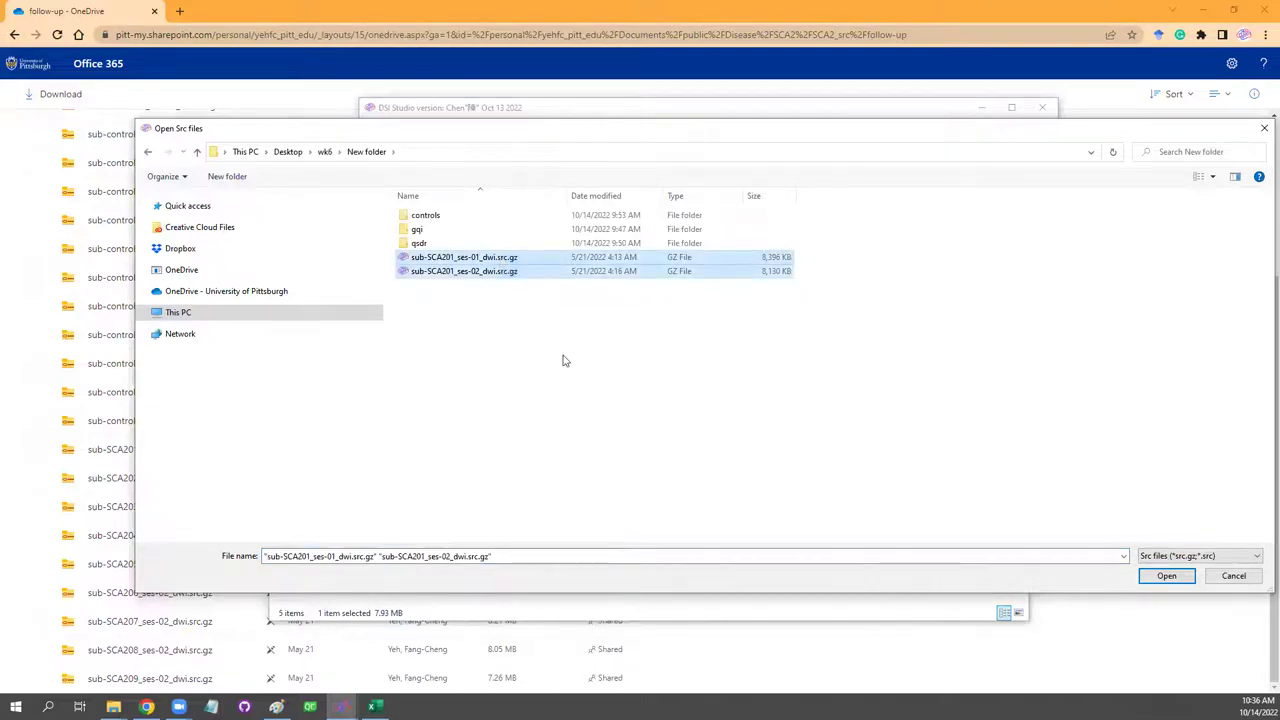
{"action": "key", "text": "Return"}
Run the GQI reconstruction on both sub-SCA201 scans, close the reconstruction window, and return to the browser.
{"action": "left_click", "coordinate": [474, 509]}
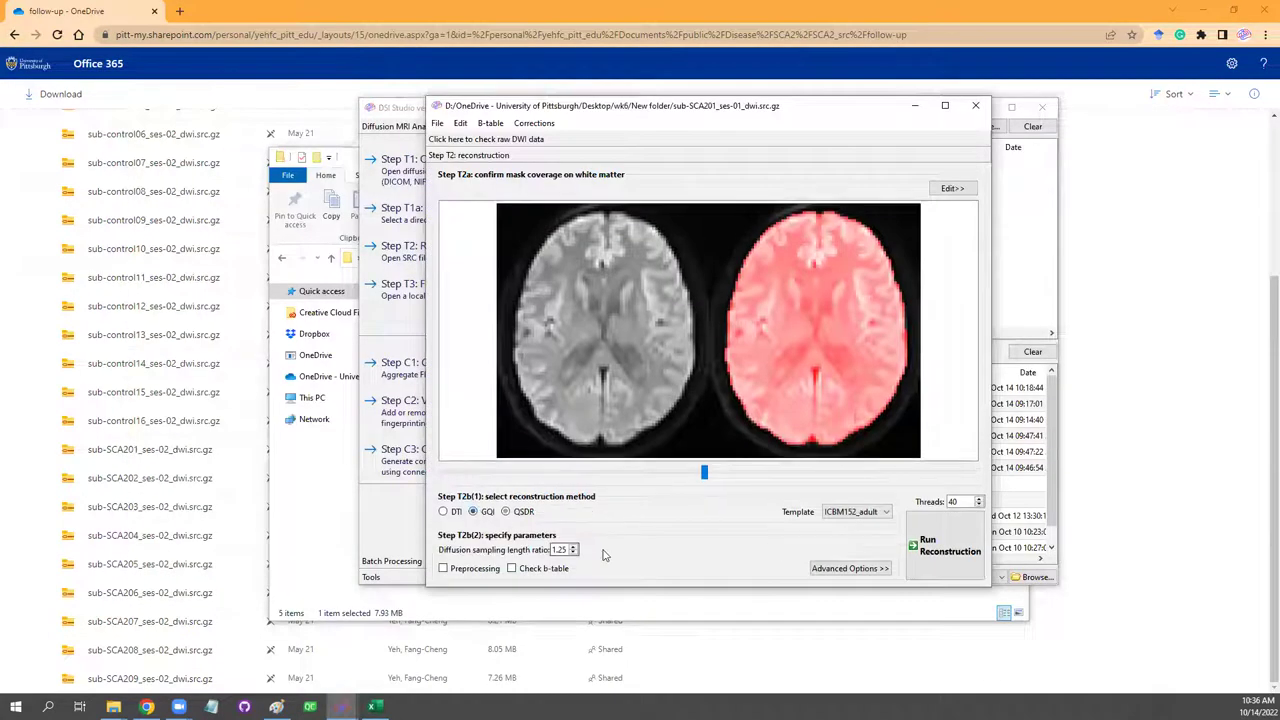
{"action": "left_click", "coordinate": [940, 545]}
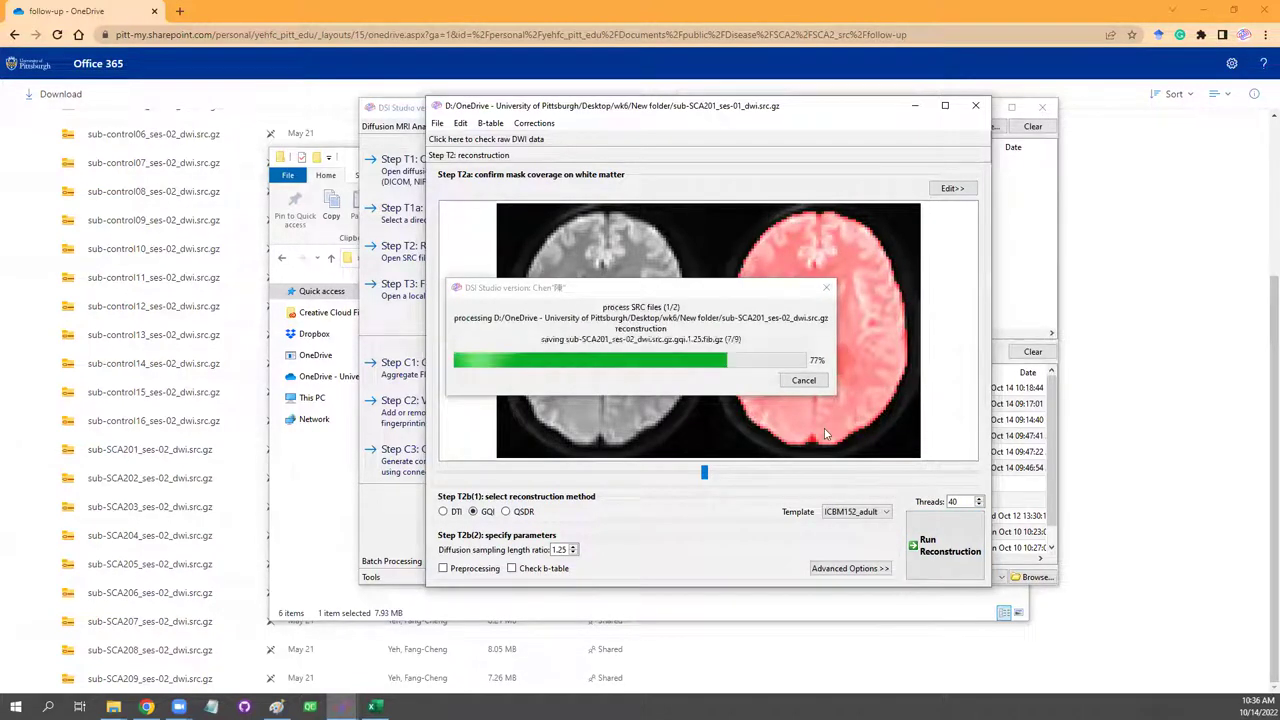
{"action": "left_click", "coordinate": [728, 368]}
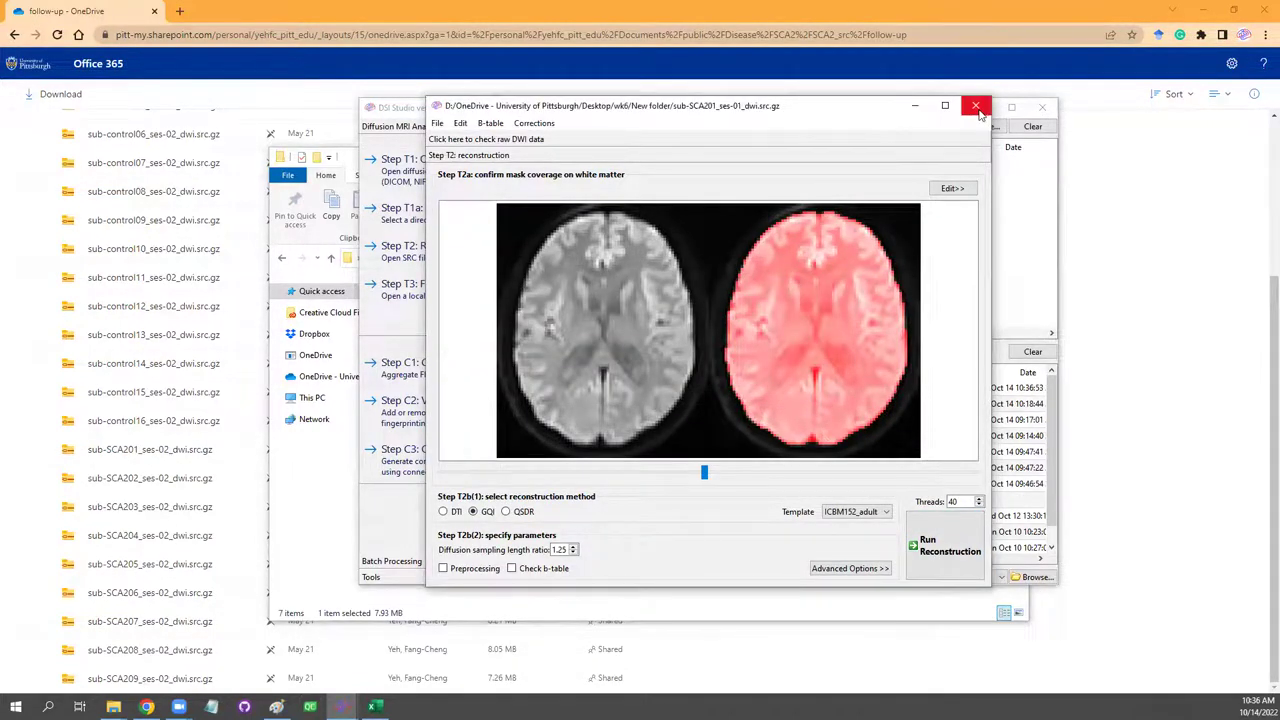
{"action": "left_click", "coordinate": [975, 106]}
{"action": "left_click", "coordinate": [1113, 295]}
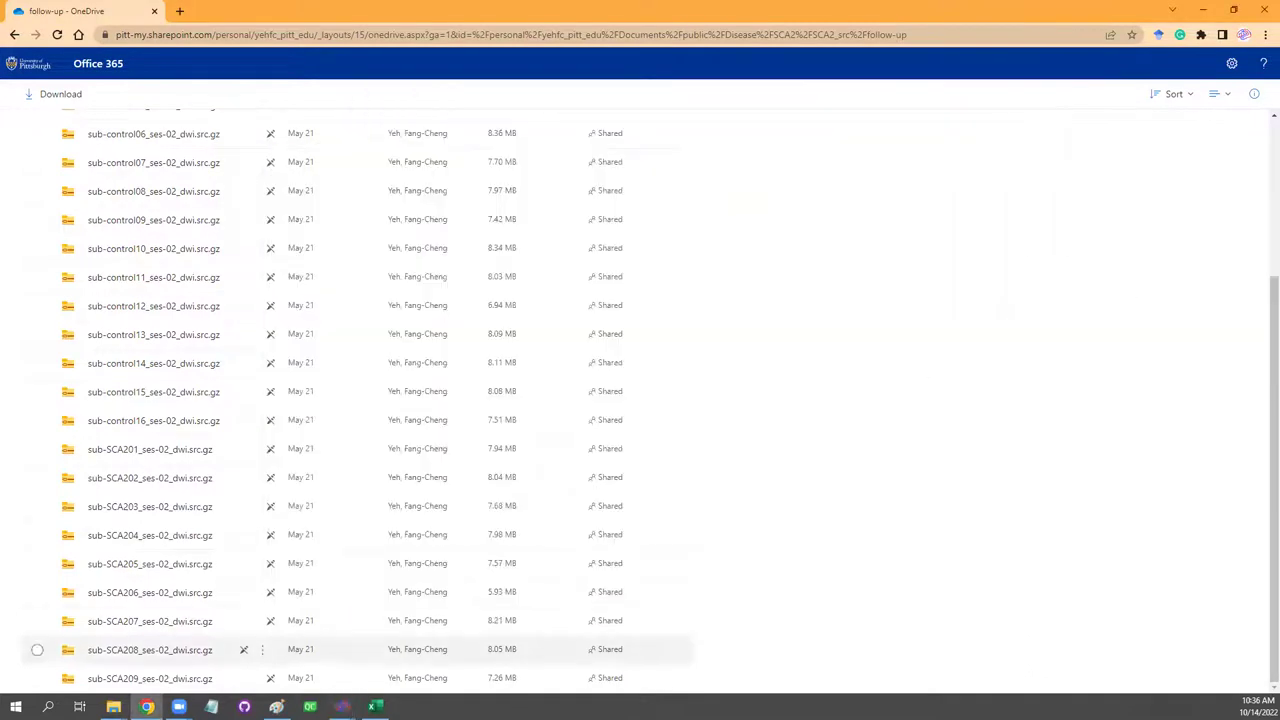
Switch to File Explorer and point out the GQI FIB files of sub-SCA201 ses-01 and ses-02 in New folder.
{"action": "left_click", "coordinate": [113, 706]}
{"action": "left_click", "coordinate": [298, 648]}
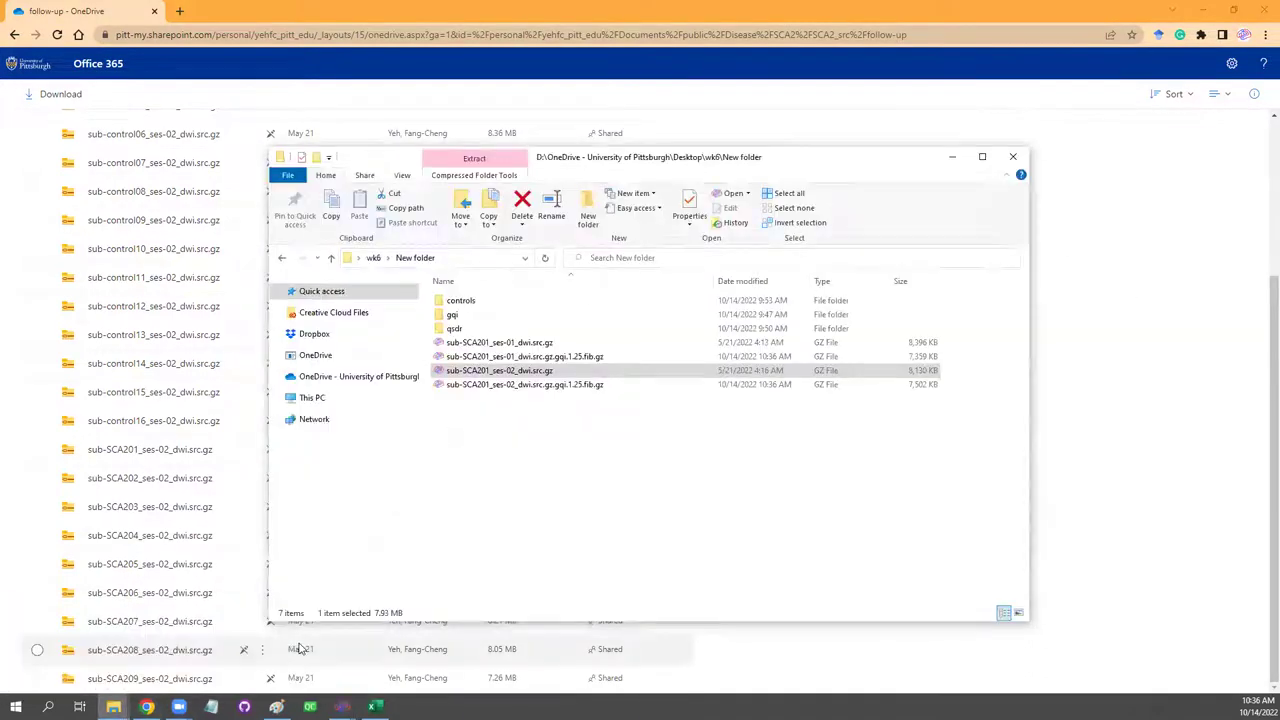
{"action": "left_click", "coordinate": [592, 358]}
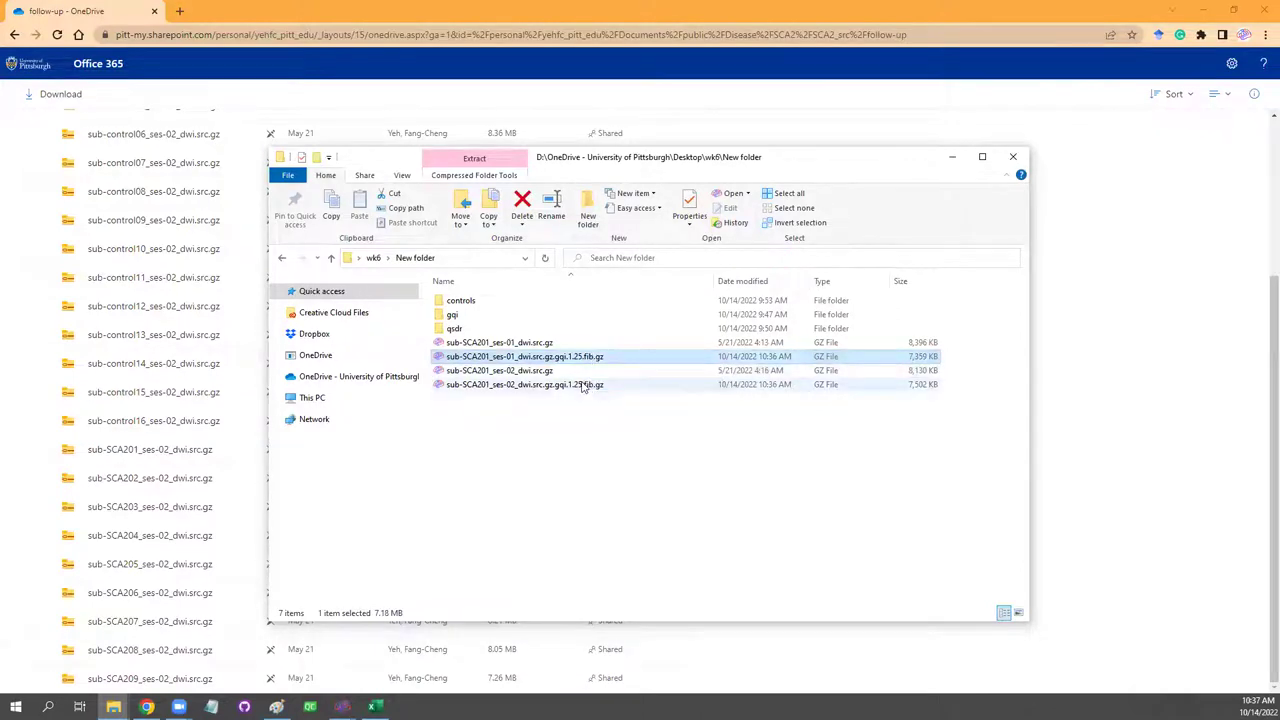
{"action": "left_click", "coordinate": [583, 387]}
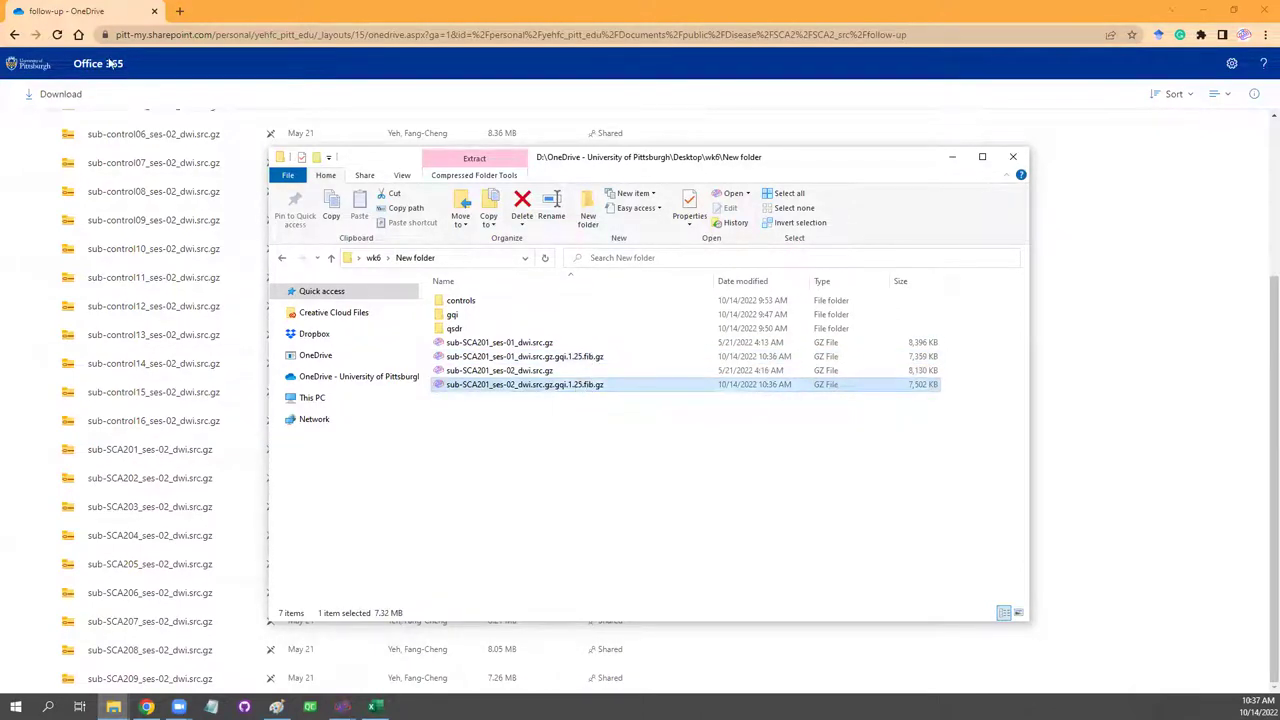
{"action": "left_click", "coordinate": [601, 455]}
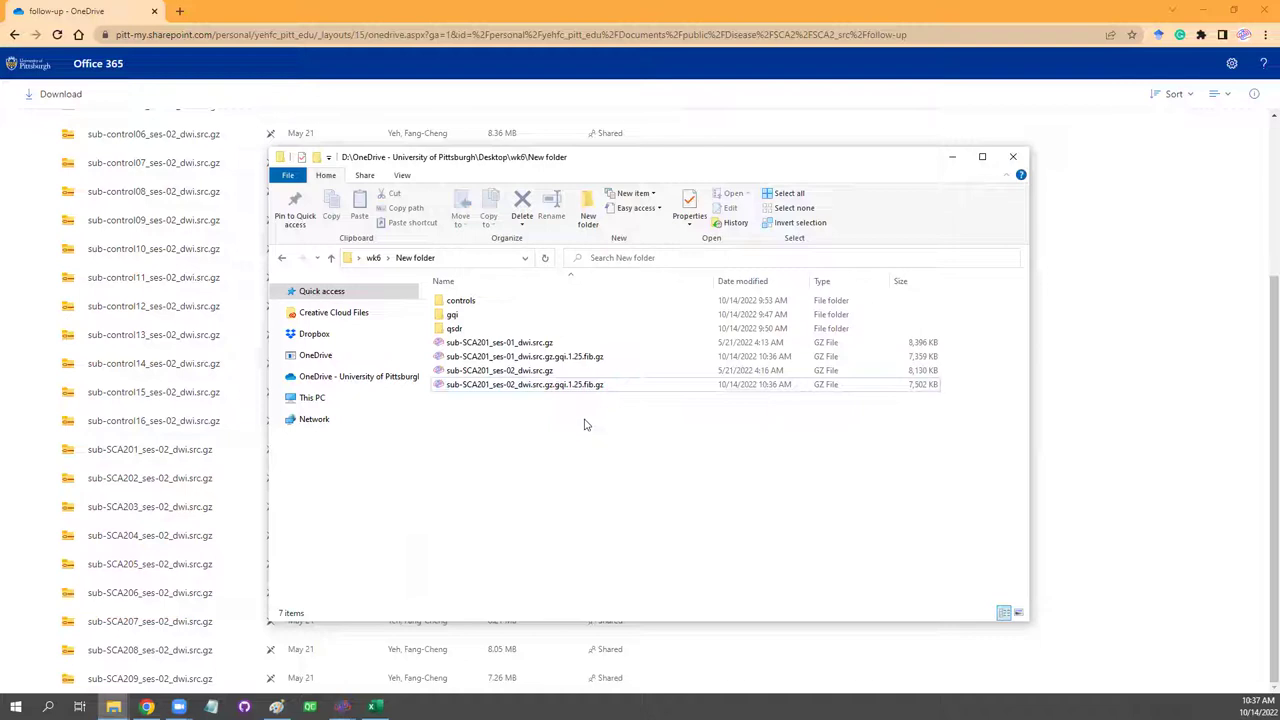
{"action": "left_click", "coordinate": [571, 385]}
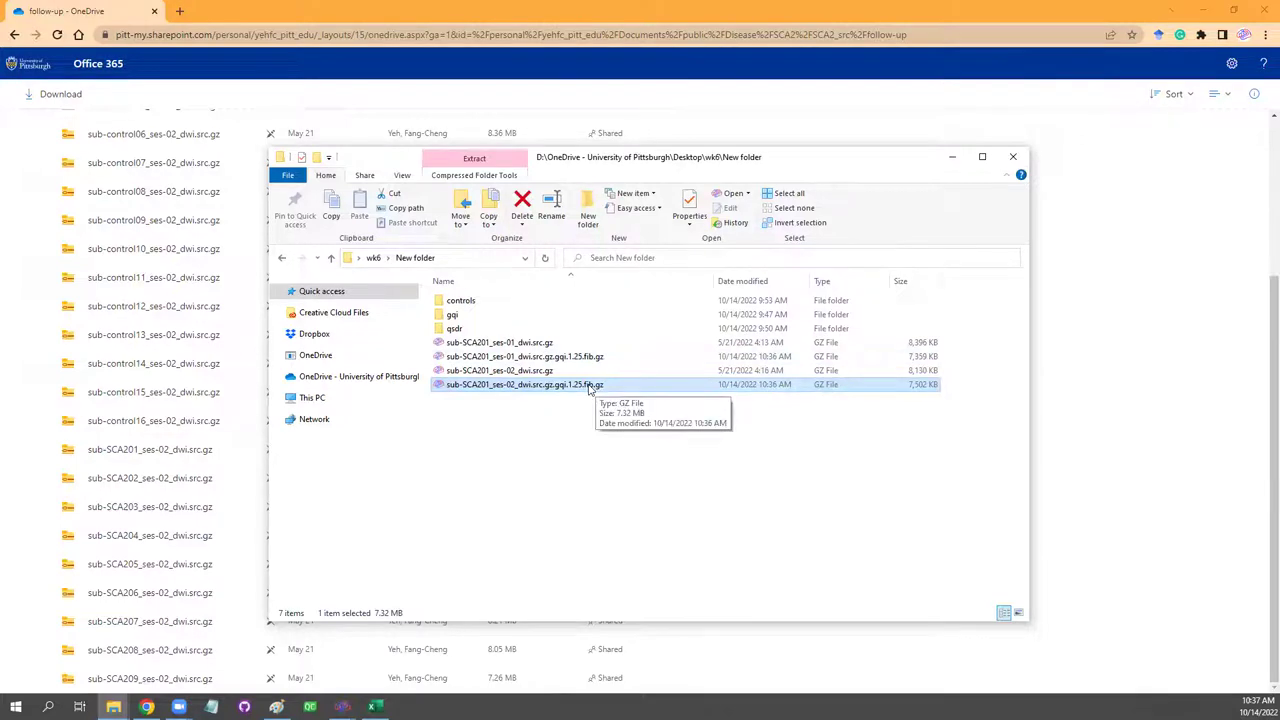
{"action": "left_click", "coordinate": [580, 434]}
Open the sub-SCA201 ses-02 FIB file in DSI Studio, export its dti_fa map as sub-SCA201_ses-02_dwi_dti_fa.nii.gz, and close the program.
{"action": "left_click", "coordinate": [522, 391]}
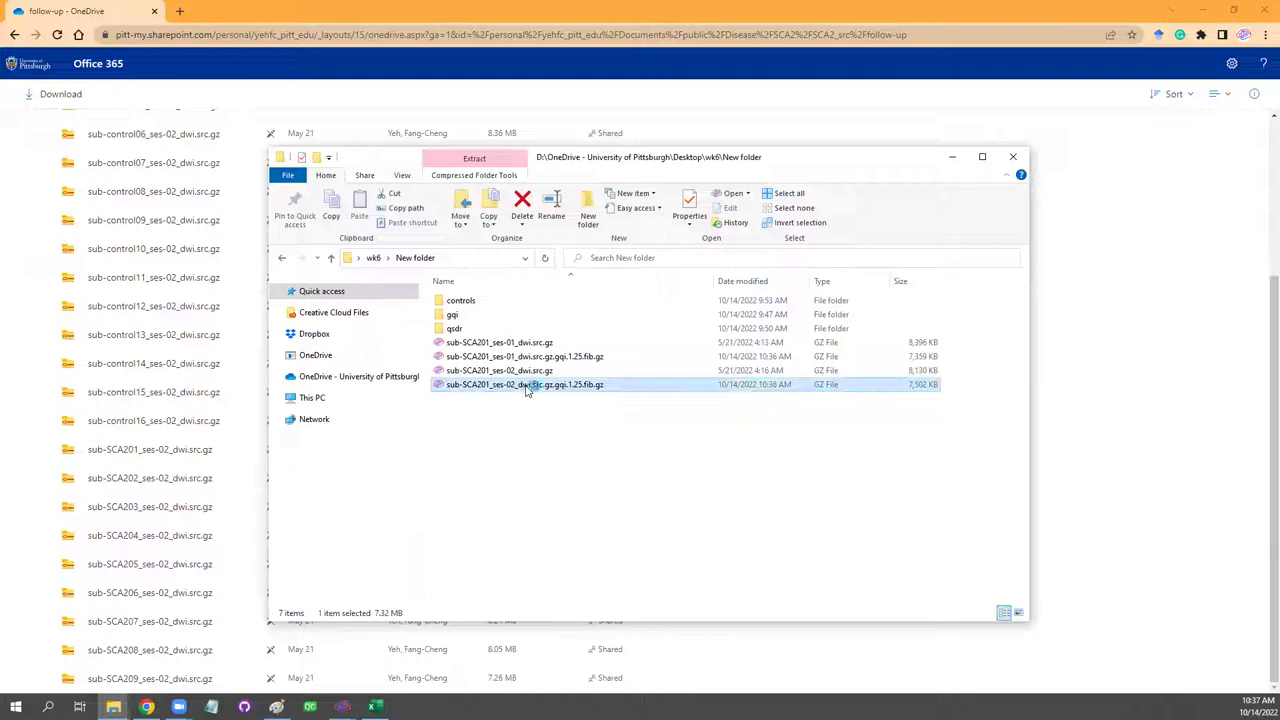
{"action": "double_click", "coordinate": [527, 389]}
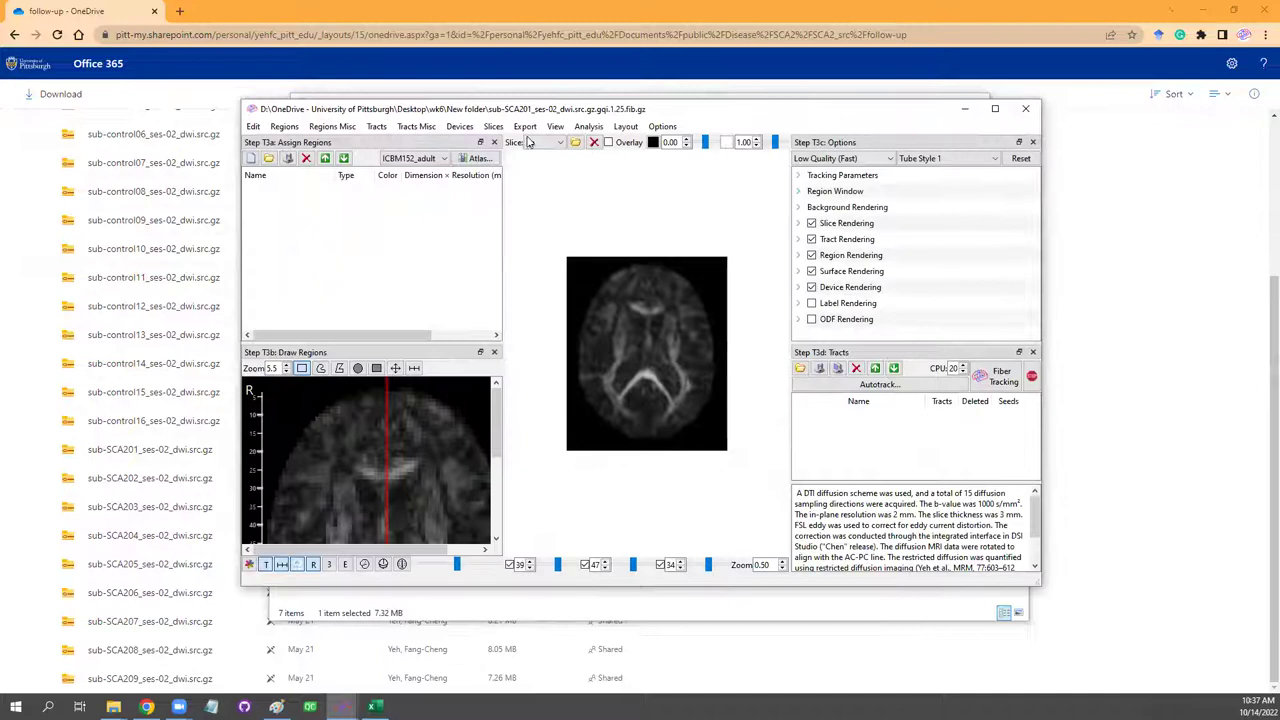
{"action": "left_click", "coordinate": [531, 141]}
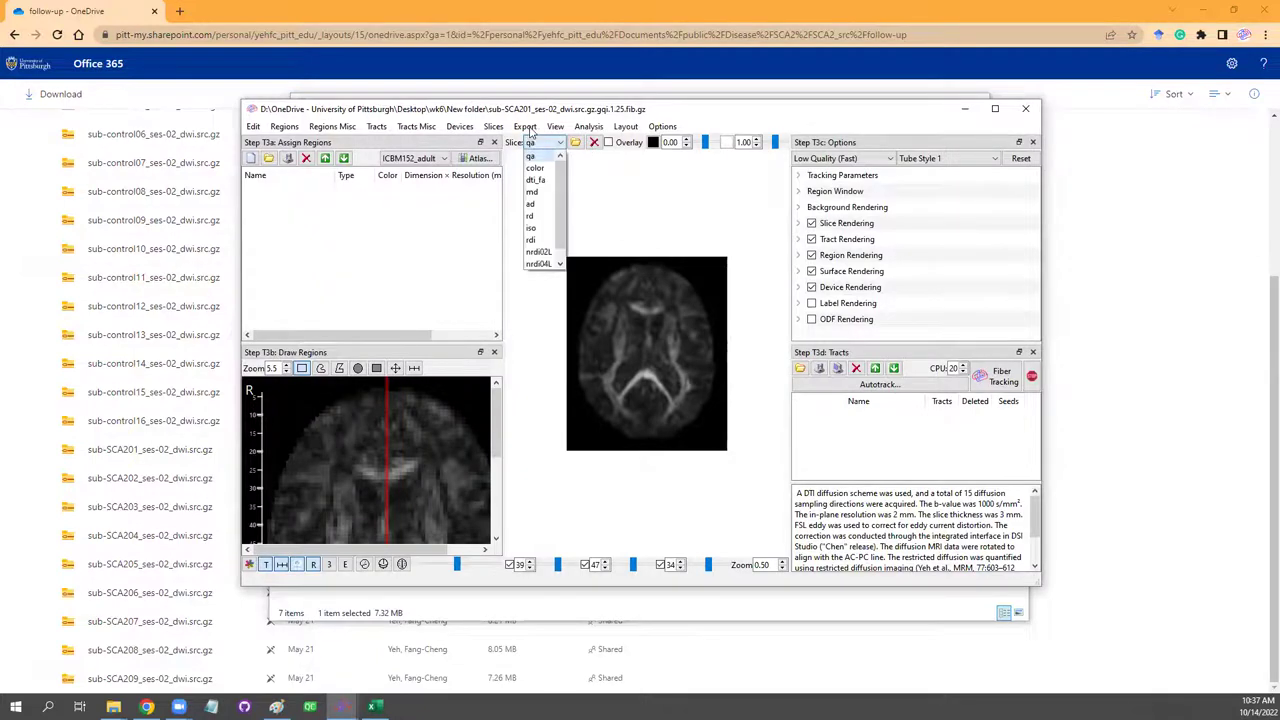
{"action": "left_click", "coordinate": [523, 117]}
{"action": "left_click", "coordinate": [524, 127]}
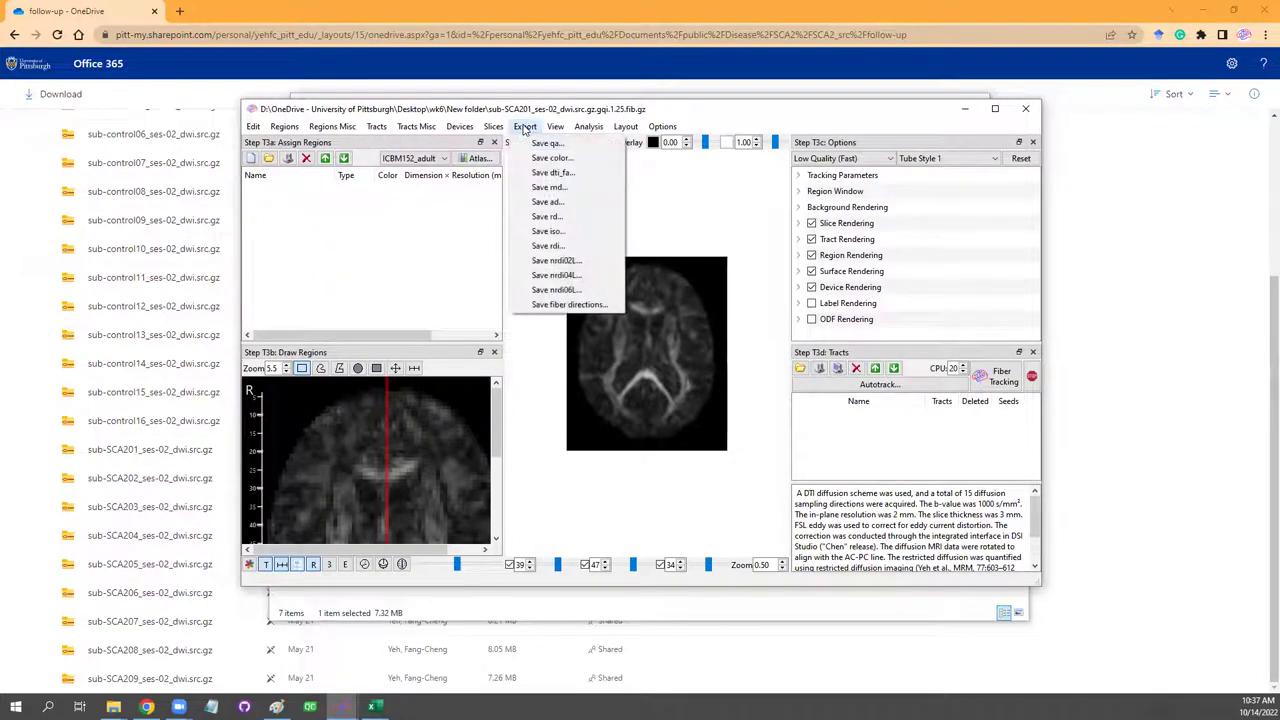
{"action": "left_click", "coordinate": [538, 177]}
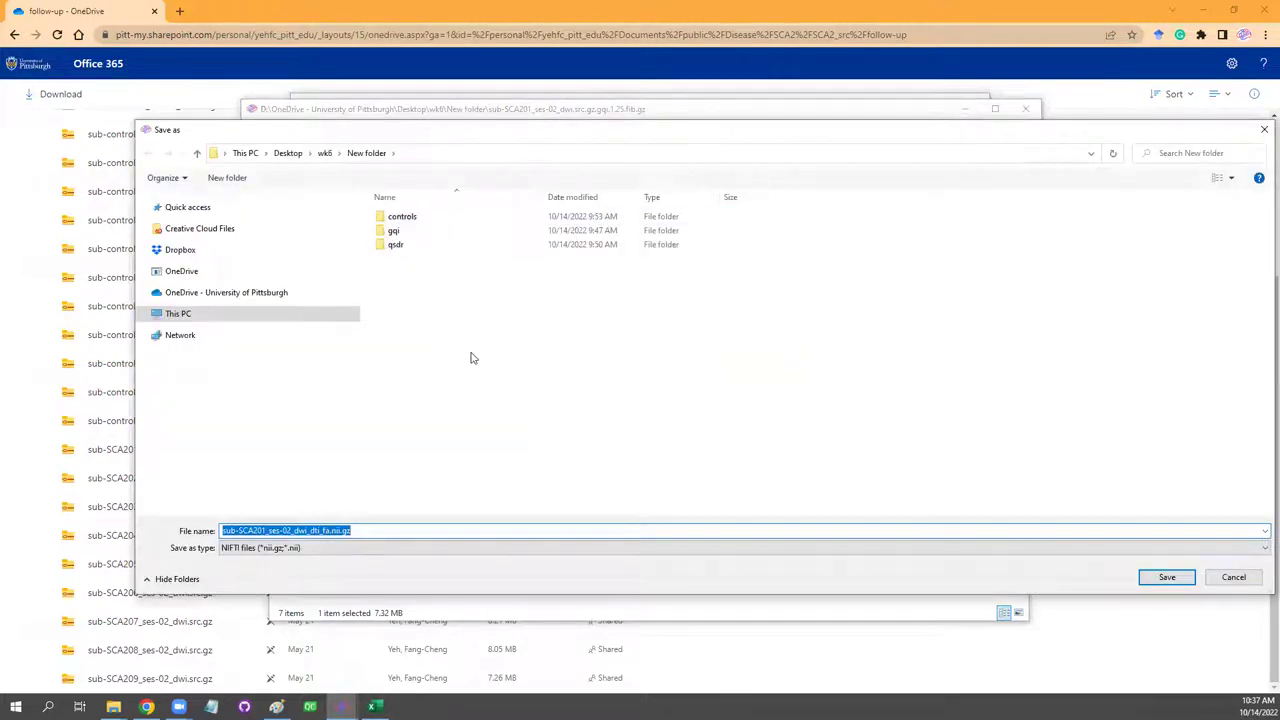
{"action": "left_click", "coordinate": [1147, 578]}
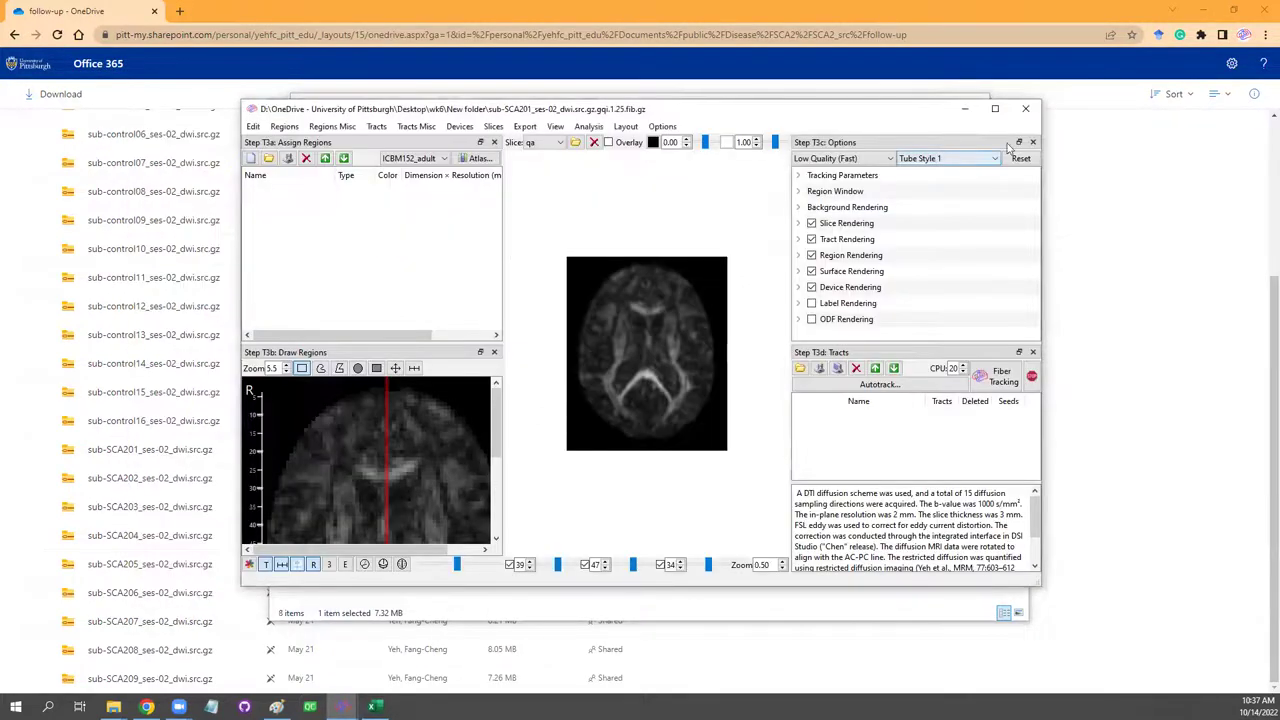
{"action": "left_click", "coordinate": [1030, 110]}
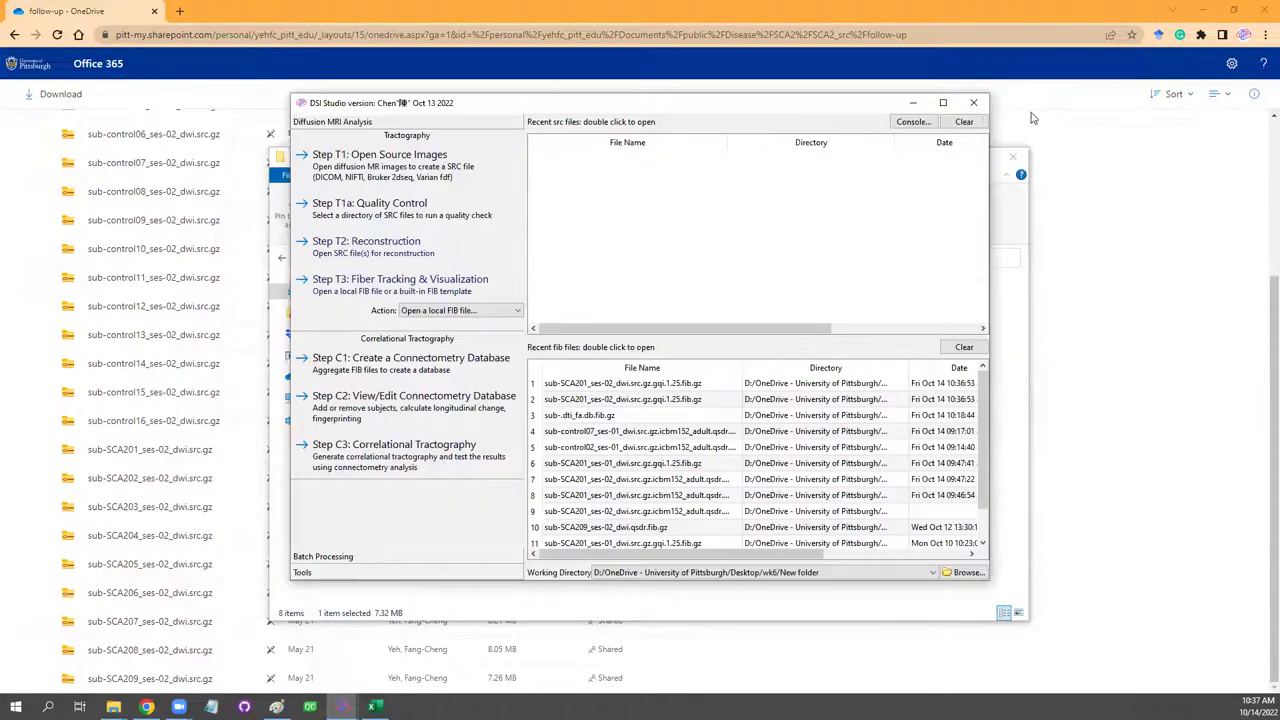
{"action": "left_click", "coordinate": [976, 104]}
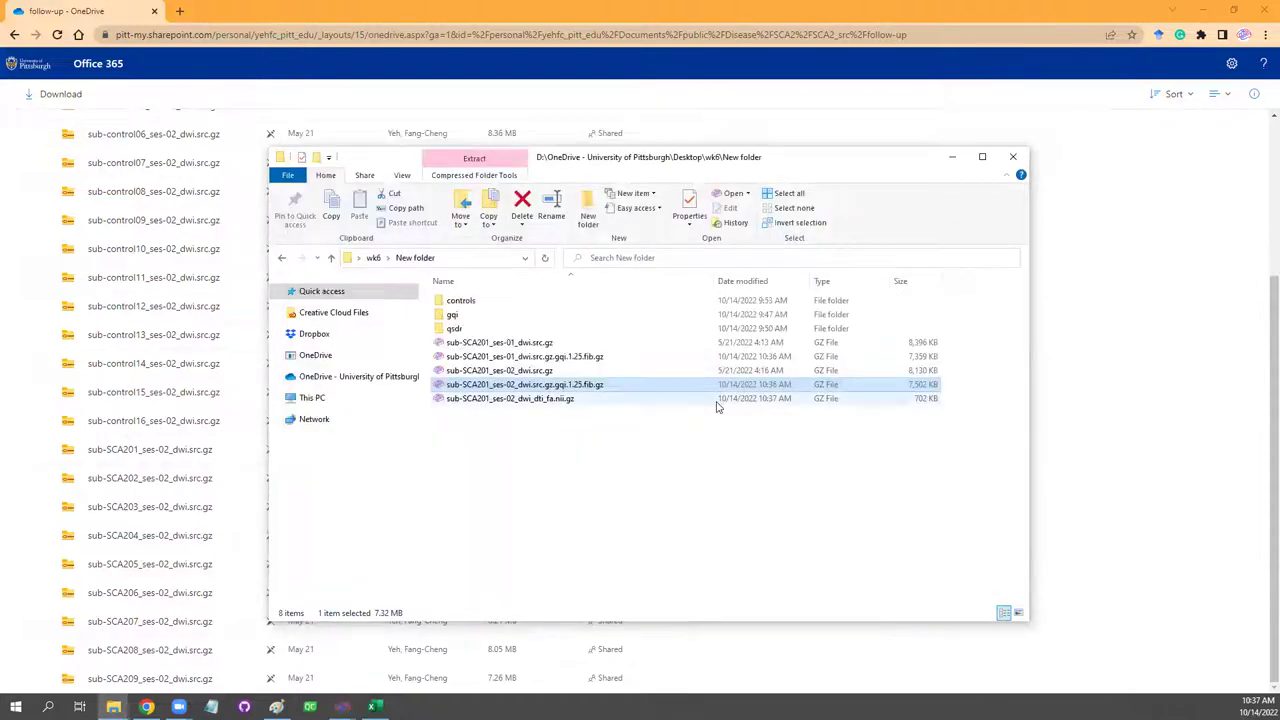
Open sub-SCA201_ses-02_dwi_dti_fa.nii.gz in the image viewer, examine its axial slices, and close the viewer.
{"action": "left_click", "coordinate": [563, 403]}
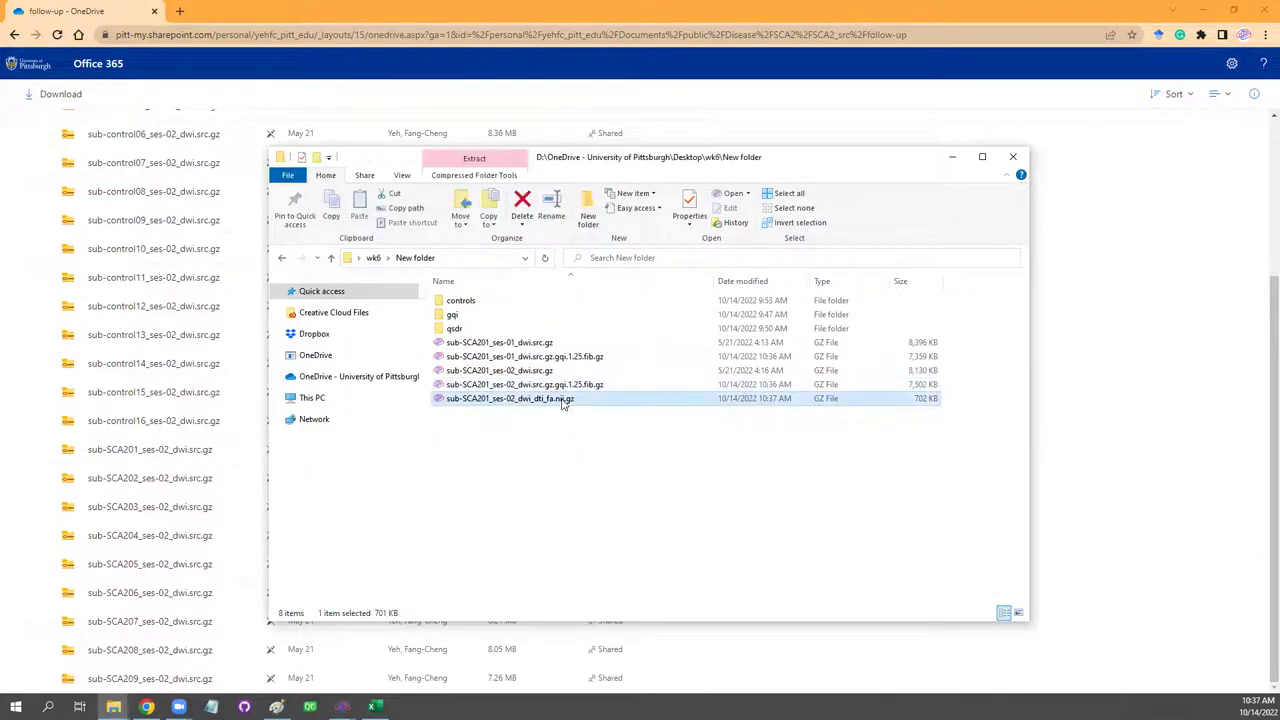
{"action": "key", "text": "Up"}
{"action": "double_click", "coordinate": [563, 400]}
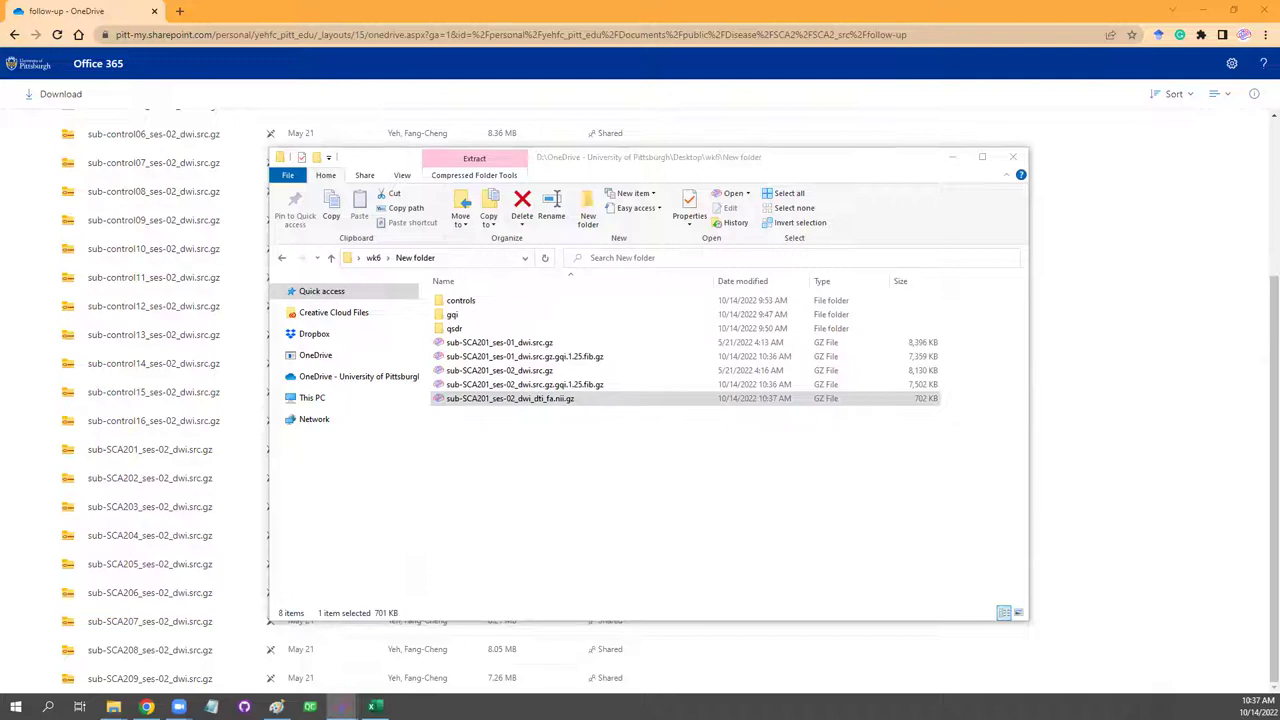
{"action": "scroll", "coordinate": [828, 585], "scroll_direction": "down", "scroll_amount": 3}
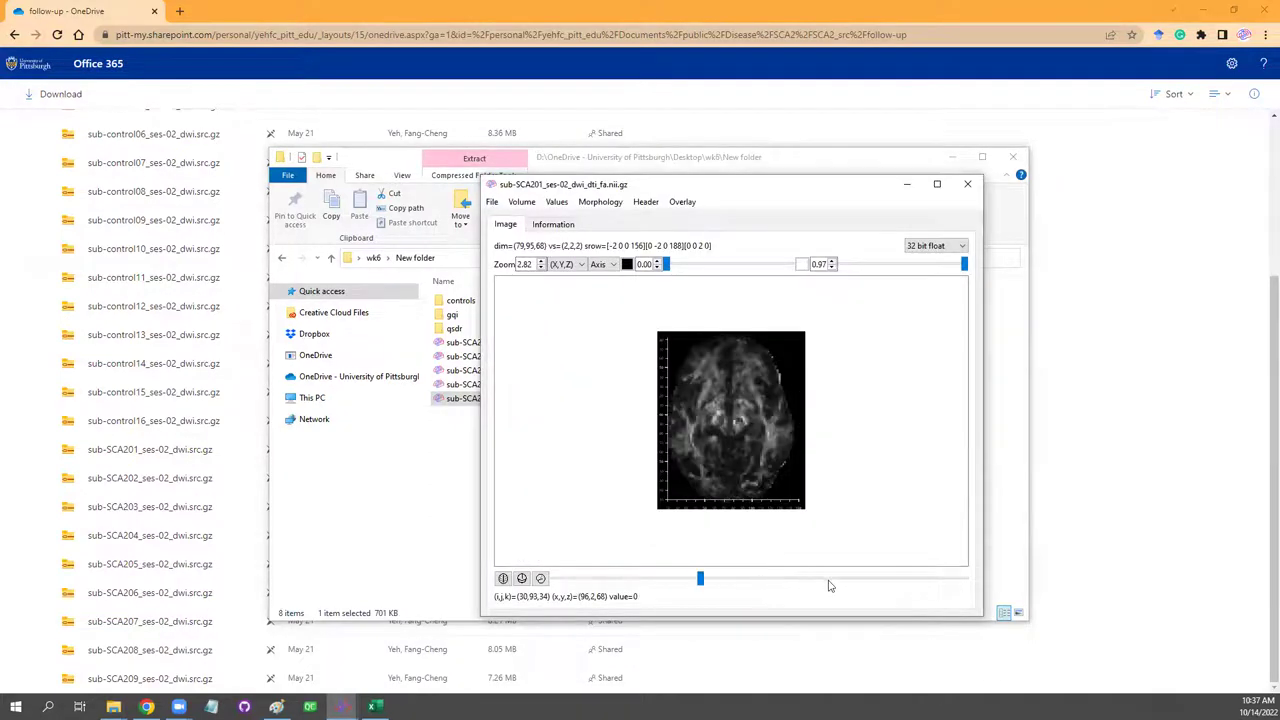
{"action": "scroll", "coordinate": [723, 572], "scroll_direction": "down", "scroll_amount": 9}
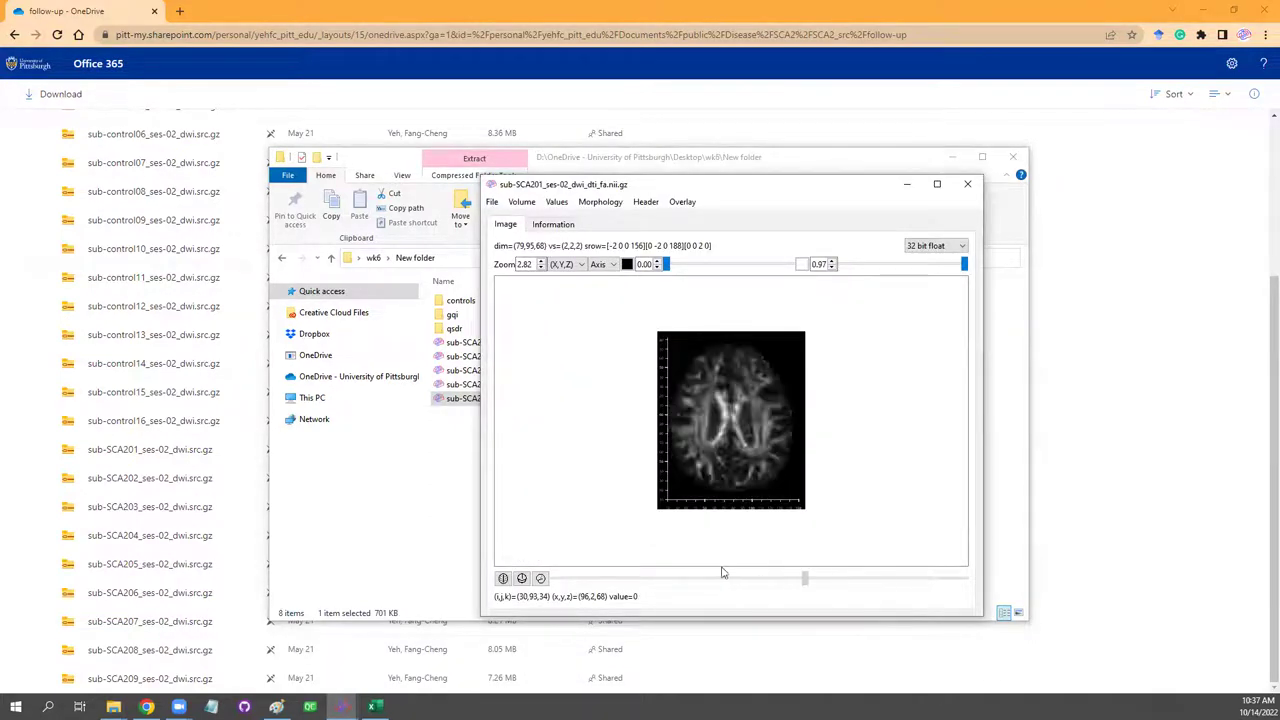
{"action": "left_click", "coordinate": [967, 184]}
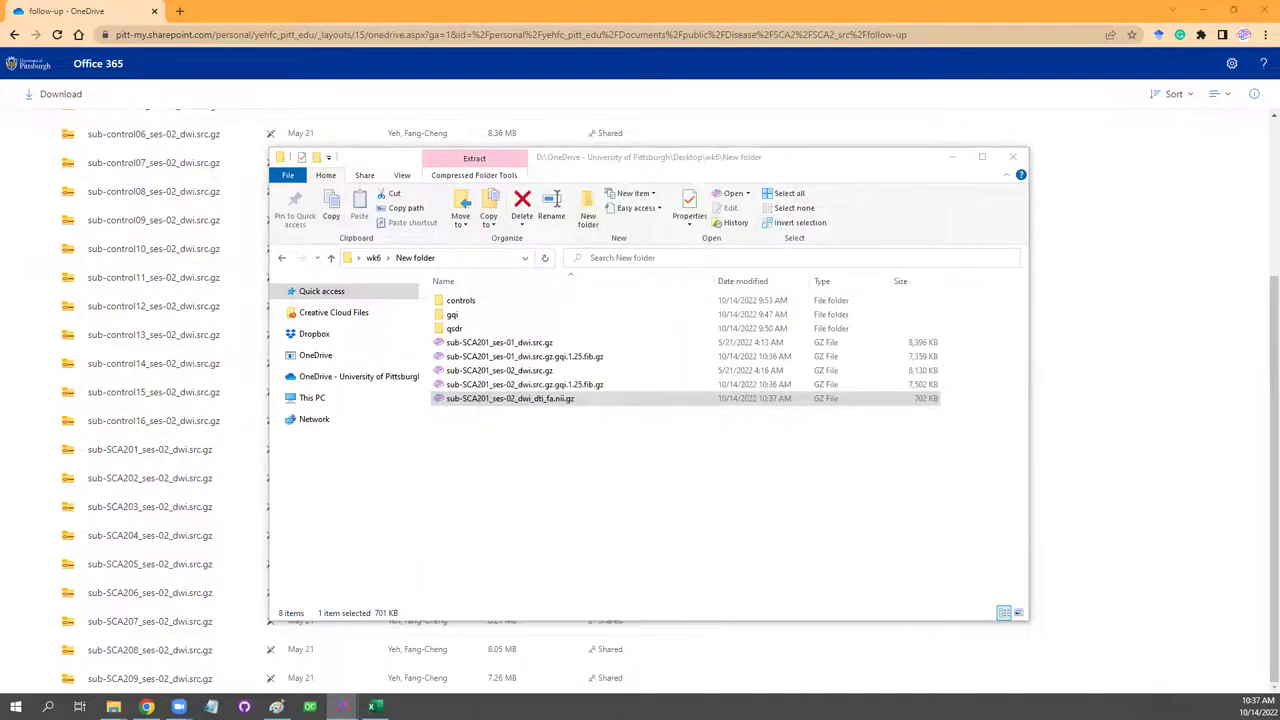
Show DSI Studio's View Images tool for opening NIfTI files and dismiss its file dialog without opening an image.
{"action": "left_click", "coordinate": [630, 628]}
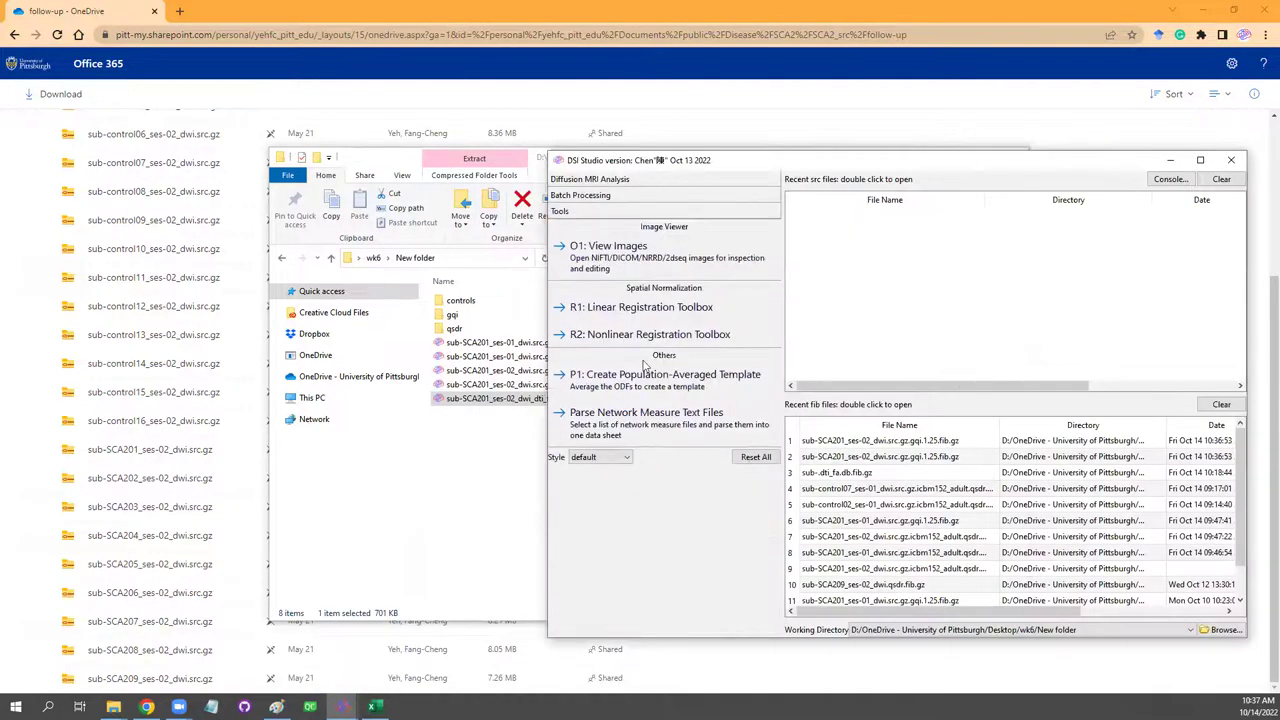
{"action": "left_click", "coordinate": [665, 266]}
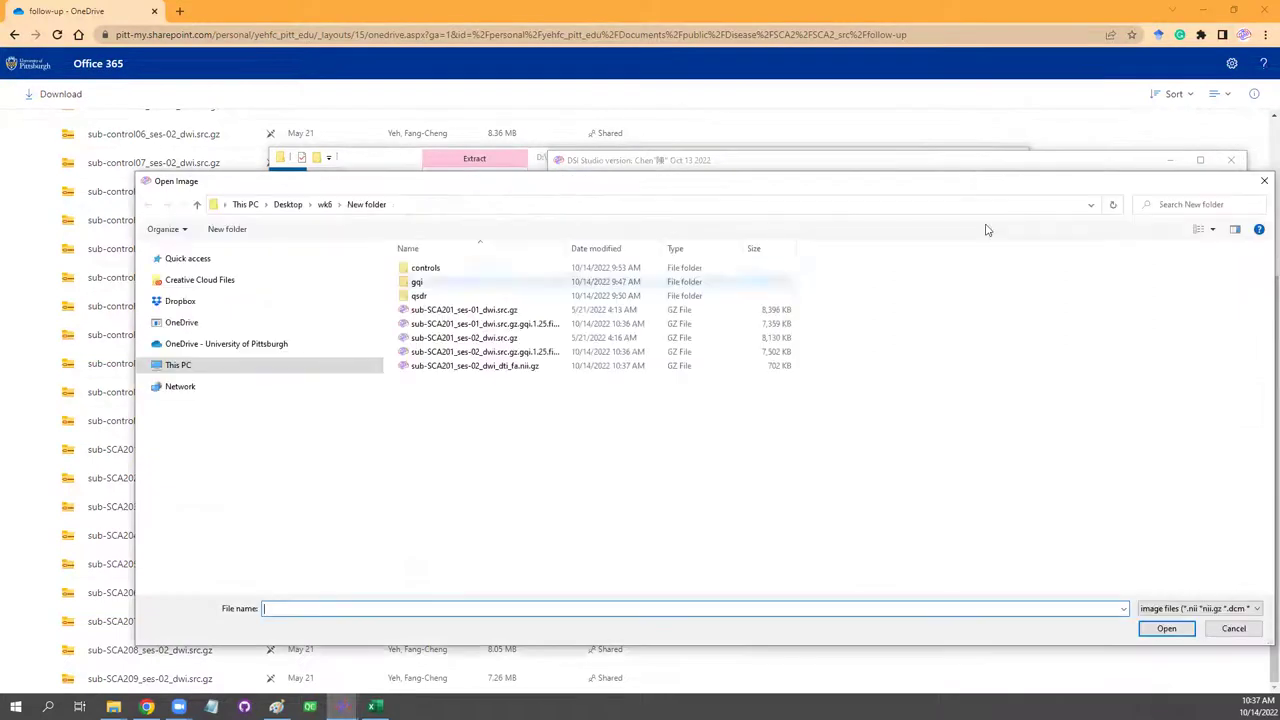
{"action": "left_click", "coordinate": [1263, 182]}
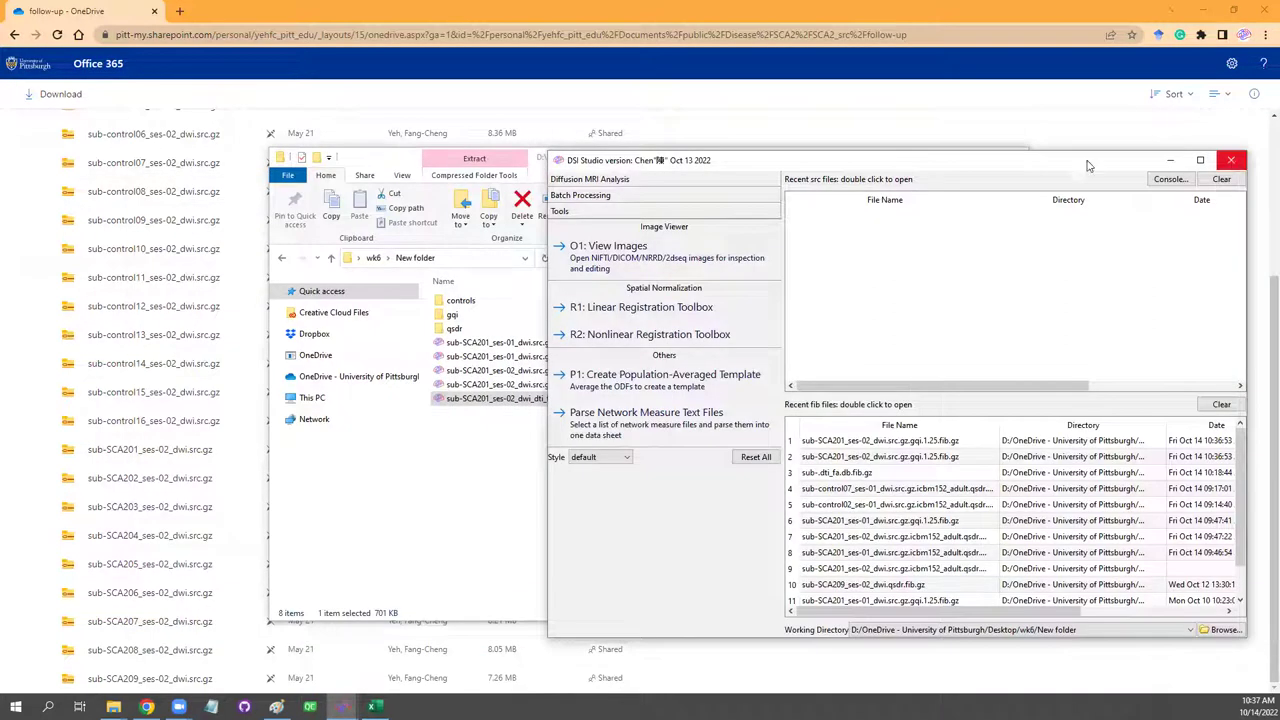
{"action": "left_click_drag", "start_coordinate": [691, 172], "coordinate": [674, 179]}
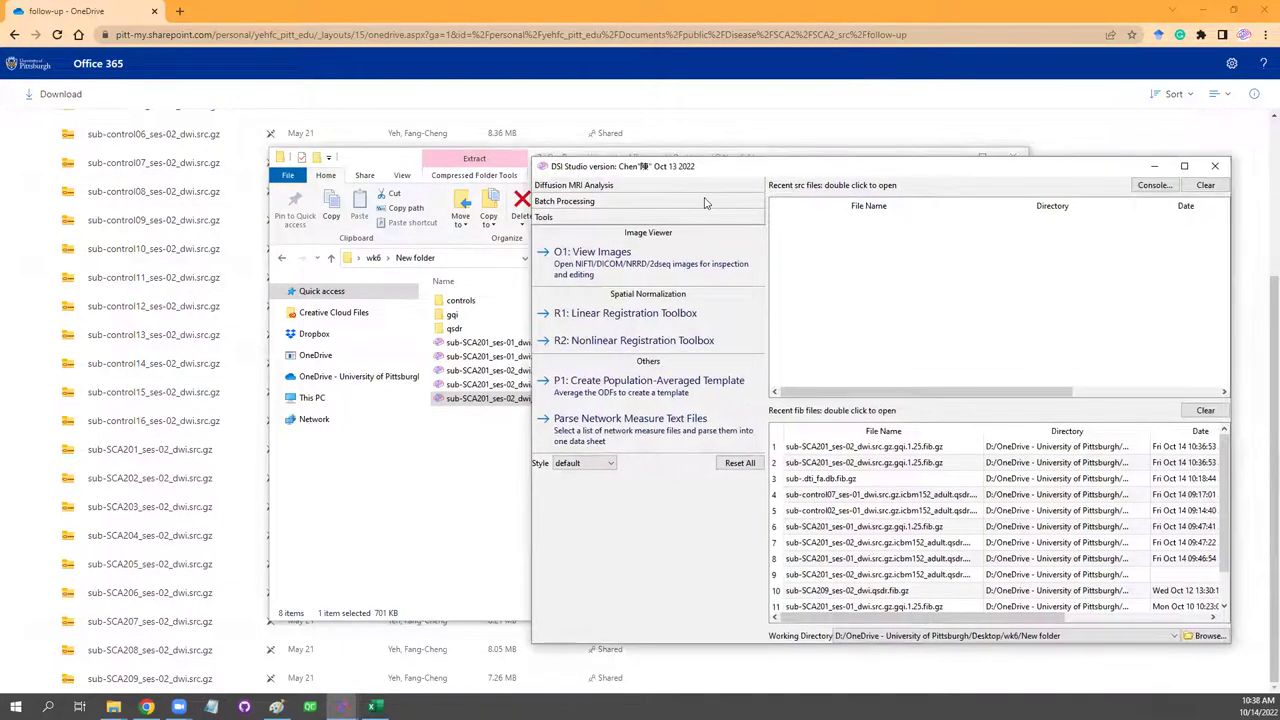
Point out the exported dti_fa file, select the sub-SCA201 ses-01 FIB file, and place the File Explorer window beside DSI Studio.
{"action": "left_click", "coordinate": [500, 451]}
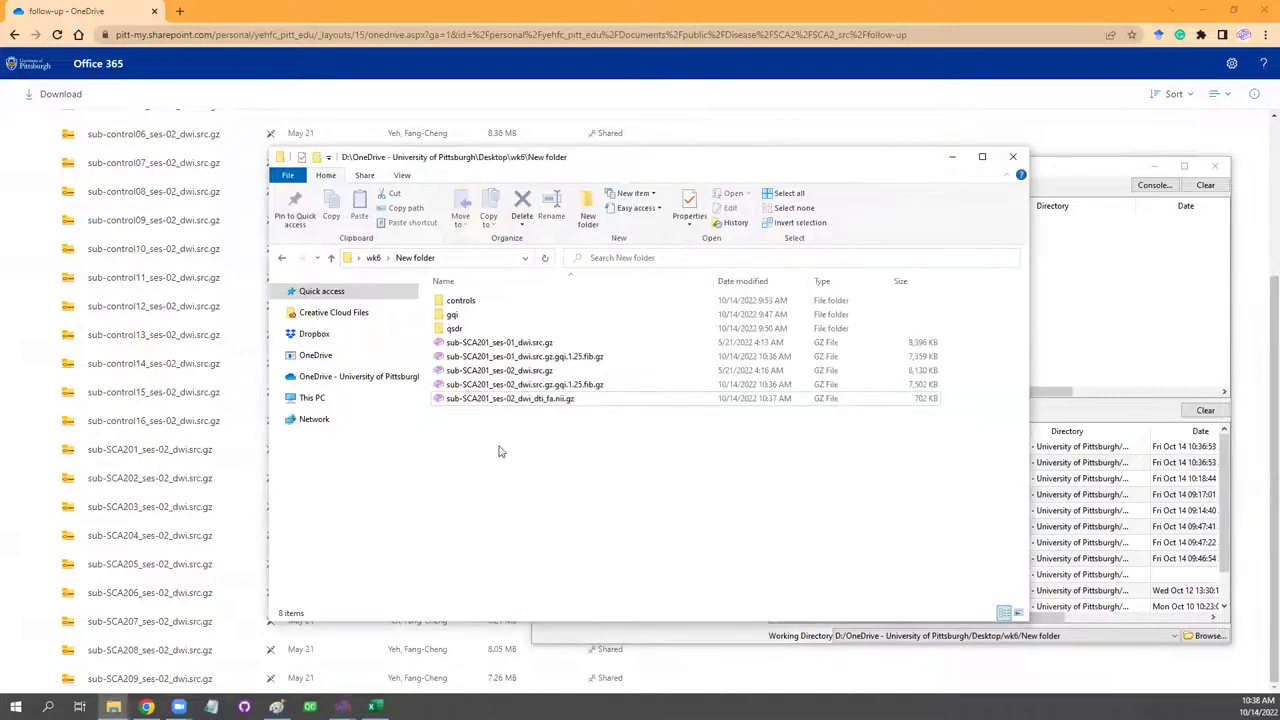
{"action": "left_click", "coordinate": [537, 400]}
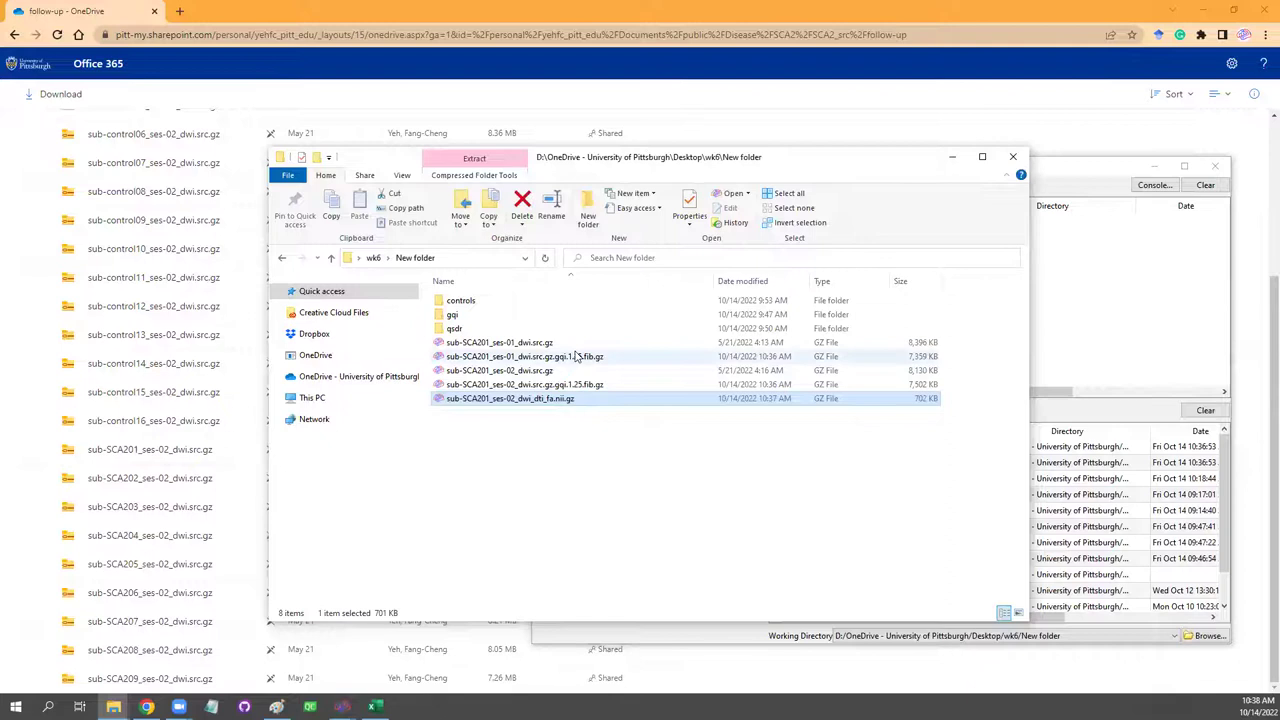
{"action": "left_click", "coordinate": [571, 358]}
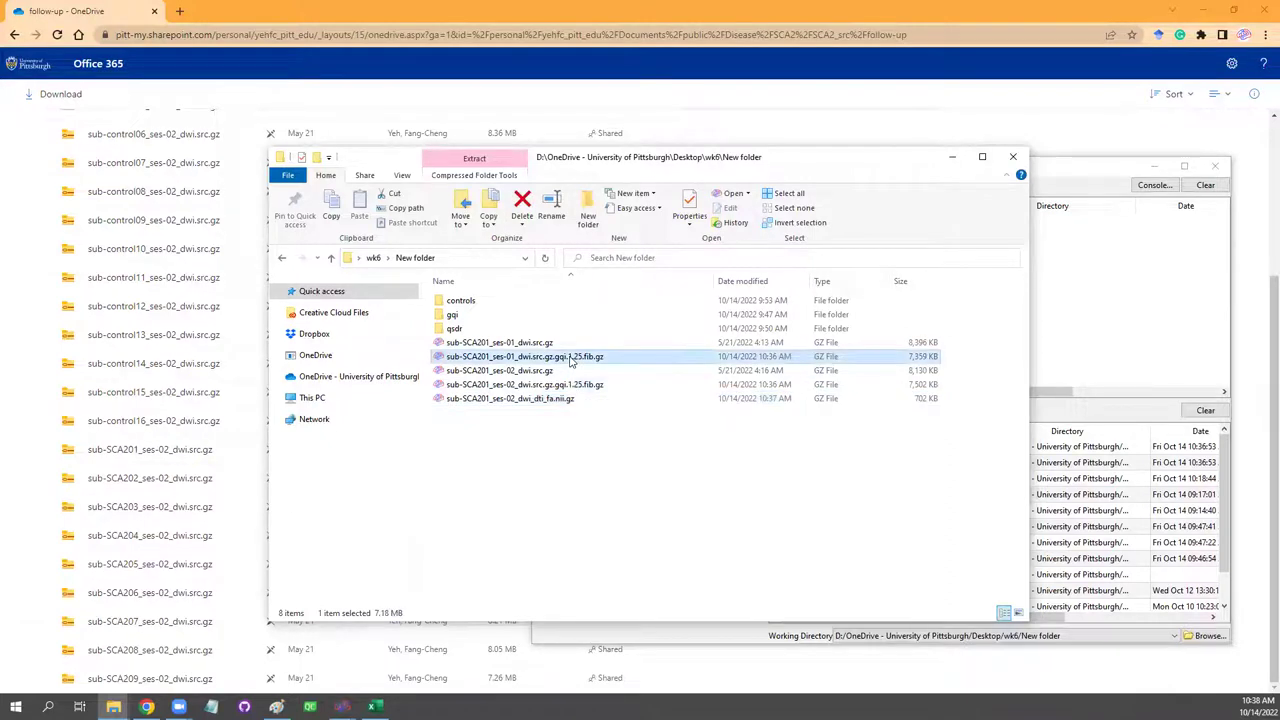
{"action": "left_click_drag", "start_coordinate": [687, 162], "coordinate": [410, 183]}
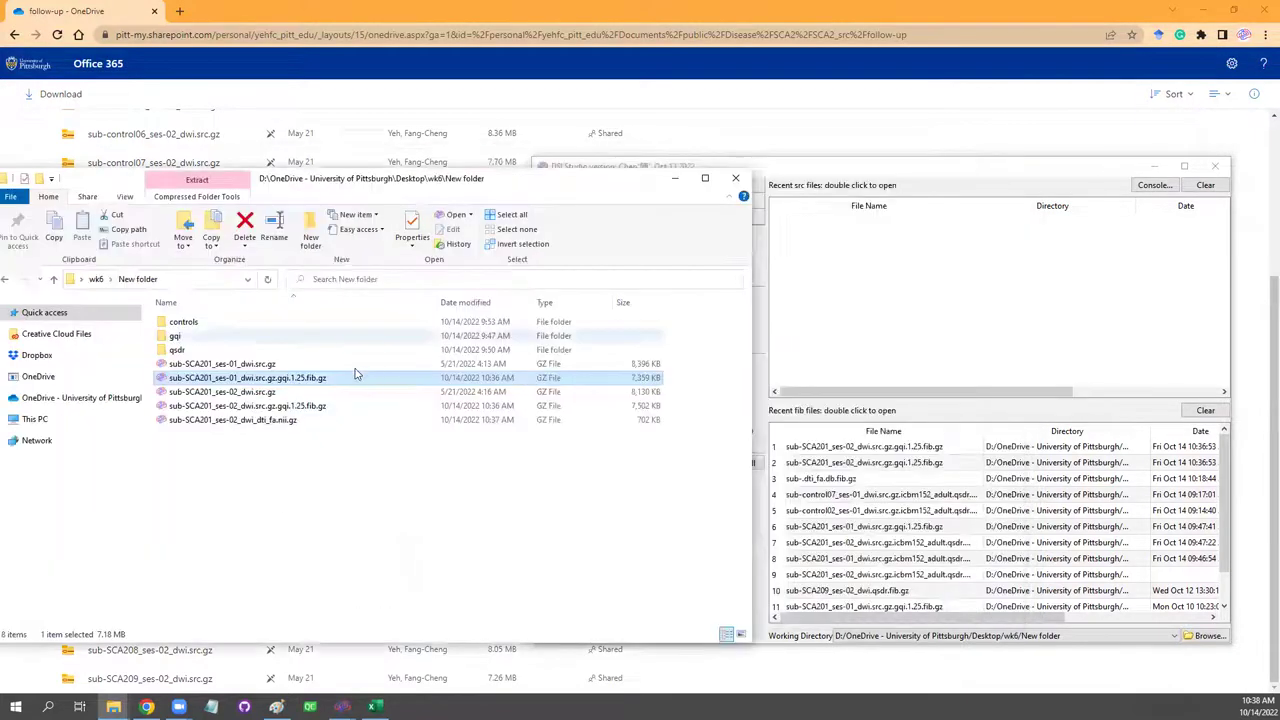
Open sub-SCA201_ses-01_dwi.src.gz.gqi.1.25.fib.gz in DSI Studio and insert sub-SCA201_ses-02_dwi_dti_fa.nii.gz as an additional slice image.
{"action": "left_click_drag", "start_coordinate": [305, 383], "coordinate": [879, 287]}
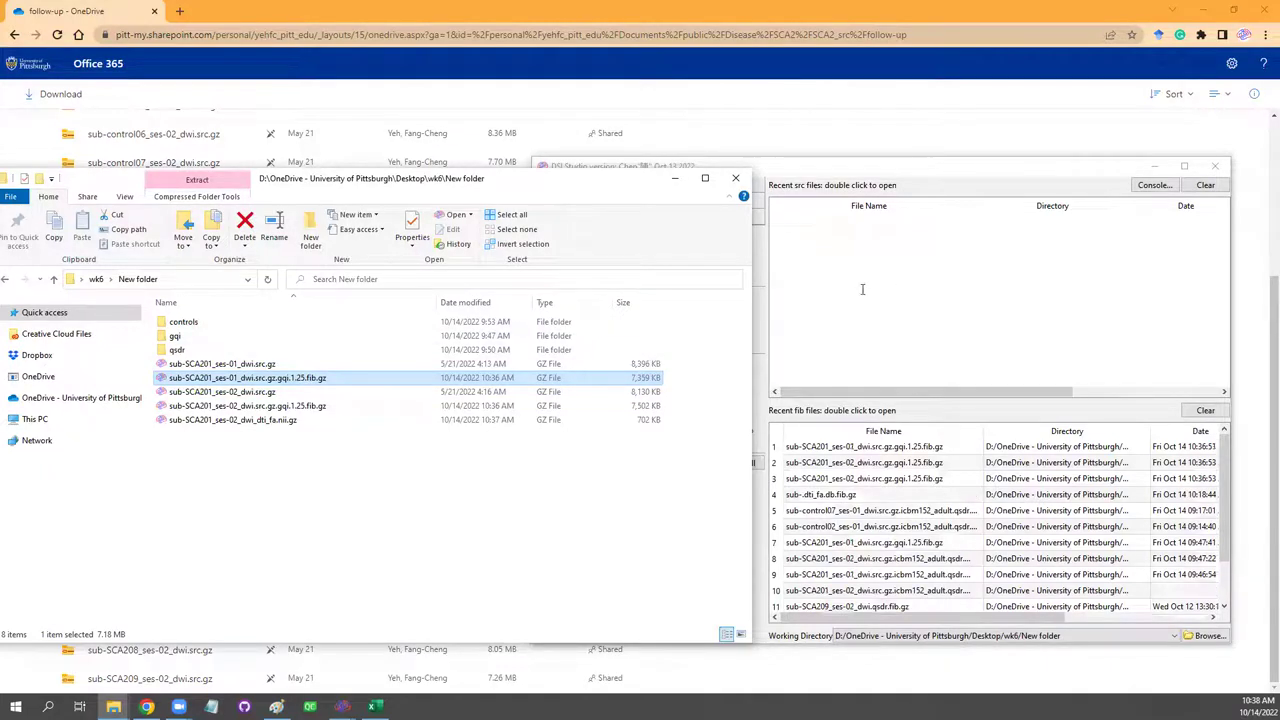
{"action": "key", "text": "alt+Tab"}
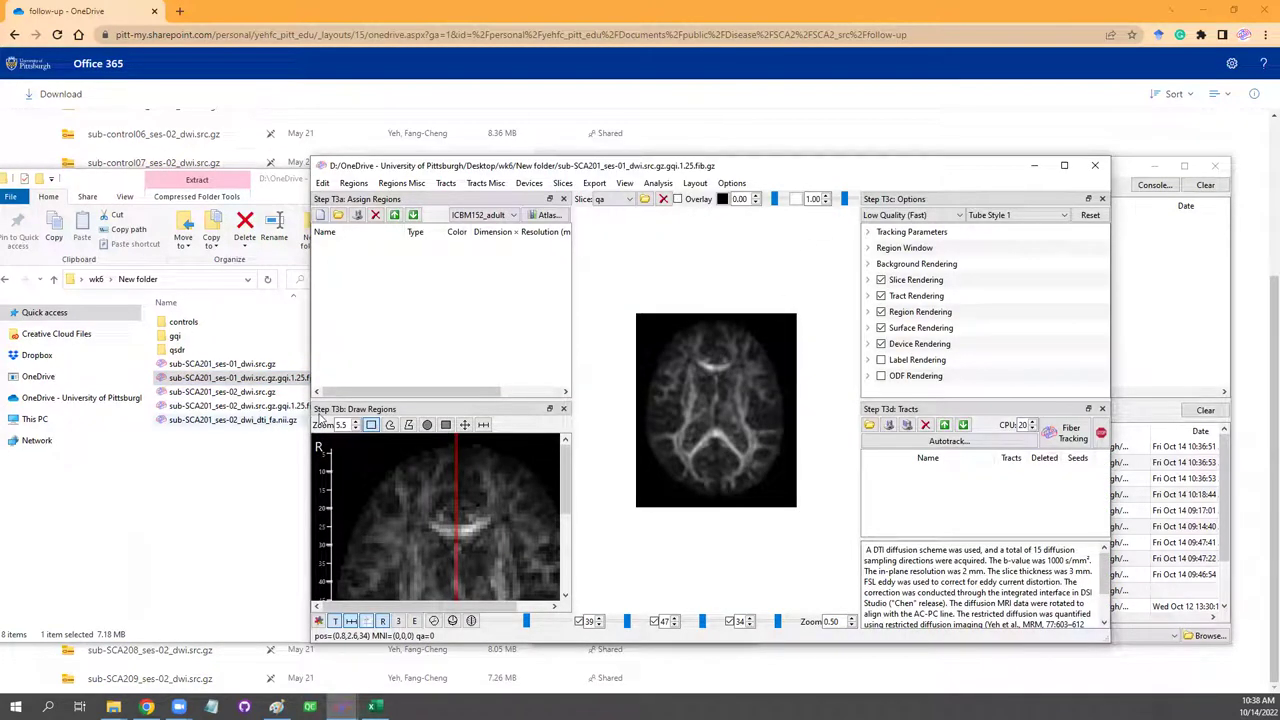
{"action": "left_click", "coordinate": [563, 188]}
{"action": "left_click", "coordinate": [580, 202]}
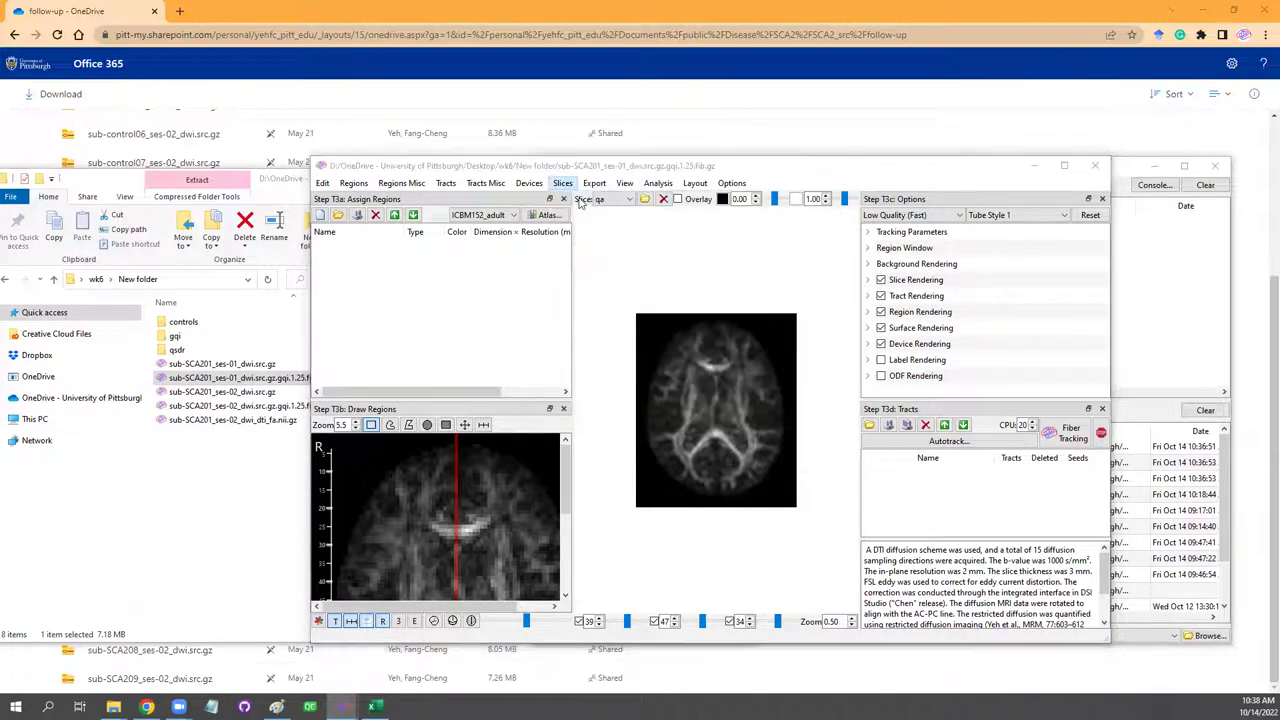
{"action": "double_click", "coordinate": [458, 273]}
{"action": "double_click", "coordinate": [485, 315]}
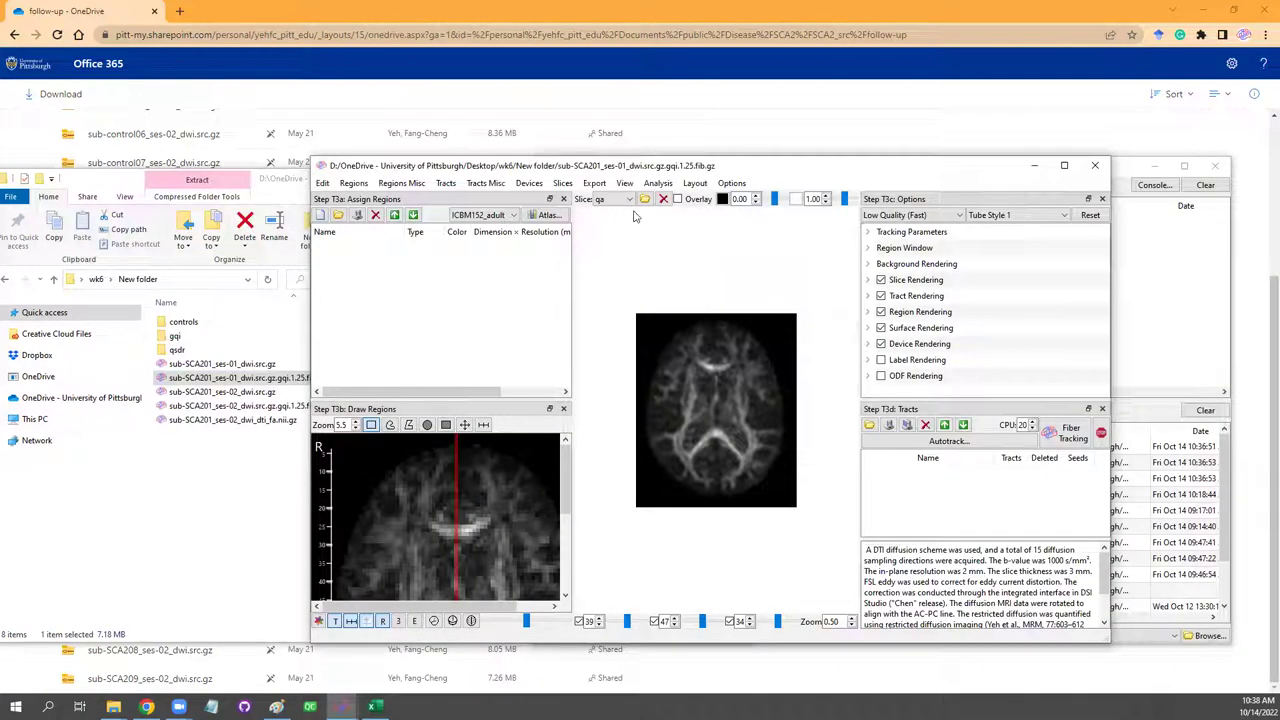
Maximize the tracking window and compare the inserted sub-SCA201_ses-02_dwi_dti_fa slice with dti_fa, ending on dti_fa.
{"action": "left_click", "coordinate": [1064, 166]}
{"action": "left_click", "coordinate": [340, 38]}
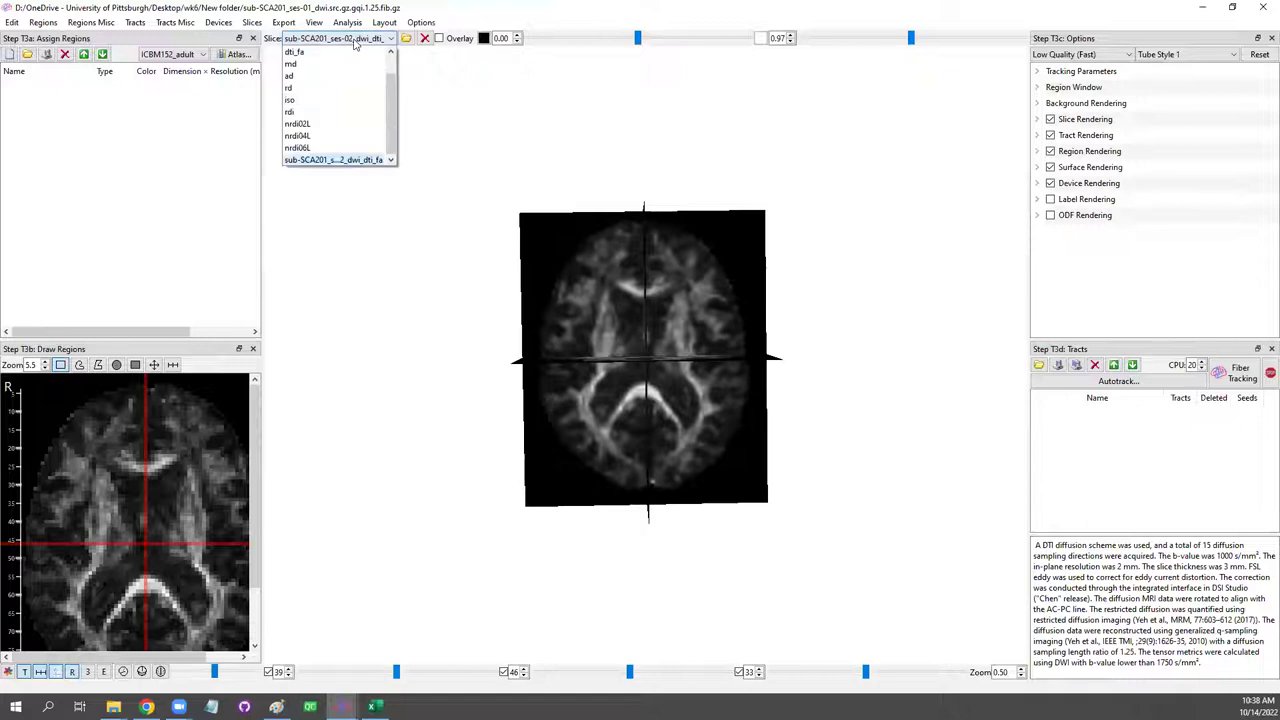
{"action": "left_click", "coordinate": [341, 160]}
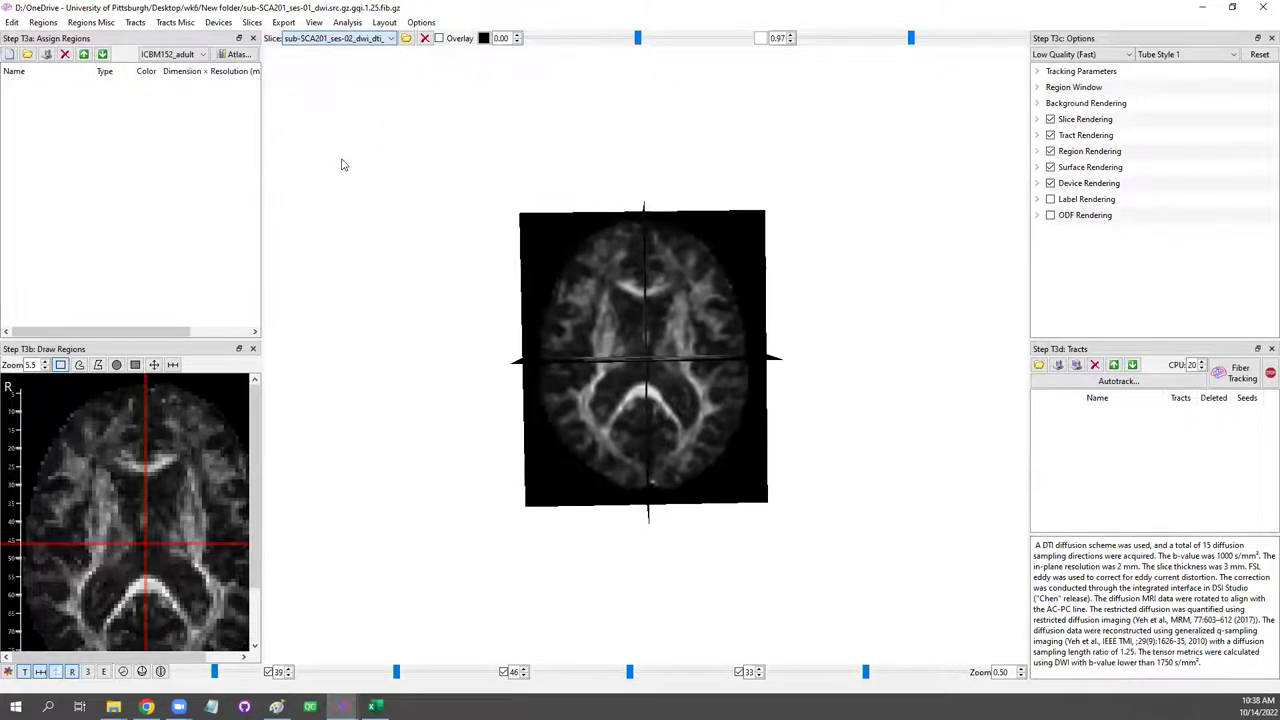
{"action": "left_click", "coordinate": [355, 40]}
{"action": "scroll", "coordinate": [346, 82], "scroll_direction": "up", "scroll_amount": 1}
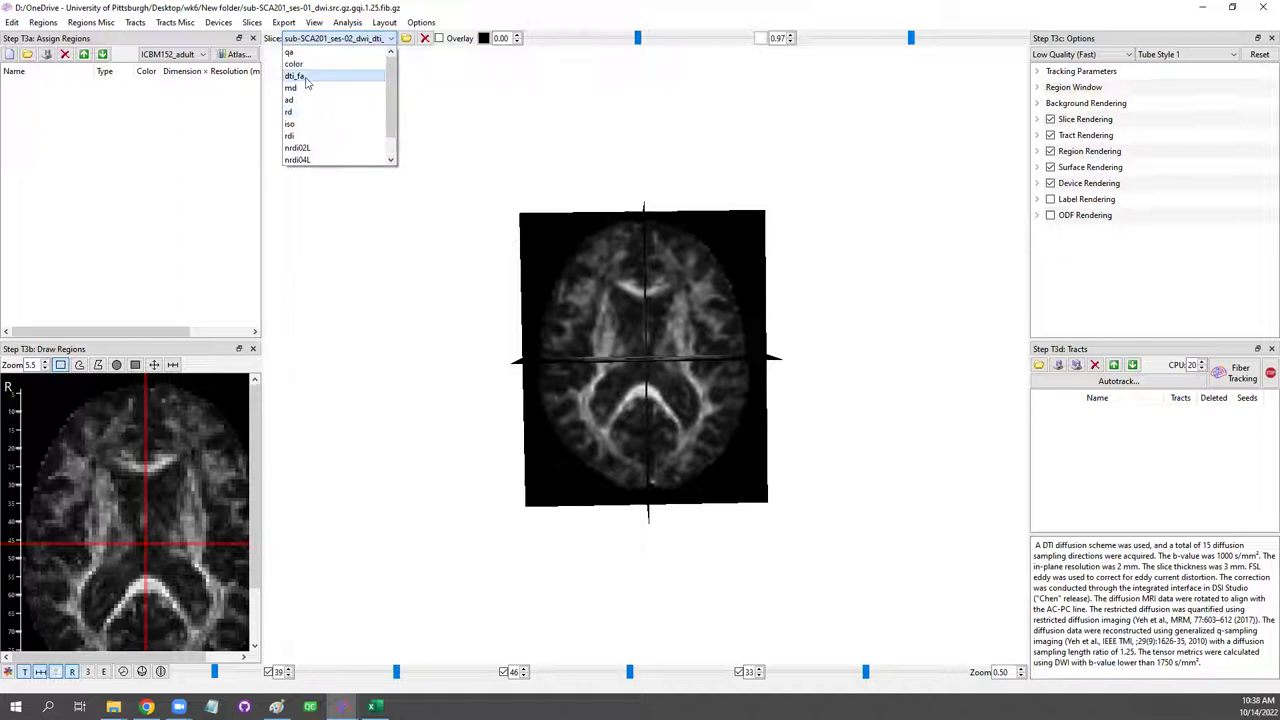
{"action": "left_click", "coordinate": [302, 78]}
{"action": "left_click", "coordinate": [335, 40]}
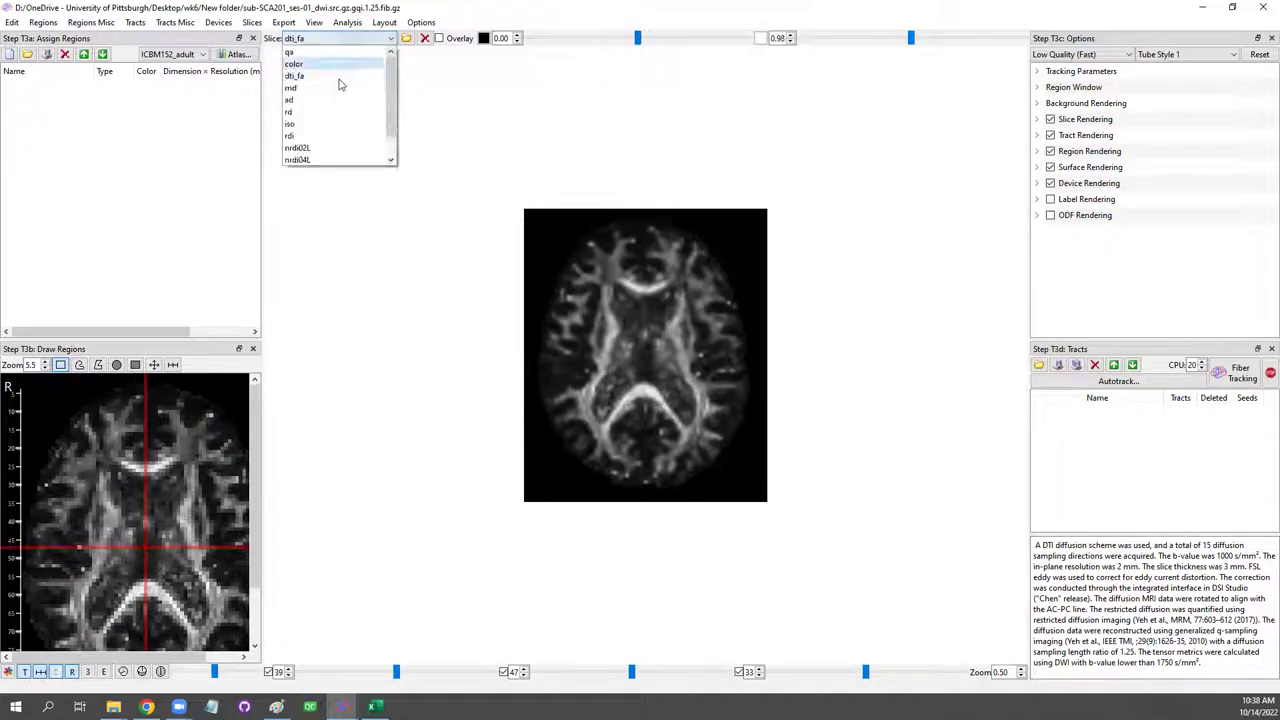
{"action": "left_click", "coordinate": [334, 169]}
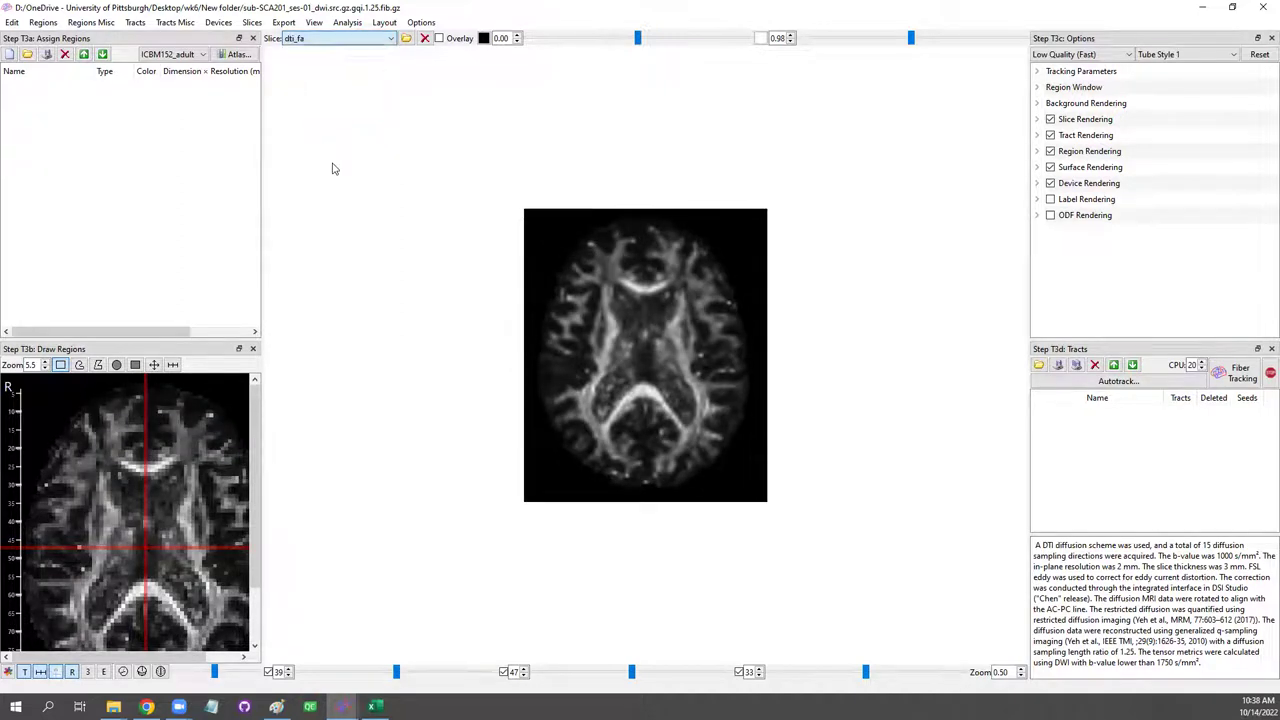
{"action": "left_click", "coordinate": [357, 40]}
{"action": "left_click", "coordinate": [340, 77]}
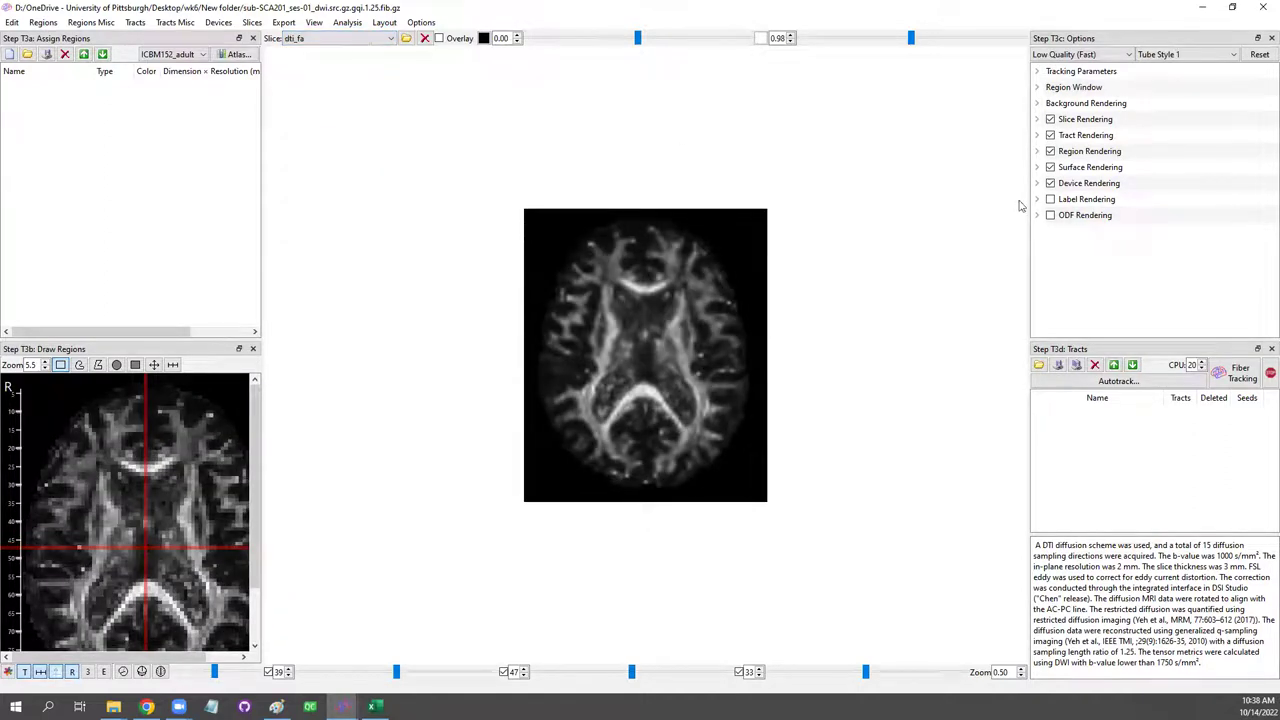
Run whole-brain fiber tracking with the default tracking parameters, inspect the tracts in 3D and delete them.
{"action": "left_click_drag", "start_coordinate": [1029, 208], "coordinate": [990, 209]}
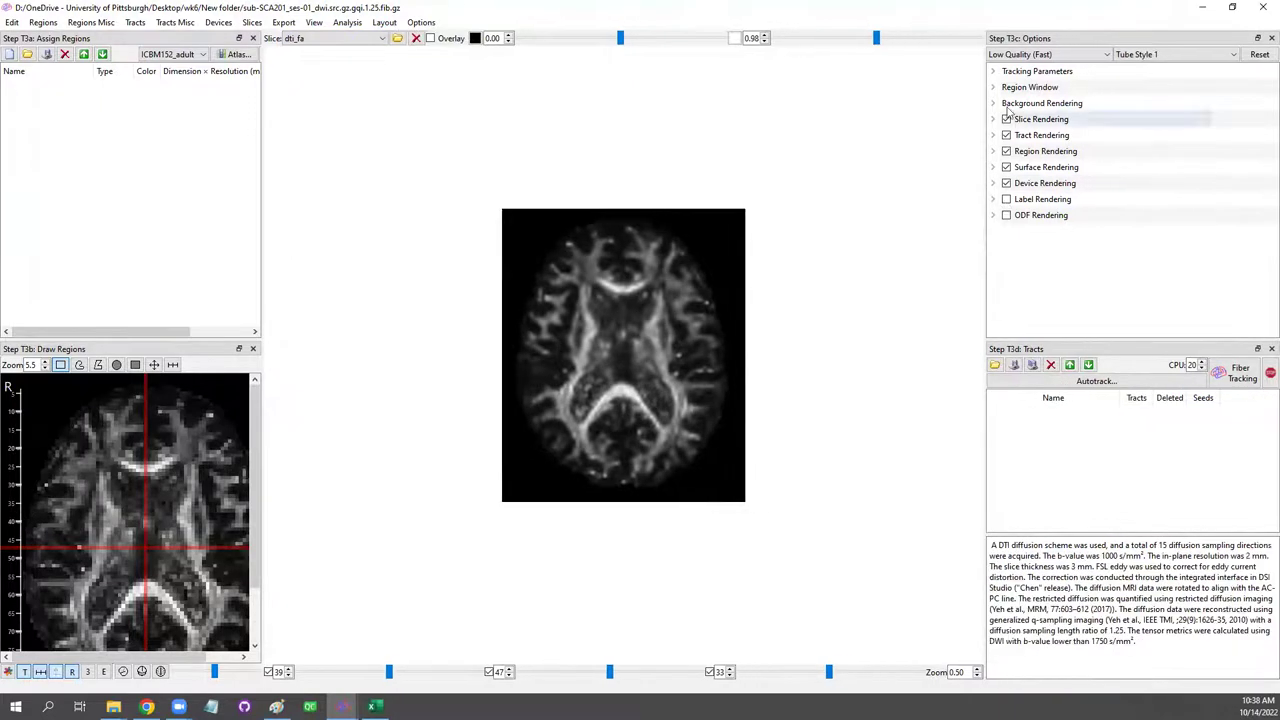
{"action": "left_click", "coordinate": [994, 71]}
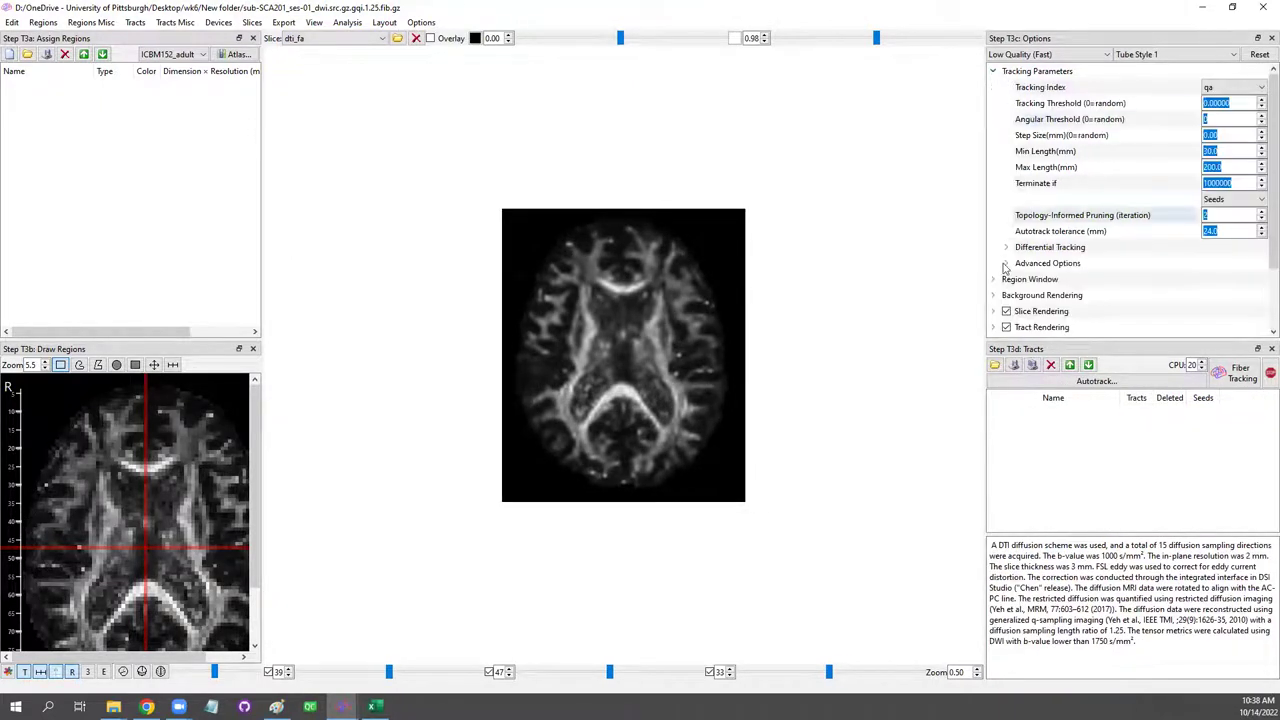
{"action": "left_click", "coordinate": [1236, 375]}
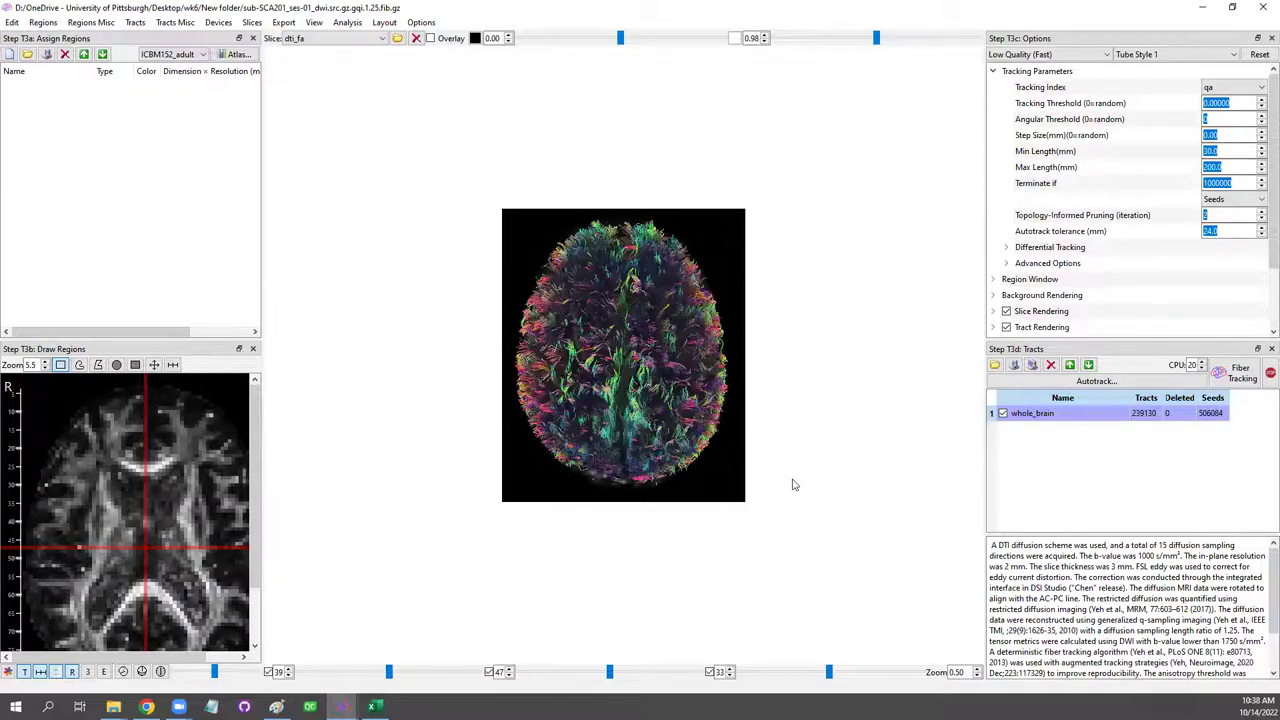
{"action": "left_click_drag", "start_coordinate": [652, 410], "coordinate": [647, 431]}
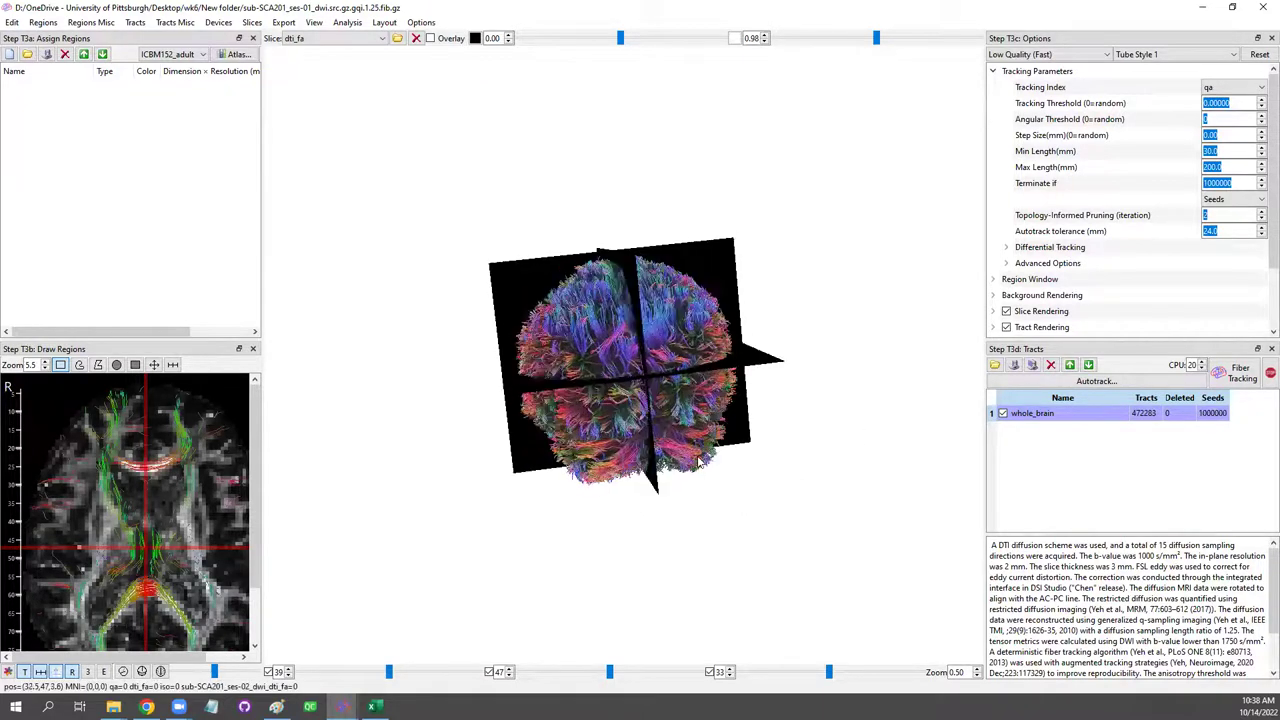
{"action": "scroll", "coordinate": [649, 438], "scroll_direction": "up", "scroll_amount": 3}
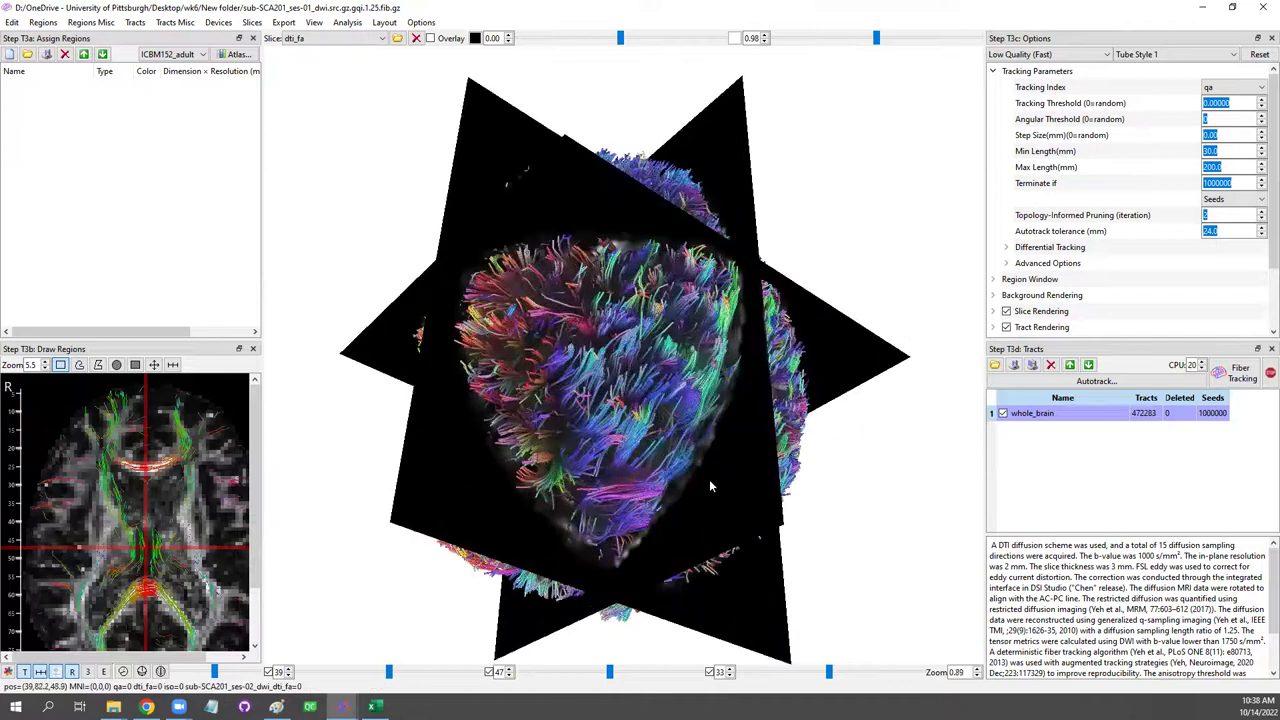
{"action": "left_click", "coordinate": [1051, 365]}
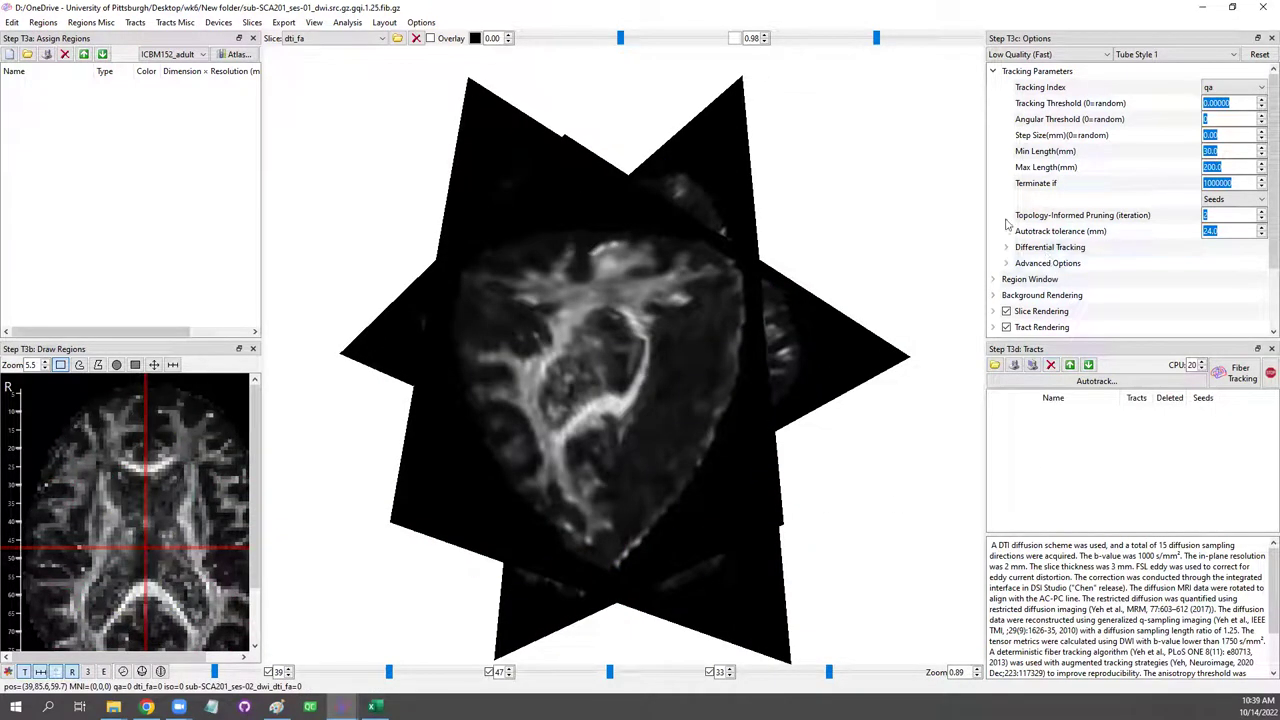
{"action": "left_click_drag", "start_coordinate": [830, 300], "coordinate": [790, 265]}
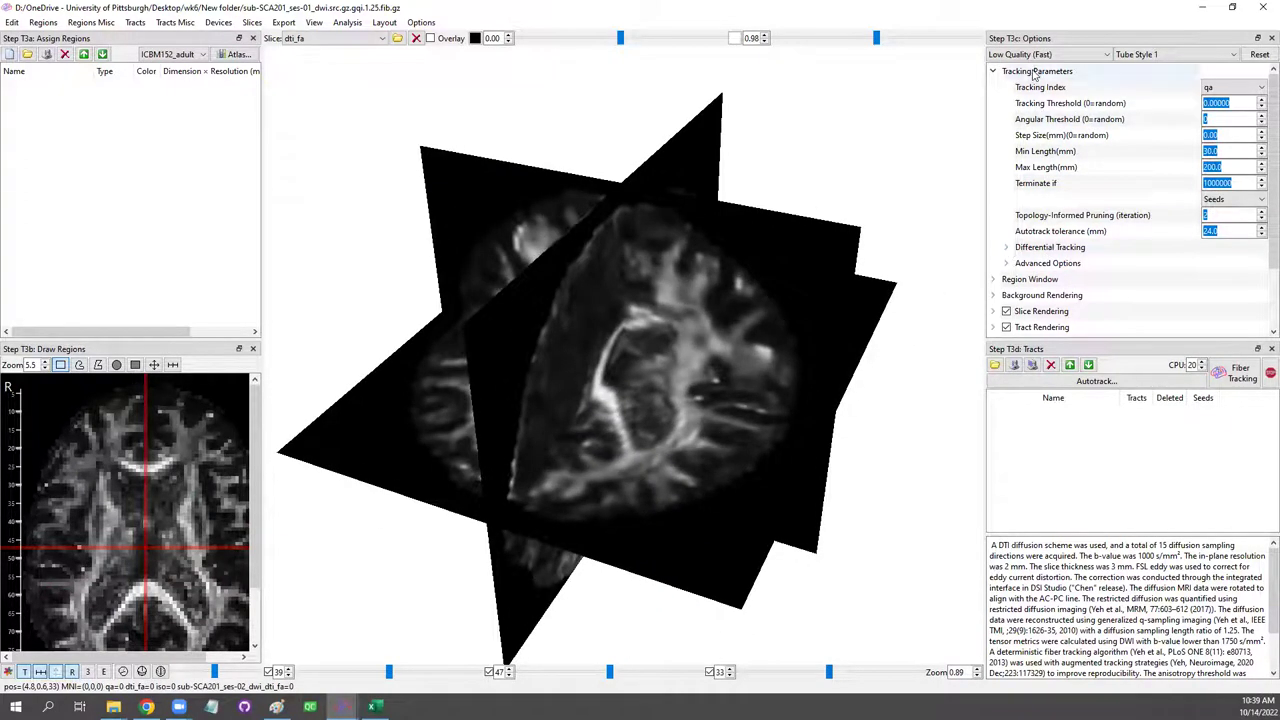
In the Differential Tracking parameters, set Metrics1 to dti_fa and Metrics2 to the inserted sub-SCA201_ses-02_dwi_dti_fa image.
{"action": "left_click", "coordinate": [1007, 248]}
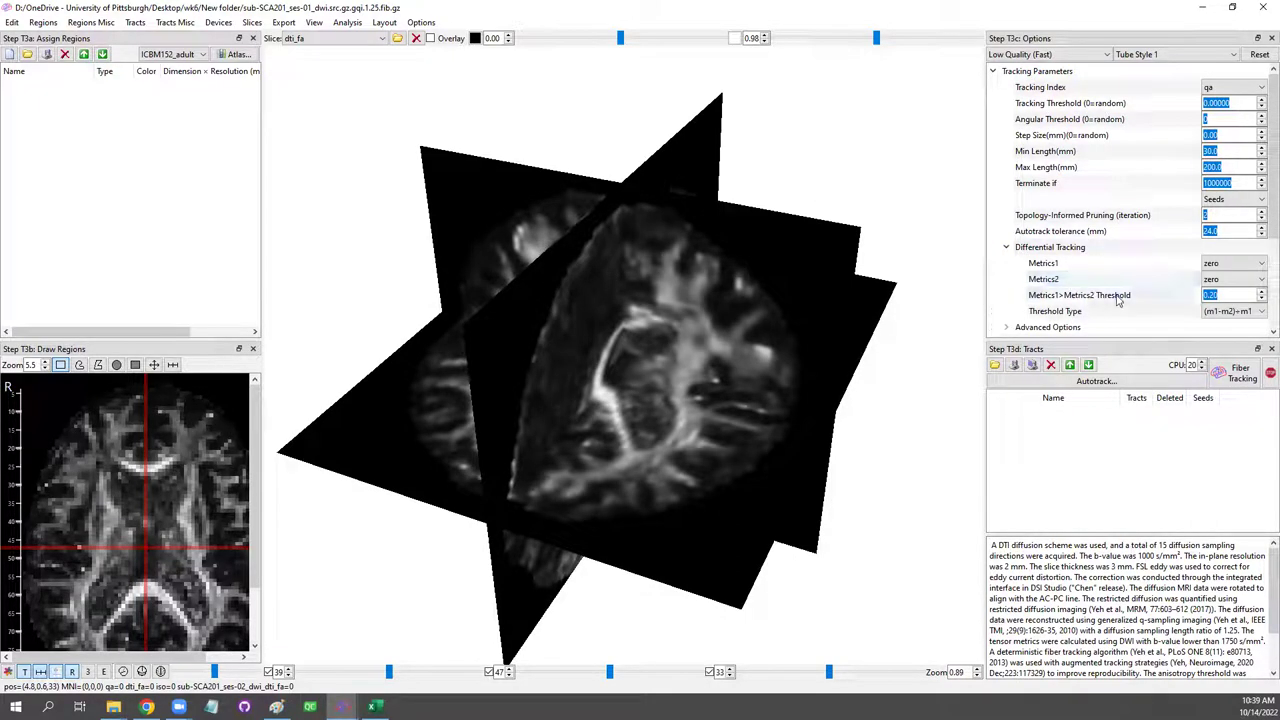
{"action": "scroll", "coordinate": [1122, 300], "scroll_direction": "down", "scroll_amount": 1}
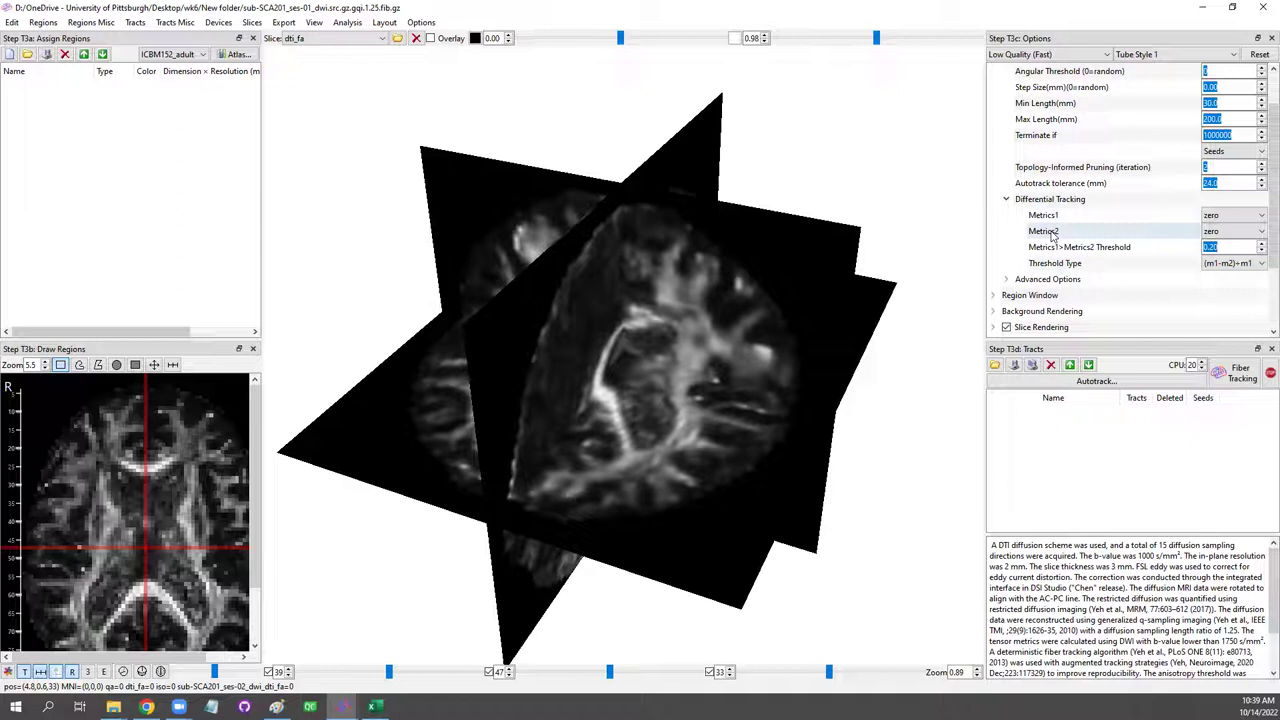
{"action": "left_click", "coordinate": [1230, 217]}
{"action": "left_click", "coordinate": [1232, 226]}
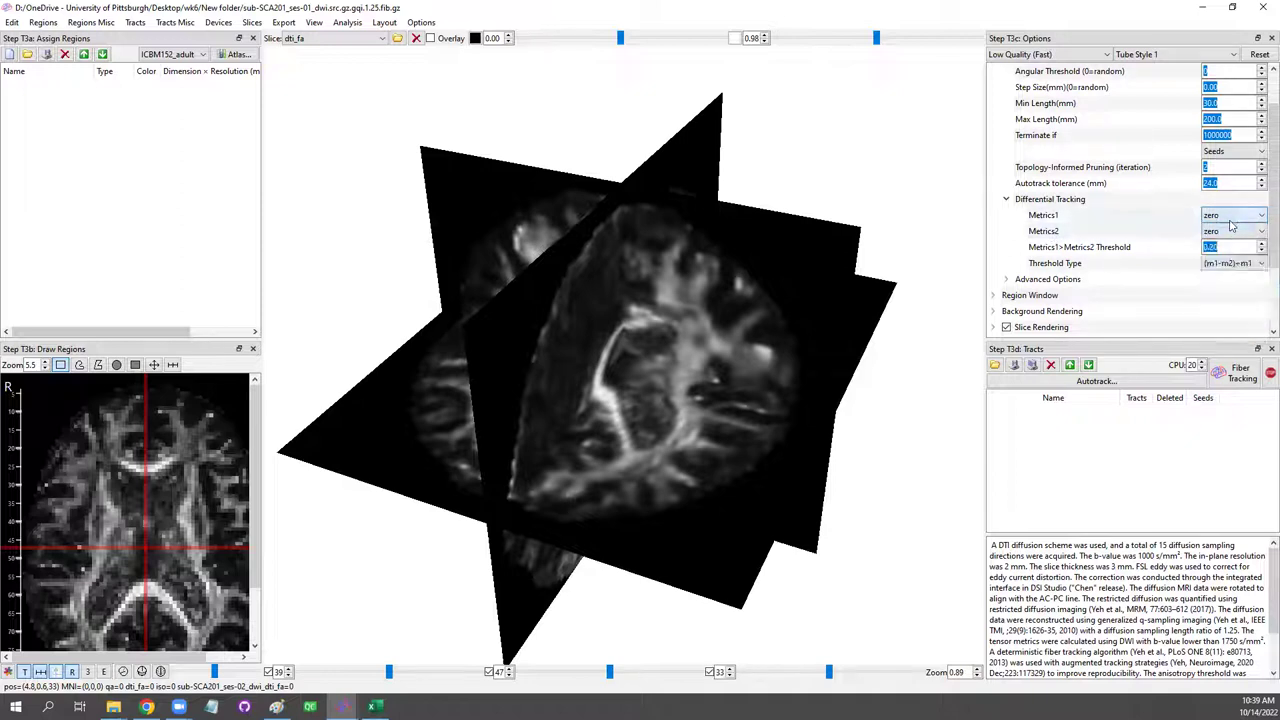
{"action": "left_click", "coordinate": [1231, 231]}
{"action": "left_click", "coordinate": [1230, 233]}
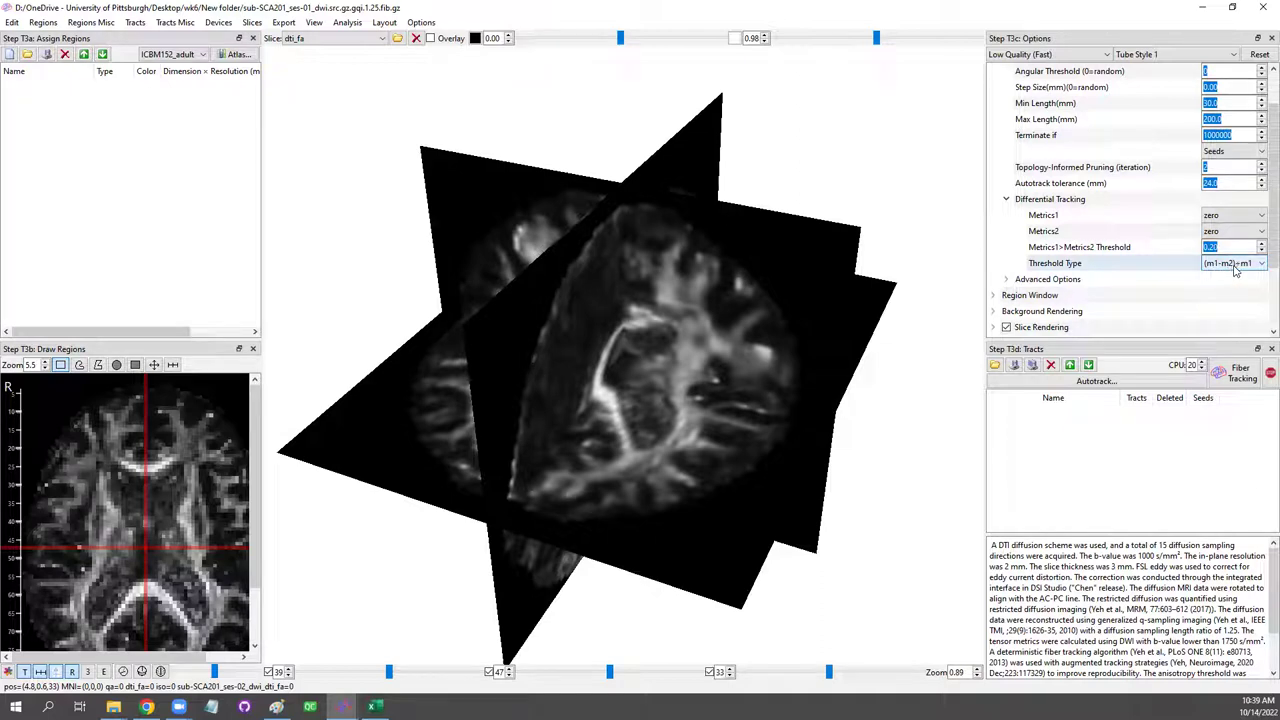
{"action": "left_click", "coordinate": [1218, 218]}
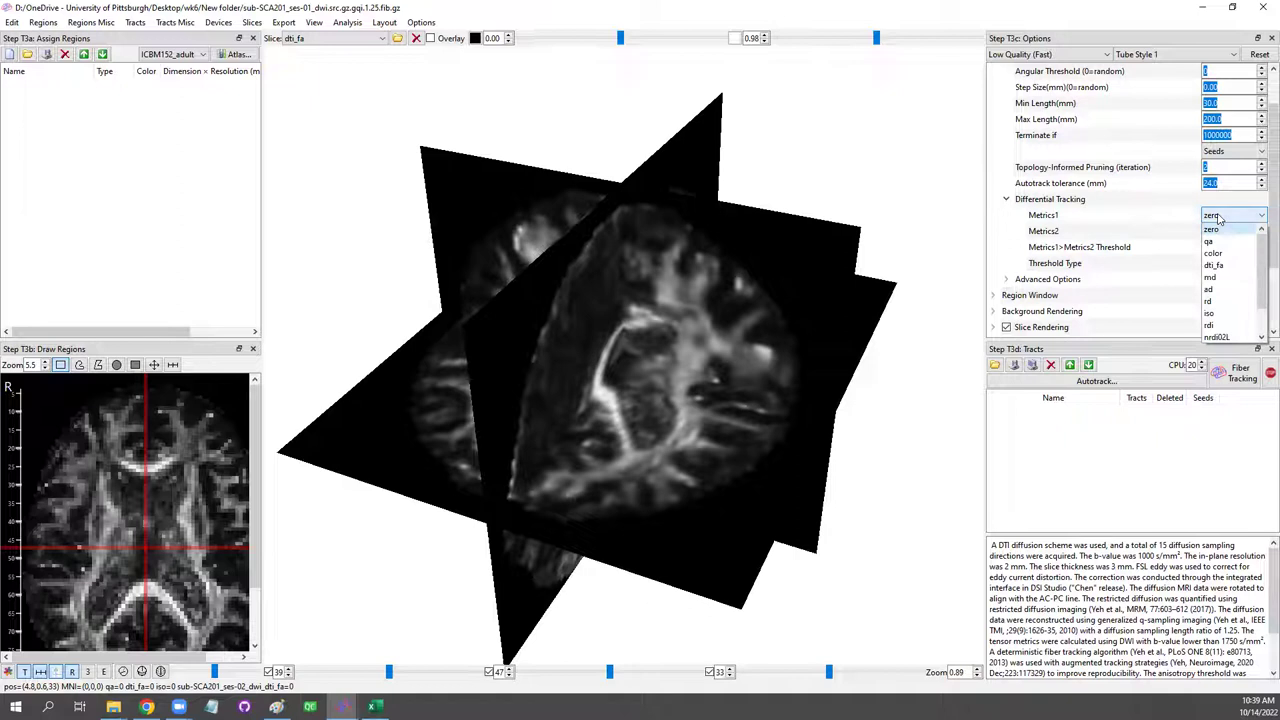
{"action": "left_click", "coordinate": [1221, 268]}
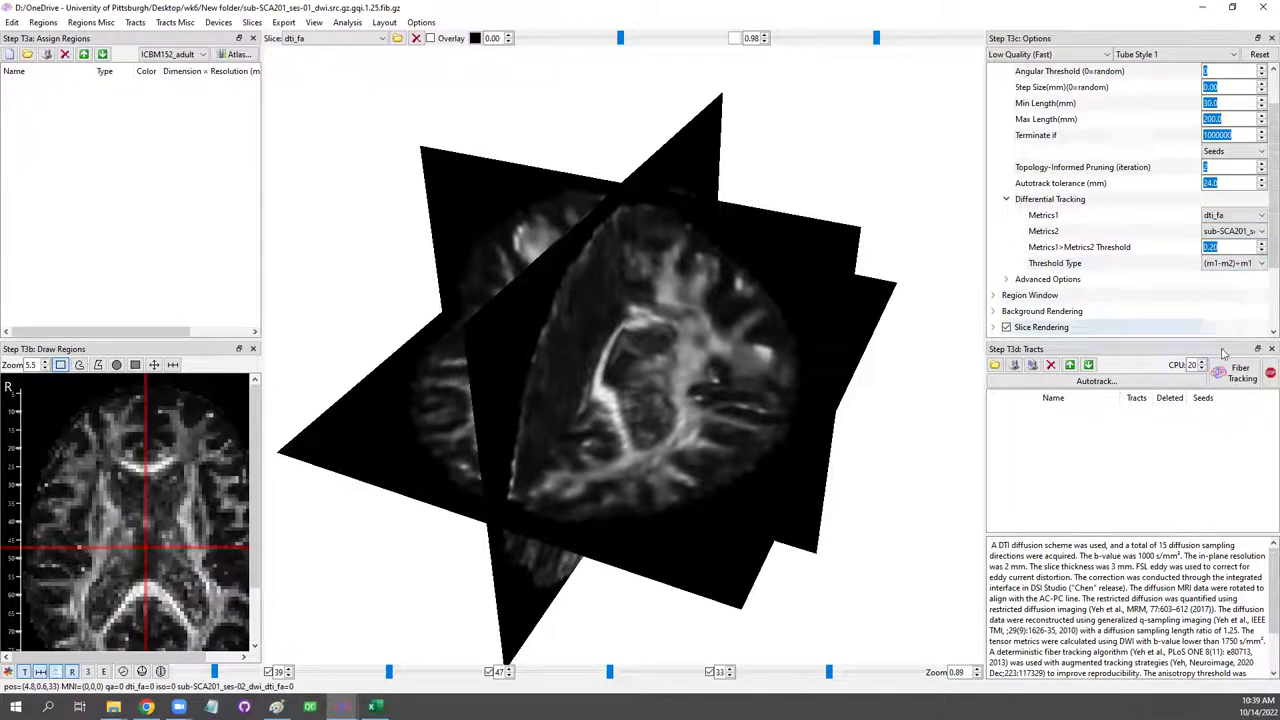
Check that Metrics2 is the session 02 FA image and run differential fiber tracking with a 0.20 threshold.
{"action": "left_click_drag", "start_coordinate": [985, 212], "coordinate": [911, 213]}
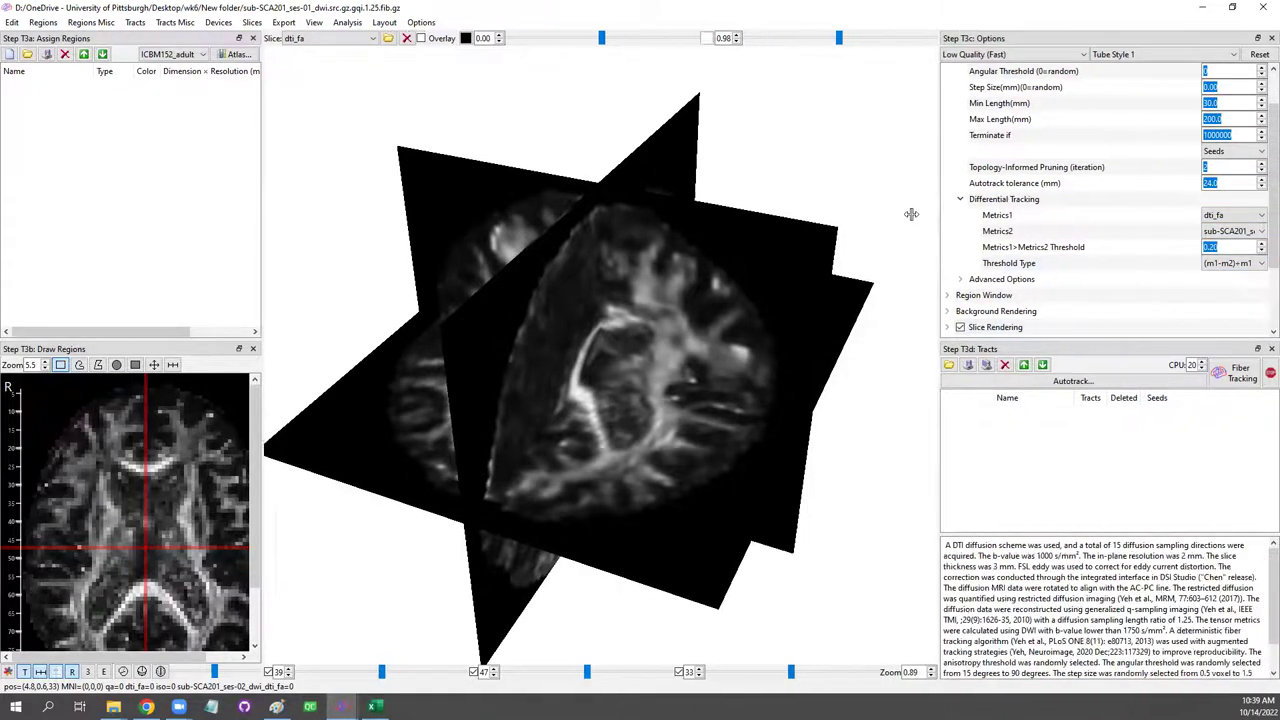
{"action": "left_click", "coordinate": [1232, 231]}
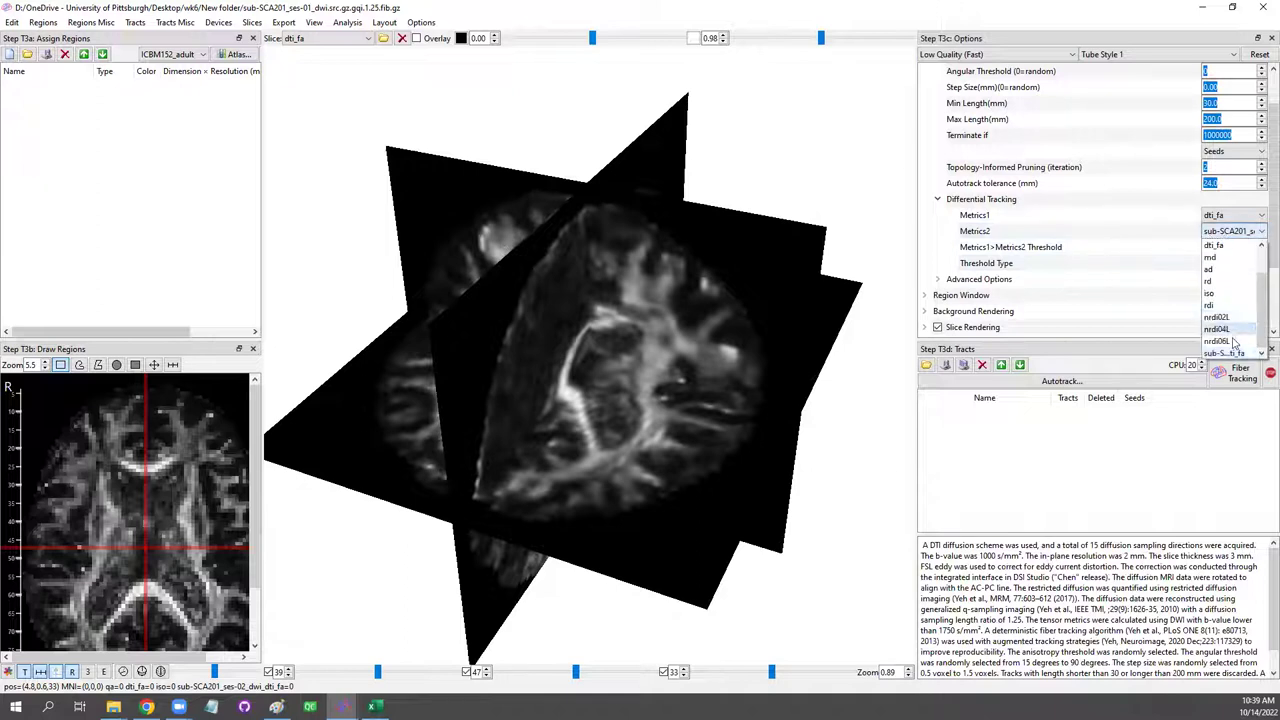
{"action": "left_click", "coordinate": [1228, 355]}
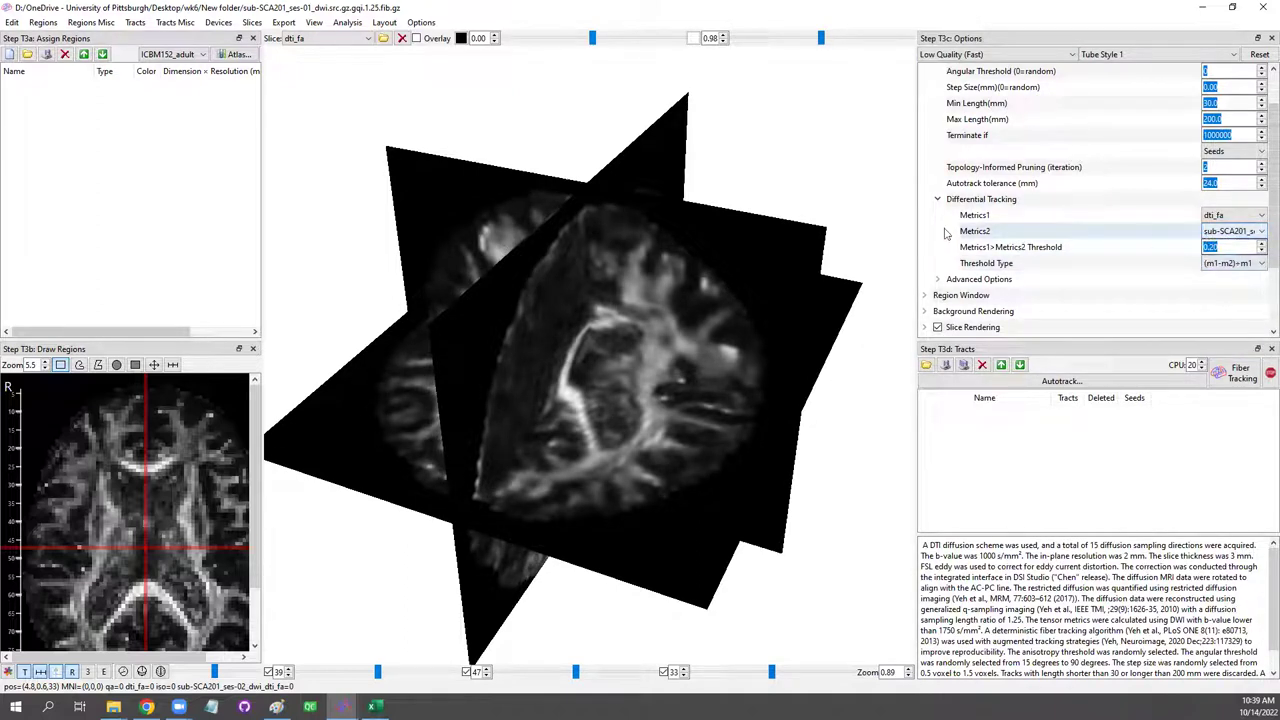
{"action": "left_click", "coordinate": [1222, 247]}
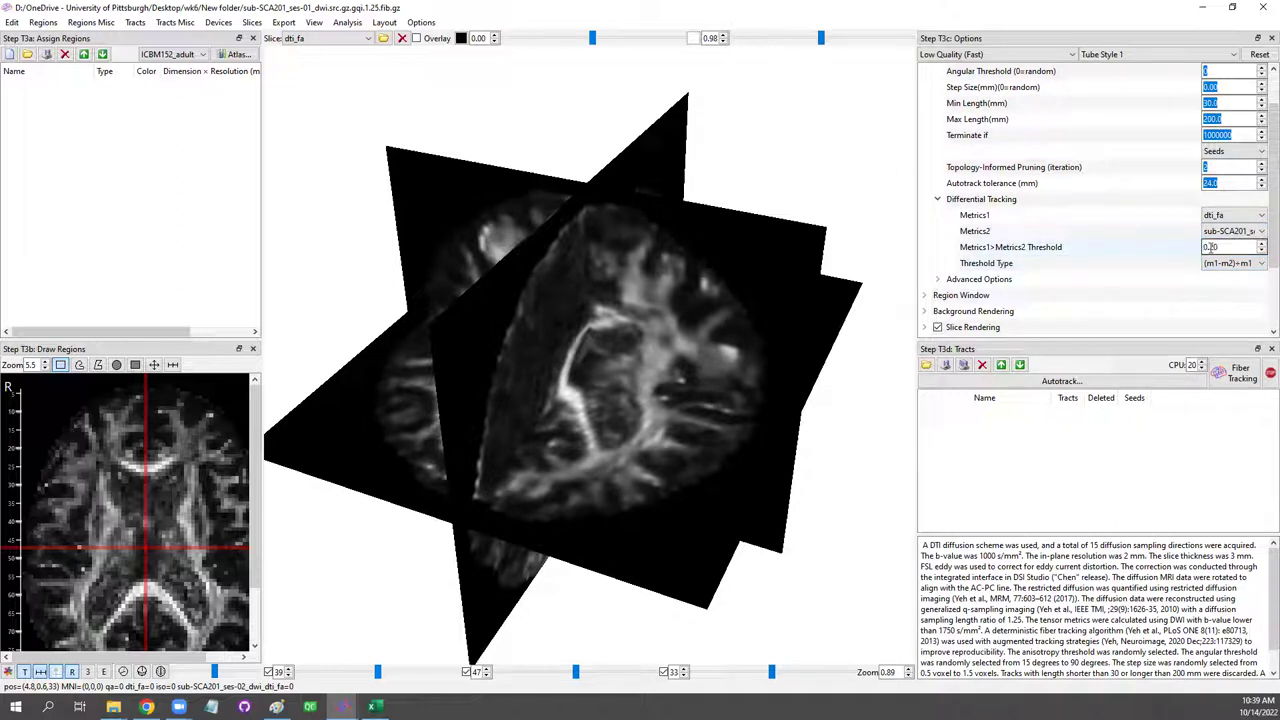
{"action": "left_click", "coordinate": [1240, 373]}
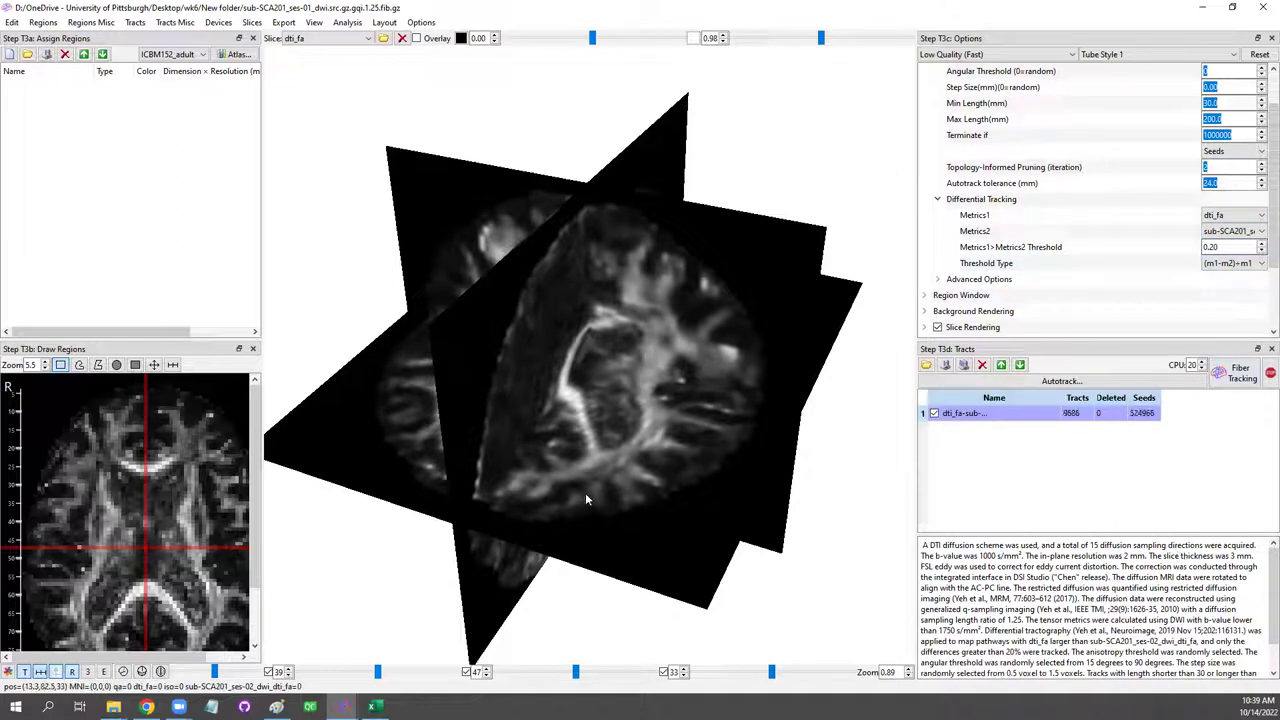
Hide the sagittal and axial slices and examine the differential tracts from several angles against the coronal slice.
{"action": "left_click_drag", "start_coordinate": [678, 489], "coordinate": [627, 352]}
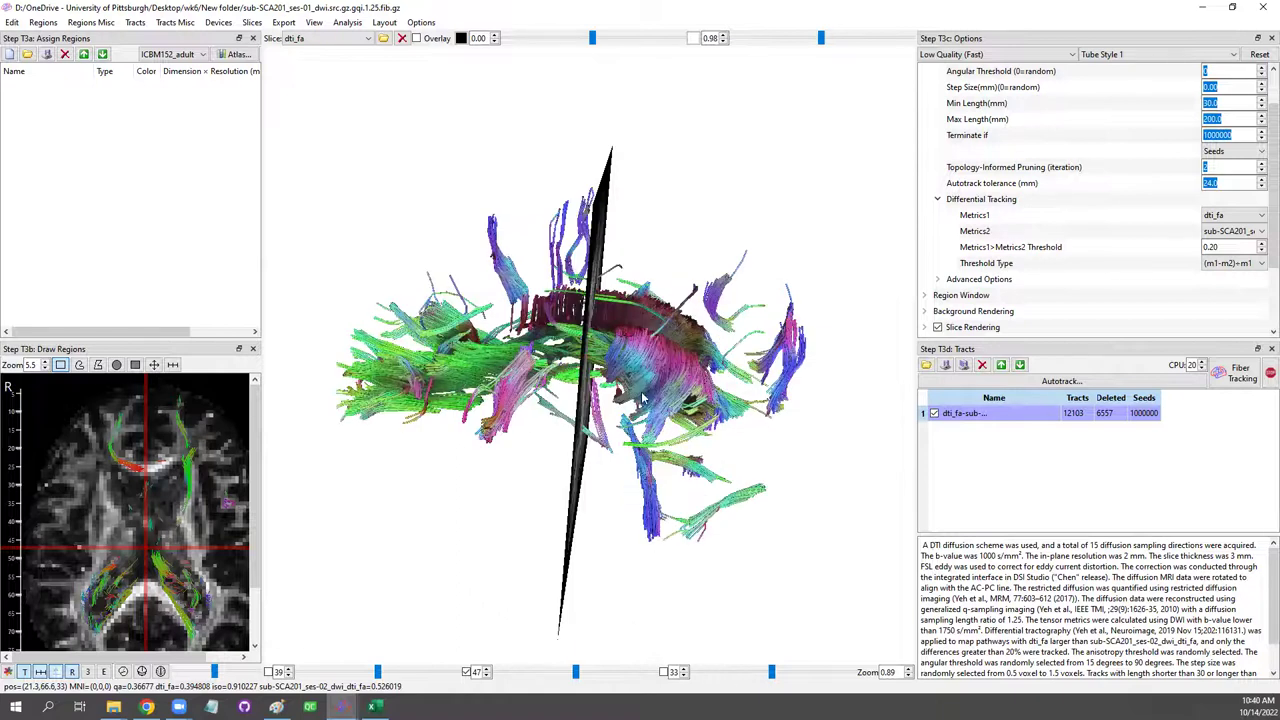
{"action": "left_click_drag", "start_coordinate": [761, 391], "coordinate": [686, 383]}
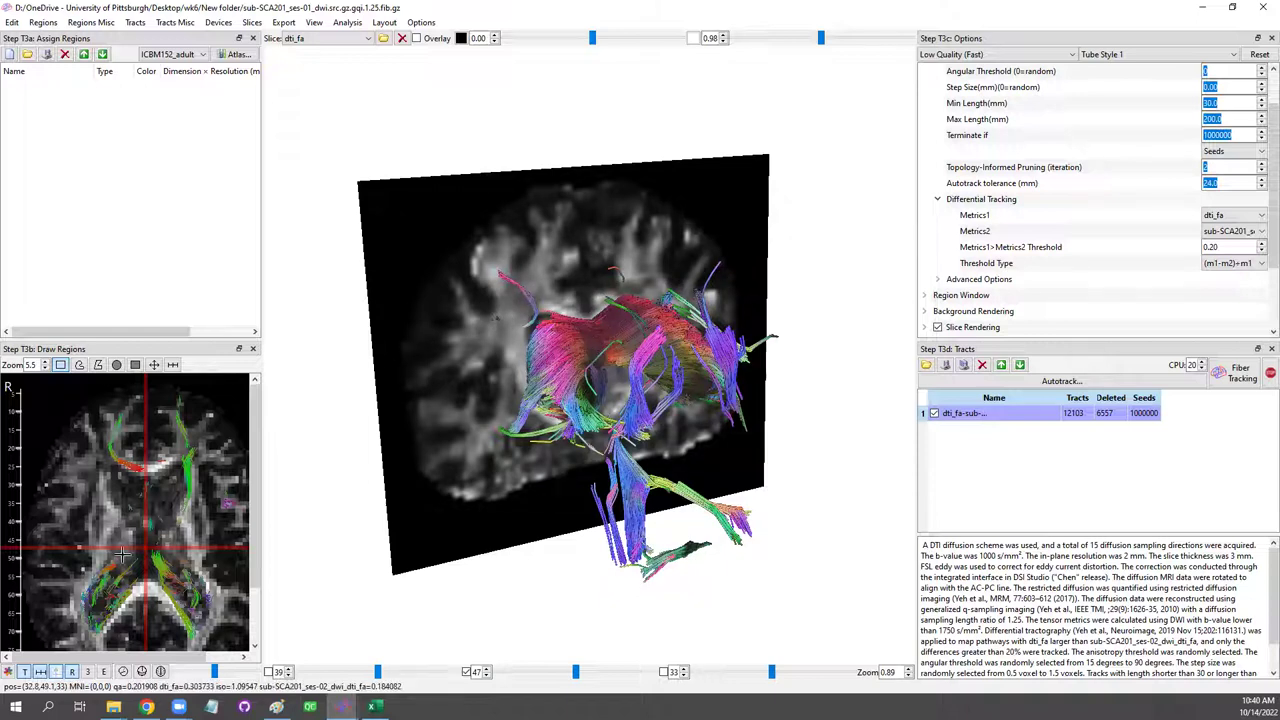
{"action": "scroll", "coordinate": [634, 452], "scroll_direction": "up", "scroll_amount": 3}
{"action": "scroll", "coordinate": [634, 452], "scroll_direction": "up", "scroll_amount": 2}
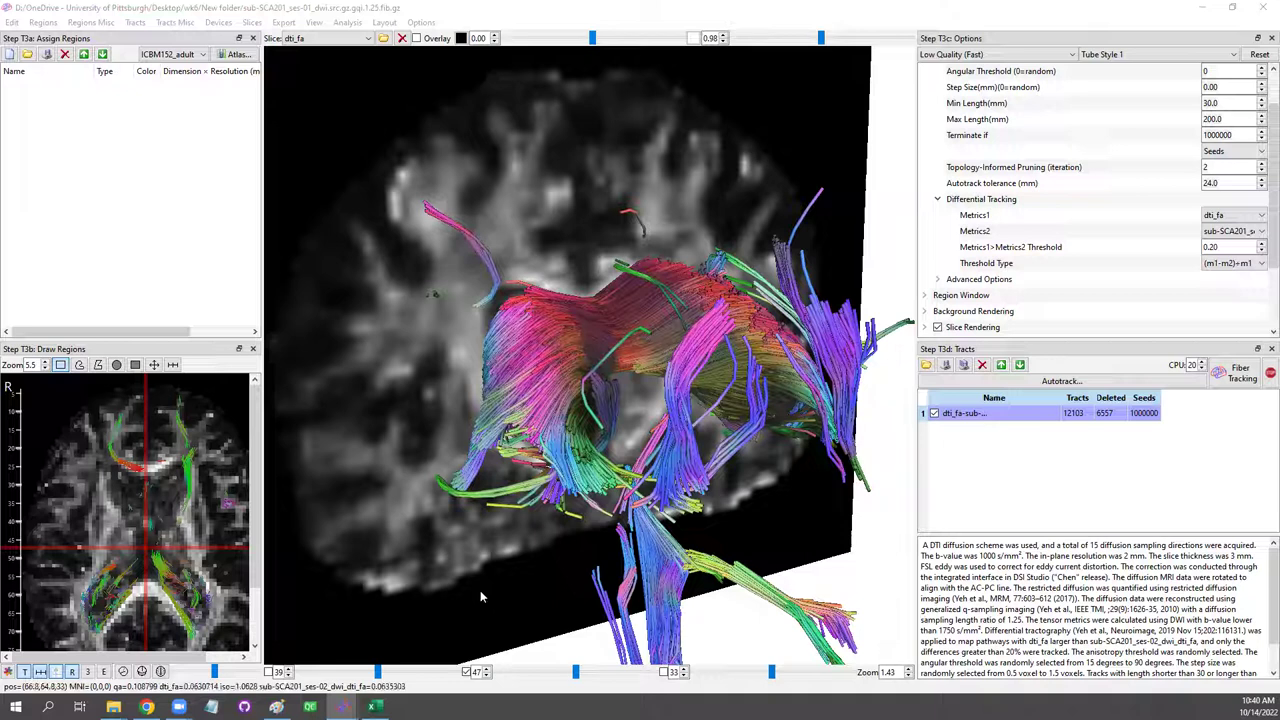
{"action": "mouse_move", "coordinate": [506, 522]}
{"action": "left_mouse_down"}
{"action": "mouse_move", "coordinate": [562, 507]}
{"action": "mouse_move", "coordinate": [517, 535]}
{"action": "left_mouse_up"}
{"action": "scroll", "coordinate": [517, 535], "scroll_direction": "down", "scroll_amount": 5}
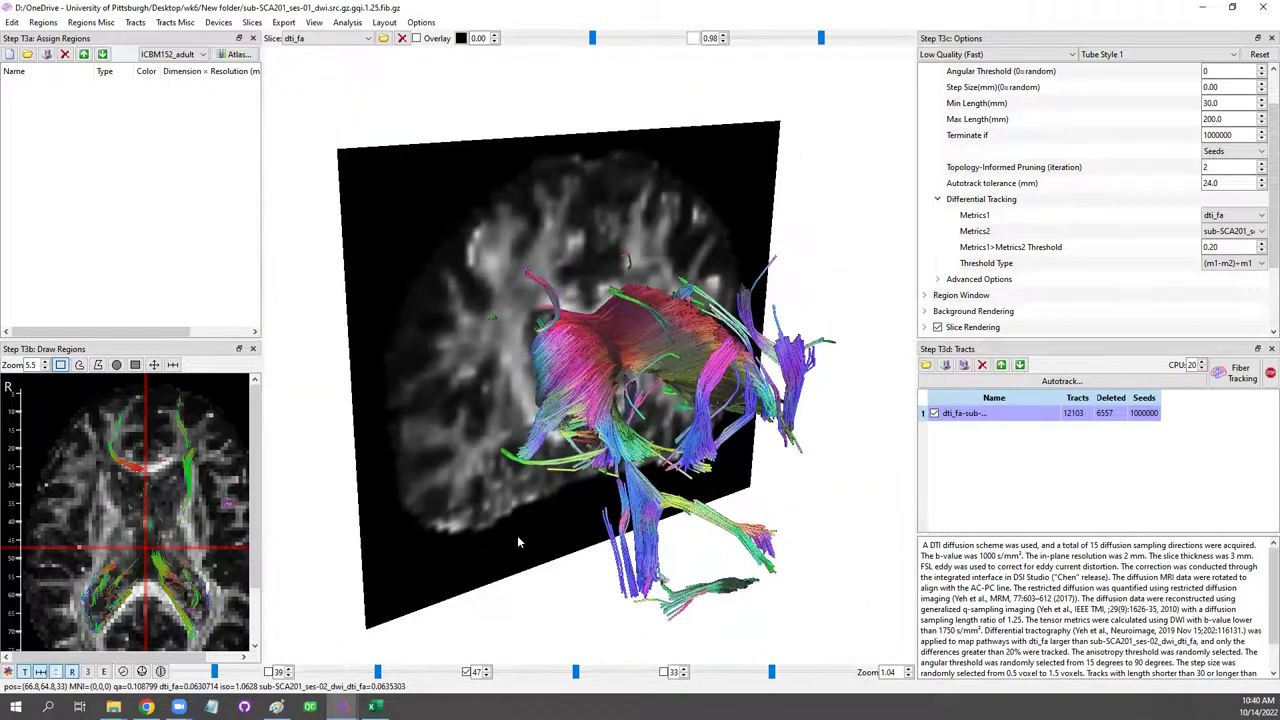
{"action": "scroll", "coordinate": [518, 541], "scroll_direction": "up", "scroll_amount": 1}
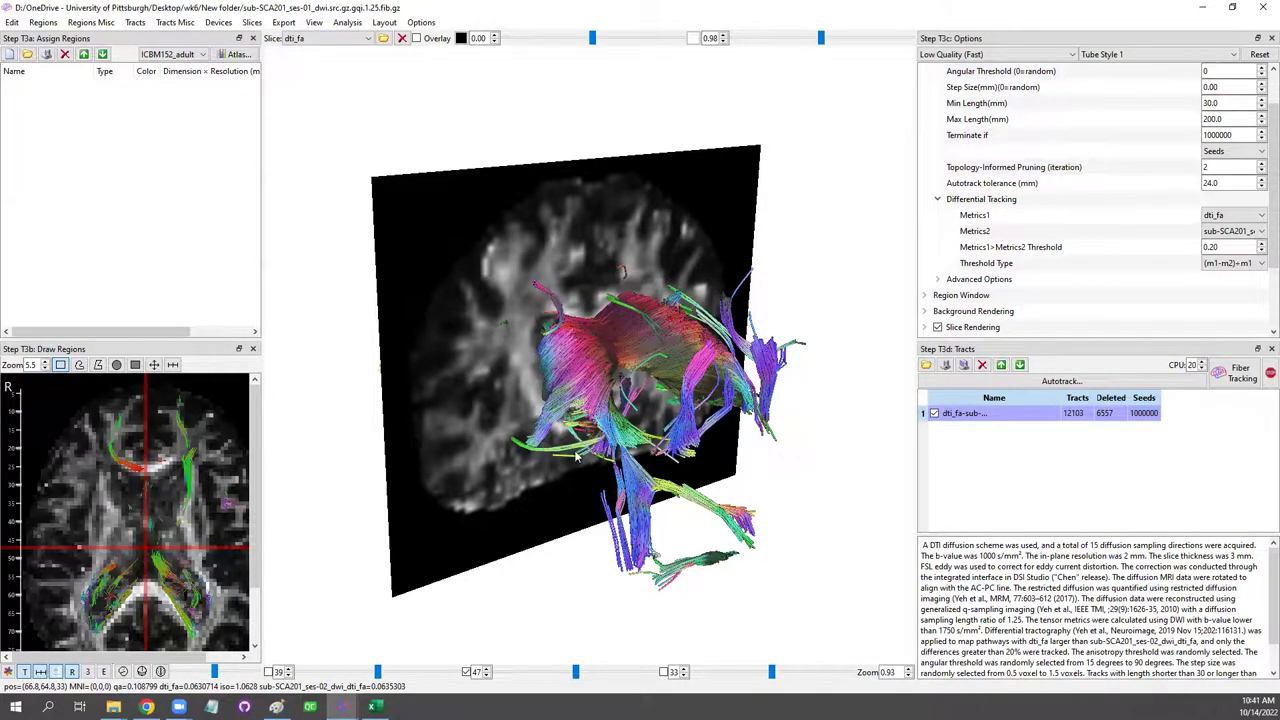
{"action": "scroll", "coordinate": [577, 455], "scroll_direction": "up", "scroll_amount": 6}
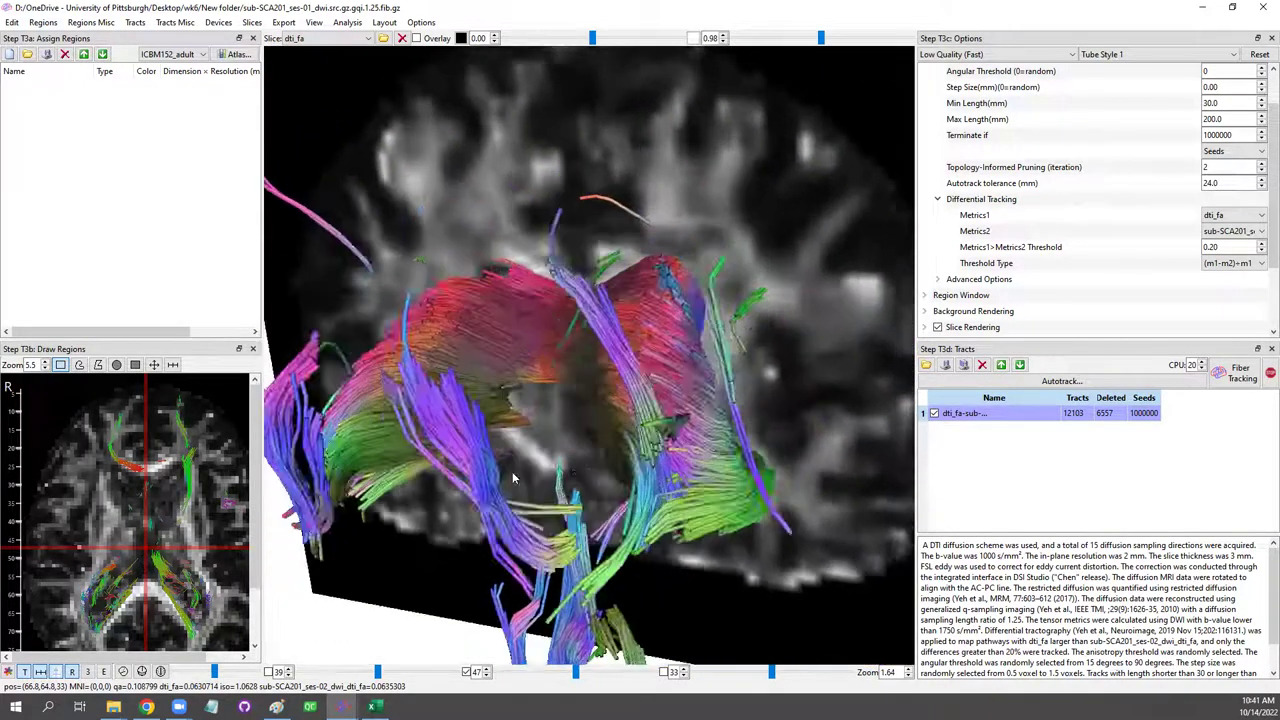
{"action": "scroll", "coordinate": [575, 457], "scroll_direction": "down", "scroll_amount": 3}
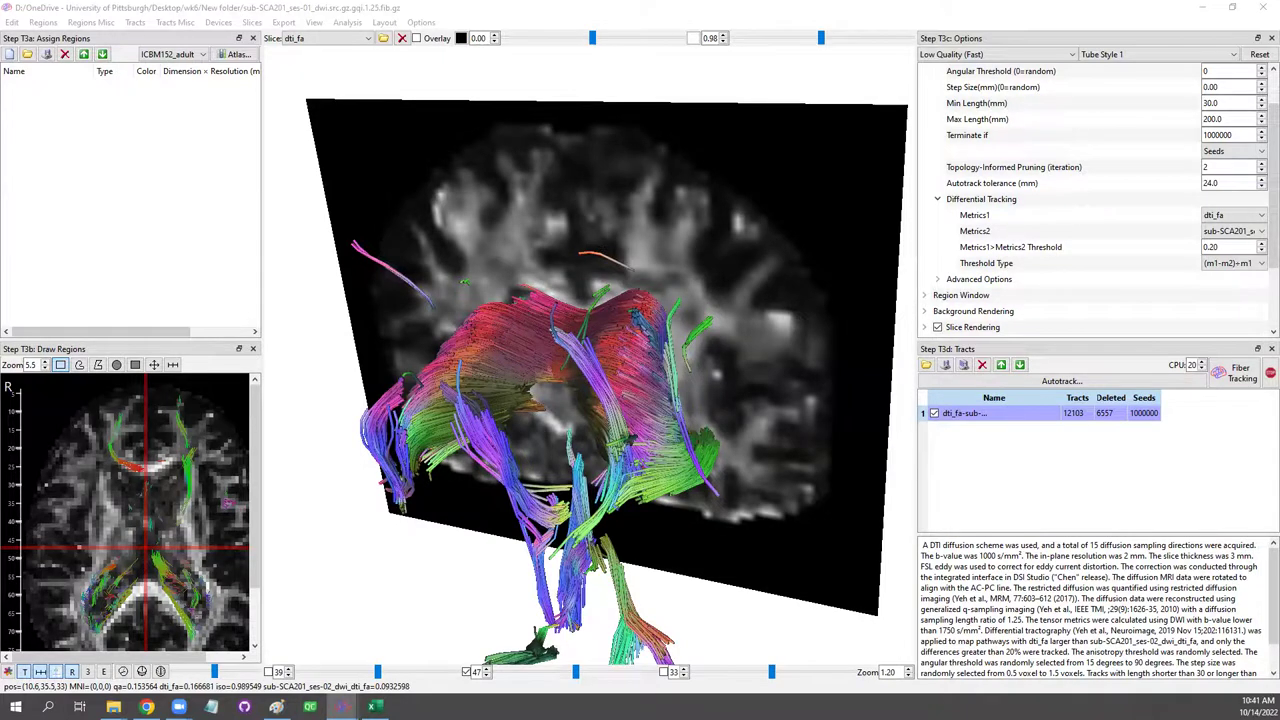
Delete the differential tracts, rerun fiber tracking with the same settings, hide the coronal slice and inspect the tracts in 3D.
{"action": "left_click_drag", "start_coordinate": [520, 450], "coordinate": [1047, 395]}
{"action": "left_click", "coordinate": [981, 364]}
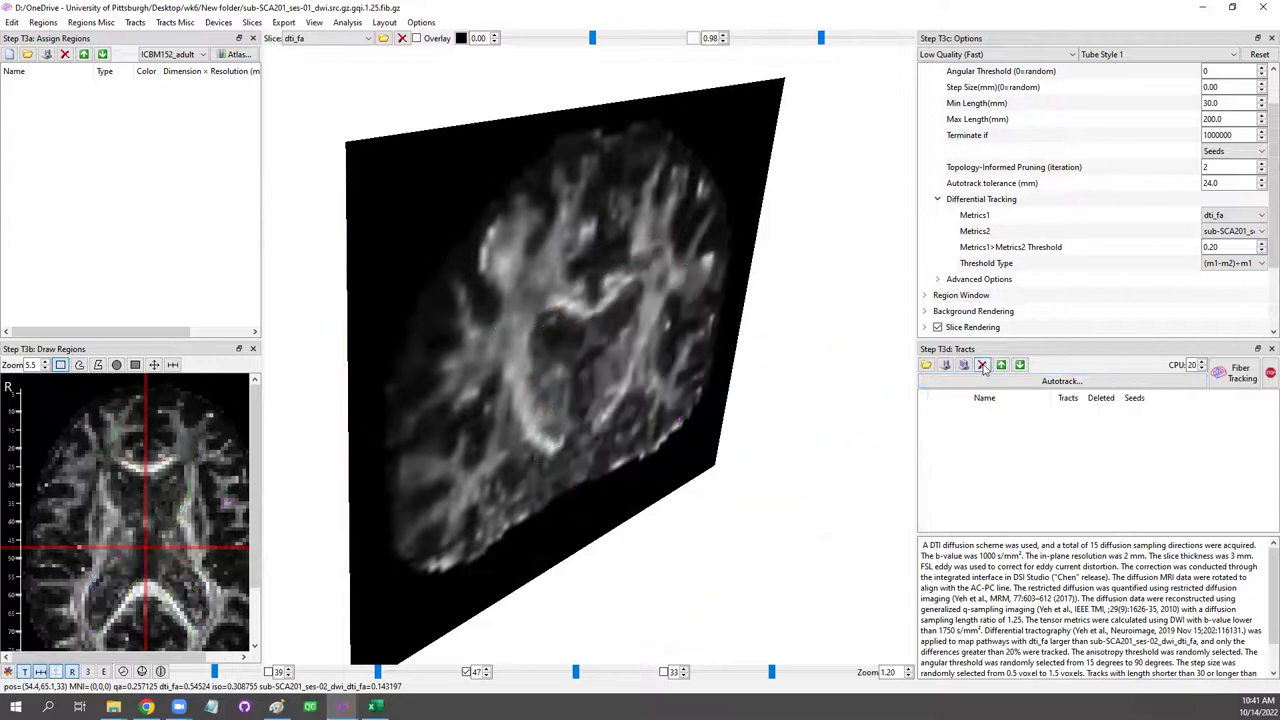
{"action": "left_click", "coordinate": [1240, 375]}
{"action": "scroll", "coordinate": [653, 390], "scroll_direction": "down", "scroll_amount": 3}
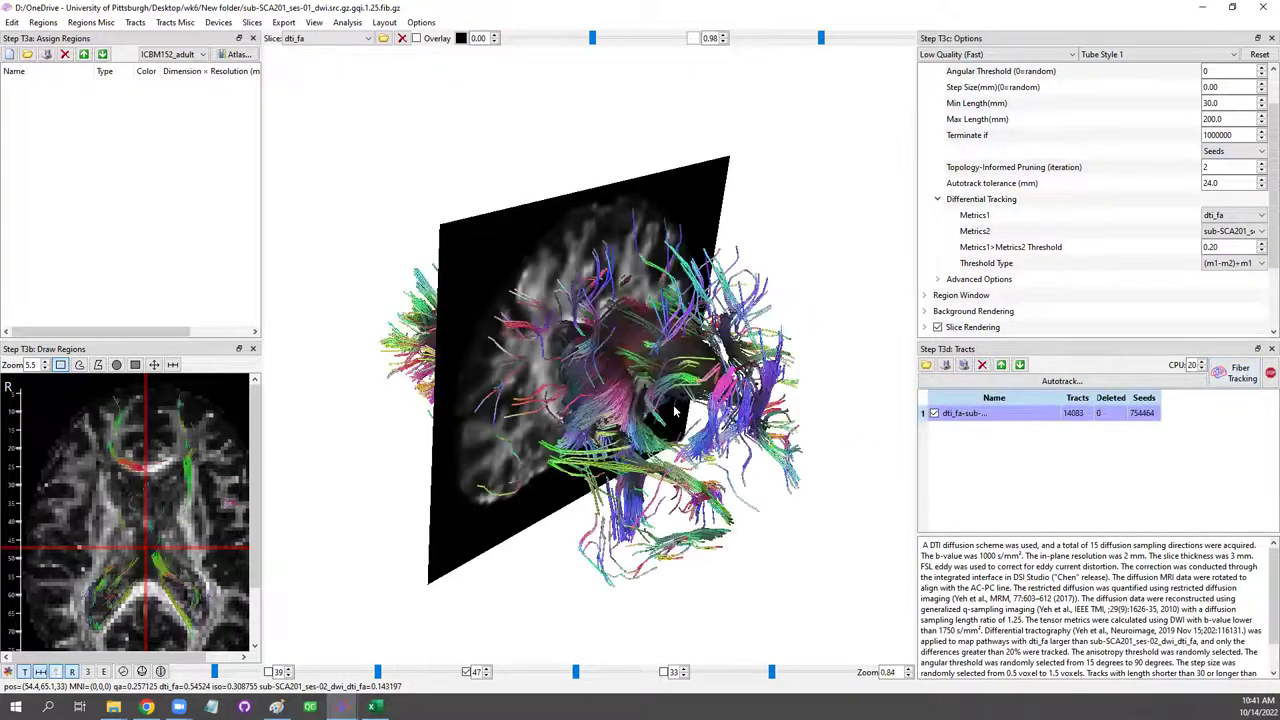
{"action": "left_click_drag", "start_coordinate": [673, 410], "coordinate": [575, 250]}
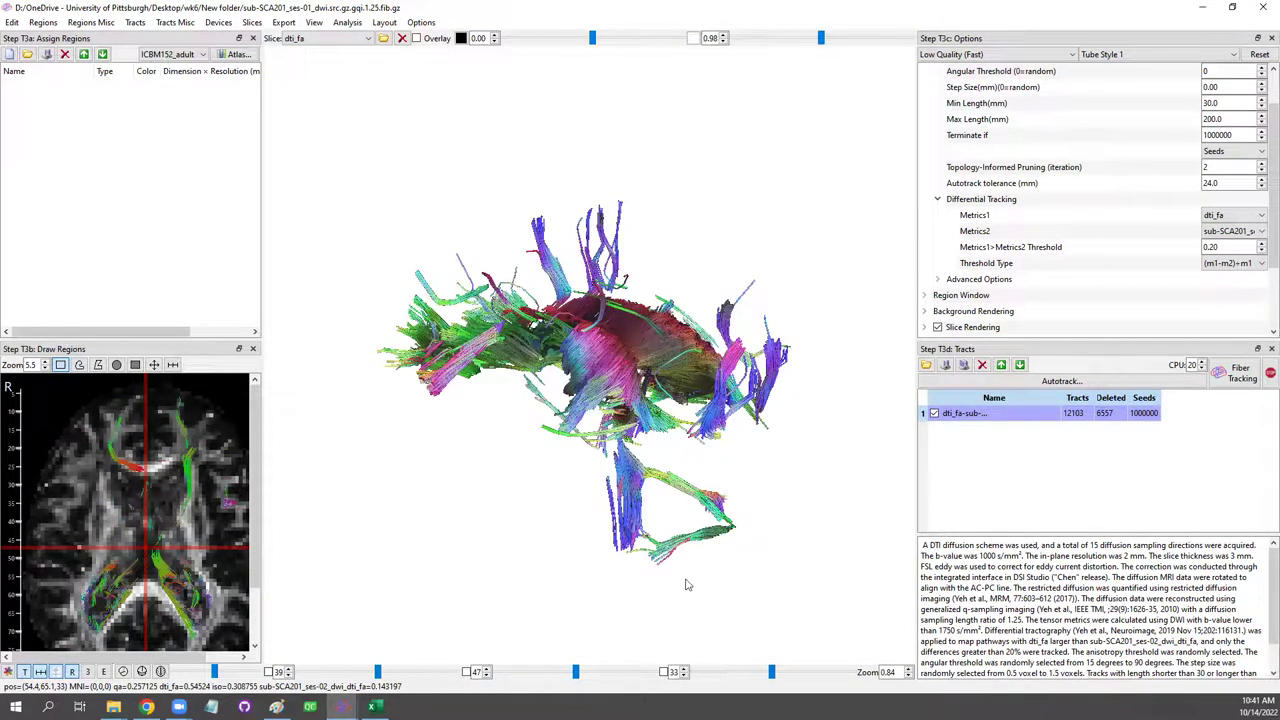
{"action": "left_click_drag", "start_coordinate": [760, 456], "coordinate": [749, 423]}
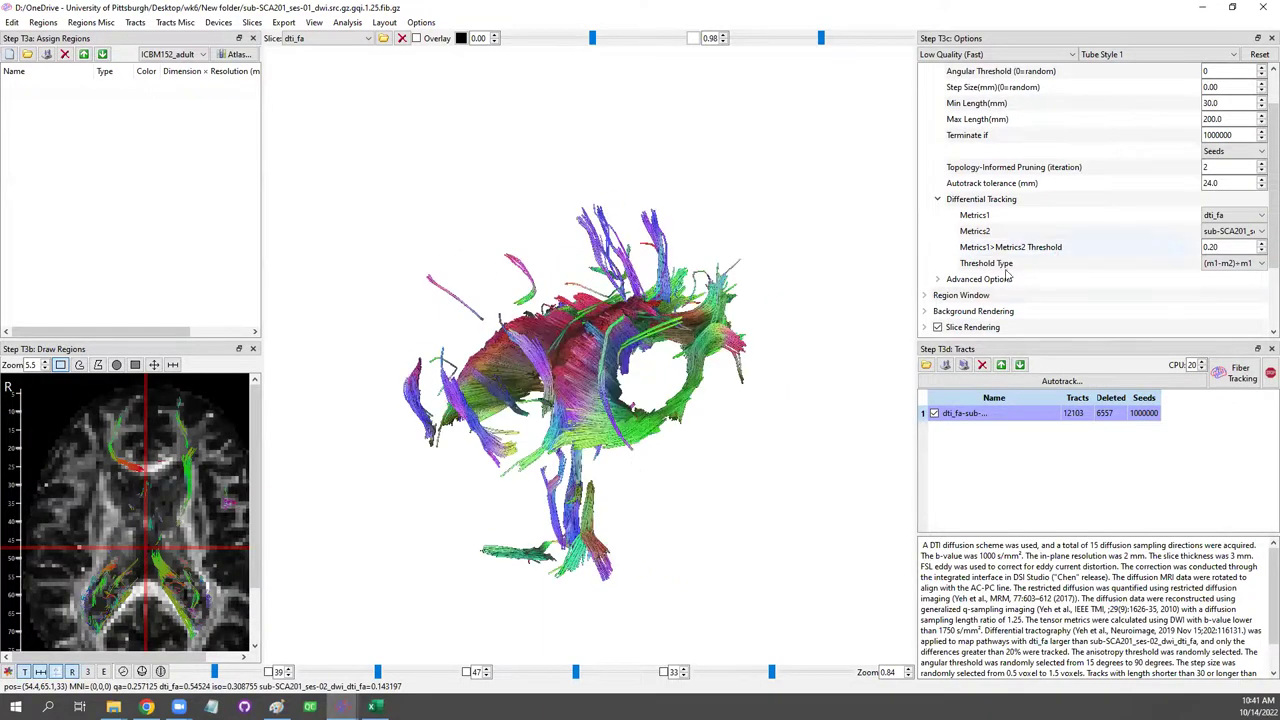
Review the advanced tracking options and pruning setting, then repeatedly apply topology-informed pruning to the differential tracts and inspect them up close.
{"action": "left_click", "coordinate": [938, 279]}
{"action": "scroll", "coordinate": [1000, 285], "scroll_direction": "down", "scroll_amount": 2}
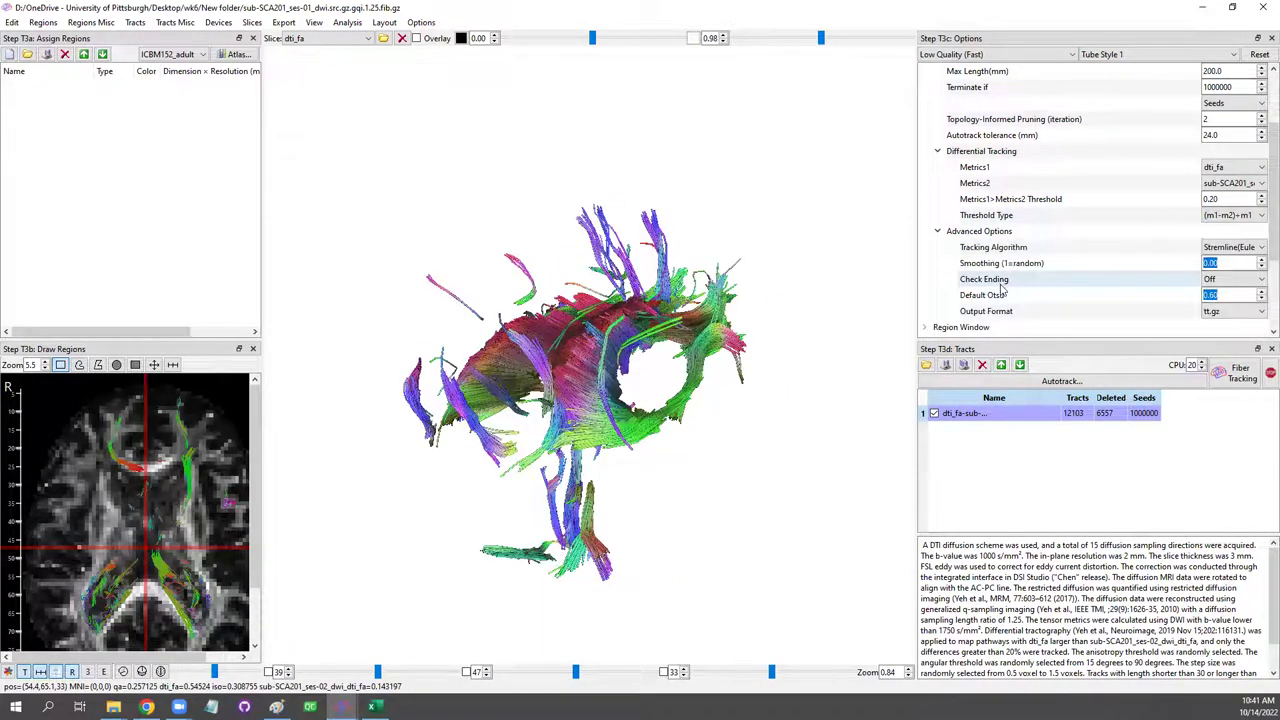
{"action": "scroll", "coordinate": [1000, 288], "scroll_direction": "down", "scroll_amount": 1}
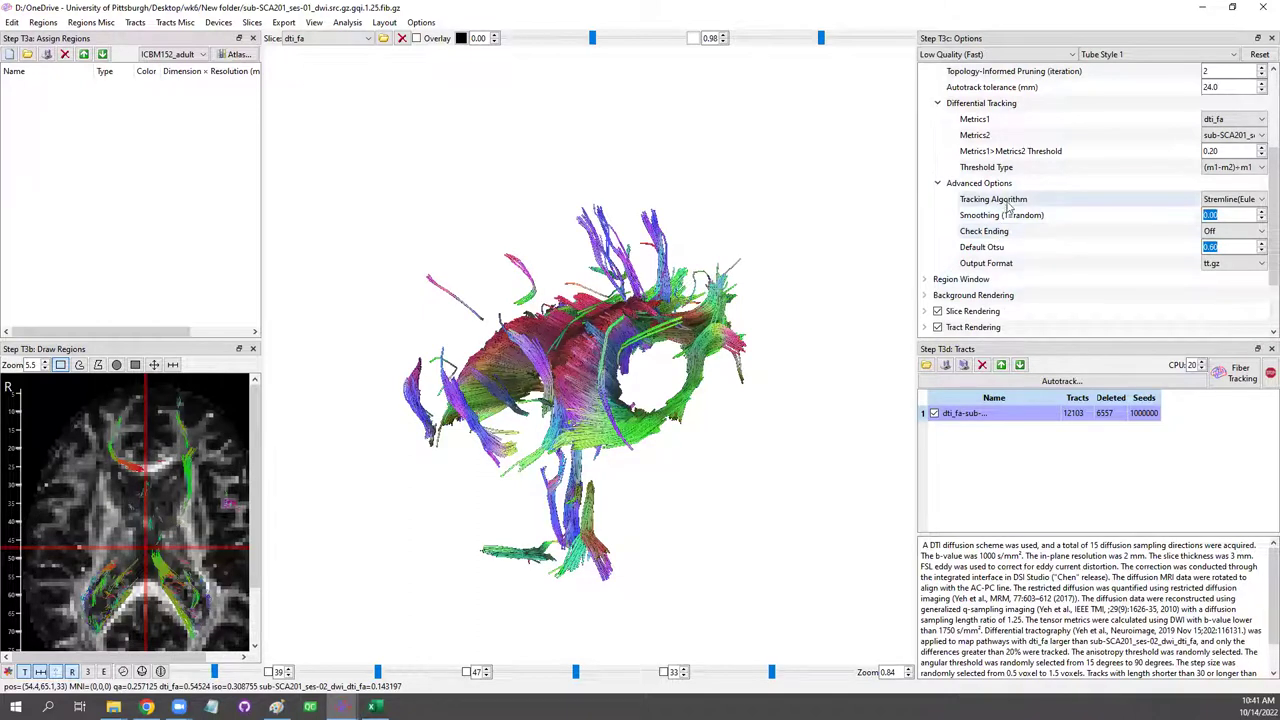
{"action": "scroll", "coordinate": [1000, 202], "scroll_direction": "up", "scroll_amount": 2}
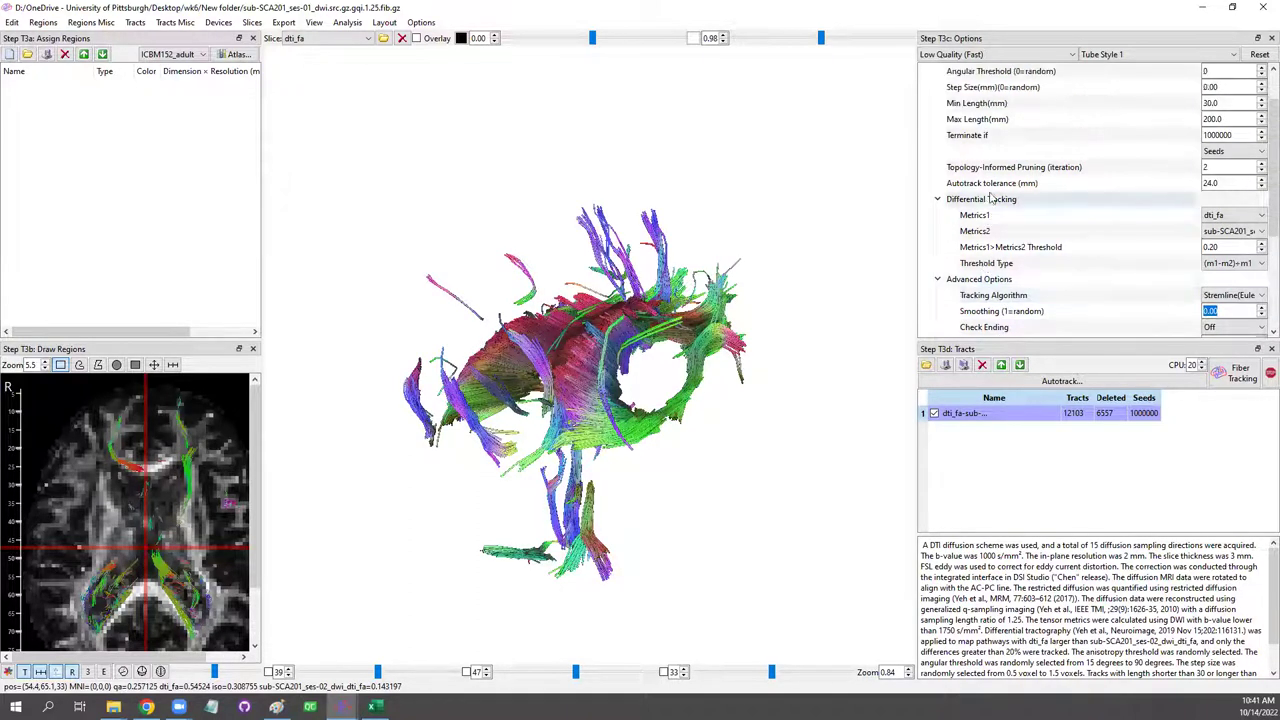
{"action": "left_click", "coordinate": [1222, 167]}
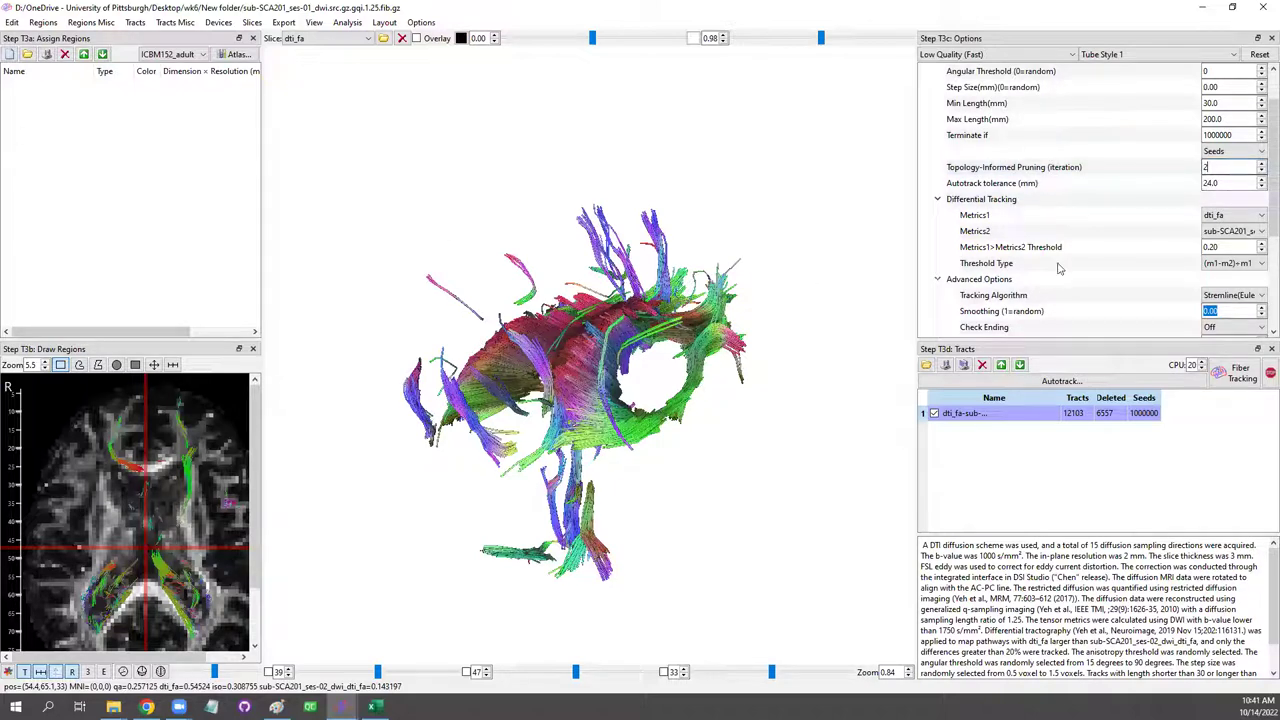
{"action": "left_click", "coordinate": [13, 23]}
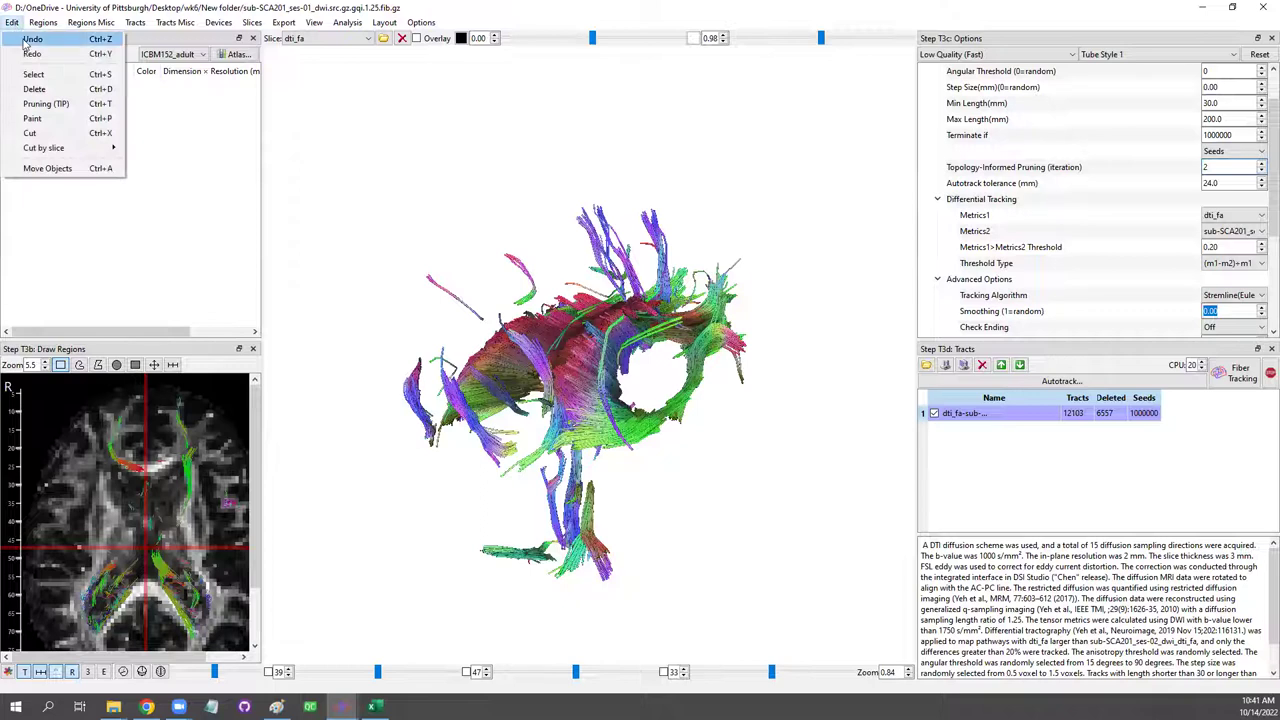
{"action": "left_click", "coordinate": [46, 104]}
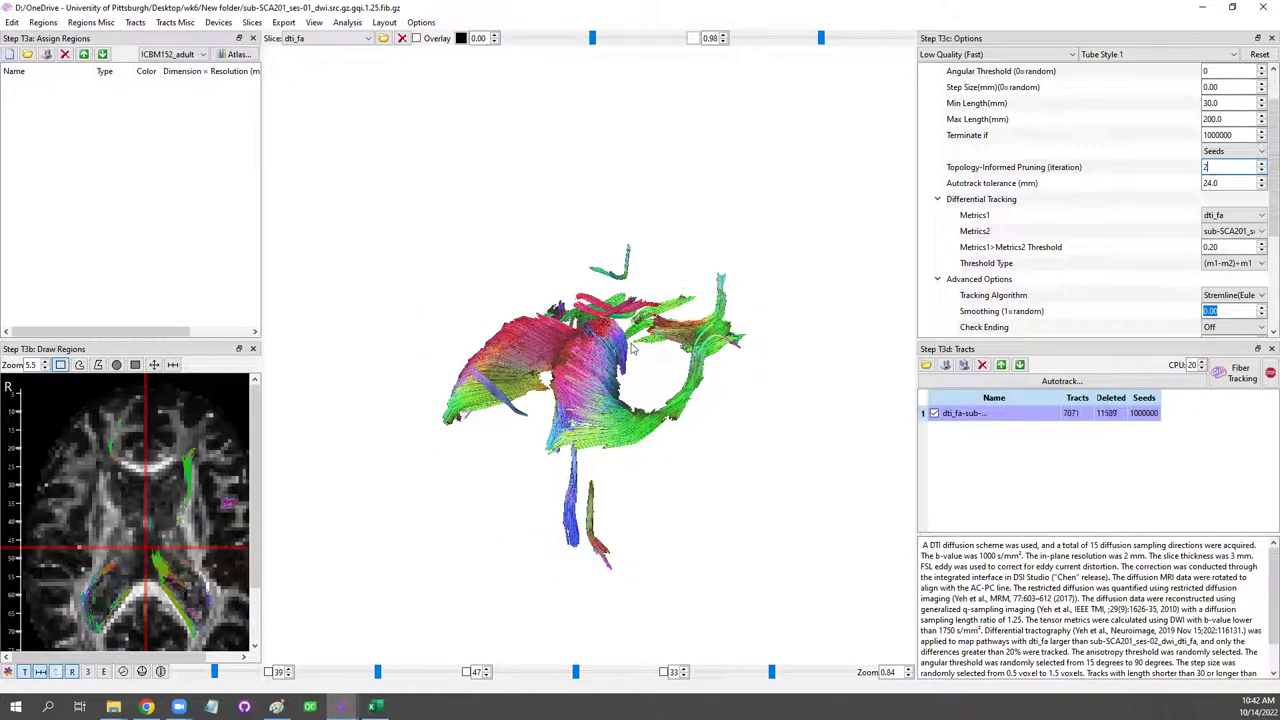
{"action": "left_click_drag", "start_coordinate": [562, 428], "coordinate": [638, 472]}
{"action": "scroll", "coordinate": [640, 478], "scroll_direction": "up", "scroll_amount": 4}
{"action": "scroll", "coordinate": [640, 478], "scroll_direction": "up", "scroll_amount": 6}
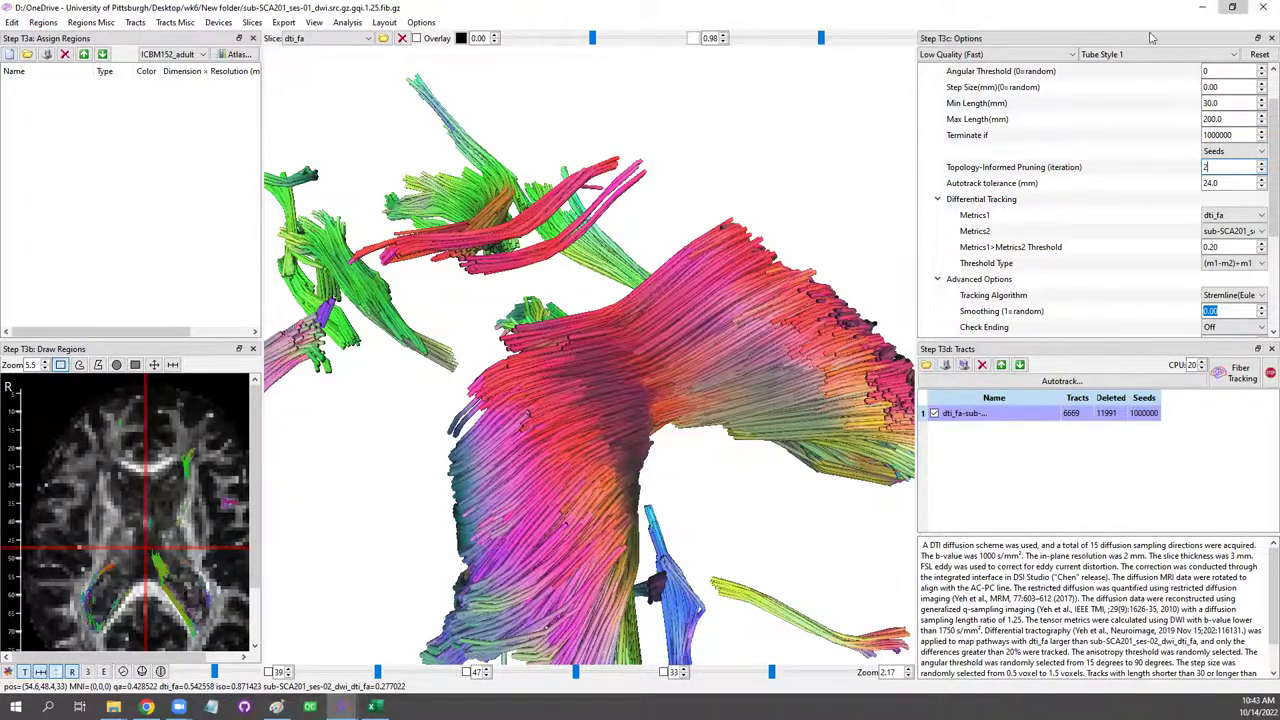
Close the session 01 tracking window without saving the tractography, and close the DSI Studio main window.
{"action": "left_click", "coordinate": [1232, 7]}
{"action": "left_click", "coordinate": [1095, 165]}
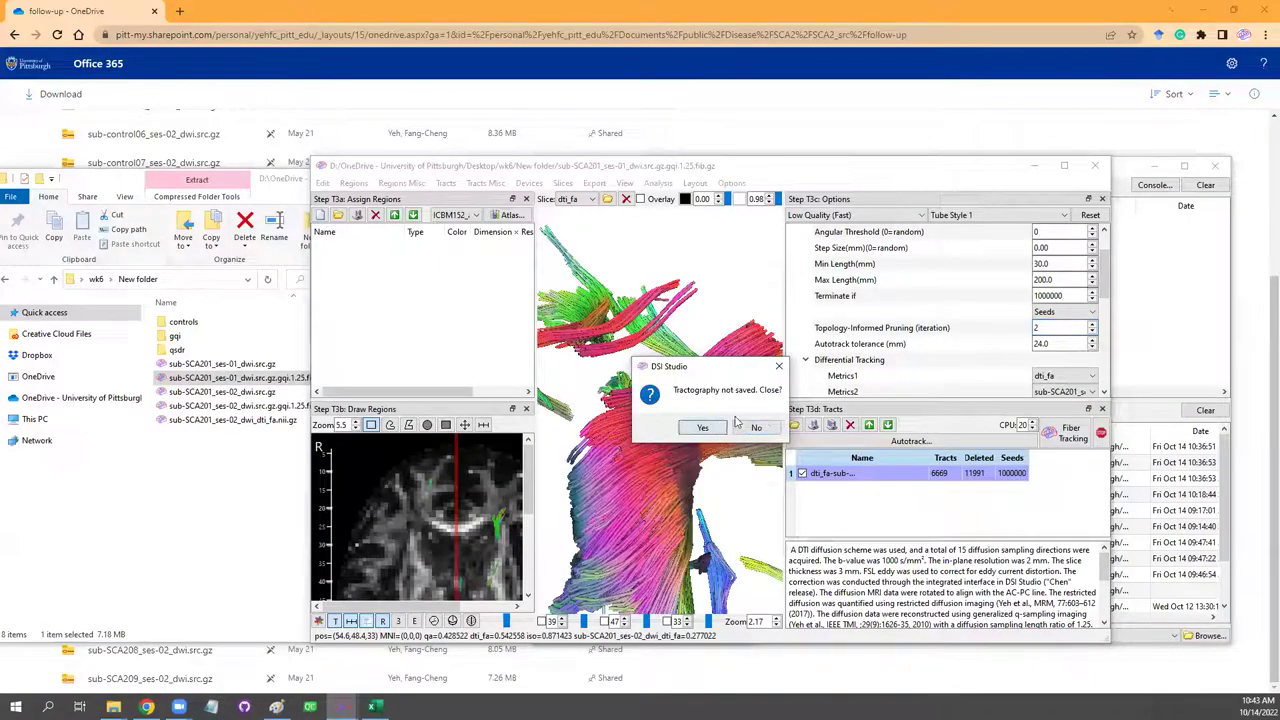
{"action": "left_click", "coordinate": [702, 427]}
{"action": "left_click", "coordinate": [1222, 165]}
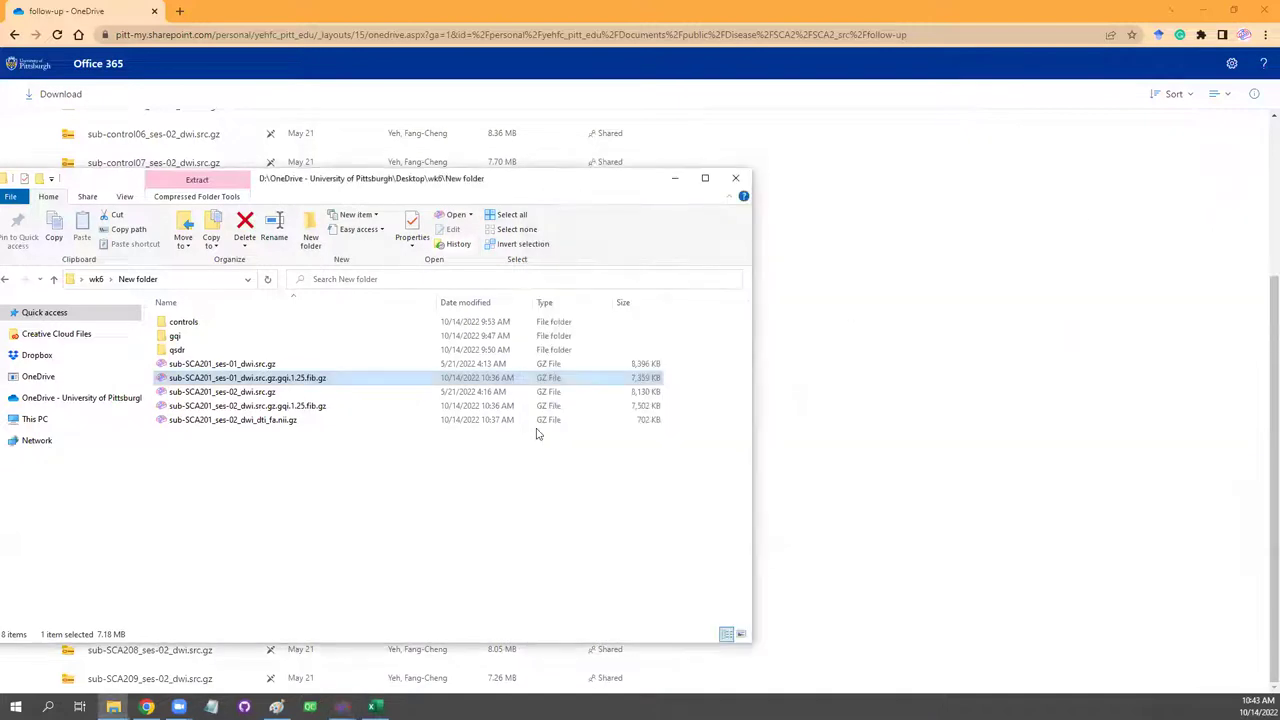
Open the session 01 QSDR FIB file of sub-SCA201 from the qsdr folder in DSI Studio.
{"action": "left_click", "coordinate": [390, 506]}
{"action": "left_click_drag", "start_coordinate": [600, 188], "coordinate": [907, 162]}
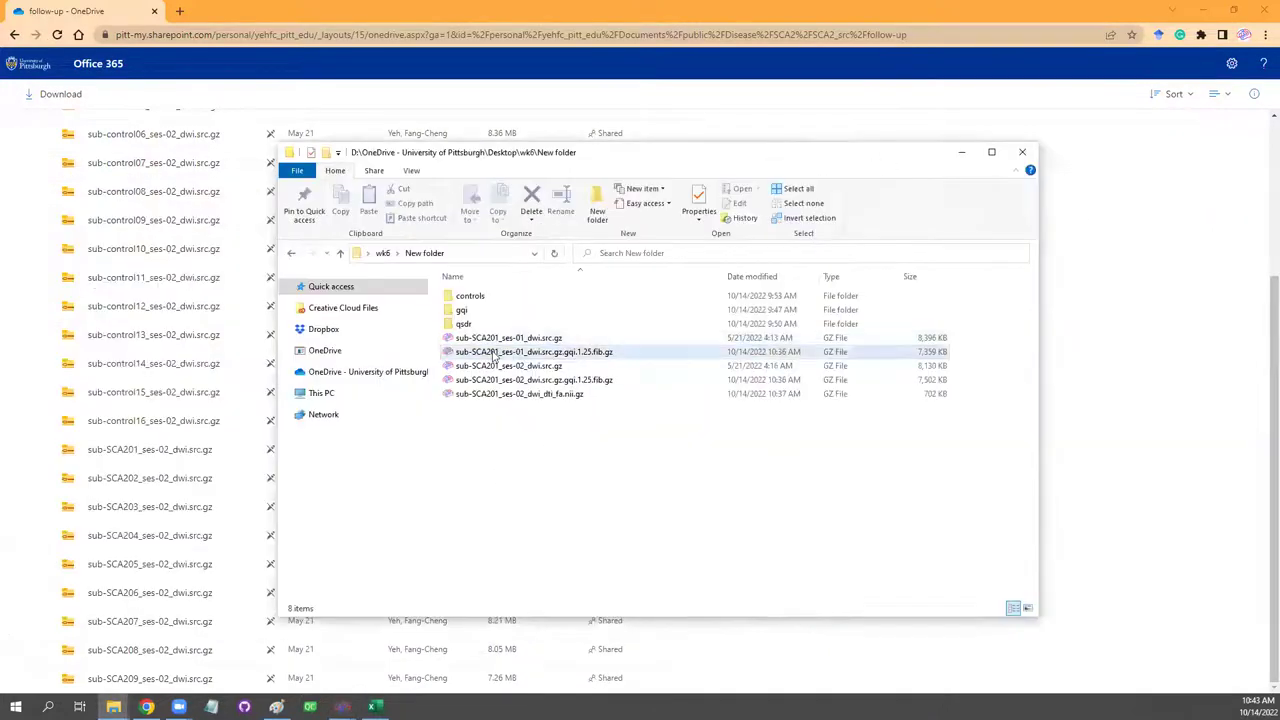
{"action": "double_click", "coordinate": [465, 324]}
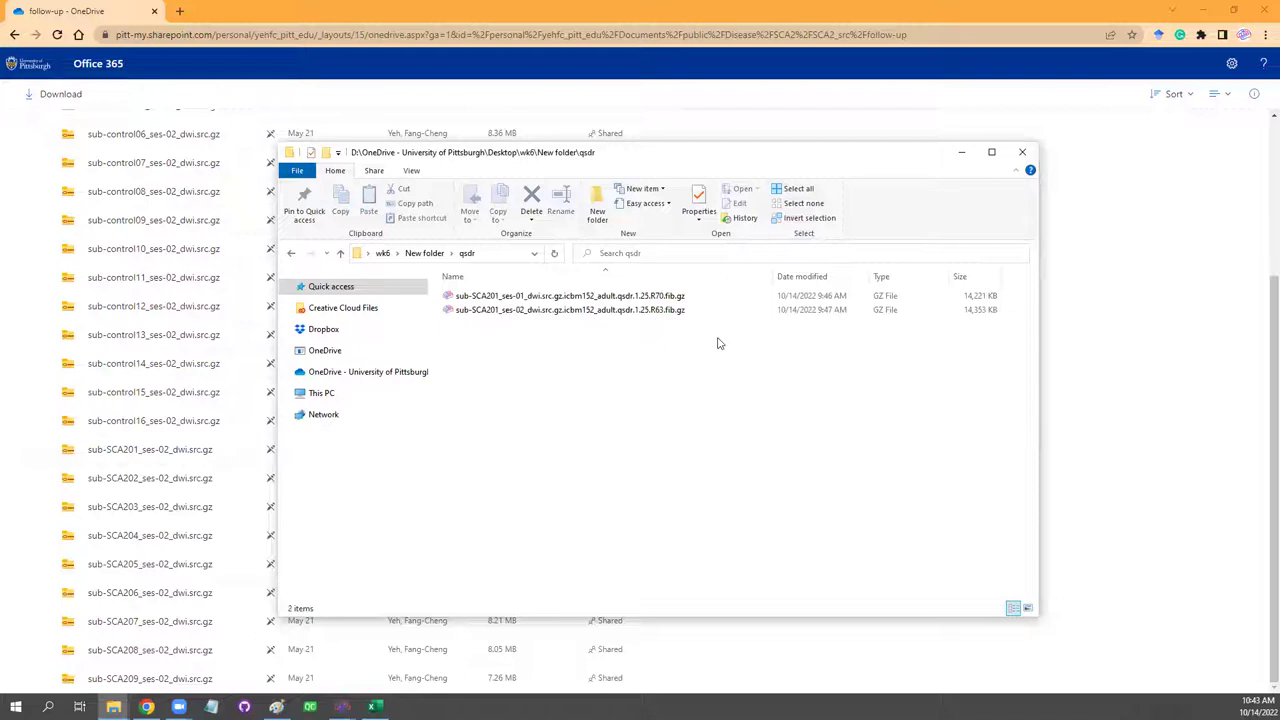
{"action": "left_click", "coordinate": [668, 311]}
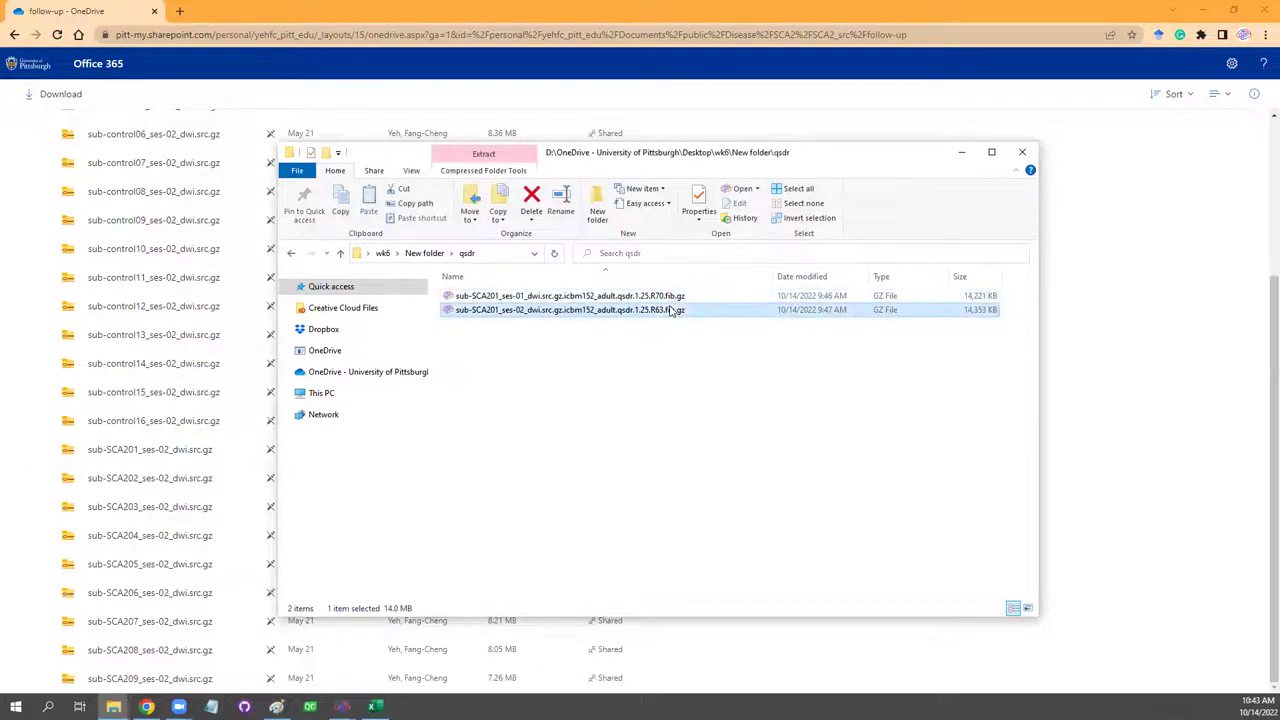
{"action": "left_click", "coordinate": [672, 297]}
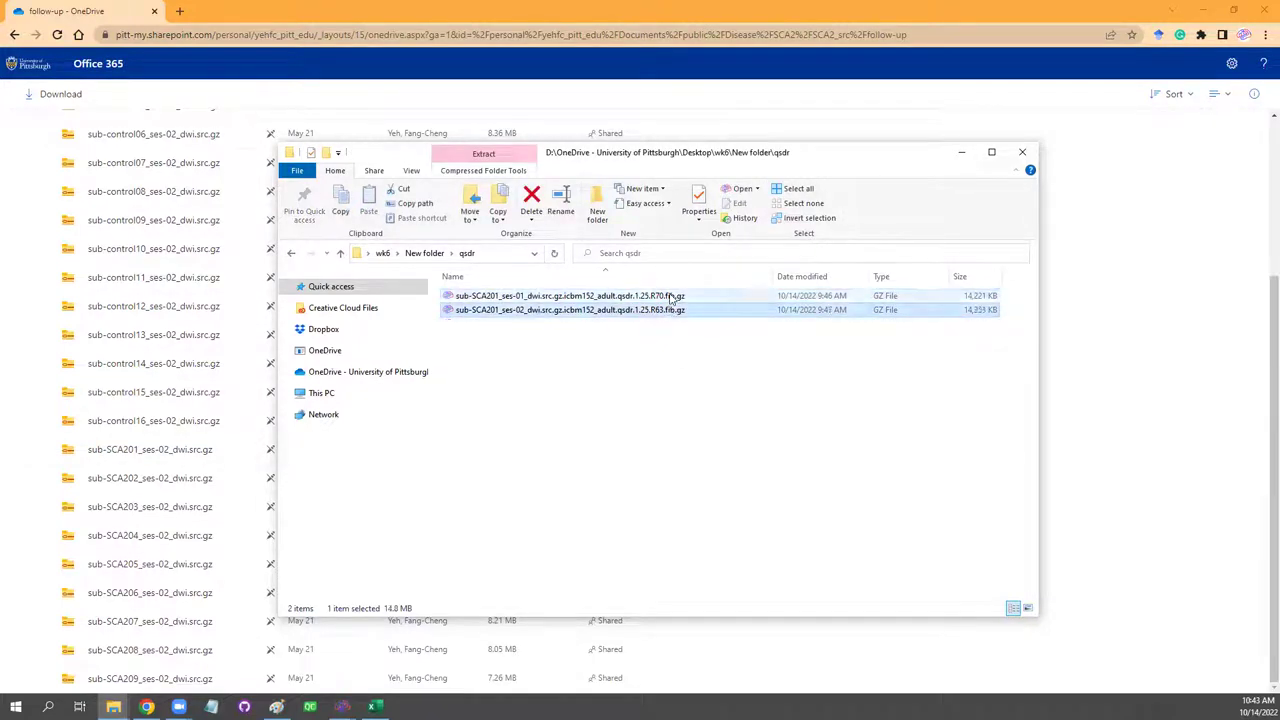
{"action": "double_click", "coordinate": [674, 298]}
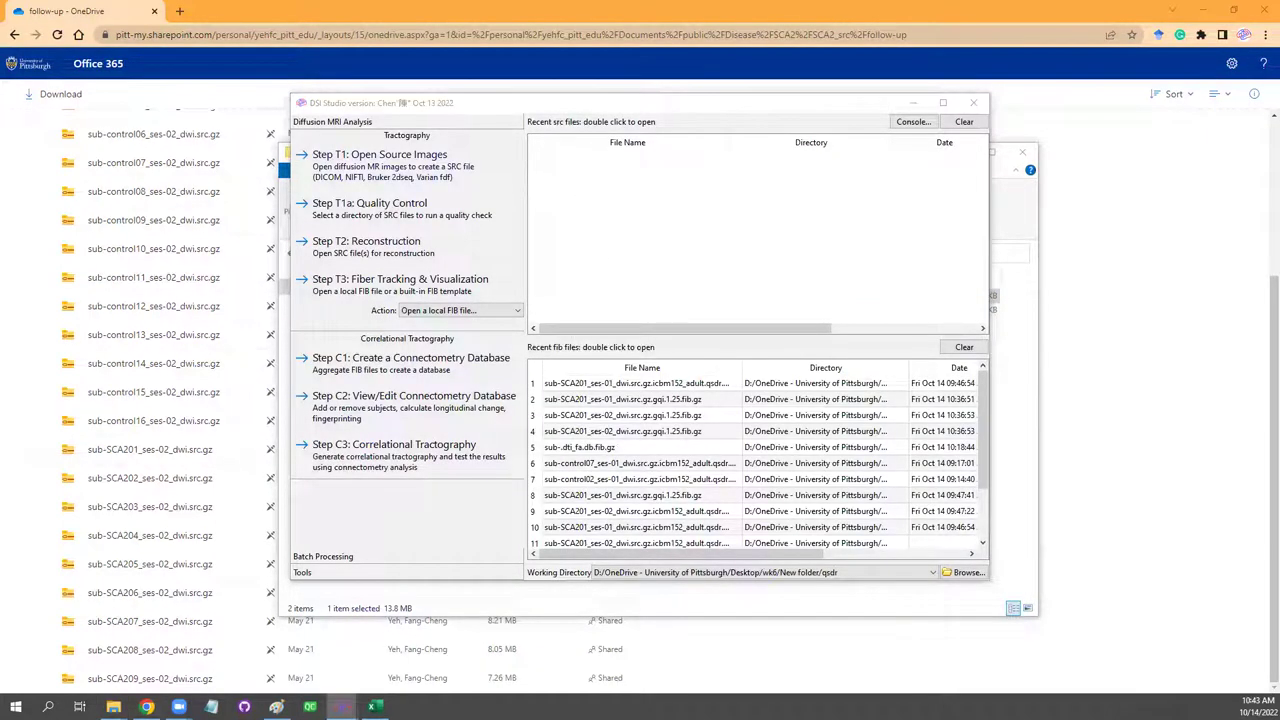
Export the dti_fa map to the qsdr folder as sub-SCA201_ses-01_dwi_dti_fa.nii.gz and close the tracking window.
{"action": "left_click", "coordinate": [535, 171]}
{"action": "left_click", "coordinate": [600, 220]}
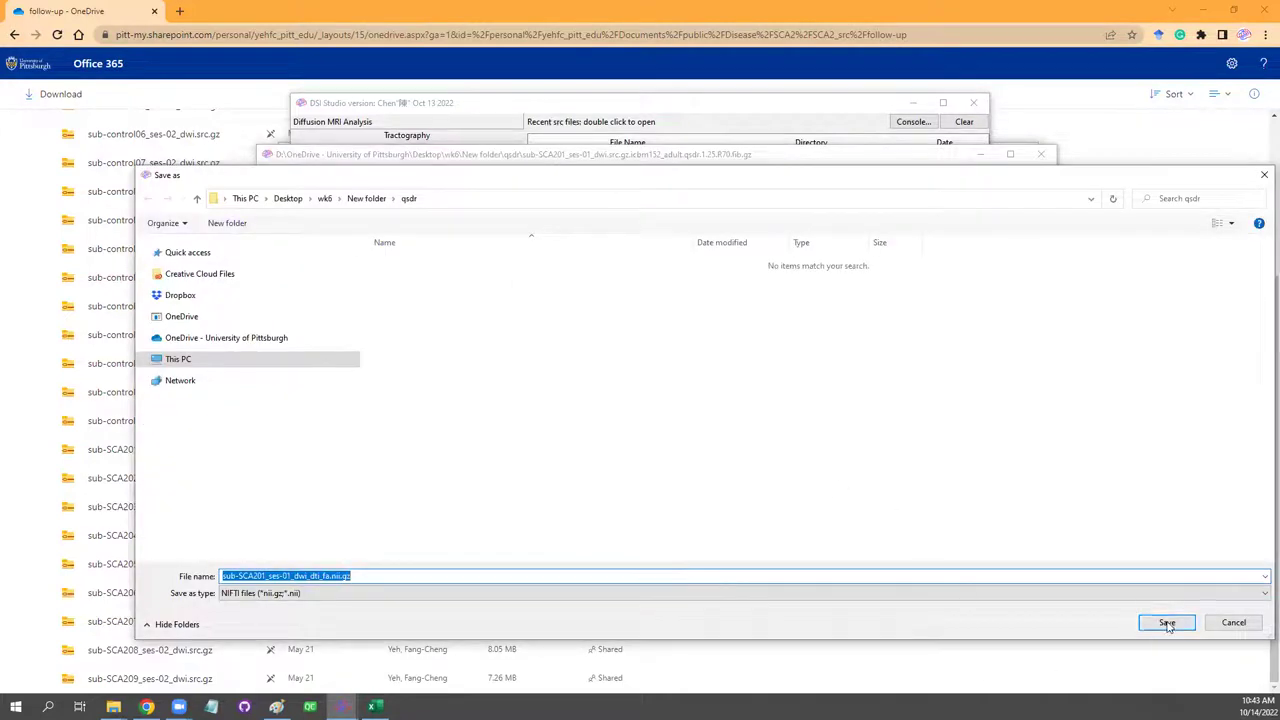
{"action": "left_click", "coordinate": [1165, 620]}
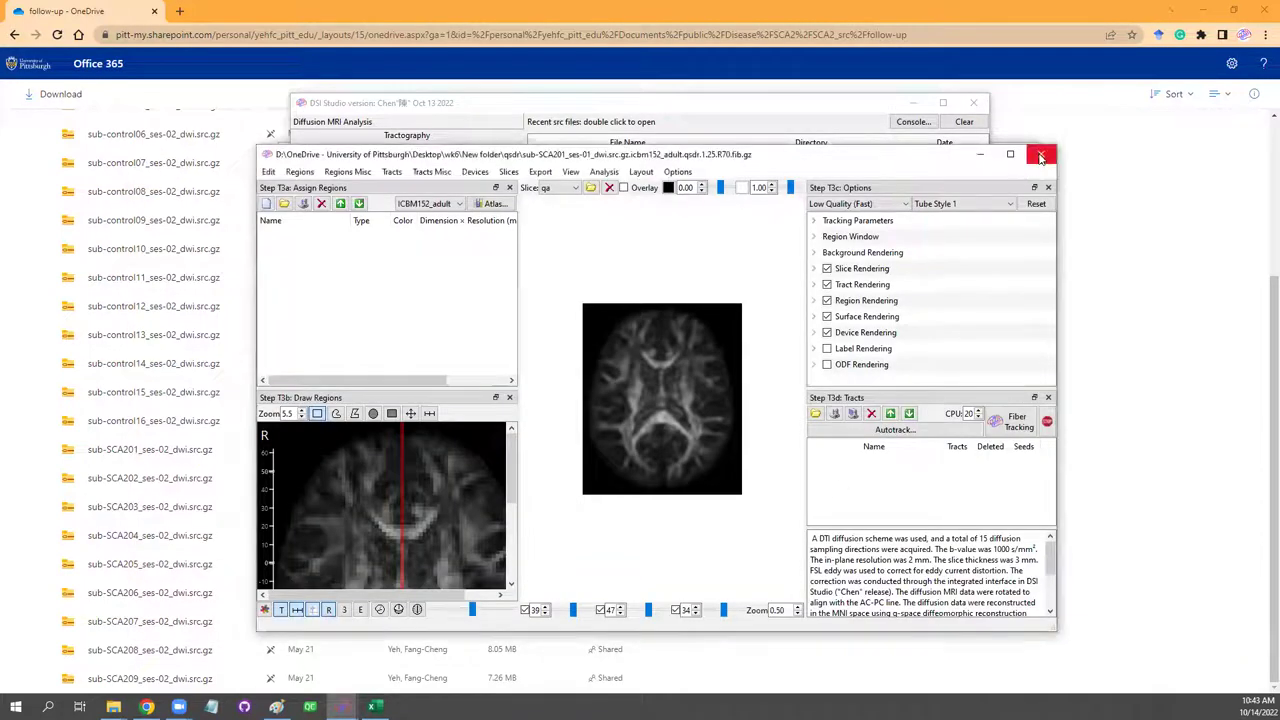
{"action": "left_click", "coordinate": [1041, 158]}
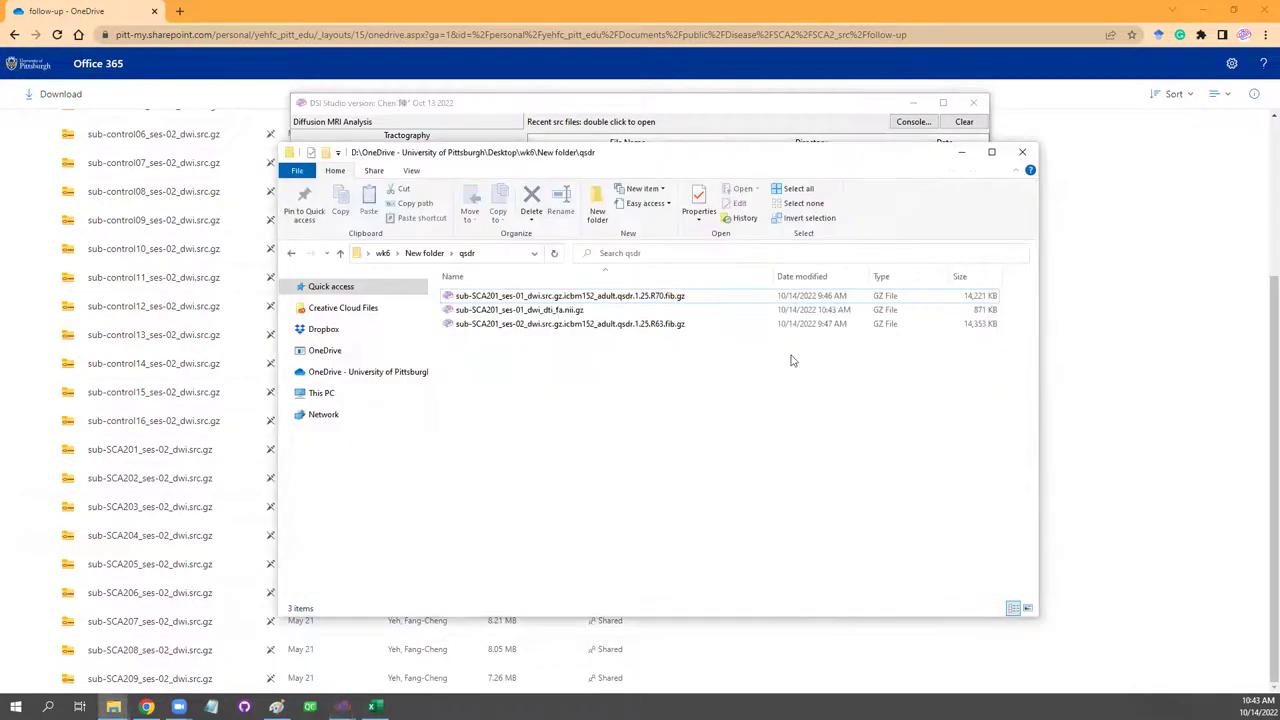
Open the session 02 QSDR FIB file, export its dti_fa map as sub-SCA201_ses-02_dwi_dti_fa.nii.gz and close the tracking window.
{"action": "left_click", "coordinate": [612, 329]}
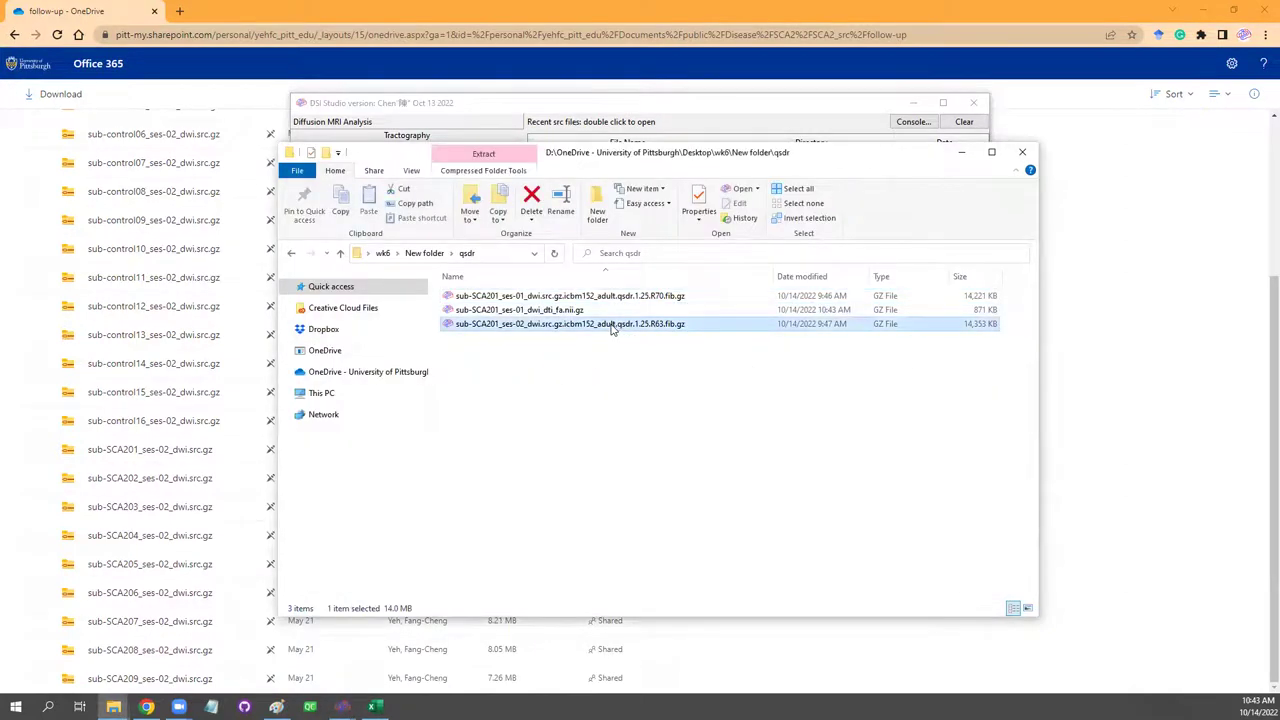
{"action": "double_click", "coordinate": [614, 332]}
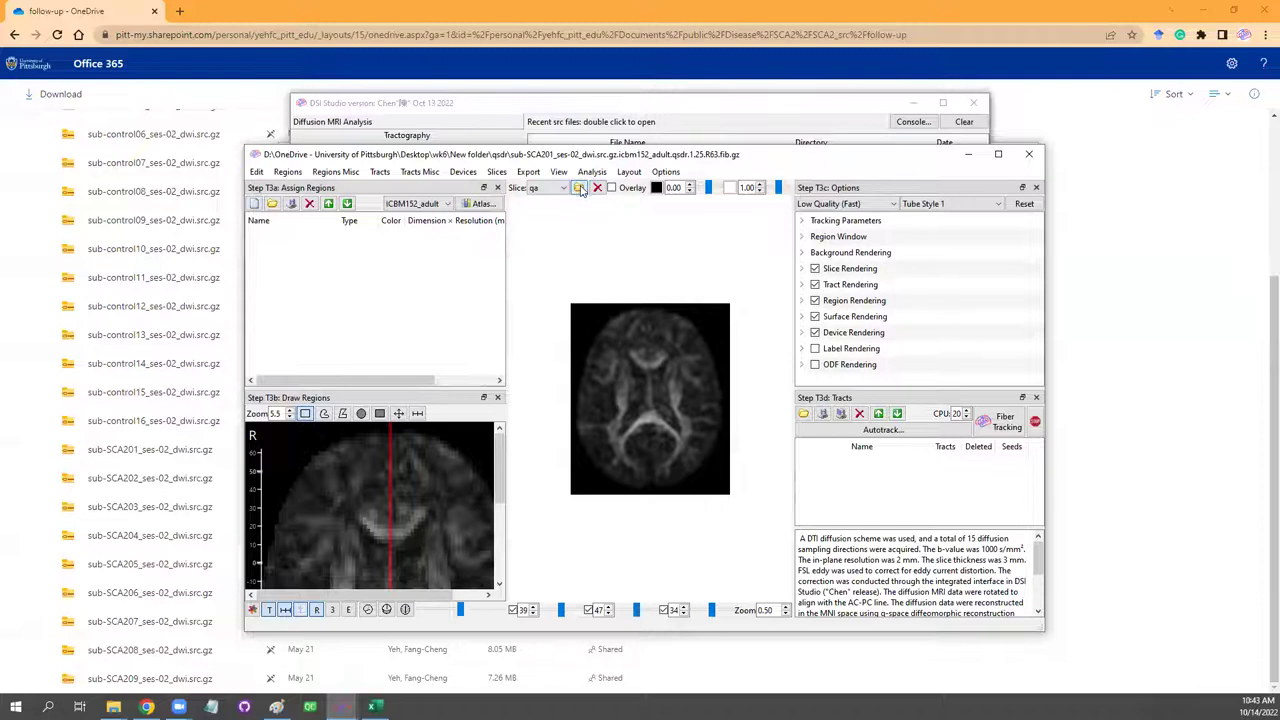
{"action": "left_click", "coordinate": [580, 190]}
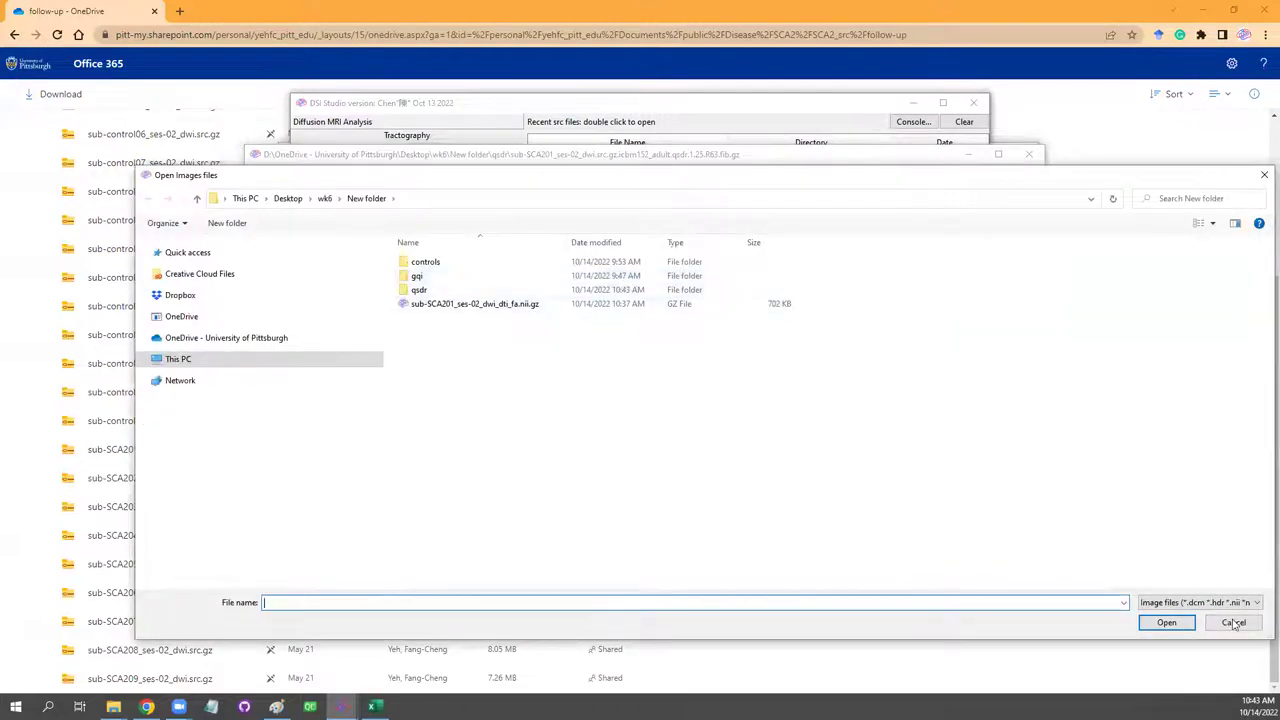
{"action": "left_click", "coordinate": [1234, 624]}
{"action": "left_click", "coordinate": [530, 172]}
{"action": "left_click", "coordinate": [558, 226]}
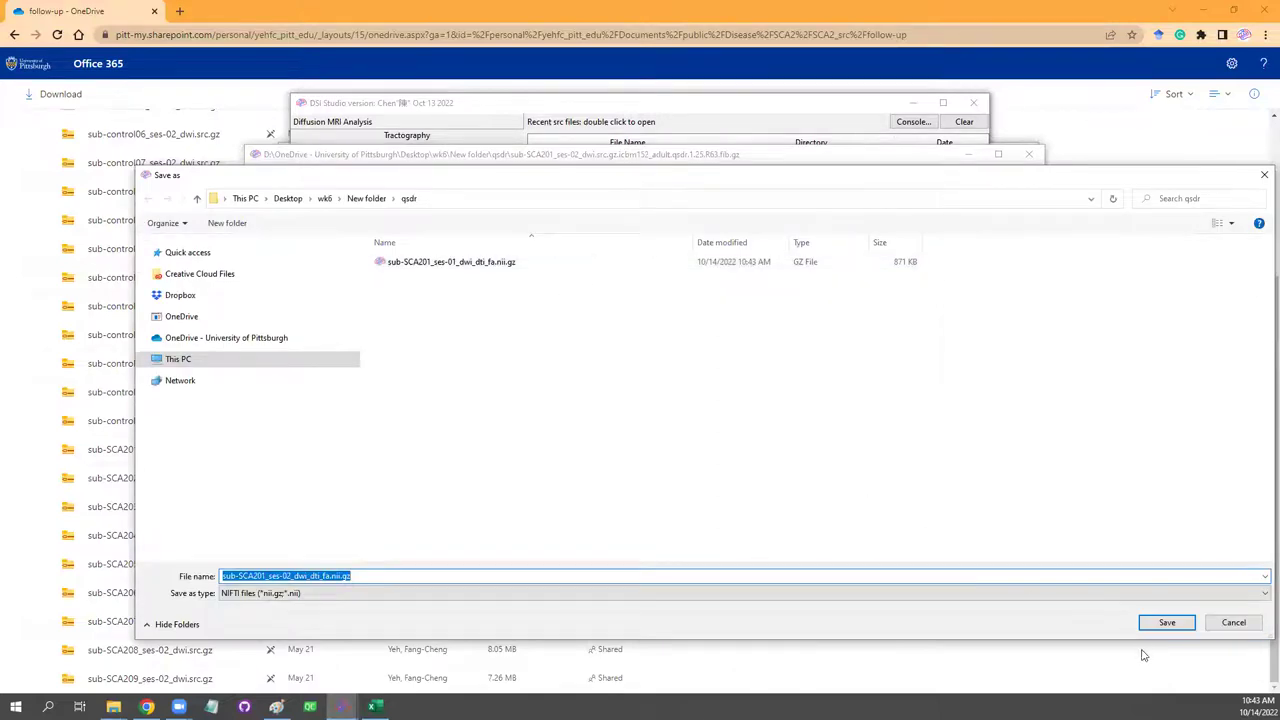
{"action": "left_click", "coordinate": [1166, 622]}
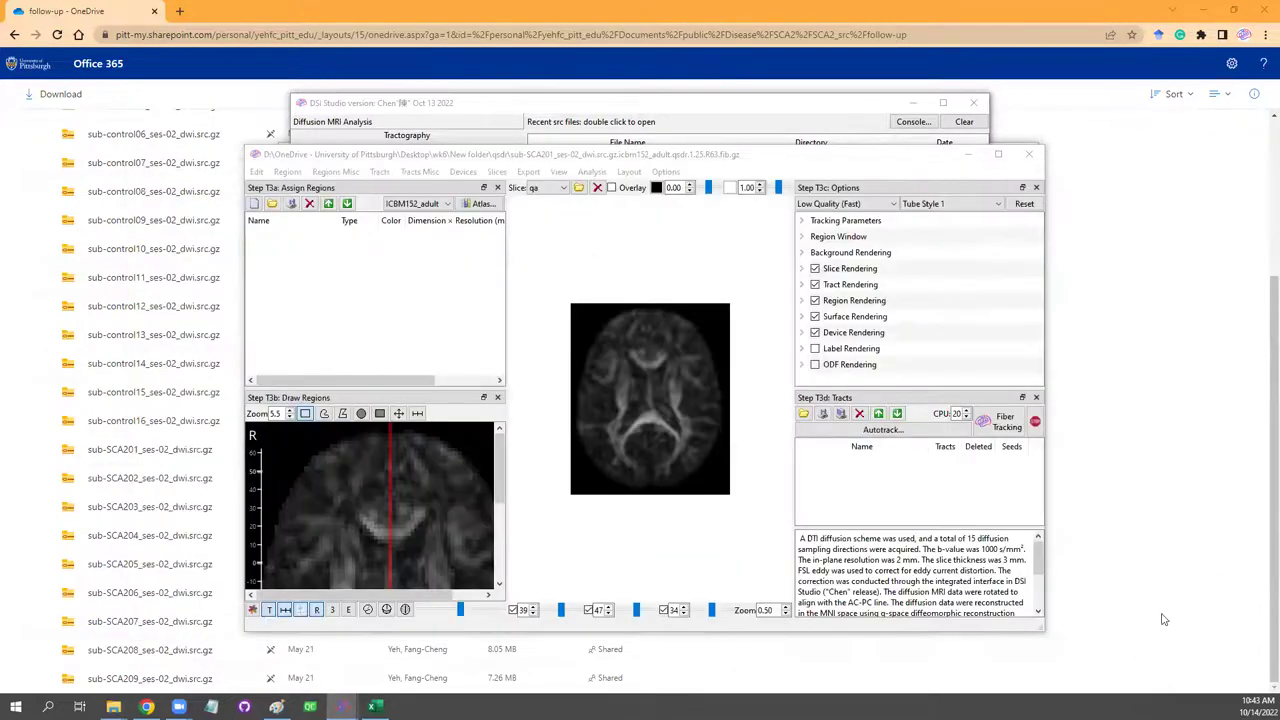
{"action": "left_click", "coordinate": [1029, 157]}
Return to the Differential Tractography practicum page in the browser and read the Type 2 steps for longitudinal comparison in template space.
{"action": "left_click", "coordinate": [14, 34]}
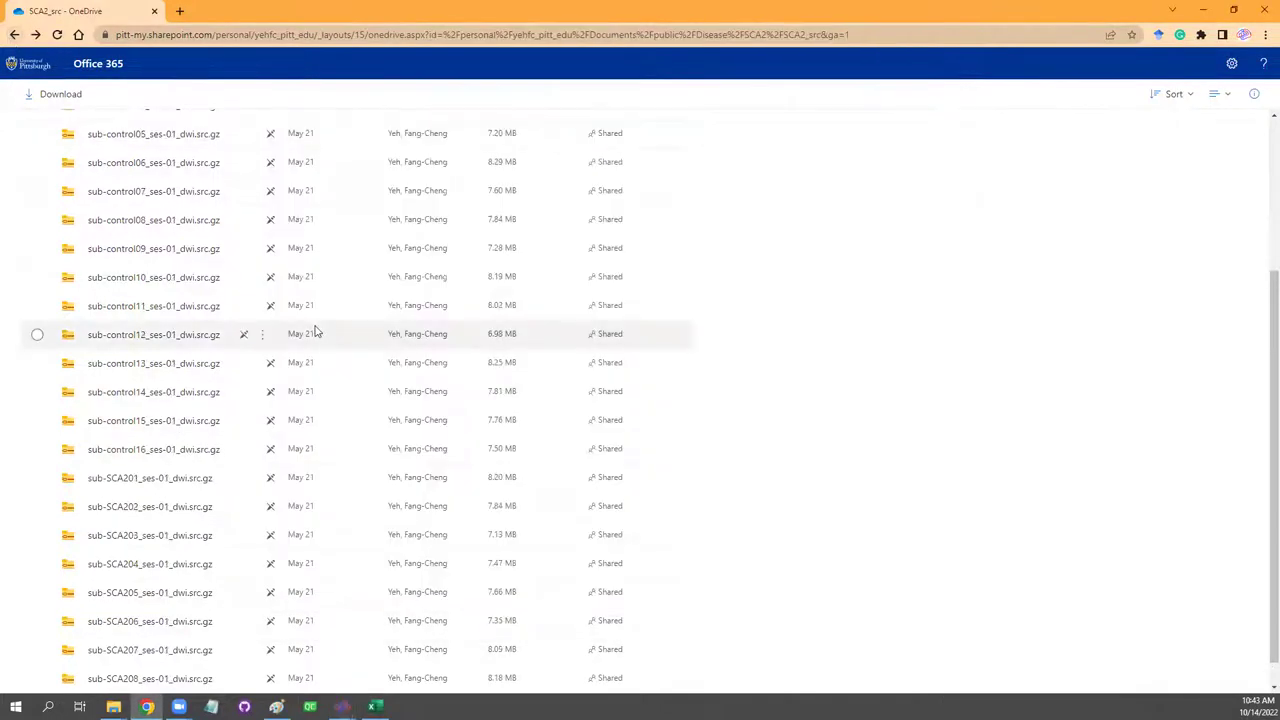
{"action": "left_click", "coordinate": [14, 36]}
{"action": "scroll", "coordinate": [505, 342], "scroll_direction": "down", "scroll_amount": 3}
{"action": "scroll", "coordinate": [505, 342], "scroll_direction": "down", "scroll_amount": 2}
{"action": "scroll", "coordinate": [375, 226], "scroll_direction": "up", "scroll_amount": 3}
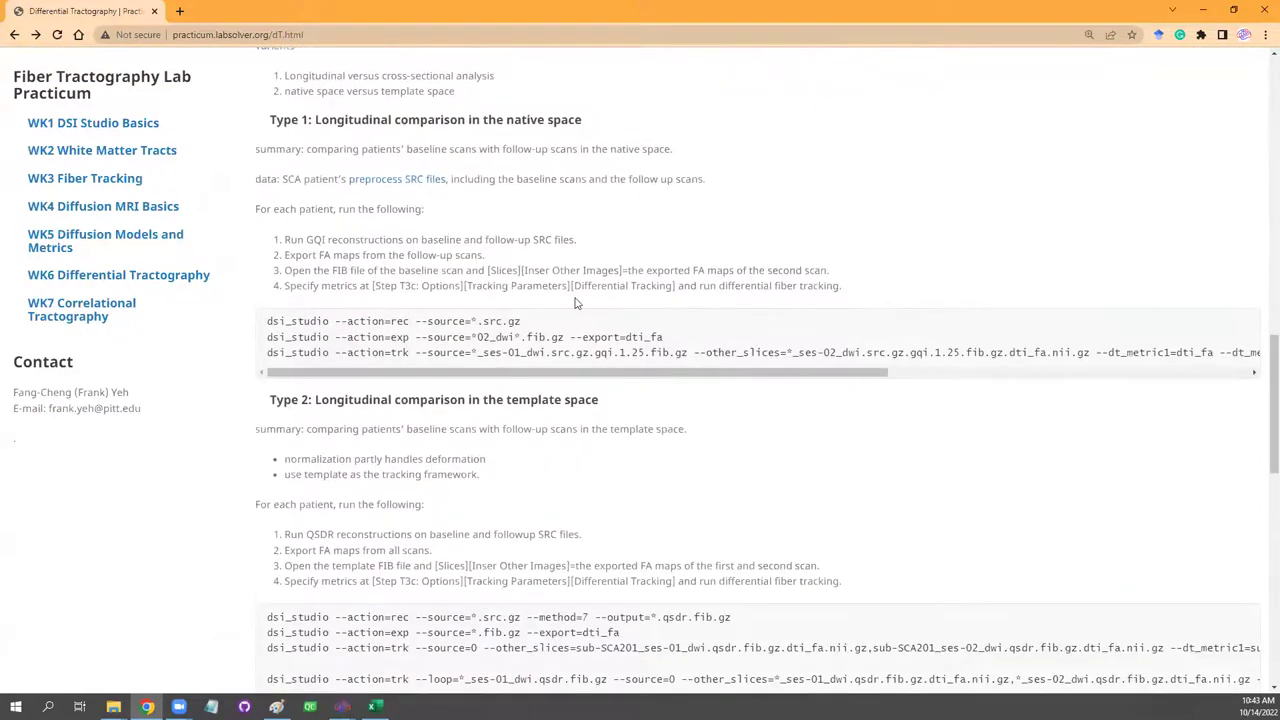
{"action": "scroll", "coordinate": [369, 346], "scroll_direction": "down", "scroll_amount": 2}
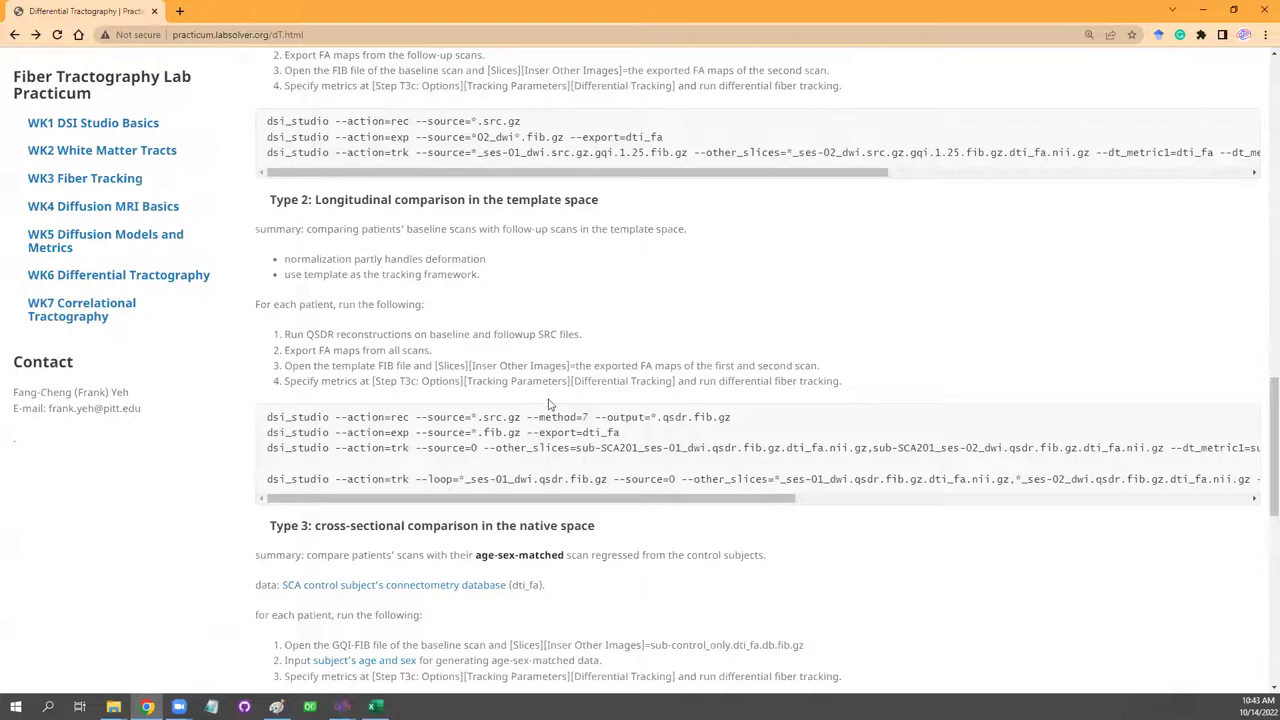
Switch to the qsdr folder in File Explorer and rename the exported session 01 FA map as 01_dwi_dti_fa.nii.gz.
{"action": "mouse_move", "coordinate": [113, 706]}
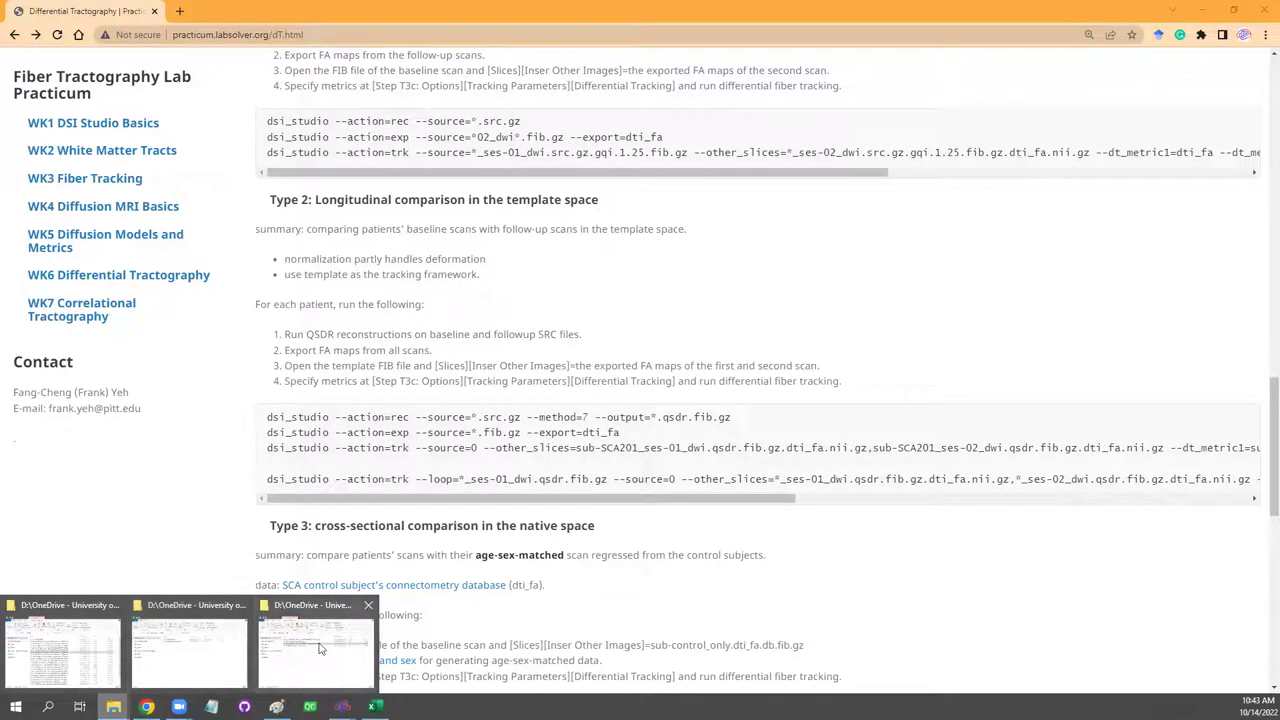
{"action": "left_click", "coordinate": [320, 645]}
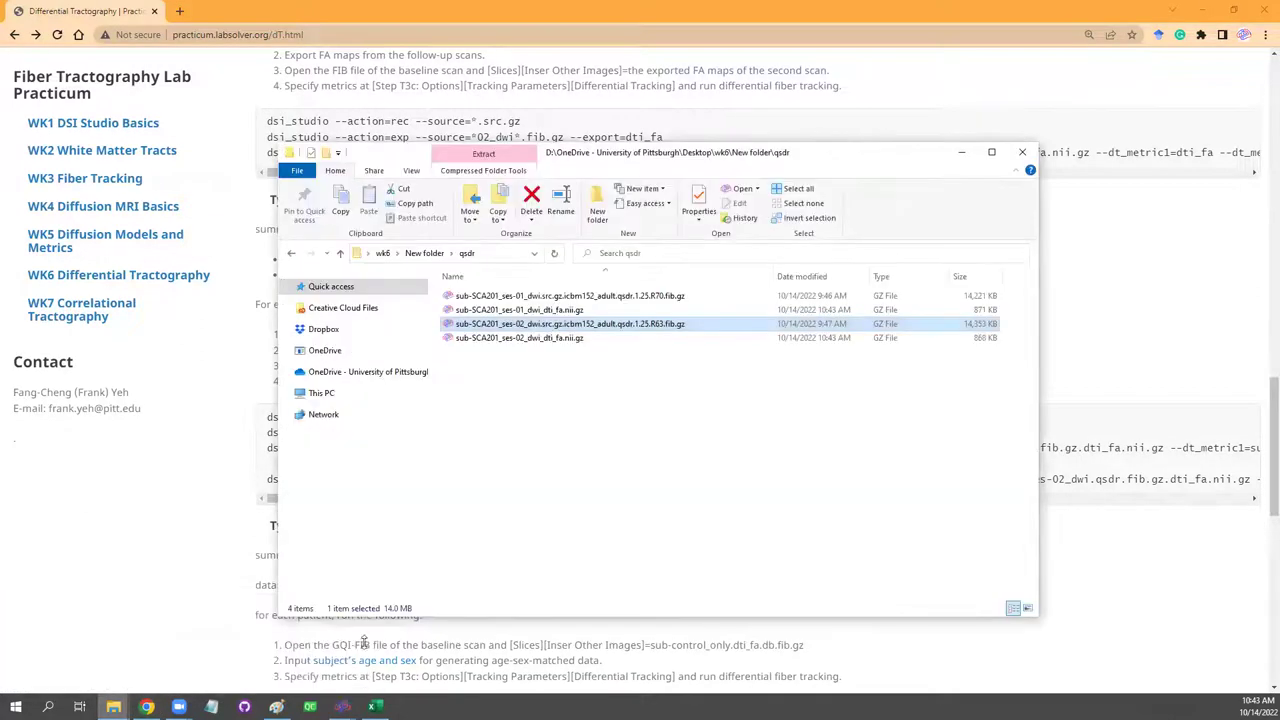
{"action": "left_click", "coordinate": [666, 298]}
{"action": "left_click", "coordinate": [668, 325]}
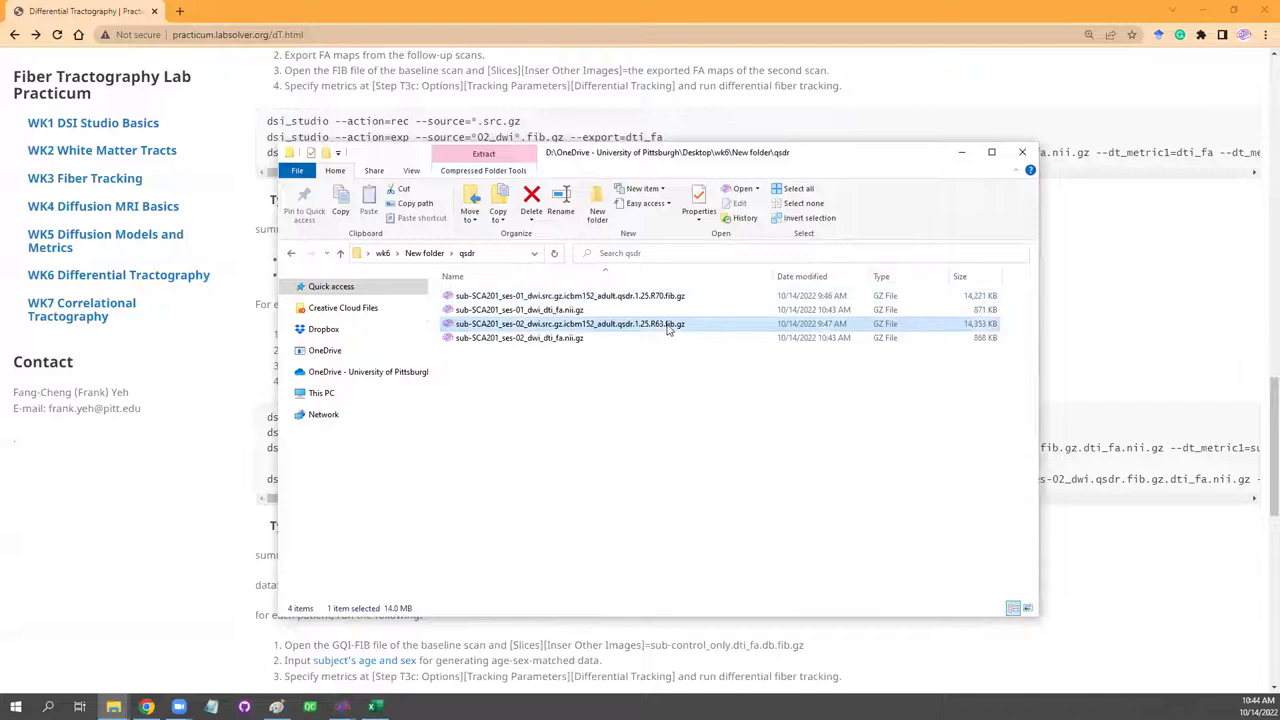
{"action": "left_click", "coordinate": [566, 312]}
{"action": "left_click", "coordinate": [525, 314]}
{"action": "left_click_drag", "start_coordinate": [516, 312], "coordinate": [372, 318]}
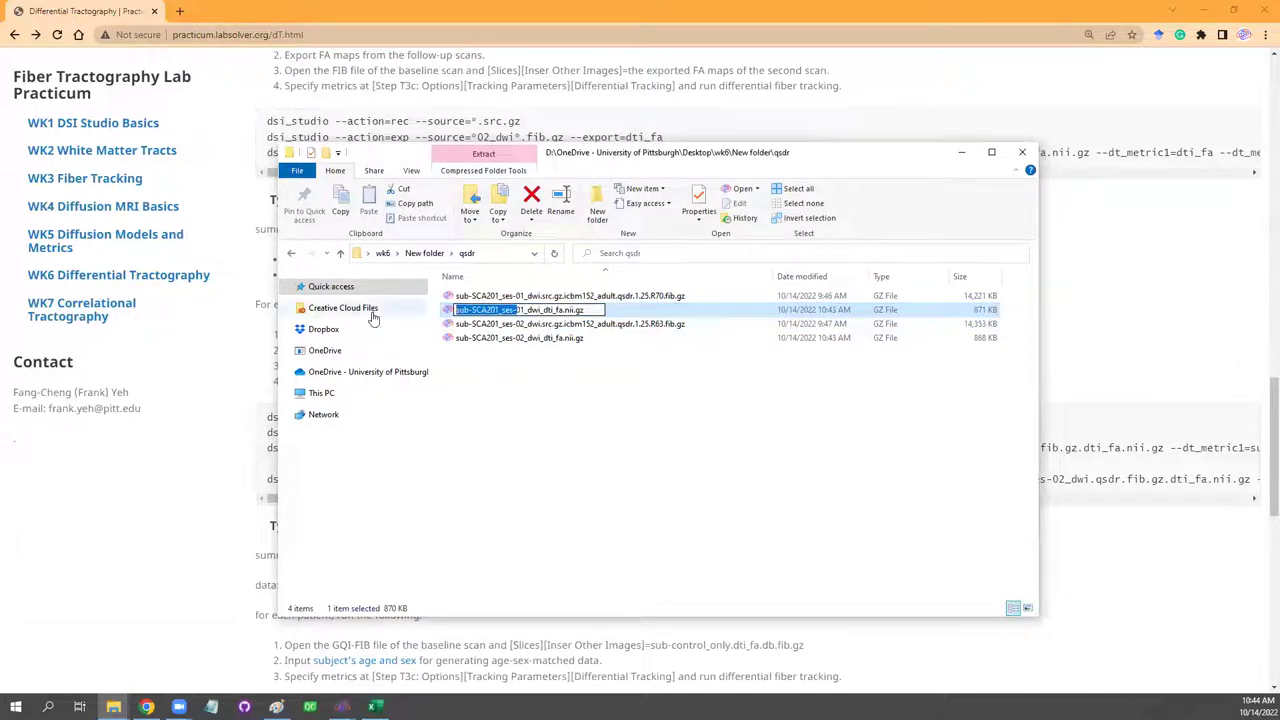
{"action": "key", "text": "BackSpace"}
Rename the exported session 02 FA map in the qsdr folder as 02_dwi_dti_fa.nii.gz.
{"action": "left_click", "coordinate": [530, 340]}
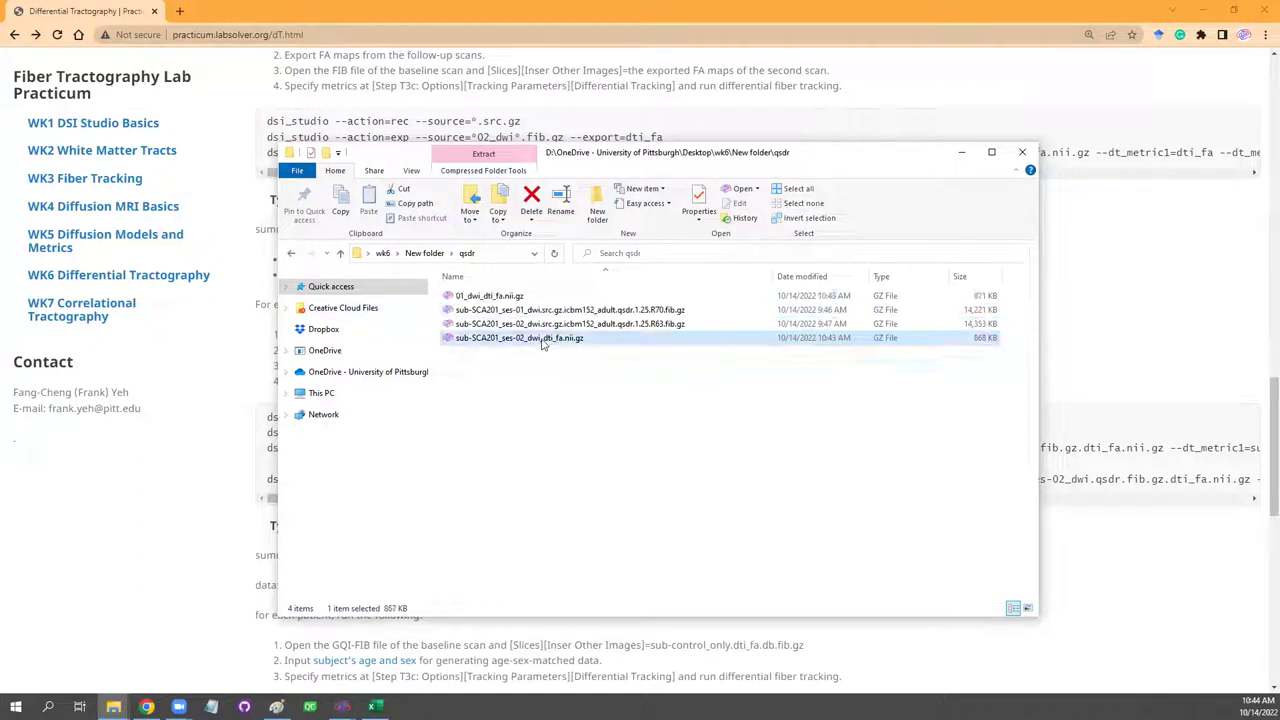
{"action": "left_click", "coordinate": [532, 340]}
{"action": "left_click_drag", "start_coordinate": [516, 338], "coordinate": [440, 340]}
{"action": "key", "text": "BackSpace"}
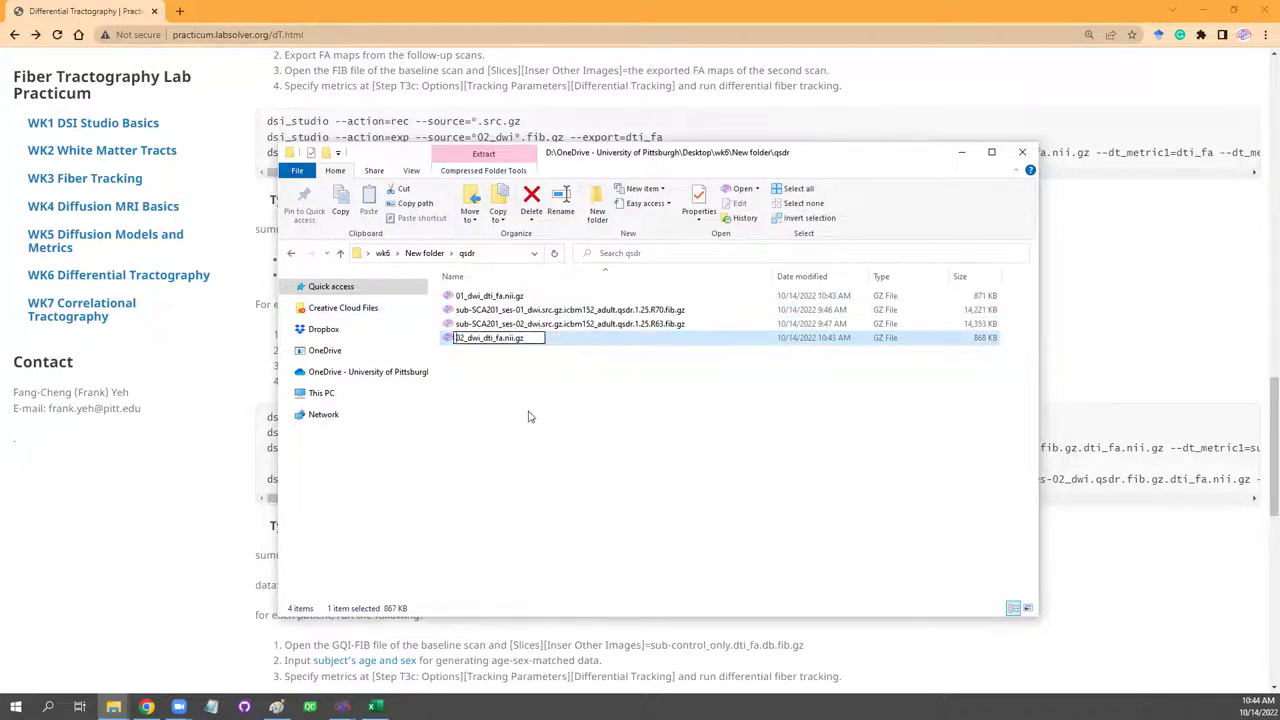
{"action": "left_click", "coordinate": [530, 417]}
Open 01_dwi_dti_fa.nii.gz in the image viewer, inspect the session 01 FA map and close its windows.
{"action": "double_click", "coordinate": [505, 296]}
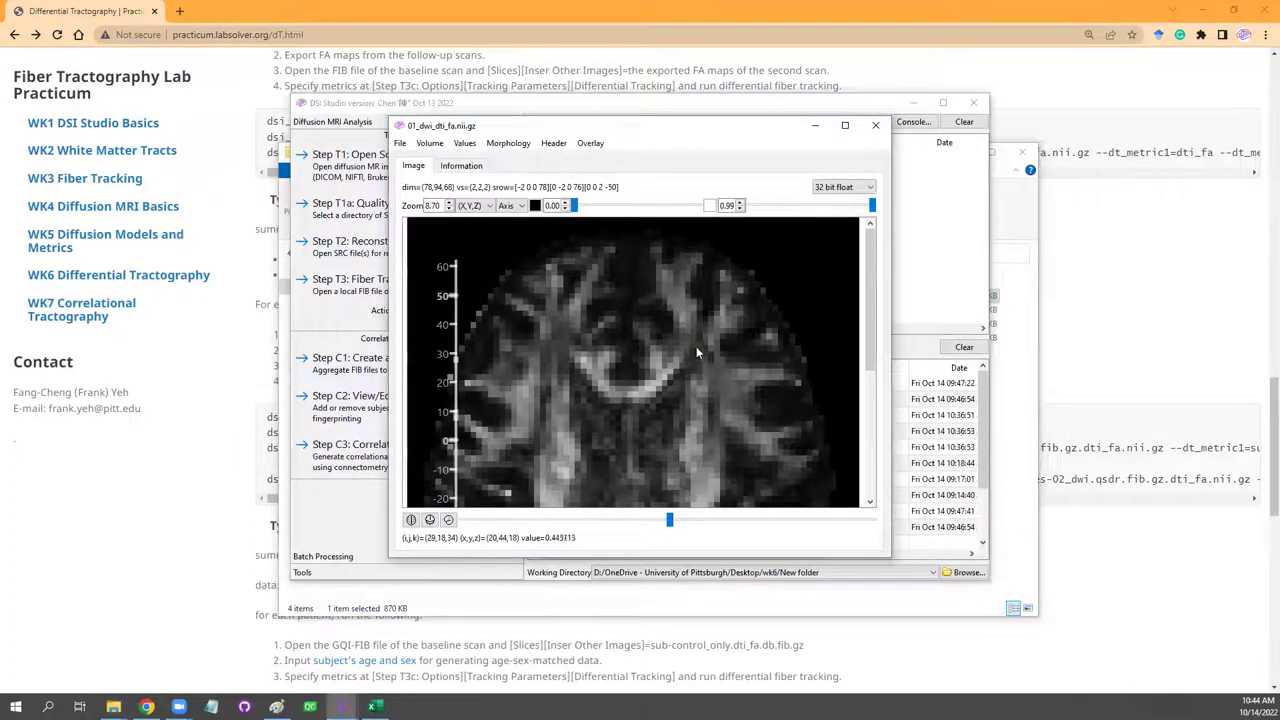
{"action": "scroll", "coordinate": [696, 365], "scroll_direction": "down", "scroll_amount": 3}
{"action": "scroll", "coordinate": [686, 348], "scroll_direction": "up", "scroll_amount": 2}
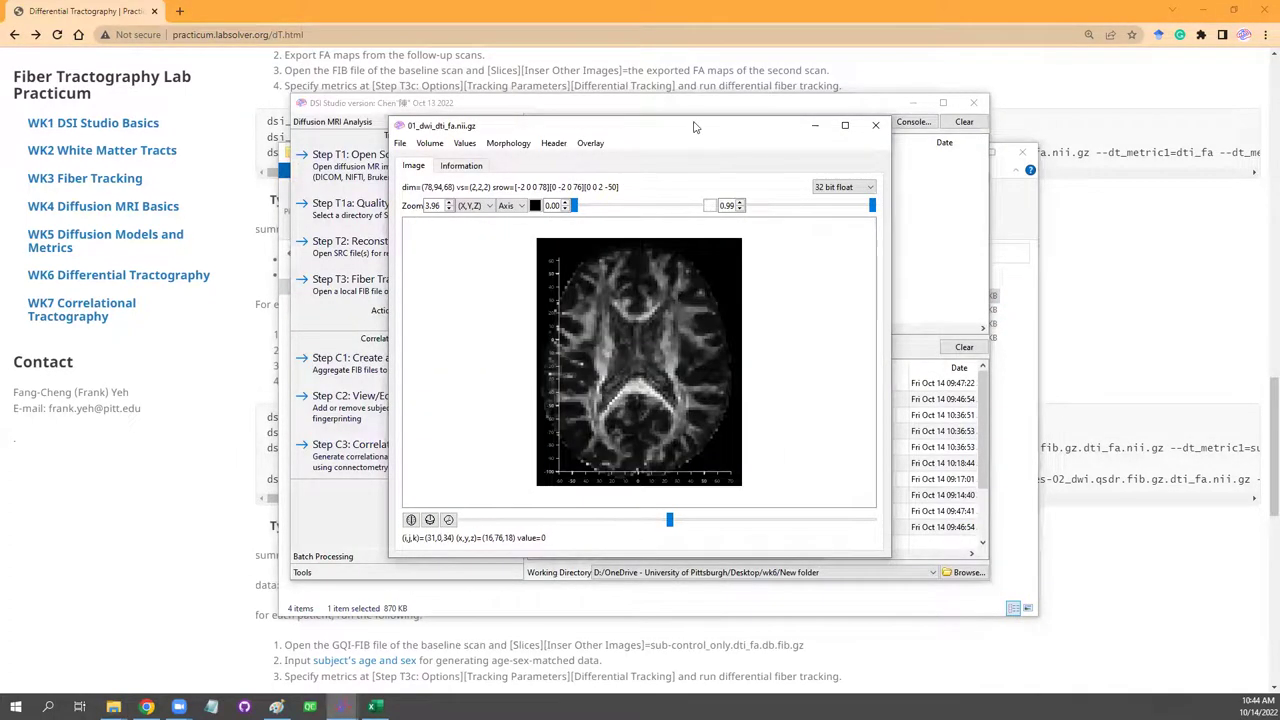
{"action": "left_click_drag", "start_coordinate": [797, 133], "coordinate": [907, 133]}
{"action": "left_click", "coordinate": [985, 125]}
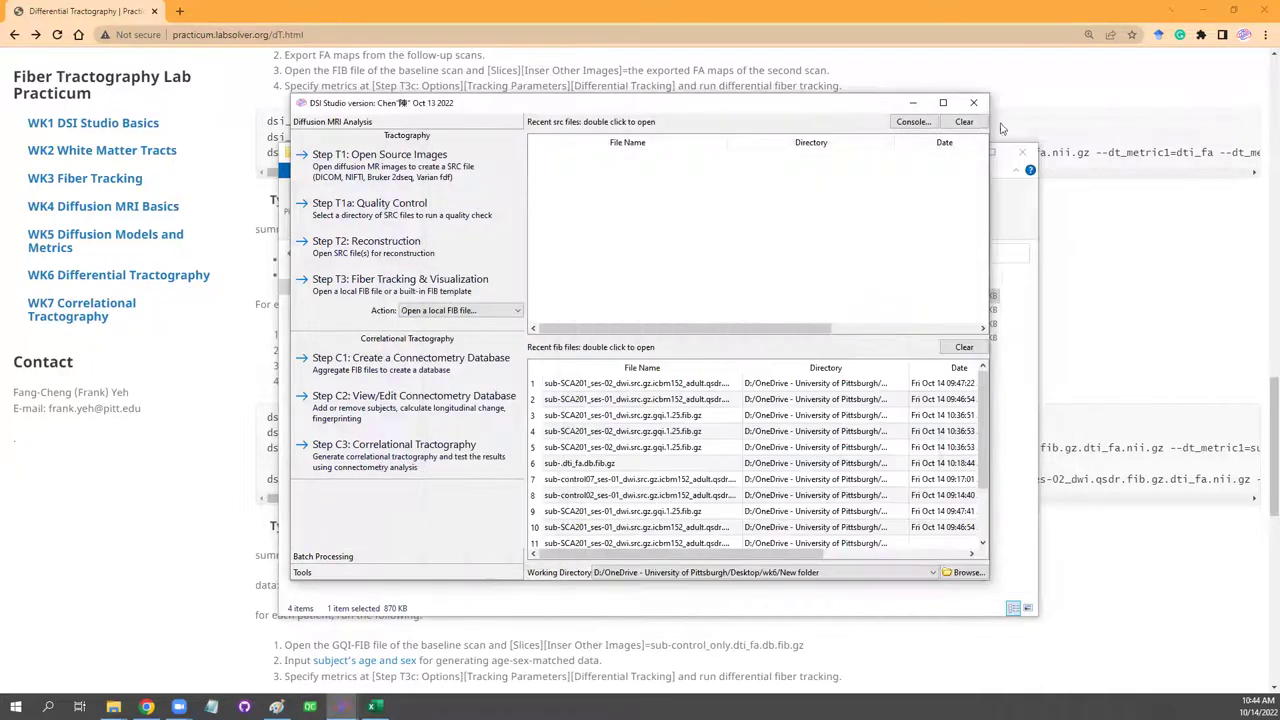
{"action": "left_click", "coordinate": [975, 105]}
Open 02_dwi_dti_fa.nii.gz in the image viewer, inspect the session 02 FA map for comparison and close it.
{"action": "left_click", "coordinate": [474, 312]}
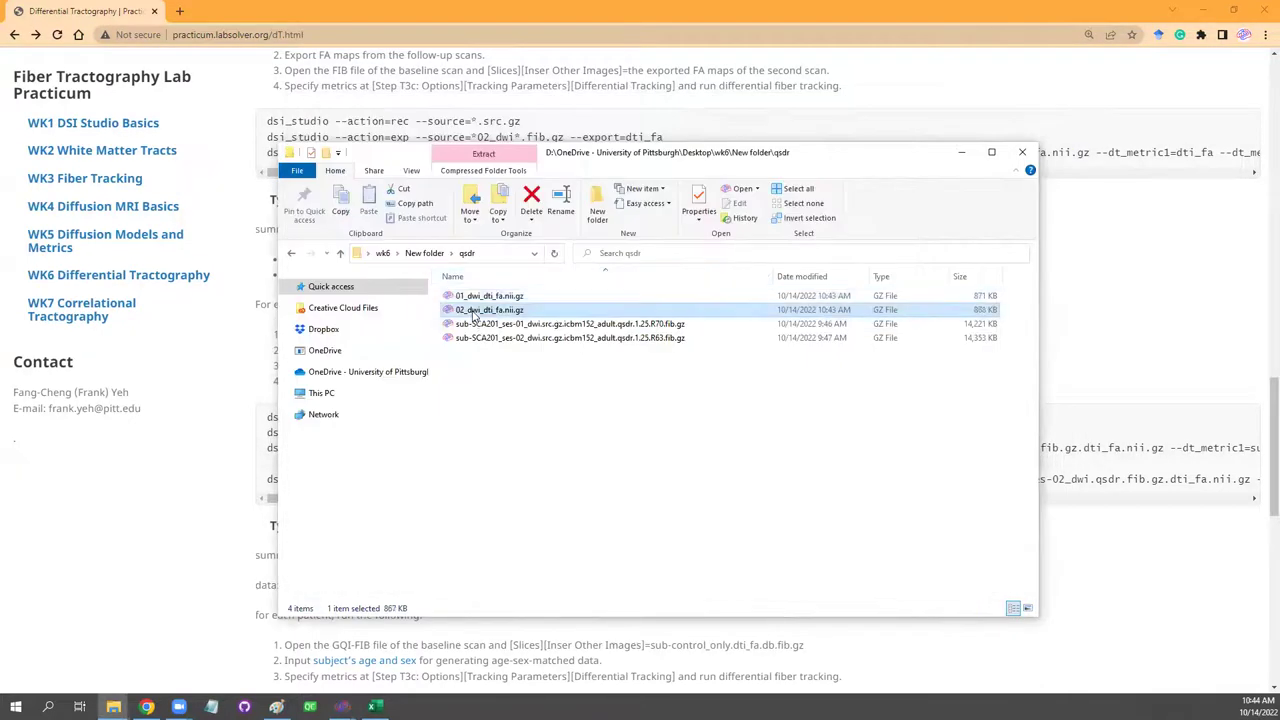
{"action": "double_click", "coordinate": [474, 312]}
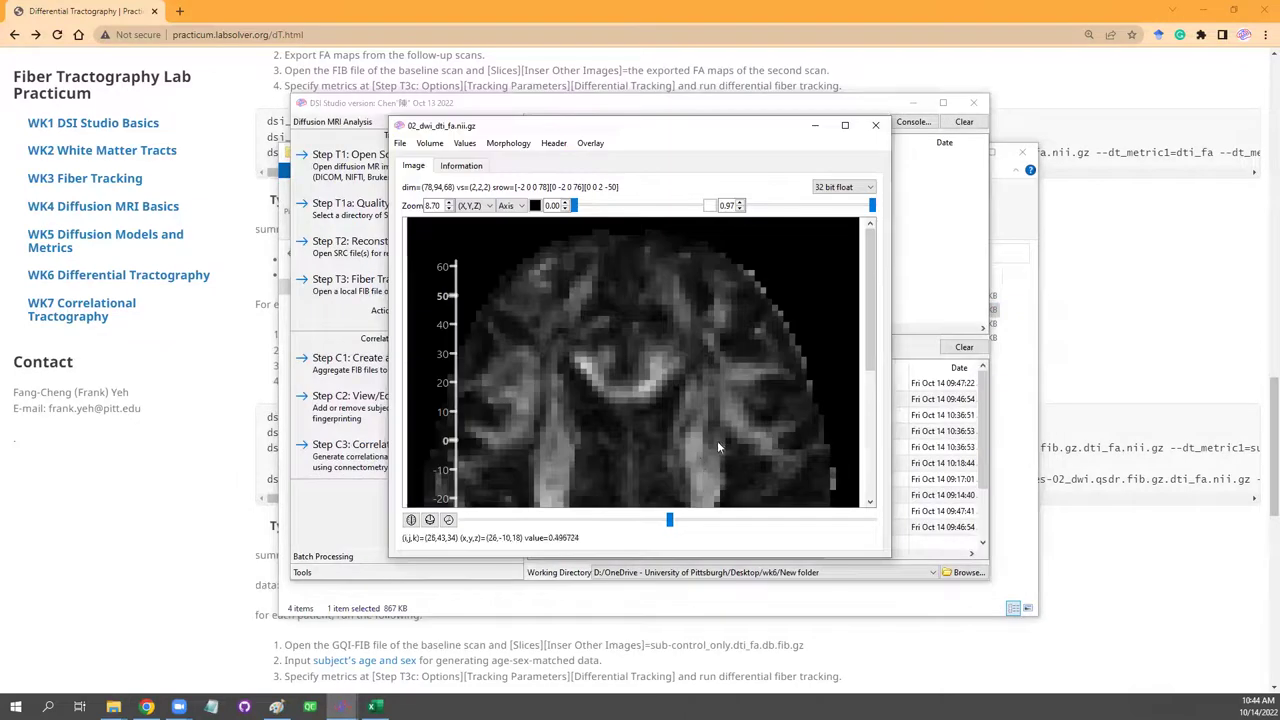
{"action": "scroll", "coordinate": [781, 370], "scroll_direction": "down", "scroll_amount": 3}
{"action": "scroll", "coordinate": [781, 370], "scroll_direction": "up", "scroll_amount": 1}
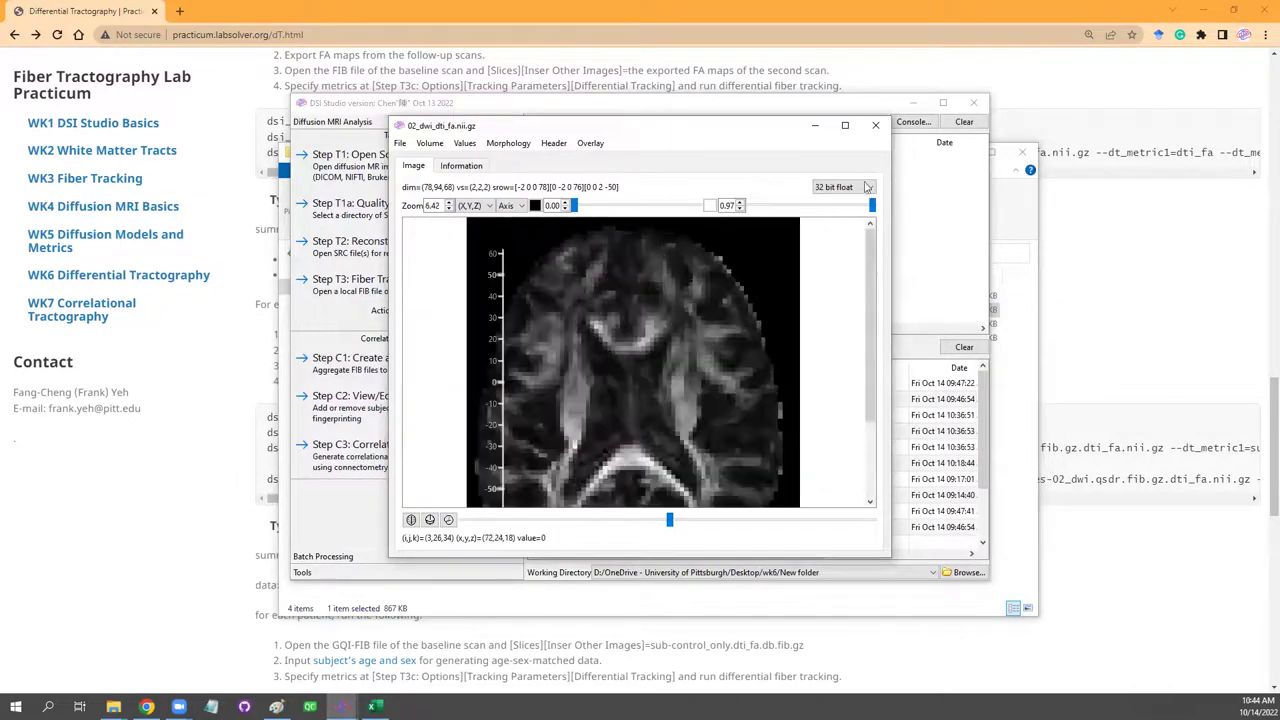
{"action": "left_click", "coordinate": [876, 126]}
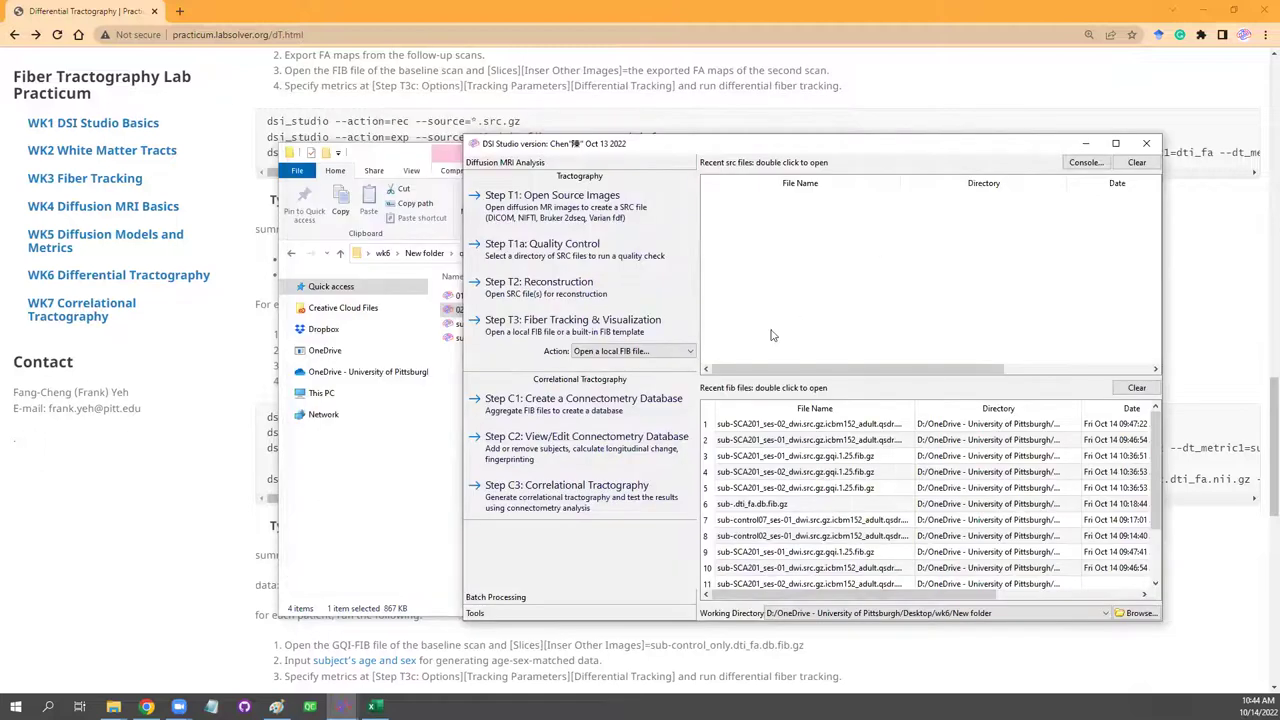
Open the built-in ICBM152_adult template for fiber tracking from the DSI Studio main window.
{"action": "left_click", "coordinate": [655, 352]}
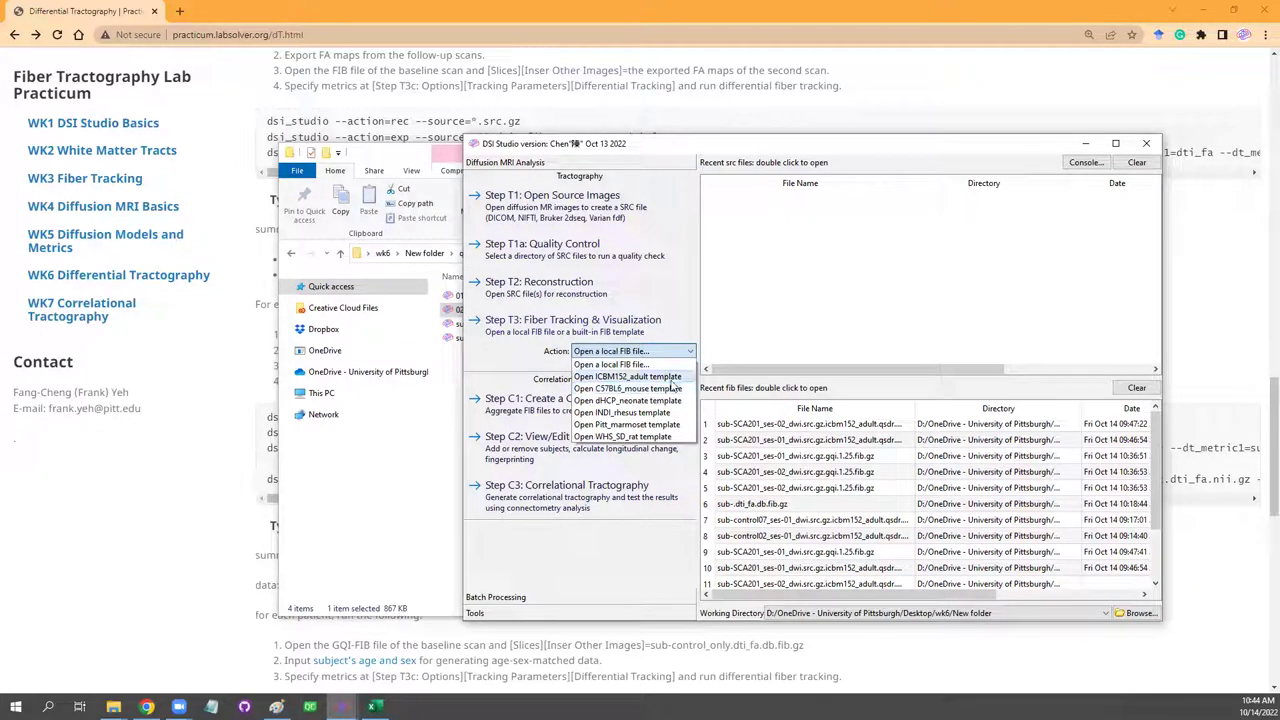
{"action": "left_click", "coordinate": [491, 368]}
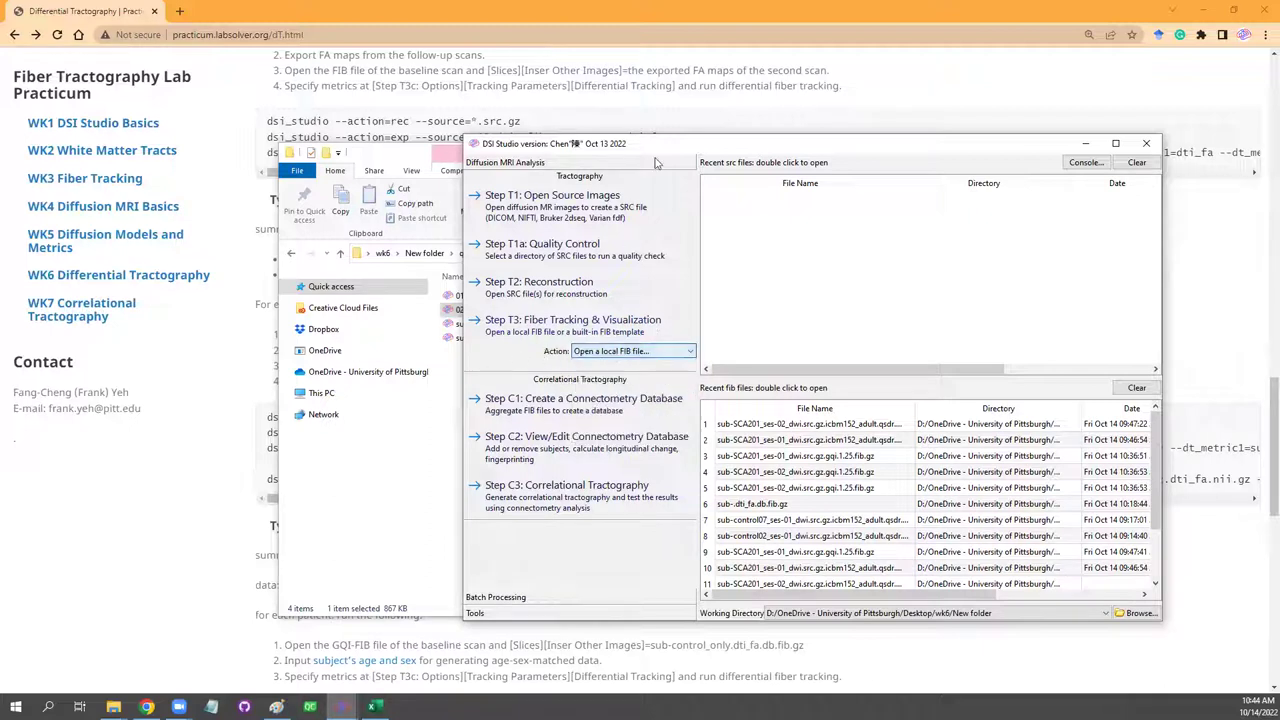
{"action": "left_click_drag", "start_coordinate": [712, 143], "coordinate": [816, 157]}
{"action": "left_click", "coordinate": [487, 325]}
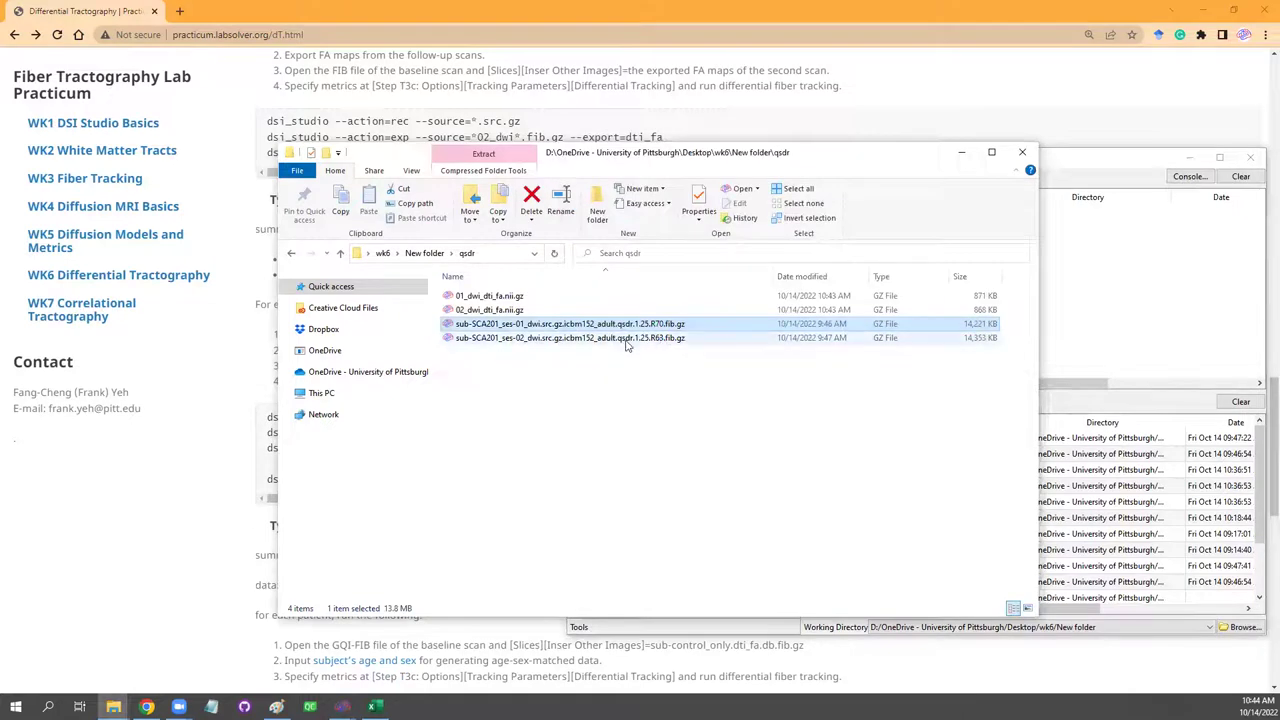
{"action": "left_click", "coordinate": [1115, 280]}
{"action": "left_click", "coordinate": [757, 368]}
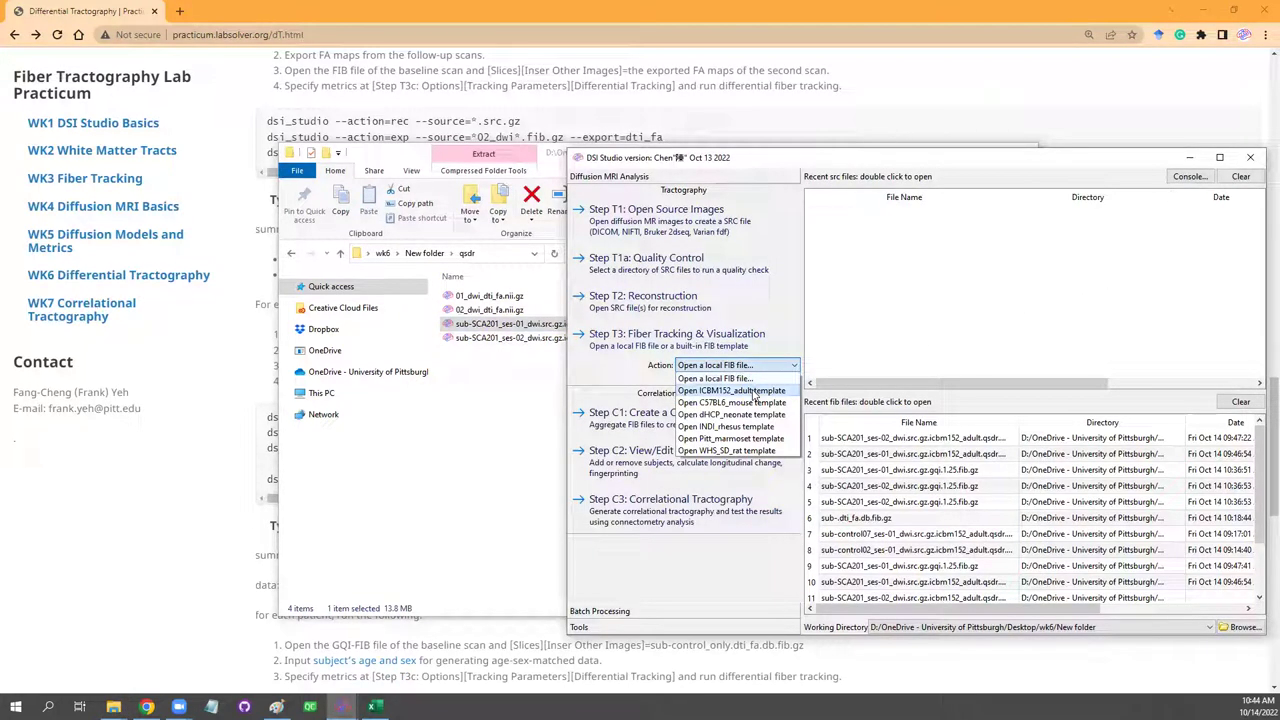
{"action": "left_click", "coordinate": [754, 394]}
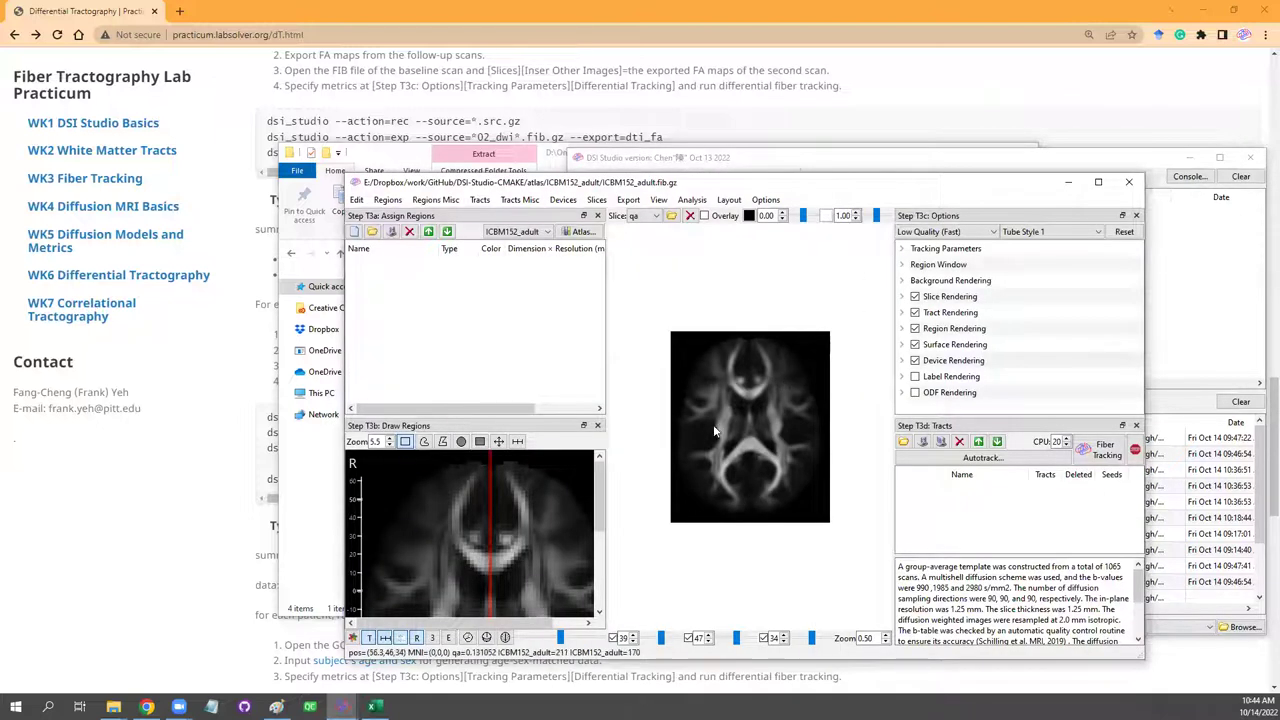
Insert 01_dwi_dti_fa.nii.gz and 02_dwi_dti_fa.nii.gz from the qsdr folder together as additional slice images on the template.
{"action": "left_click", "coordinate": [672, 217]}
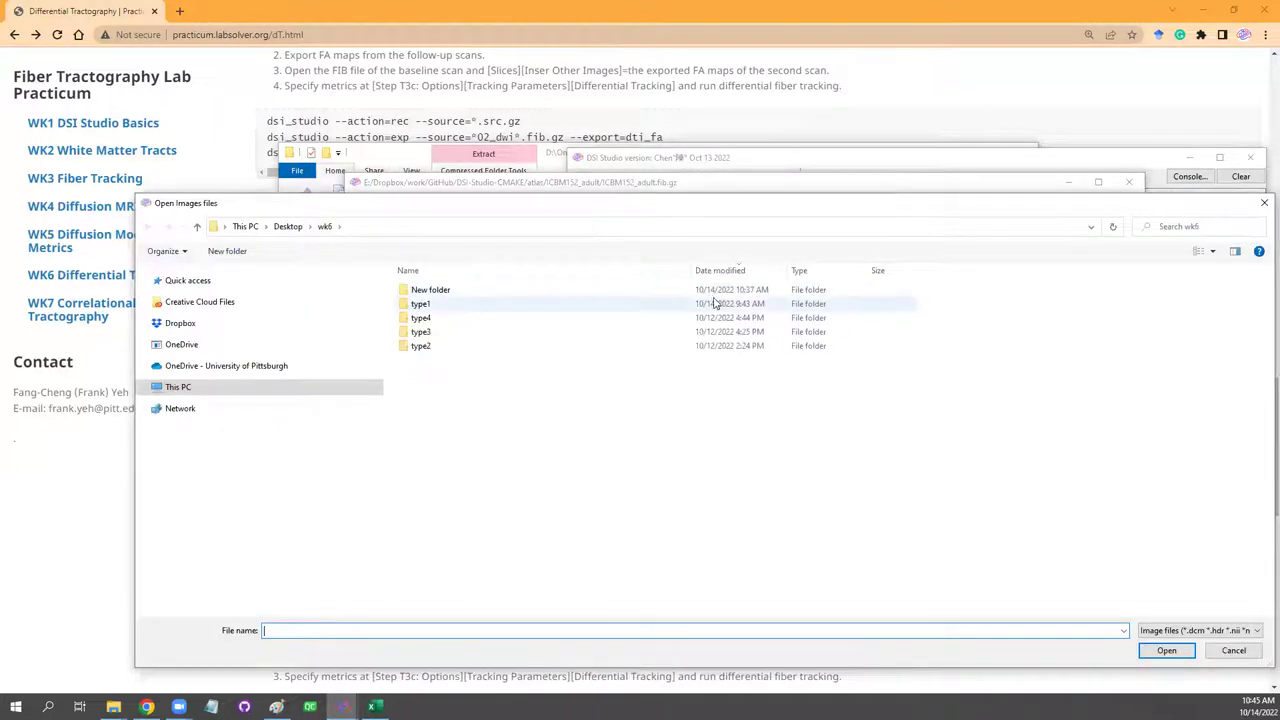
{"action": "double_click", "coordinate": [460, 289]}
{"action": "double_click", "coordinate": [427, 318]}
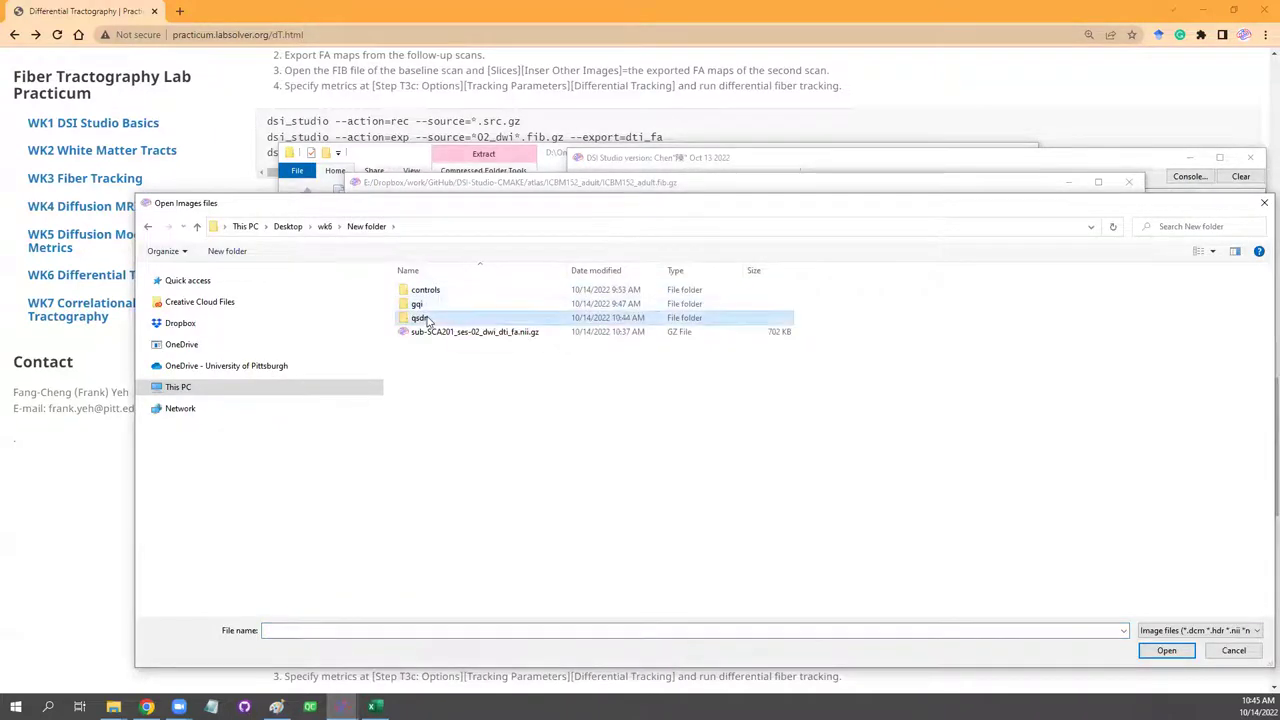
{"action": "left_click", "coordinate": [445, 290]}
{"action": "left_click", "coordinate": [462, 304], "text": "shift"}
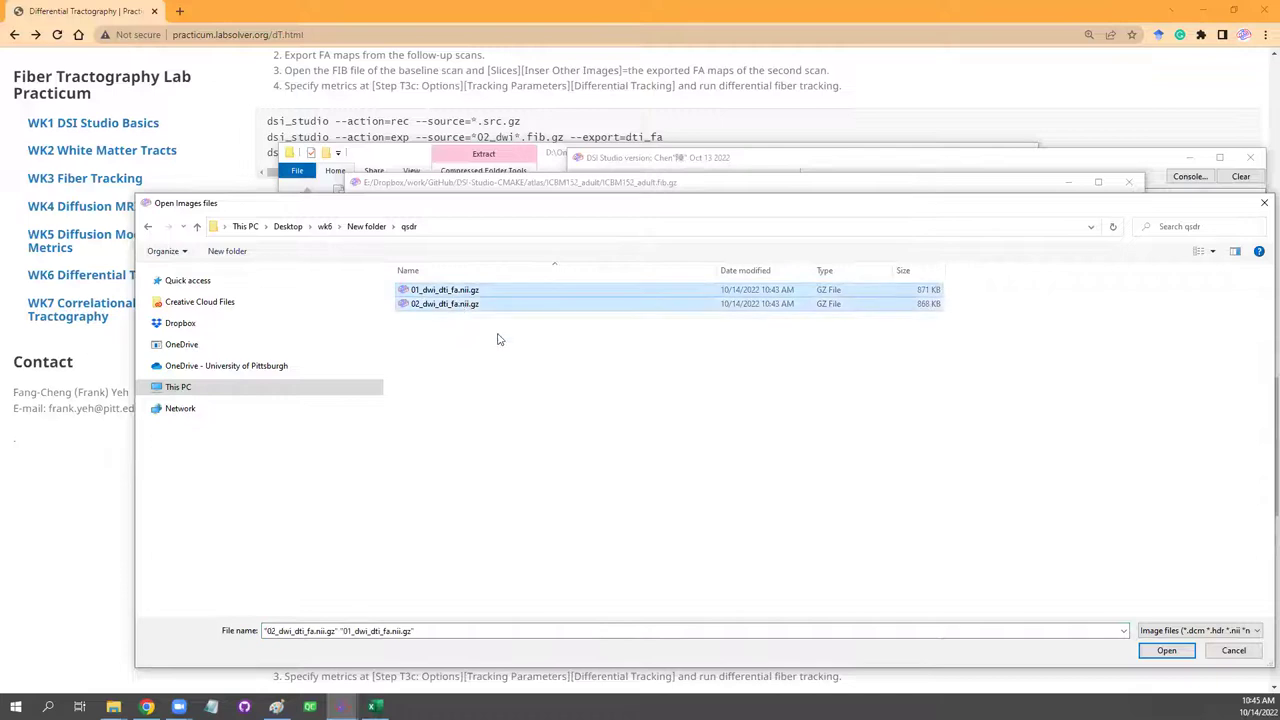
{"action": "left_click", "coordinate": [1166, 650]}
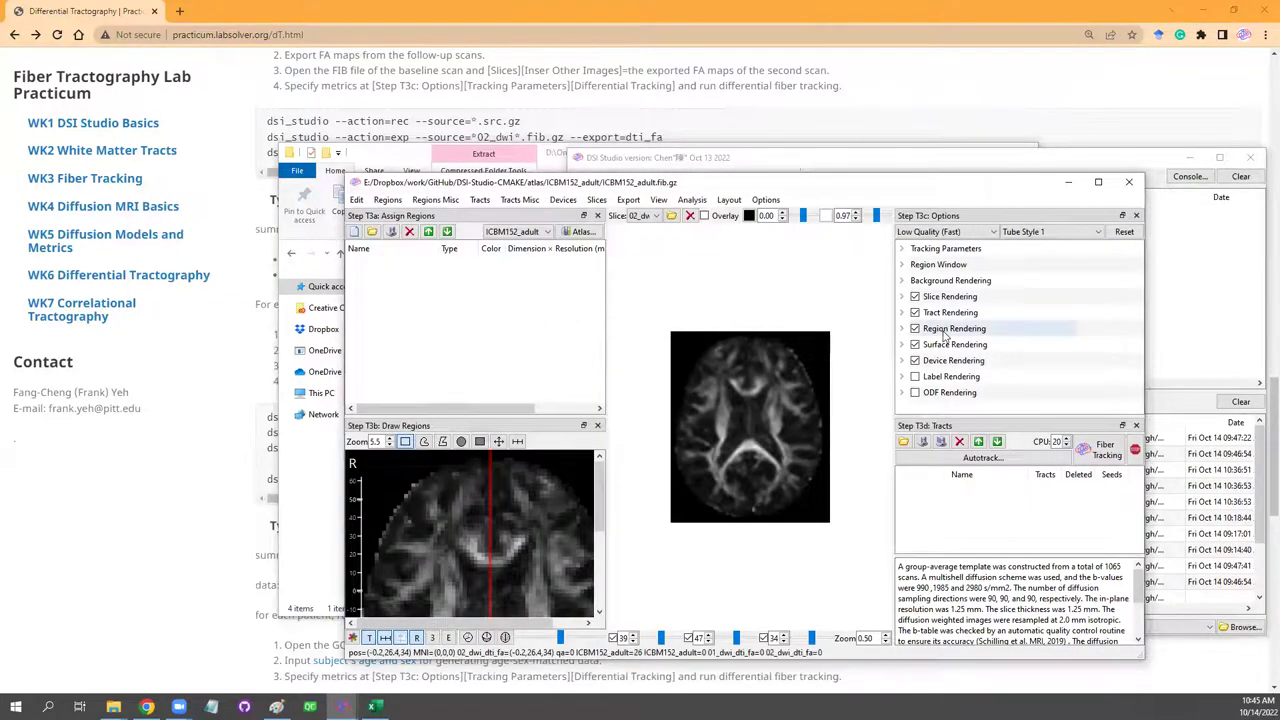
Set differential tracking Metrics1 to 01_dwi_dti_fa and Metrics2 to 02_dwi_dti_fa in the maximized tracking window, and run fiber tracking.
{"action": "left_click", "coordinate": [901, 249]}
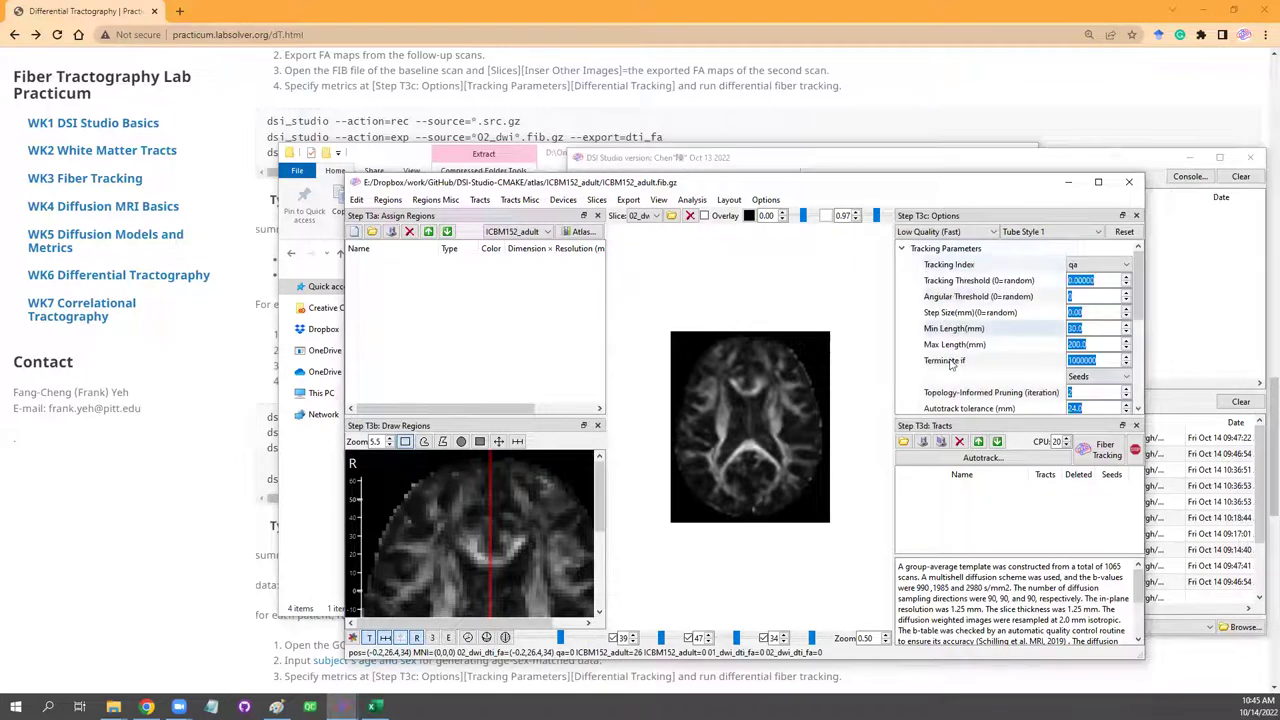
{"action": "left_click", "coordinate": [1099, 181]}
{"action": "left_click", "coordinate": [330, 38]}
{"action": "left_click", "coordinate": [334, 110]}
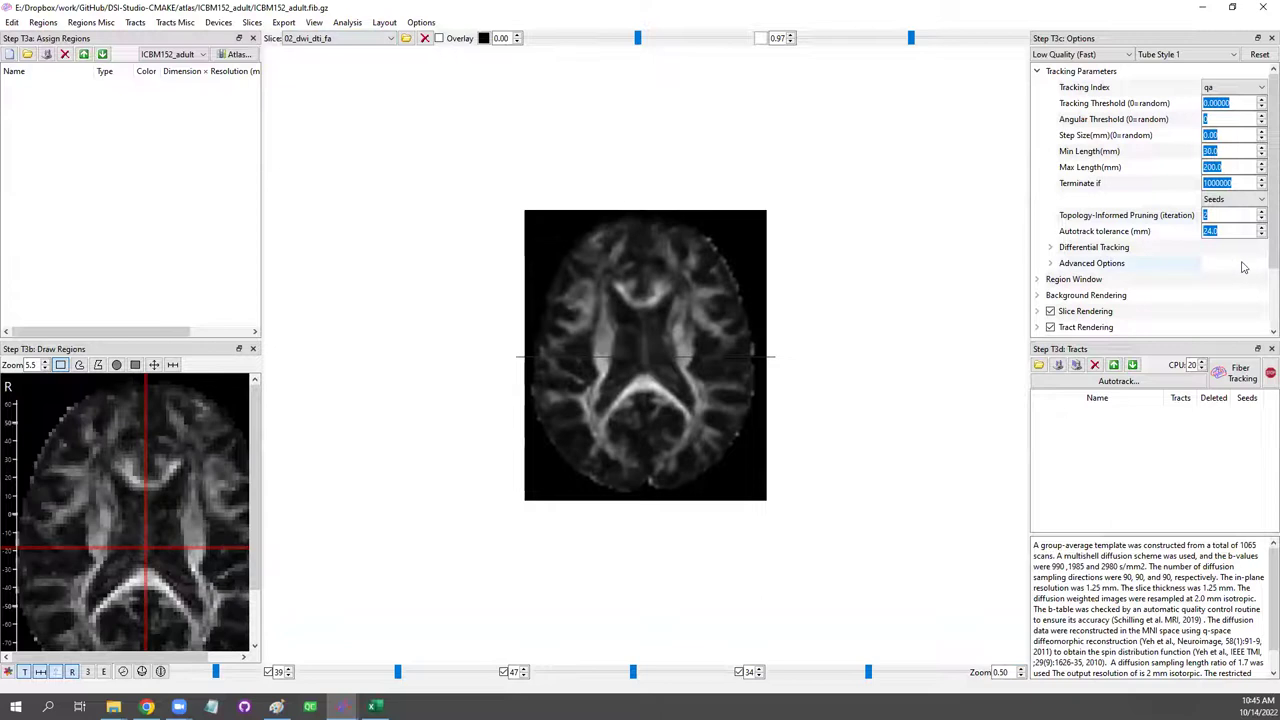
{"action": "left_click", "coordinate": [1051, 248]}
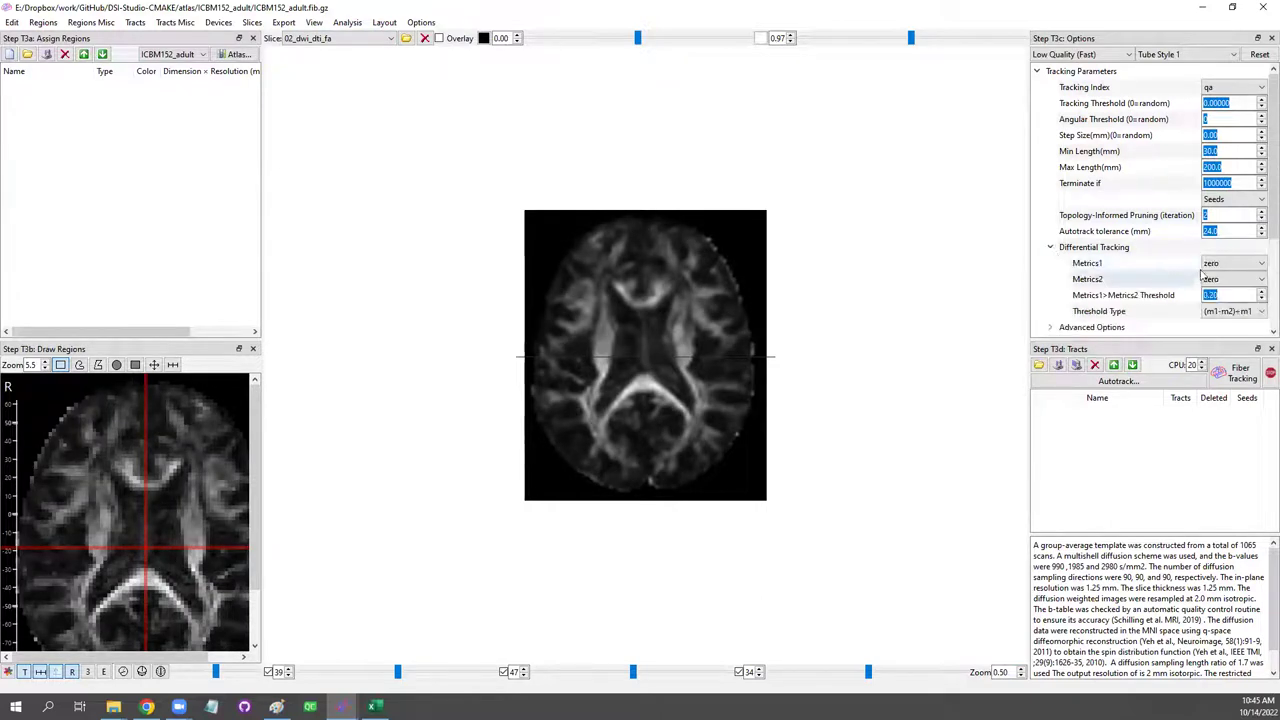
{"action": "left_click", "coordinate": [1233, 263]}
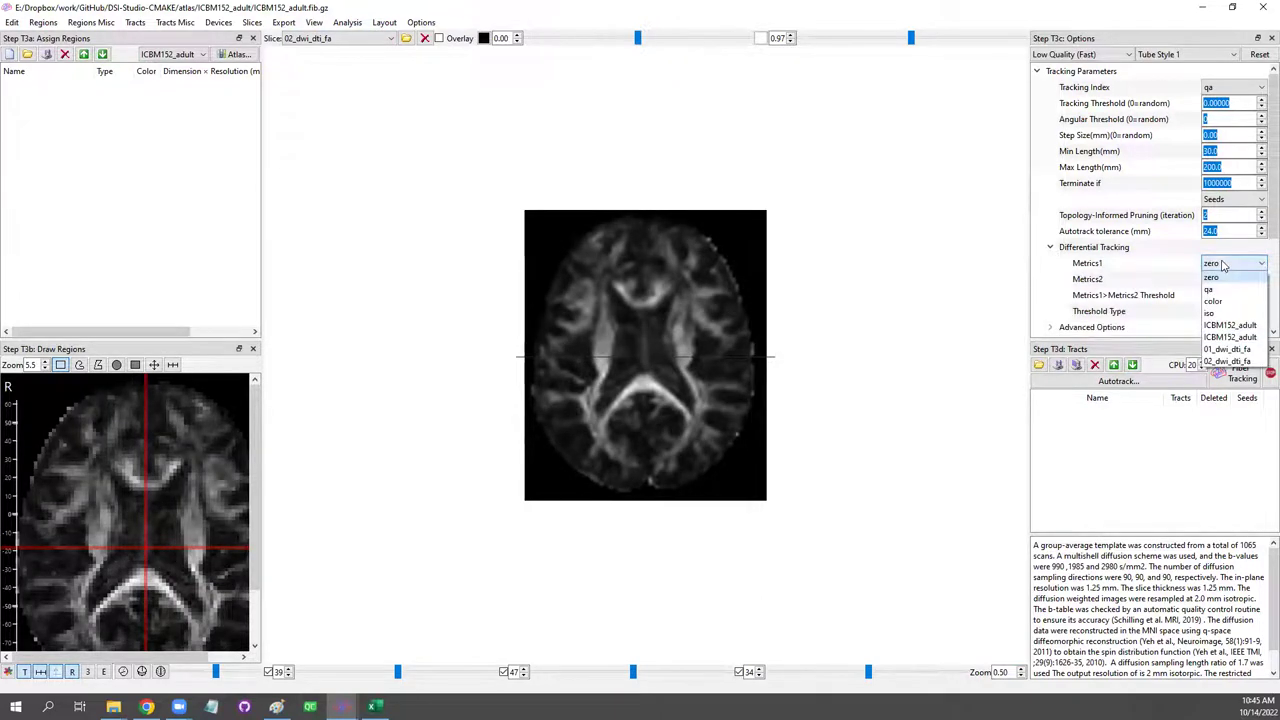
{"action": "left_click", "coordinate": [1228, 349]}
{"action": "left_click", "coordinate": [1233, 279]}
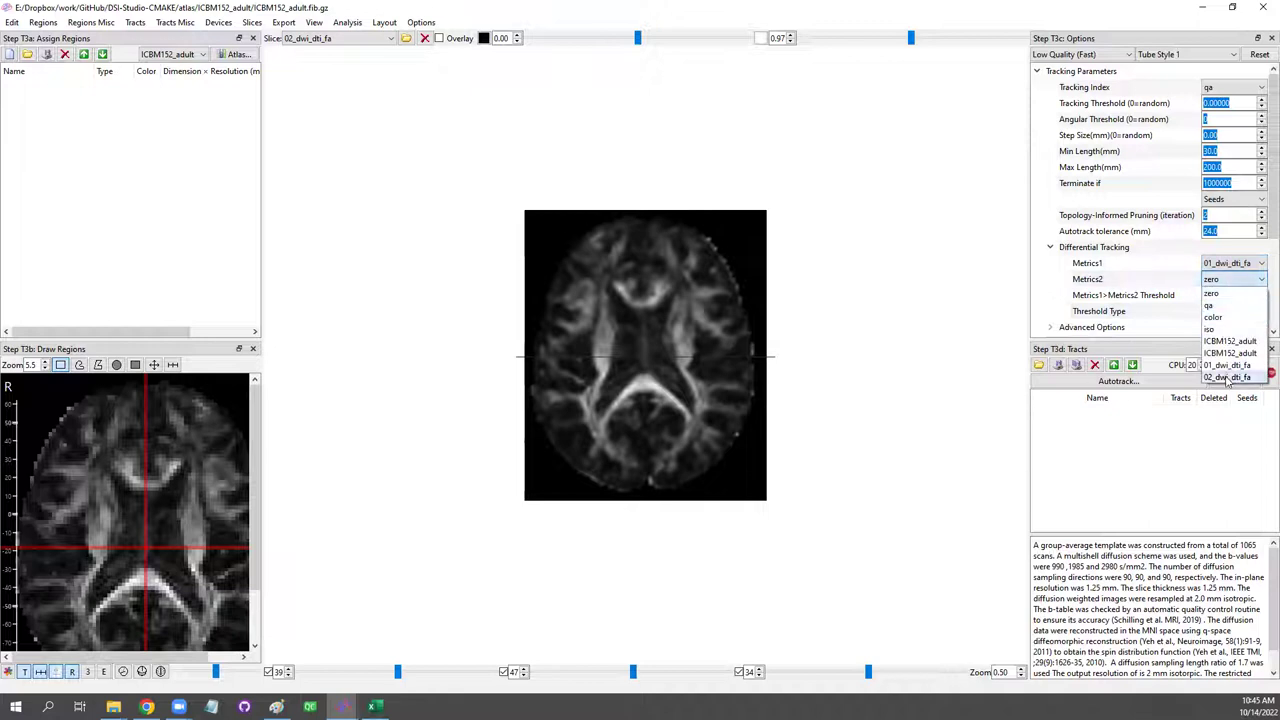
{"action": "left_click", "coordinate": [1228, 378]}
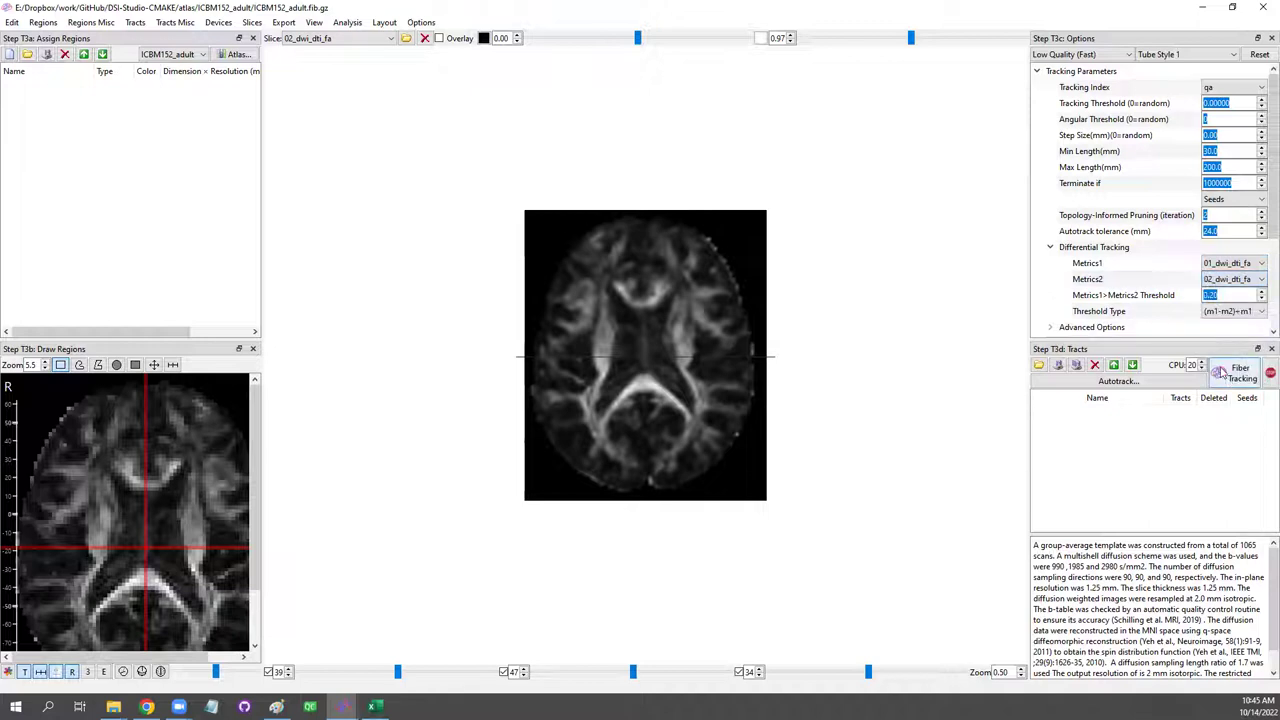
{"action": "left_click", "coordinate": [1240, 372]}
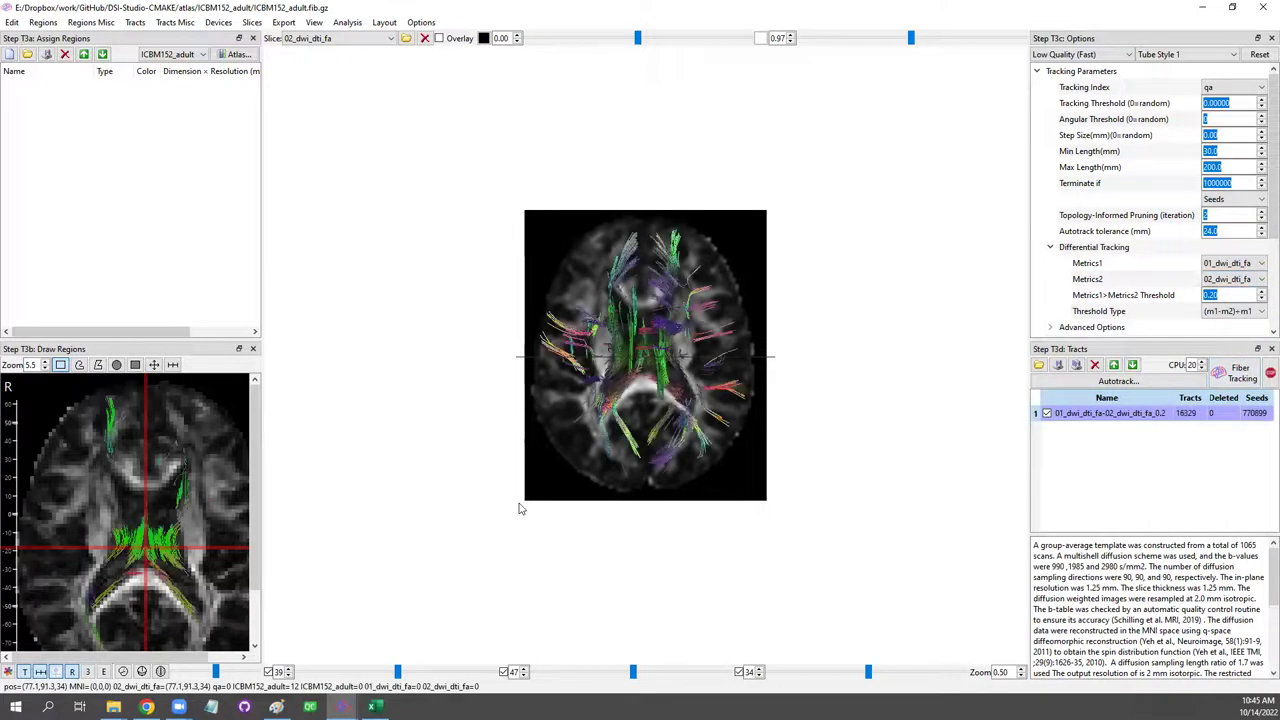
Hide the 3D slices, examine the differential tracts from several angles and move the axial slice to 45.
{"action": "left_click_drag", "start_coordinate": [642, 478], "coordinate": [793, 471]}
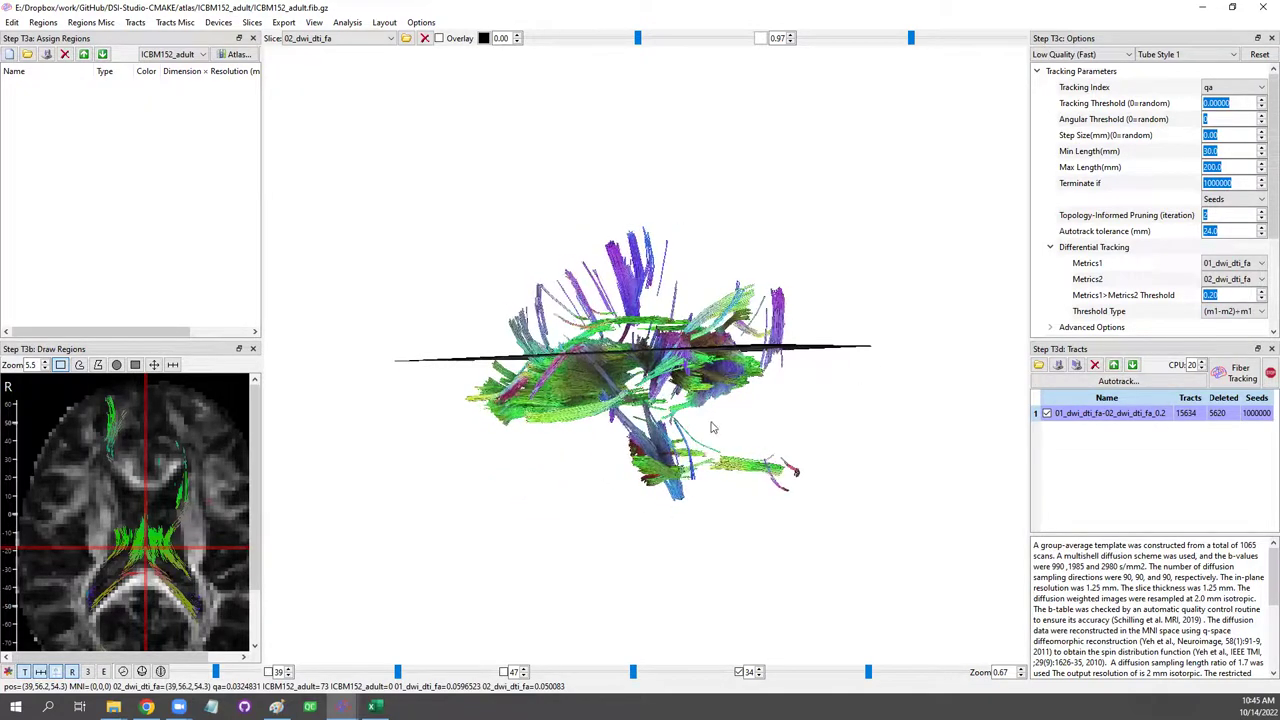
{"action": "left_click_drag", "start_coordinate": [712, 428], "coordinate": [655, 366]}
{"action": "left_click_drag", "start_coordinate": [724, 456], "coordinate": [700, 430]}
{"action": "left_click_drag", "start_coordinate": [624, 404], "coordinate": [744, 317]}
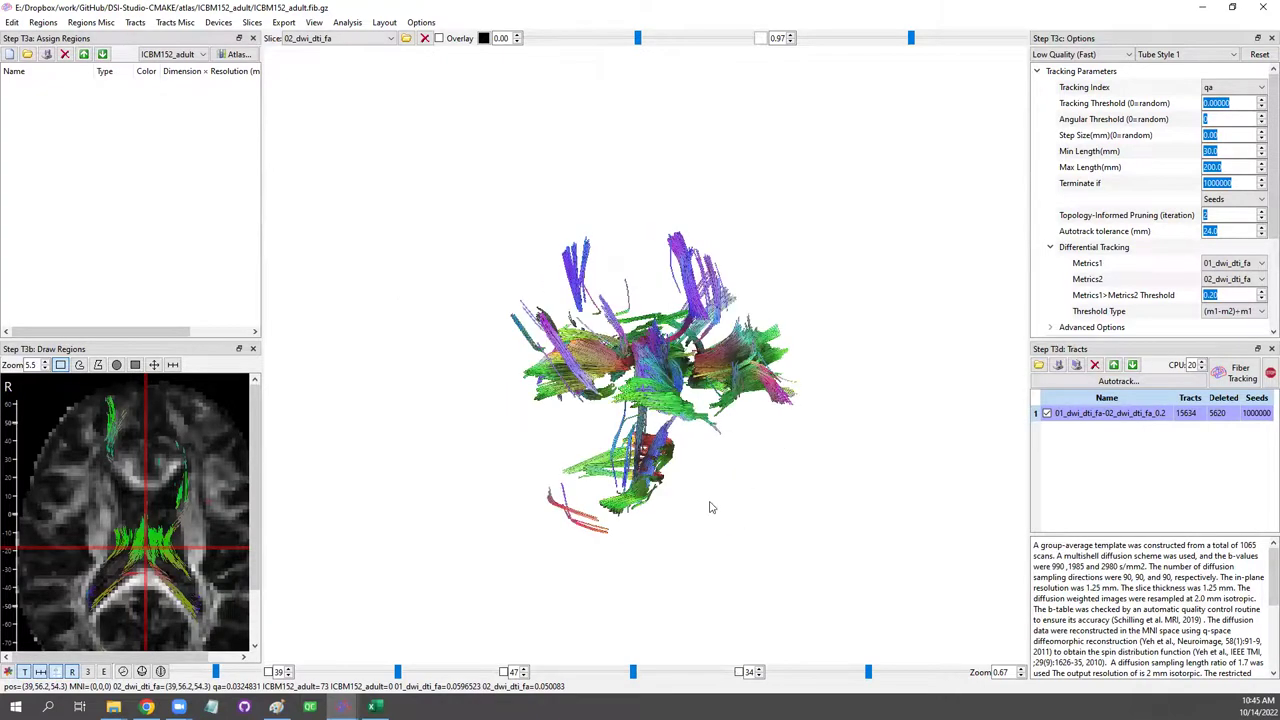
{"action": "left_click_drag", "start_coordinate": [851, 426], "coordinate": [648, 445]}
{"action": "scroll", "coordinate": [771, 463], "scroll_direction": "up", "scroll_amount": 5}
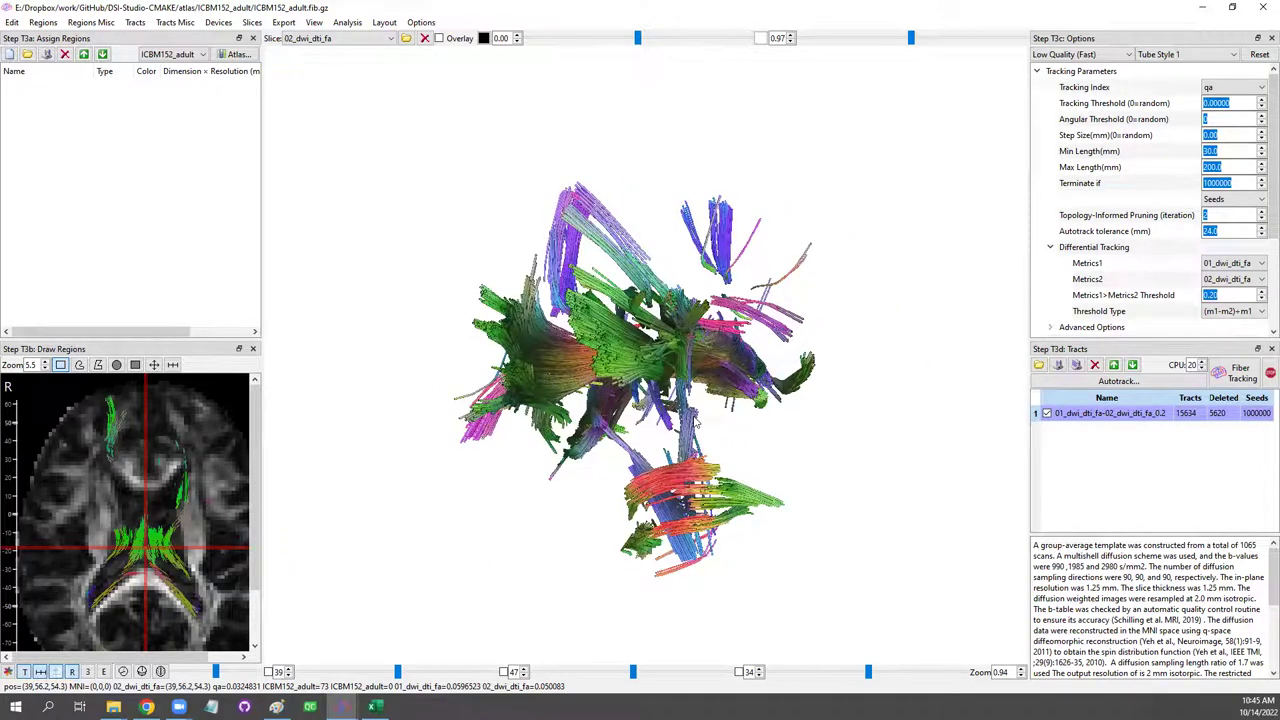
{"action": "scroll", "coordinate": [697, 423], "scroll_direction": "up", "scroll_amount": 5}
{"action": "left_click_drag", "start_coordinate": [857, 461], "coordinate": [705, 445]}
{"action": "scroll", "coordinate": [705, 445], "scroll_direction": "up", "scroll_amount": 1}
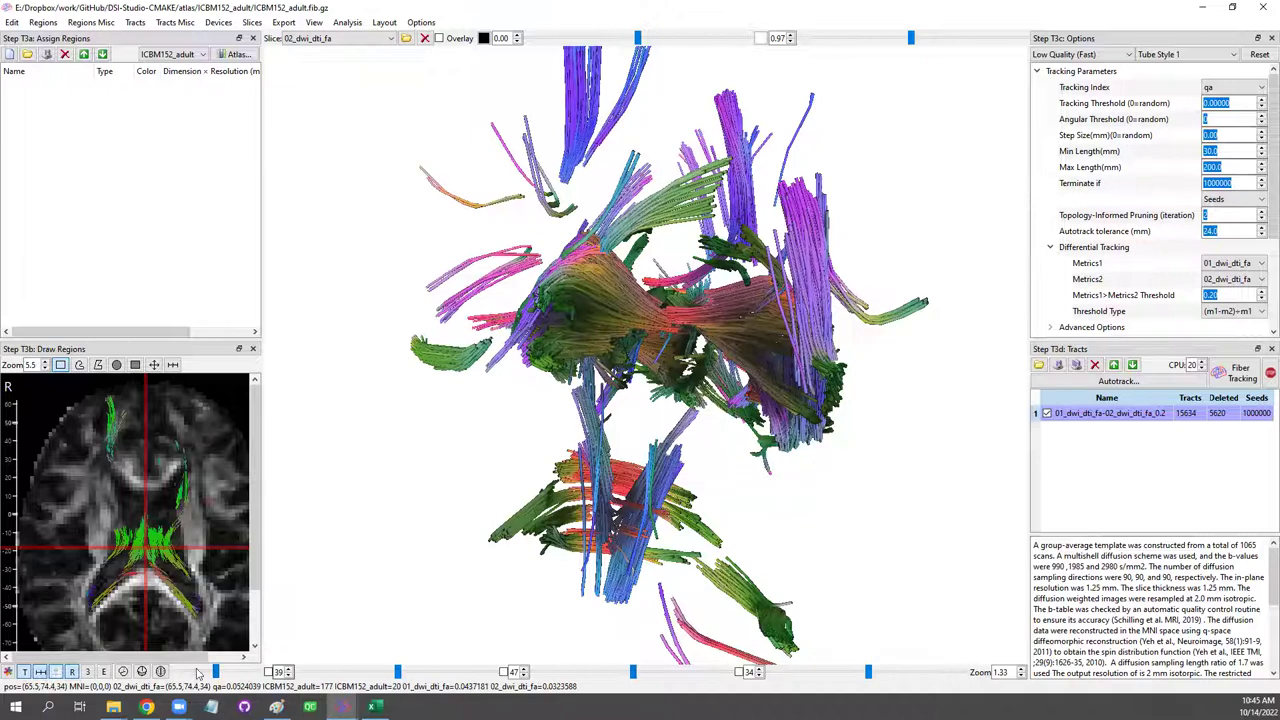
{"action": "mouse_move", "coordinate": [216, 671]}
{"action": "left_mouse_down"}
{"action": "mouse_move", "coordinate": [197, 675]}
{"action": "mouse_move", "coordinate": [244, 677]}
{"action": "mouse_move", "coordinate": [232, 676]}
{"action": "left_mouse_up"}
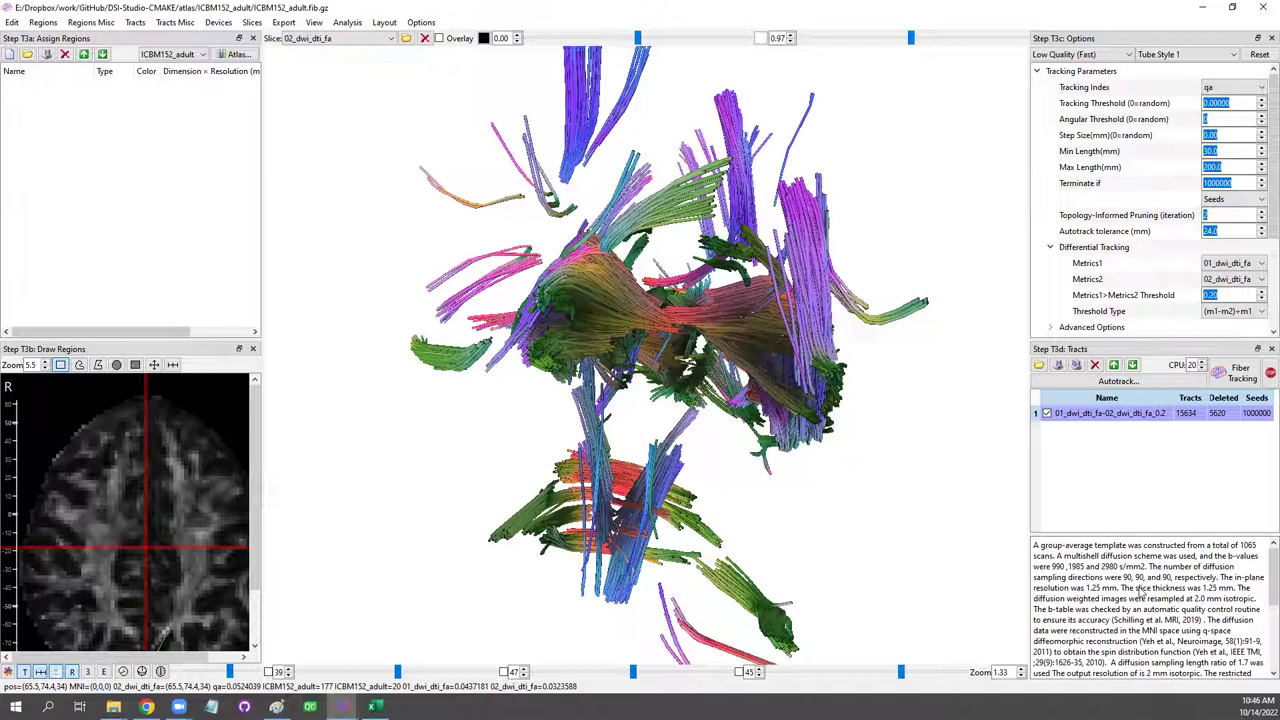
Isolate the descending tract bundles through the brainstem by selecting across them in a side view of the differential tracts.
{"action": "left_click_drag", "start_coordinate": [657, 426], "coordinate": [725, 437]}
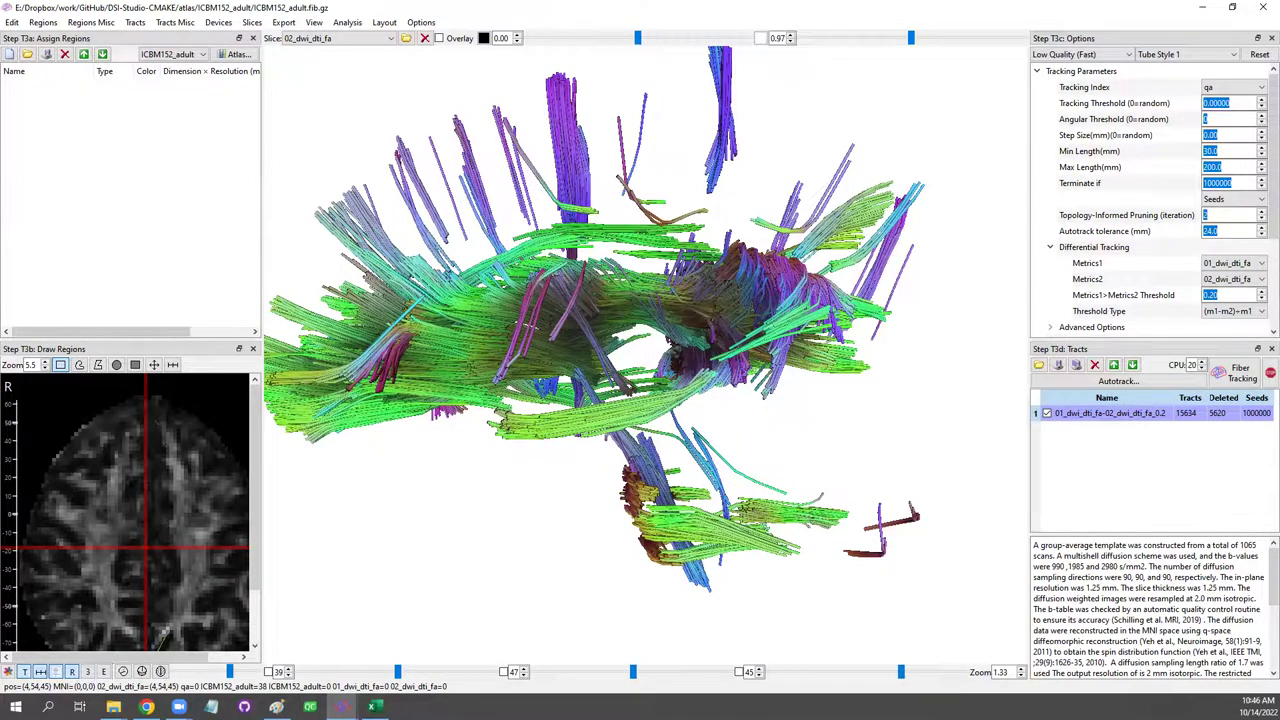
{"action": "left_click_drag", "start_coordinate": [560, 360], "coordinate": [720, 360]}
{"action": "left_click_drag", "start_coordinate": [600, 465], "coordinate": [409, 461]}
{"action": "left_click_drag", "start_coordinate": [863, 455], "coordinate": [822, 432]}
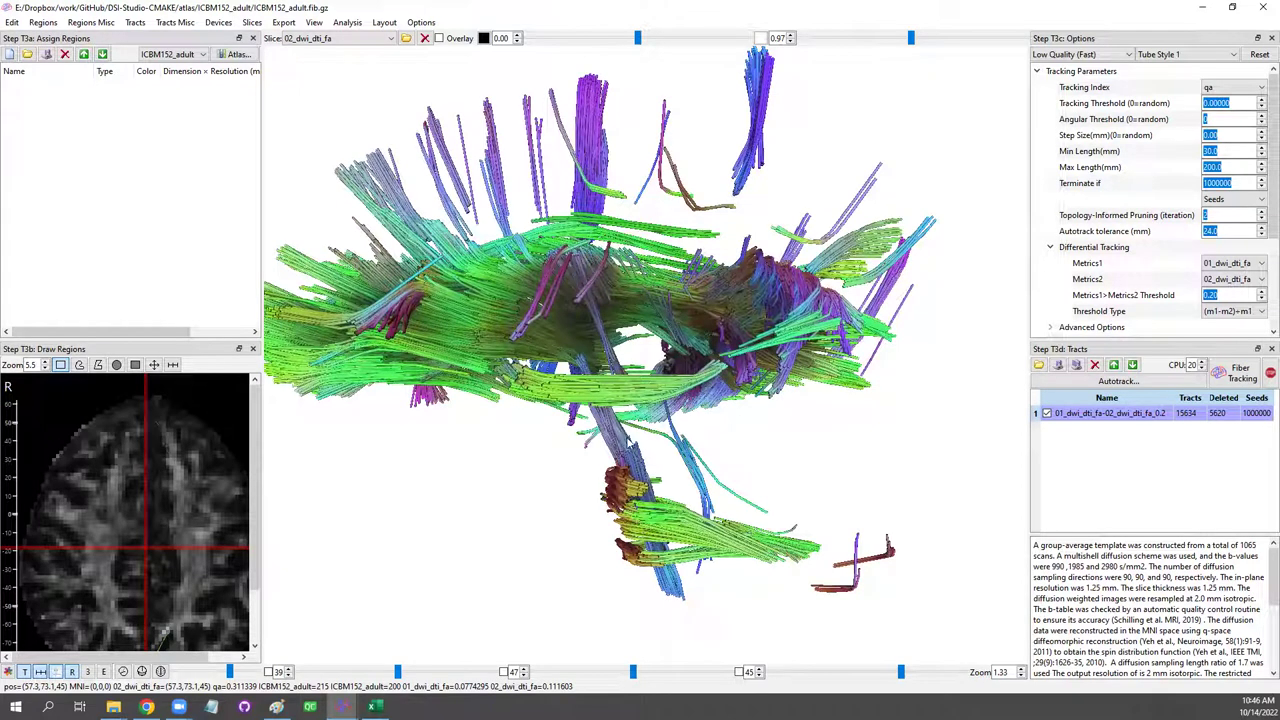
{"action": "left_click_drag", "start_coordinate": [600, 450], "coordinate": [641, 436], "text": "ctrl"}
{"action": "mouse_move", "coordinate": [706, 487]}
{"action": "left_mouse_down"}
{"action": "mouse_move", "coordinate": [610, 500]}
{"action": "mouse_move", "coordinate": [645, 490]}
{"action": "mouse_move", "coordinate": [705, 505]}
{"action": "left_mouse_up"}
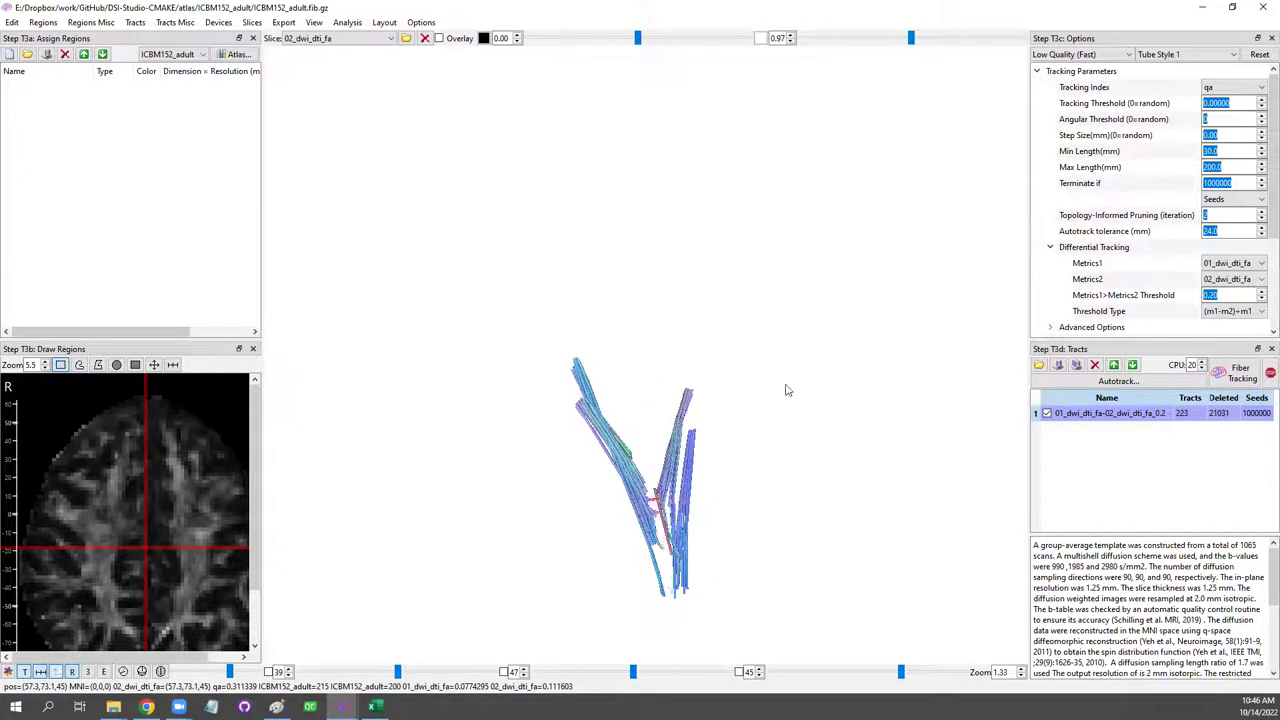
Run tract recognition on the isolated differential tracts, read the detailed list of recognized bundles and dismiss the result.
{"action": "left_click", "coordinate": [160, 23]}
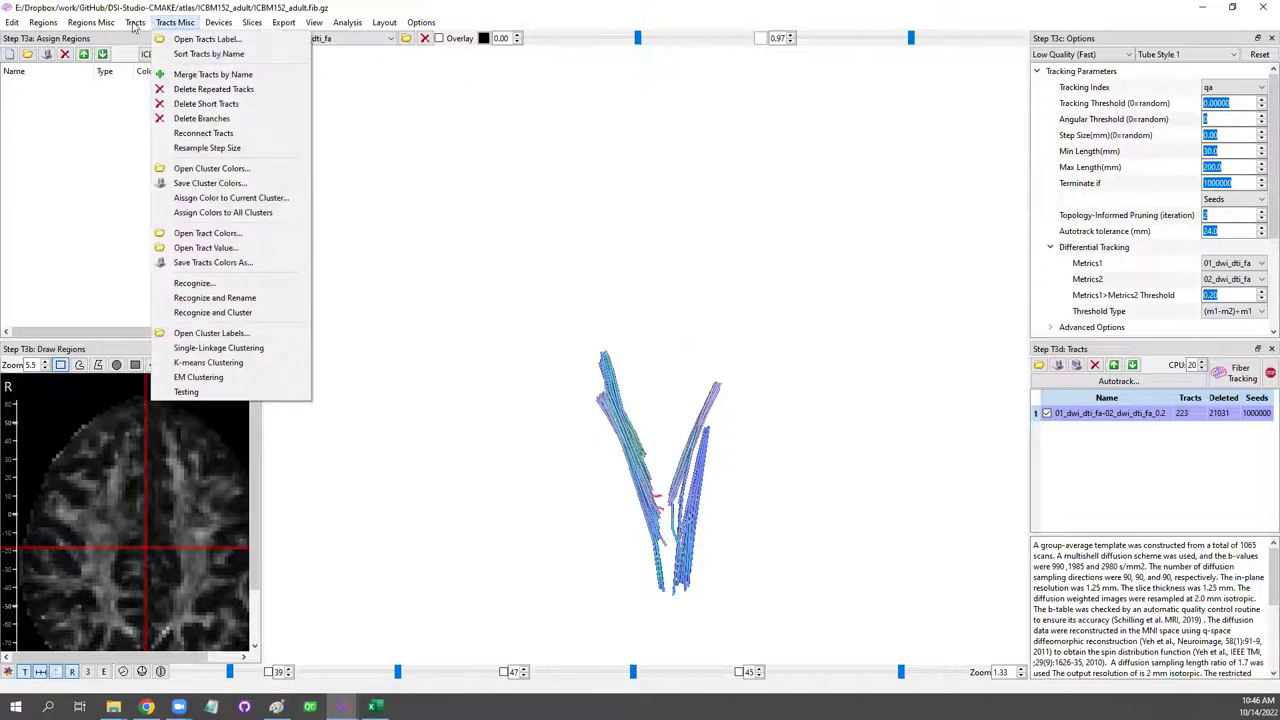
{"action": "mouse_move", "coordinate": [131, 27]}
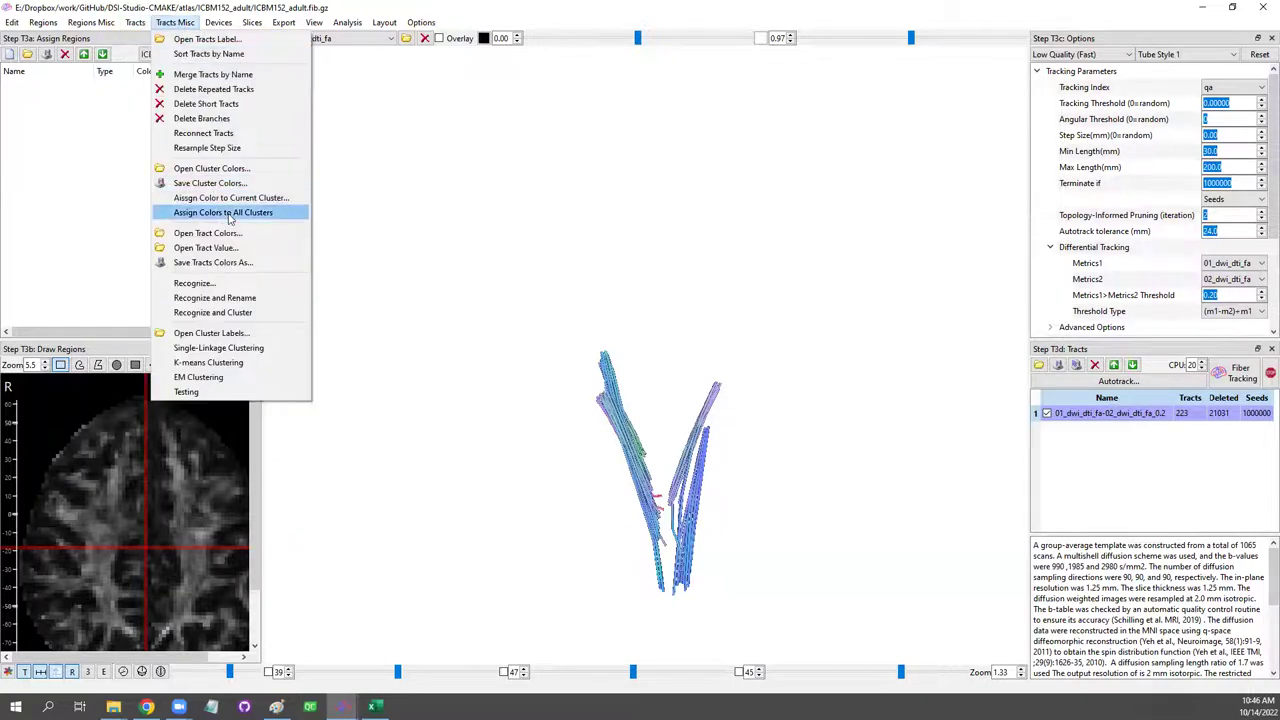
{"action": "left_click", "coordinate": [204, 284]}
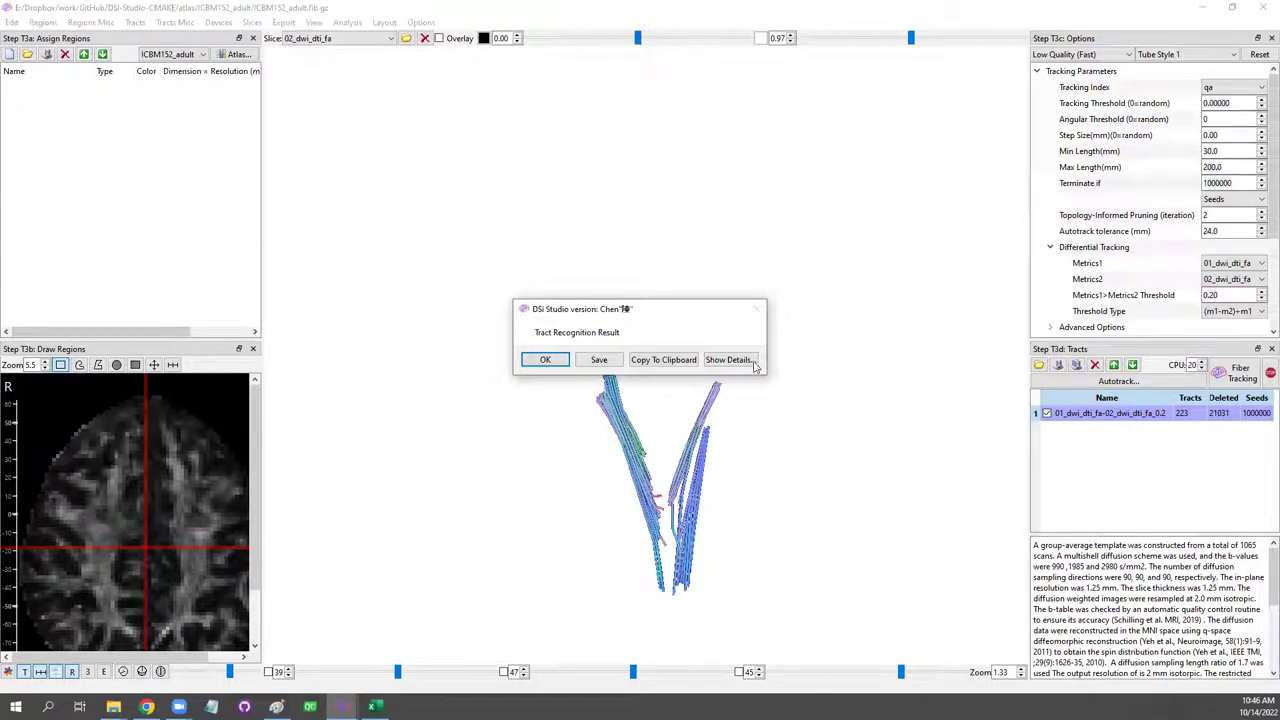
{"action": "left_click", "coordinate": [753, 362]}
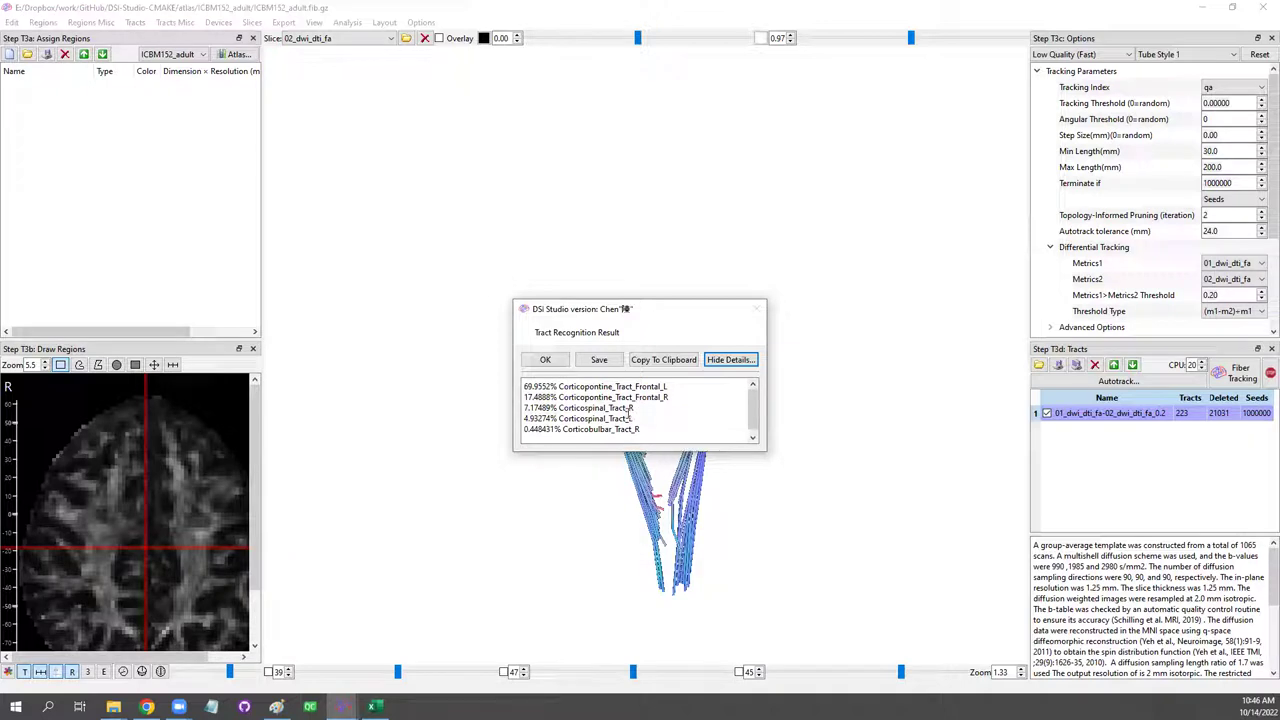
{"action": "left_click", "coordinate": [546, 361]}
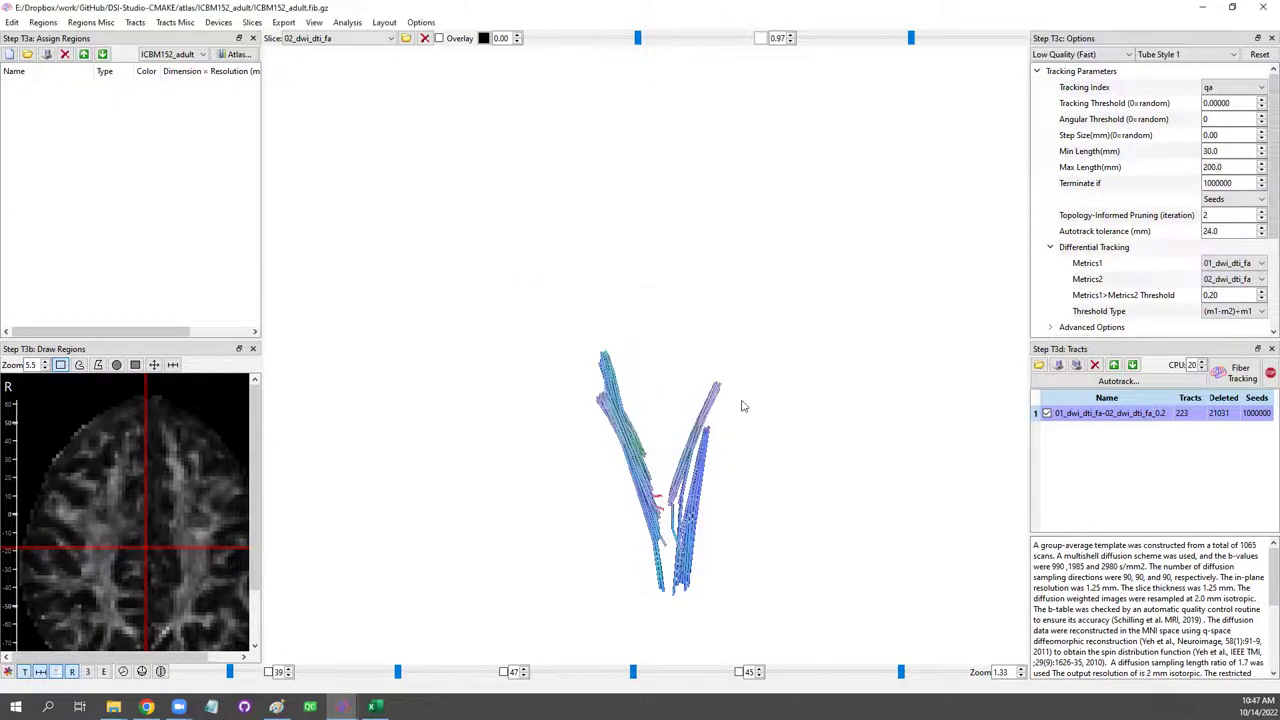
Close the tracking window without saving the tractography and switch to the Differential Tractography practicum page in Chrome.
{"action": "left_click", "coordinate": [1262, 8]}
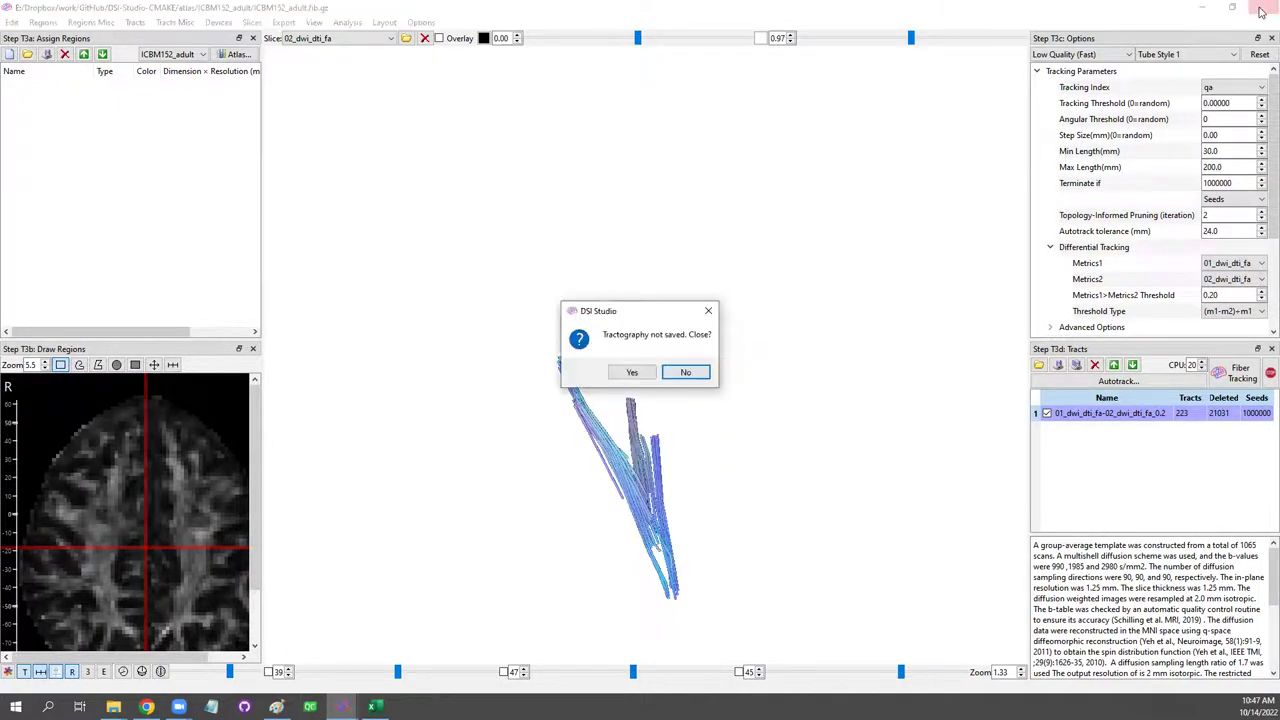
{"action": "left_click", "coordinate": [632, 373]}
{"action": "left_click", "coordinate": [139, 559]}
Review the dsi_studio command lines for the Type 1 native-space and Type 2 template-space longitudinal comparisons.
{"action": "scroll", "coordinate": [290, 128], "scroll_direction": "up", "scroll_amount": 2}
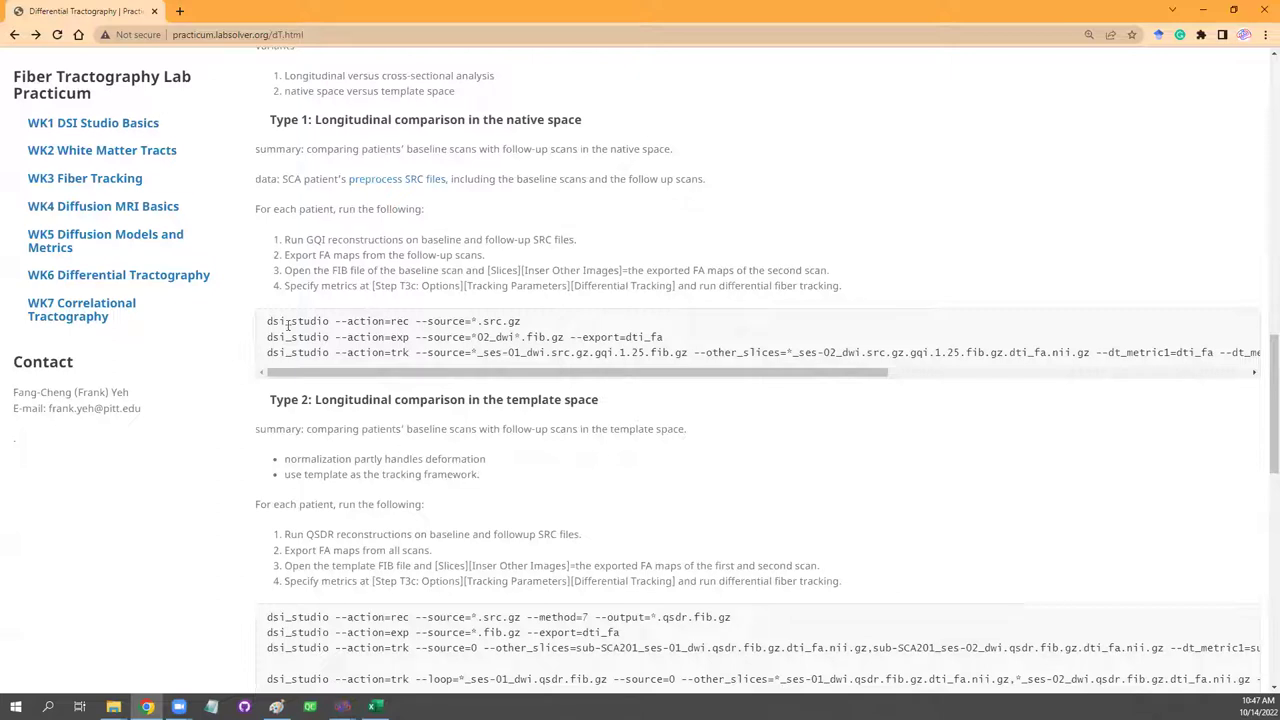
{"action": "left_click_drag", "start_coordinate": [267, 321], "coordinate": [800, 362]}
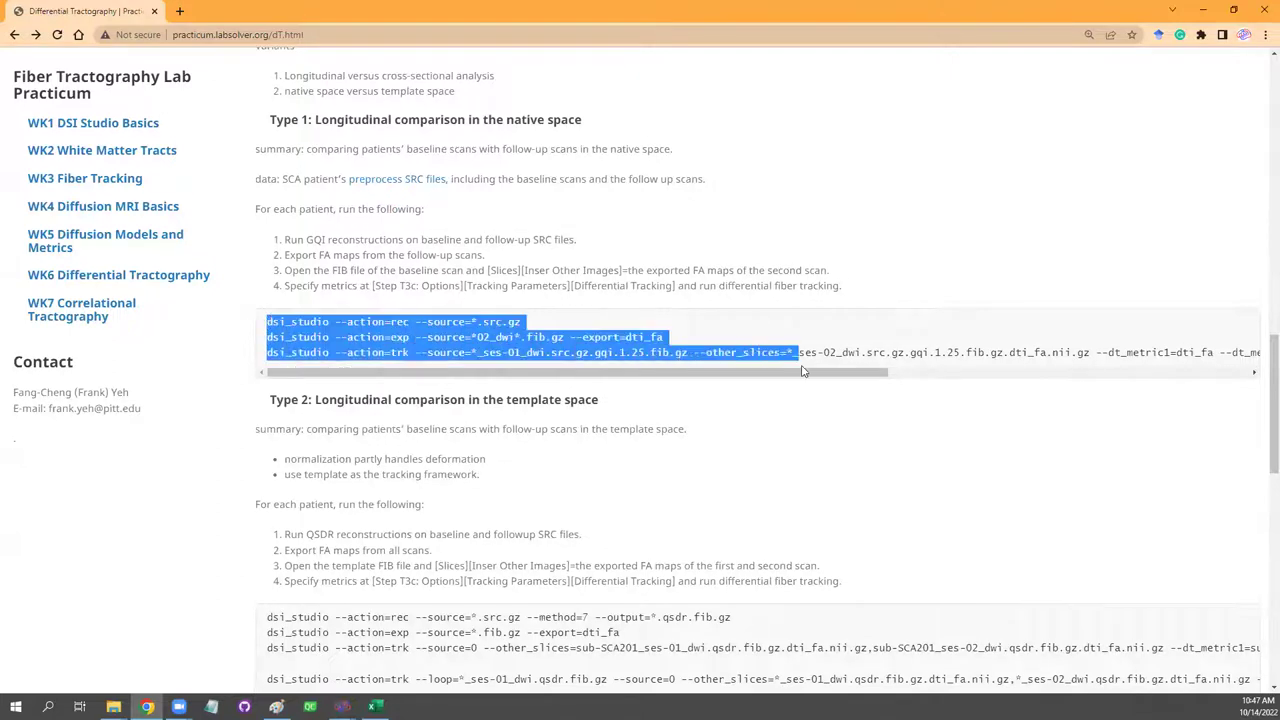
{"action": "left_click", "coordinate": [456, 321]}
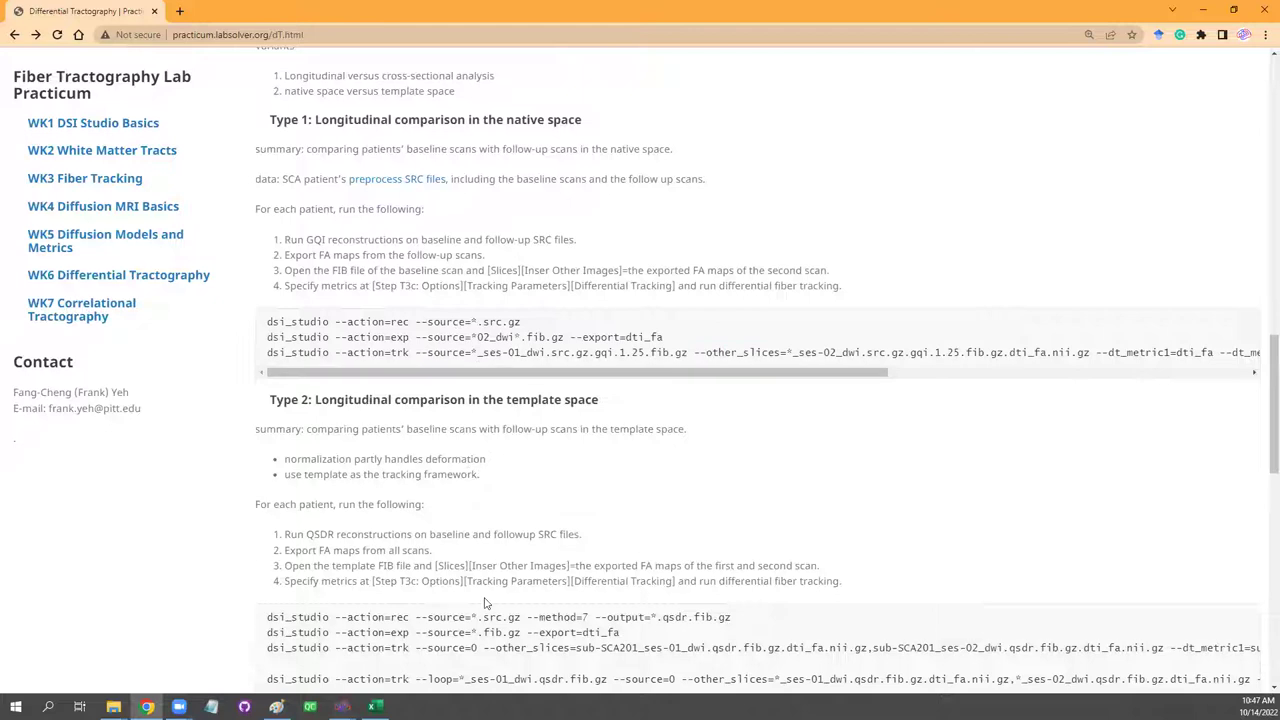
{"action": "scroll", "coordinate": [295, 428], "scroll_direction": "down", "scroll_amount": 3}
{"action": "left_click_drag", "start_coordinate": [270, 417], "coordinate": [1262, 480]}
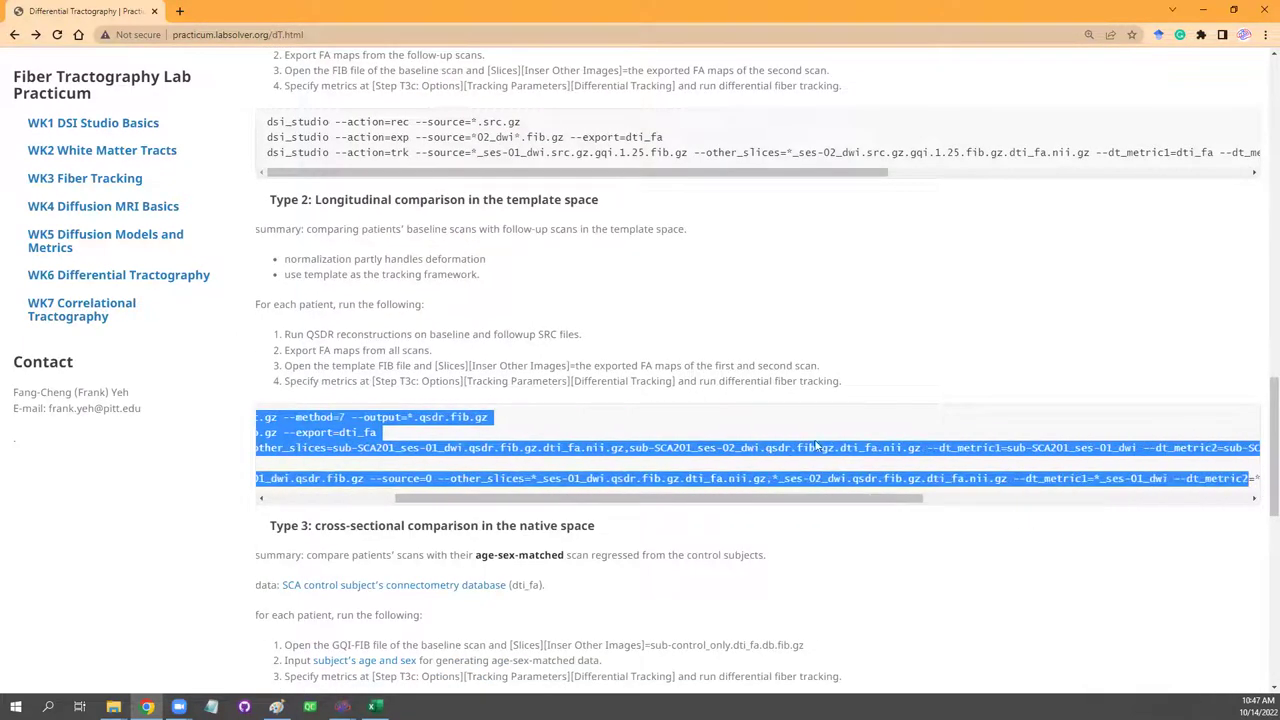
{"action": "left_click_drag", "start_coordinate": [770, 497], "coordinate": [641, 500]}
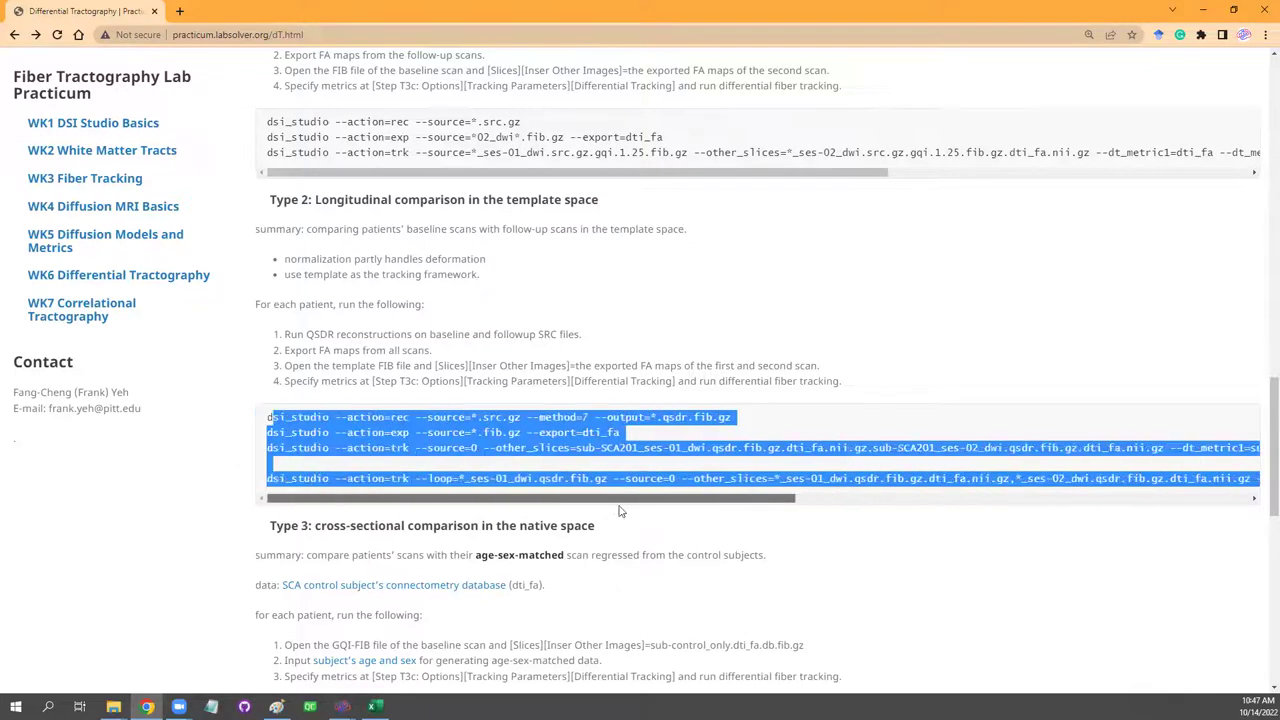
{"action": "left_click", "coordinate": [567, 447]}
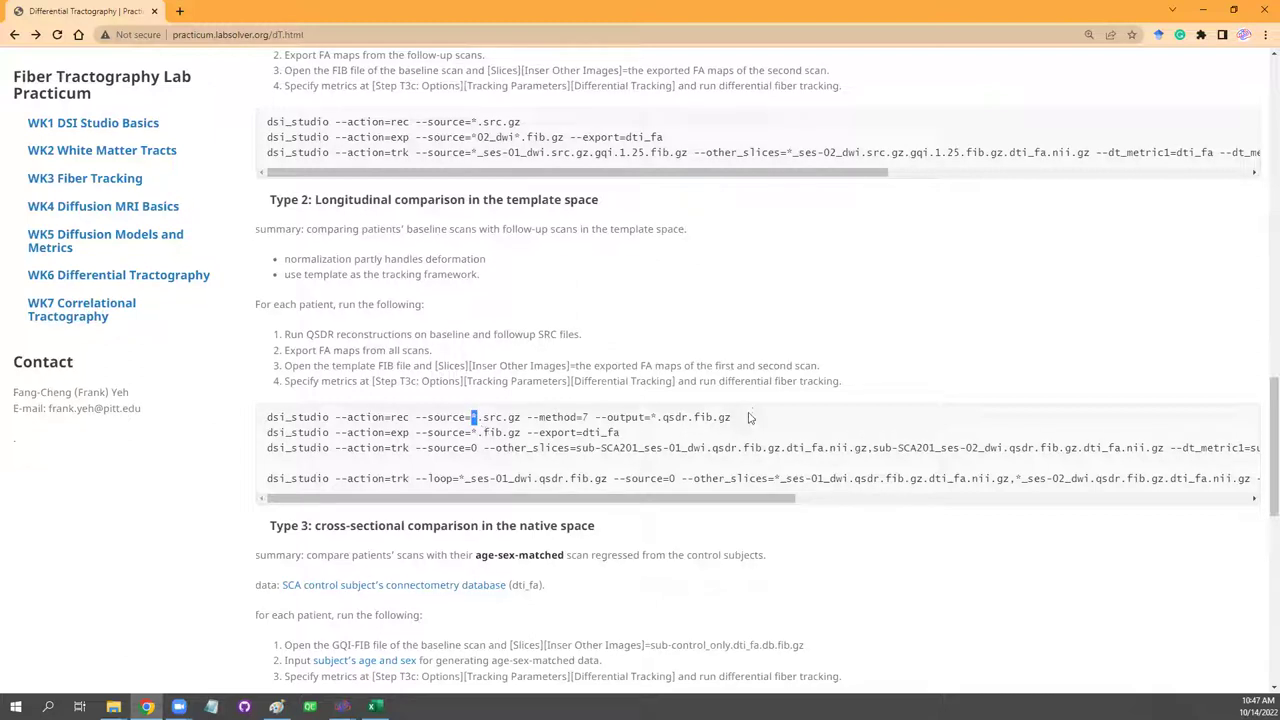
{"action": "left_click_drag", "start_coordinate": [741, 421], "coordinate": [266, 424]}
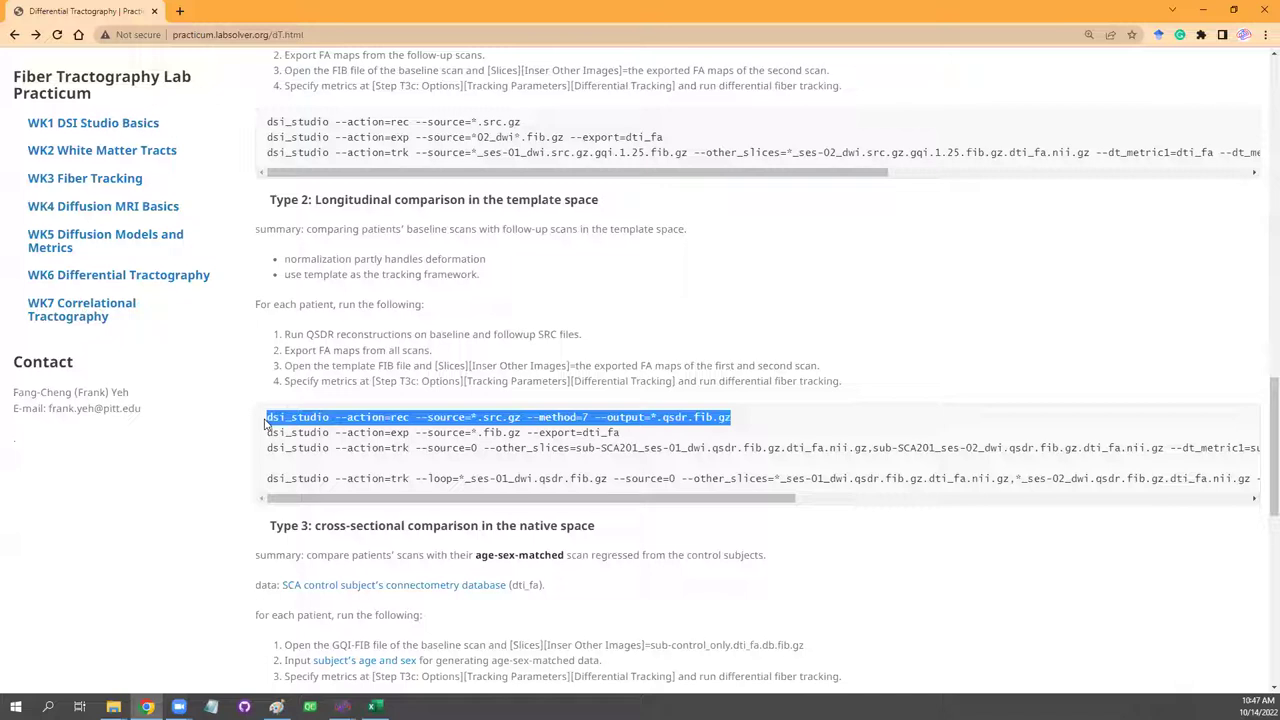
{"action": "left_click", "coordinate": [456, 479]}
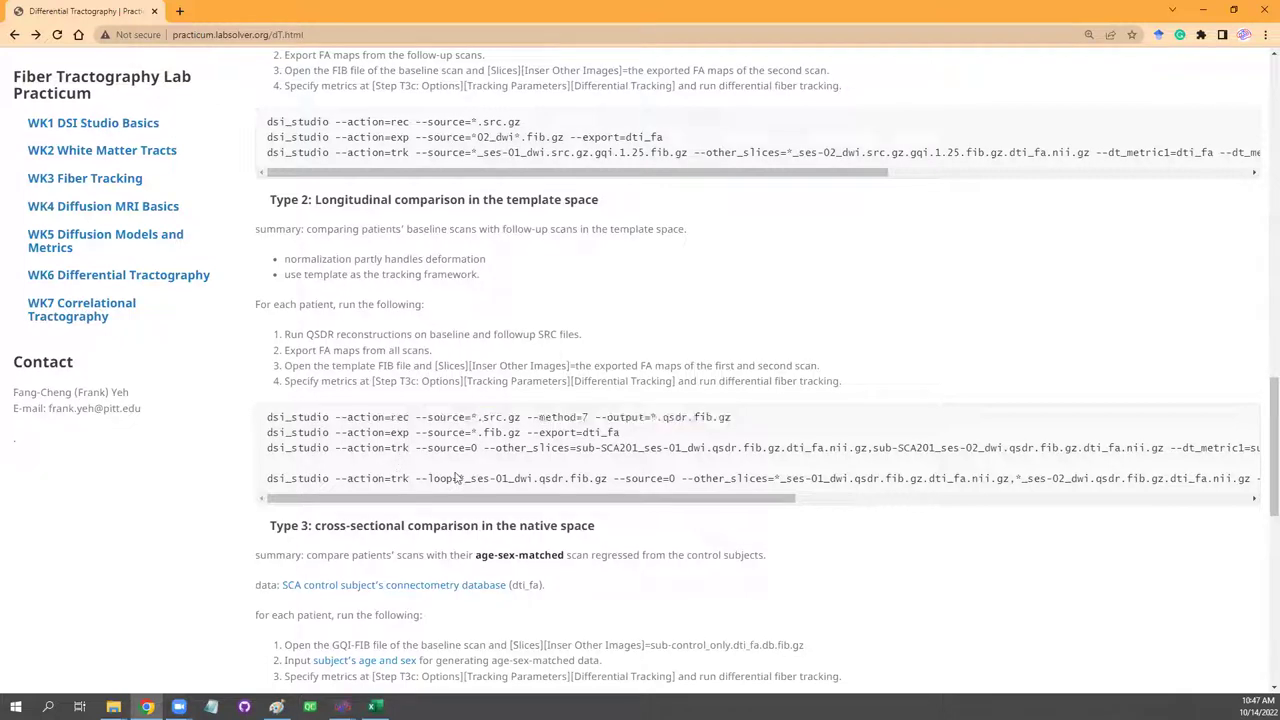
Examine the wildcards in the Type 2 looped tracking command, covering its --loop, --other_slices and --dt_metric arguments.
{"action": "left_click_drag", "start_coordinate": [460, 495], "coordinate": [421, 519]}
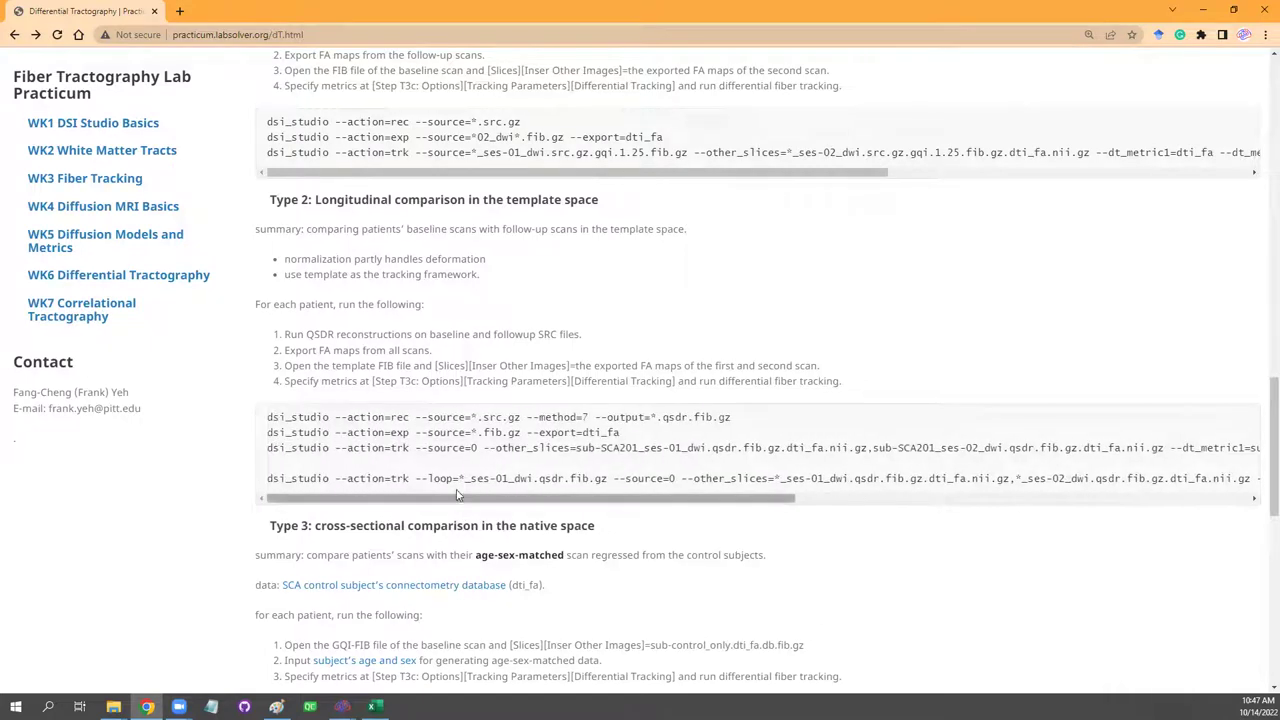
{"action": "left_click", "coordinate": [776, 479]}
{"action": "scroll", "coordinate": [845, 506], "scroll_direction": "right", "scroll_amount": 1}
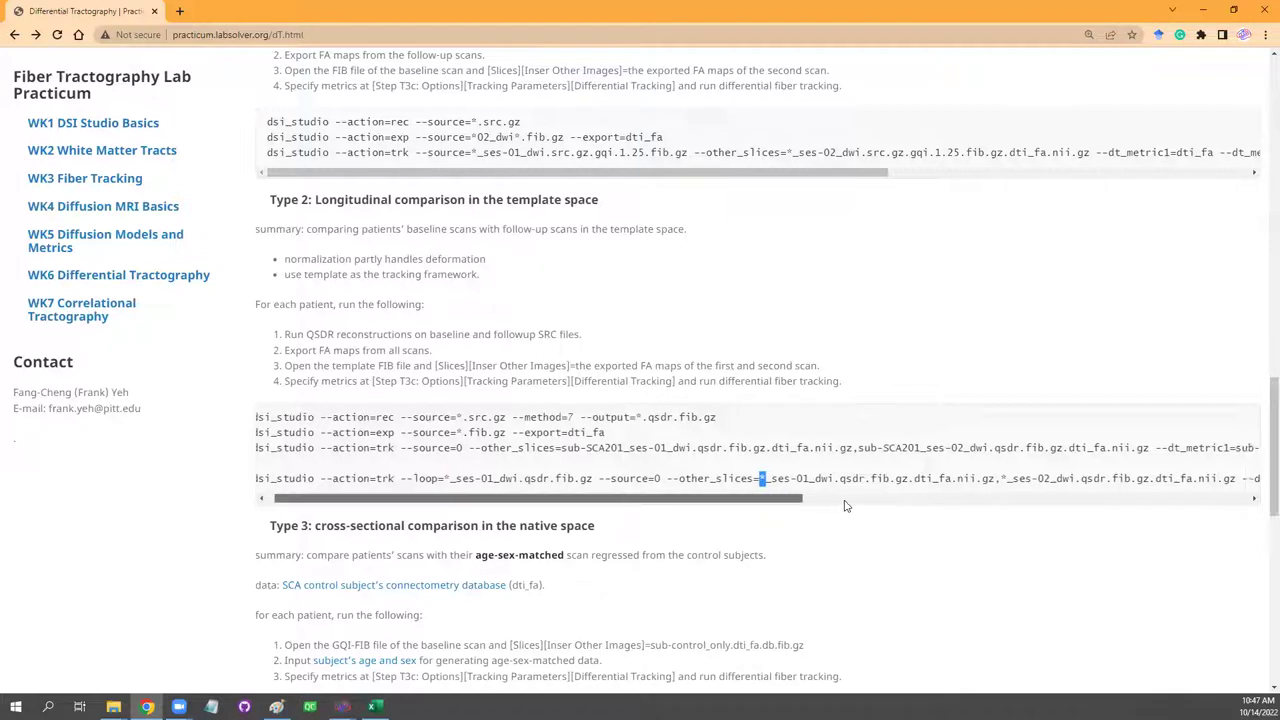
{"action": "scroll", "coordinate": [845, 506], "scroll_direction": "right", "scroll_amount": 2}
{"action": "left_click", "coordinate": [801, 478]}
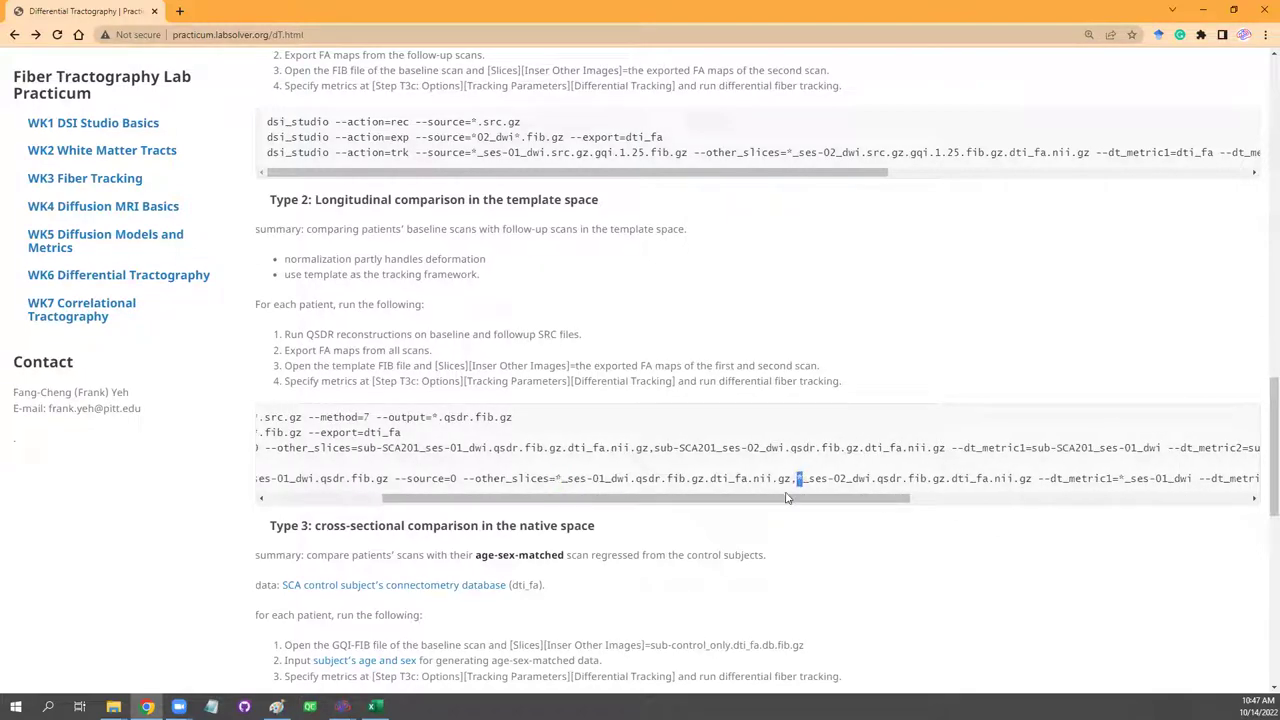
{"action": "left_click_drag", "start_coordinate": [786, 497], "coordinate": [600, 497]}
{"action": "double_click", "coordinate": [461, 478]}
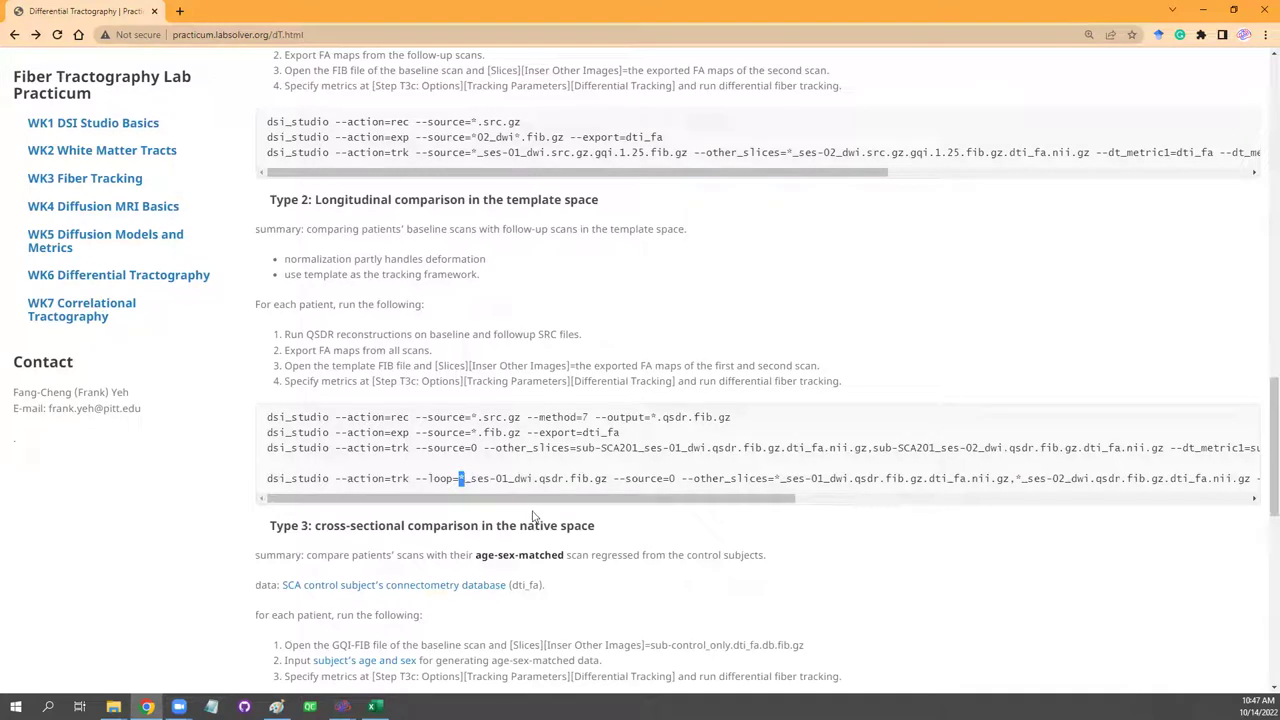
{"action": "double_click", "coordinate": [775, 478]}
{"action": "double_click", "coordinate": [1019, 478]}
{"action": "scroll", "coordinate": [782, 508], "scroll_direction": "right", "scroll_amount": 5, "text": "shift"}
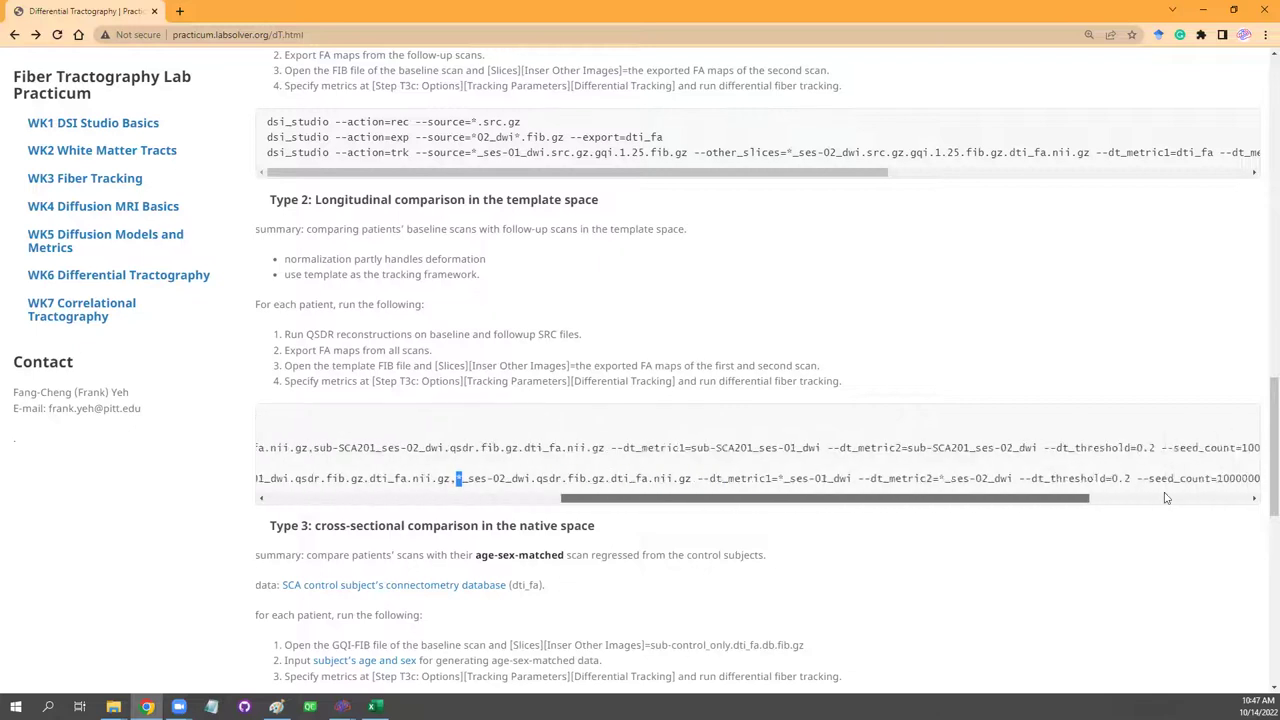
{"action": "scroll", "coordinate": [920, 500], "scroll_direction": "left", "scroll_amount": 5, "text": "shift"}
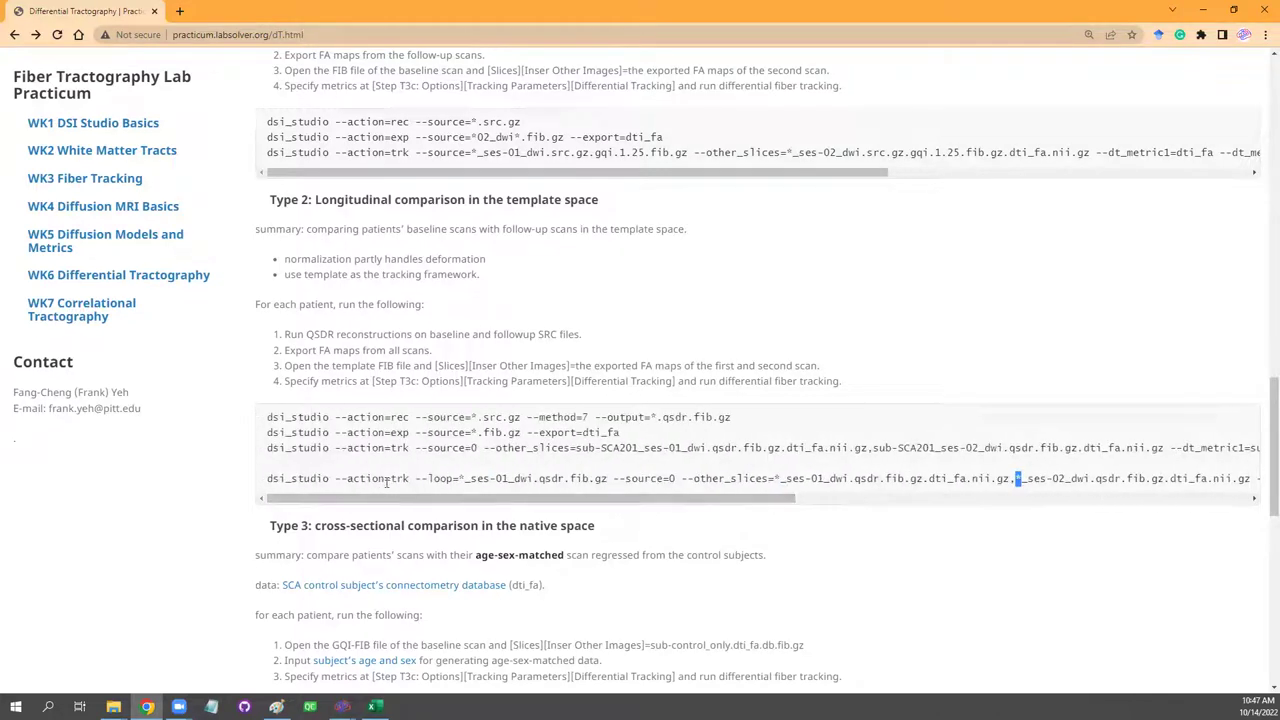
{"action": "scroll", "coordinate": [723, 514], "scroll_direction": "down", "scroll_amount": 1}
{"action": "scroll", "coordinate": [643, 491], "scroll_direction": "up", "scroll_amount": 4}
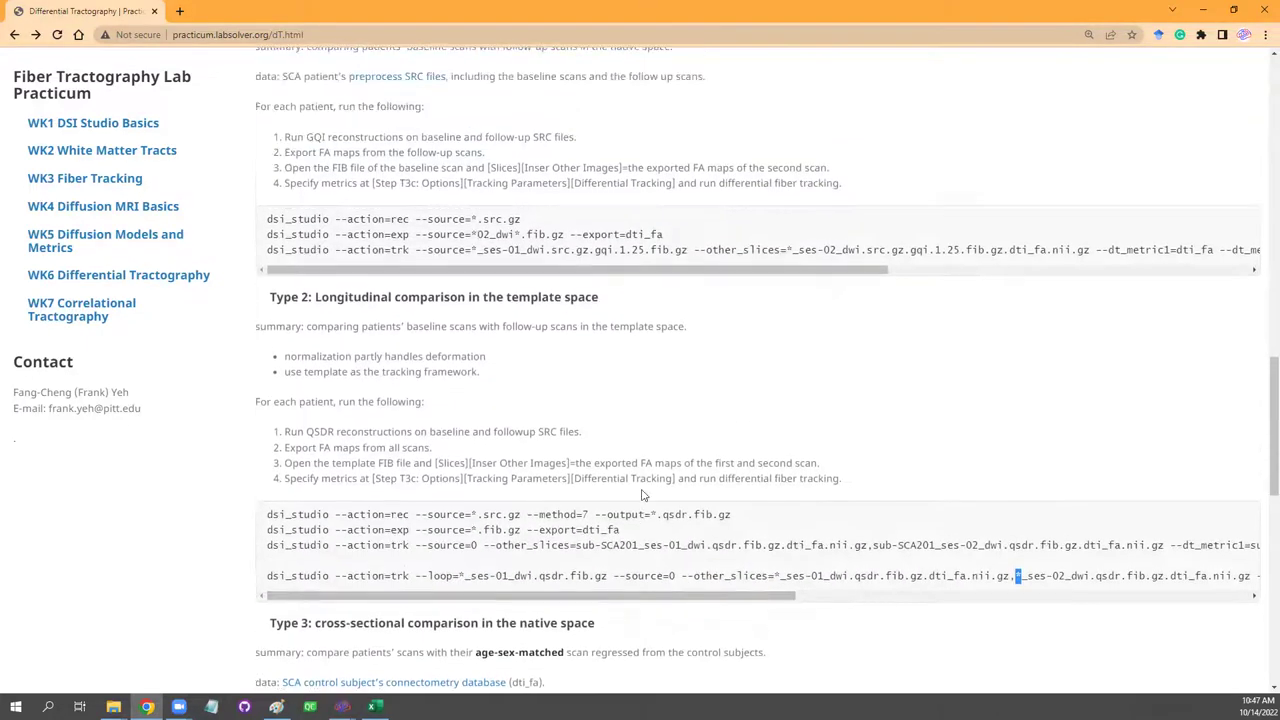
{"action": "scroll", "coordinate": [608, 514], "scroll_direction": "down", "scroll_amount": 1}
{"action": "scroll", "coordinate": [608, 508], "scroll_direction": "down", "scroll_amount": 5}
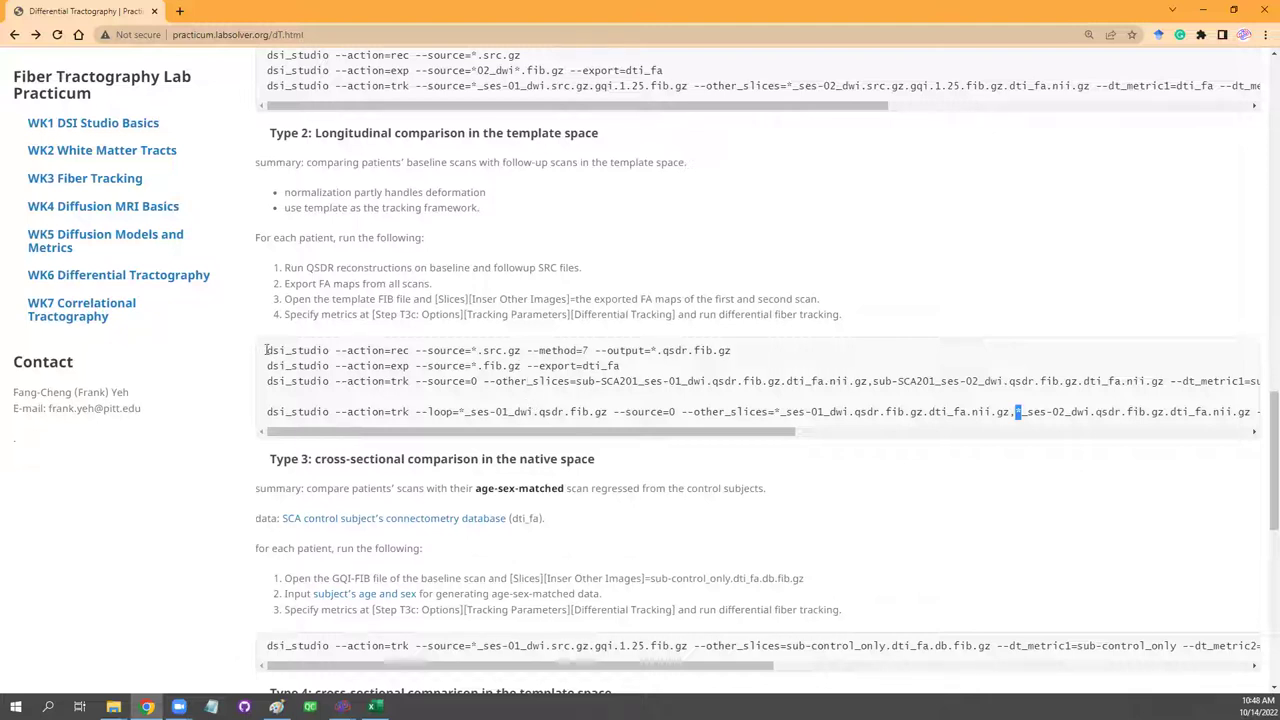
Close the surplus DSI Studio windows that are still open.
{"action": "mouse_move", "coordinate": [342, 706]}
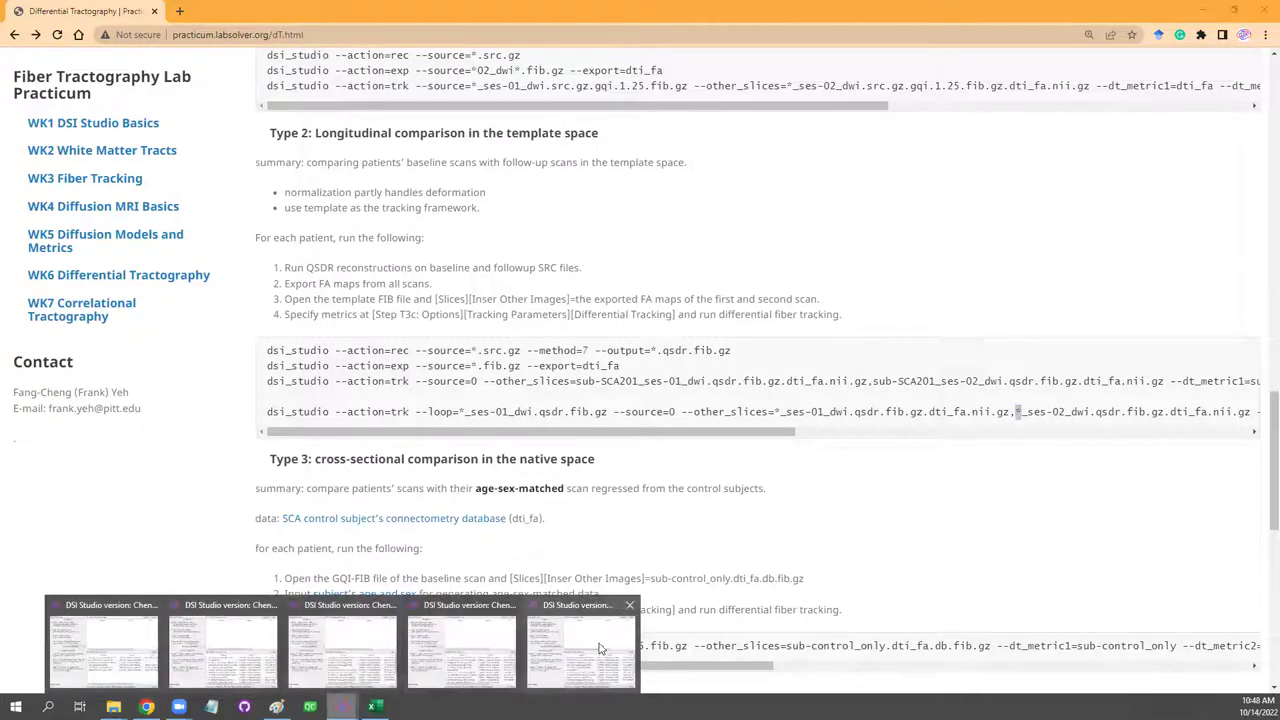
{"action": "left_click", "coordinate": [569, 606]}
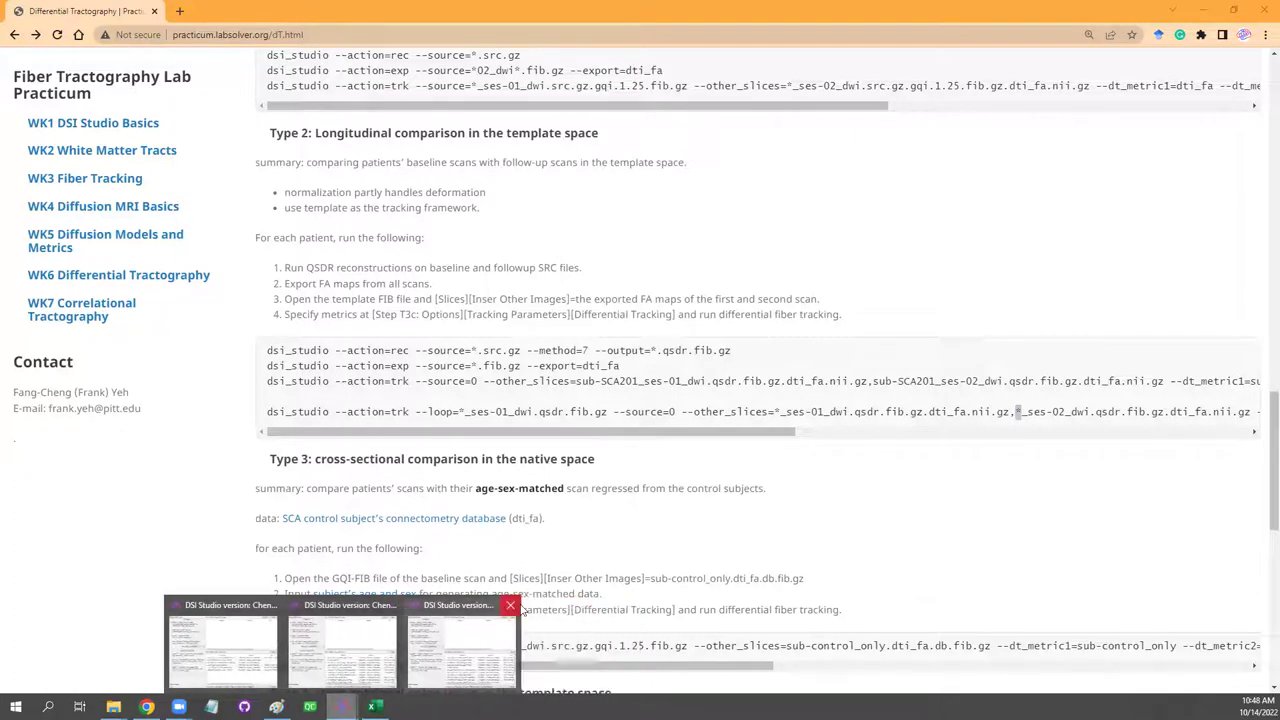
{"action": "left_click", "coordinate": [513, 606]}
{"action": "left_click", "coordinate": [447, 612]}
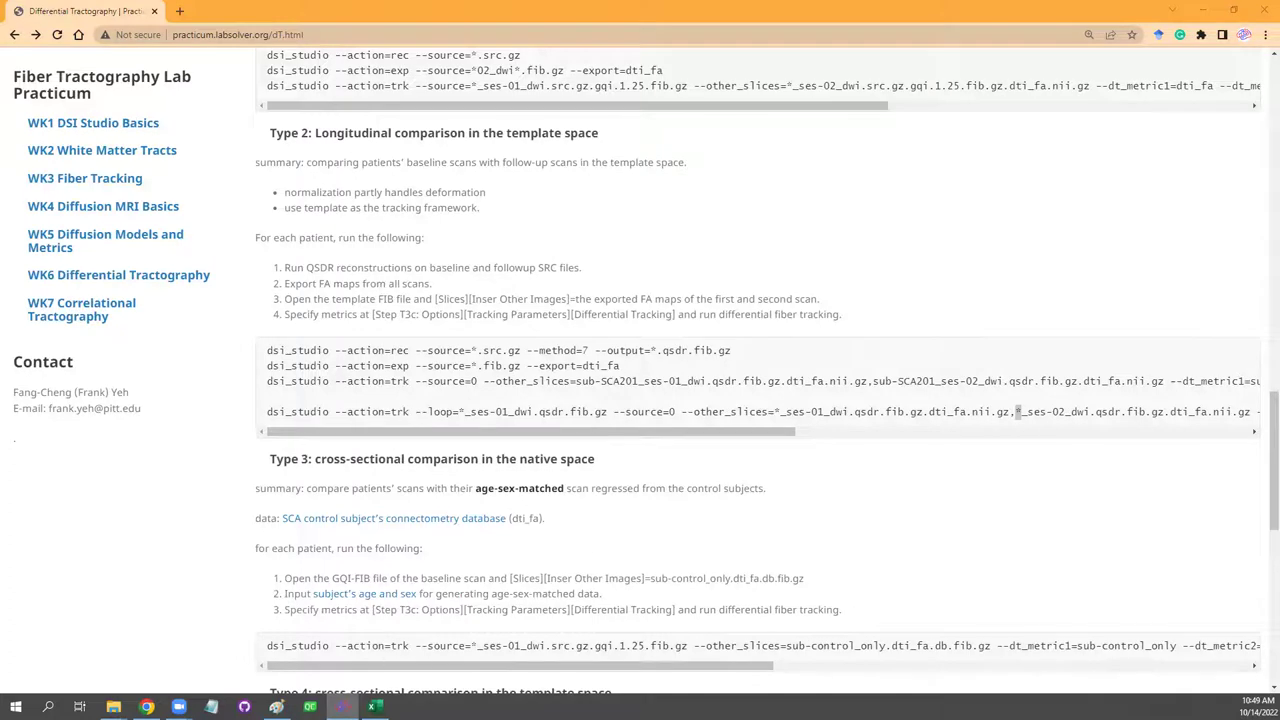
Open the DSI Studio console and set its working directory to the controls folder inside New folder.
{"action": "left_click", "coordinate": [342, 706]}
{"action": "left_click", "coordinate": [998, 135]}
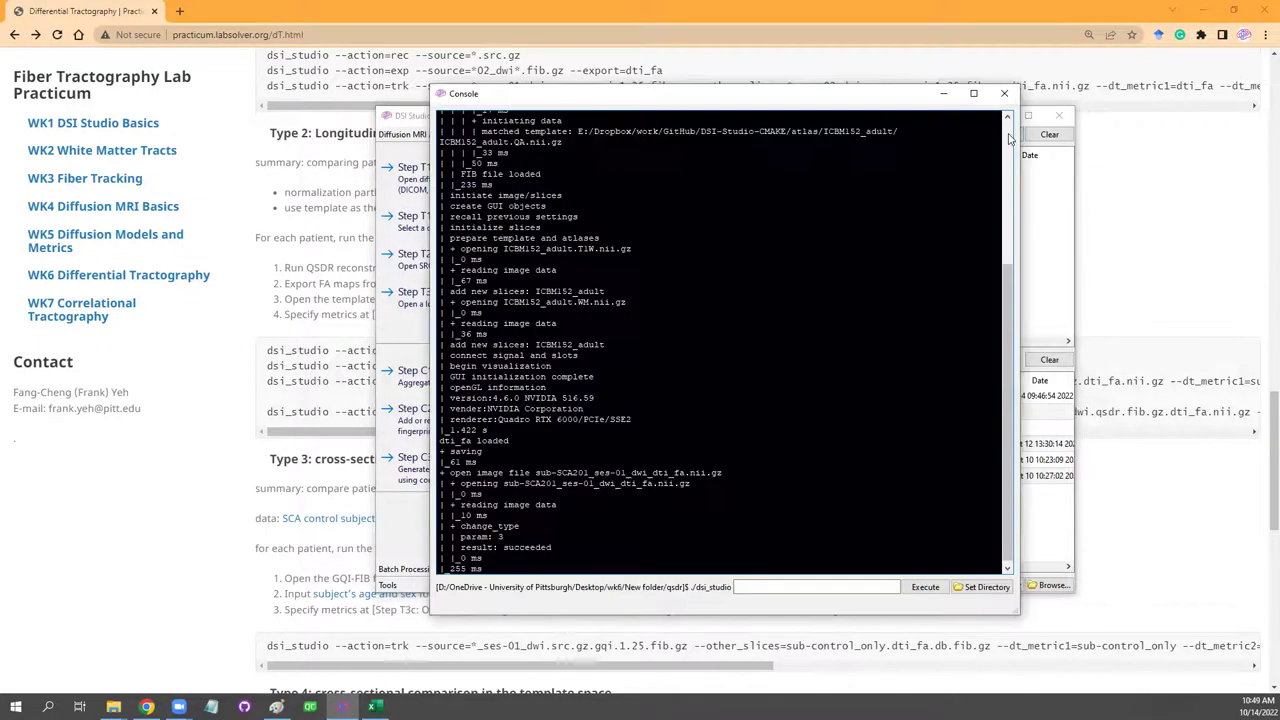
{"action": "left_click", "coordinate": [988, 587]}
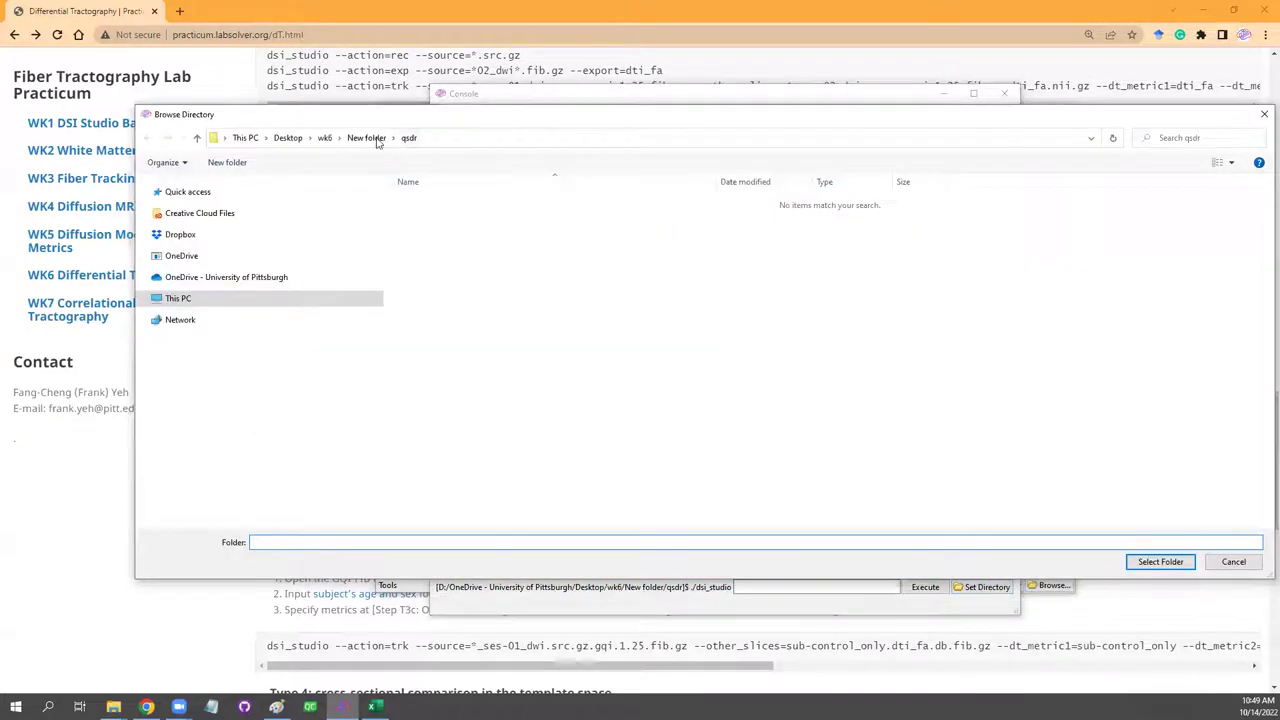
{"action": "left_click", "coordinate": [366, 137]}
{"action": "double_click", "coordinate": [420, 201]}
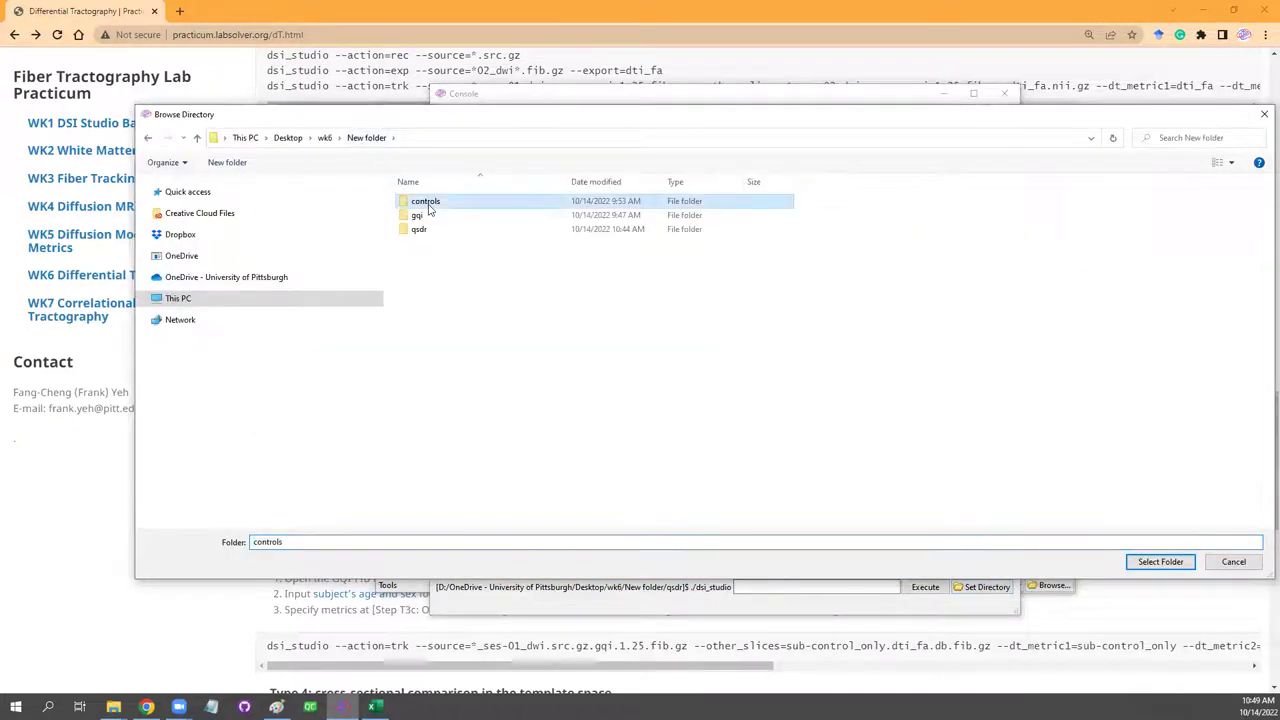
{"action": "left_click", "coordinate": [1152, 561]}
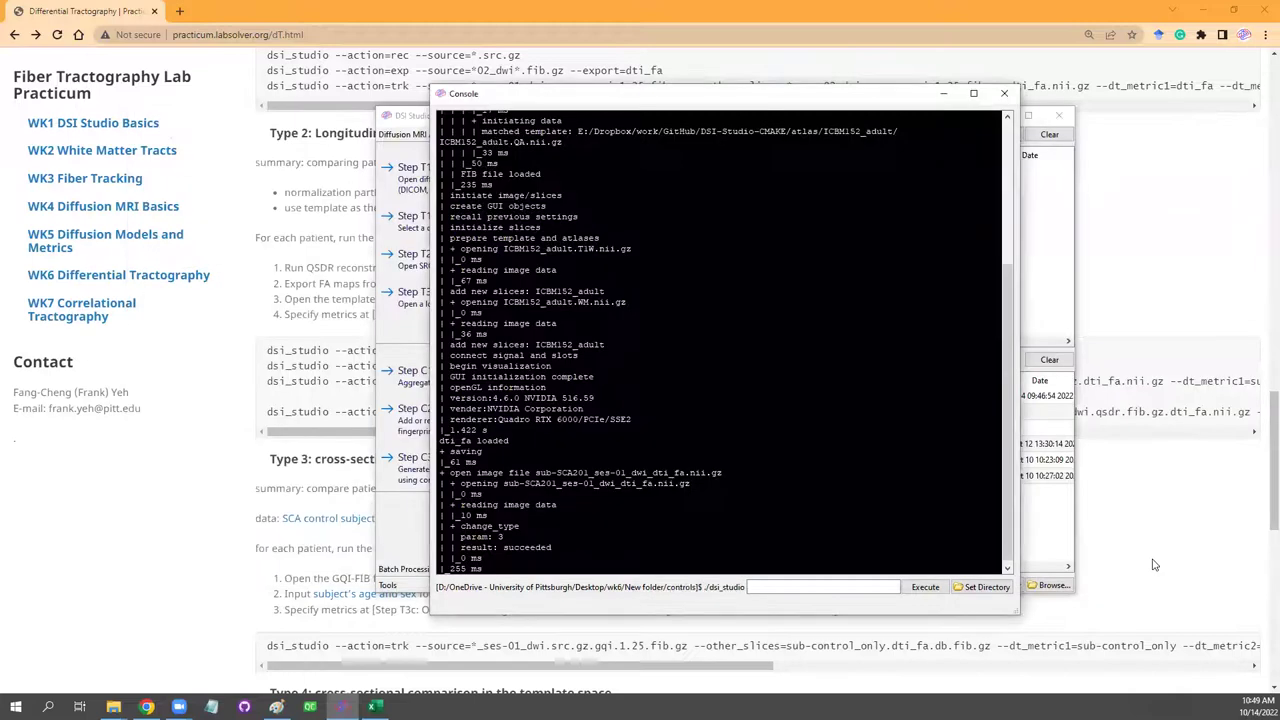
Copy the practicum's "dsi_studio --action=rec --source=*.src.gz --method=7 --output=*.qsdr.fib.gz" command, execute it in the console, close the console and return to the page.
{"action": "left_click", "coordinate": [1148, 508]}
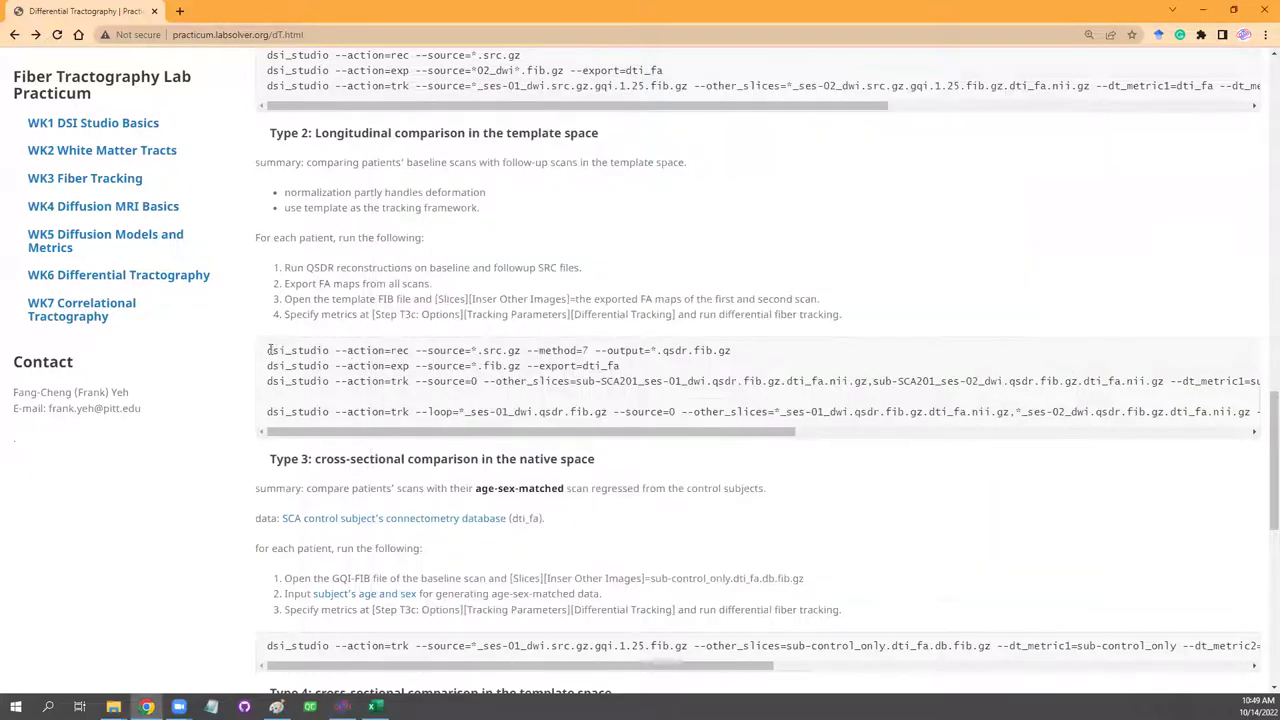
{"action": "left_click_drag", "start_coordinate": [266, 350], "coordinate": [735, 351]}
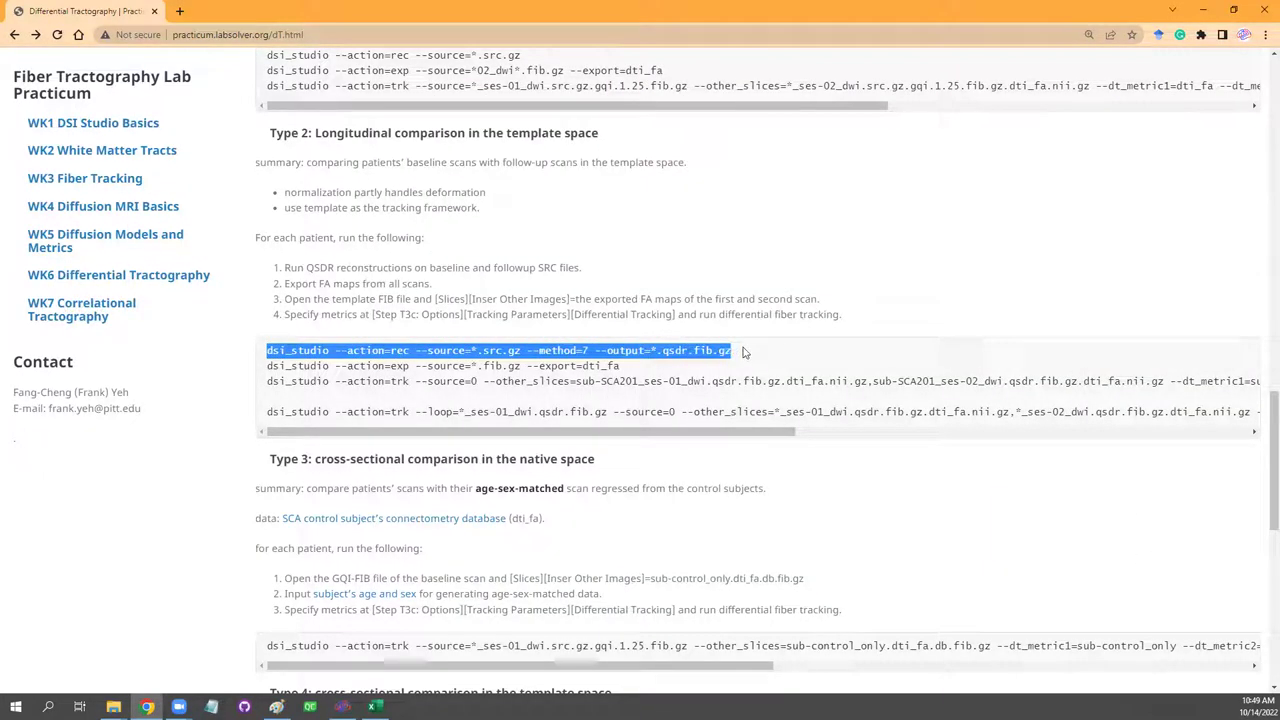
{"action": "key", "text": "ctrl+c"}
{"action": "key", "text": "alt+Tab"}
{"action": "left_click", "coordinate": [758, 587]}
{"action": "key", "text": "ctrl+v"}
{"action": "left_click", "coordinate": [923, 588]}
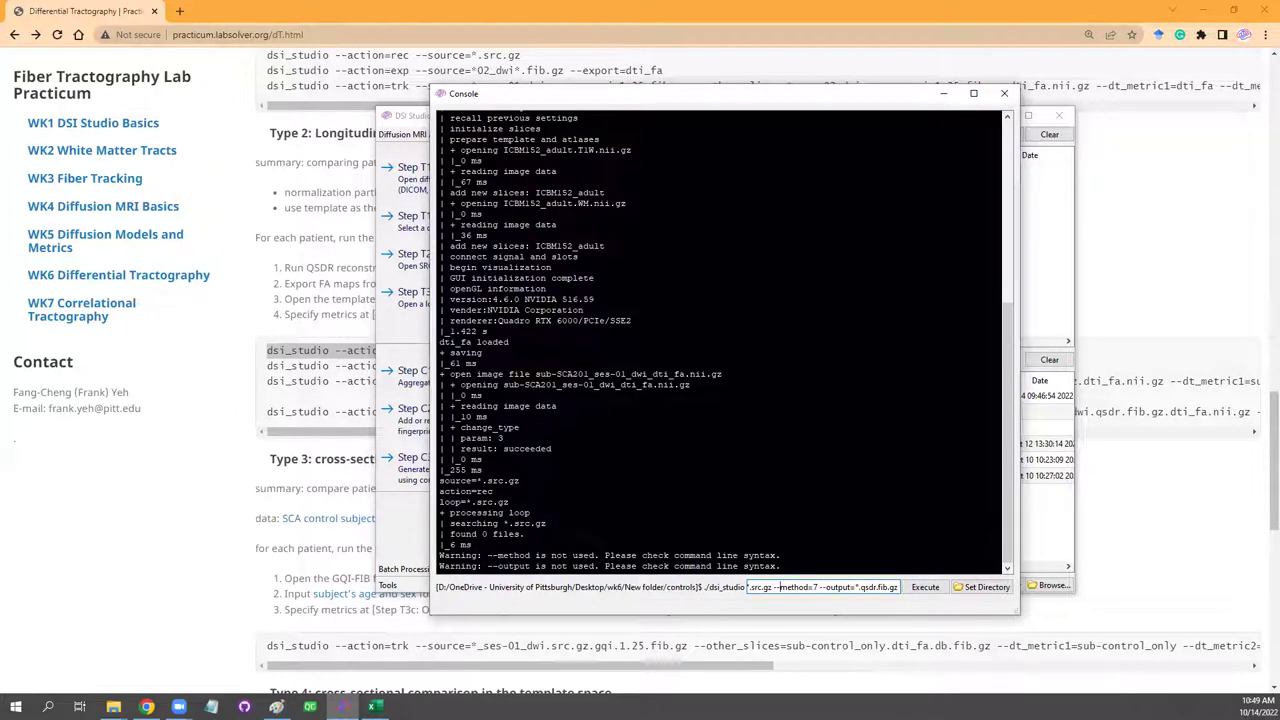
{"action": "left_click", "coordinate": [1004, 93]}
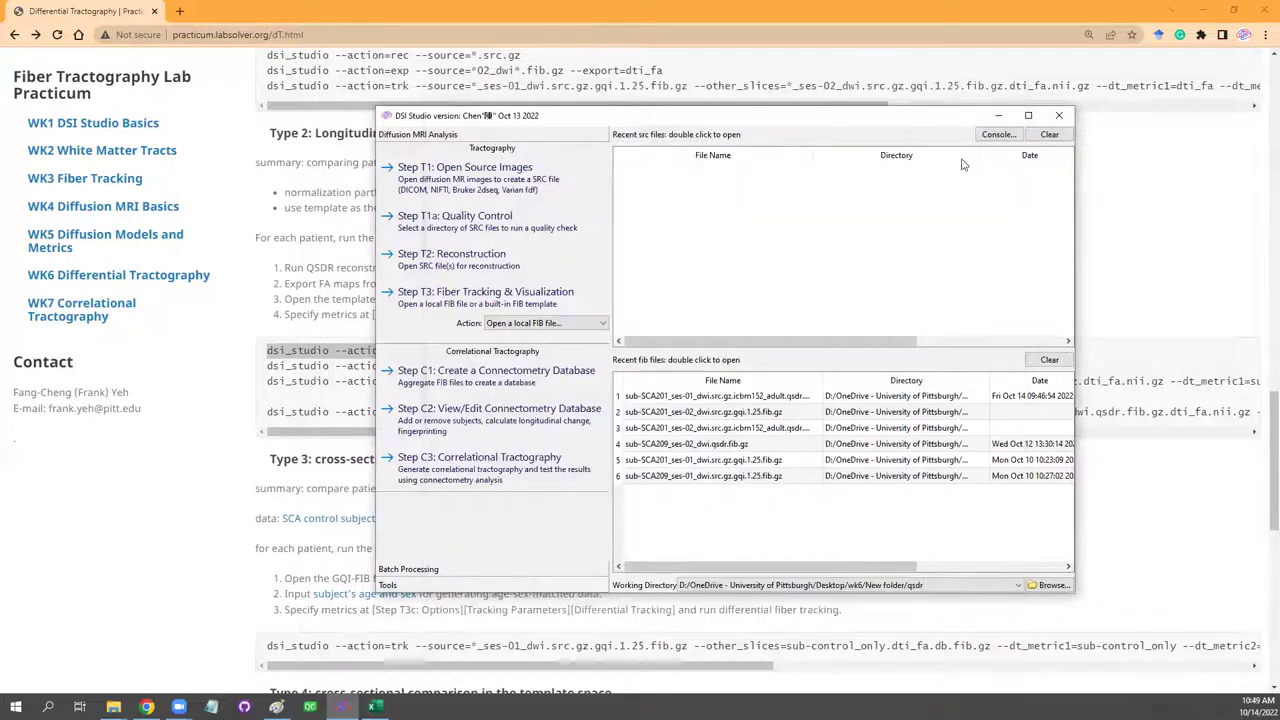
{"action": "left_click", "coordinate": [292, 381]}
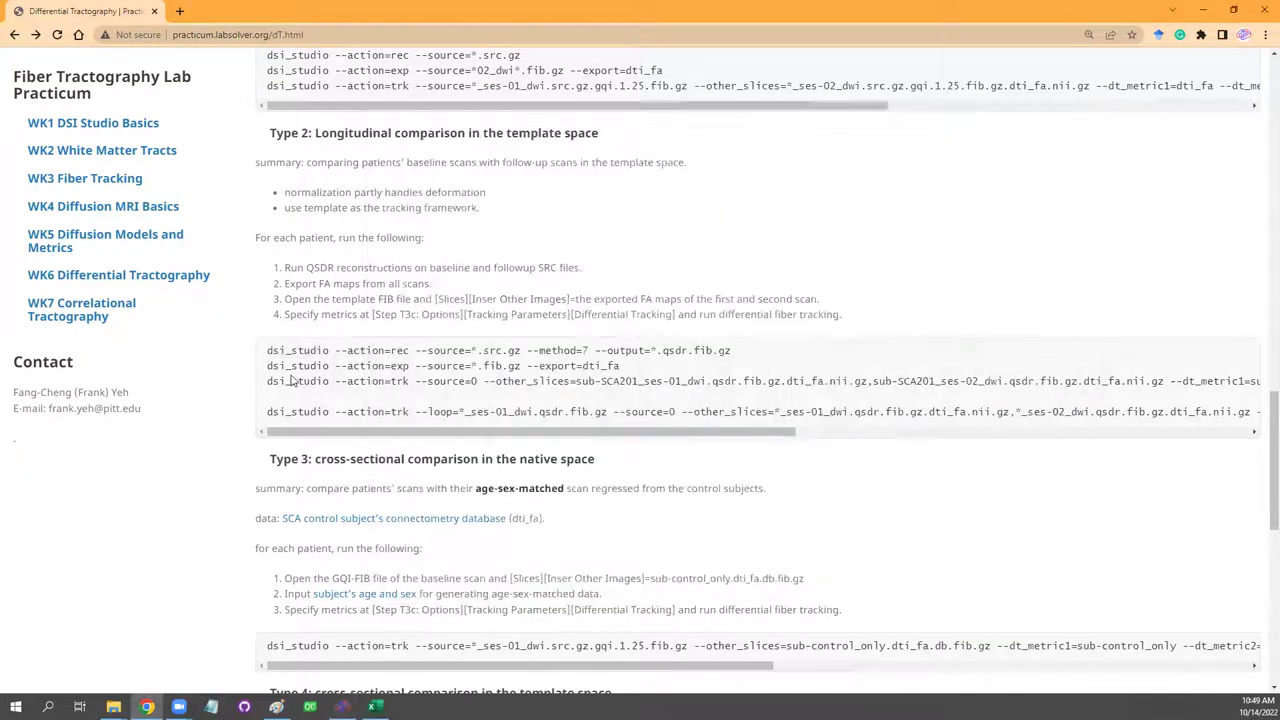
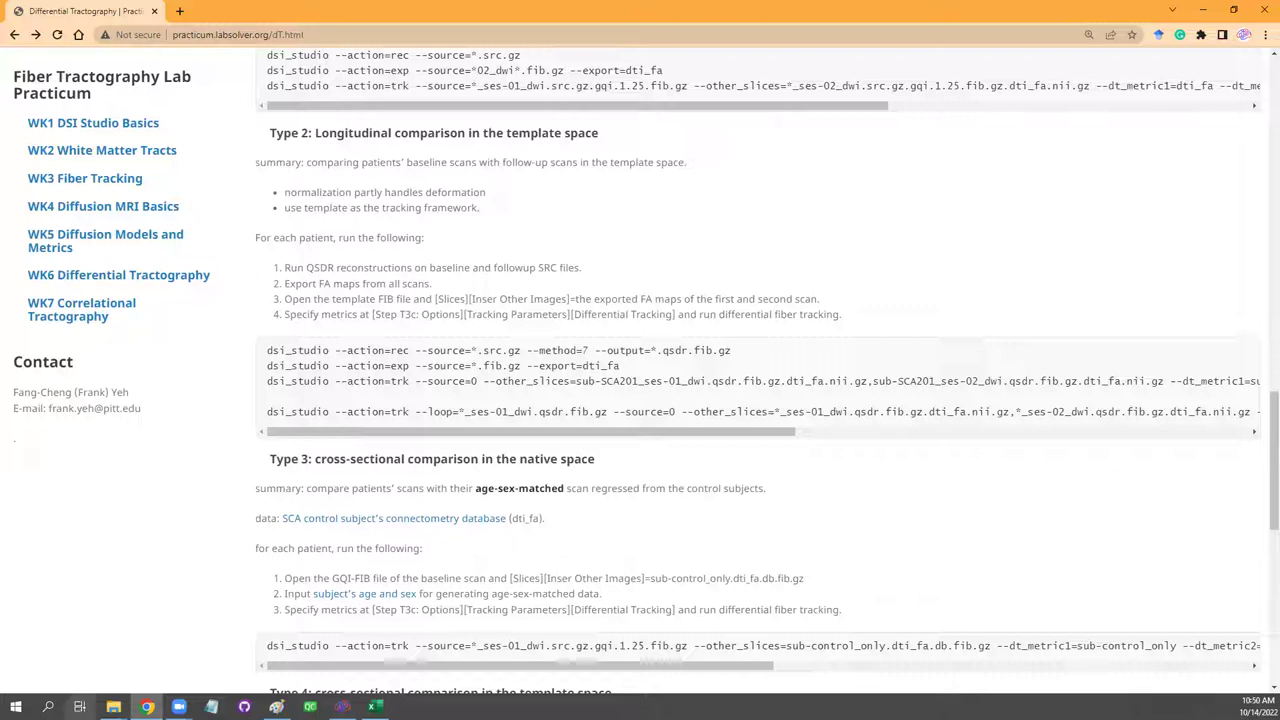
Switch to DSI Studio and open the built-in ICBM152_adult template for fiber tracking and visualization.
{"action": "left_click", "coordinate": [343, 706]}
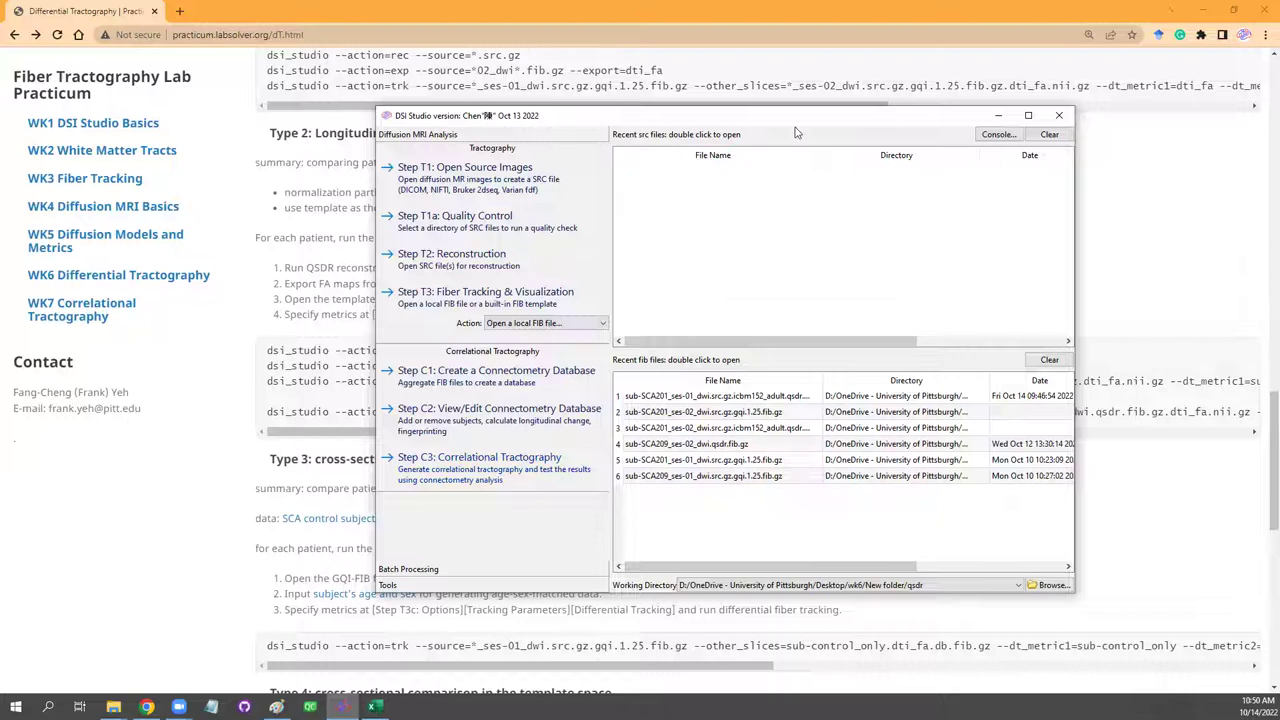
{"action": "left_click_drag", "start_coordinate": [790, 116], "coordinate": [702, 120]}
{"action": "left_click", "coordinate": [470, 328]}
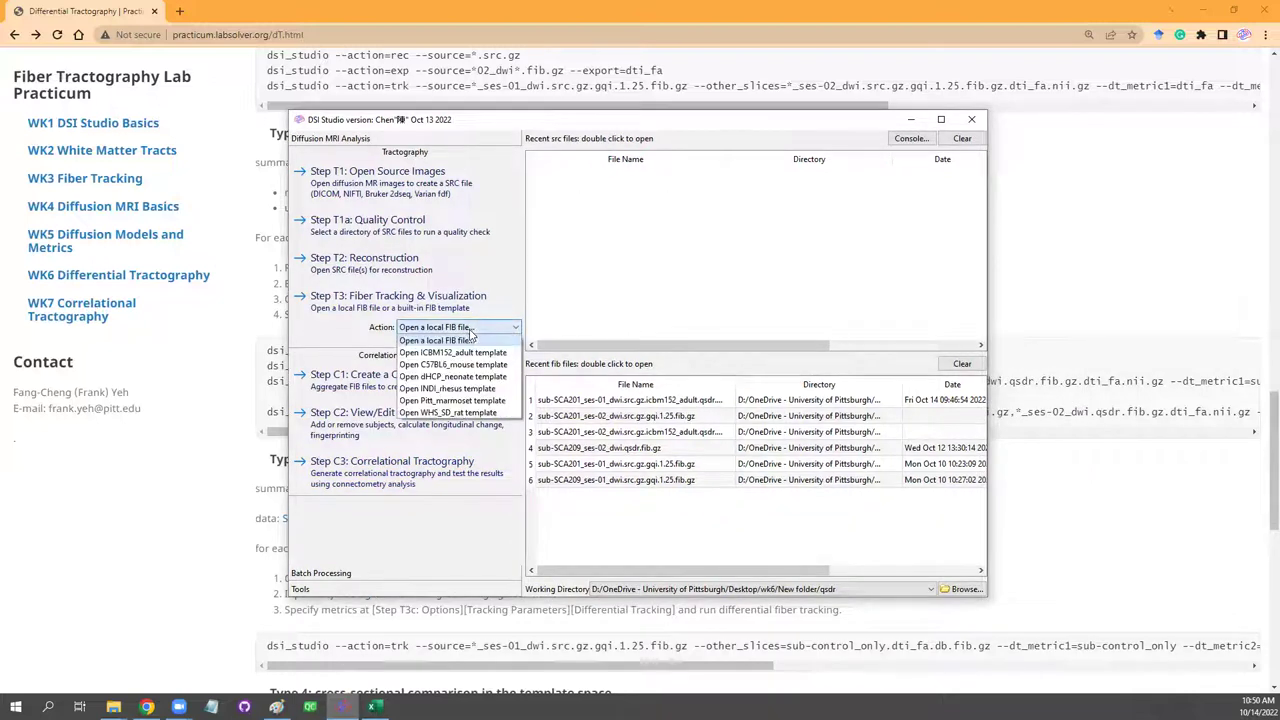
{"action": "left_click", "coordinate": [470, 352]}
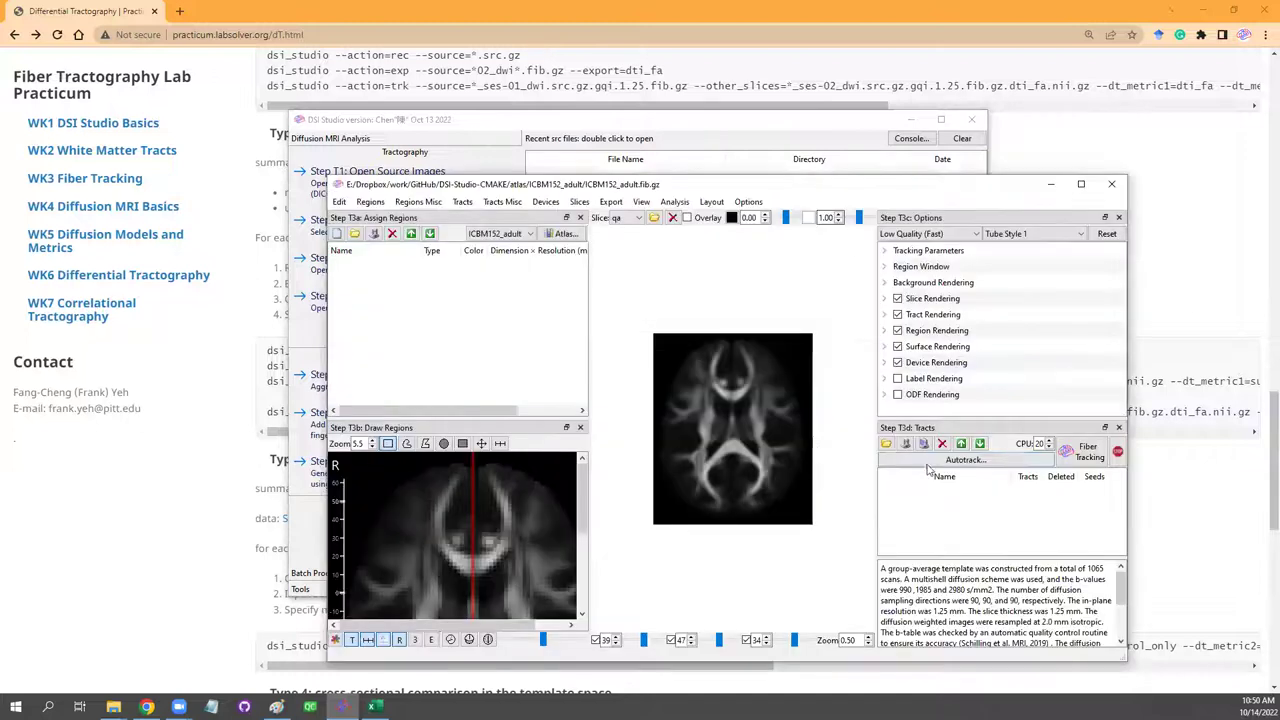
Load all tract files from sub-SCA201.tt.gz through sub-SCA209.tt.gz in the wk6 type2 folder onto the template.
{"action": "key", "text": "ctrl+o"}
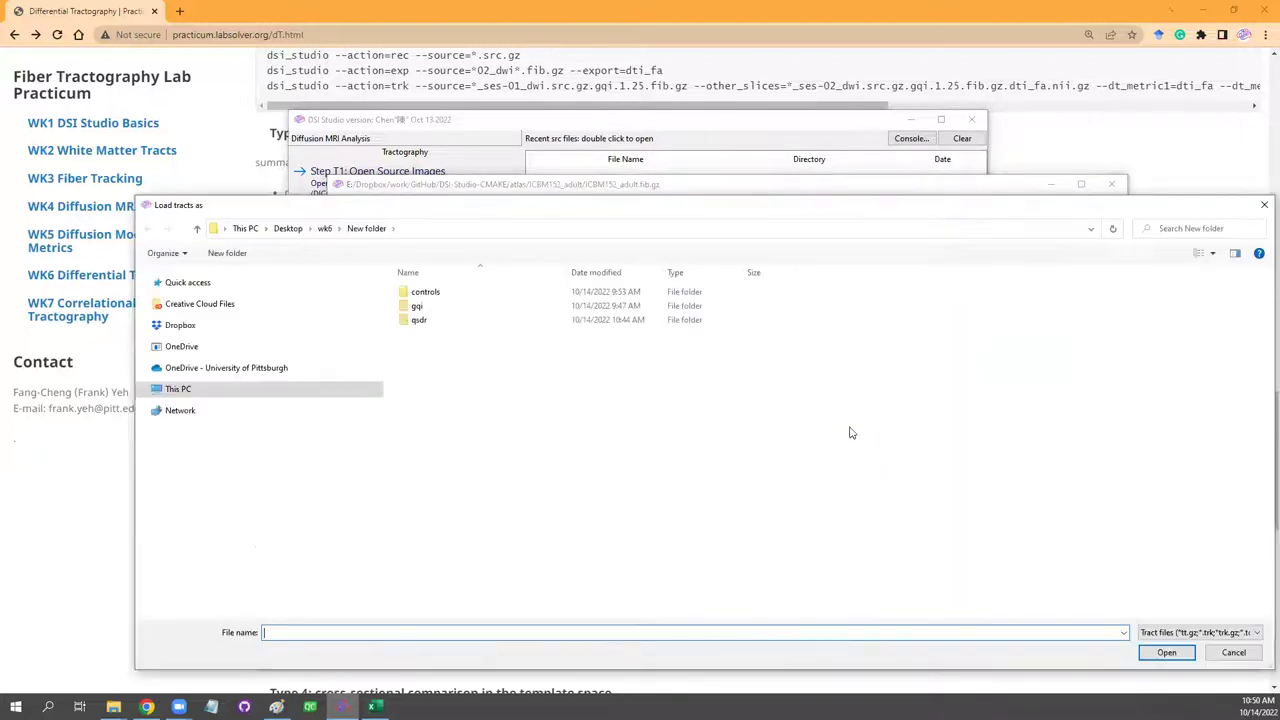
{"action": "double_click", "coordinate": [420, 320]}
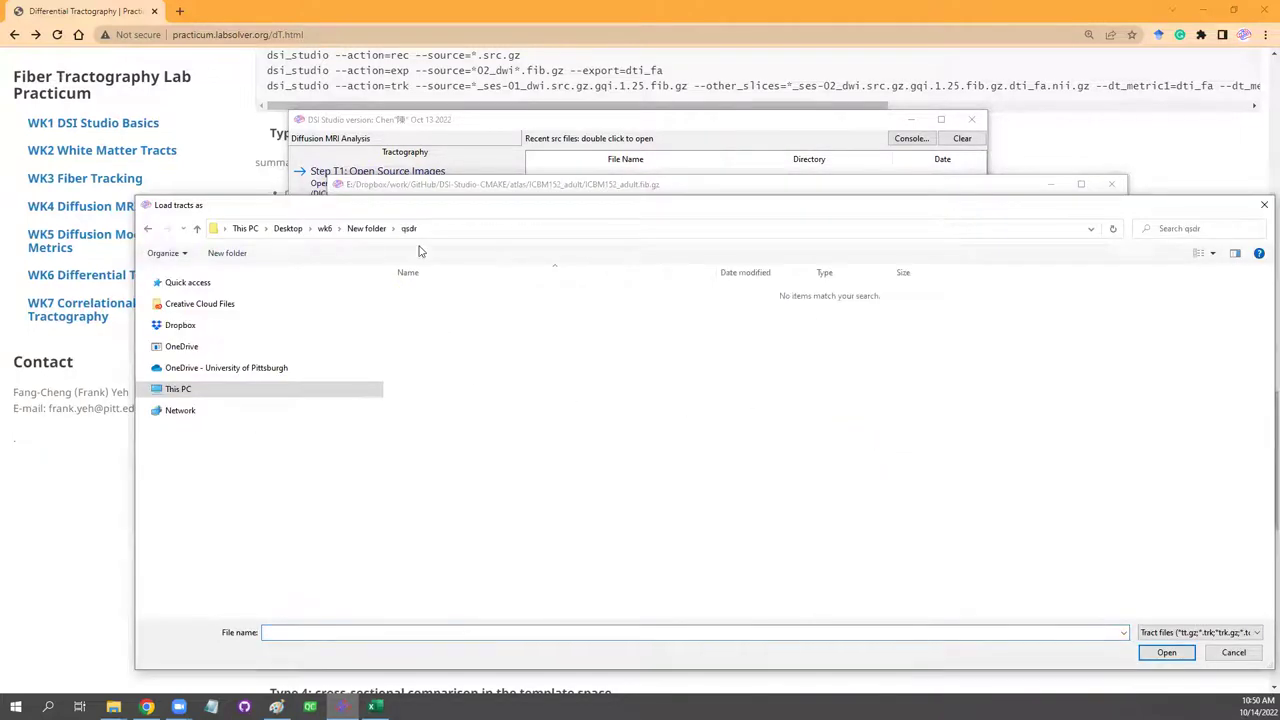
{"action": "left_click", "coordinate": [324, 228]}
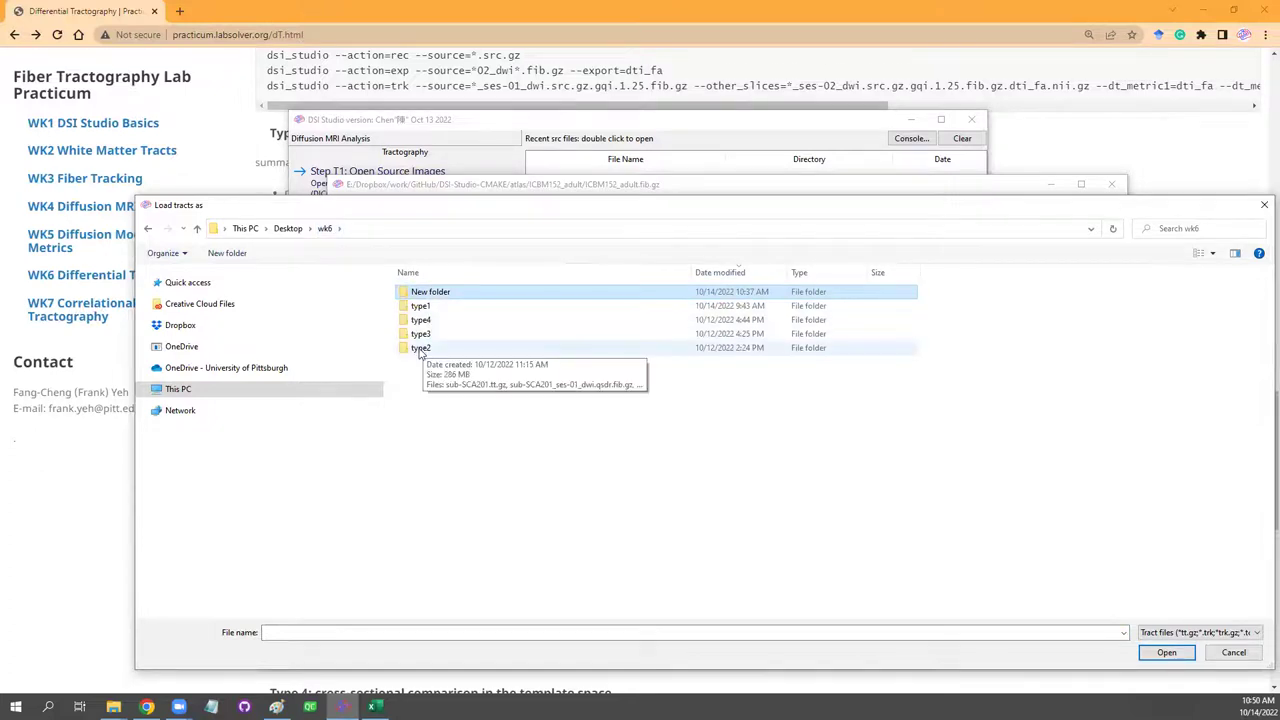
{"action": "double_click", "coordinate": [420, 350]}
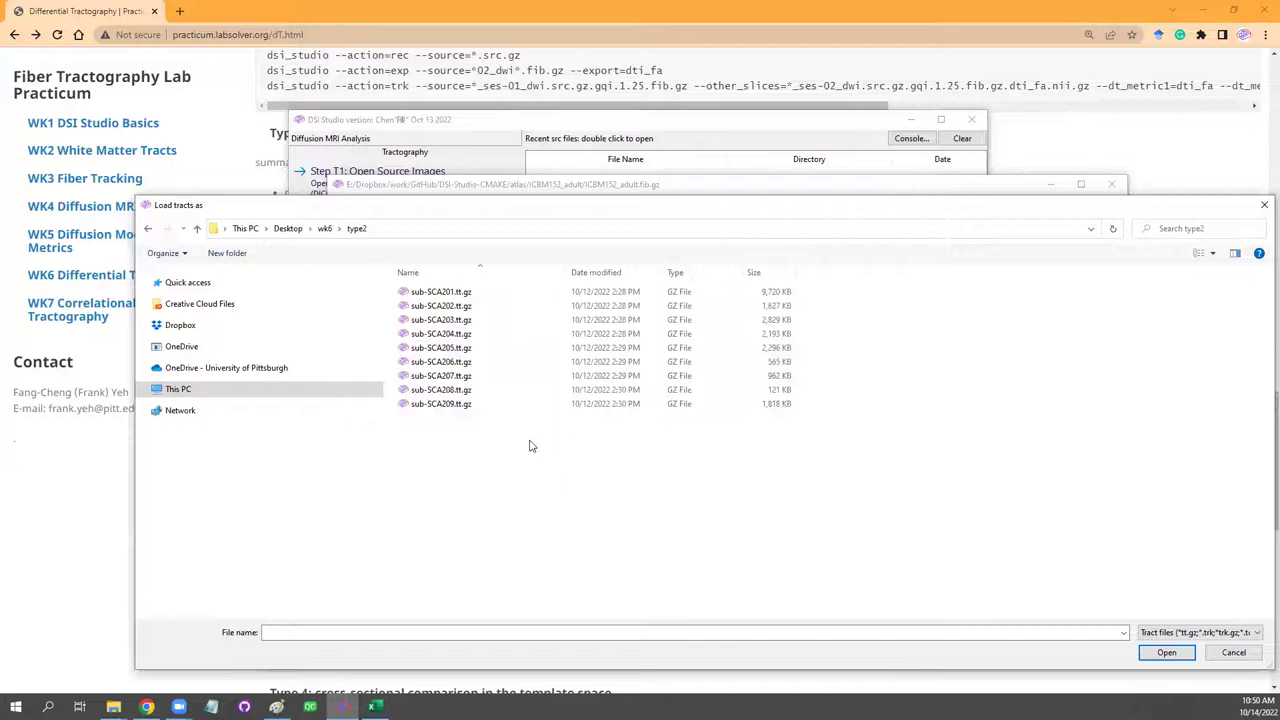
{"action": "left_click_drag", "start_coordinate": [536, 466], "coordinate": [480, 405]}
{"action": "left_click", "coordinate": [440, 319]}
{"action": "left_click", "coordinate": [445, 389]}
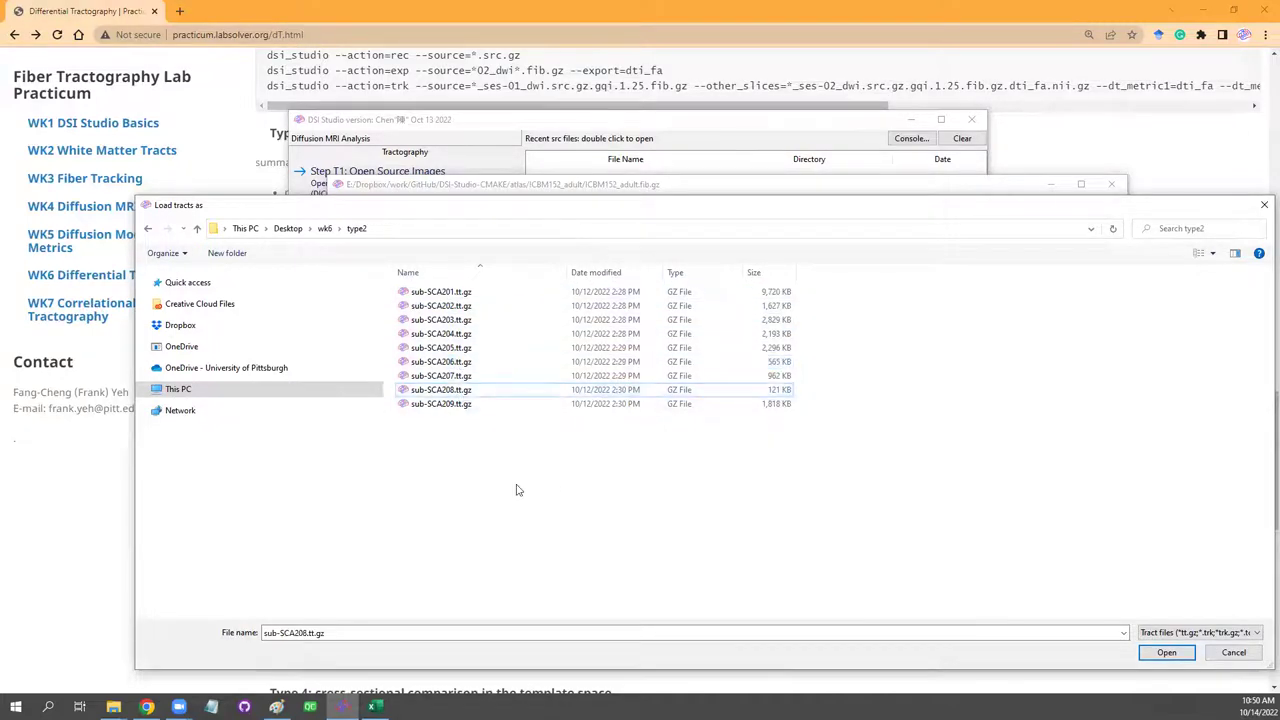
{"action": "left_click_drag", "start_coordinate": [522, 492], "coordinate": [449, 288]}
{"action": "left_click", "coordinate": [1162, 653]}
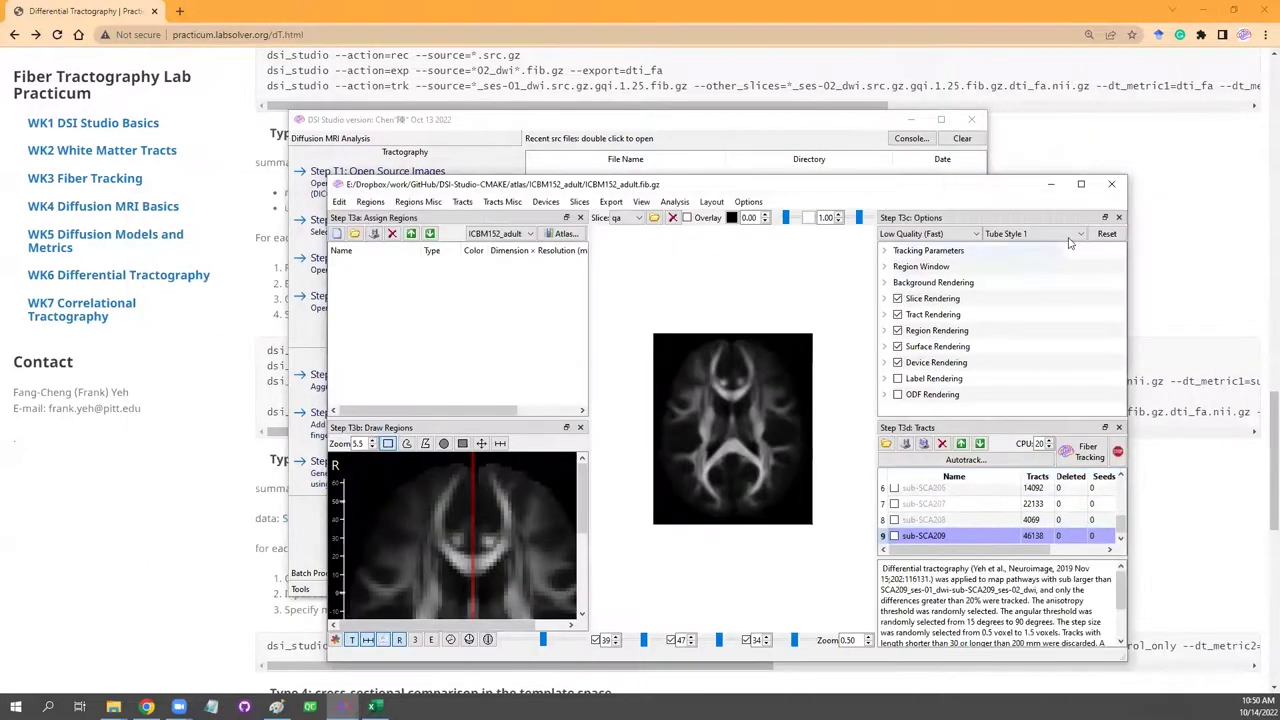
Maximize the template tracking window and show all loaded patient tracts in the 3D view.
{"action": "left_click", "coordinate": [1084, 185]}
{"action": "right_click", "coordinate": [1097, 448]}
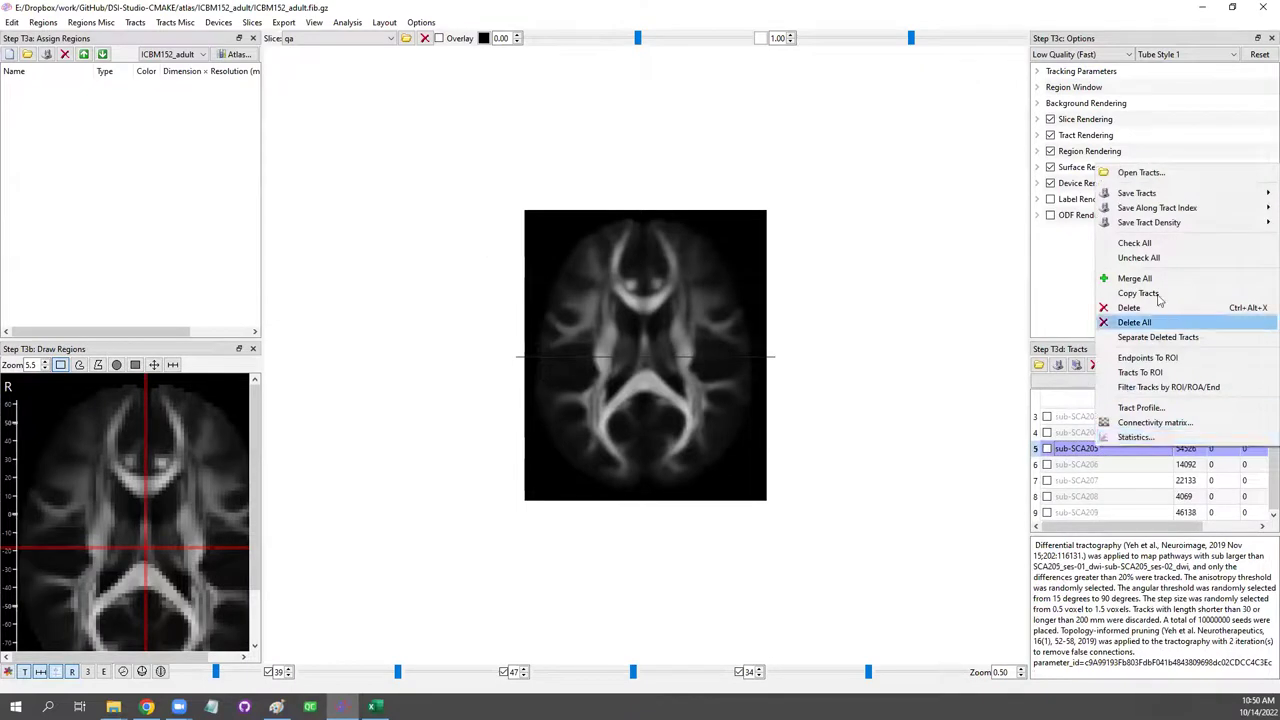
{"action": "left_click", "coordinate": [1136, 243]}
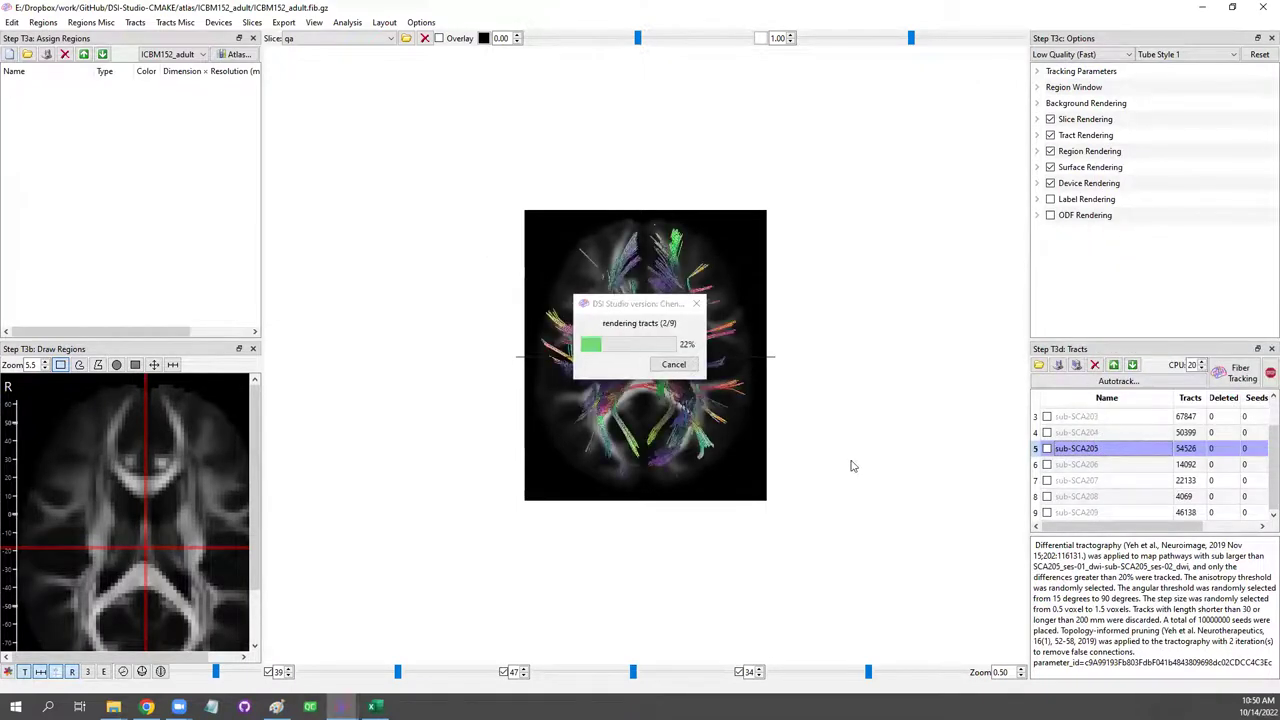
{"action": "left_click_drag", "start_coordinate": [712, 446], "coordinate": [680, 414]}
{"action": "scroll", "coordinate": [1100, 450], "scroll_direction": "up", "scroll_amount": 1}
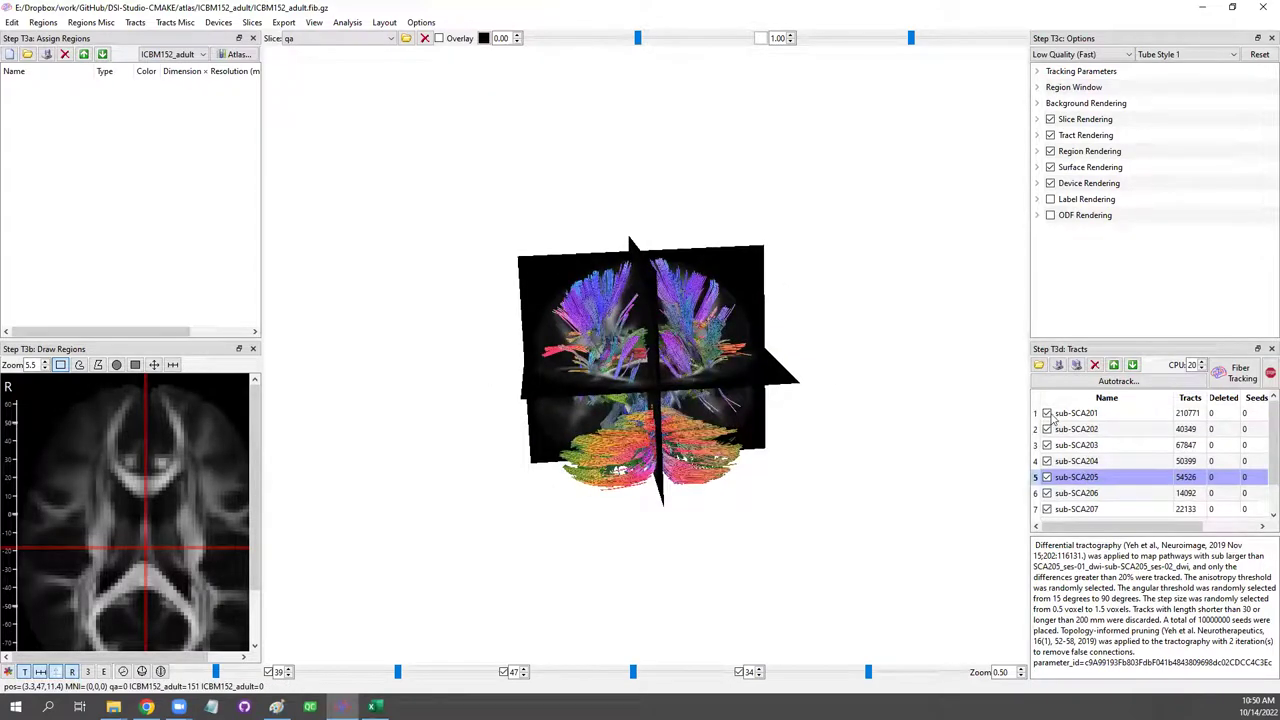
Review the tract entries of individual patients and the combined tracts from the side, and close the tracking window.
{"action": "right_click", "coordinate": [1083, 440]}
{"action": "key", "text": "Escape"}
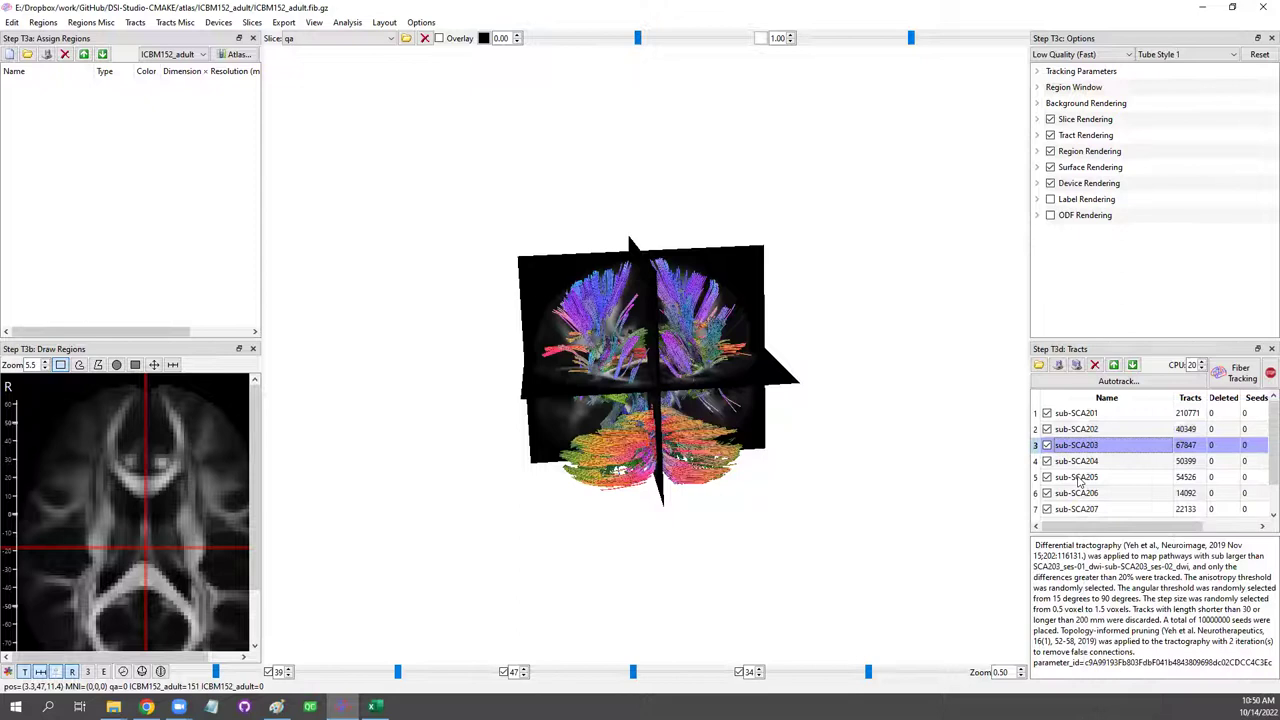
{"action": "left_click", "coordinate": [1079, 510]}
{"action": "left_click", "coordinate": [1077, 465]}
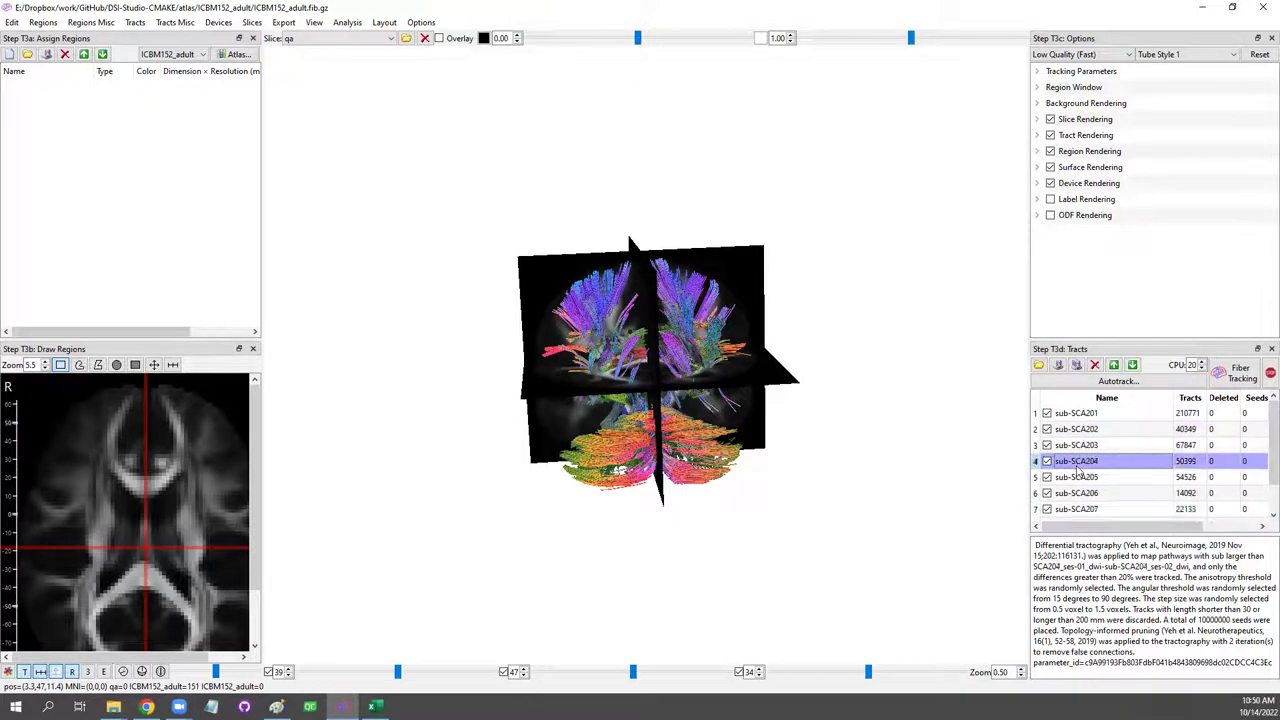
{"action": "left_click_drag", "start_coordinate": [534, 491], "coordinate": [676, 458]}
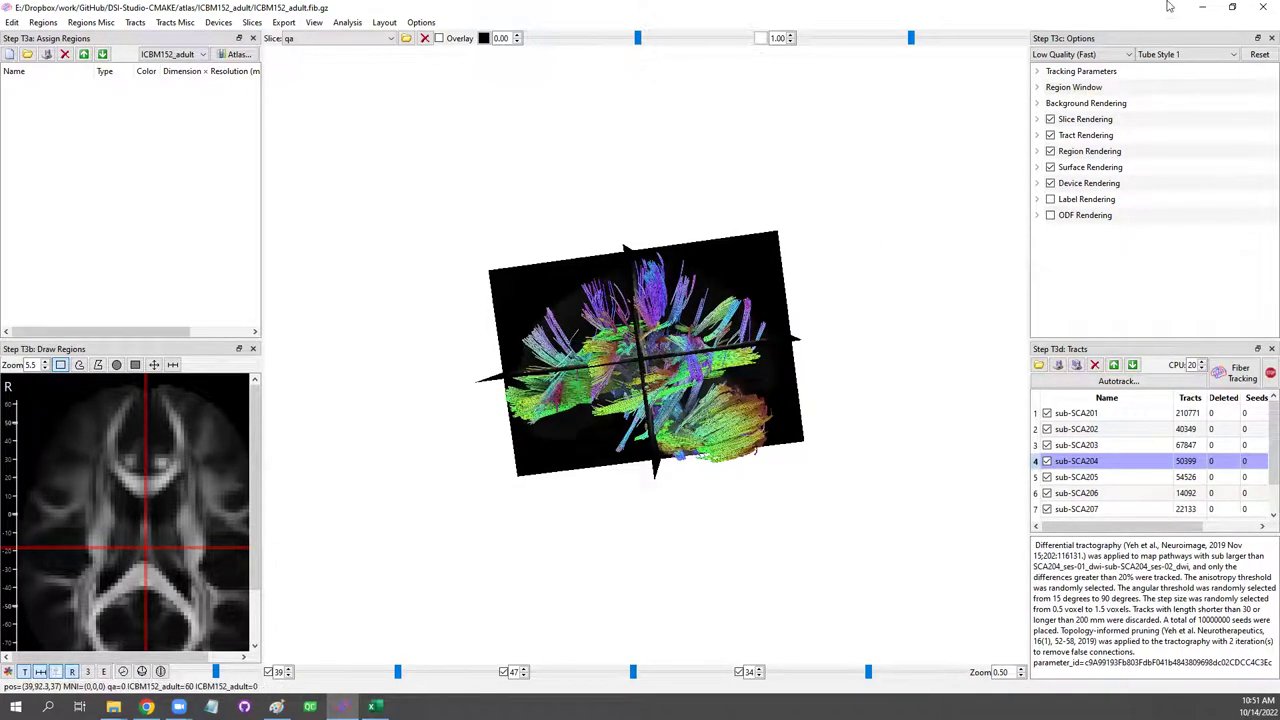
{"action": "left_click", "coordinate": [1263, 8]}
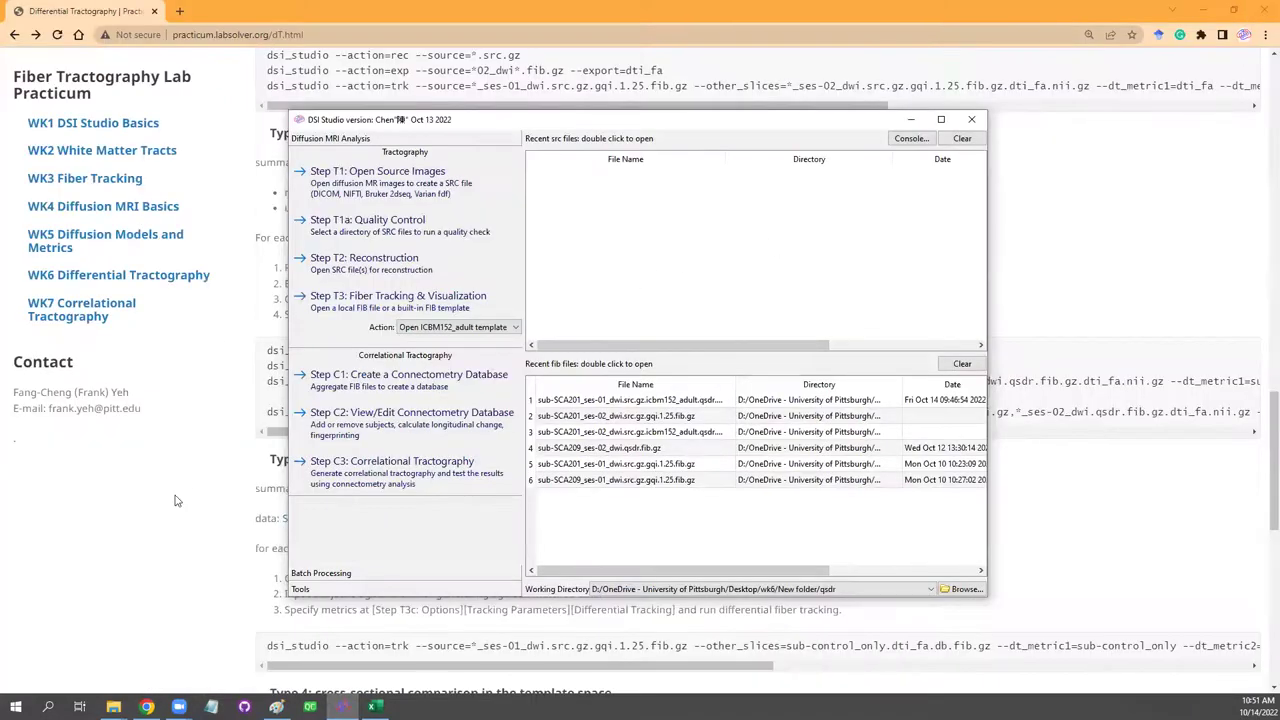
Return to the practicum page and highlight the Type 3 heading text "cross-sectional comparison in the native space".
{"action": "key", "text": "alt+Tab"}
{"action": "scroll", "coordinate": [570, 505], "scroll_direction": "down", "scroll_amount": 2}
{"action": "scroll", "coordinate": [565, 501], "scroll_direction": "up", "scroll_amount": 6}
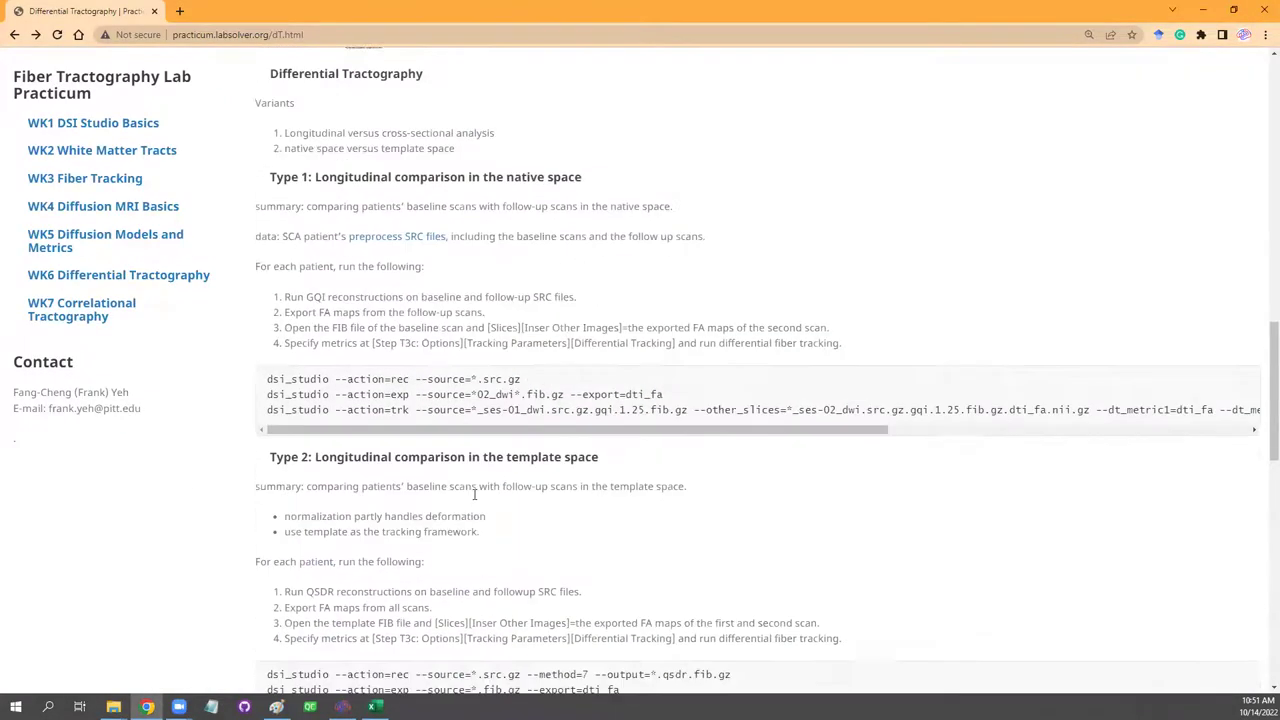
{"action": "scroll", "coordinate": [478, 488], "scroll_direction": "down", "scroll_amount": 4}
{"action": "scroll", "coordinate": [478, 488], "scroll_direction": "down", "scroll_amount": 2}
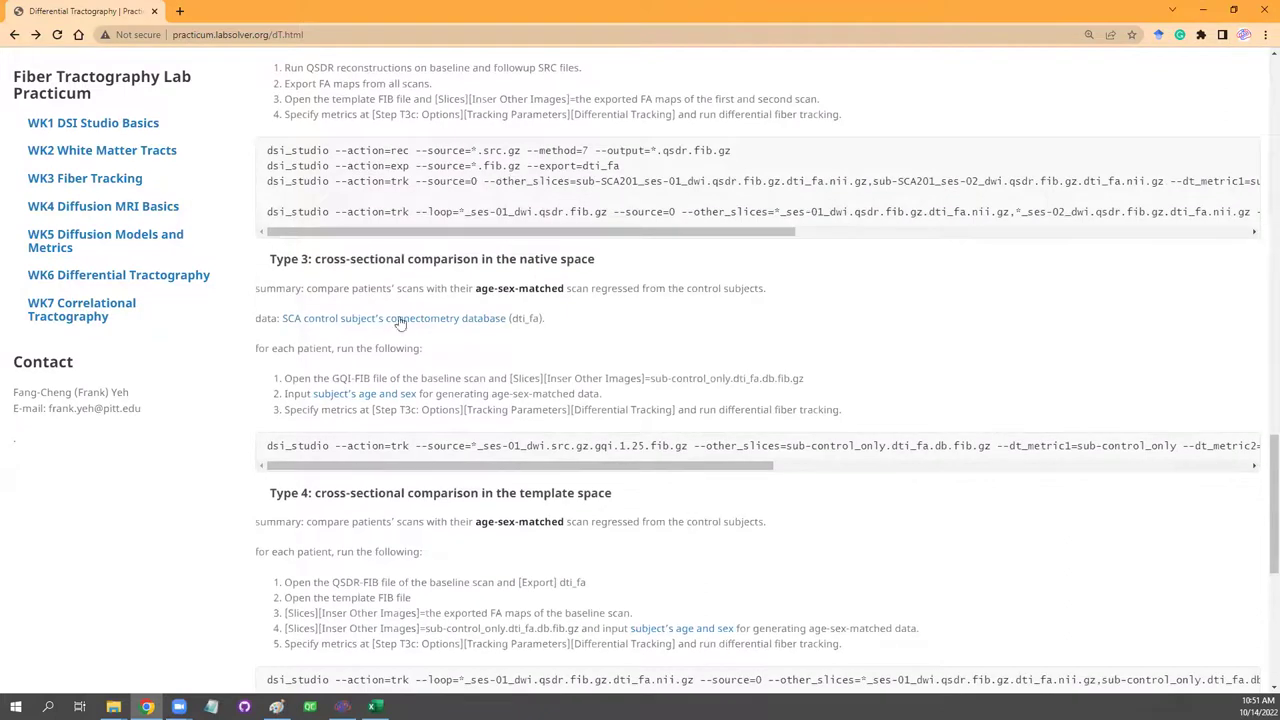
{"action": "left_click_drag", "start_coordinate": [316, 260], "coordinate": [617, 251]}
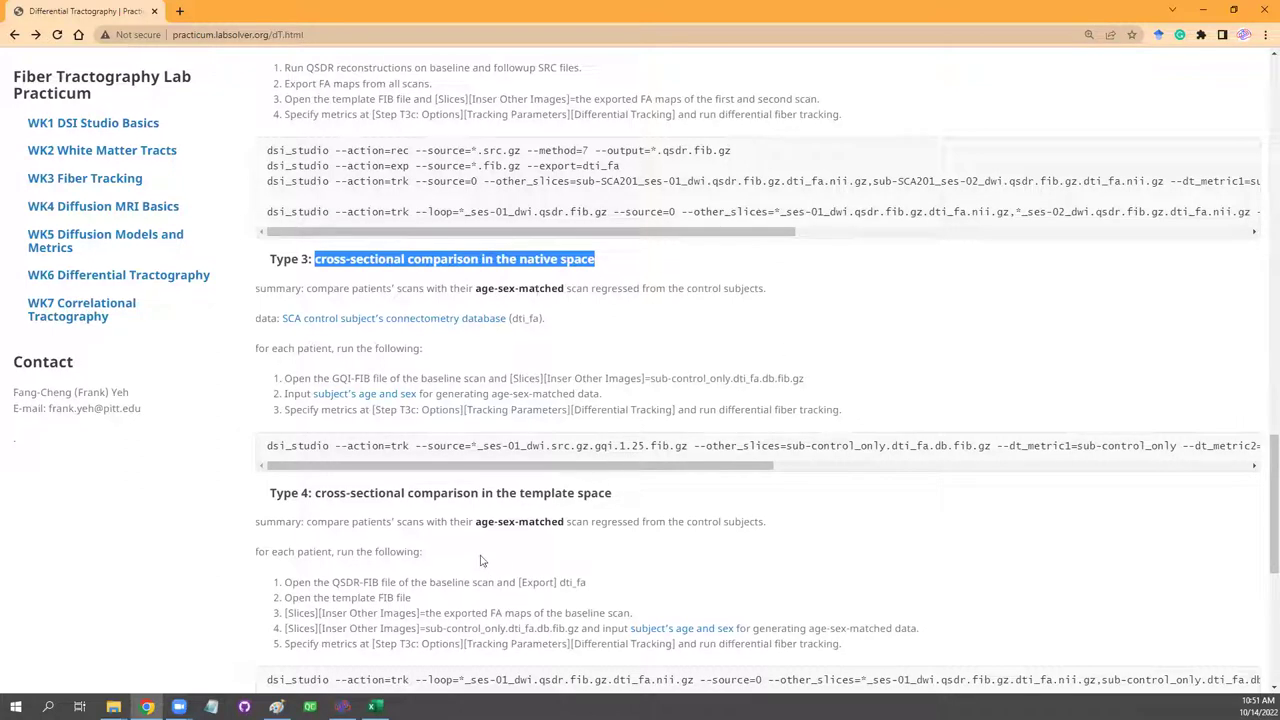
In File Explorer, open the controls folder inside New folder and select sub-control_only.dti_fa.db.fib.gz, keeping the page's instructions in view.
{"action": "left_click", "coordinate": [113, 706]}
{"action": "left_click", "coordinate": [309, 666]}
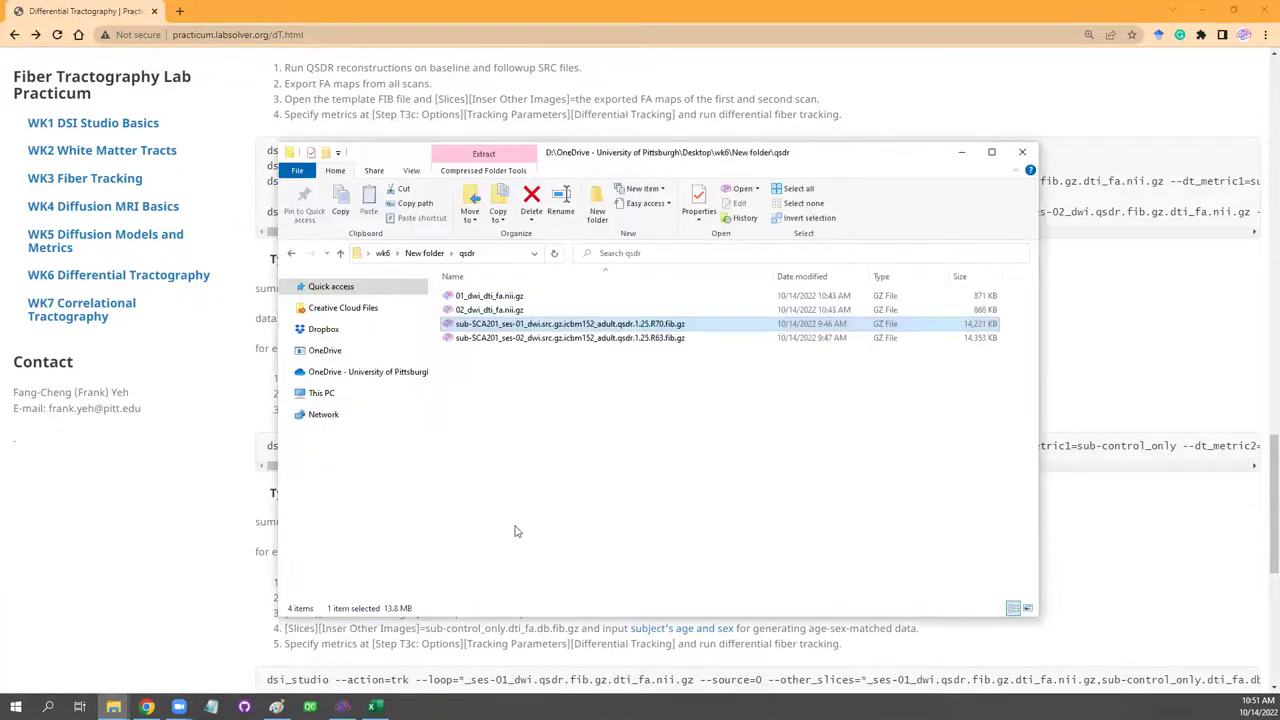
{"action": "left_click", "coordinate": [424, 253]}
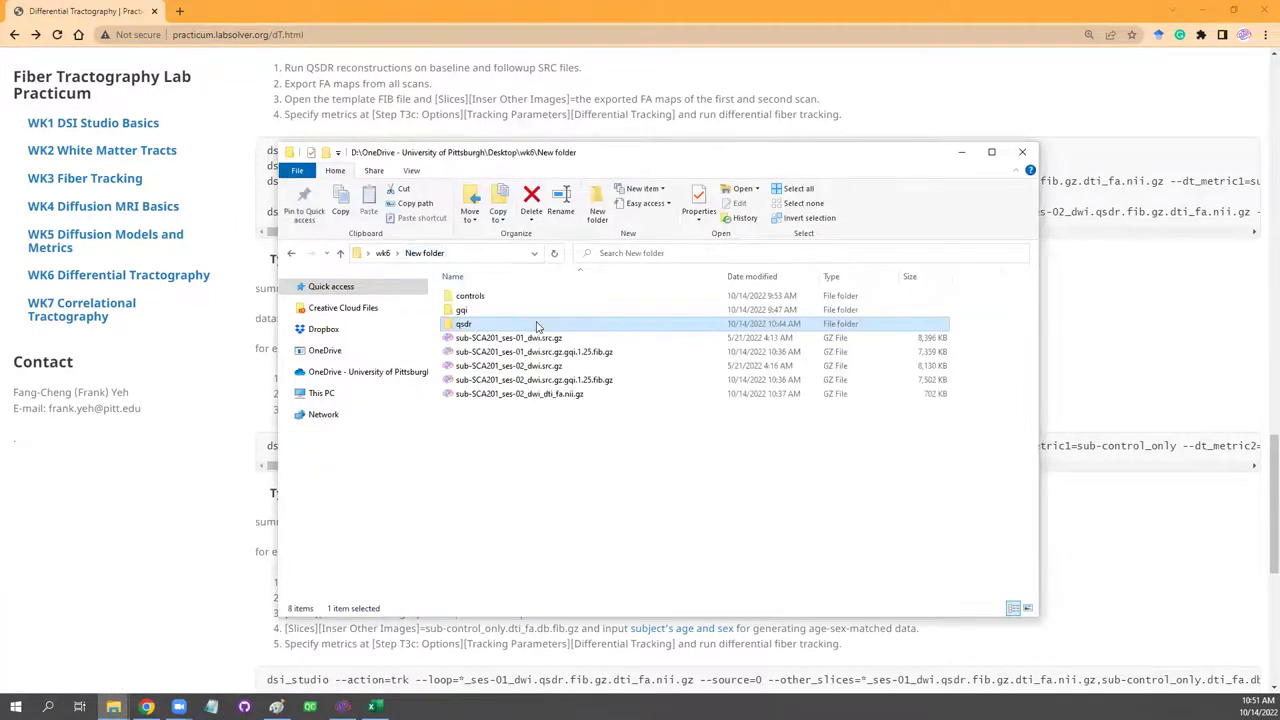
{"action": "double_click", "coordinate": [497, 295]}
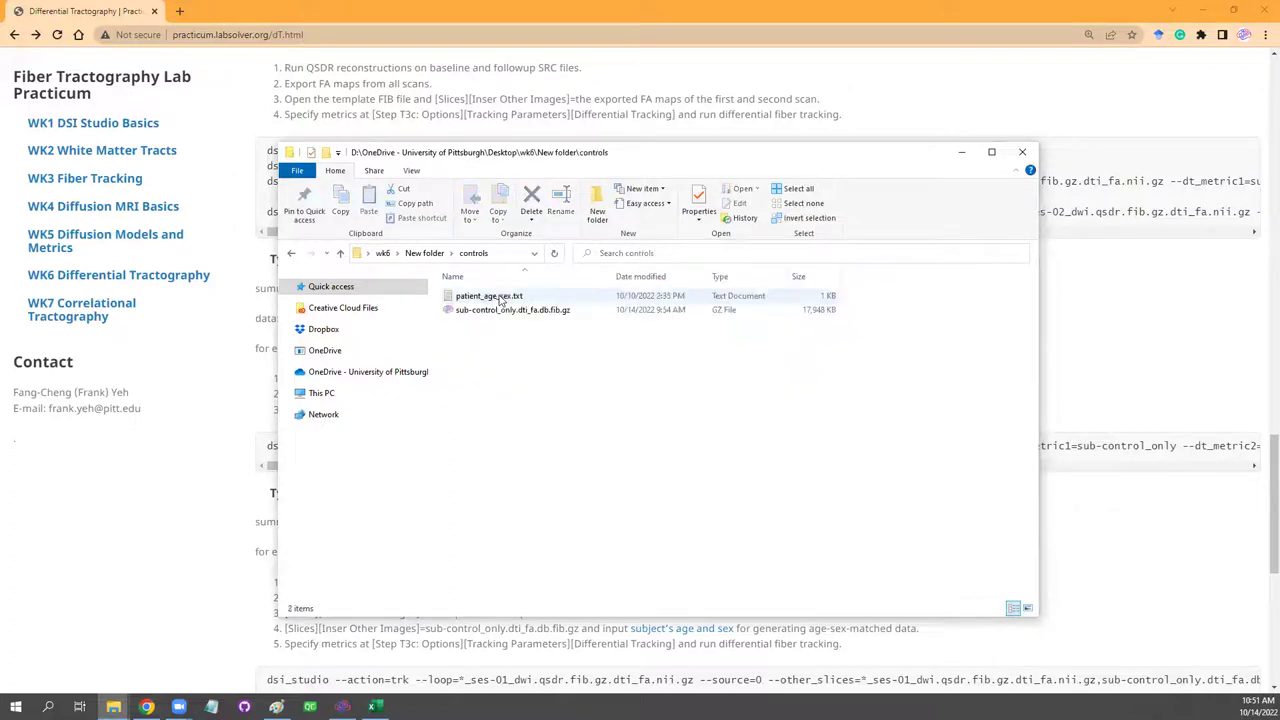
{"action": "left_click_drag", "start_coordinate": [675, 156], "coordinate": [944, 171]}
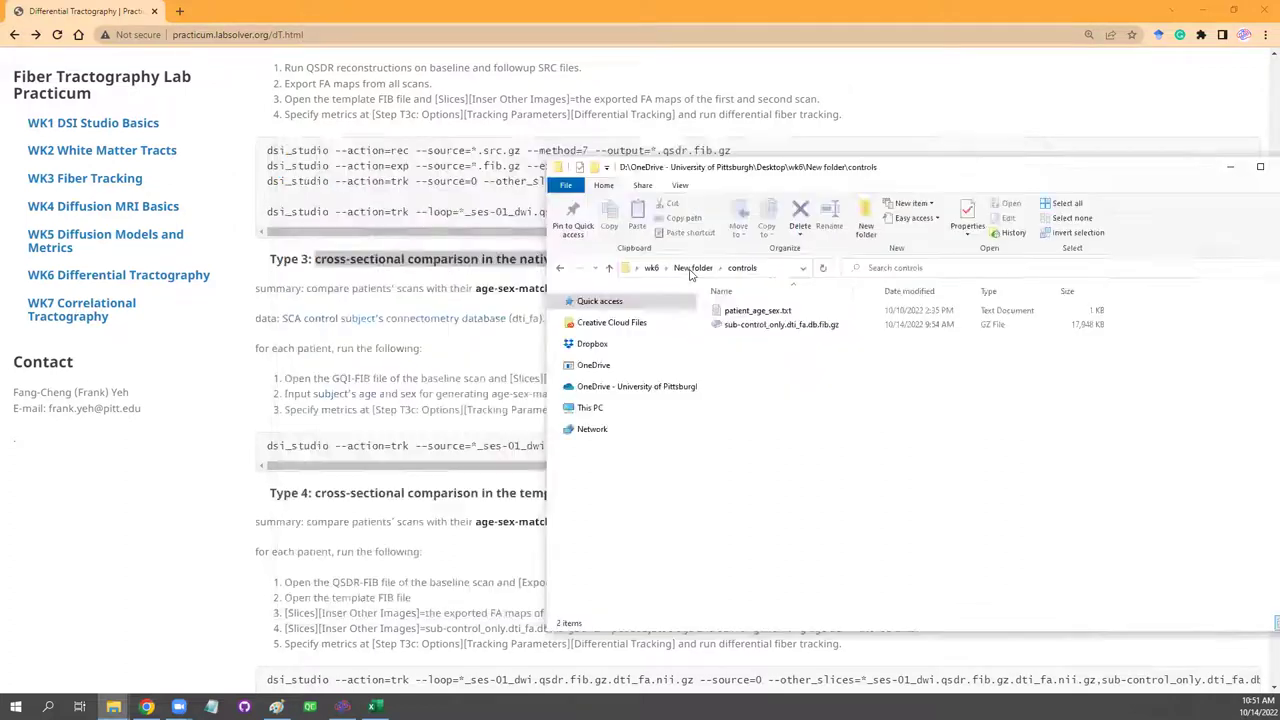
{"action": "left_click", "coordinate": [779, 326]}
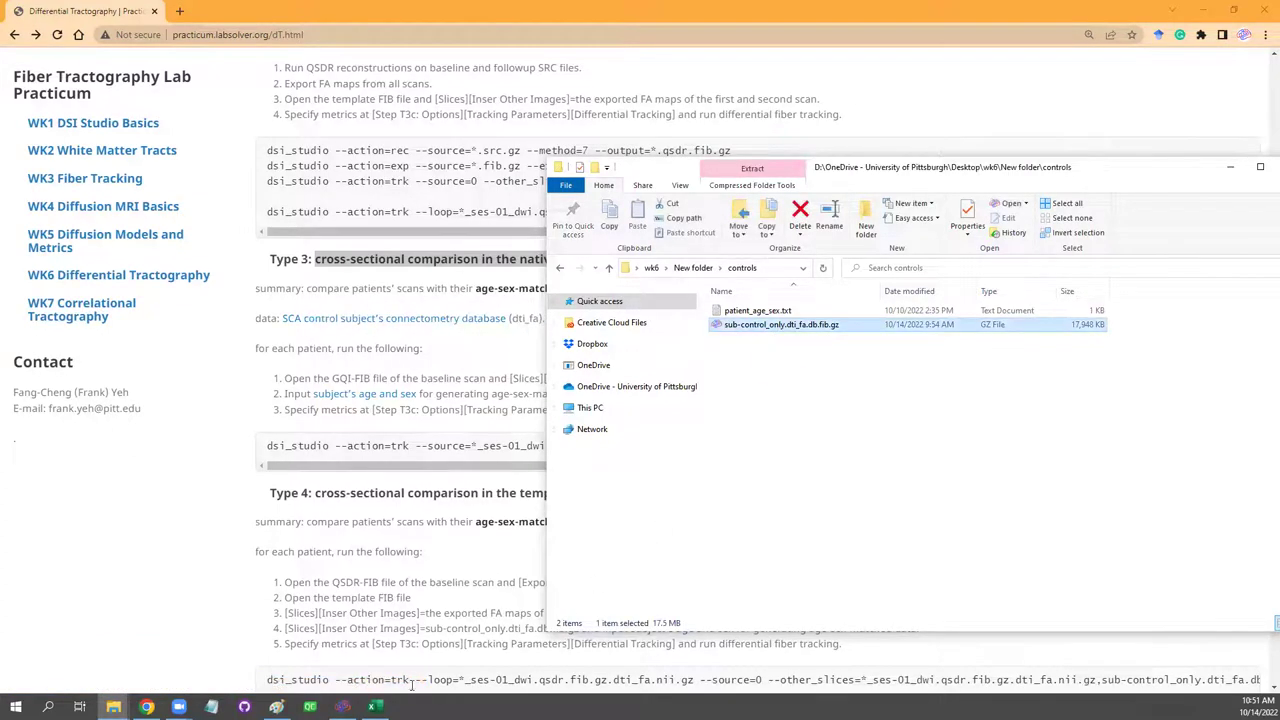
Open sub-control_only.dti_fa.db.fib.gz from the controls folder in DSI Studio's connectometry database viewer.
{"action": "left_click", "coordinate": [343, 706]}
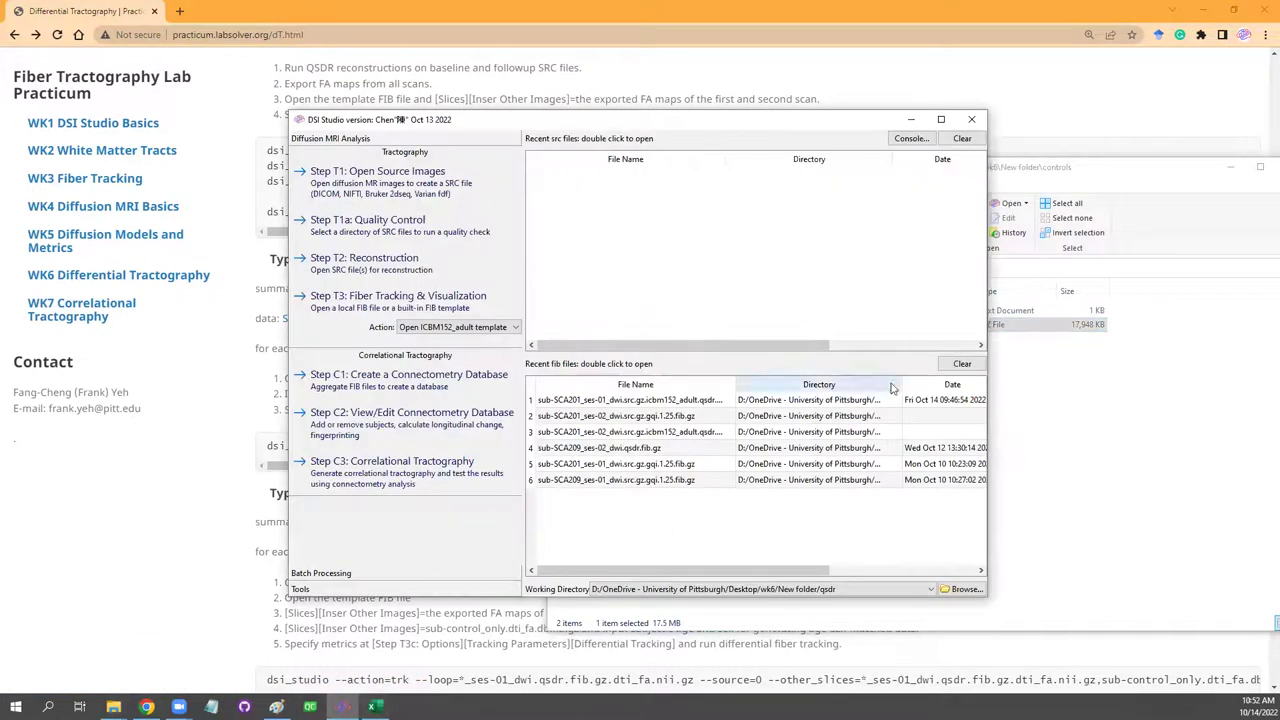
{"action": "left_click", "coordinate": [400, 420]}
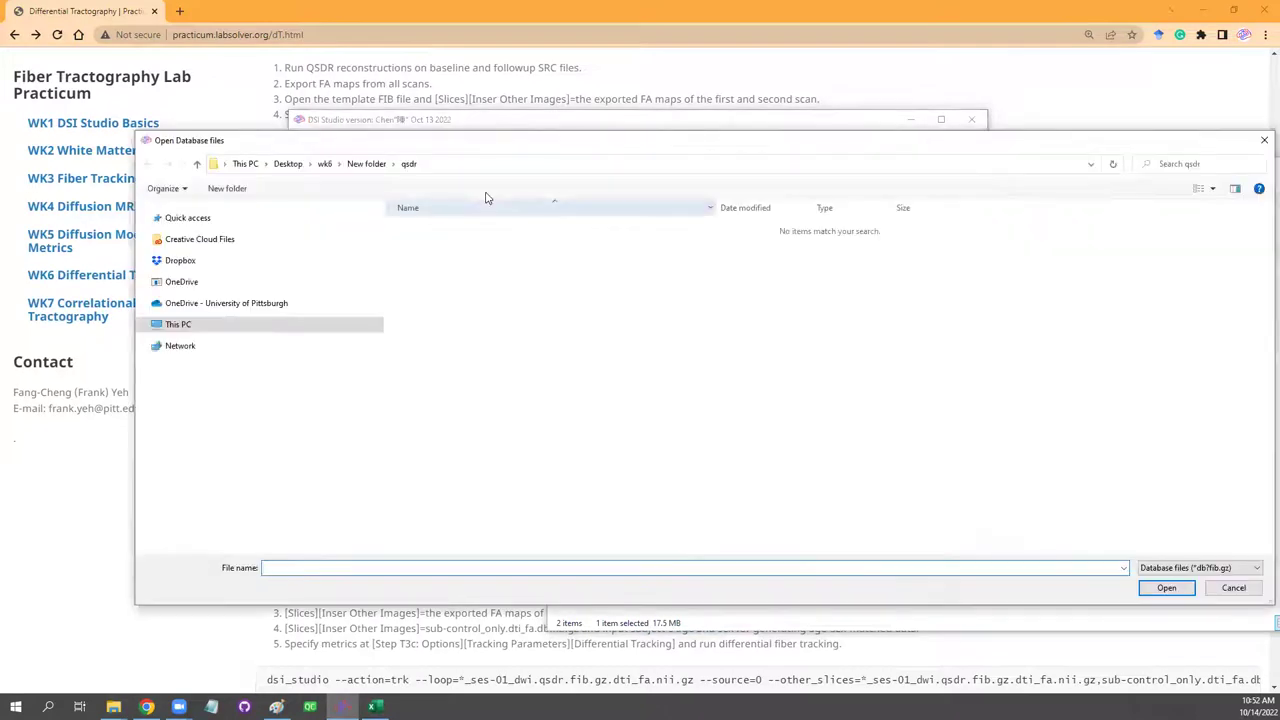
{"action": "left_click", "coordinate": [368, 163]}
{"action": "left_click", "coordinate": [425, 232]}
{"action": "double_click", "coordinate": [427, 235]}
{"action": "double_click", "coordinate": [440, 228]}
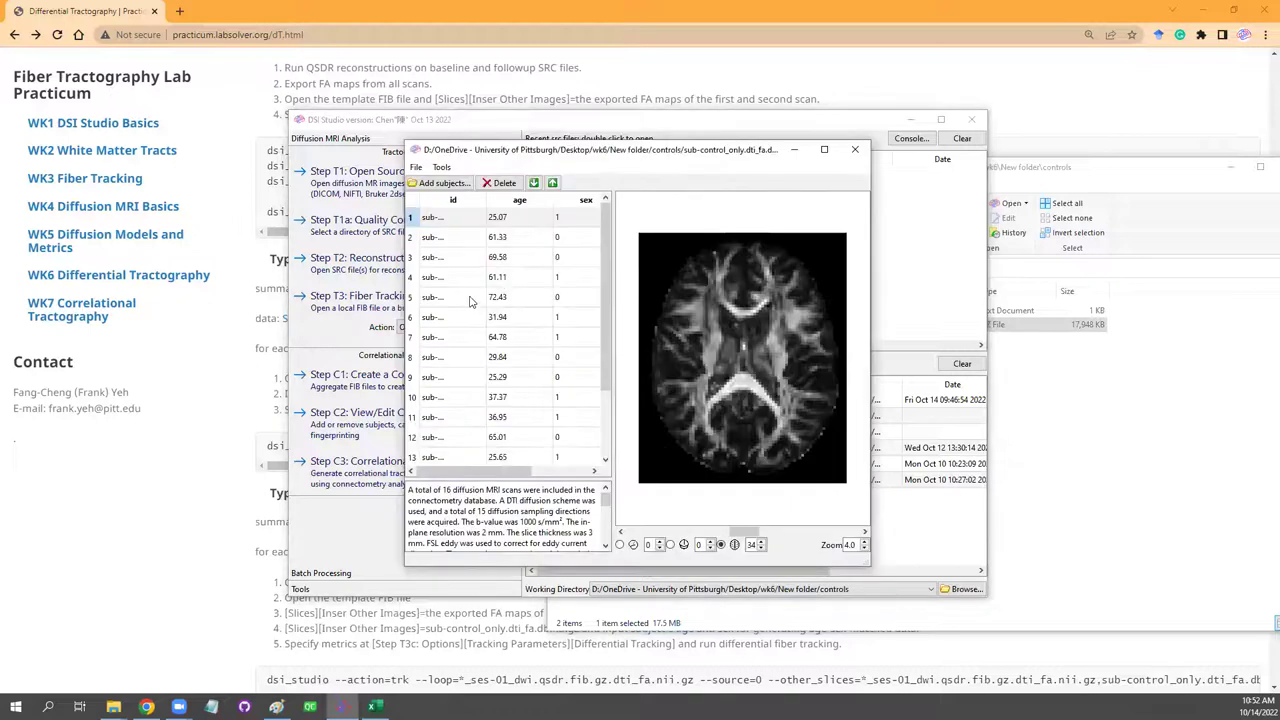
Widen the database window and the subject table's id column so the full subject names fit.
{"action": "left_click", "coordinate": [525, 258]}
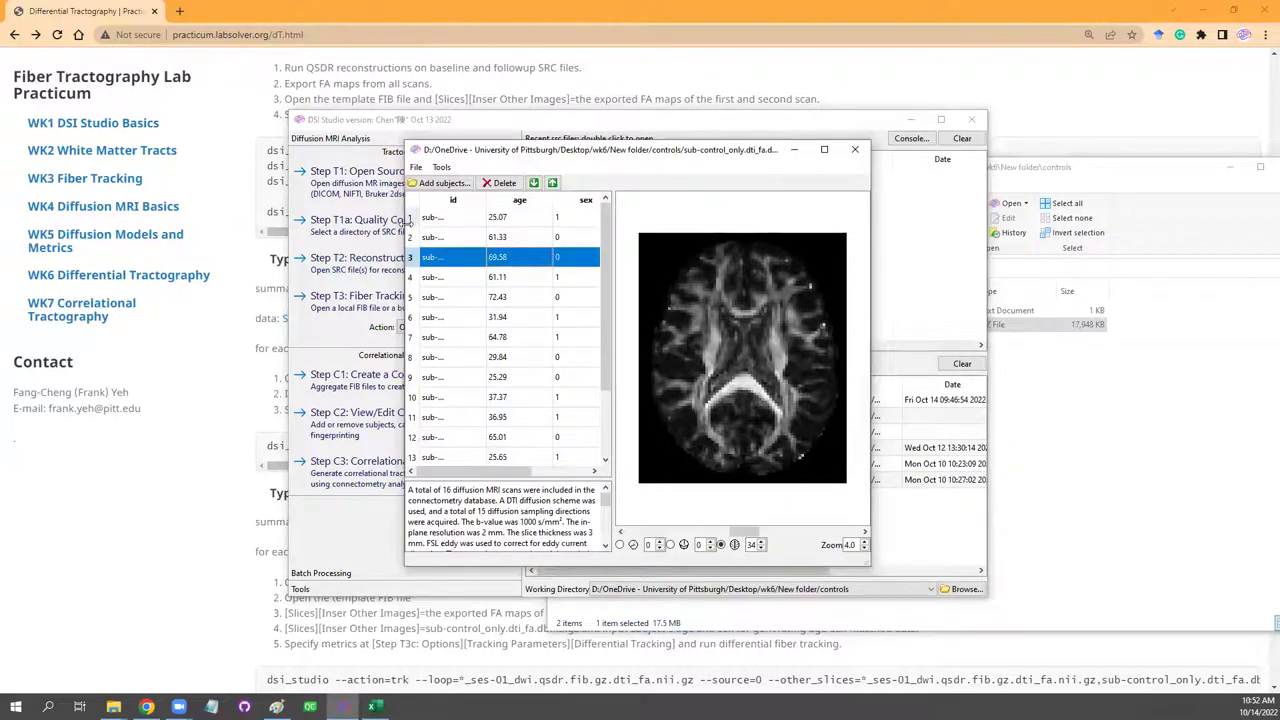
{"action": "left_click_drag", "start_coordinate": [405, 221], "coordinate": [238, 234]}
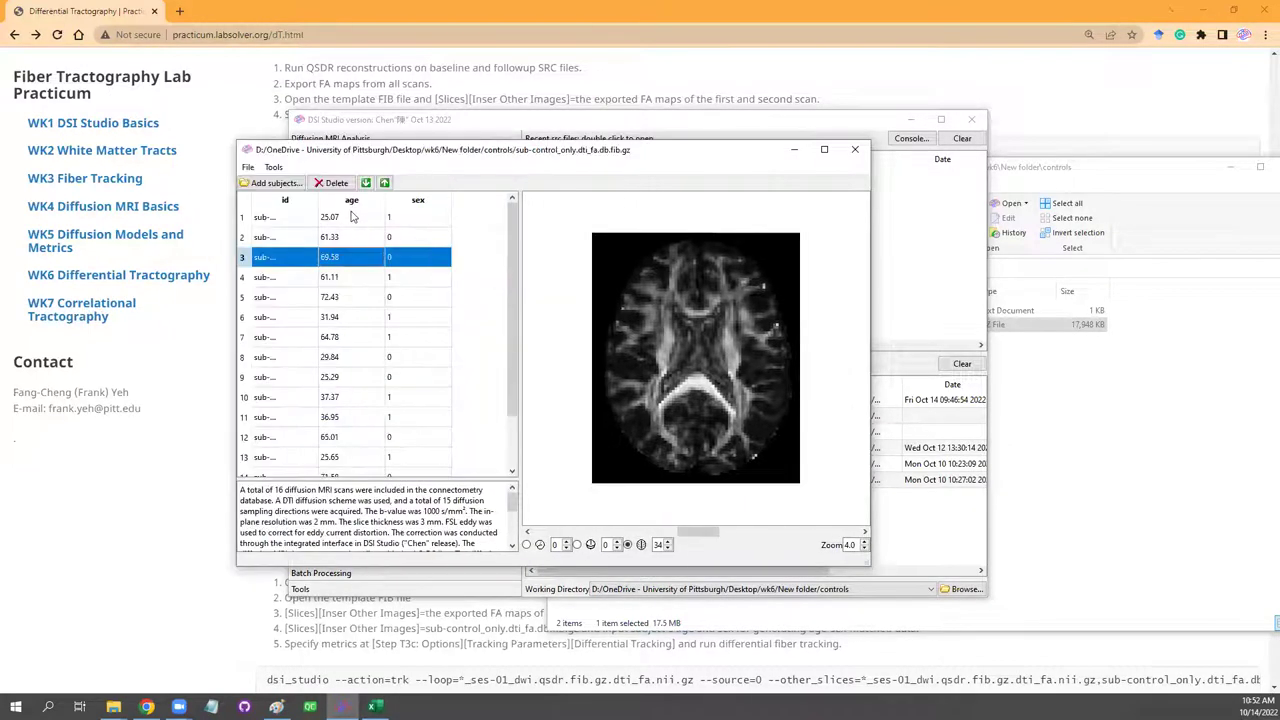
{"action": "left_click", "coordinate": [357, 221]}
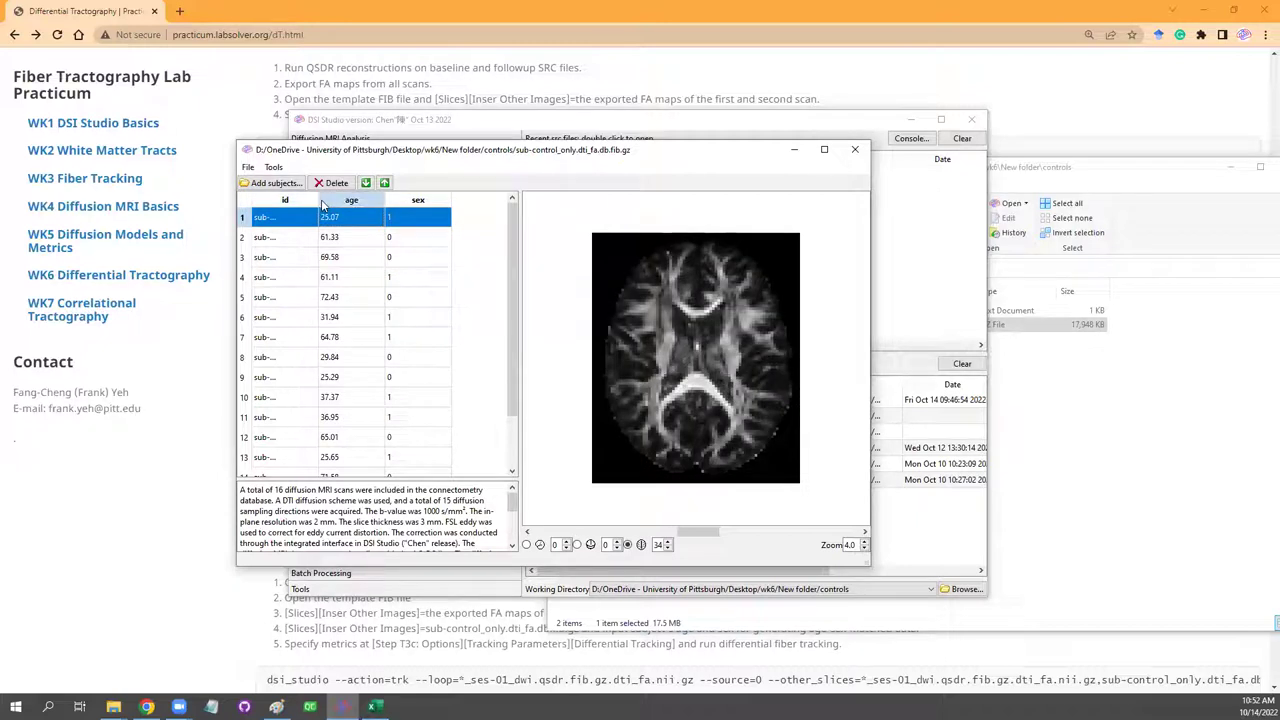
{"action": "left_click_drag", "start_coordinate": [319, 200], "coordinate": [370, 200]}
Examine the age, sex and FA image of control subjects throughout the database, and return to the controls folder window.
{"action": "left_click", "coordinate": [358, 238]}
{"action": "left_click", "coordinate": [372, 318]}
{"action": "left_click", "coordinate": [381, 420]}
{"action": "scroll", "coordinate": [393, 431], "scroll_direction": "down", "scroll_amount": 1}
{"action": "left_click", "coordinate": [408, 467]}
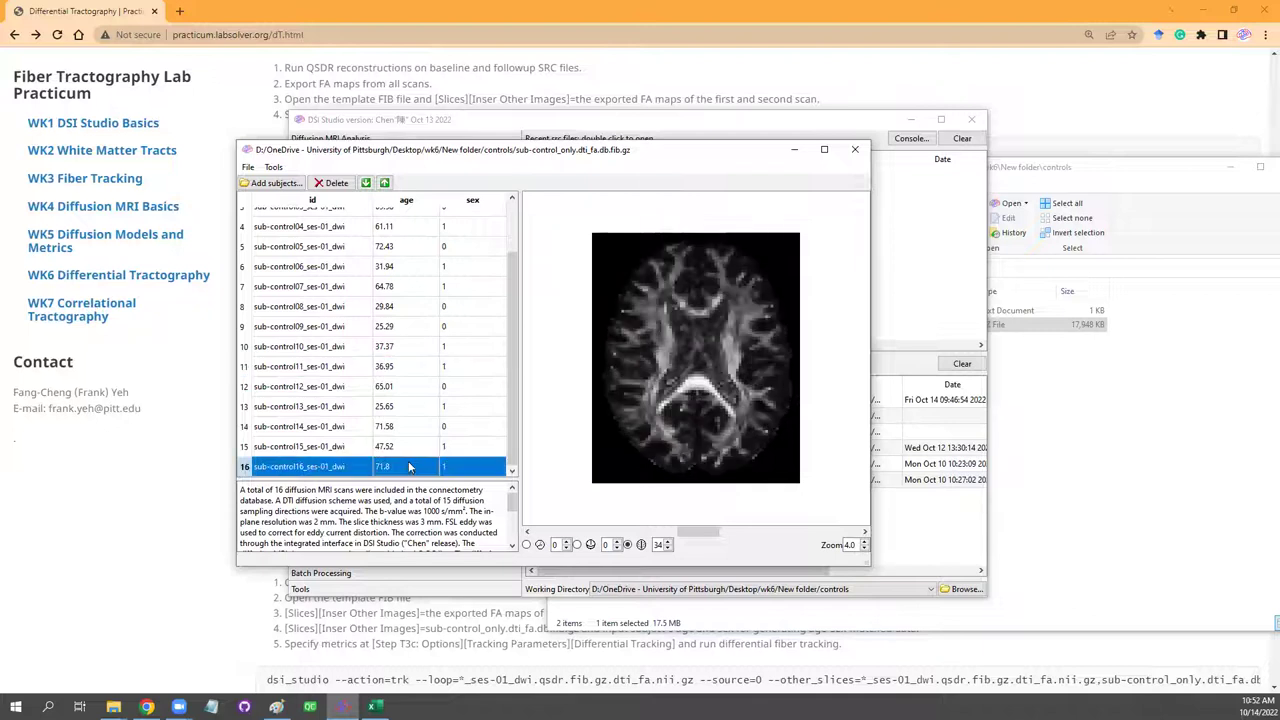
{"action": "scroll", "coordinate": [476, 423], "scroll_direction": "up", "scroll_amount": 1}
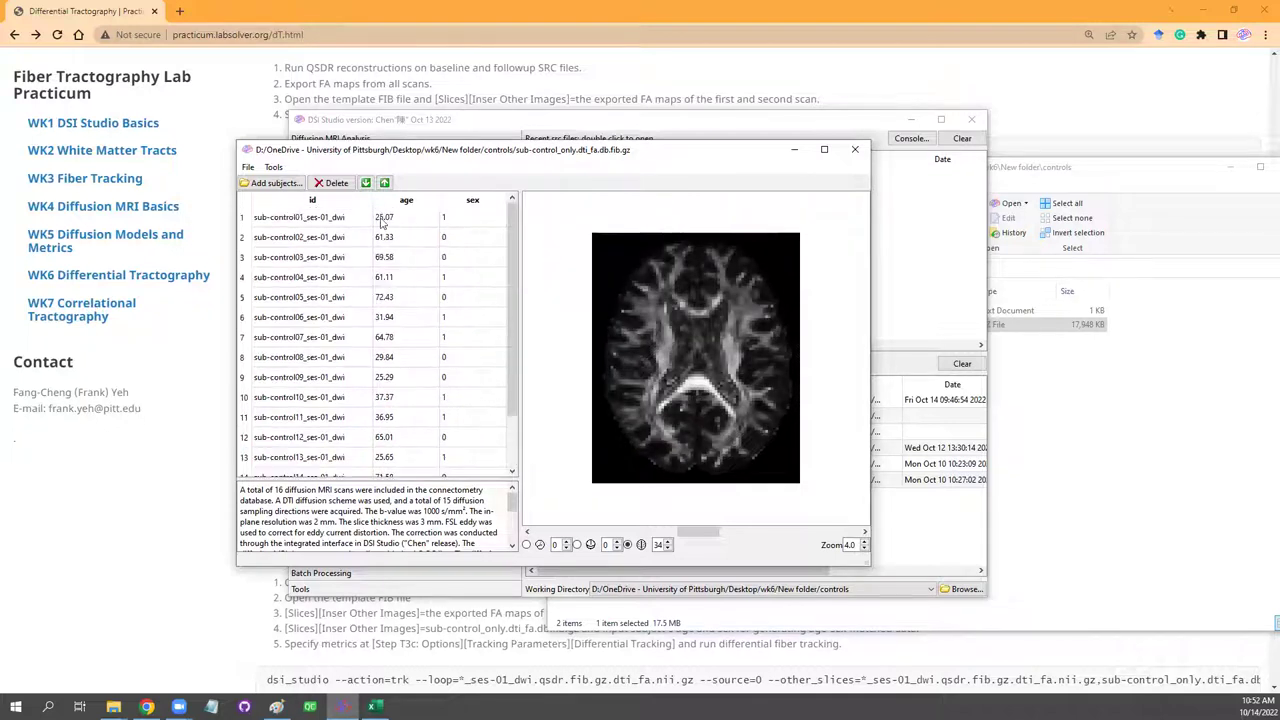
{"action": "scroll", "coordinate": [458, 447], "scroll_direction": "down", "scroll_amount": 1}
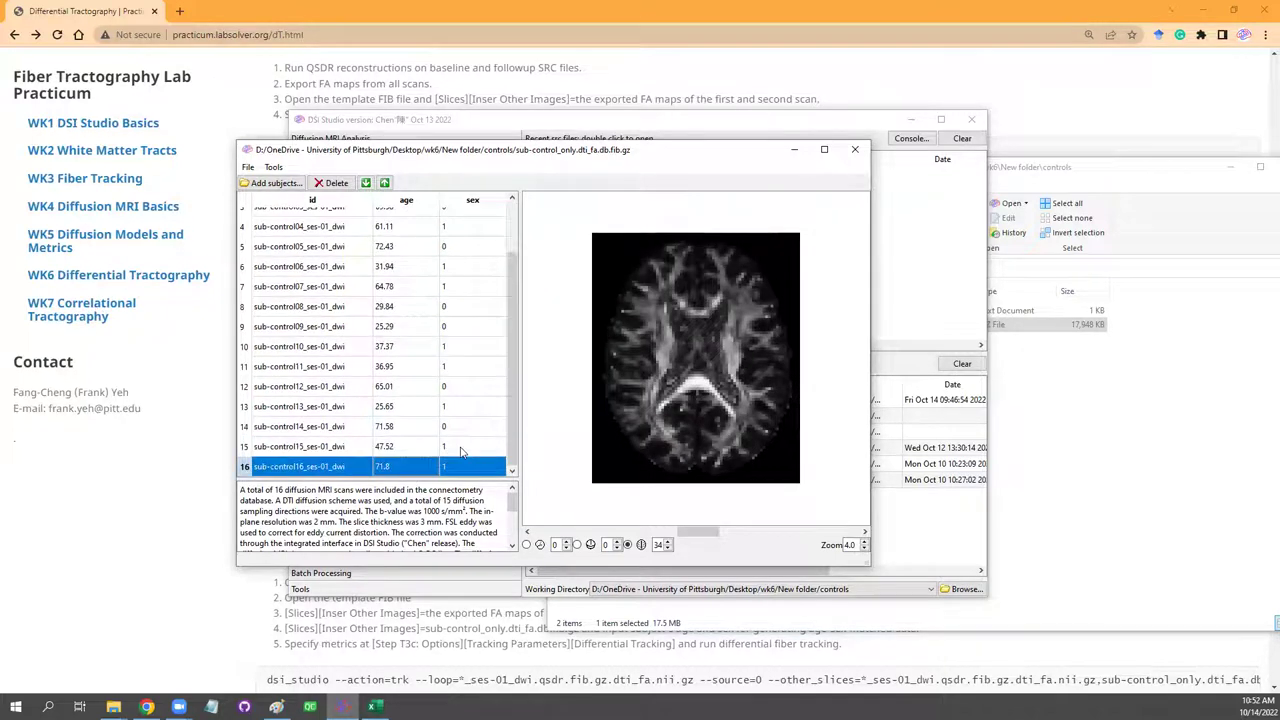
{"action": "scroll", "coordinate": [463, 451], "scroll_direction": "up", "scroll_amount": 1}
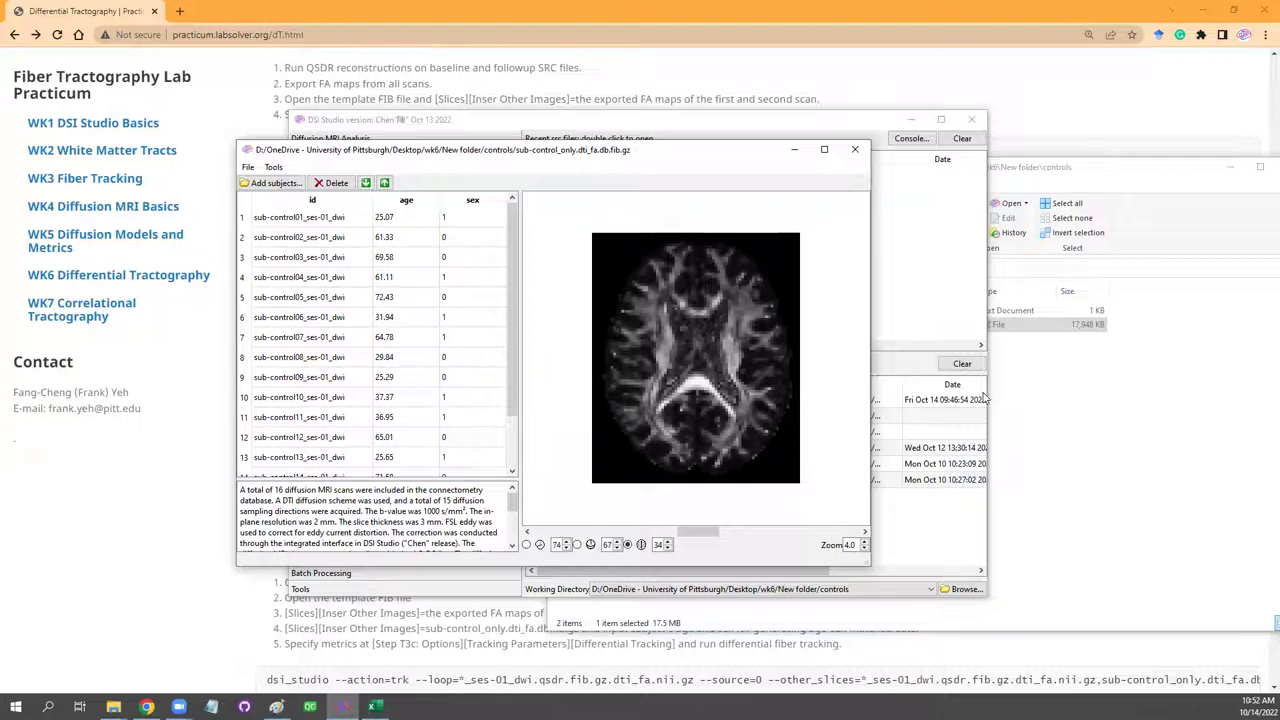
{"action": "left_click", "coordinate": [1076, 441]}
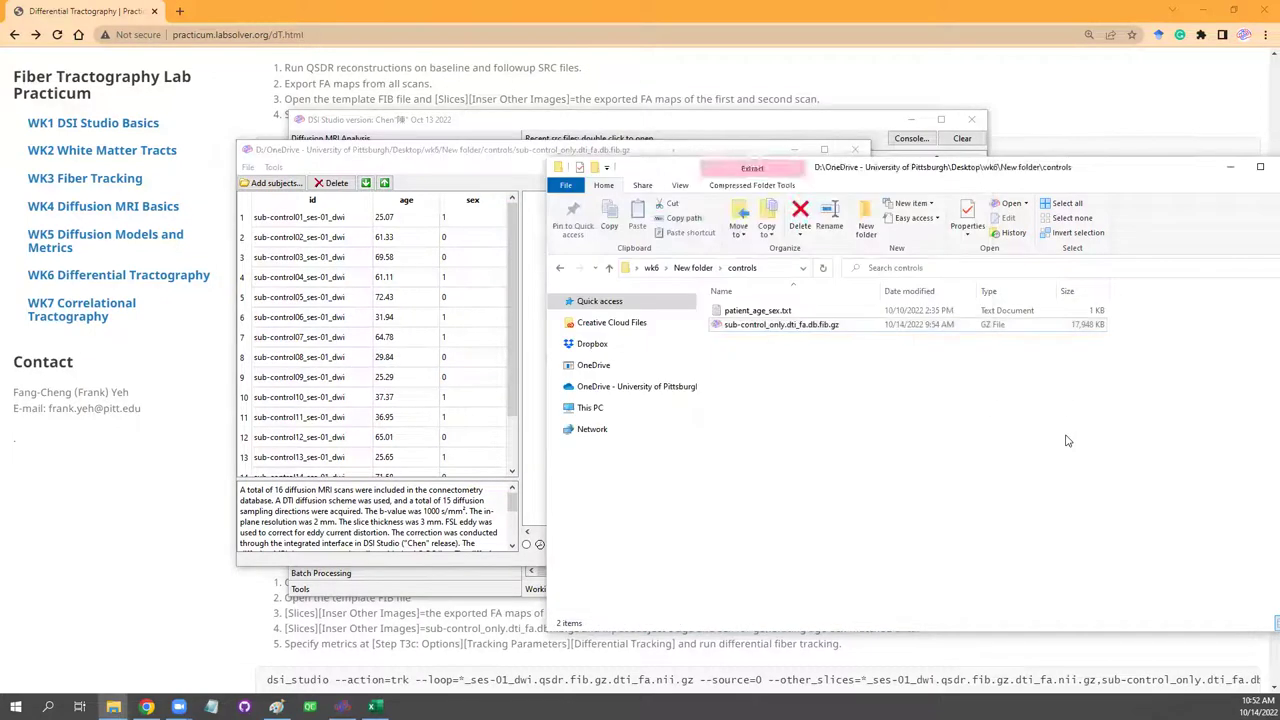
Open patient_age_sex.txt from the controls folder, shift its window off the control subject table, and locate sub-SCA201's age.
{"action": "left_click", "coordinate": [772, 312]}
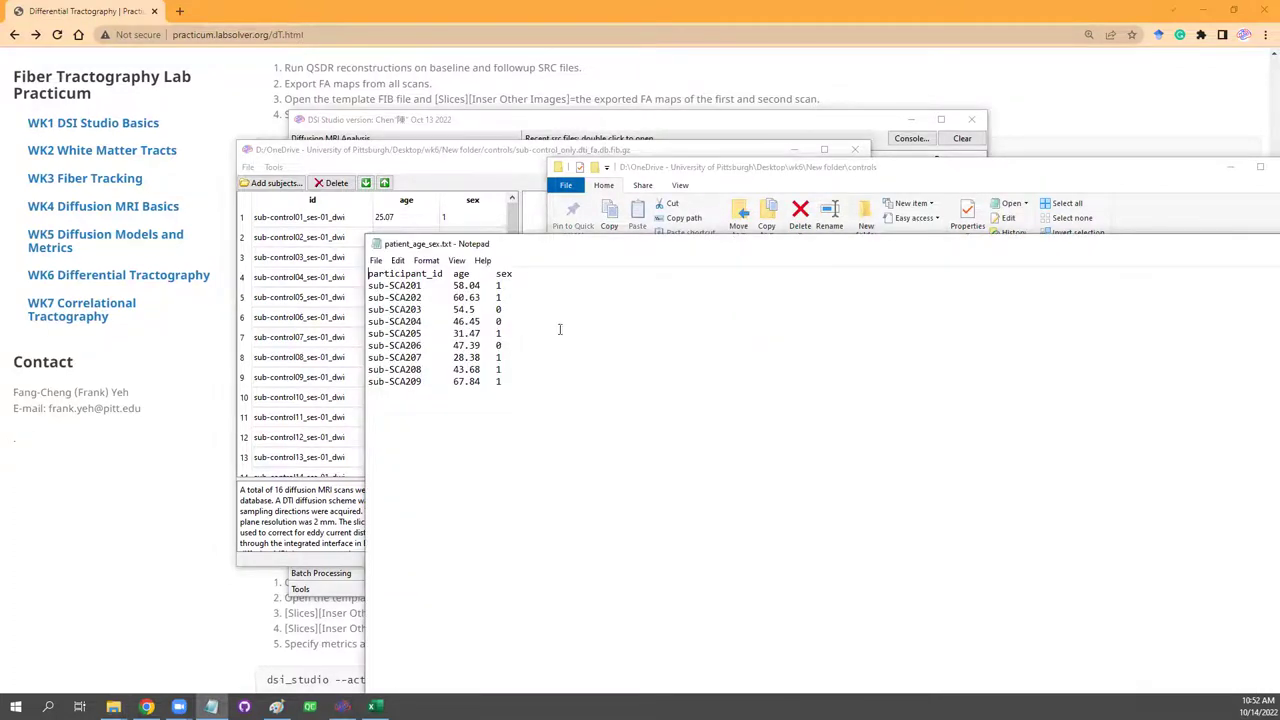
{"action": "left_click_drag", "start_coordinate": [500, 243], "coordinate": [653, 243]}
{"action": "left_click", "coordinate": [655, 285]}
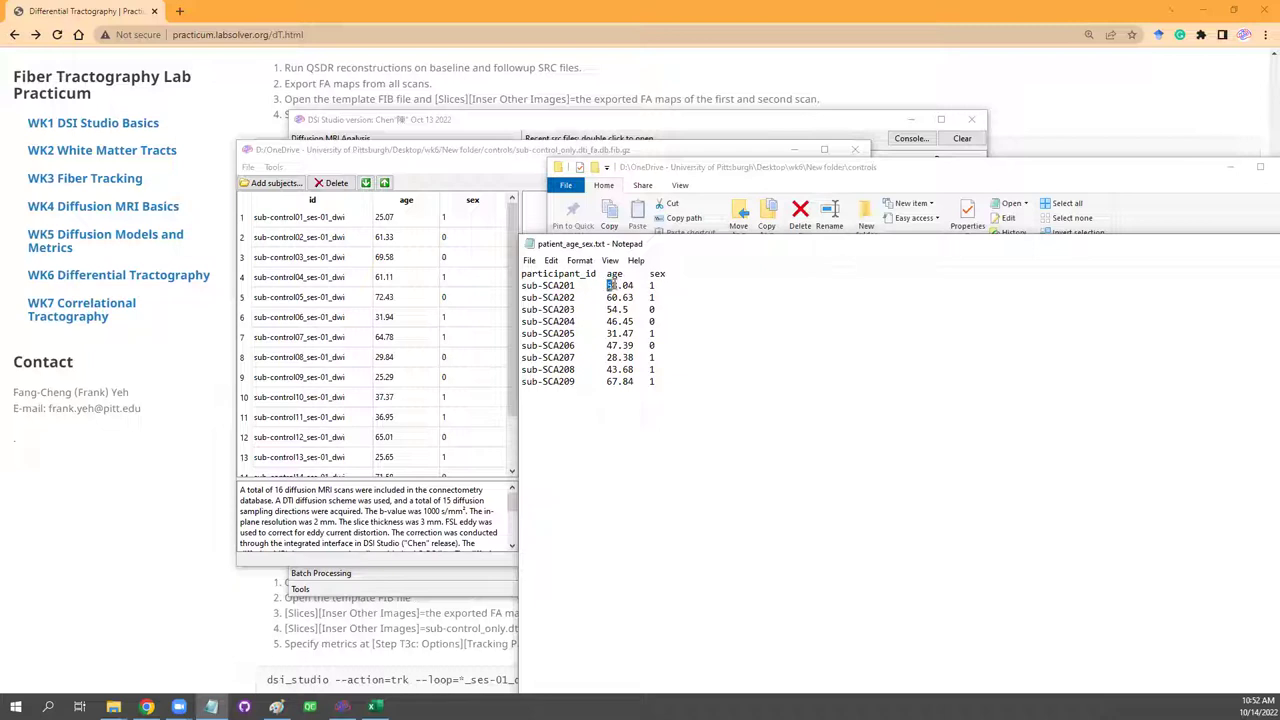
{"action": "left_click_drag", "start_coordinate": [622, 285], "coordinate": [640, 285]}
Look through the control subjects' ages, sexes and FA images in the database, and move its window clear of the page.
{"action": "left_click", "coordinate": [460, 283]}
{"action": "left_click", "coordinate": [445, 221]}
{"action": "left_click", "coordinate": [433, 324]}
{"action": "left_click", "coordinate": [433, 420]}
{"action": "left_click", "coordinate": [434, 461]}
{"action": "scroll", "coordinate": [426, 461], "scroll_direction": "down", "scroll_amount": 1}
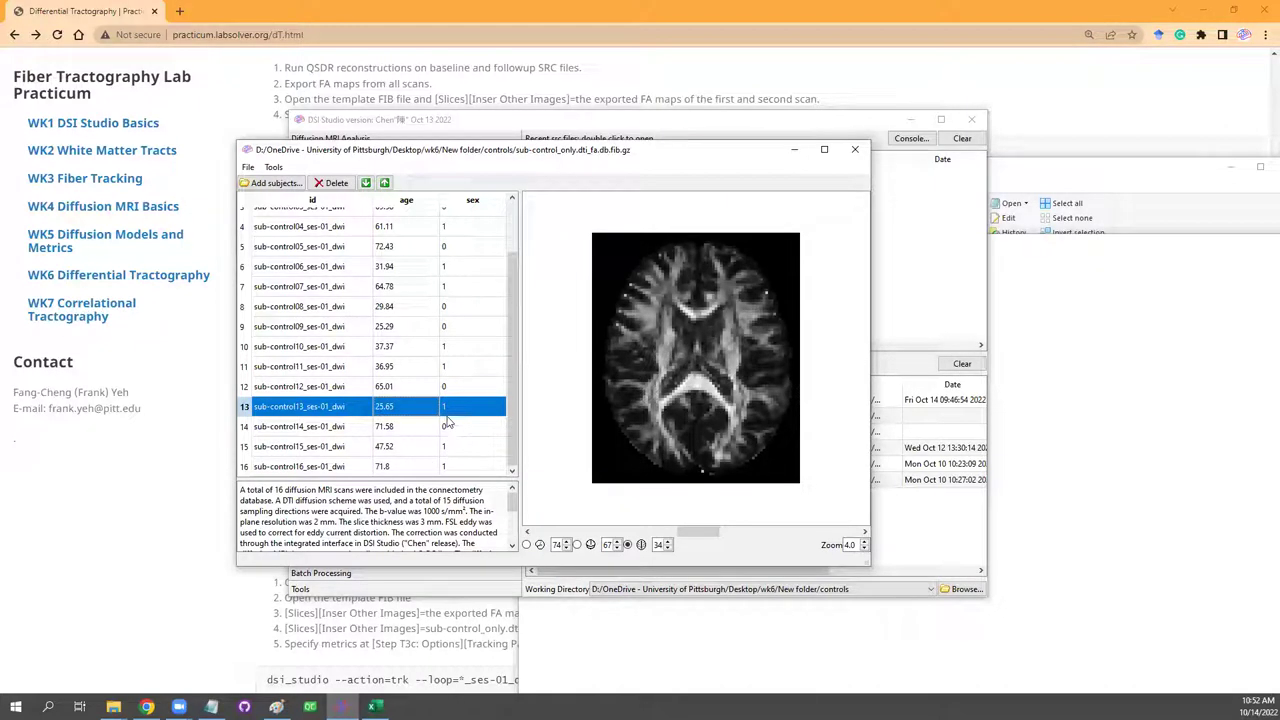
{"action": "left_click_drag", "start_coordinate": [521, 161], "coordinate": [527, 162]}
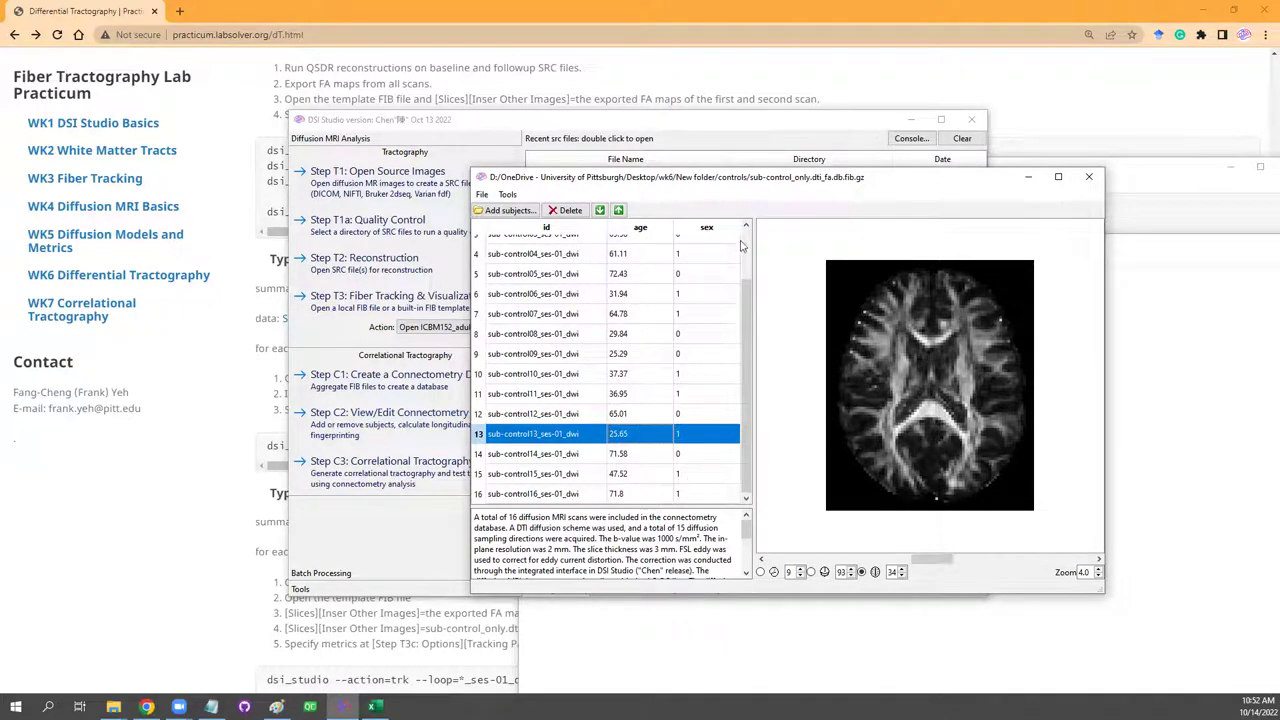
Start saving a regressed image from the control database, using sub-SCA201's age 58.04 and sex 1 from patient_age_sex.txt as demographics.
{"action": "left_click", "coordinate": [482, 194]}
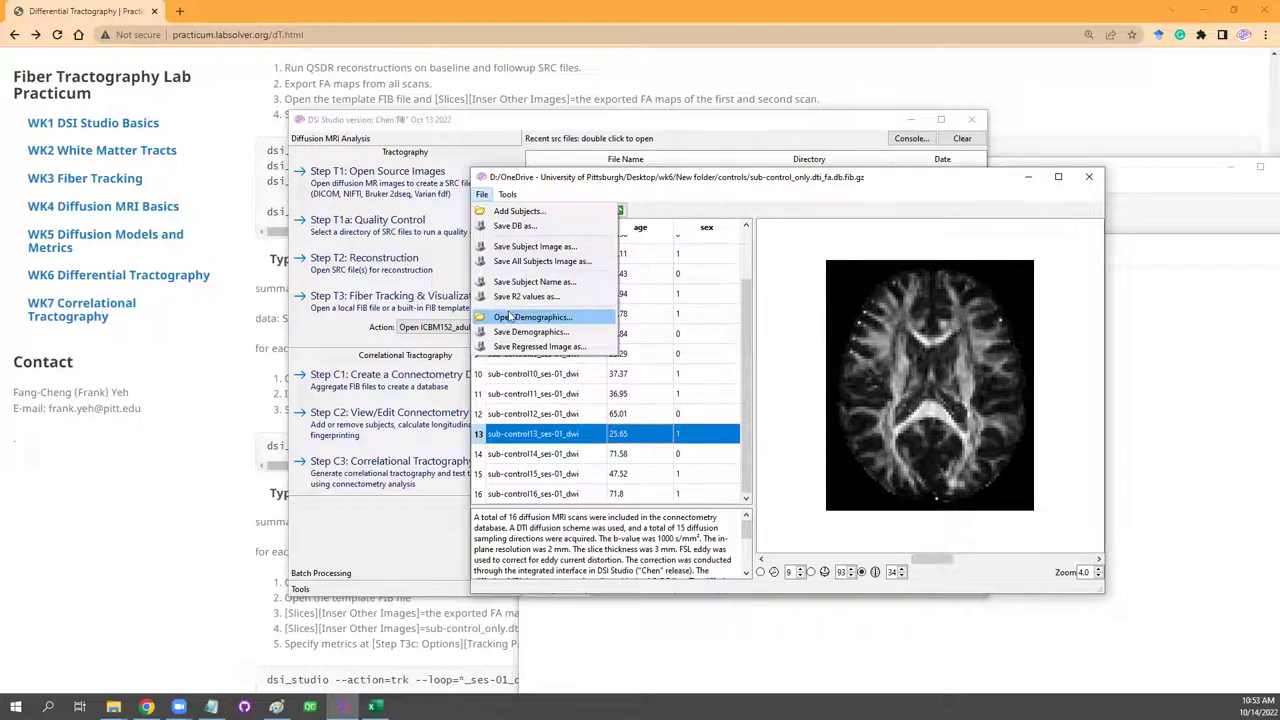
{"action": "left_click", "coordinate": [530, 346]}
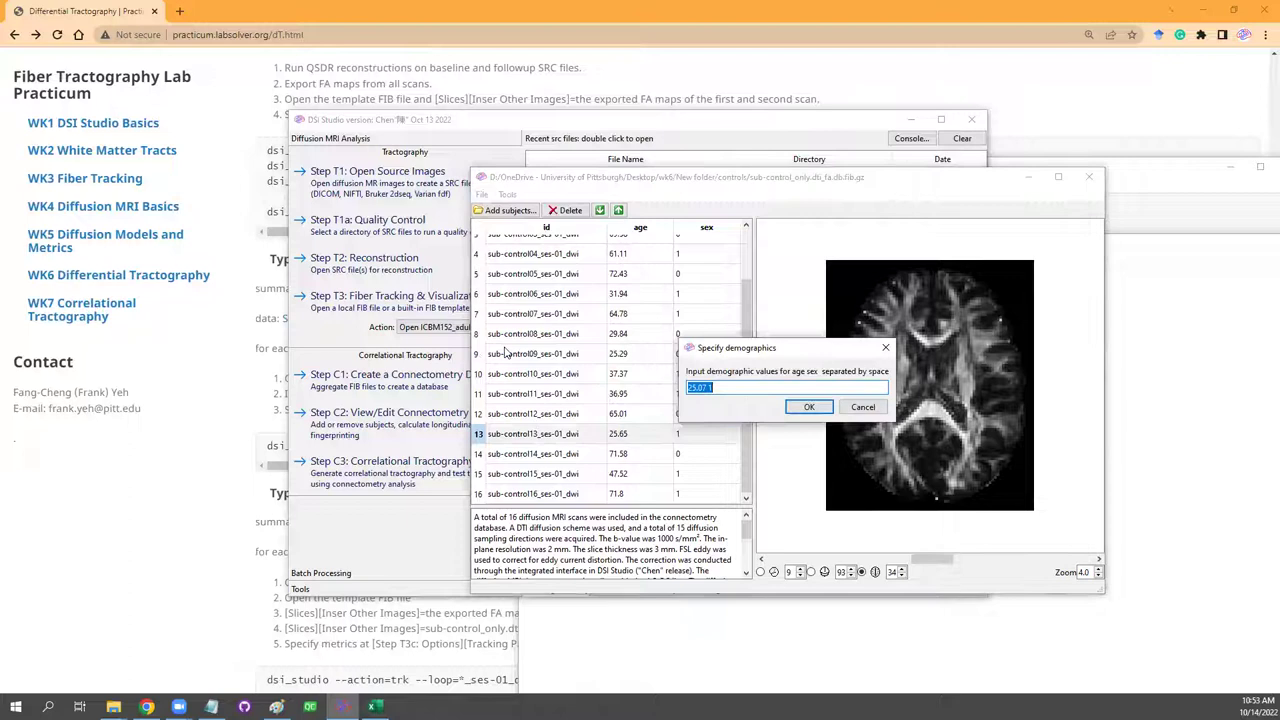
{"action": "left_click", "coordinate": [636, 598]}
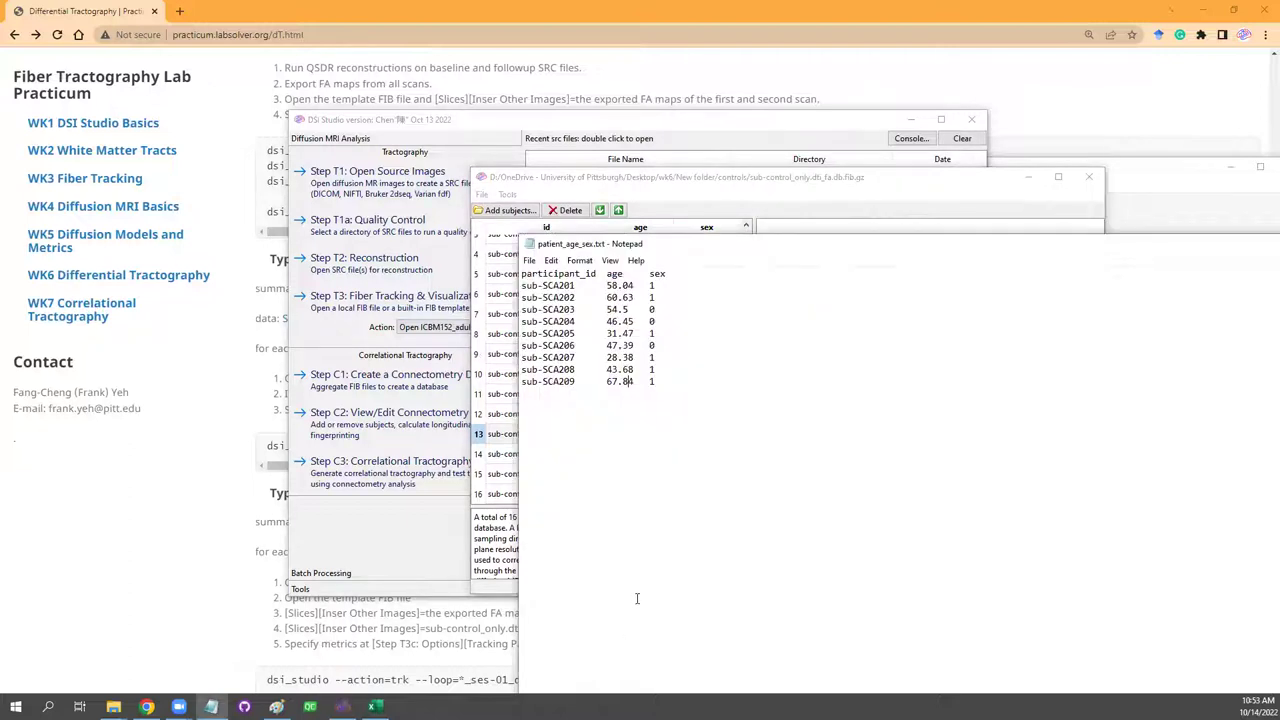
{"action": "left_click_drag", "start_coordinate": [606, 285], "coordinate": [665, 286]}
{"action": "key", "text": "ctrl+c"}
{"action": "left_click", "coordinate": [724, 192]}
{"action": "key", "text": "ctrl+v"}
{"action": "left_click", "coordinate": [707, 388]}
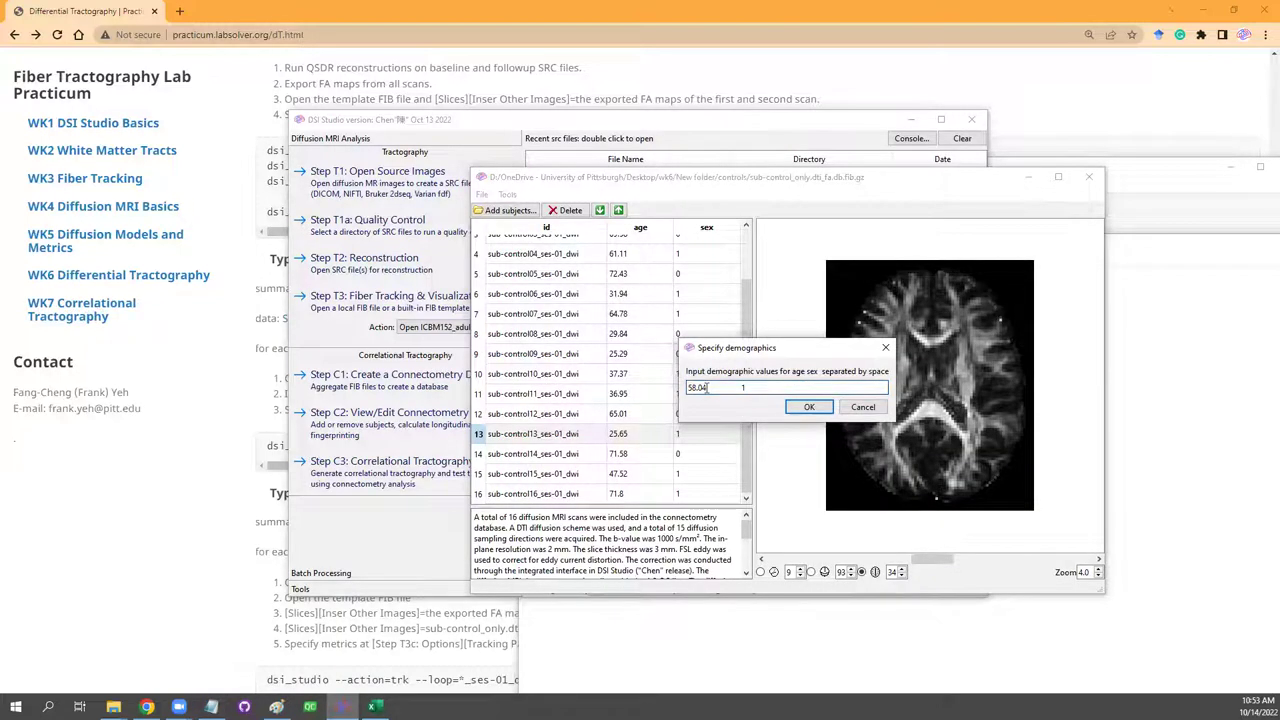
{"action": "left_click_drag", "start_coordinate": [707, 388], "coordinate": [742, 388]}
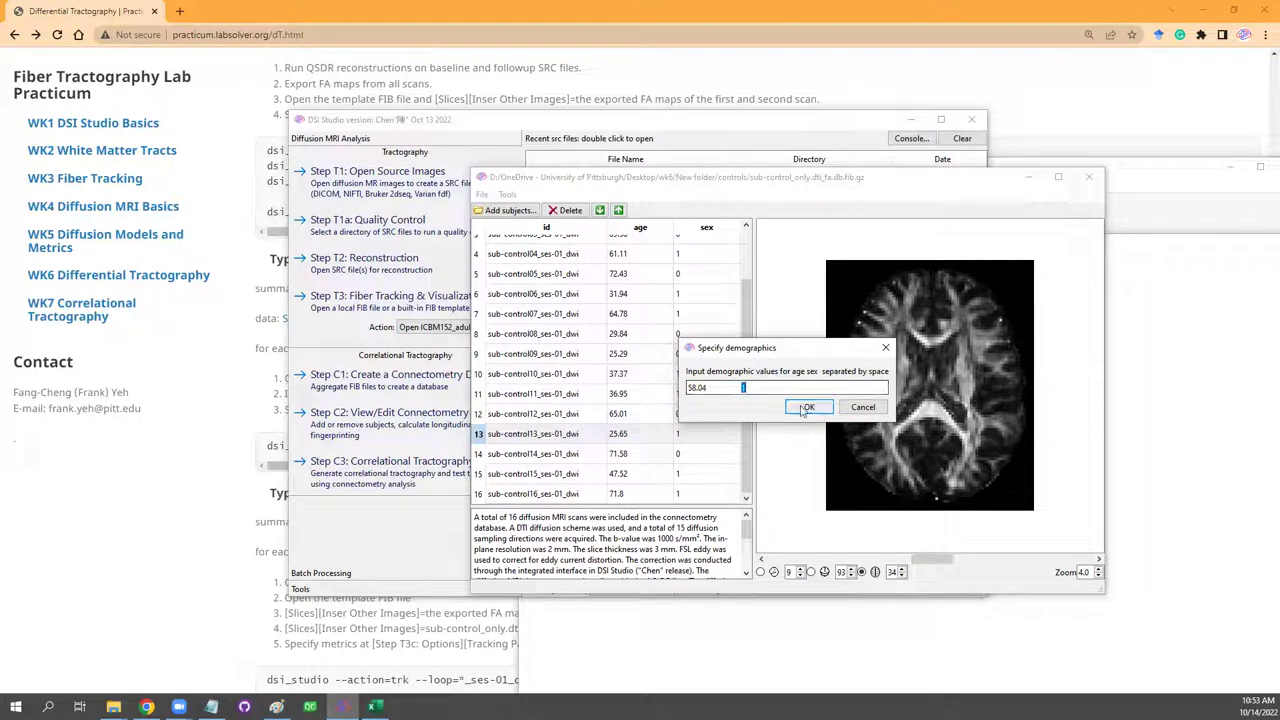
{"action": "left_click", "coordinate": [805, 408]}
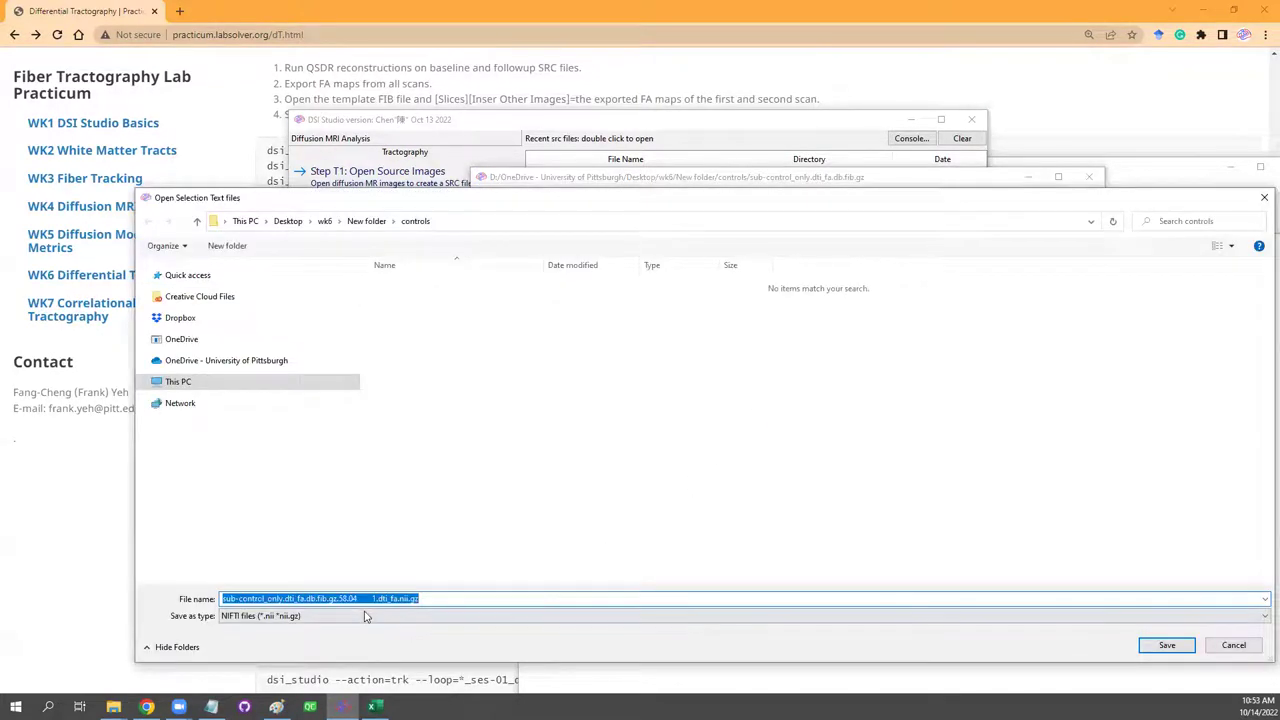
Save the regressed image in the controls folder as regressed_58.04_1.dti_fa.nii.gz.
{"action": "left_click", "coordinate": [371, 598]}
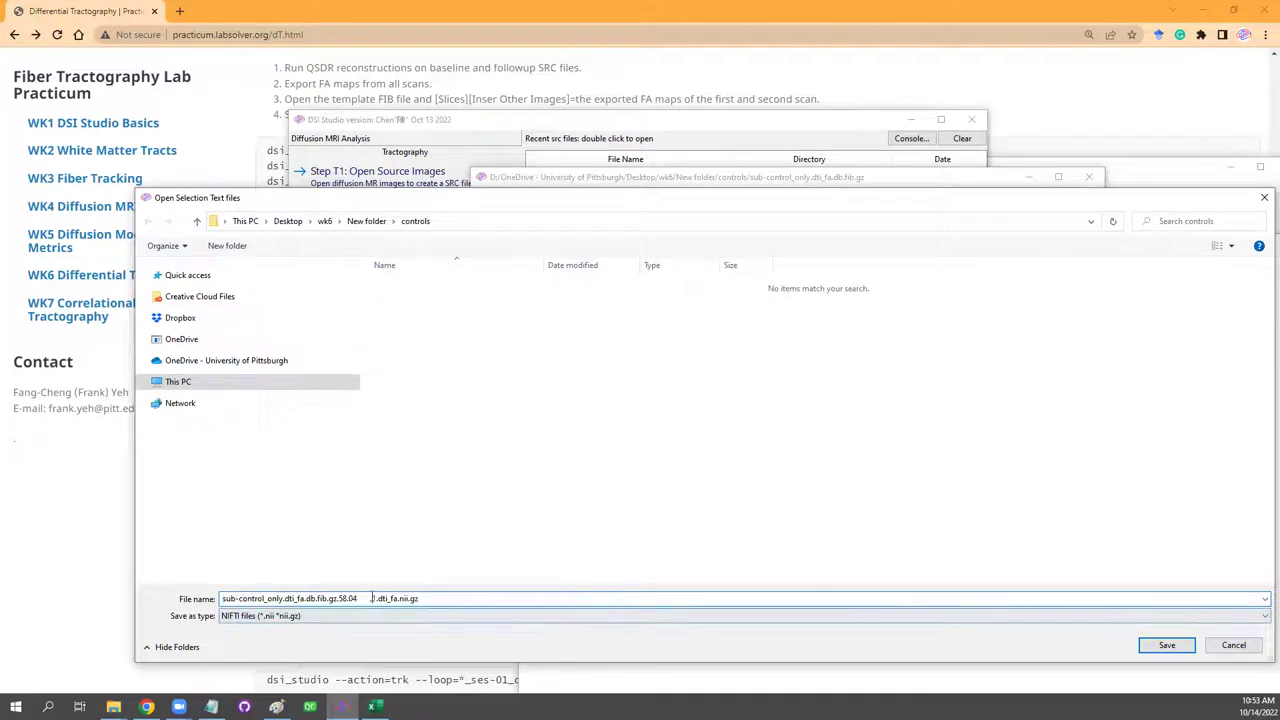
{"action": "key", "text": "BackSpace"}
{"action": "type", "text": "_"}
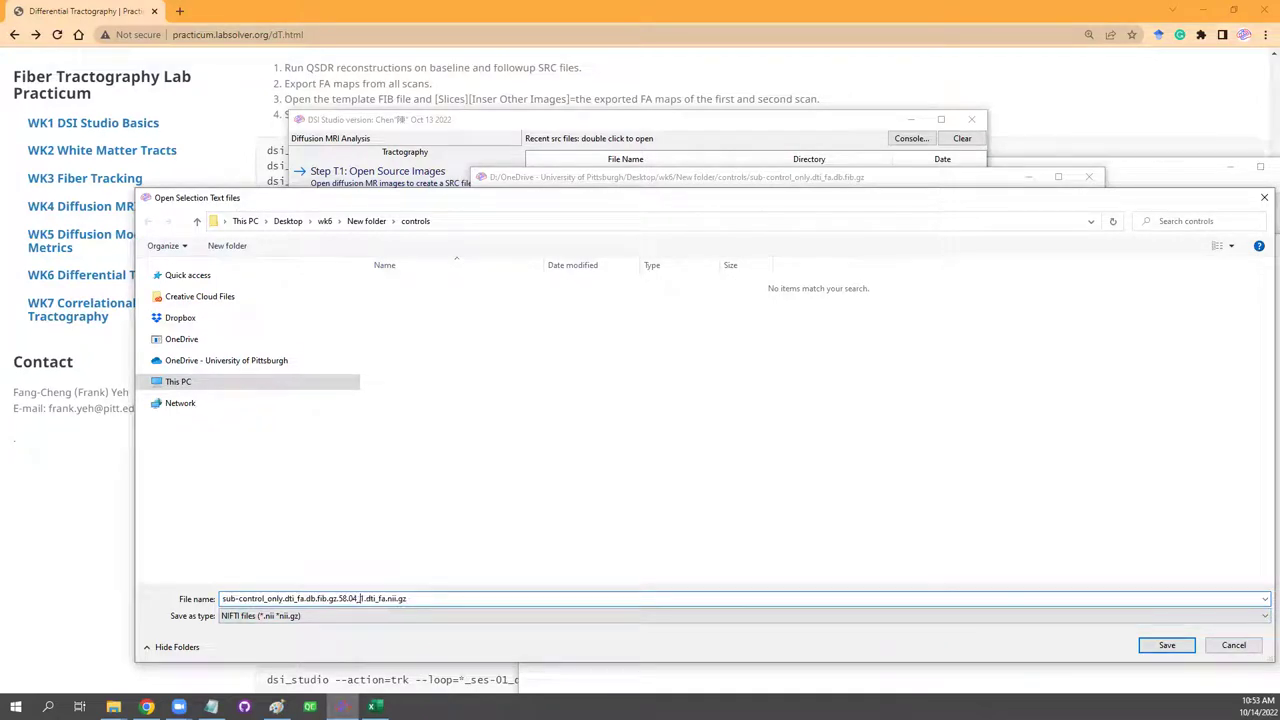
{"action": "left_click_drag", "start_coordinate": [222, 598], "coordinate": [318, 598]}
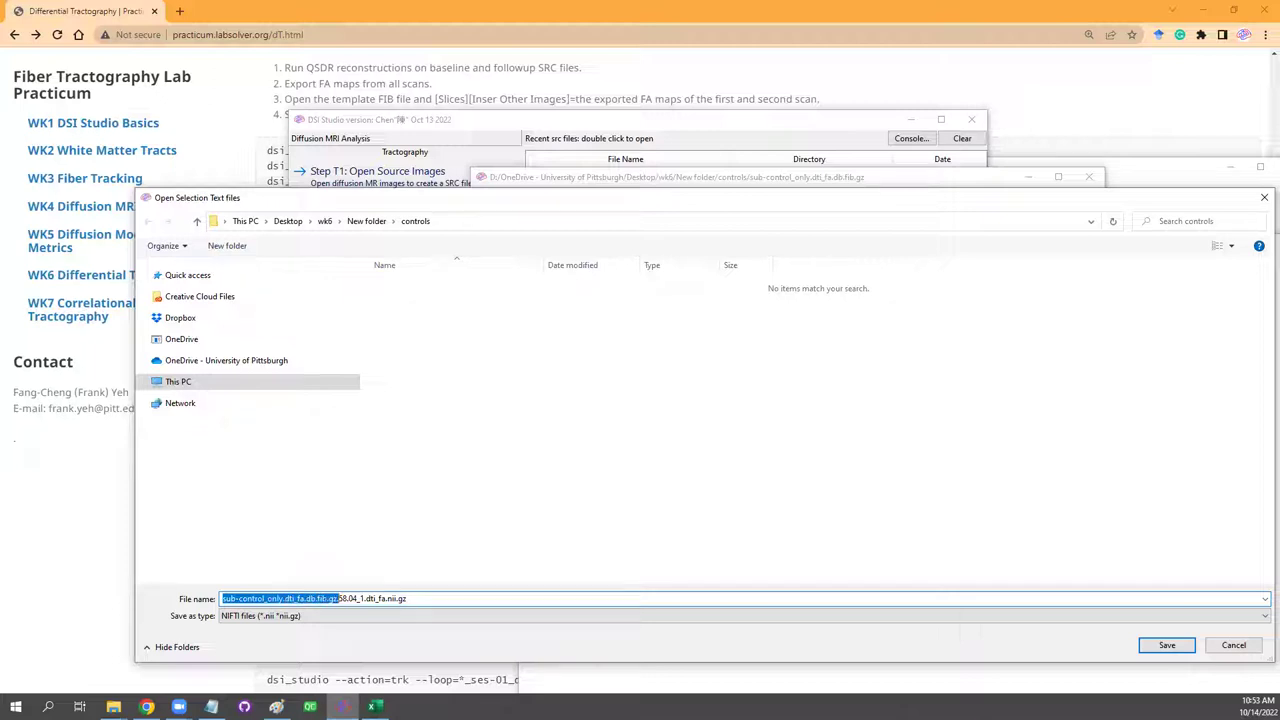
{"action": "type", "text": "regressed"}
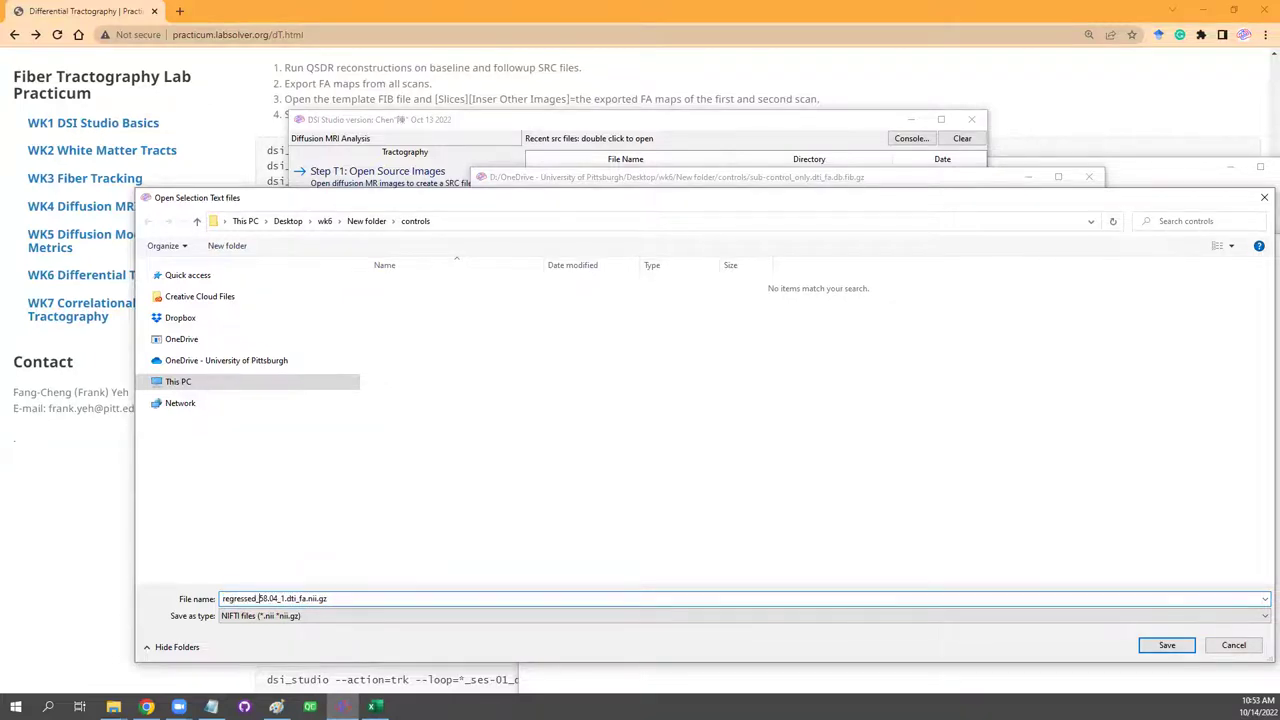
{"action": "key", "text": "Return"}
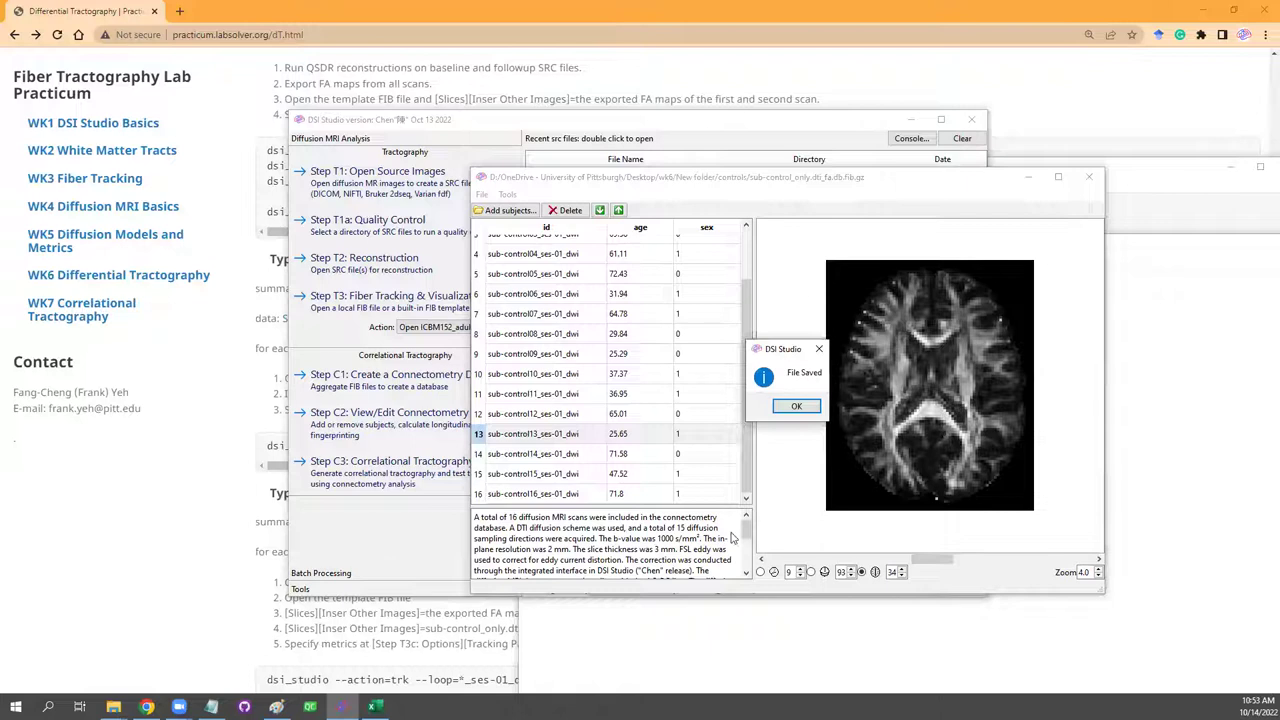
{"action": "left_click", "coordinate": [796, 406]}
Open regressed_58.04_1.dti_fa.nii.gz from the controls folder in DSI Studio's image viewer and inspect the regressed FA map up close.
{"action": "left_click", "coordinate": [1181, 355]}
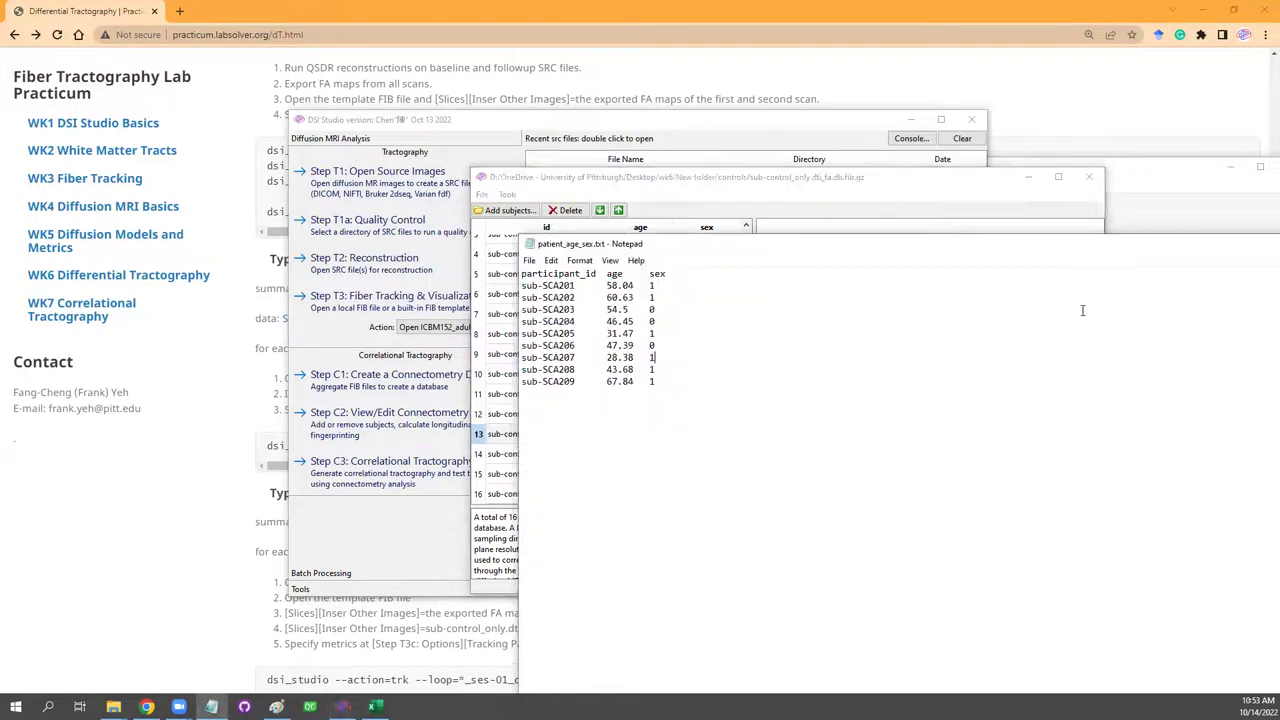
{"action": "left_click", "coordinate": [1121, 190]}
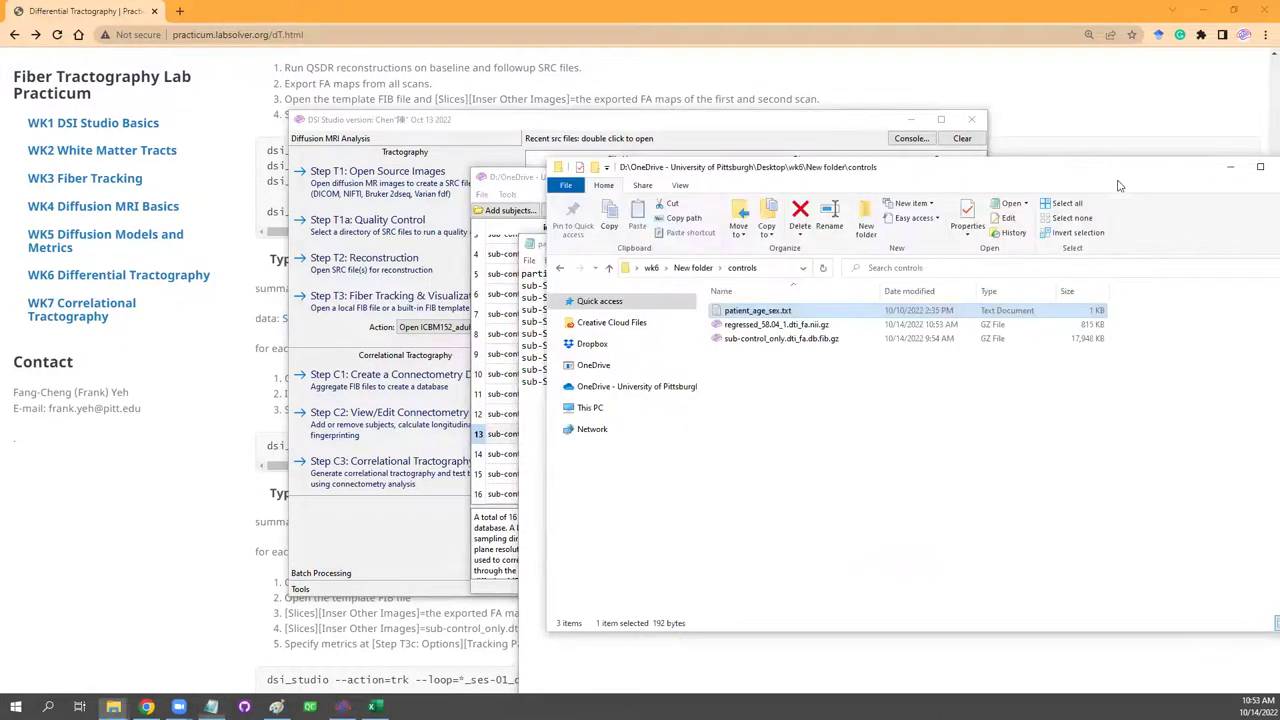
{"action": "left_click", "coordinate": [785, 324]}
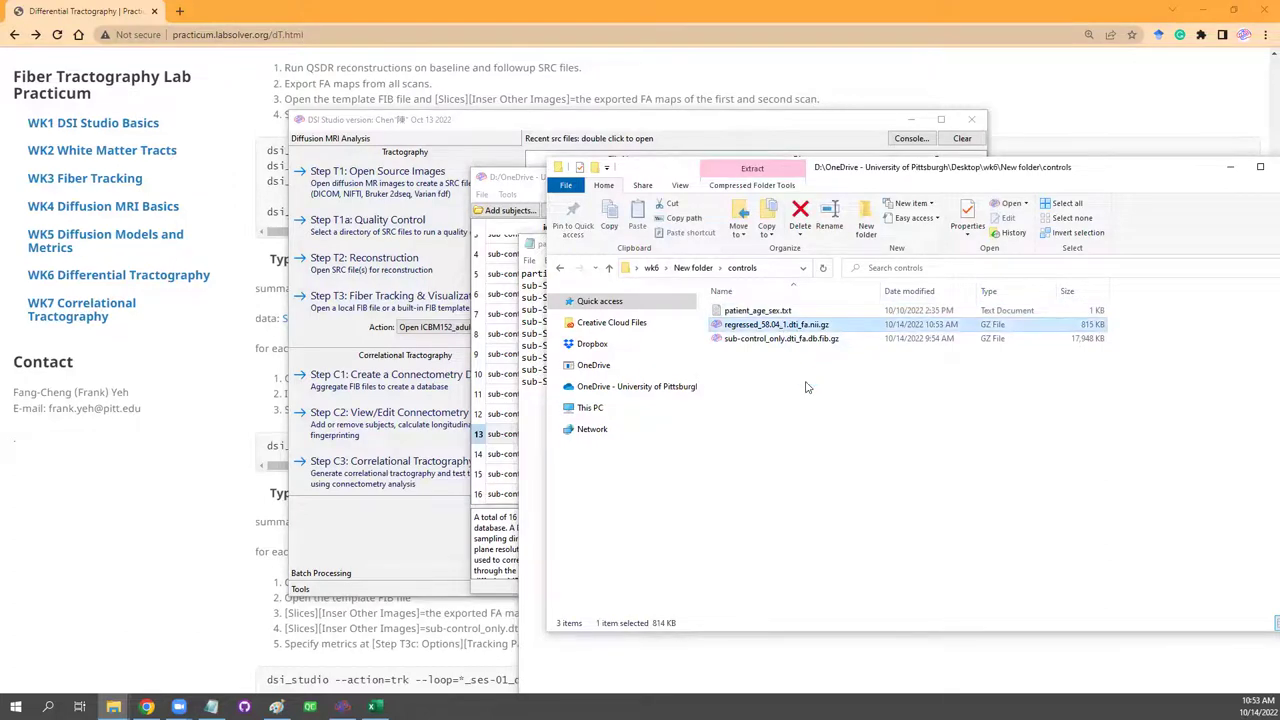
{"action": "left_click_drag", "start_coordinate": [776, 324], "coordinate": [523, 366]}
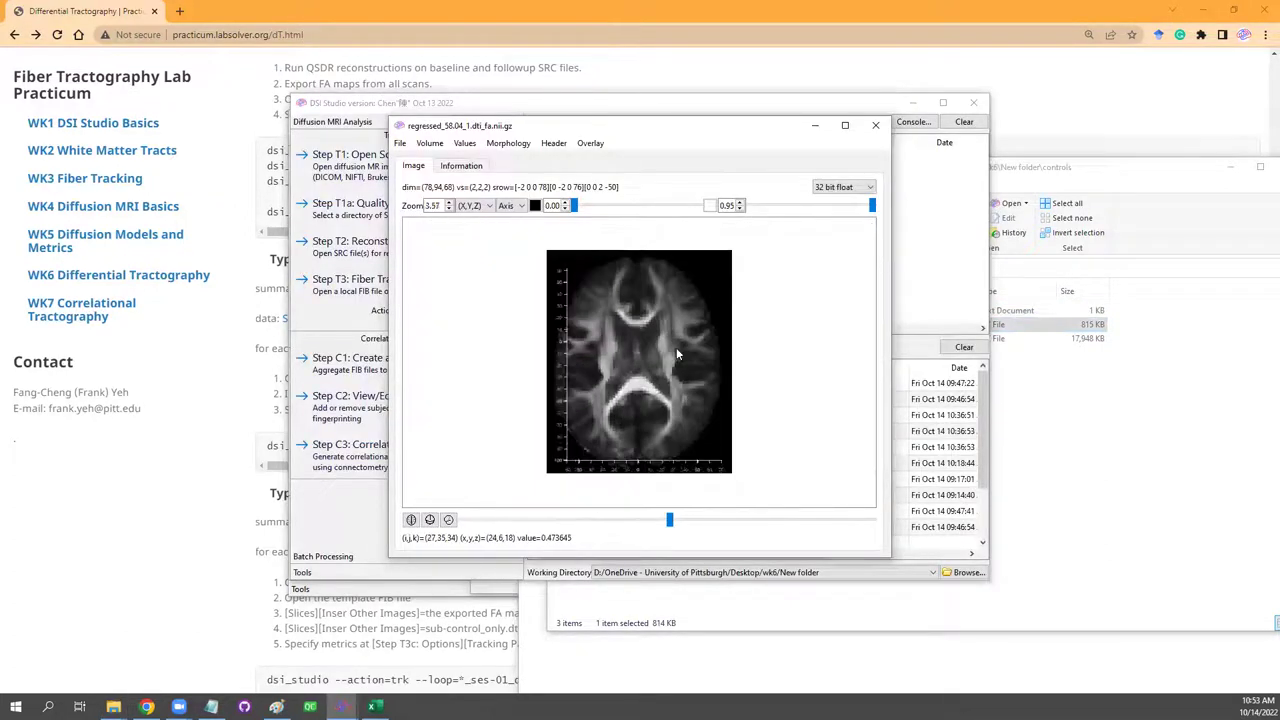
{"action": "scroll", "coordinate": [676, 354], "scroll_direction": "up", "scroll_amount": 3}
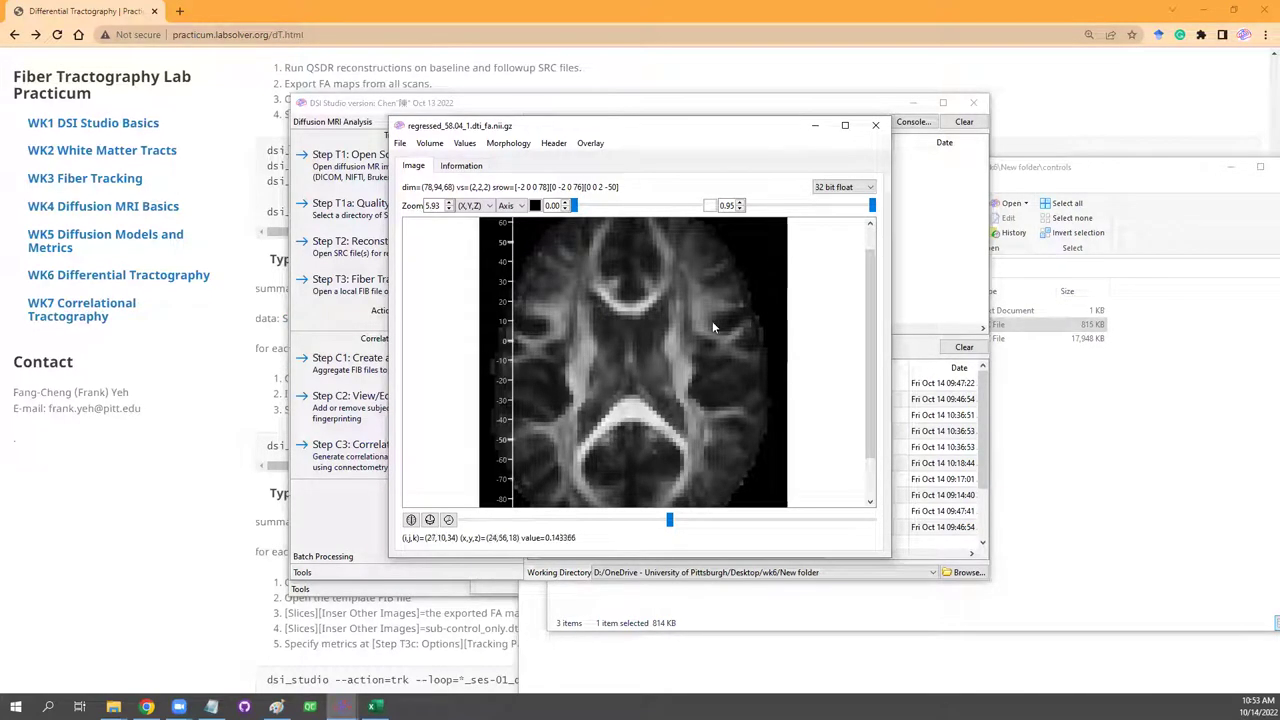
Review the regressed FA map again, and find the Type 3 cross-sectional native-space comparison instructions on the practicum page.
{"action": "left_click", "coordinate": [1100, 426]}
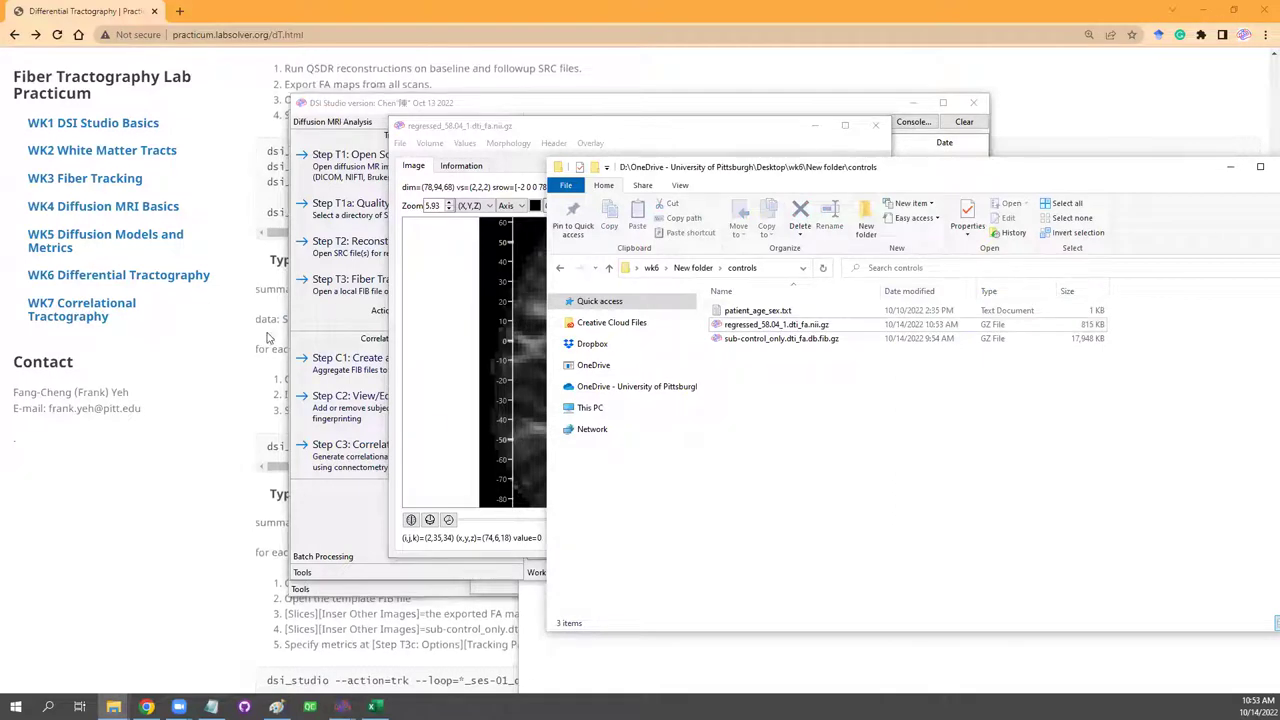
{"action": "scroll", "coordinate": [283, 250], "scroll_direction": "down", "scroll_amount": 5}
{"action": "scroll", "coordinate": [256, 346], "scroll_direction": "down", "scroll_amount": 2}
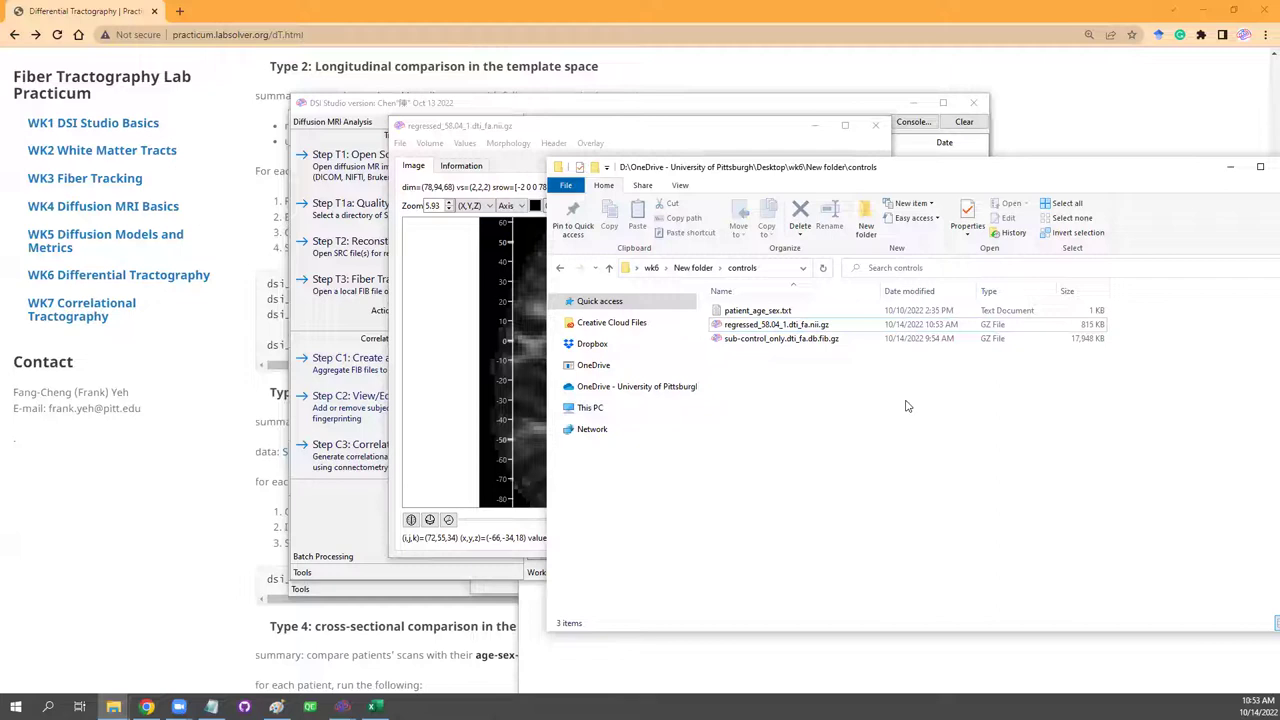
{"action": "left_click", "coordinate": [790, 325]}
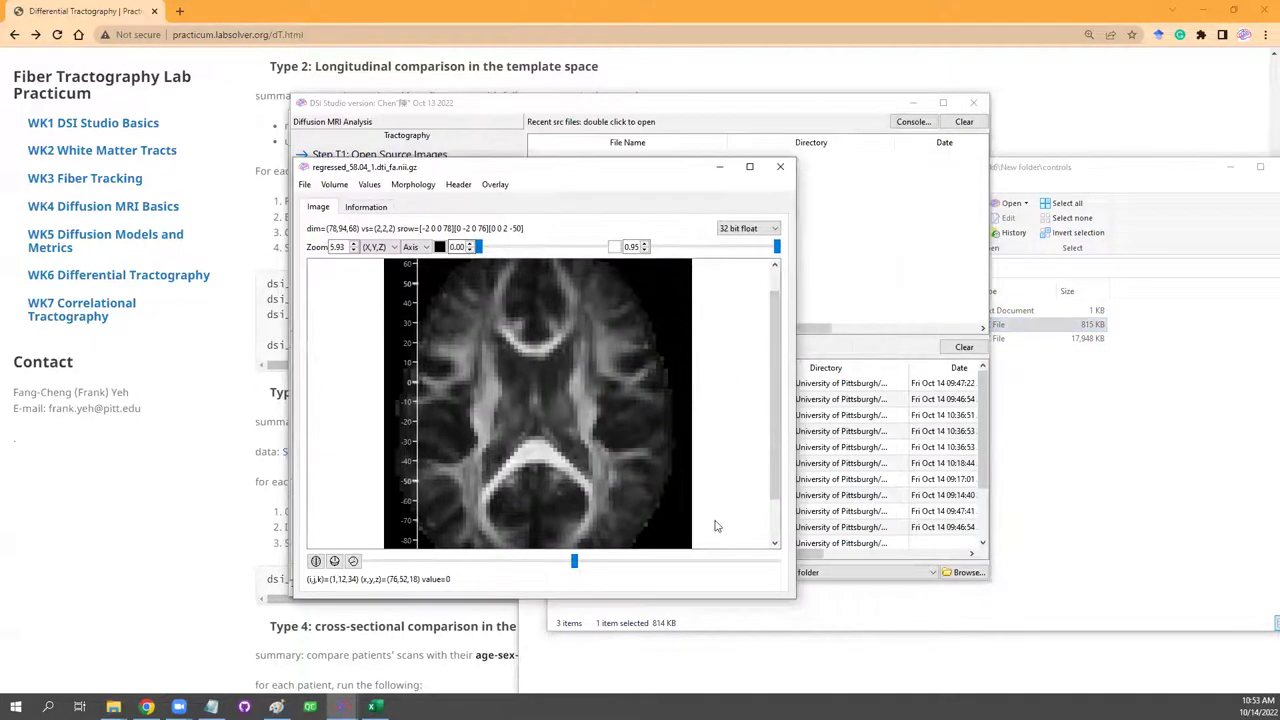
{"action": "left_click", "coordinate": [240, 565]}
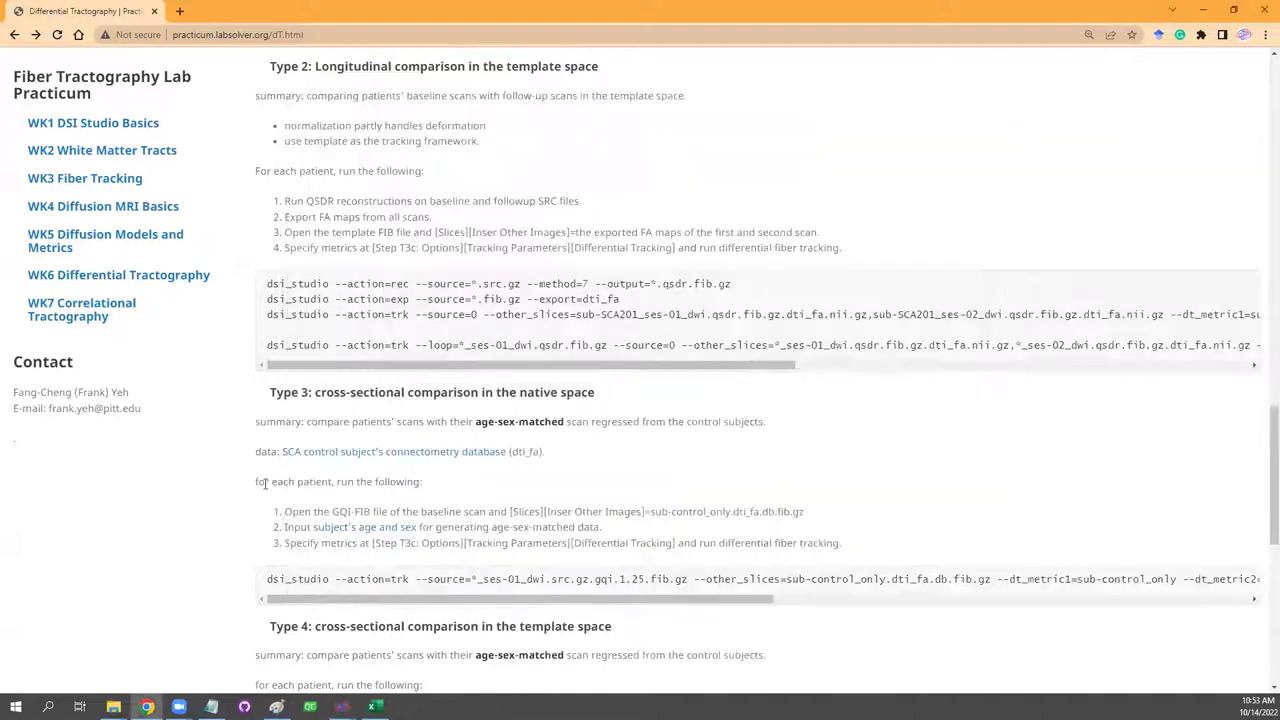
{"action": "scroll", "coordinate": [290, 420], "scroll_direction": "down", "scroll_amount": 1}
{"action": "left_click_drag", "start_coordinate": [271, 326], "coordinate": [636, 326]}
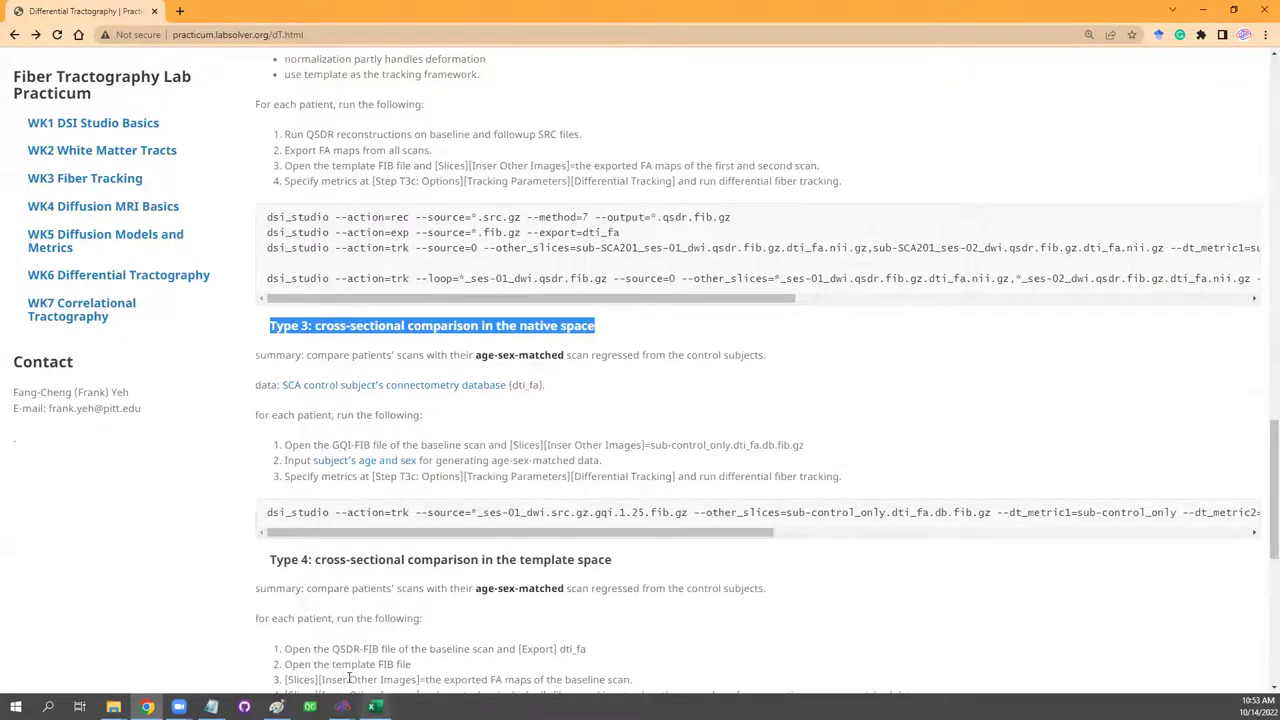
Open sub-SCA201_ses-01_dwi.src.gz.gqi.1.25.fib.gz from New folder's gqi subfolder in a maximized DSI Studio tracking window.
{"action": "left_click", "coordinate": [113, 706]}
{"action": "left_click", "coordinate": [280, 657]}
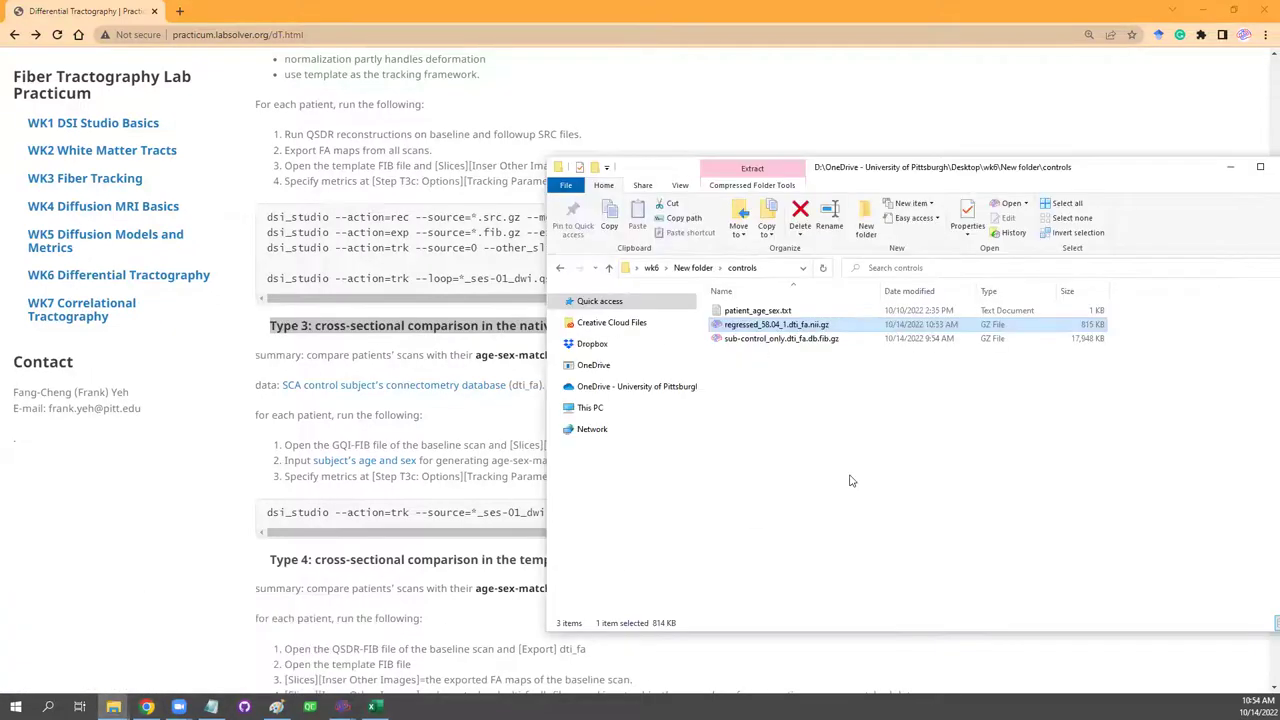
{"action": "left_click", "coordinate": [697, 269]}
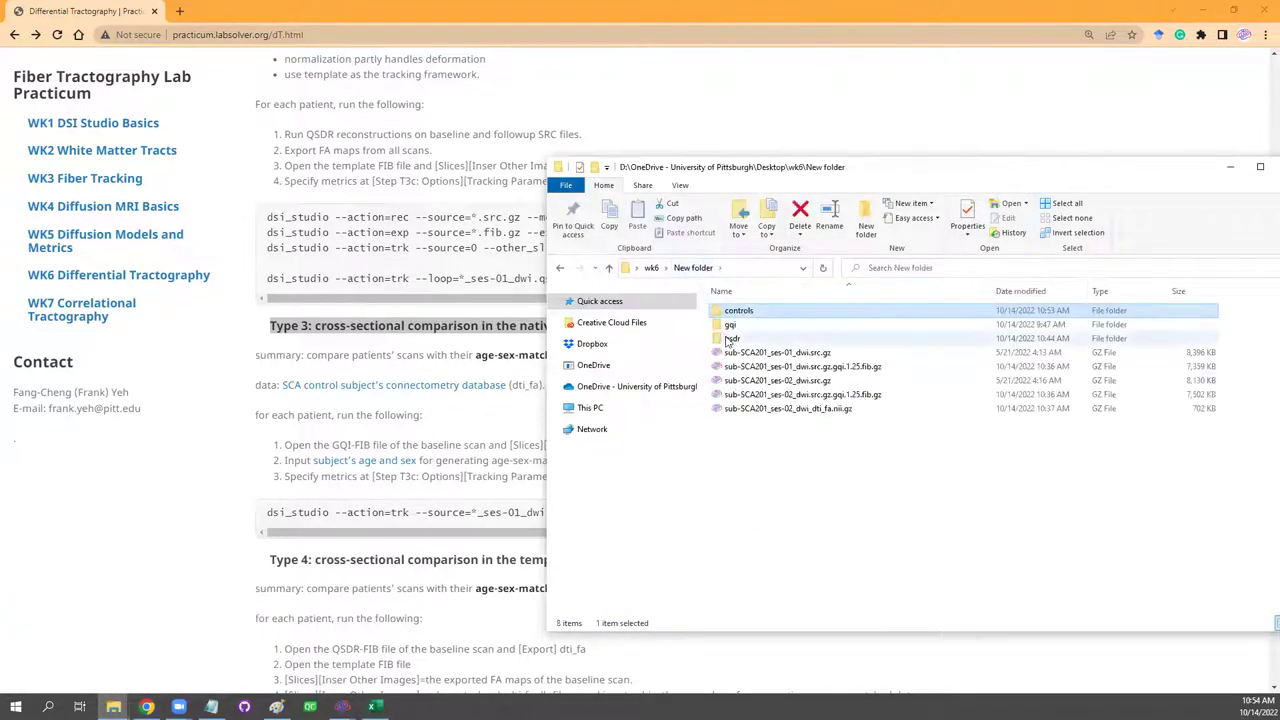
{"action": "double_click", "coordinate": [745, 333]}
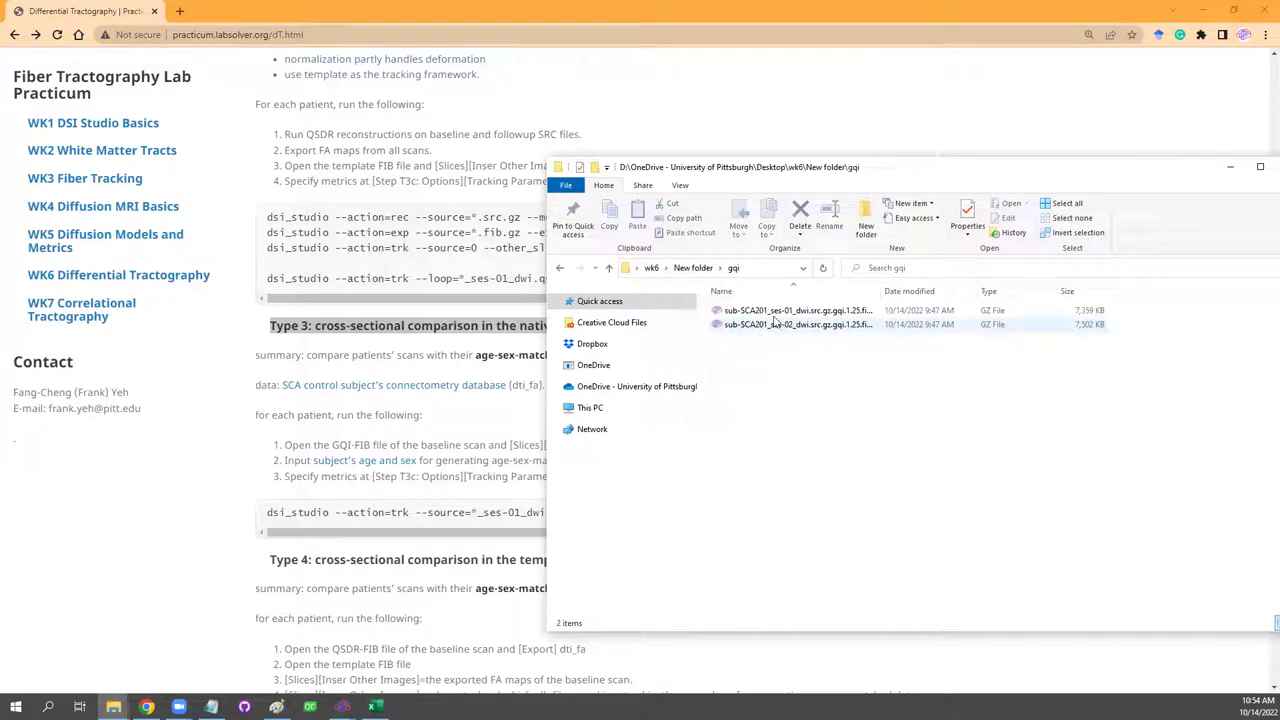
{"action": "left_click", "coordinate": [790, 312]}
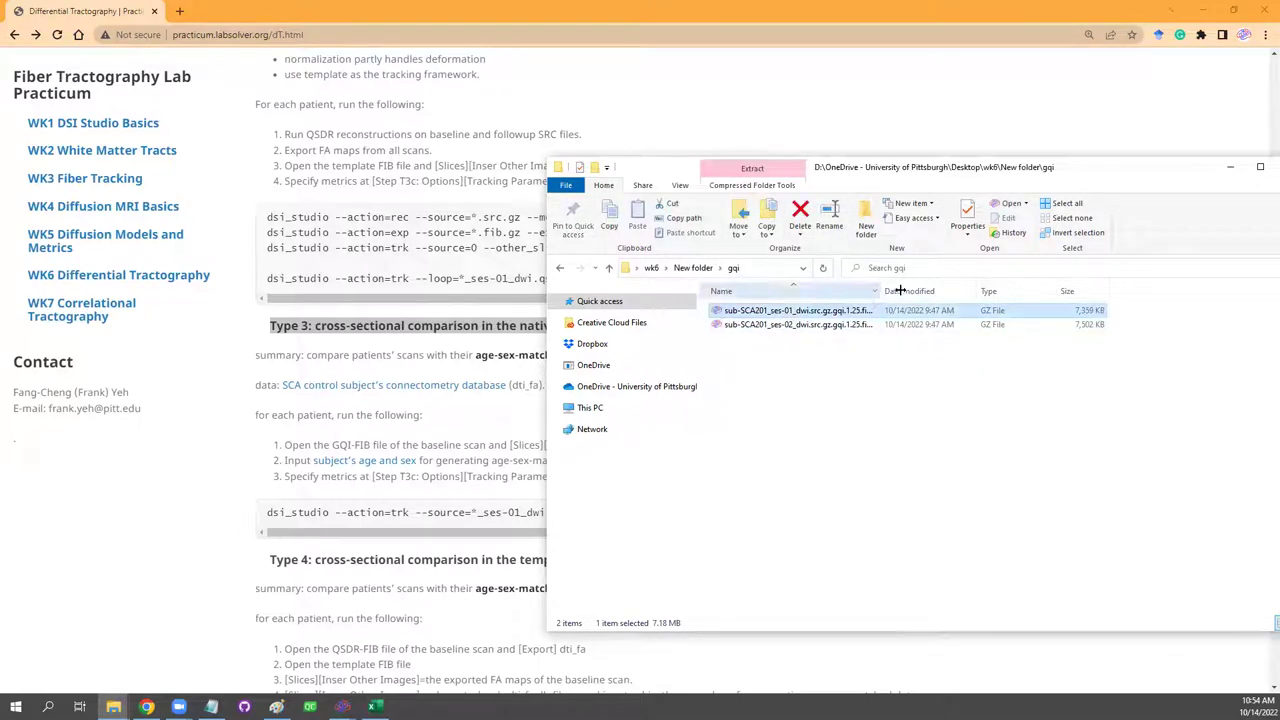
{"action": "left_click_drag", "start_coordinate": [900, 291], "coordinate": [985, 291]}
{"action": "double_click", "coordinate": [860, 313]}
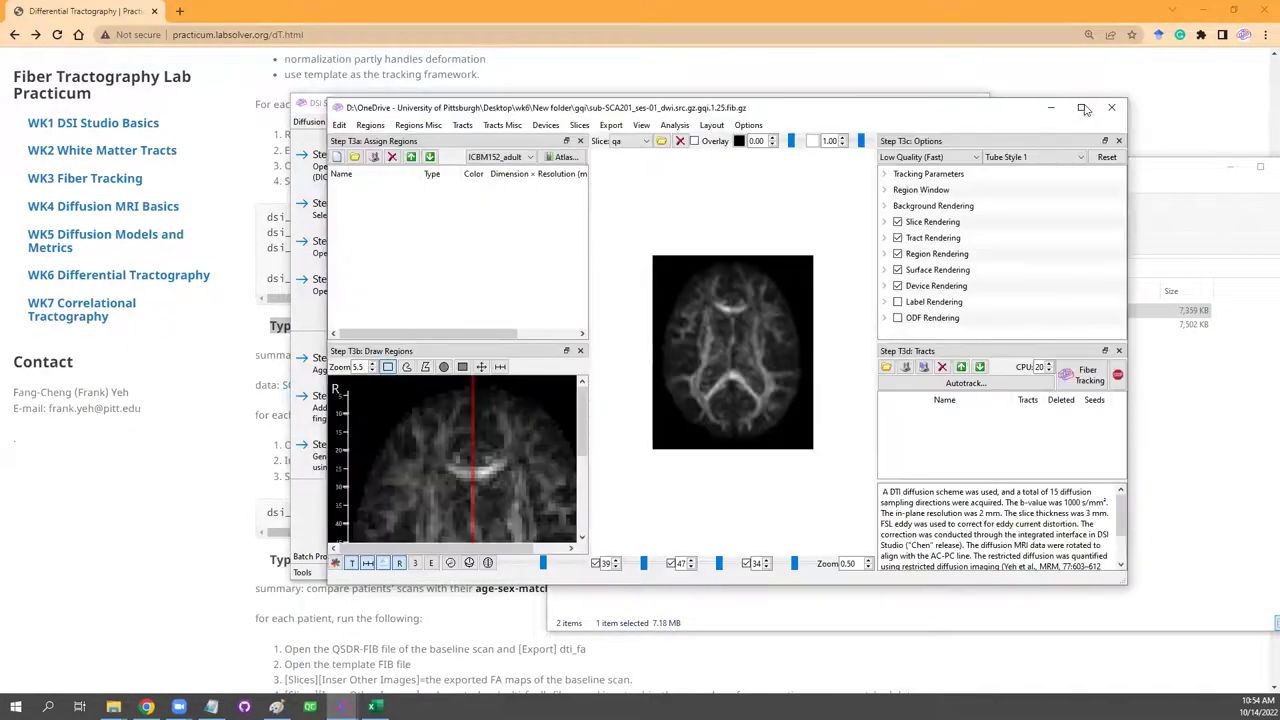
{"action": "left_click", "coordinate": [1082, 107]}
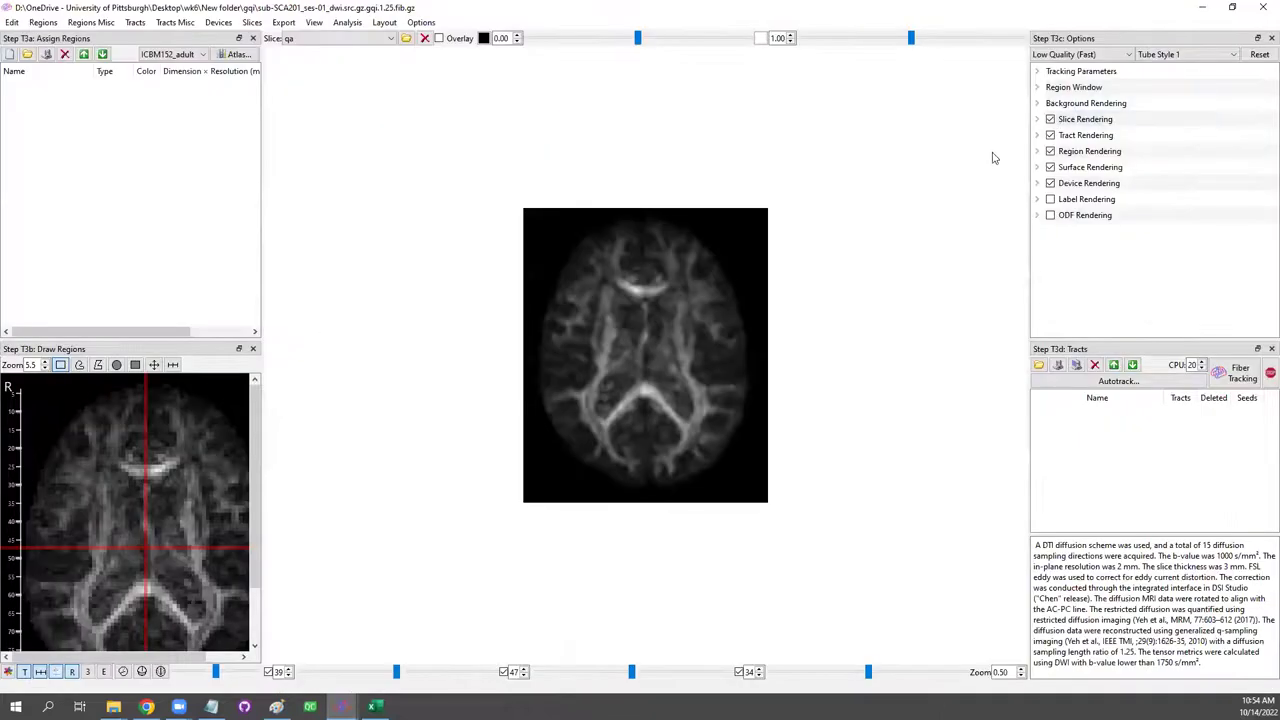
Insert regressed_58.04_1.dti_fa.nii.gz from the controls folder as an MNI image slice in the baseline scan's tracking window.
{"action": "left_click", "coordinate": [284, 22]}
{"action": "left_click", "coordinate": [284, 22]}
{"action": "left_click", "coordinate": [251, 22]}
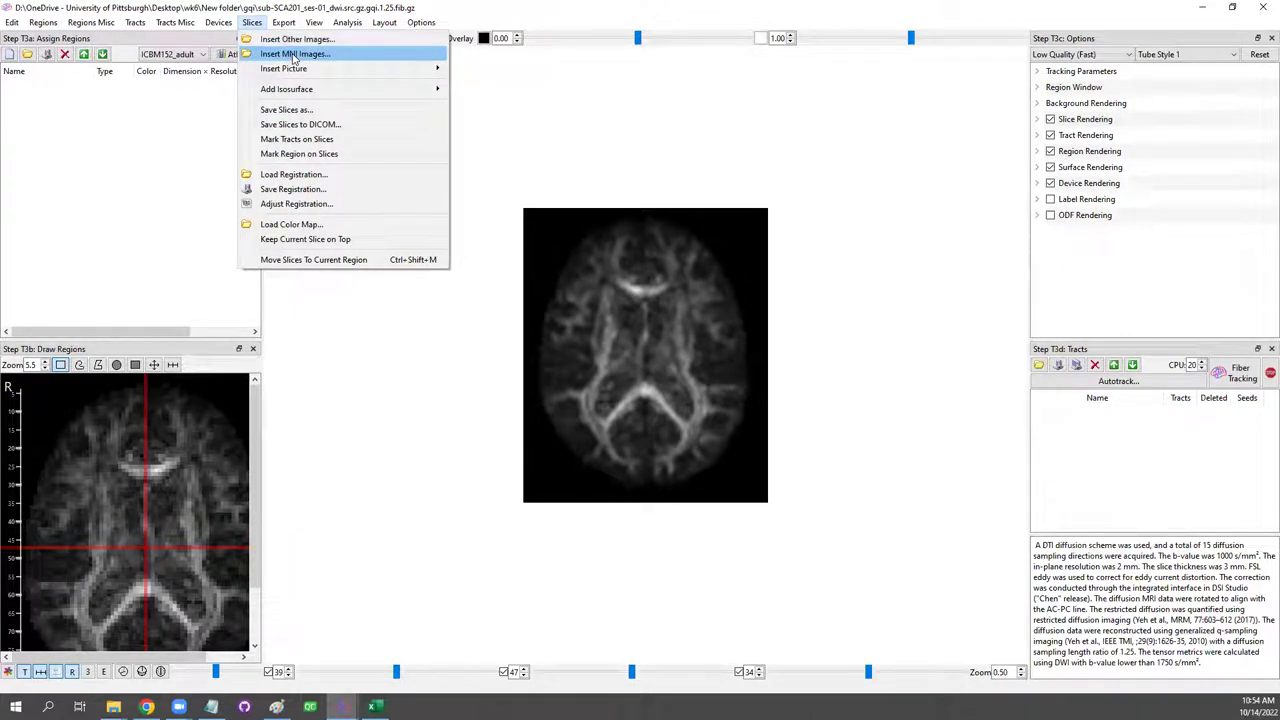
{"action": "left_click", "coordinate": [294, 55]}
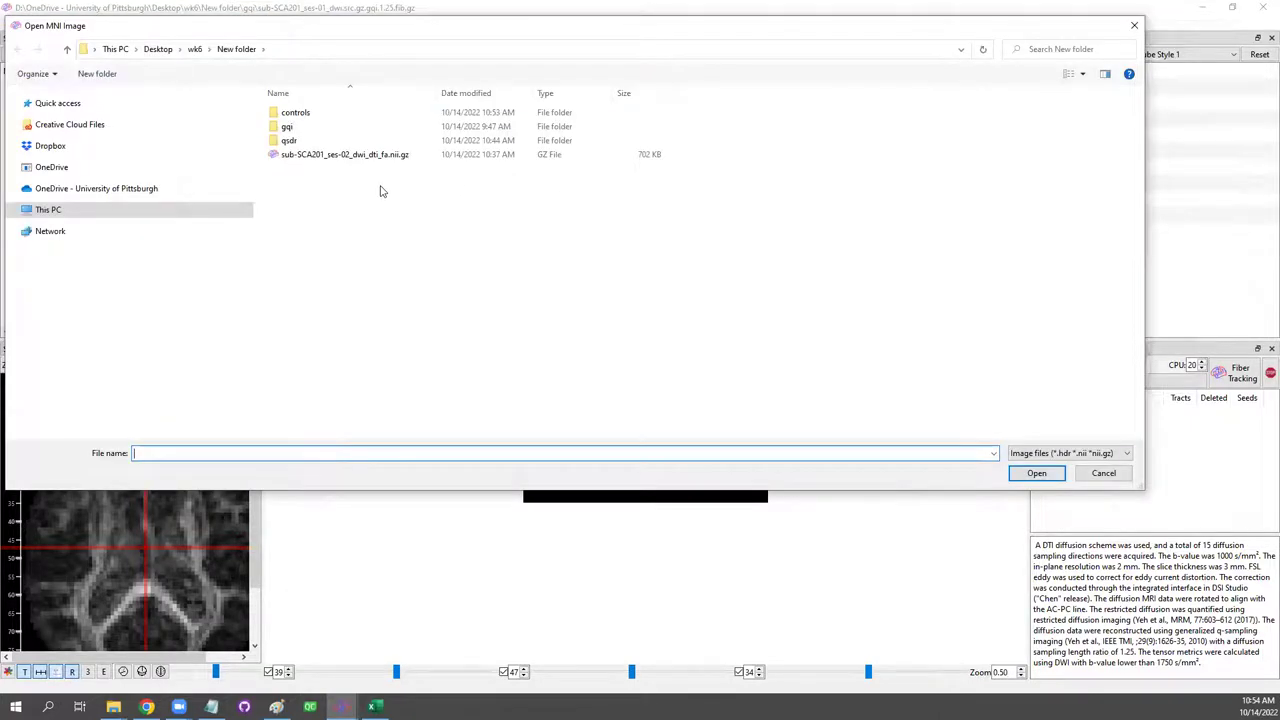
{"action": "double_click", "coordinate": [306, 113]}
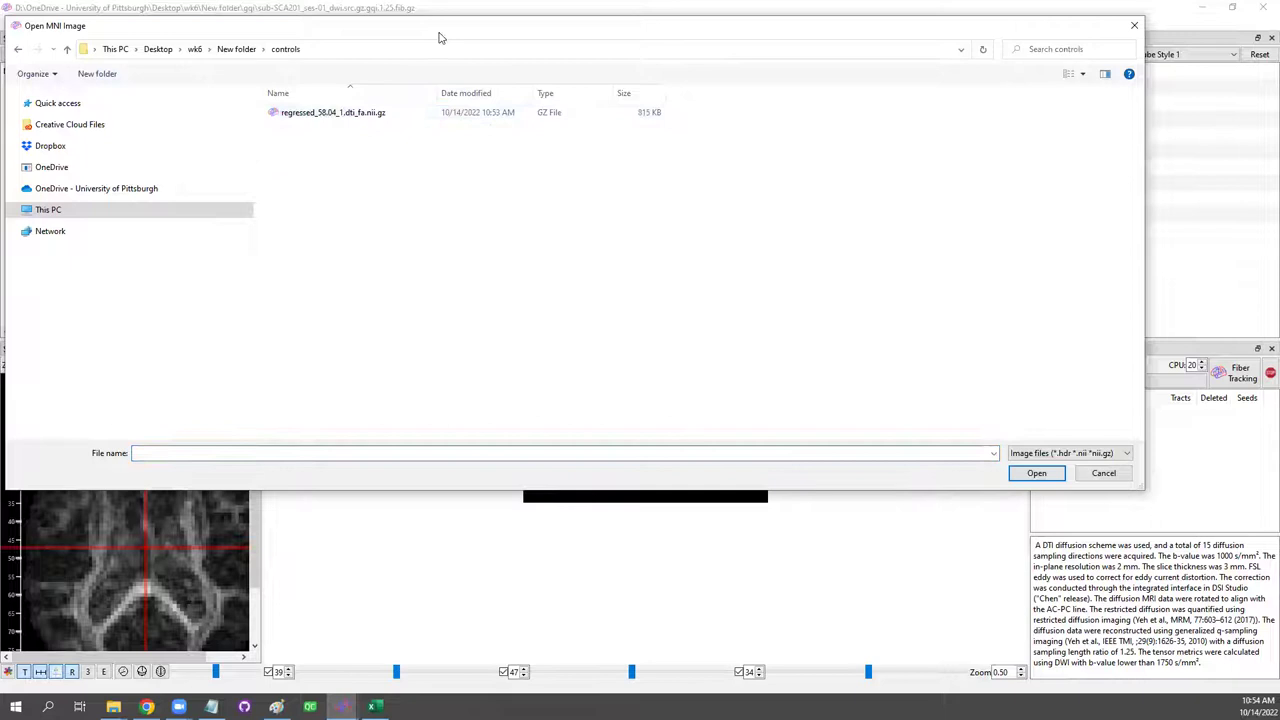
{"action": "left_click", "coordinate": [516, 273]}
{"action": "left_click", "coordinate": [1191, 631]}
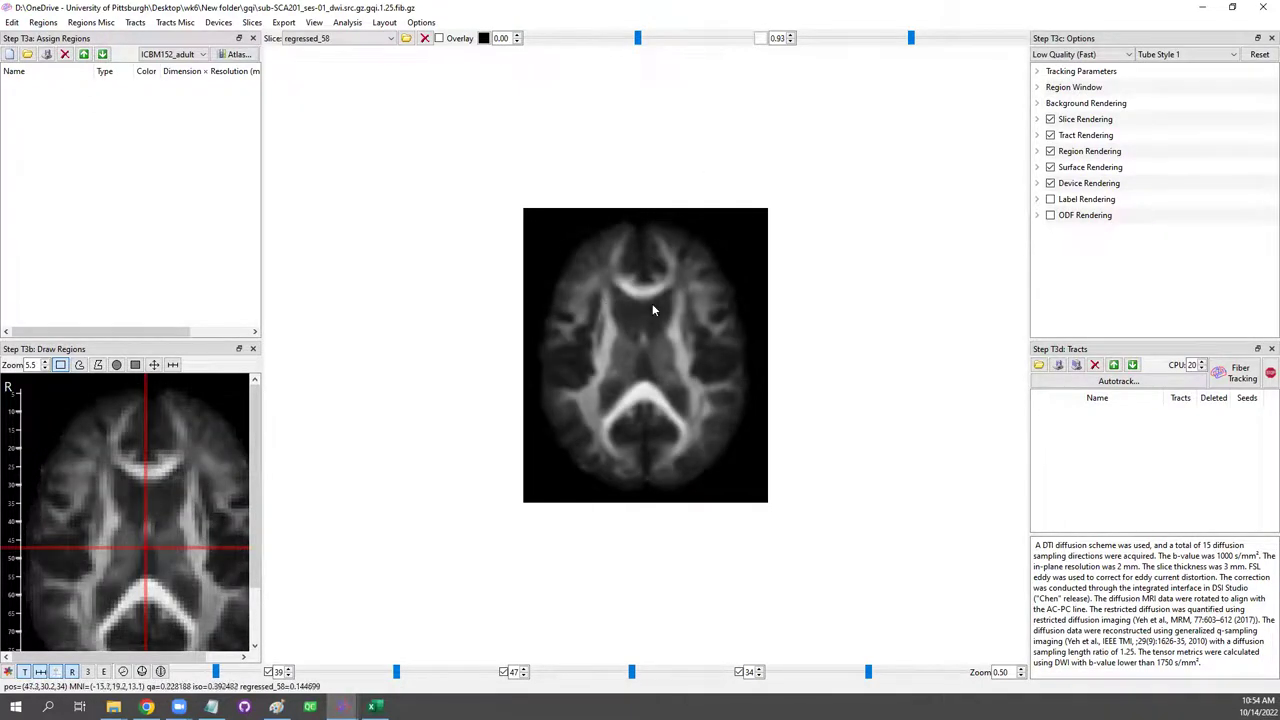
Compare sub-SCA201's own dti_fa slice with the regressed_58 slice up close in the native-space tracking window.
{"action": "scroll", "coordinate": [558, 450], "scroll_direction": "up", "scroll_amount": 3}
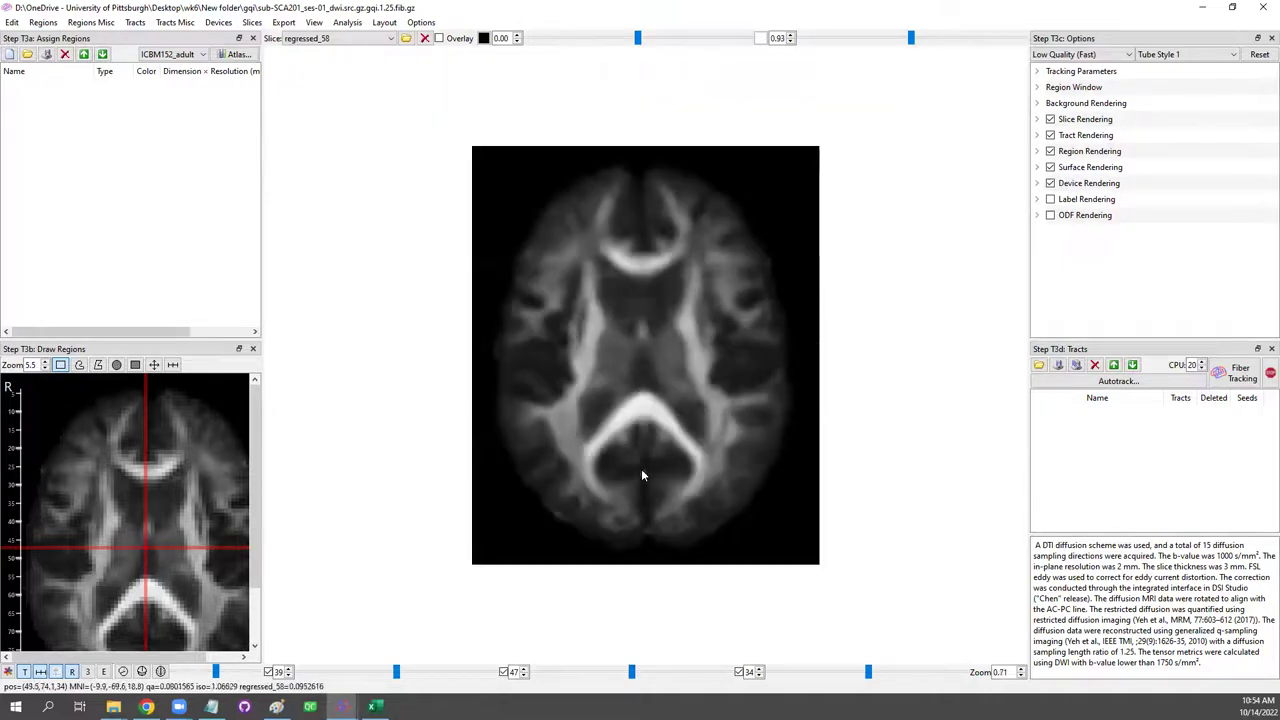
{"action": "left_click", "coordinate": [320, 40]}
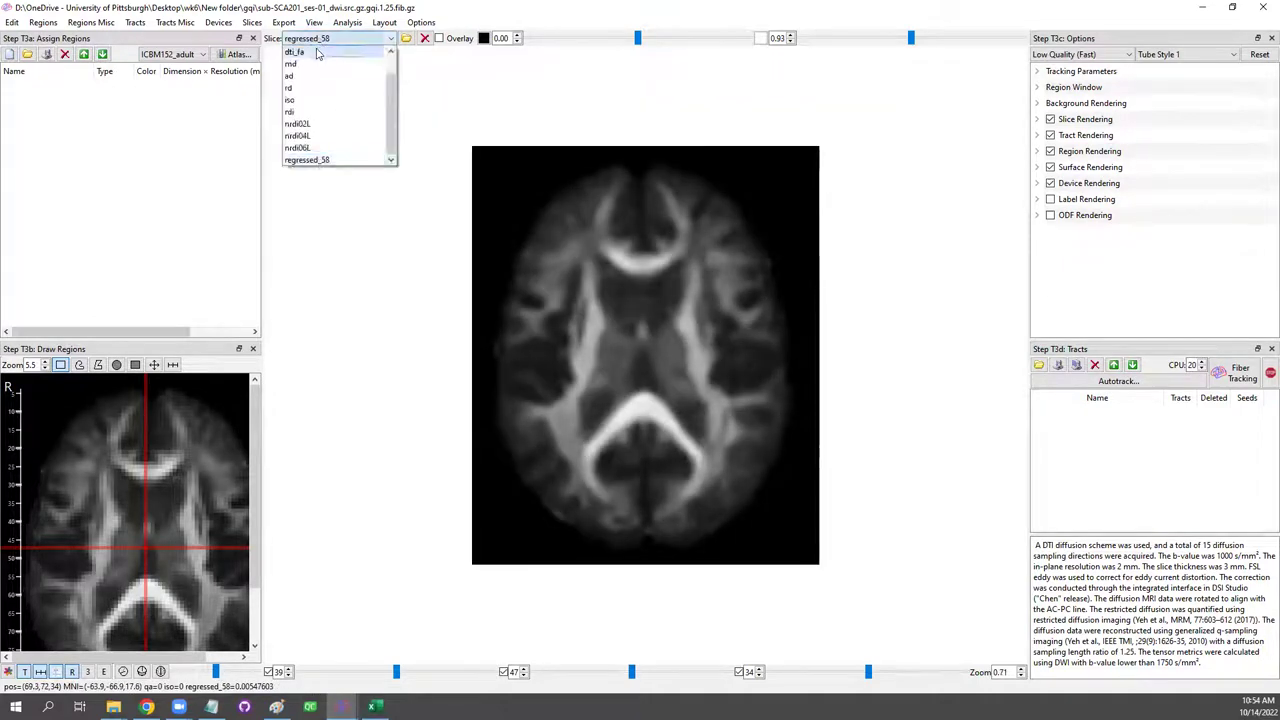
{"action": "left_click", "coordinate": [317, 52]}
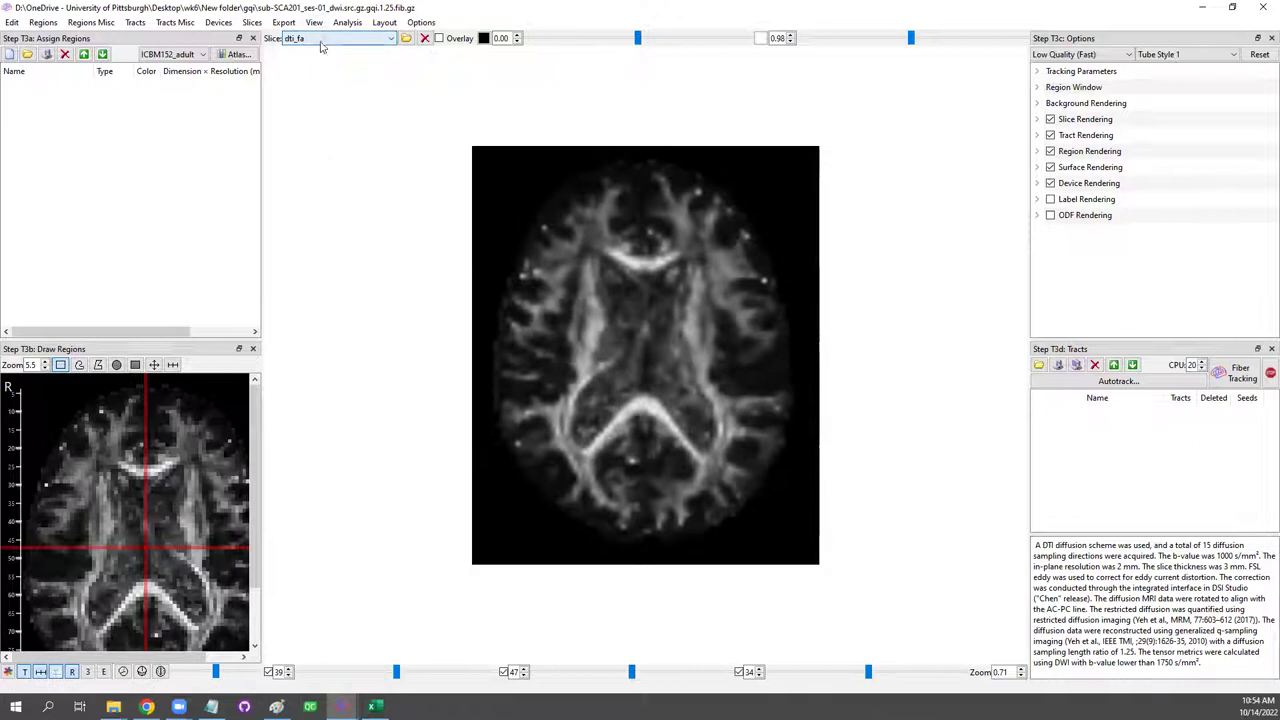
{"action": "left_click", "coordinate": [320, 40]}
{"action": "left_click", "coordinate": [330, 161]}
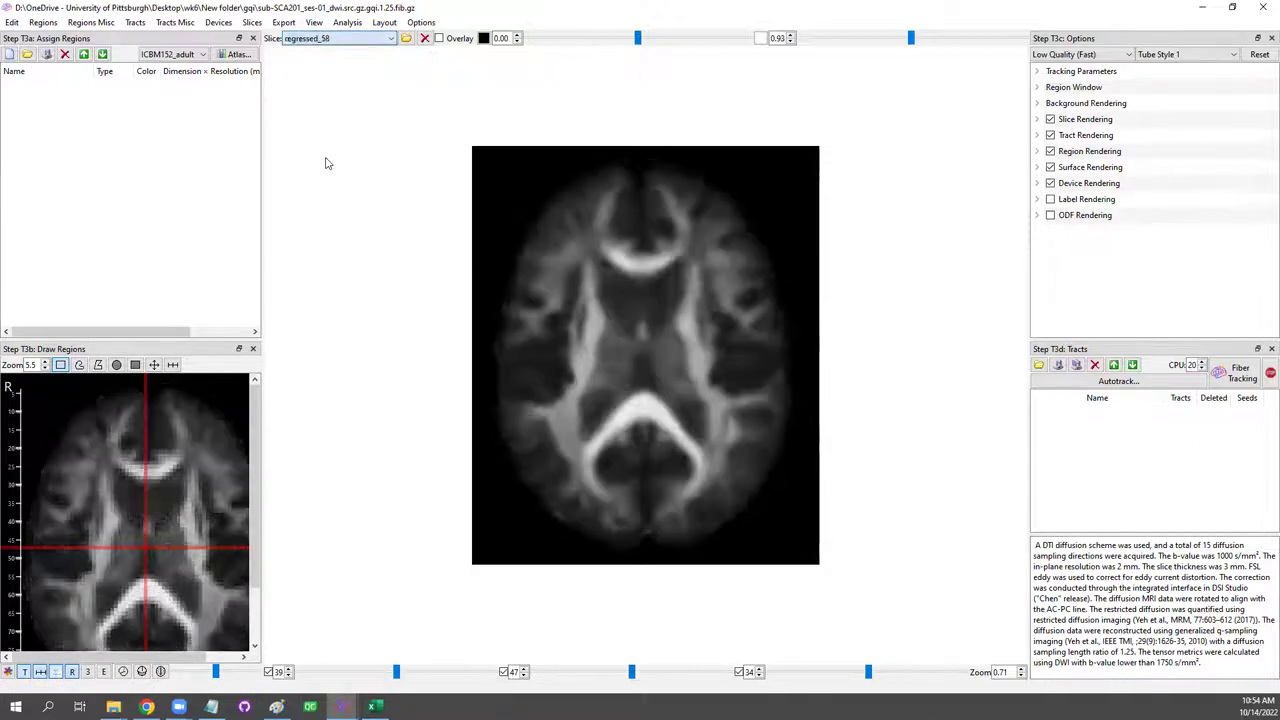
{"action": "left_click", "coordinate": [345, 40]}
{"action": "left_click", "coordinate": [337, 76]}
Run differential fiber tracking on the baseline scan with Metrics1 set to regressed_58 and Metrics2 set to dti_fa.
{"action": "left_click", "coordinate": [1039, 73]}
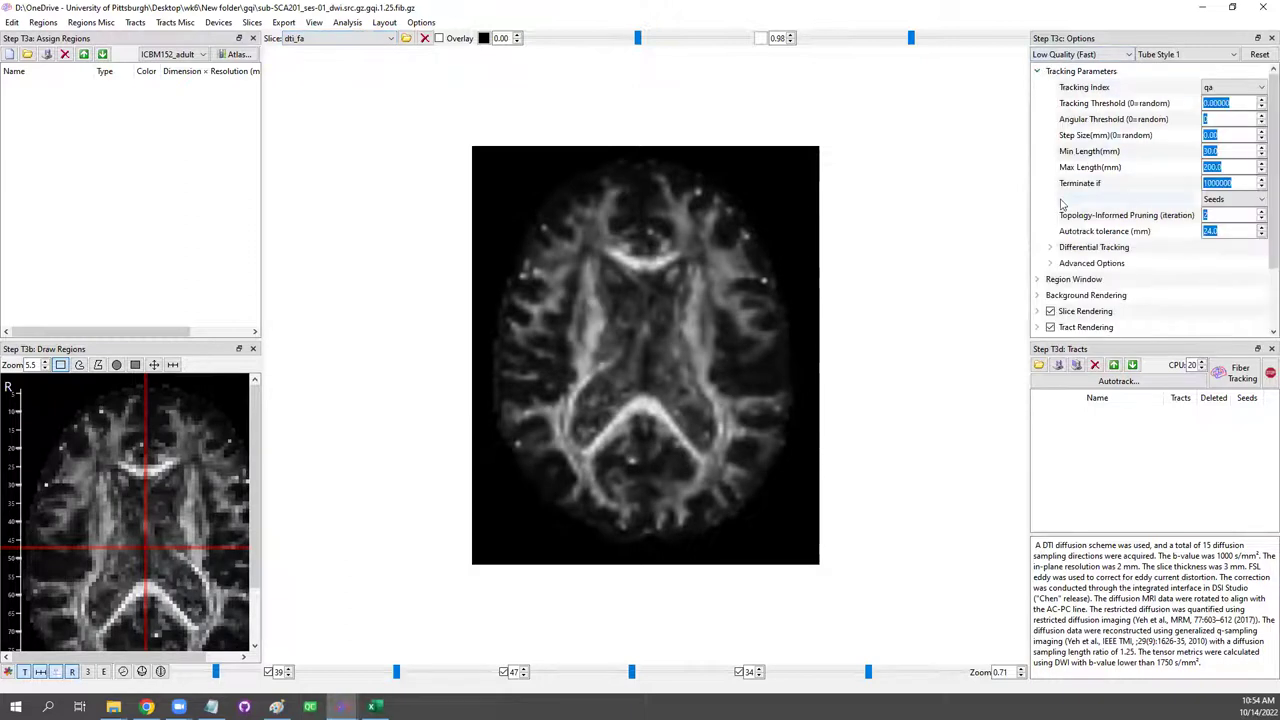
{"action": "left_click", "coordinate": [1050, 247]}
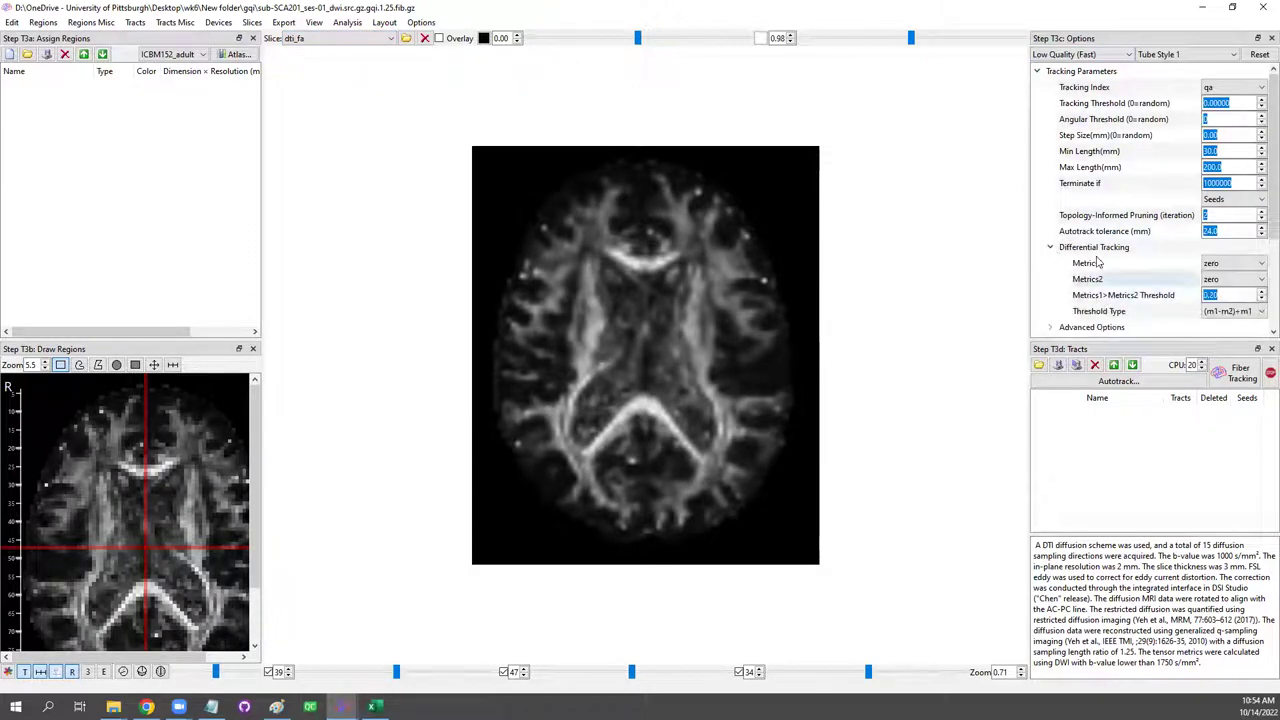
{"action": "left_click", "coordinate": [1226, 265]}
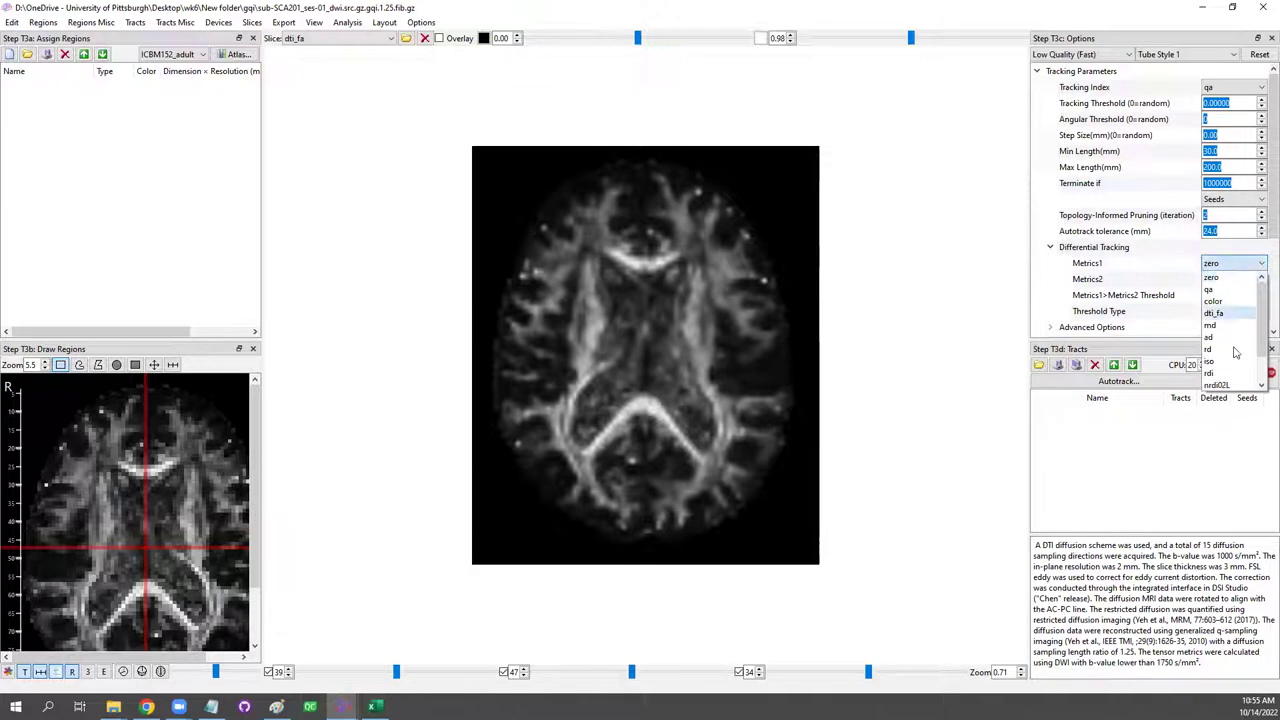
{"action": "scroll", "coordinate": [1230, 340], "scroll_direction": "down", "scroll_amount": 5}
{"action": "left_click", "coordinate": [1236, 384]}
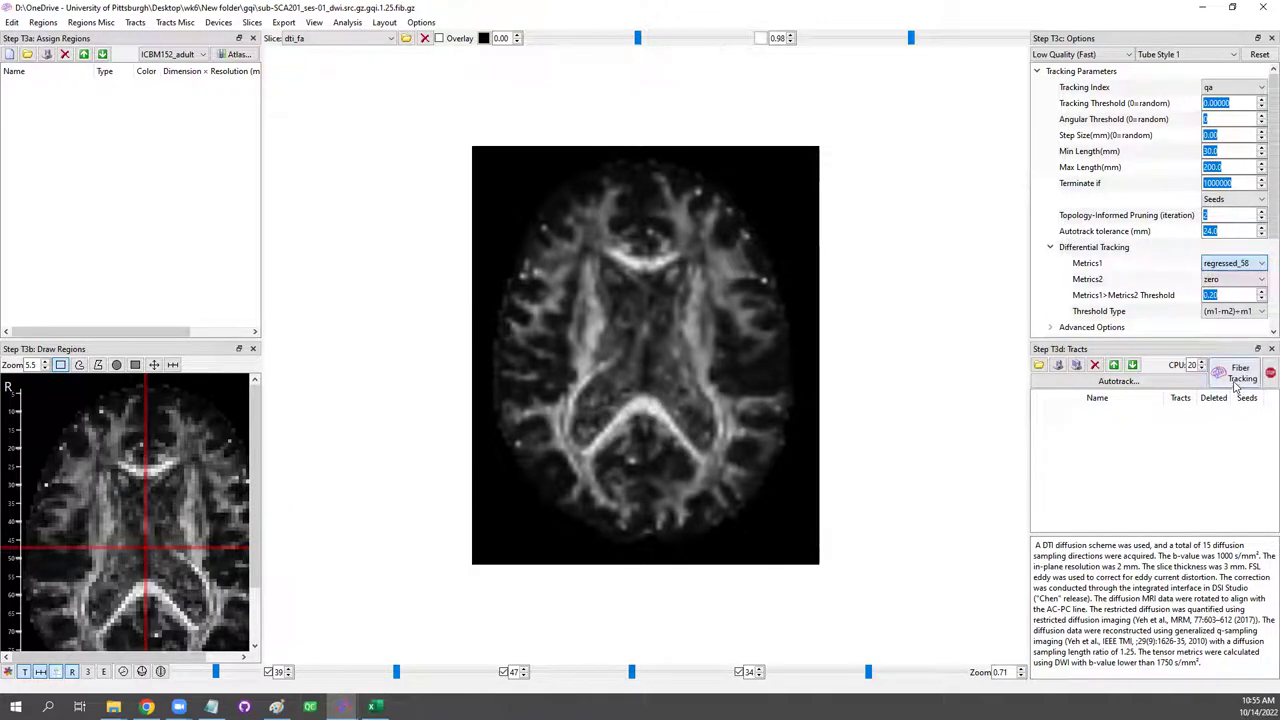
{"action": "left_click", "coordinate": [1230, 280]}
{"action": "key", "text": "Escape"}
{"action": "scroll", "coordinate": [1230, 279], "scroll_direction": "down", "scroll_amount": 1}
{"action": "left_click", "coordinate": [1240, 372]}
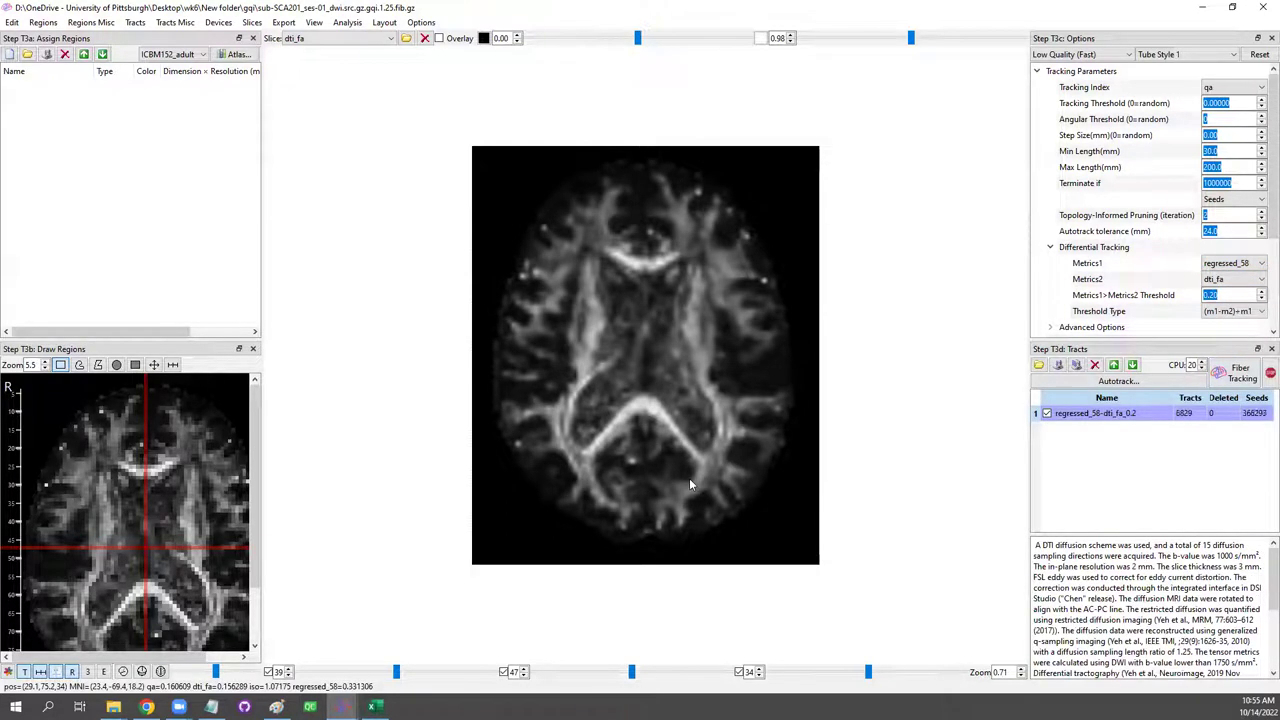
Examine the native-space differential tracts from several angles with the slices hidden.
{"action": "left_click_drag", "start_coordinate": [660, 489], "coordinate": [1000, 350]}
{"action": "scroll", "coordinate": [694, 486], "scroll_direction": "up", "scroll_amount": 3}
{"action": "scroll", "coordinate": [683, 362], "scroll_direction": "up", "scroll_amount": 3}
{"action": "left_click_drag", "start_coordinate": [683, 362], "coordinate": [658, 332]}
{"action": "scroll", "coordinate": [797, 337], "scroll_direction": "down", "scroll_amount": 2}
{"action": "left_click_drag", "start_coordinate": [716, 384], "coordinate": [791, 427]}
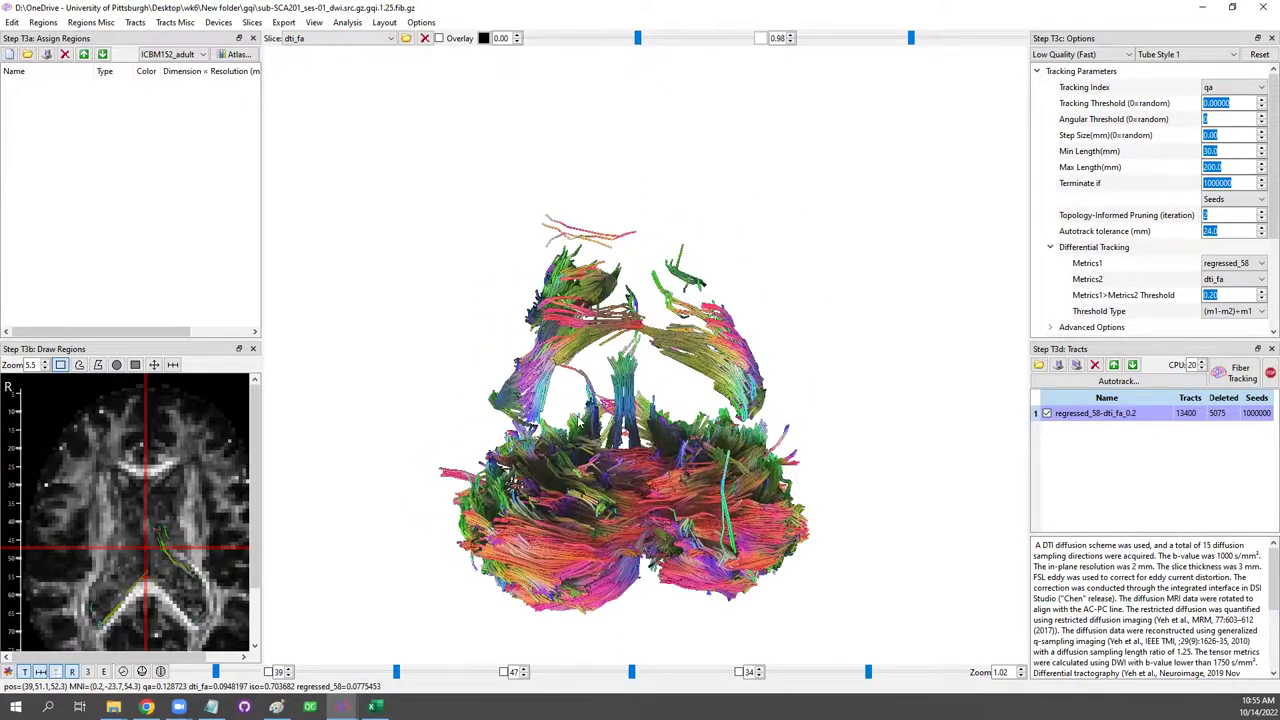
{"action": "left_click_drag", "start_coordinate": [645, 490], "coordinate": [600, 492]}
{"action": "left_click_drag", "start_coordinate": [733, 497], "coordinate": [850, 296]}
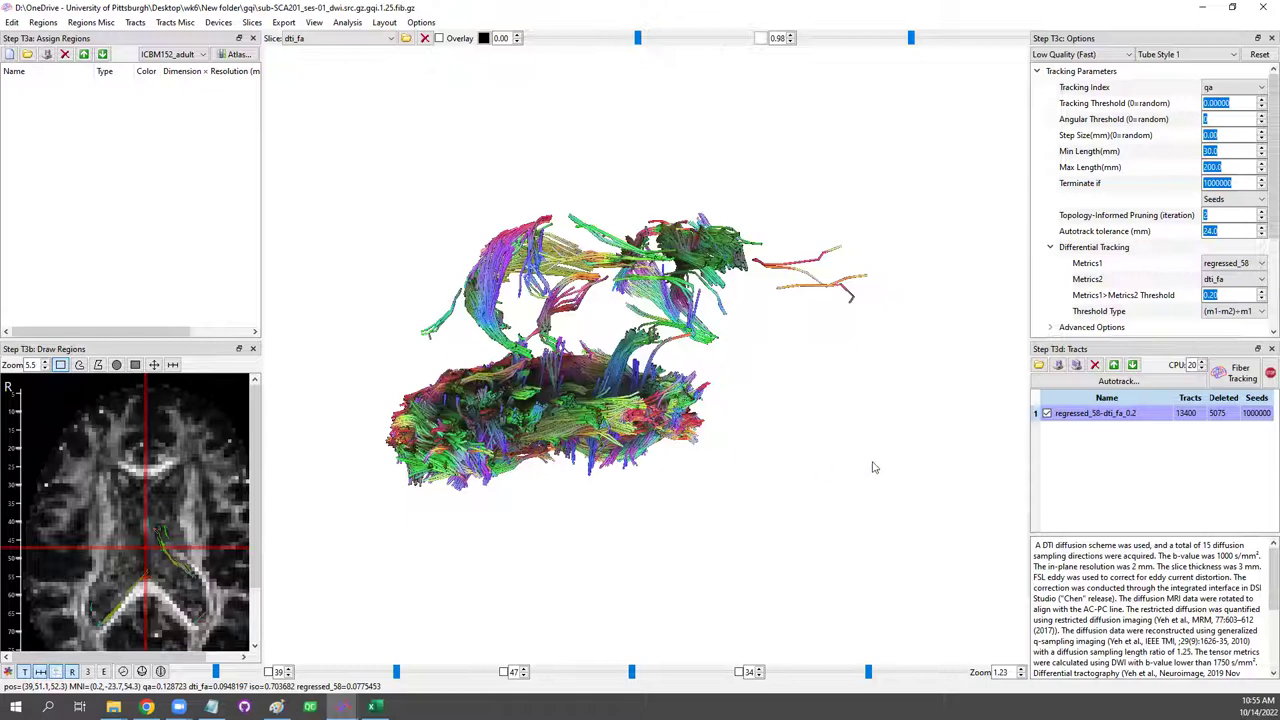
{"action": "scroll", "coordinate": [723, 471], "scroll_direction": "up", "scroll_amount": 5}
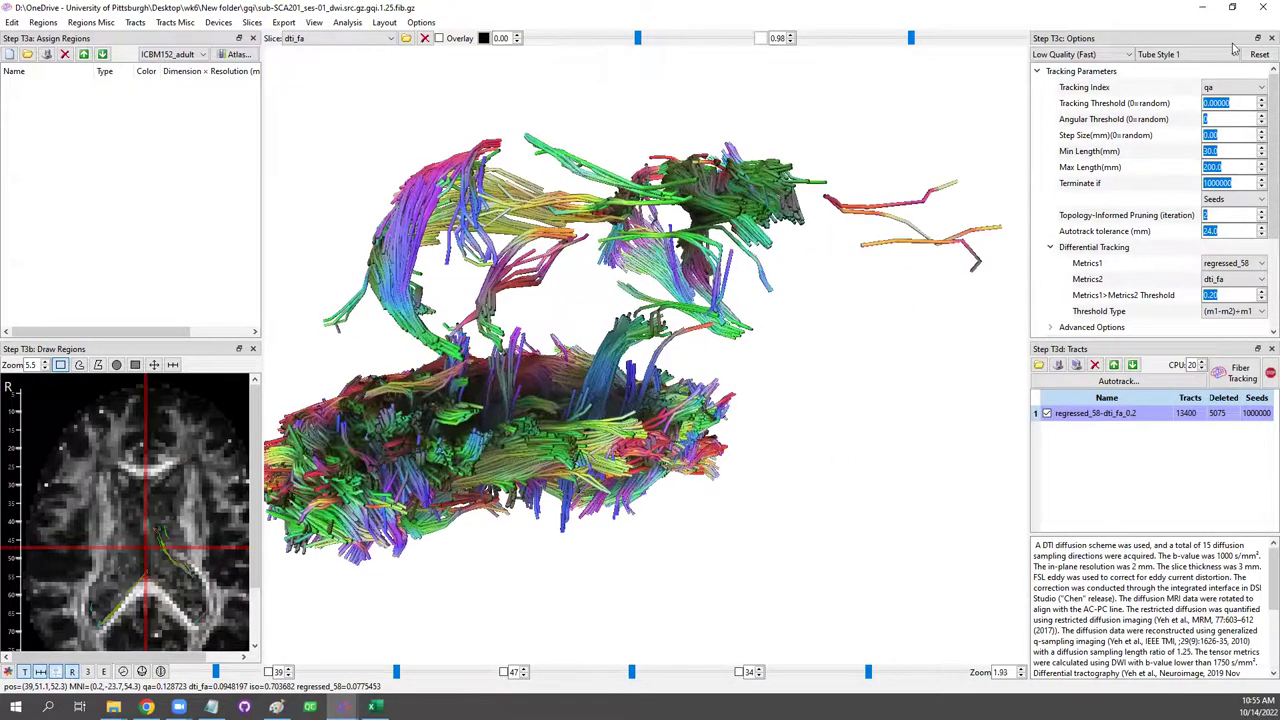
Close the baseline scan's tracking window without saving the tracts and bring up the ICBM152_adult template for tracking.
{"action": "left_click", "coordinate": [1268, 8]}
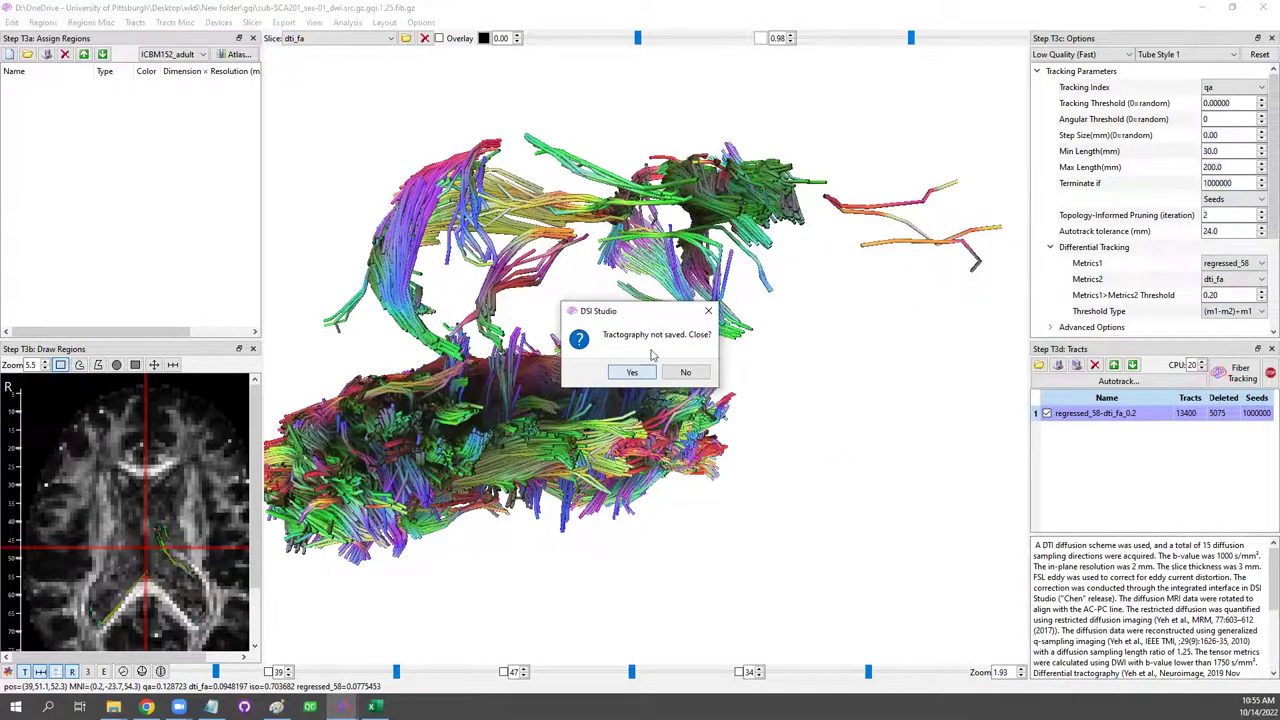
{"action": "left_click", "coordinate": [632, 372]}
{"action": "left_click", "coordinate": [460, 314]}
{"action": "left_click", "coordinate": [478, 322]}
Insert 01_dwi_dti_fa.nii.gz from the qsdr folder and the regressed FA map from the controls folder as slices in the maximized template window.
{"action": "left_click", "coordinate": [468, 290]}
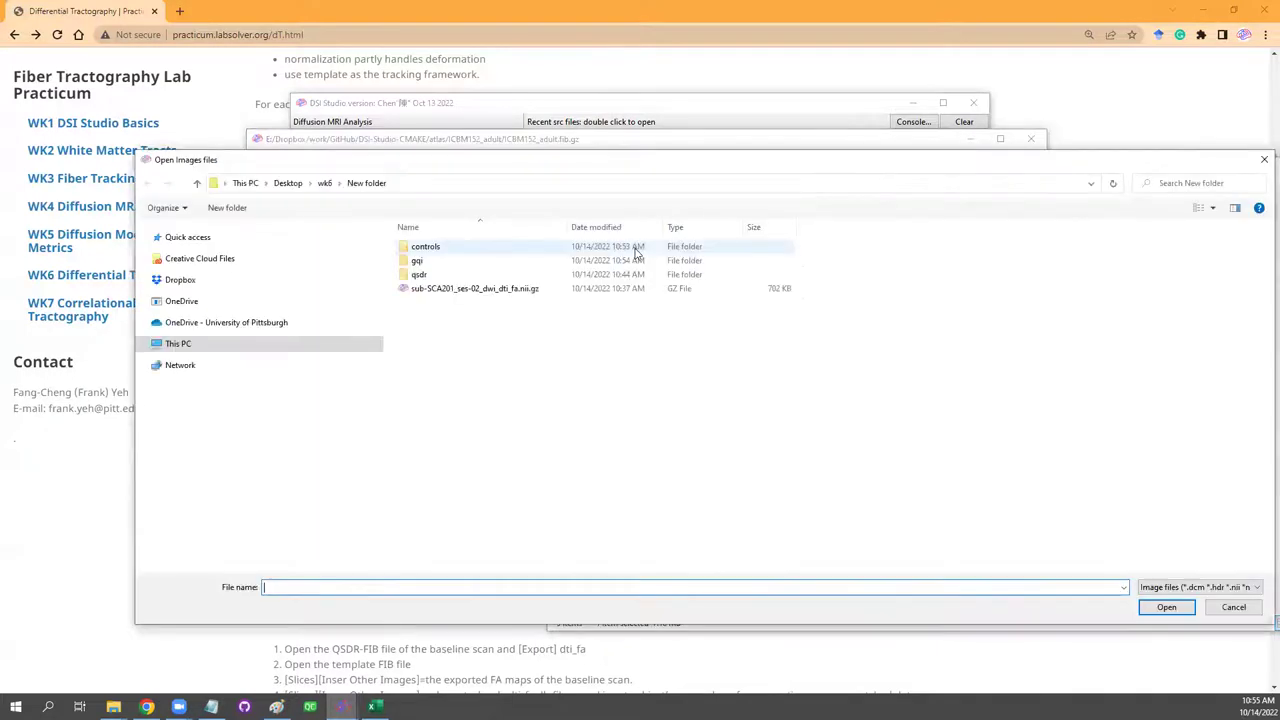
{"action": "double_click", "coordinate": [434, 275]}
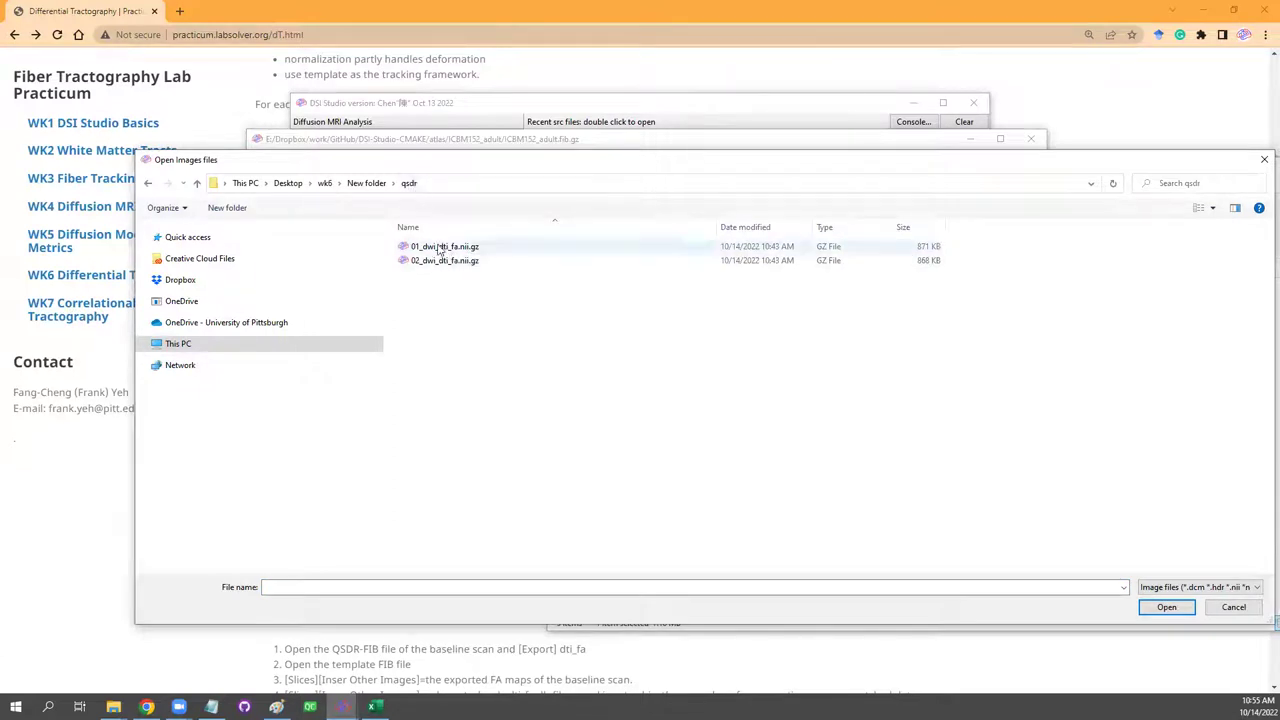
{"action": "double_click", "coordinate": [438, 248]}
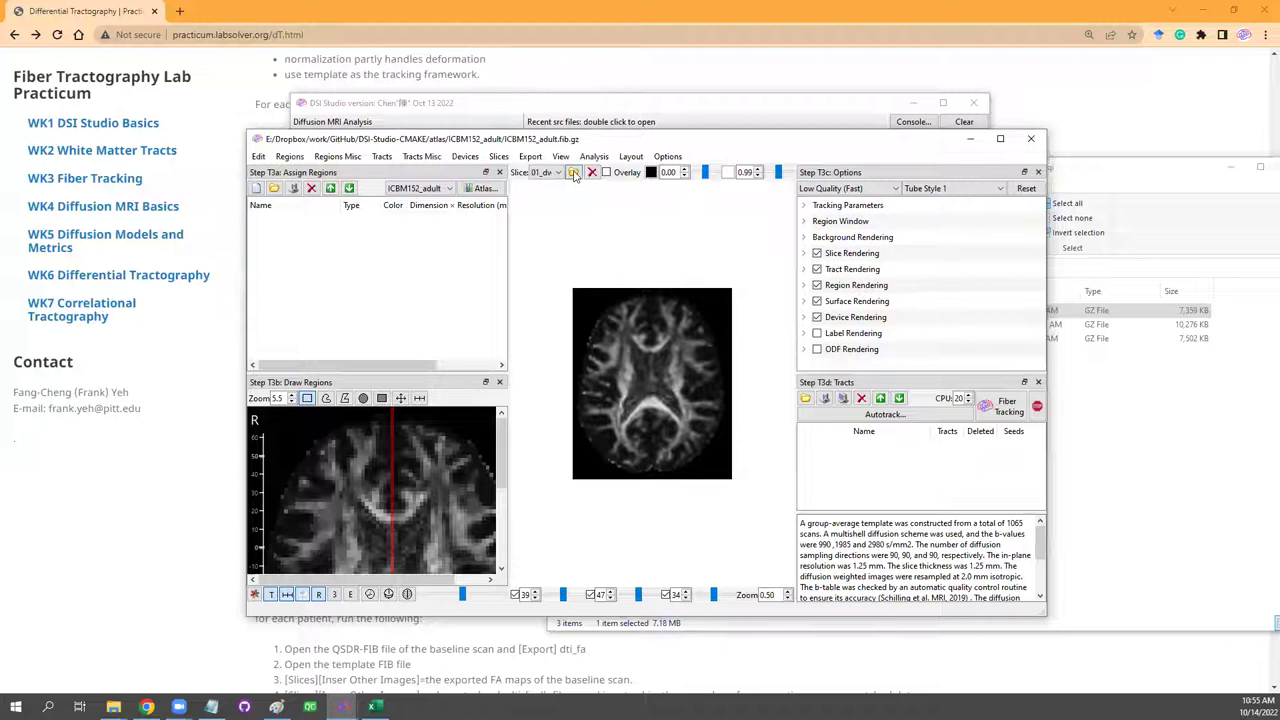
{"action": "left_click", "coordinate": [574, 173]}
{"action": "double_click", "coordinate": [428, 247]}
{"action": "double_click", "coordinate": [445, 247]}
{"action": "left_click", "coordinate": [1000, 139]}
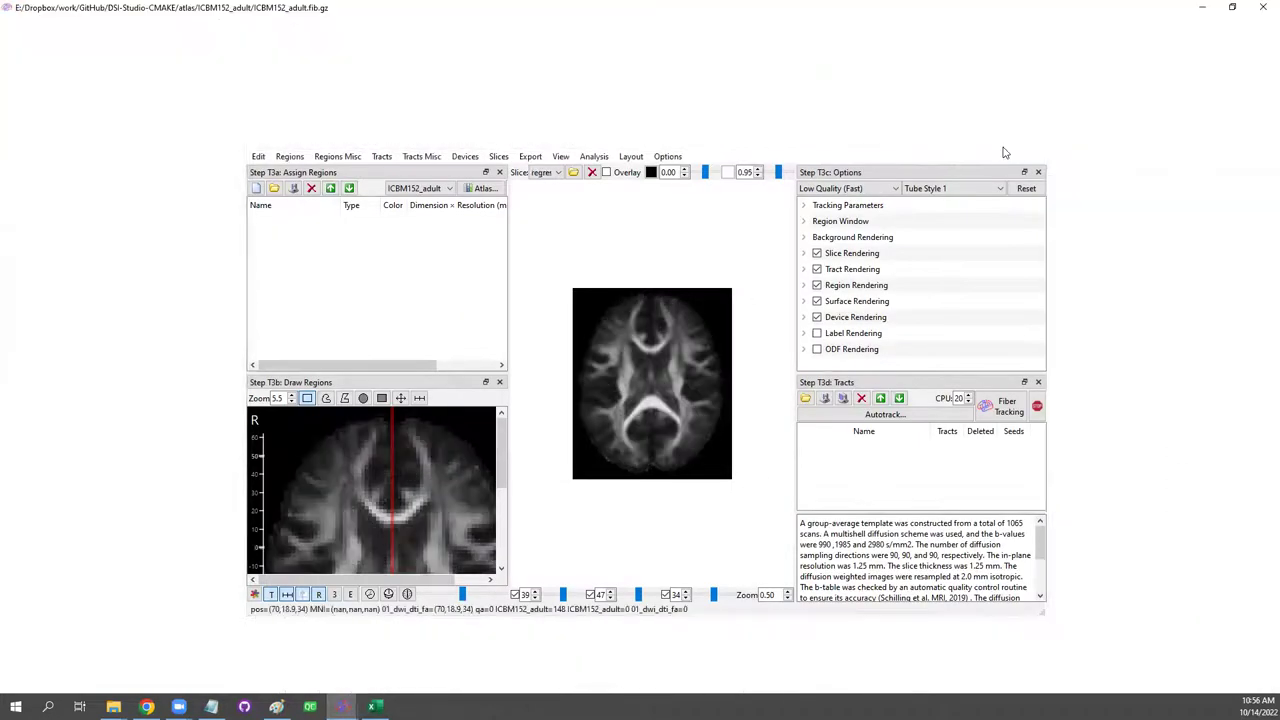
Run template-space differential tracking with Metrics1 set to regressed_58 and Metrics2 set to 01_dwi_dti_fa, and inspect the tracts in 3D.
{"action": "left_click", "coordinate": [1037, 71]}
{"action": "left_click", "coordinate": [1050, 247]}
{"action": "left_click", "coordinate": [1232, 263]}
{"action": "left_click", "coordinate": [1240, 368]}
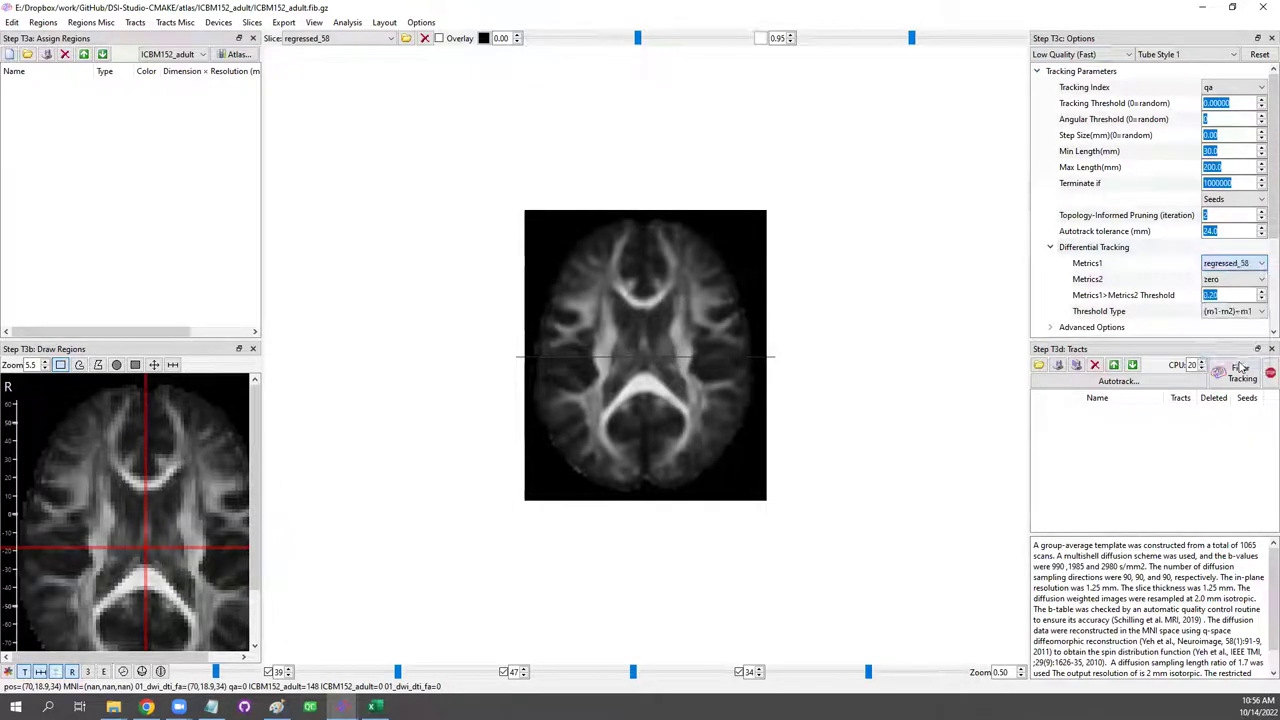
{"action": "left_click", "coordinate": [1232, 279]}
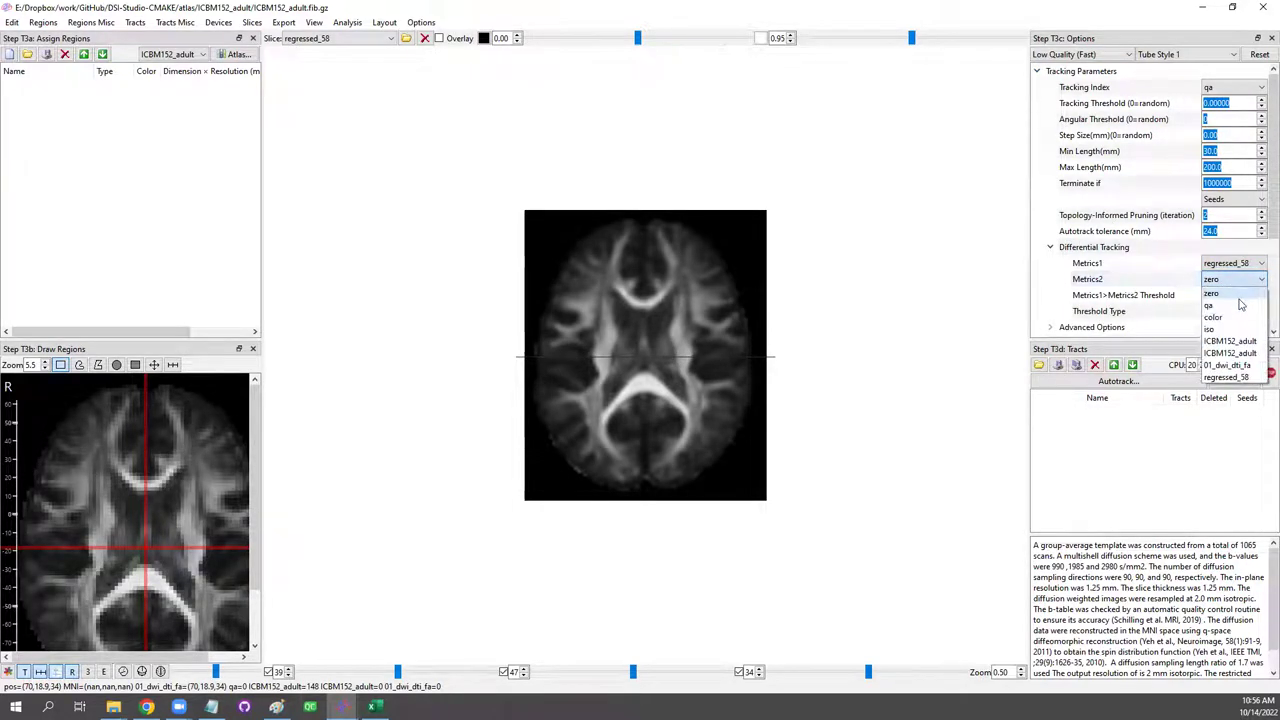
{"action": "left_click", "coordinate": [1230, 365]}
{"action": "left_click", "coordinate": [1240, 373]}
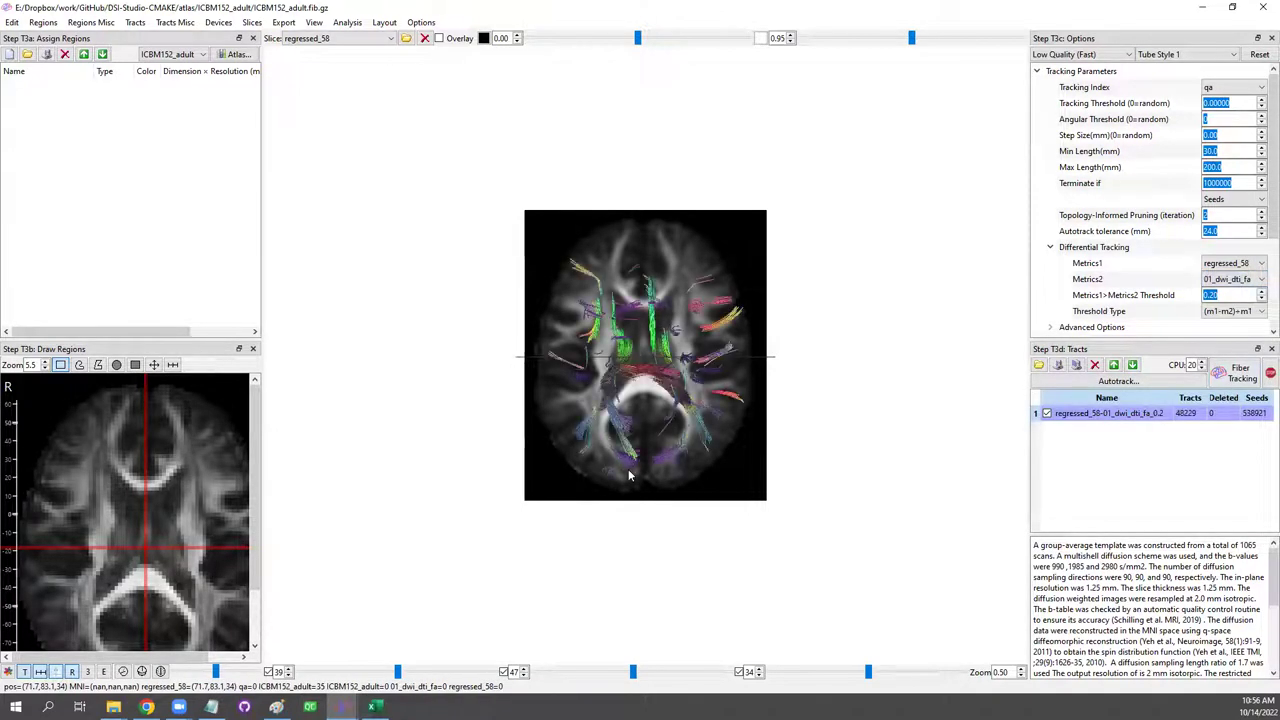
{"action": "left_click_drag", "start_coordinate": [652, 444], "coordinate": [725, 470]}
{"action": "scroll", "coordinate": [705, 517], "scroll_direction": "up", "scroll_amount": 2}
{"action": "scroll", "coordinate": [705, 517], "scroll_direction": "up", "scroll_amount": 2}
{"action": "left_click_drag", "start_coordinate": [705, 517], "coordinate": [706, 470]}
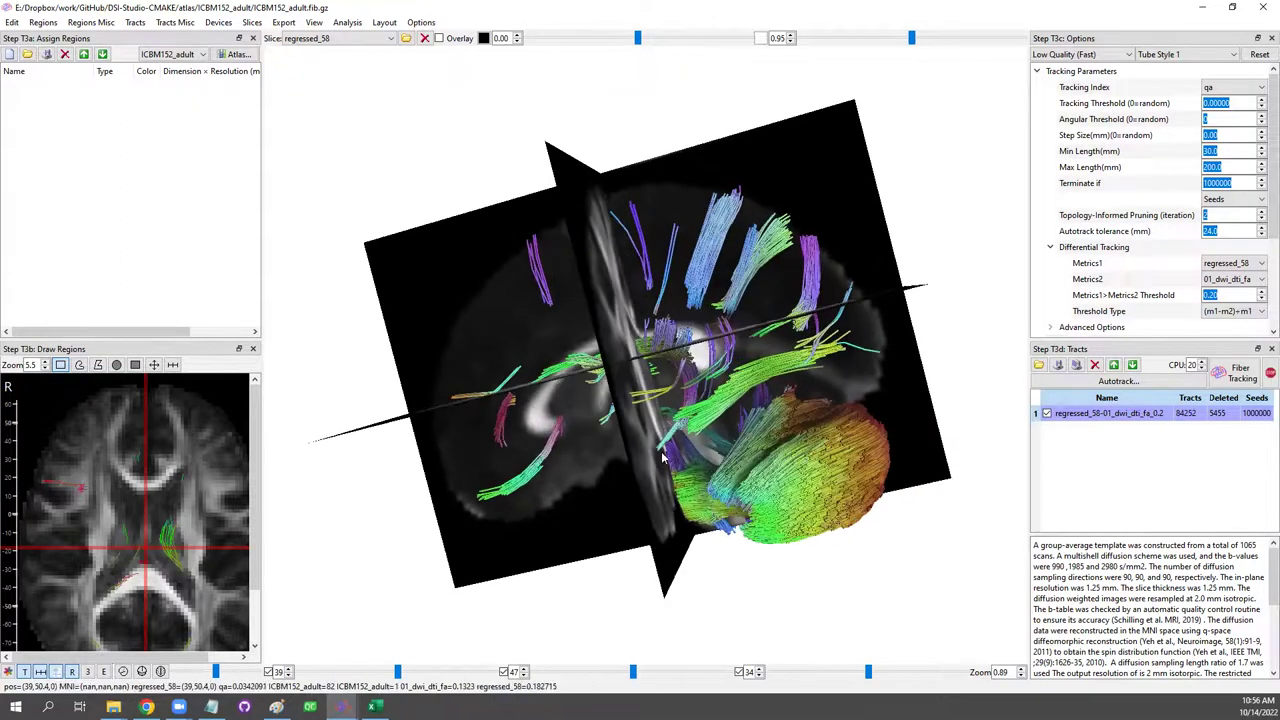
{"action": "left_click_drag", "start_coordinate": [654, 246], "coordinate": [670, 403]}
Review the Type 3 and Type 4 cross-sectional comparison instructions and their dsi_studio command lines on the practicum page.
{"action": "key", "text": "alt+Tab"}
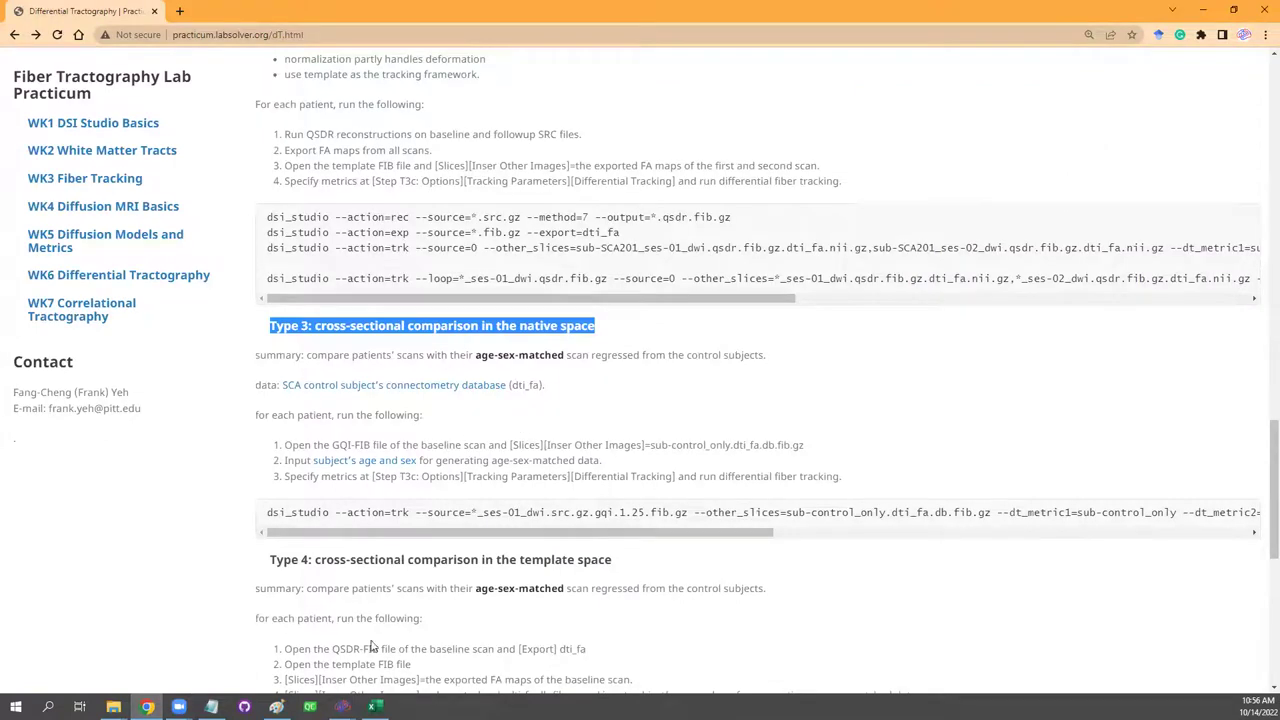
{"action": "scroll", "coordinate": [372, 646], "scroll_direction": "down", "scroll_amount": 4}
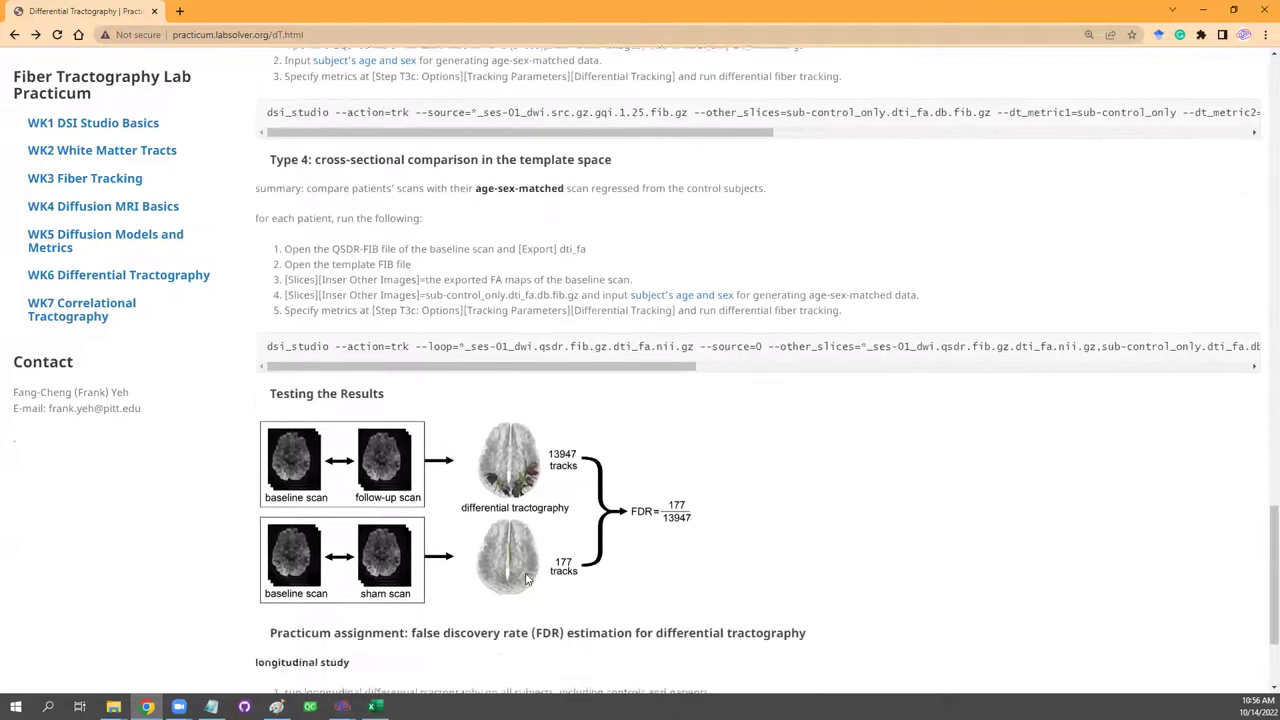
{"action": "scroll", "coordinate": [431, 505], "scroll_direction": "up", "scroll_amount": 1}
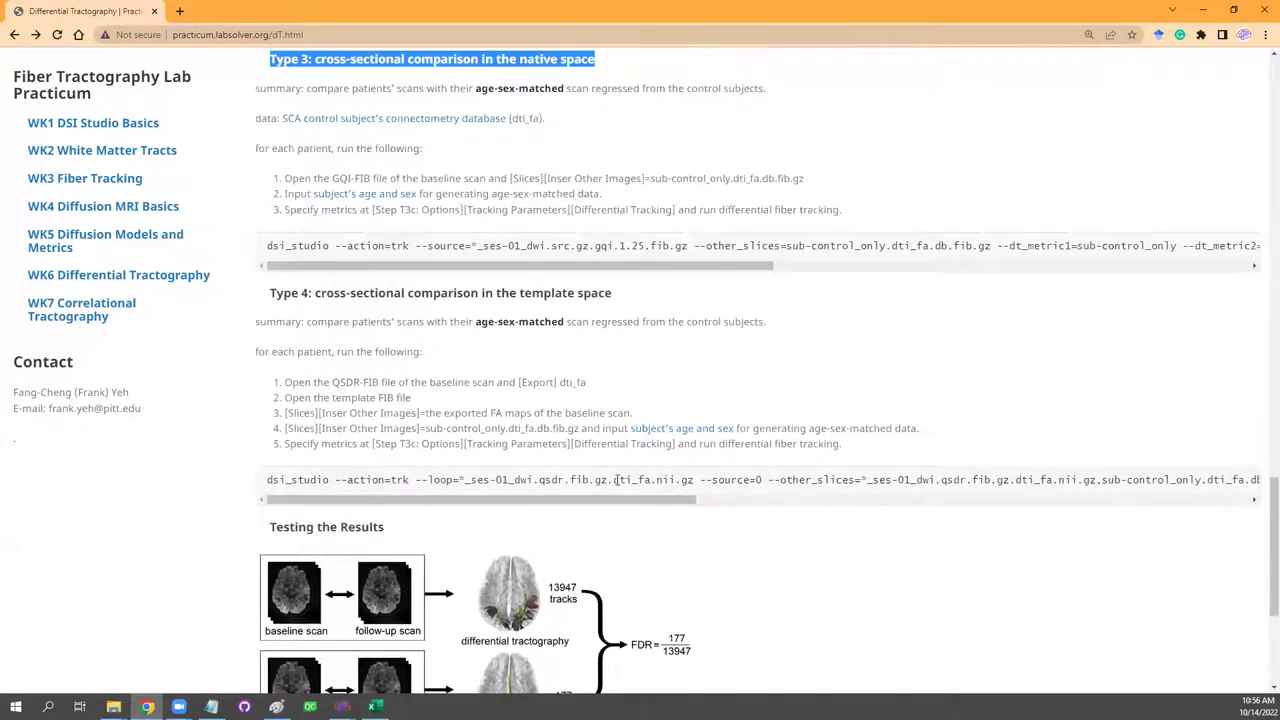
{"action": "left_click_drag", "start_coordinate": [270, 480], "coordinate": [1180, 482]}
{"action": "left_click_drag", "start_coordinate": [922, 500], "coordinate": [564, 495]}
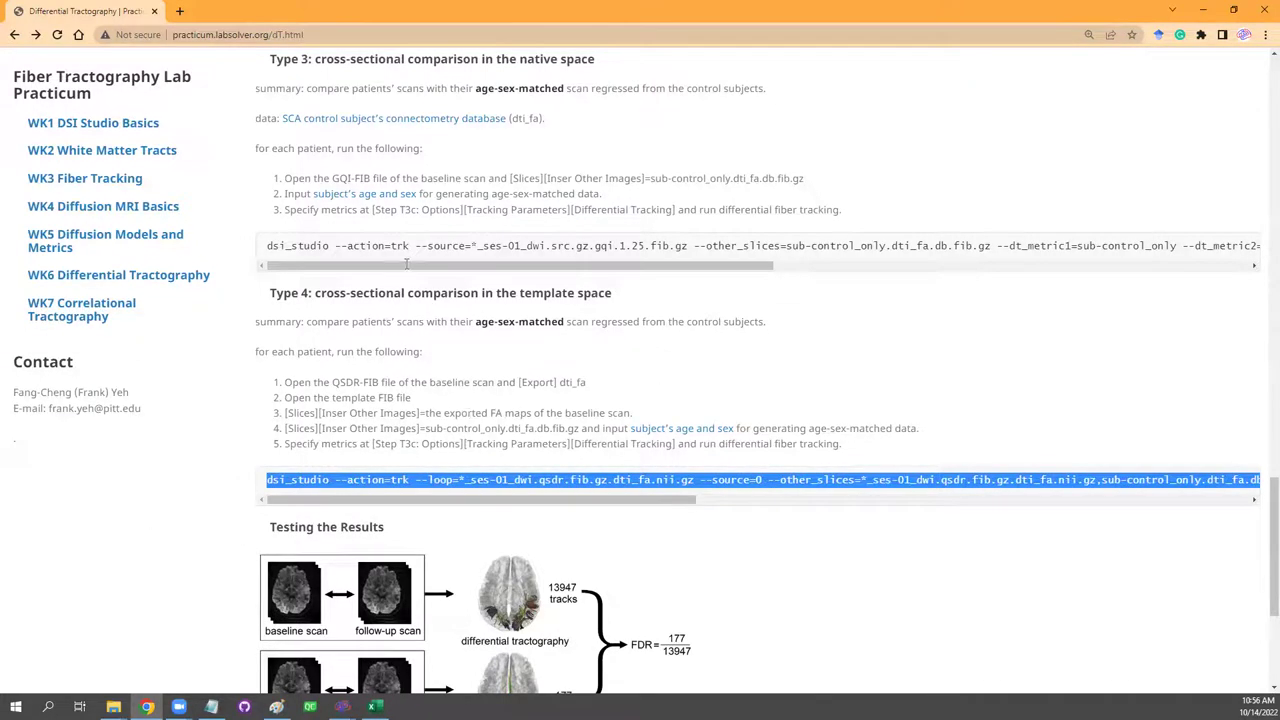
{"action": "scroll", "coordinate": [406, 263], "scroll_direction": "up", "scroll_amount": 2}
{"action": "left_click_drag", "start_coordinate": [269, 378], "coordinate": [703, 401]}
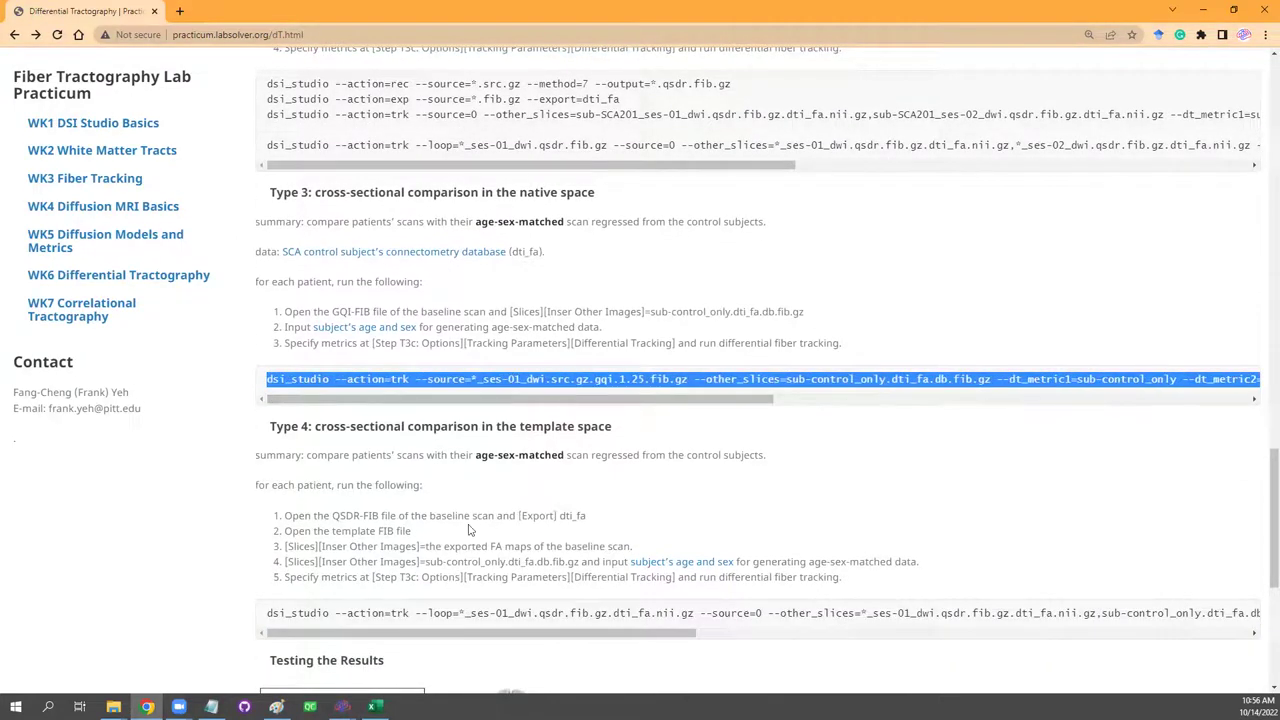
{"action": "scroll", "coordinate": [466, 520], "scroll_direction": "down", "scroll_amount": 2}
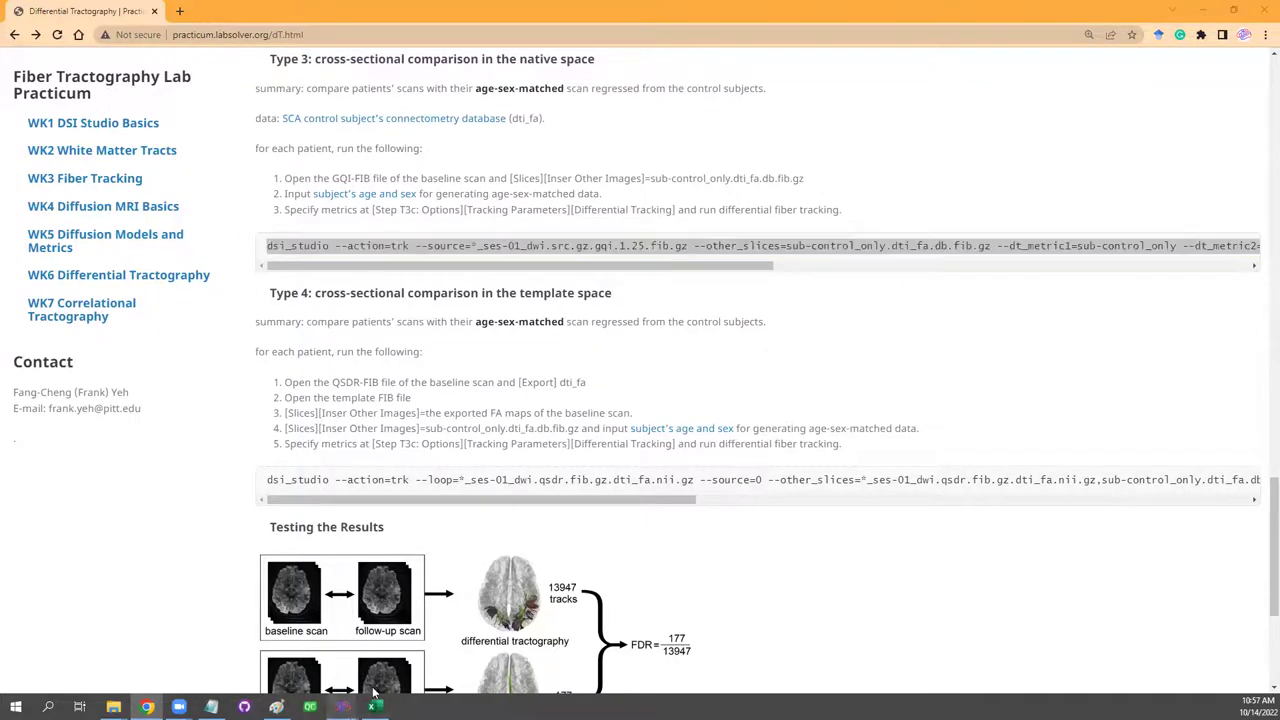
Return to the template's tracking window and try m1-m2 as the differential threshold type, restoring the (m1-m2)÷m1 option.
{"action": "mouse_move", "coordinate": [343, 706]}
{"action": "left_click", "coordinate": [464, 640]}
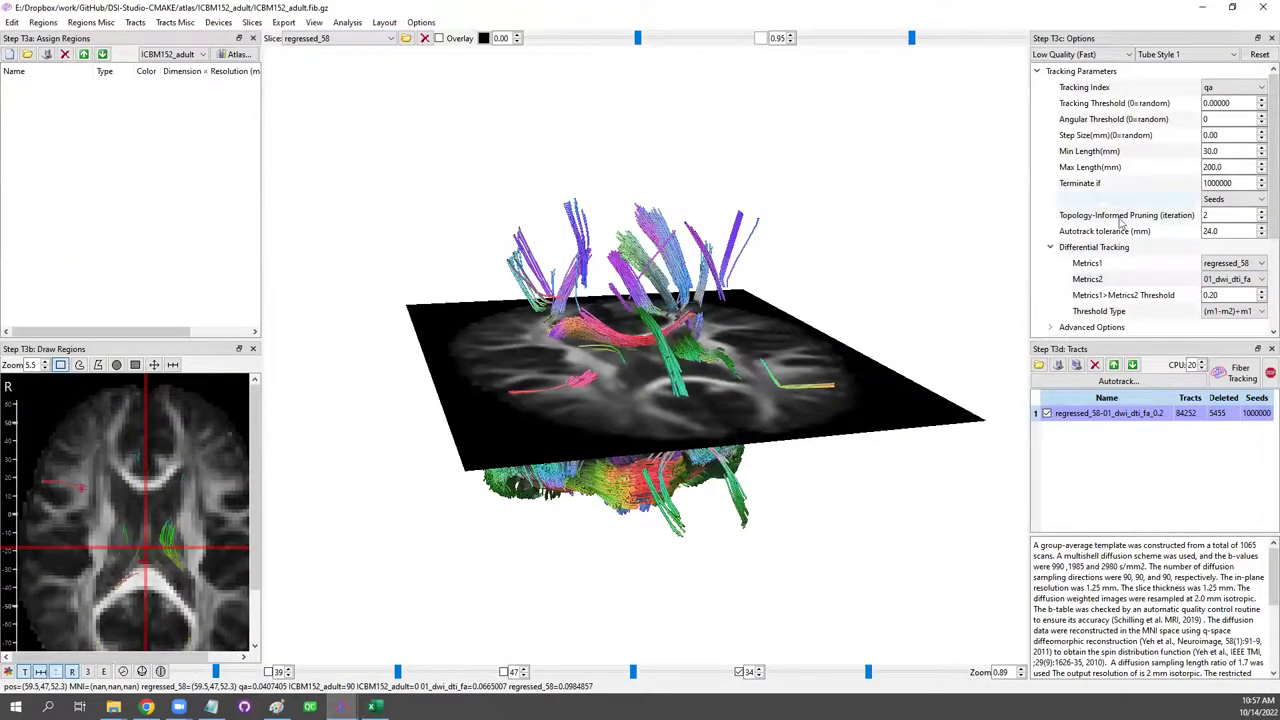
{"action": "left_click", "coordinate": [1229, 313]}
{"action": "left_click", "coordinate": [1220, 337]}
{"action": "left_click", "coordinate": [1227, 314]}
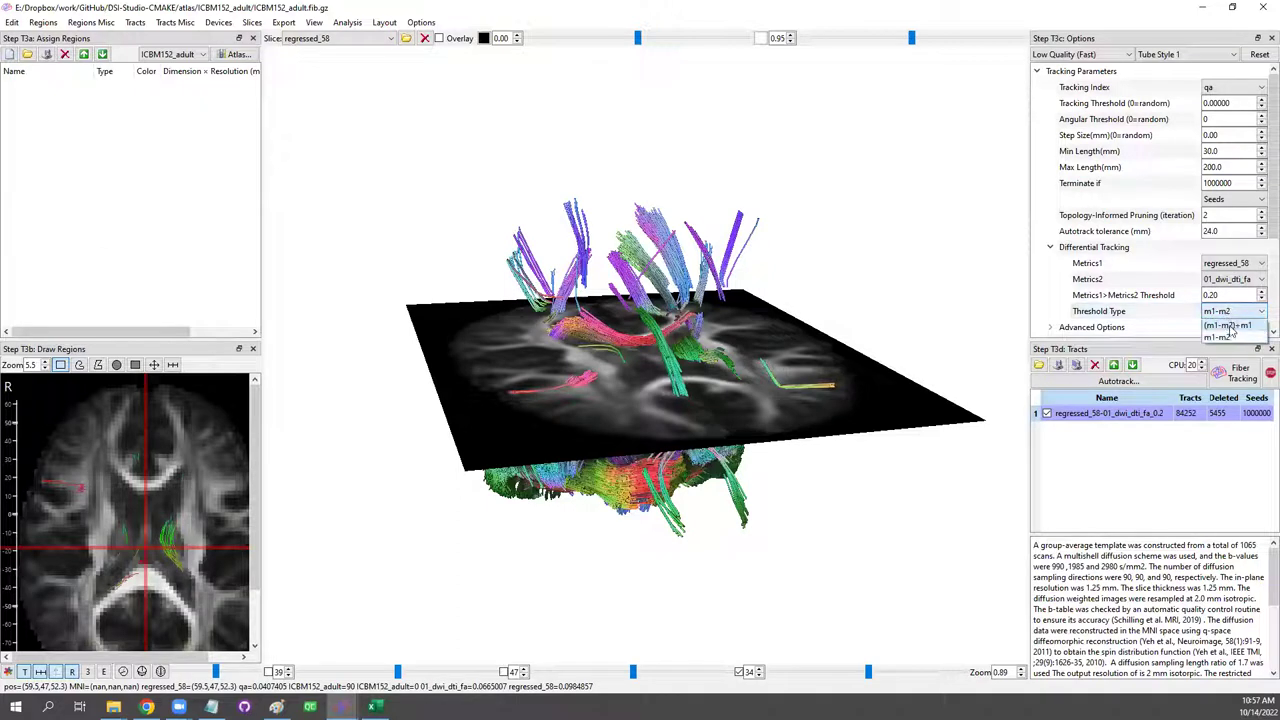
{"action": "left_click", "coordinate": [1227, 328]}
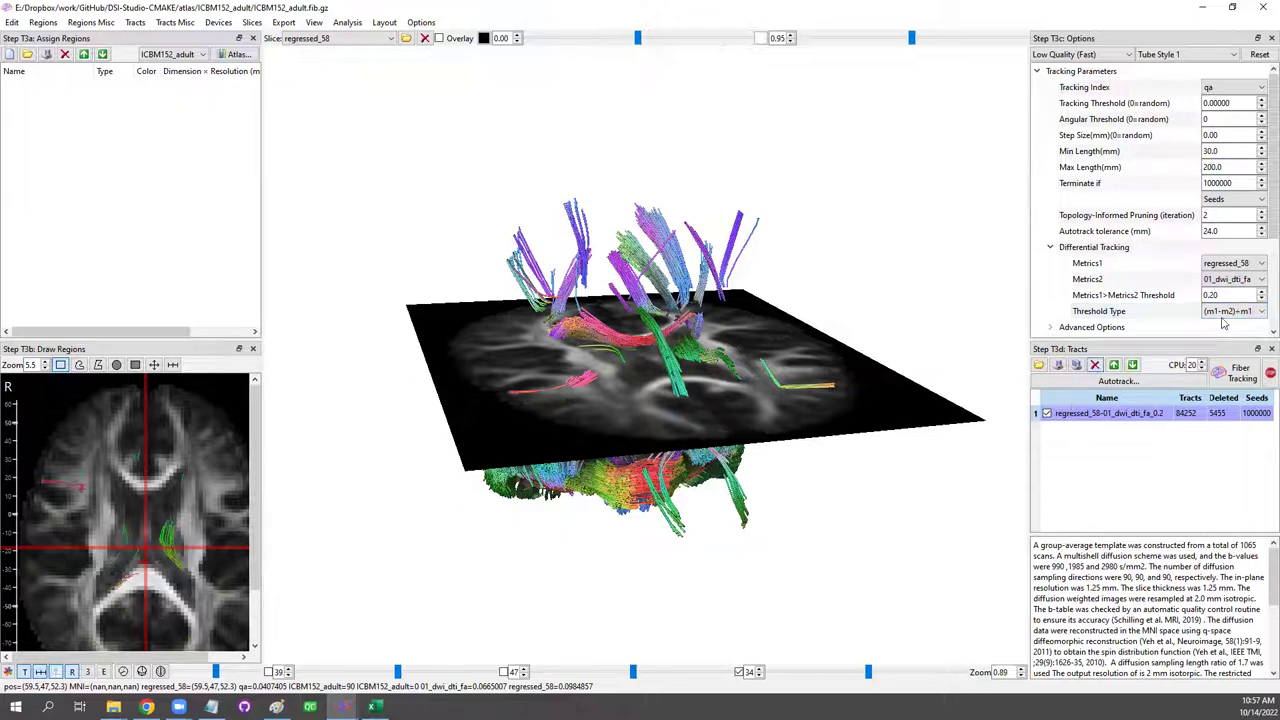
Clear the existing tracts, rerun differential tracking with threshold type m1-m2 and a Metrics1>Metrics2 threshold of 0.1, and inspect them in 3D.
{"action": "left_click", "coordinate": [1222, 322]}
{"action": "left_click", "coordinate": [1207, 316]}
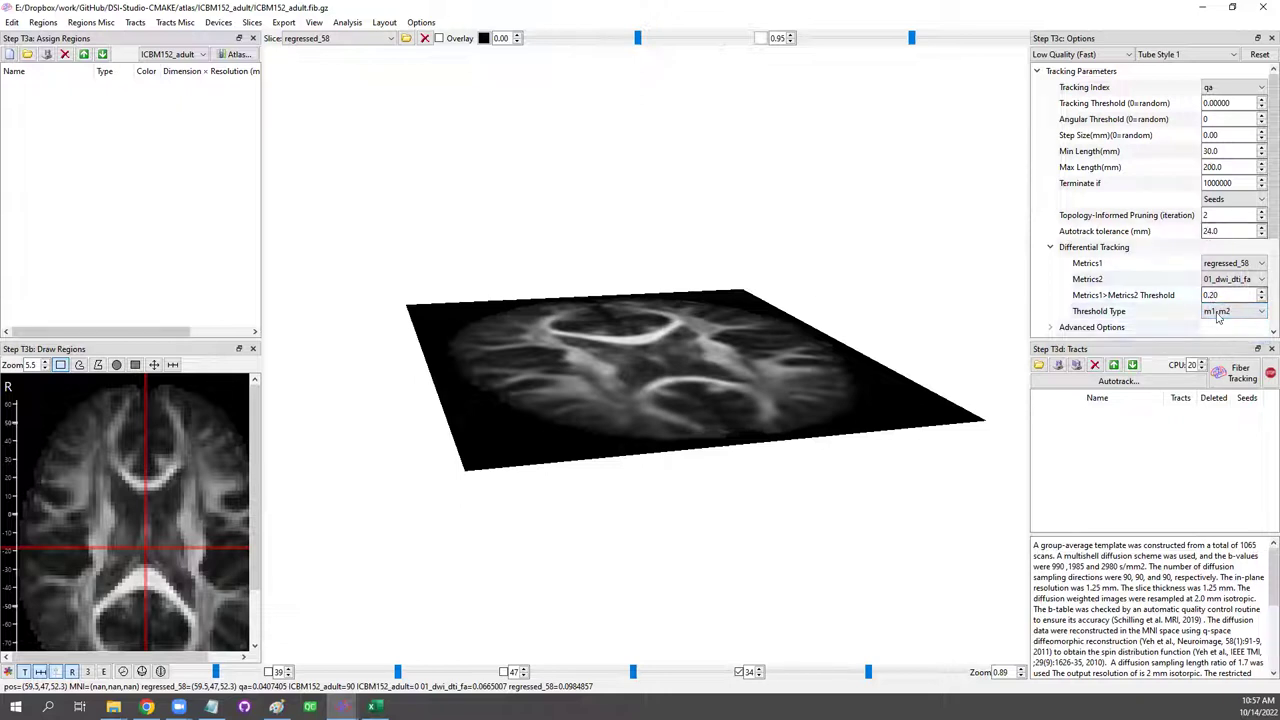
{"action": "type", "text": "0.1"}
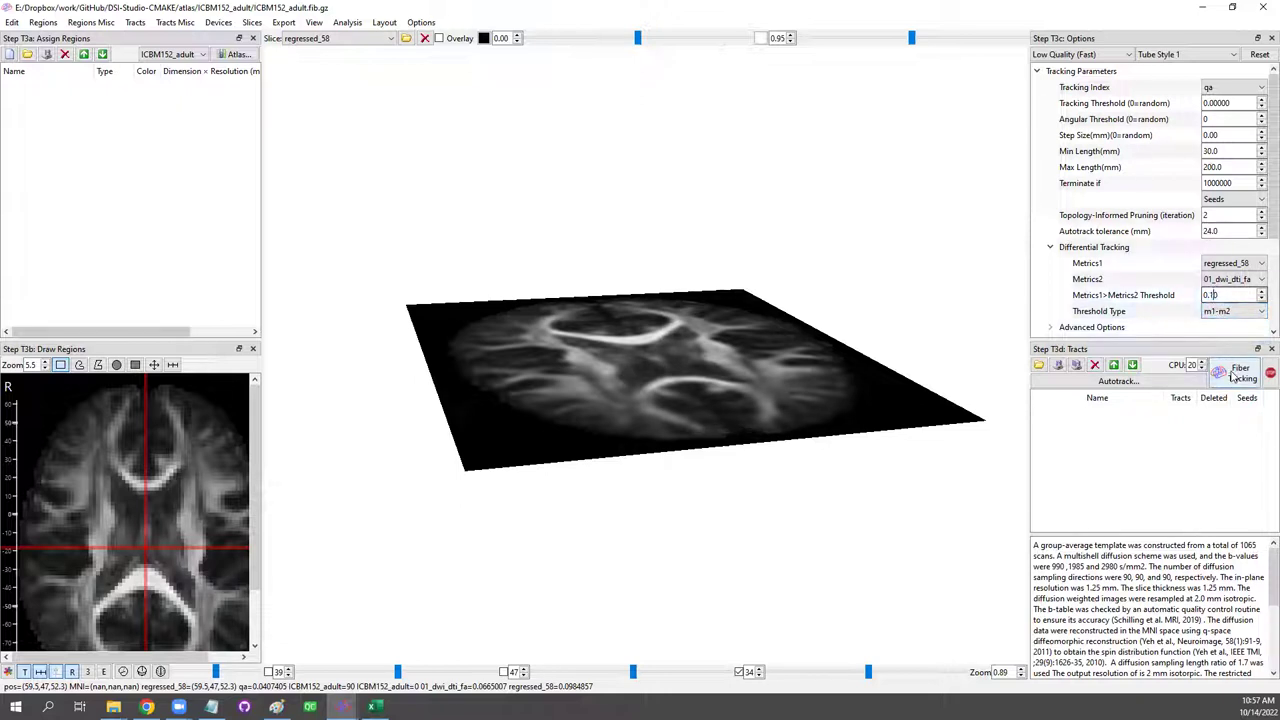
{"action": "left_click_drag", "start_coordinate": [735, 492], "coordinate": [838, 494]}
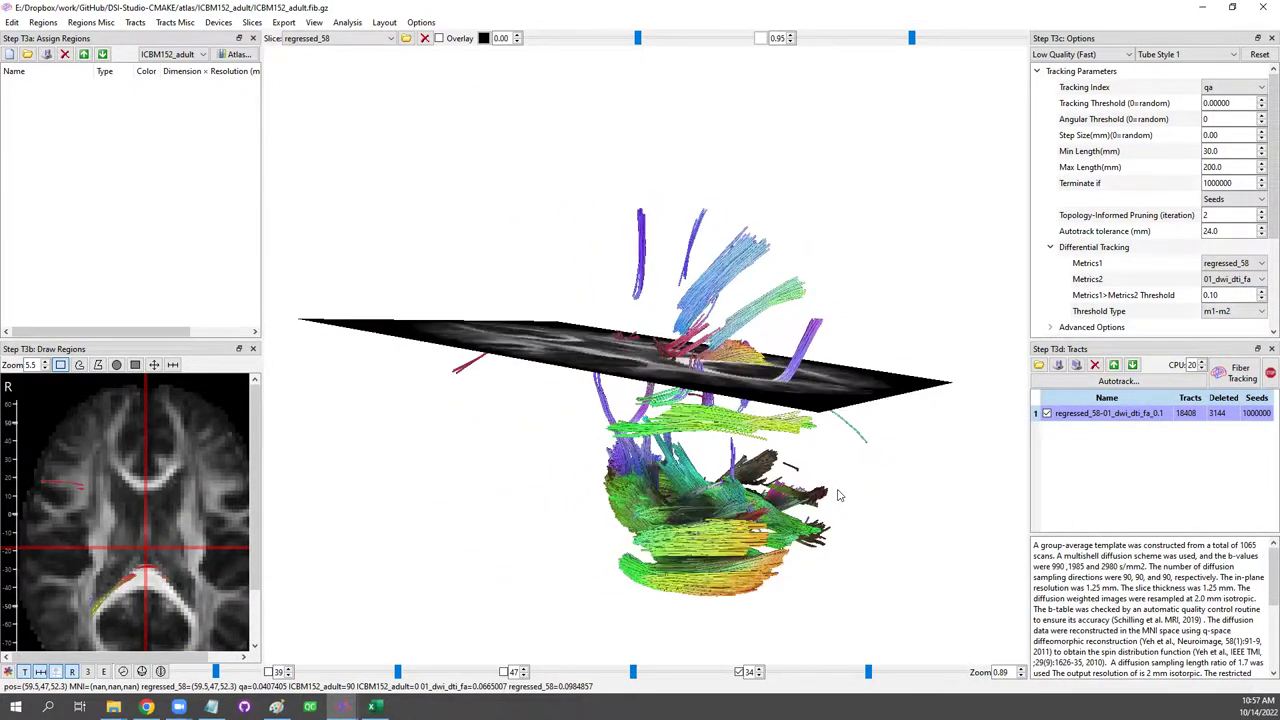
{"action": "double_click", "coordinate": [1213, 294]}
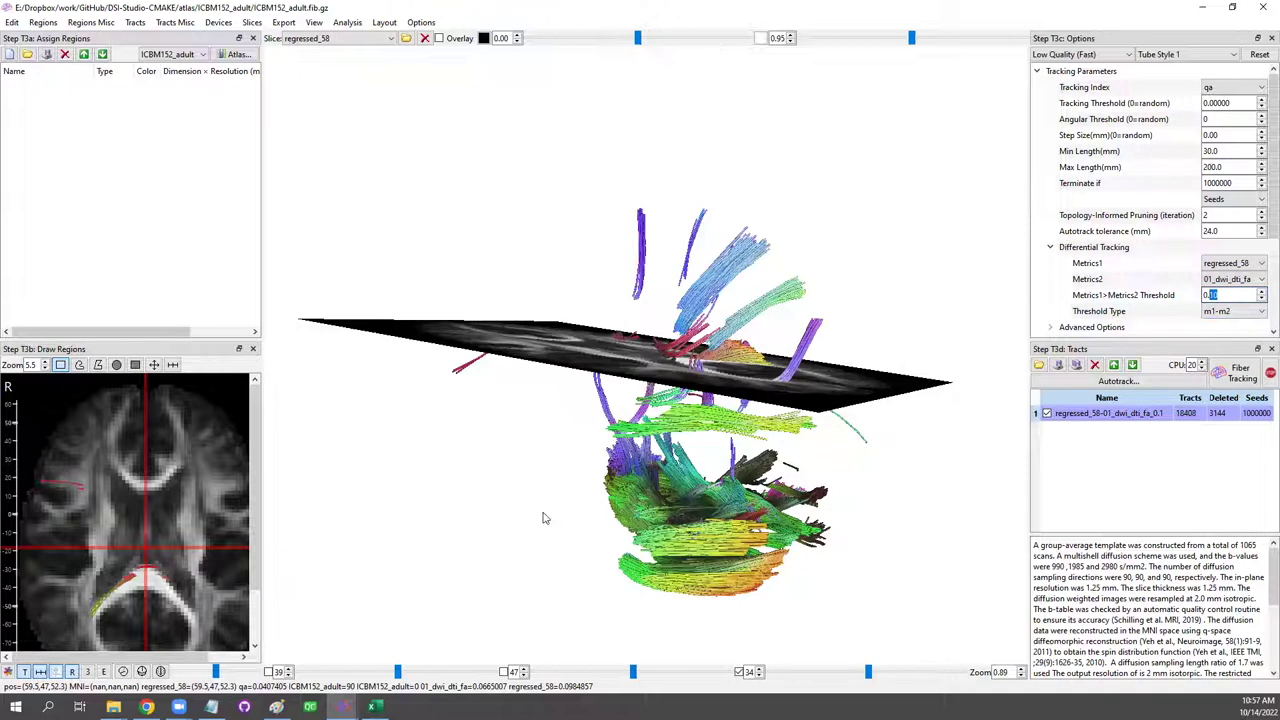
{"action": "left_click_drag", "start_coordinate": [563, 529], "coordinate": [764, 495]}
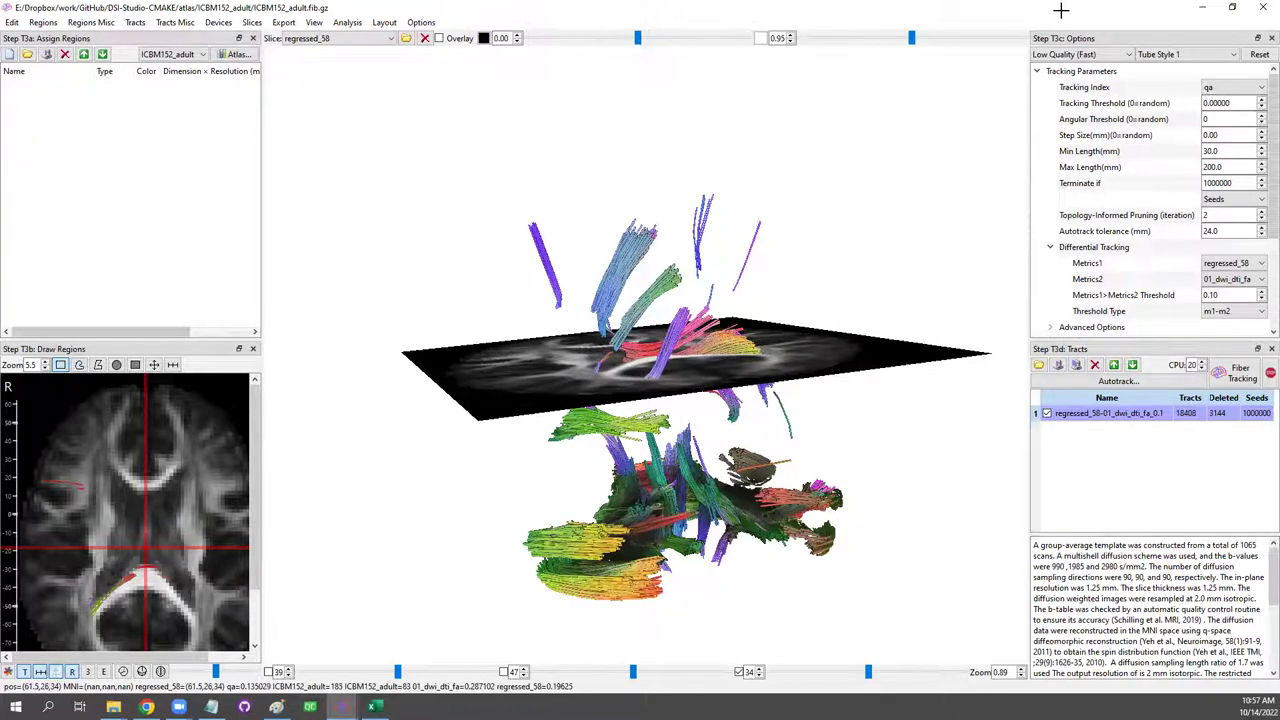
Close the template's tracking window without saving the tractography and return to the practicum page.
{"action": "left_click", "coordinate": [1262, 7]}
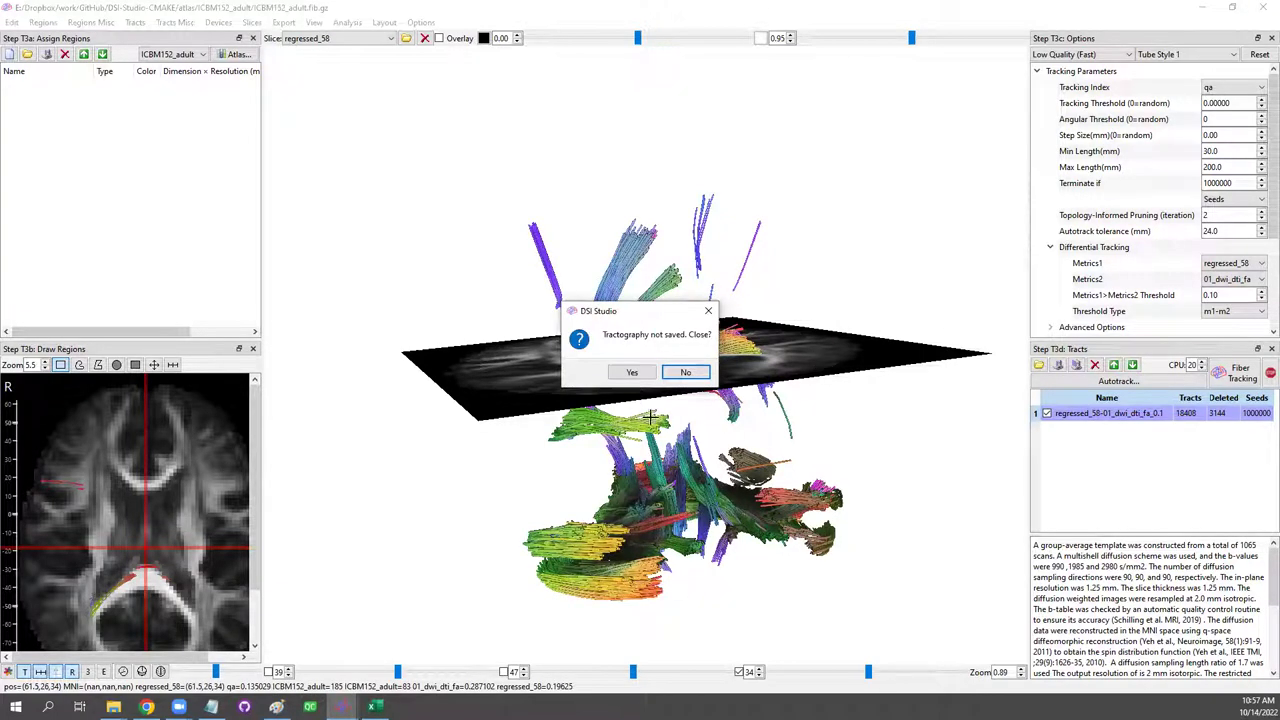
{"action": "left_click", "coordinate": [626, 371]}
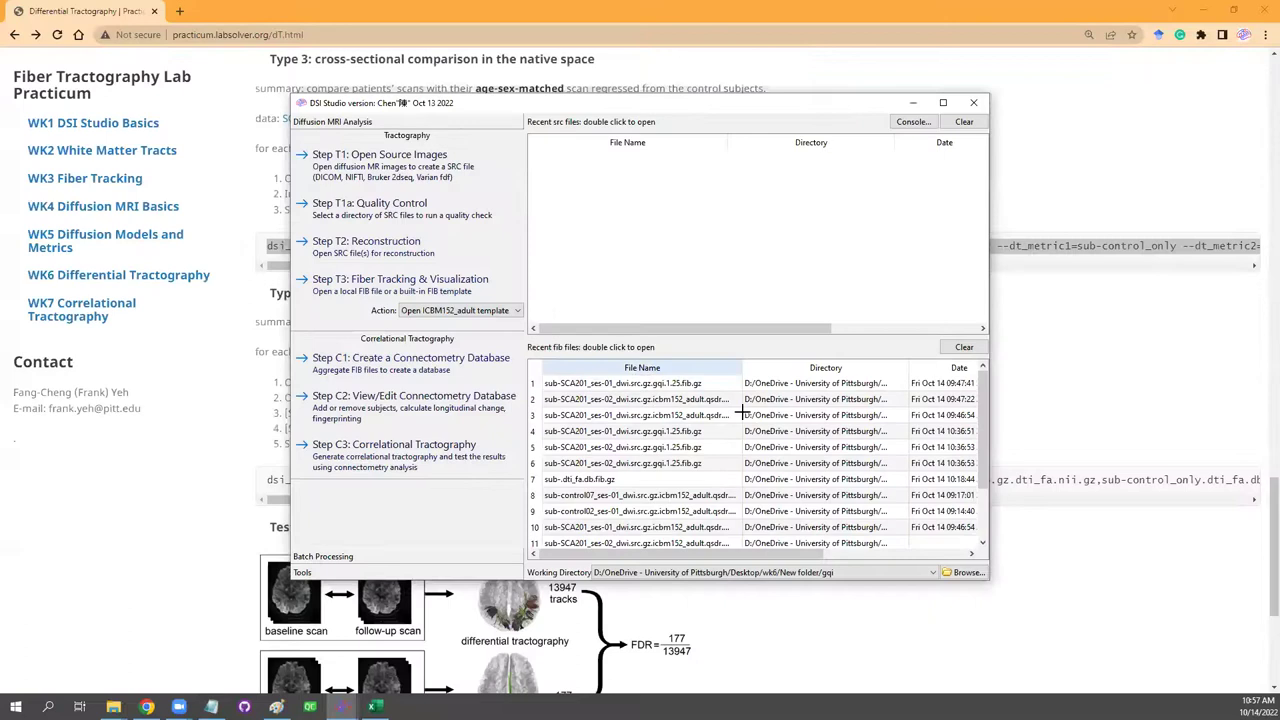
{"action": "left_click", "coordinate": [1096, 392]}
Review the Testing the Results figure with its FDR calculation and the false discovery rate assignment on the practicum page.
{"action": "scroll", "coordinate": [755, 464], "scroll_direction": "down", "scroll_amount": 3}
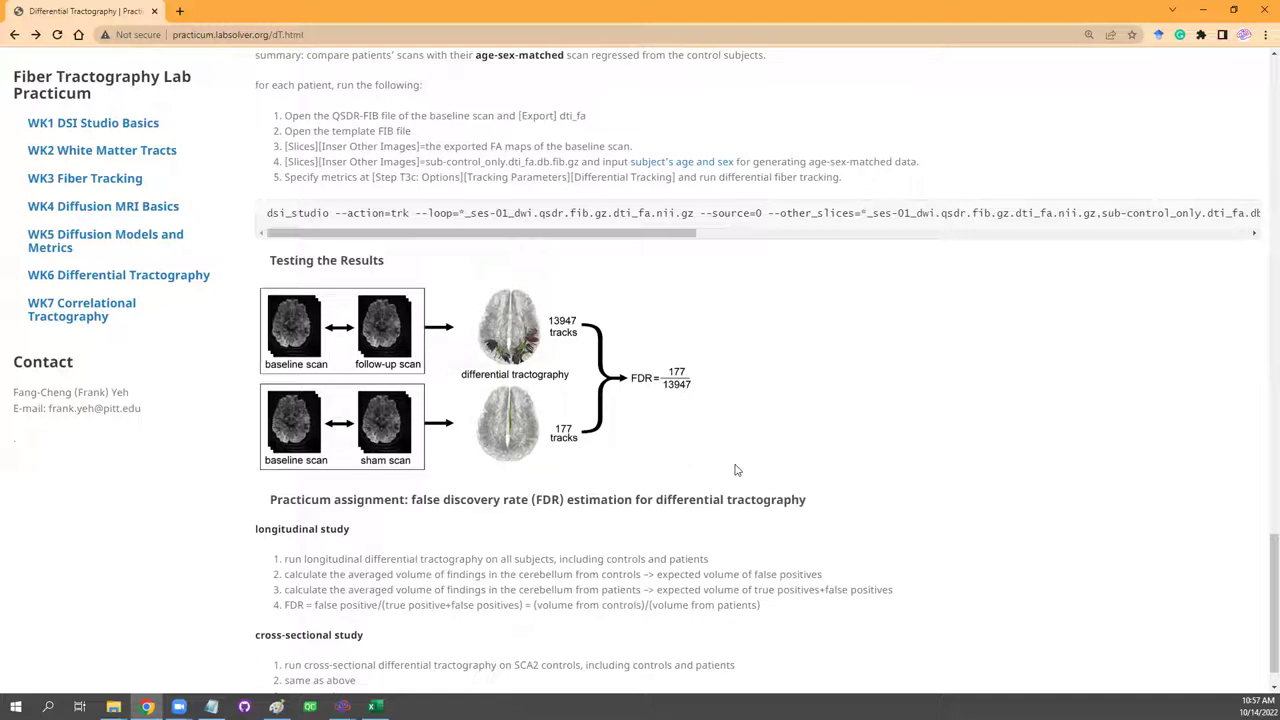
{"action": "scroll", "coordinate": [940, 390], "scroll_direction": "up", "scroll_amount": 2}
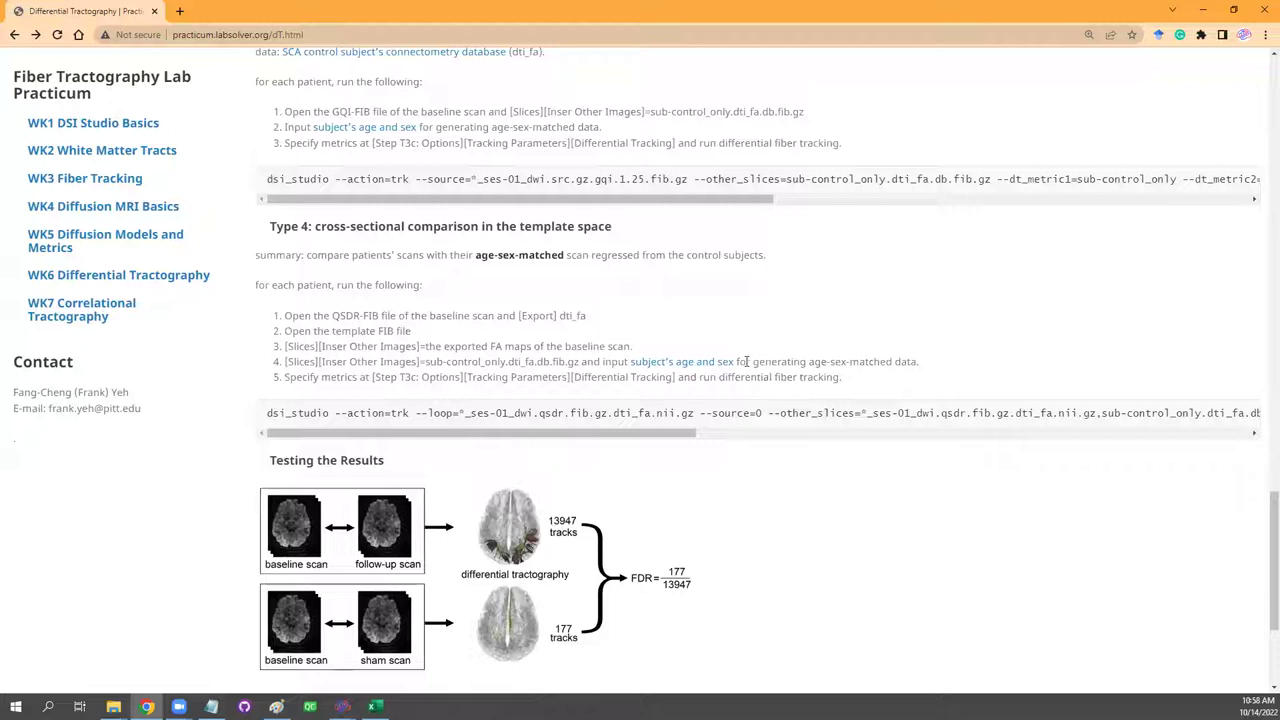
{"action": "scroll", "coordinate": [680, 380], "scroll_direction": "down", "scroll_amount": 1}
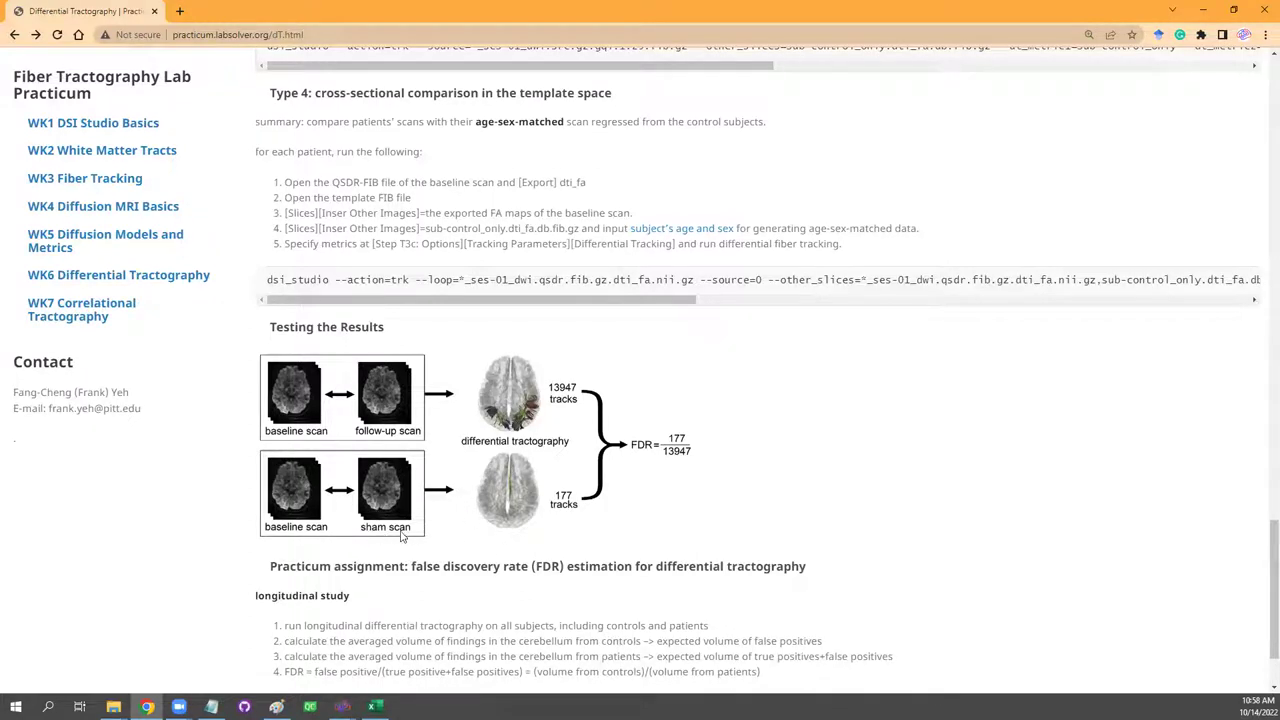
{"action": "scroll", "coordinate": [682, 540], "scroll_direction": "up", "scroll_amount": 1}
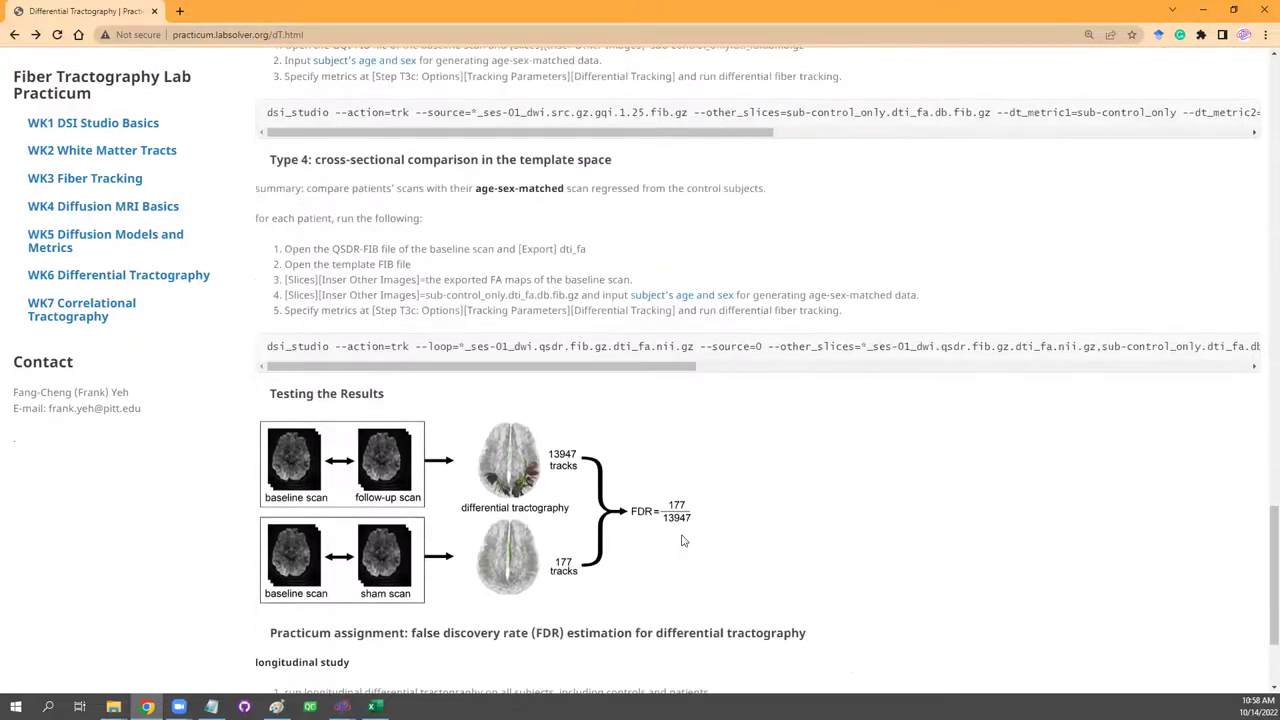
{"action": "scroll", "coordinate": [681, 540], "scroll_direction": "down", "scroll_amount": 1}
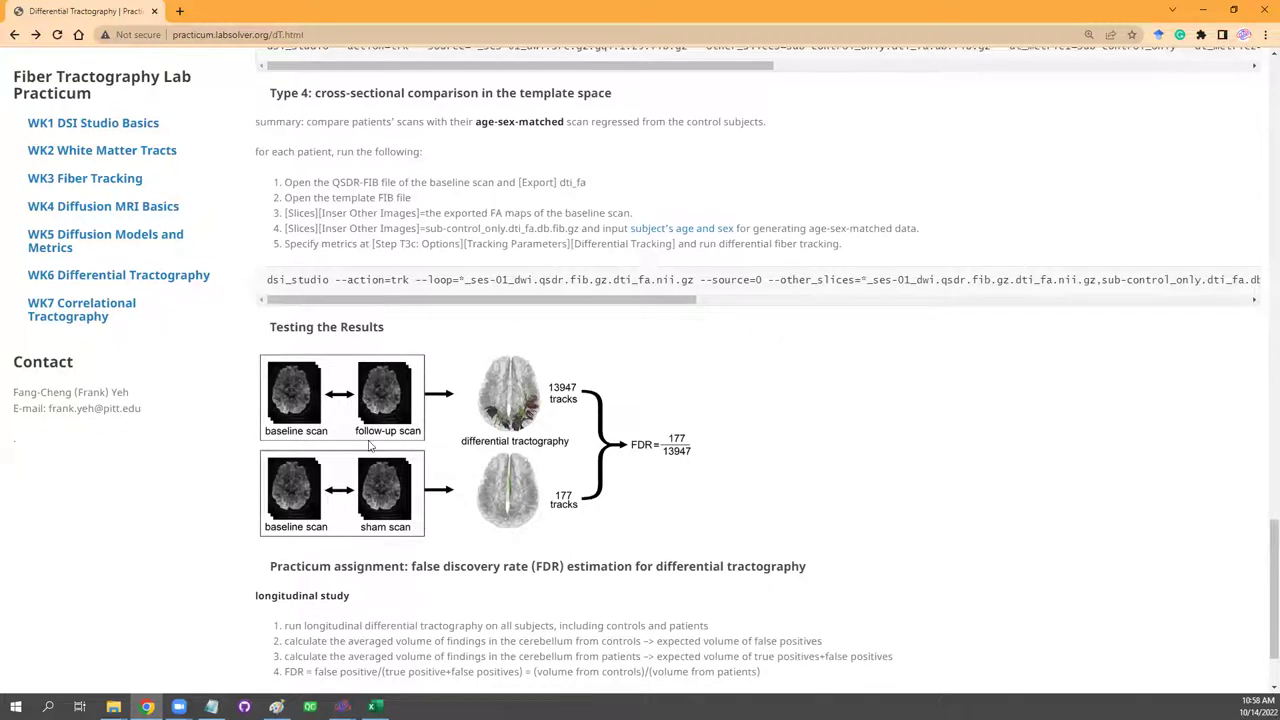
{"action": "scroll", "coordinate": [462, 462], "scroll_direction": "down", "scroll_amount": 1}
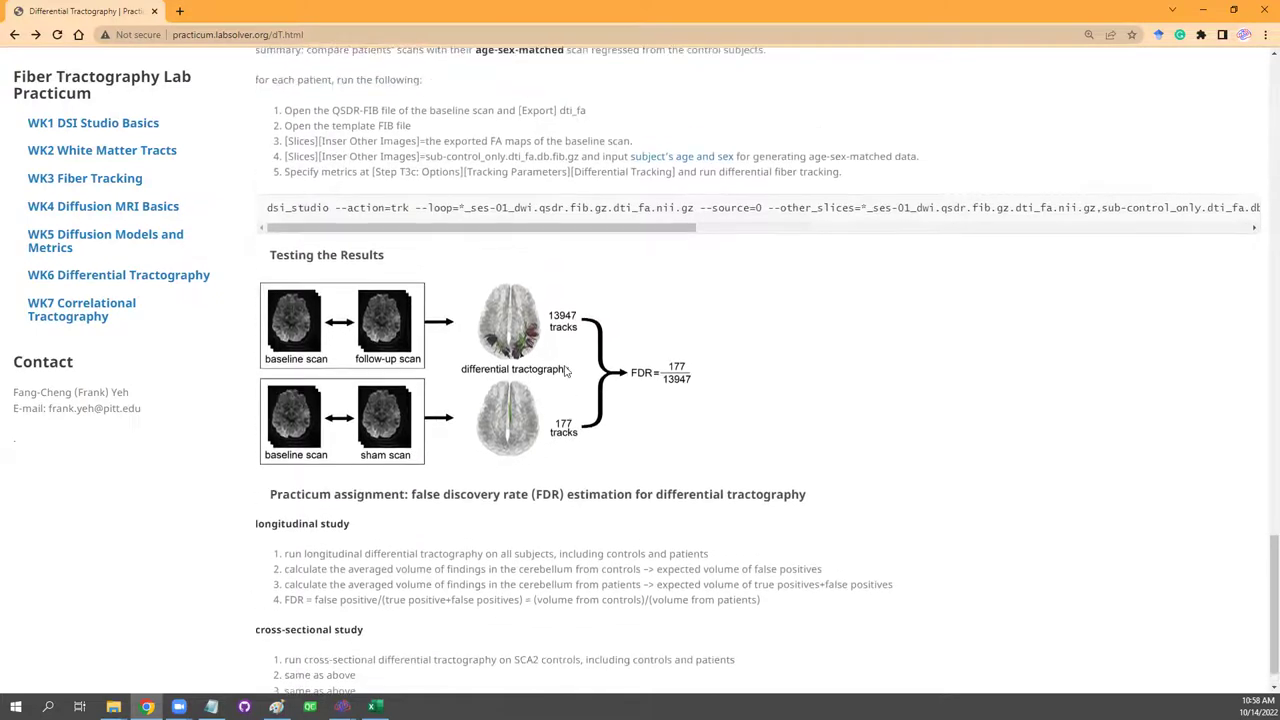
{"action": "scroll", "coordinate": [566, 372], "scroll_direction": "up", "scroll_amount": 1}
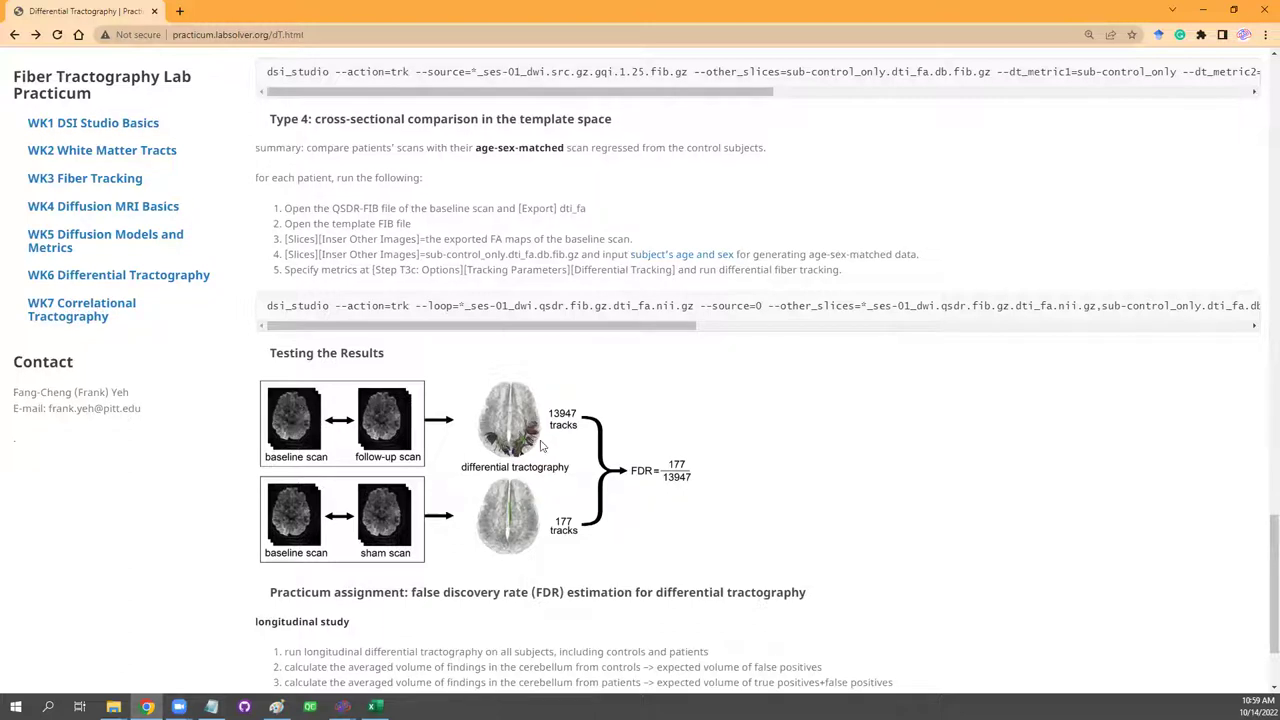
{"action": "scroll", "coordinate": [465, 489], "scroll_direction": "down", "scroll_amount": 1}
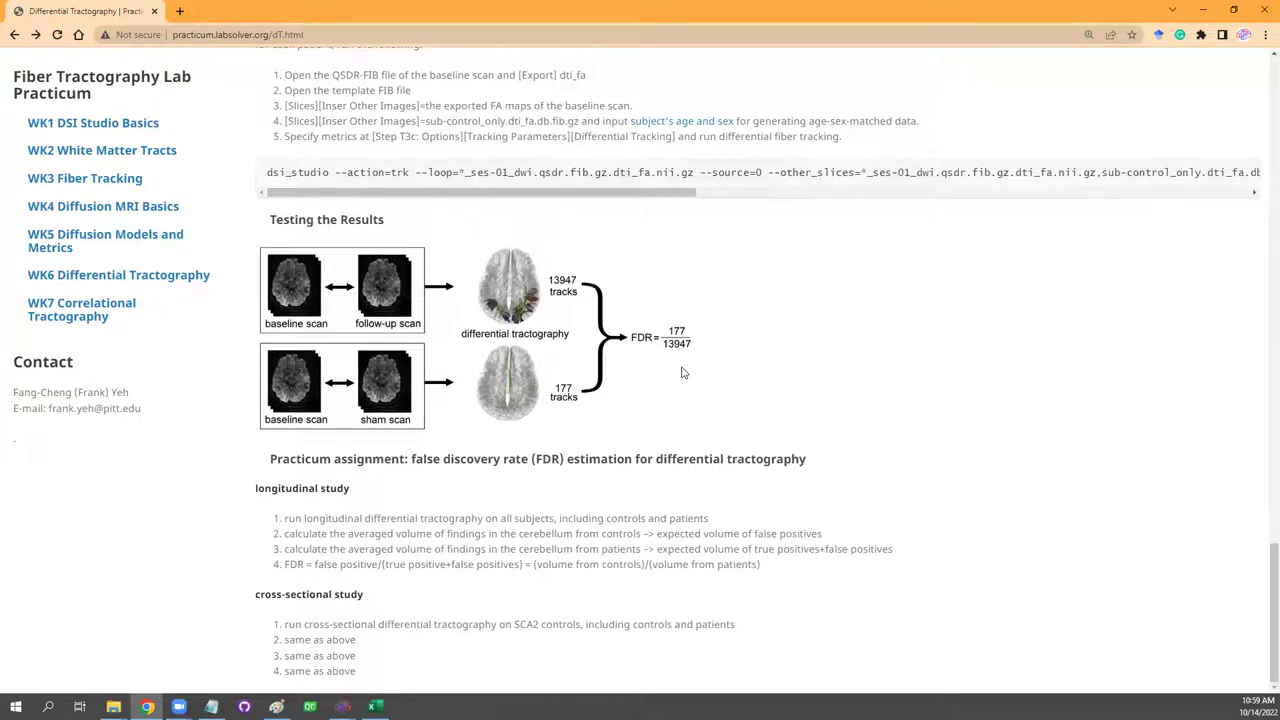
{"action": "scroll", "coordinate": [735, 420], "scroll_direction": "up", "scroll_amount": 1}
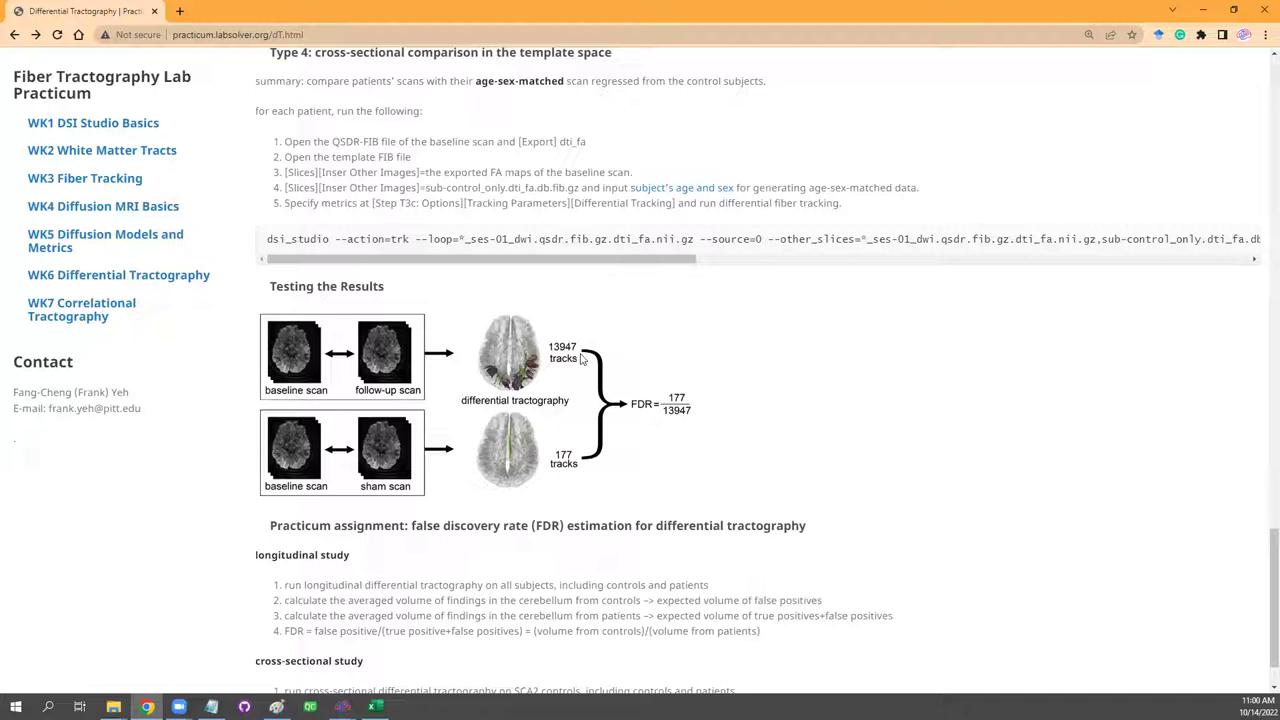
Switch to the DSI Studio window whose working directory is wk6/New folder and open the ICBM152_adult template for fiber tracking.
{"action": "mouse_move", "coordinate": [343, 706]}
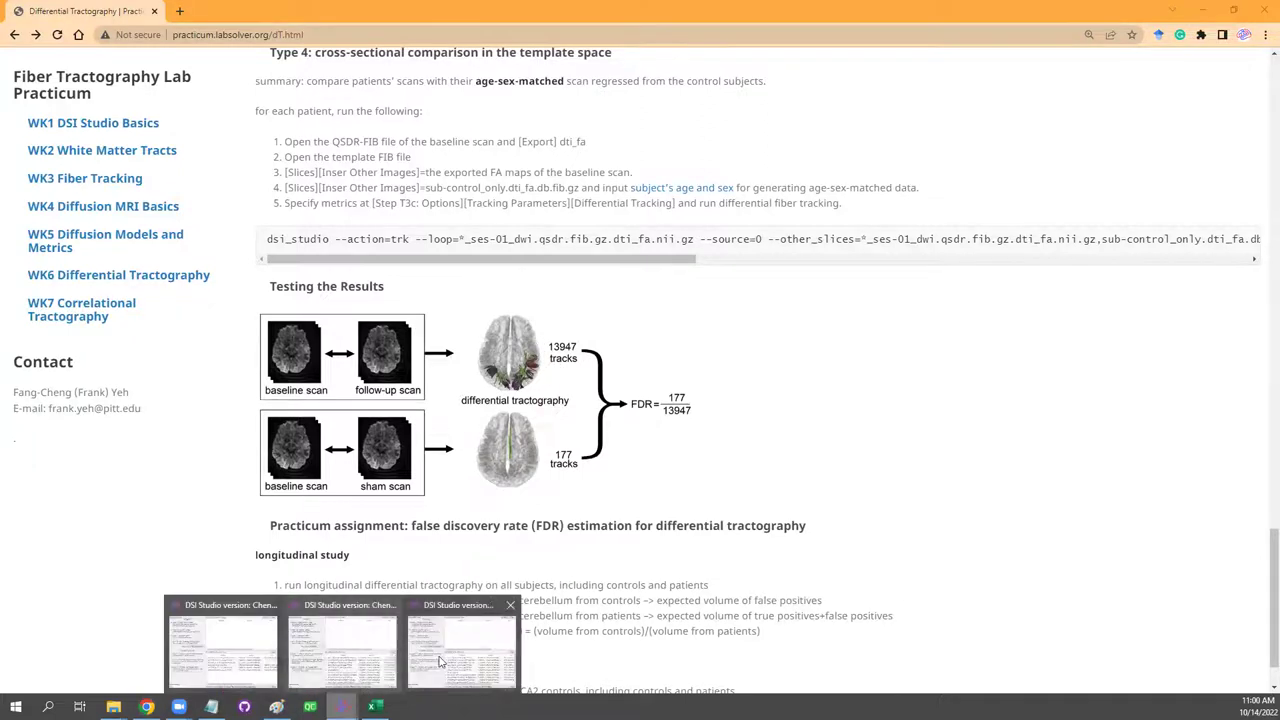
{"action": "left_click", "coordinate": [400, 650]}
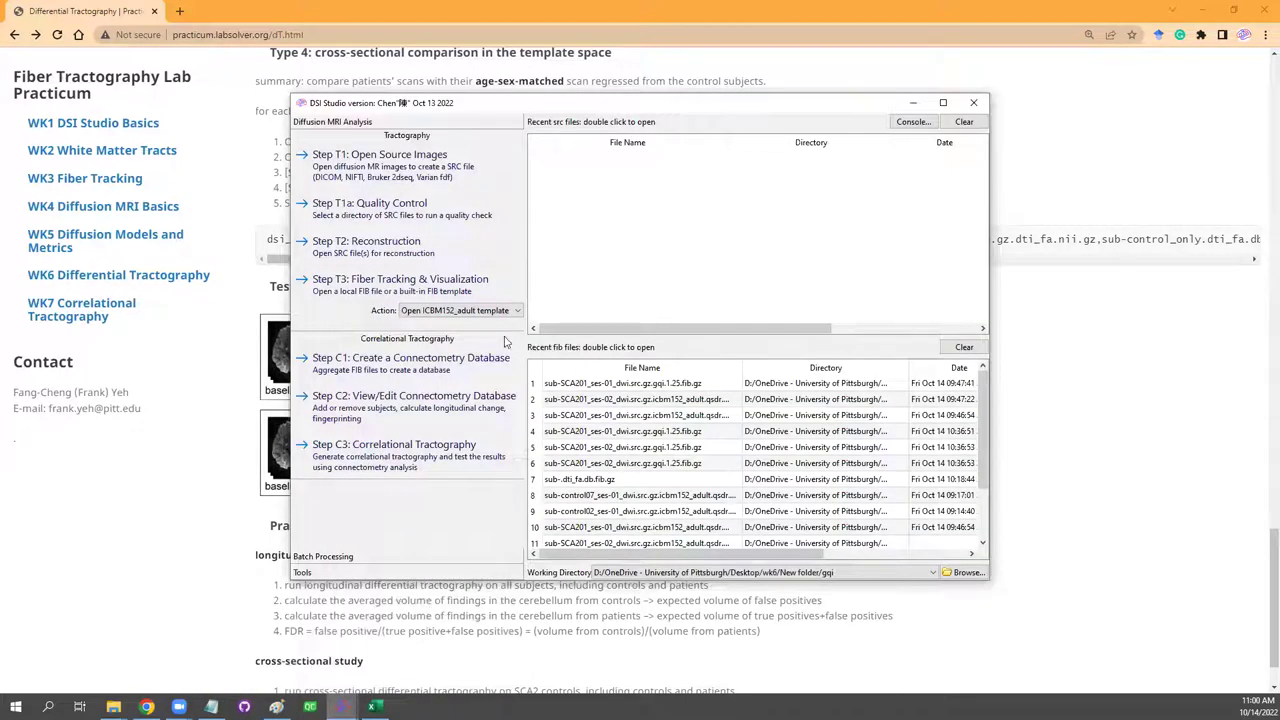
{"action": "left_click", "coordinate": [343, 706]}
{"action": "left_click", "coordinate": [323, 650]}
{"action": "left_click", "coordinate": [780, 167]}
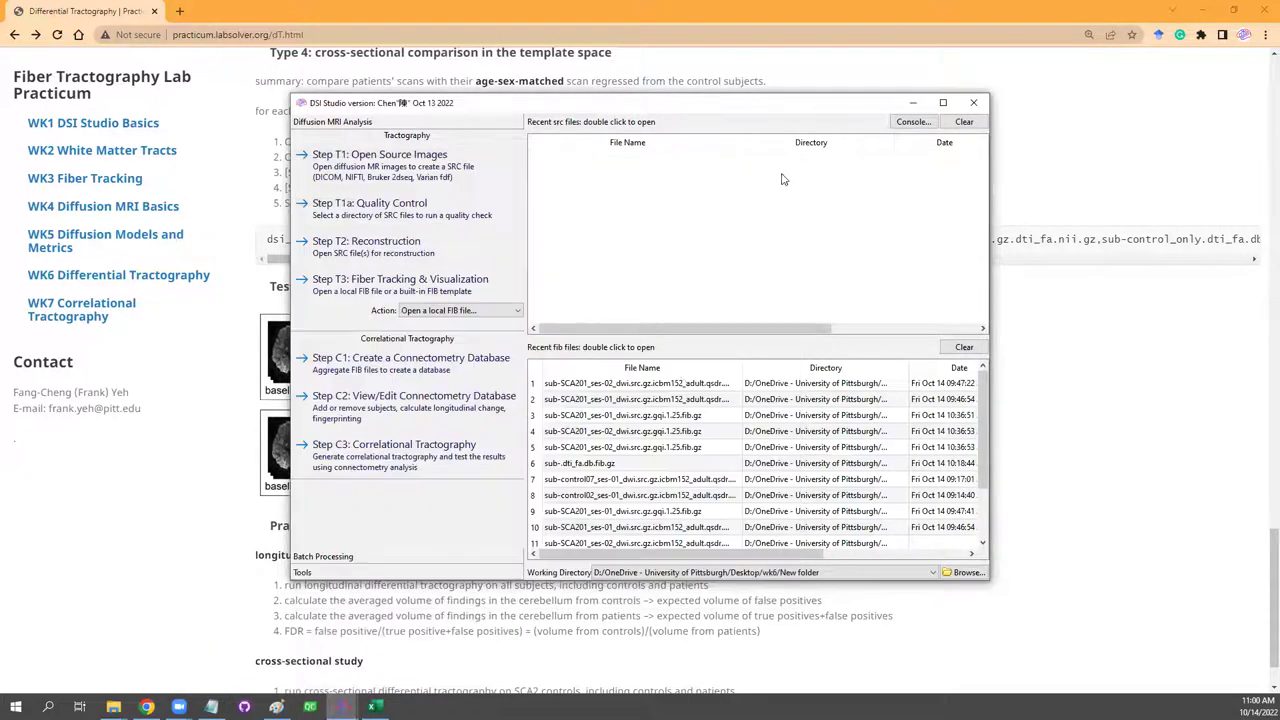
{"action": "left_click", "coordinate": [665, 385]}
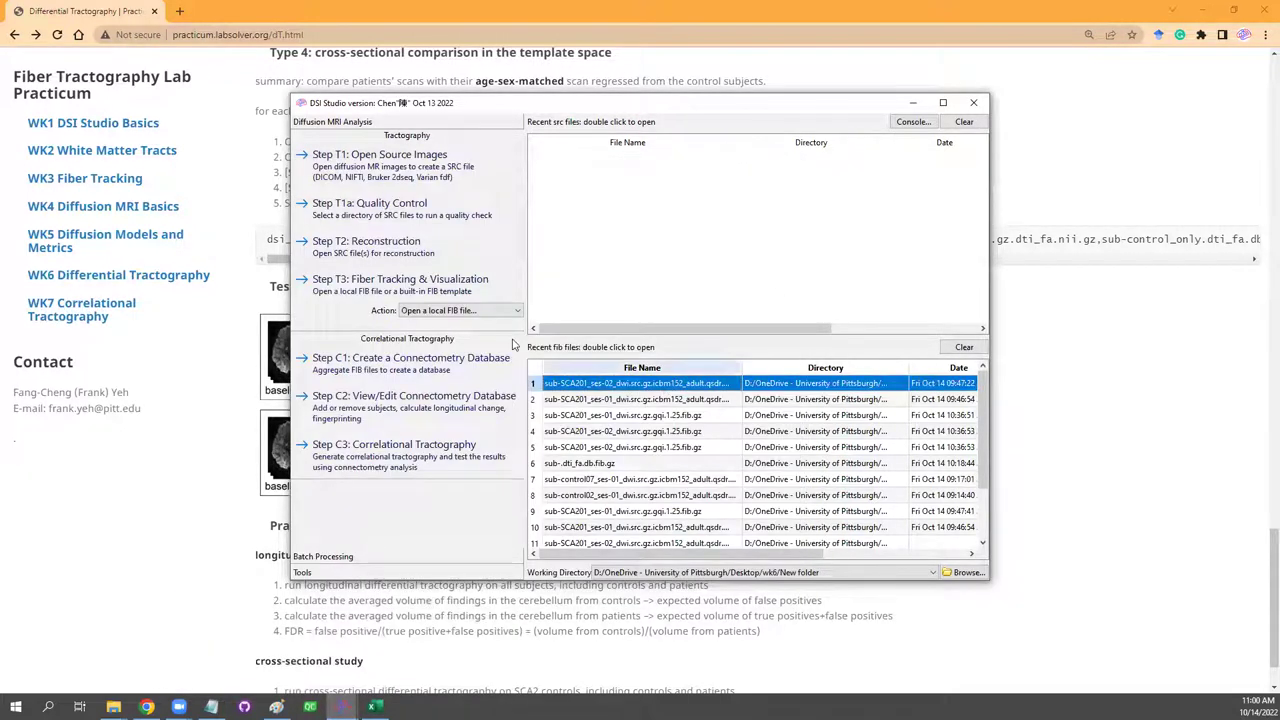
{"action": "left_click", "coordinate": [480, 312]}
{"action": "left_click", "coordinate": [478, 330]}
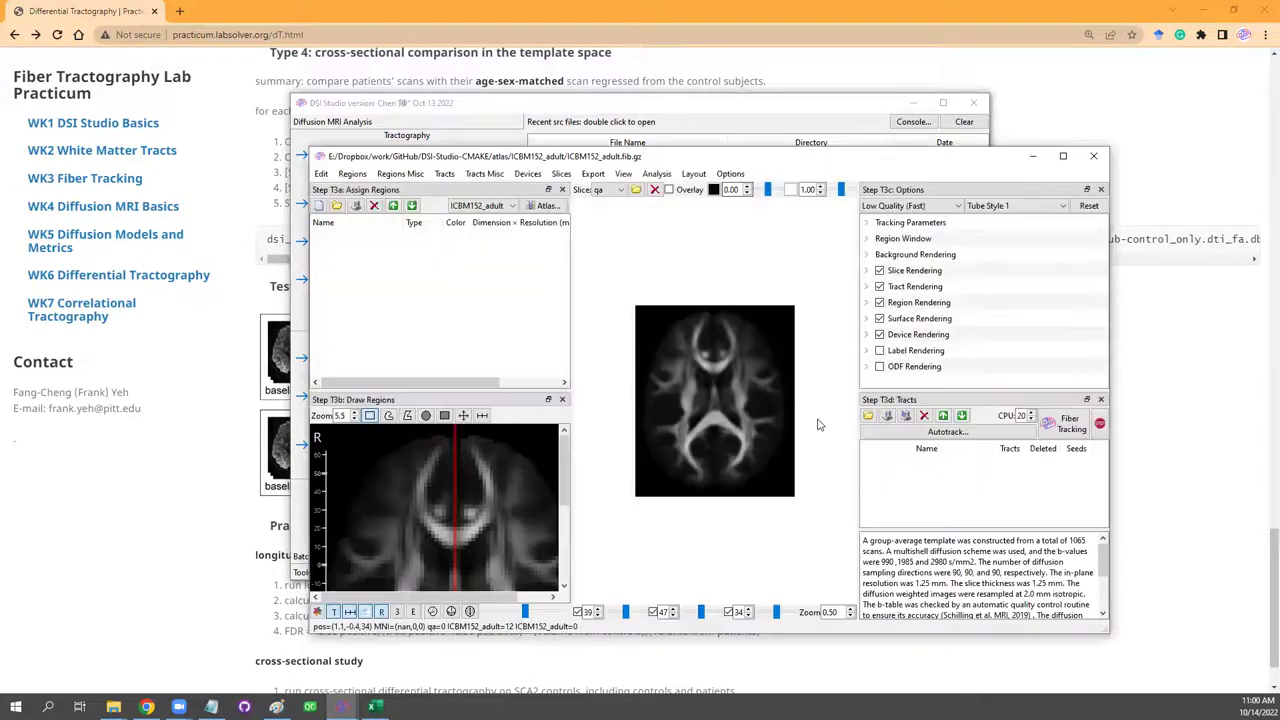
Load the sub-SCA201.cross_sectional tracts from the type4 folder and view them in 3D from an oblique angle.
{"action": "key", "text": "ctrl+o"}
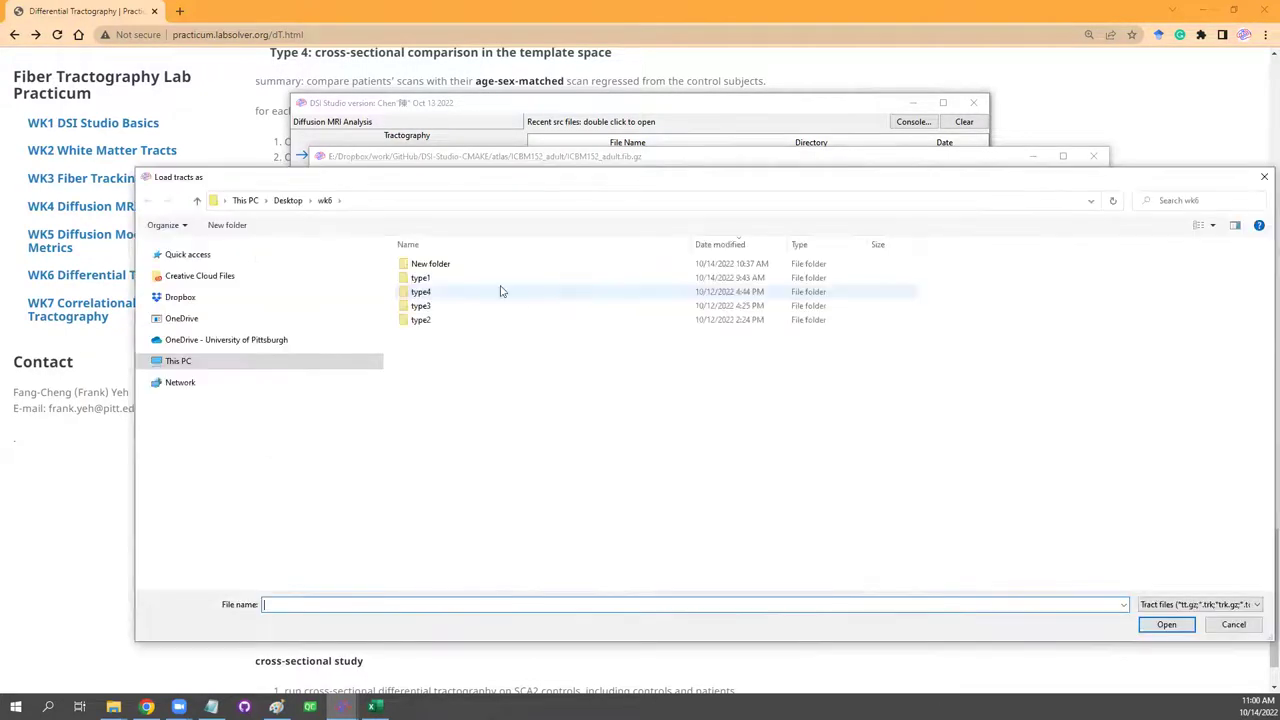
{"action": "double_click", "coordinate": [433, 294]}
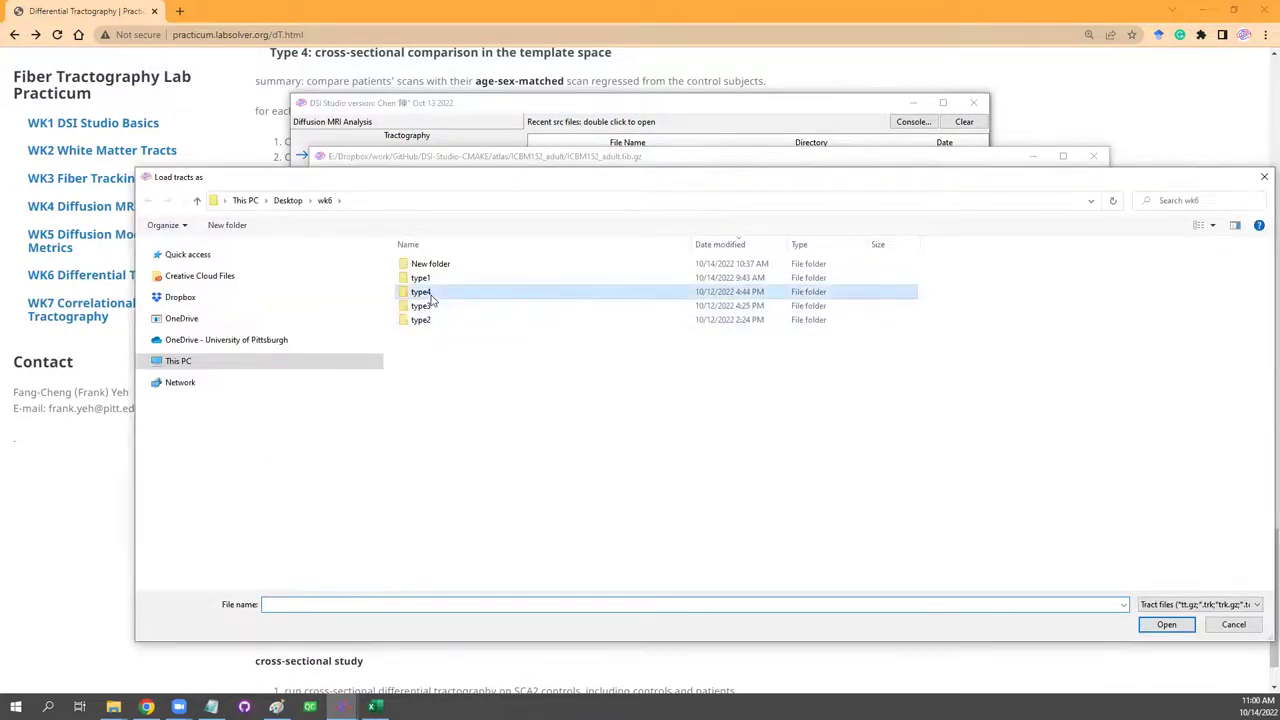
{"action": "left_click", "coordinate": [462, 266]}
{"action": "double_click", "coordinate": [462, 268]}
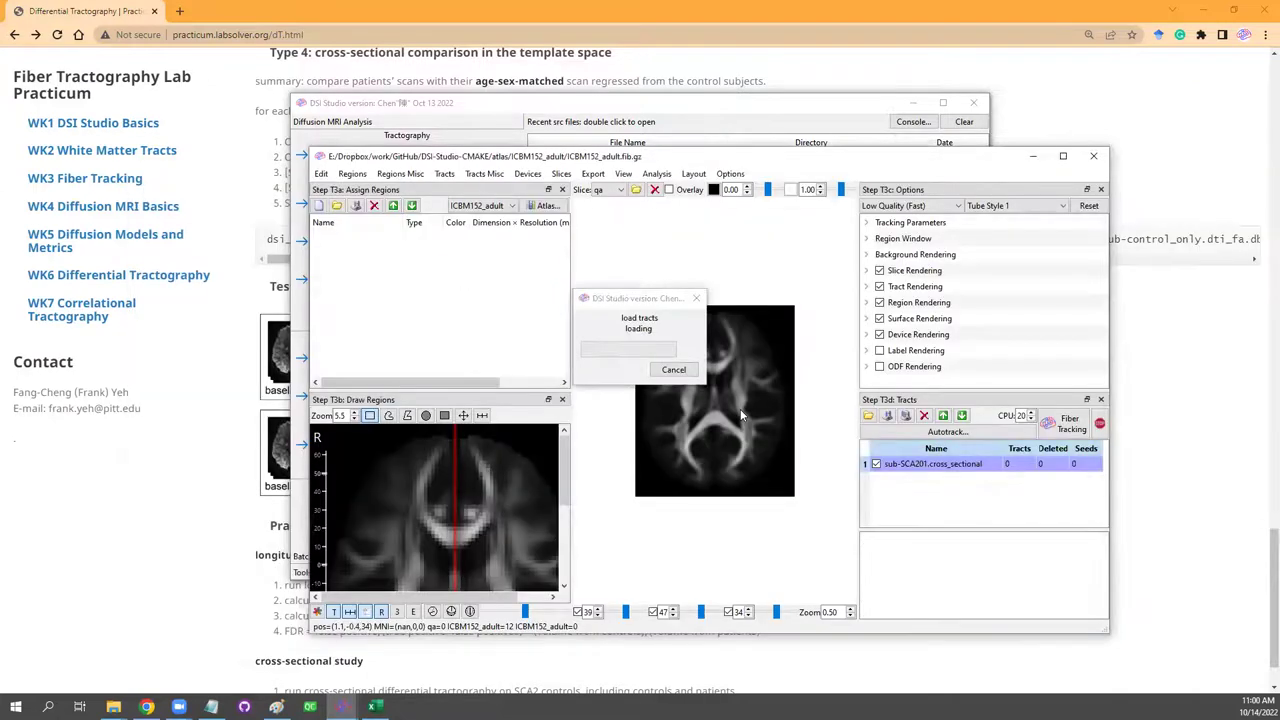
{"action": "left_click_drag", "start_coordinate": [725, 451], "coordinate": [758, 346]}
{"action": "scroll", "coordinate": [758, 346], "scroll_direction": "up", "scroll_amount": 3}
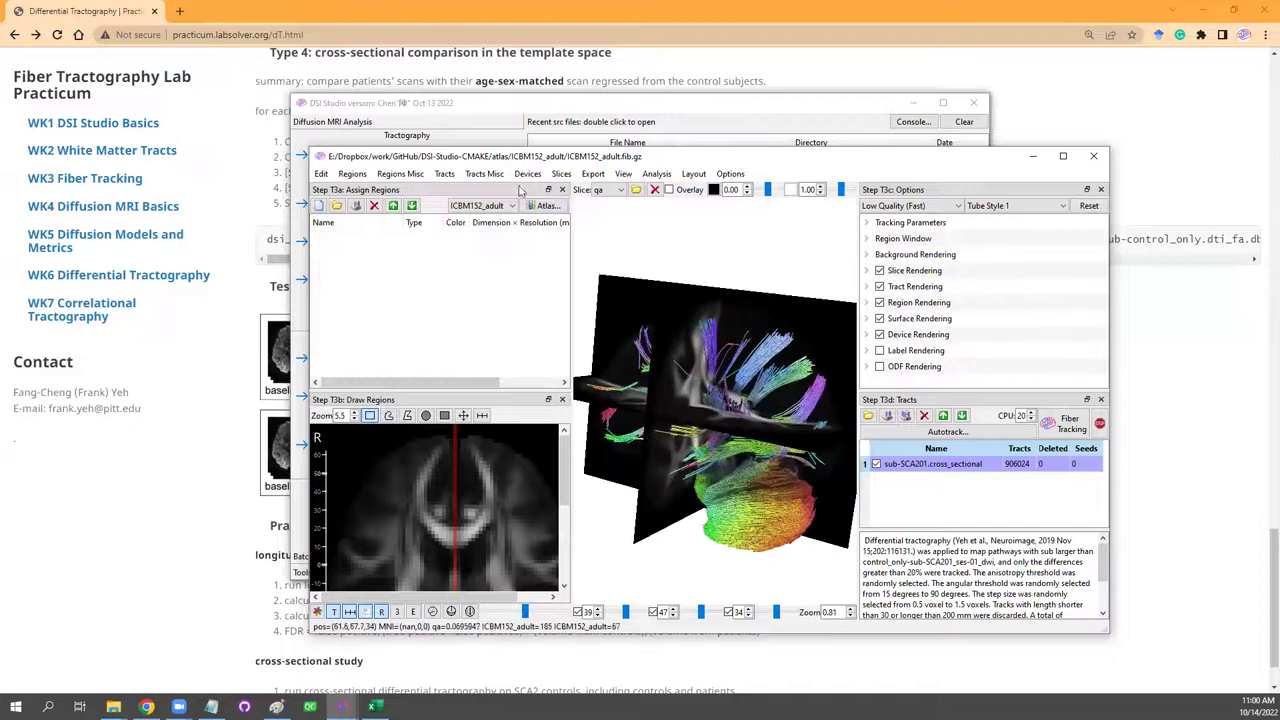
Compute the tract statistics of the loaded sub-SCA201.cross_sectional tracts and return to the practicum page meanwhile.
{"action": "left_click", "coordinate": [446, 174]}
{"action": "left_click", "coordinate": [489, 452]}
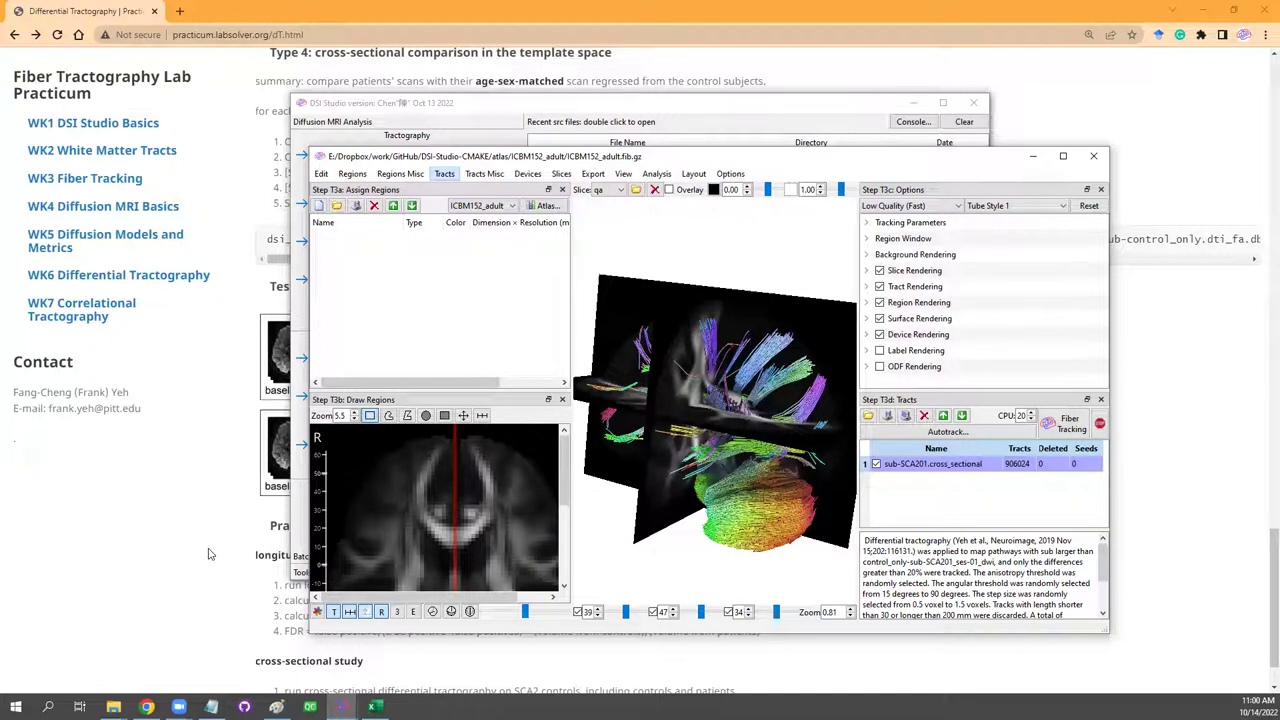
{"action": "left_click", "coordinate": [262, 545]}
Read the FDR testing figure and the practicum assignment, highlighting "false discovery rate (FDR)" and the longitudinal and cross-sectional study headings.
{"action": "scroll", "coordinate": [400, 530], "scroll_direction": "down", "scroll_amount": 1}
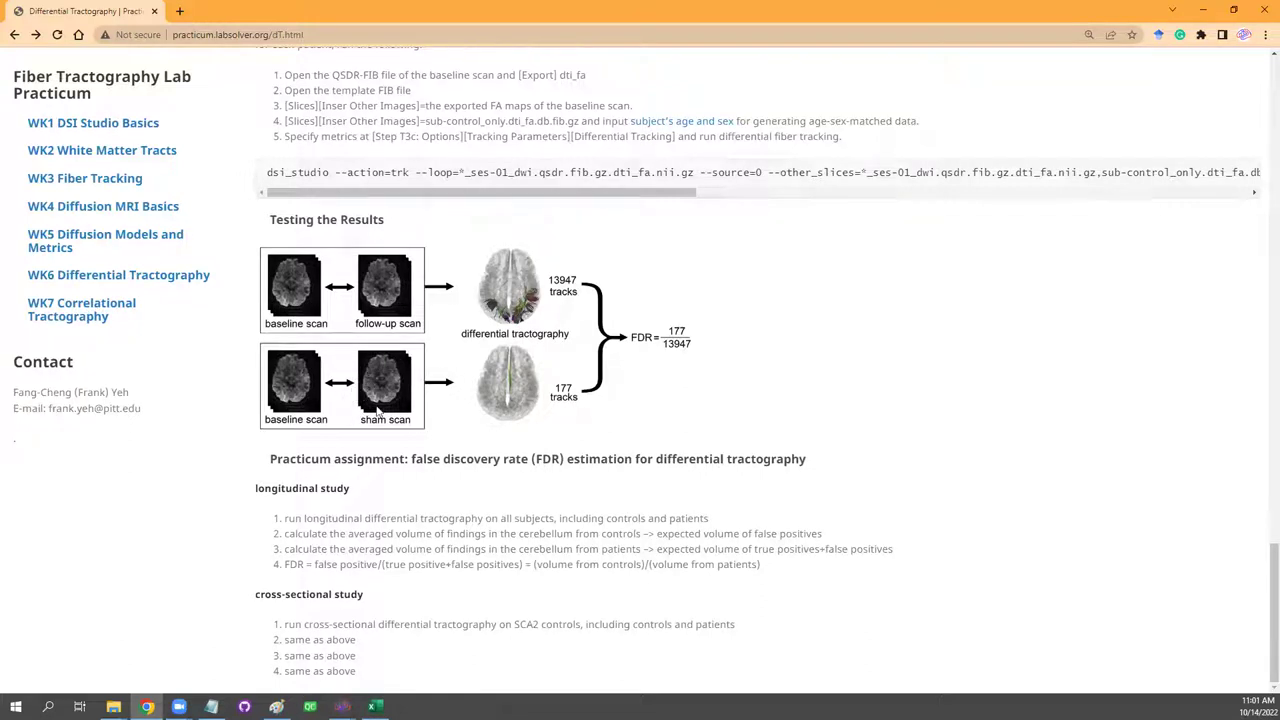
{"action": "scroll", "coordinate": [455, 487], "scroll_direction": "up", "scroll_amount": 1}
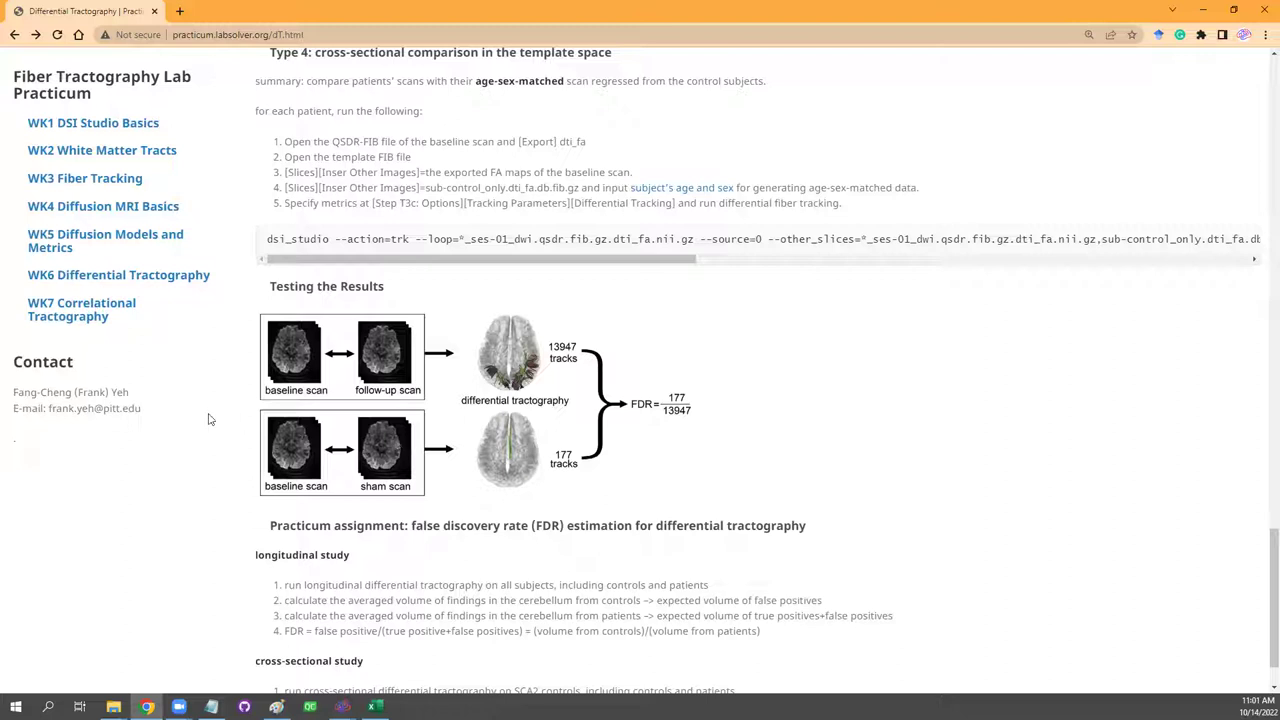
{"action": "scroll", "coordinate": [381, 541], "scroll_direction": "down", "scroll_amount": 1}
{"action": "scroll", "coordinate": [381, 541], "scroll_direction": "down", "scroll_amount": 1}
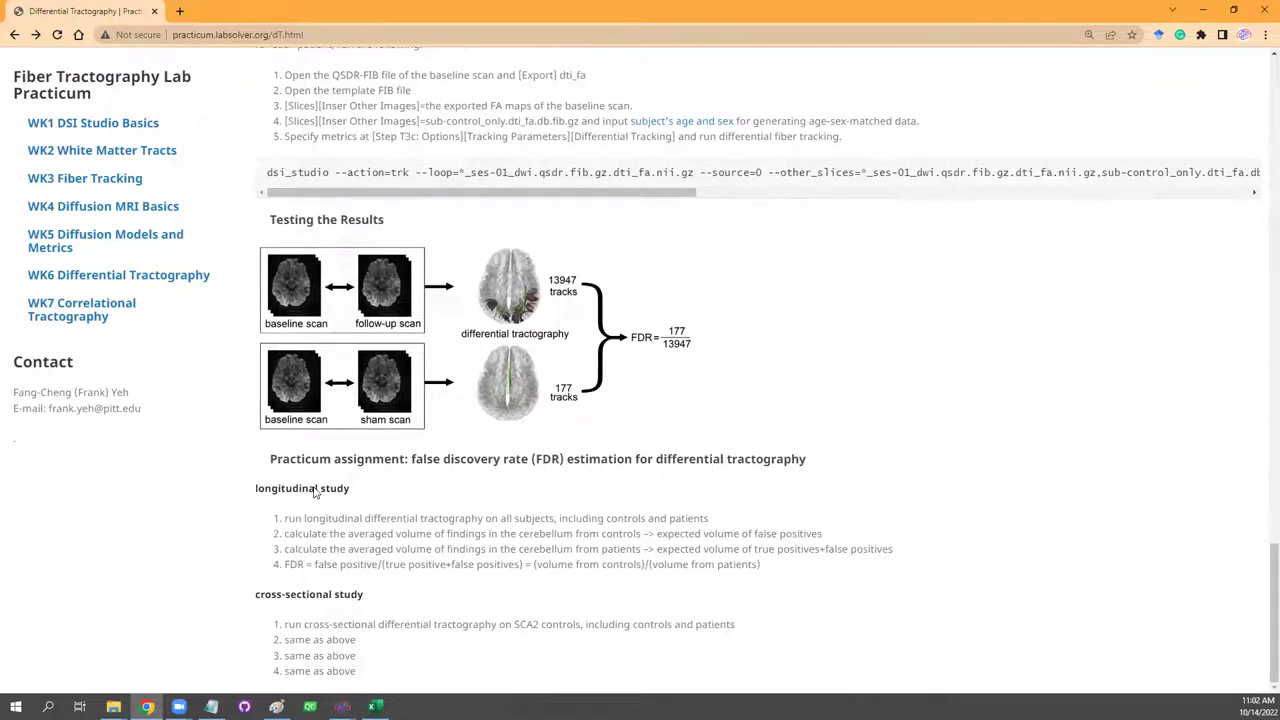
{"action": "left_click_drag", "start_coordinate": [412, 460], "coordinate": [572, 459]}
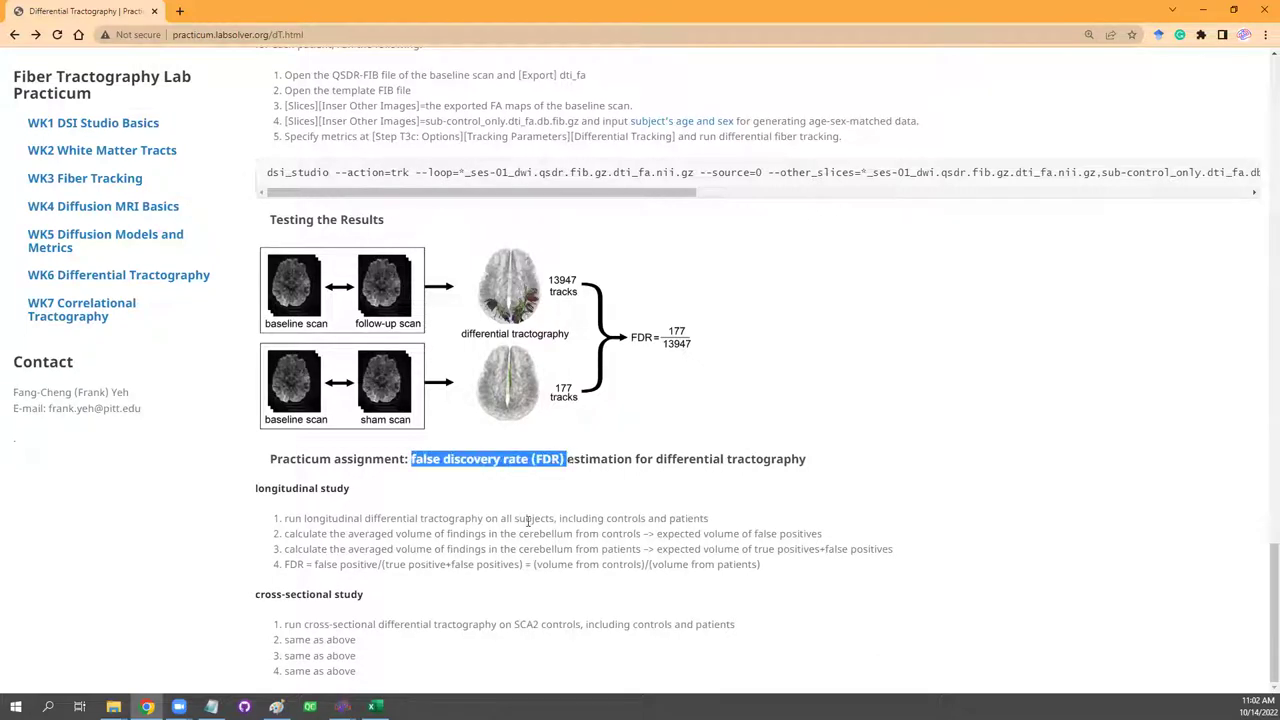
{"action": "scroll", "coordinate": [465, 568], "scroll_direction": "up", "scroll_amount": 2}
{"action": "scroll", "coordinate": [380, 540], "scroll_direction": "down", "scroll_amount": 2}
{"action": "left_click_drag", "start_coordinate": [257, 488], "coordinate": [363, 488]}
{"action": "left_click_drag", "start_coordinate": [364, 596], "coordinate": [224, 592]}
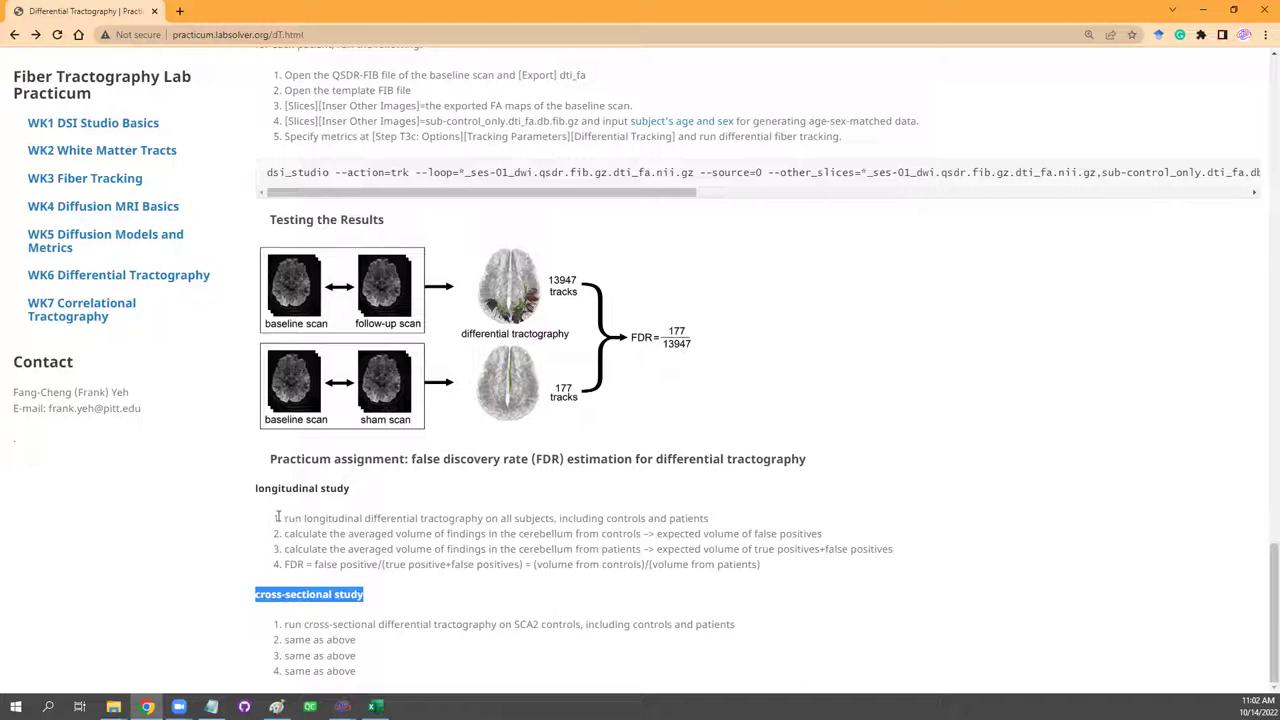
Look back over the differential tractography instructions from Type 4 up to Type 1, ending at the FDR testing figure and assignment.
{"action": "scroll", "coordinate": [436, 575], "scroll_direction": "up", "scroll_amount": 3}
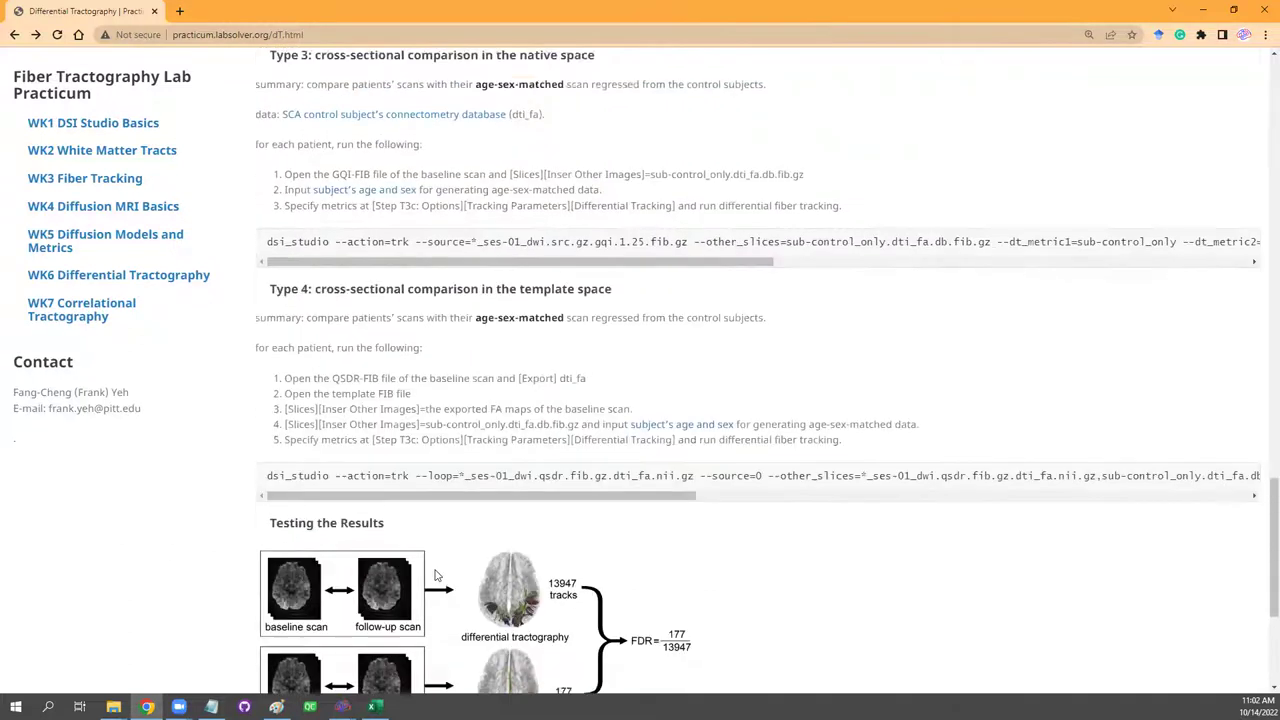
{"action": "scroll", "coordinate": [1103, 191], "scroll_direction": "up", "scroll_amount": 3}
{"action": "scroll", "coordinate": [1260, 372], "scroll_direction": "up", "scroll_amount": 5}
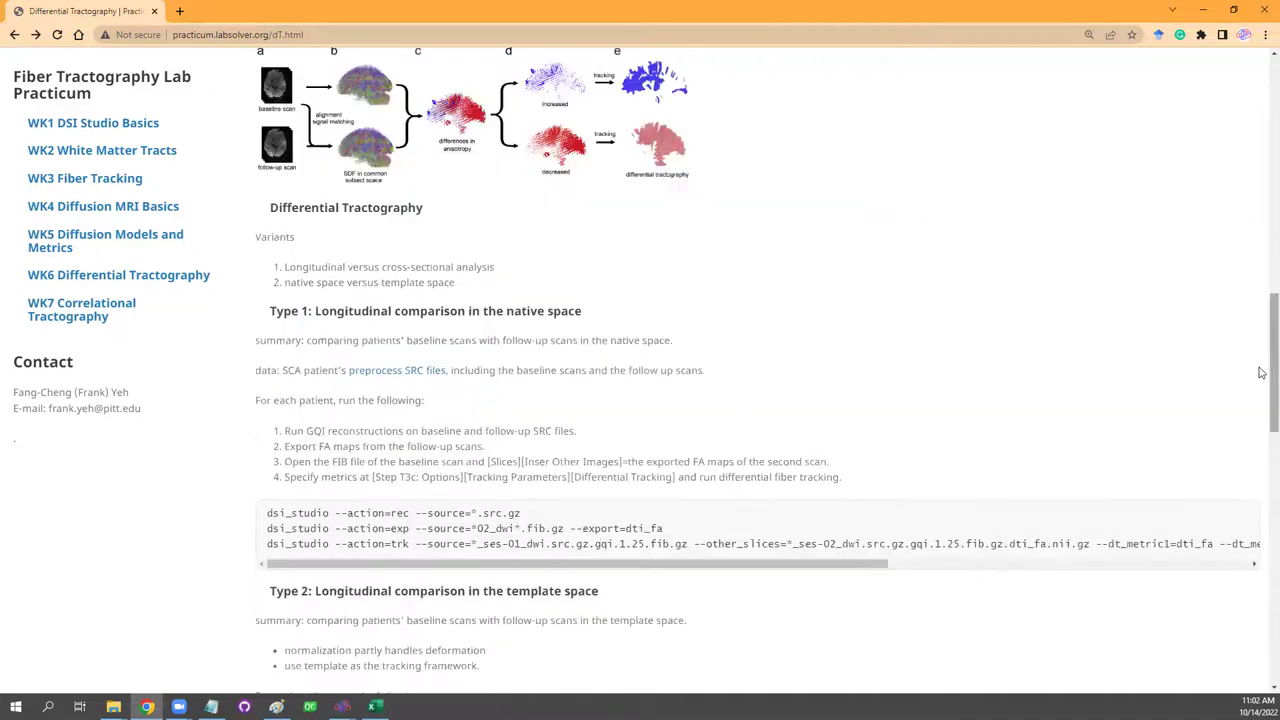
{"action": "left_click_drag", "start_coordinate": [1261, 372], "coordinate": [1261, 643]}
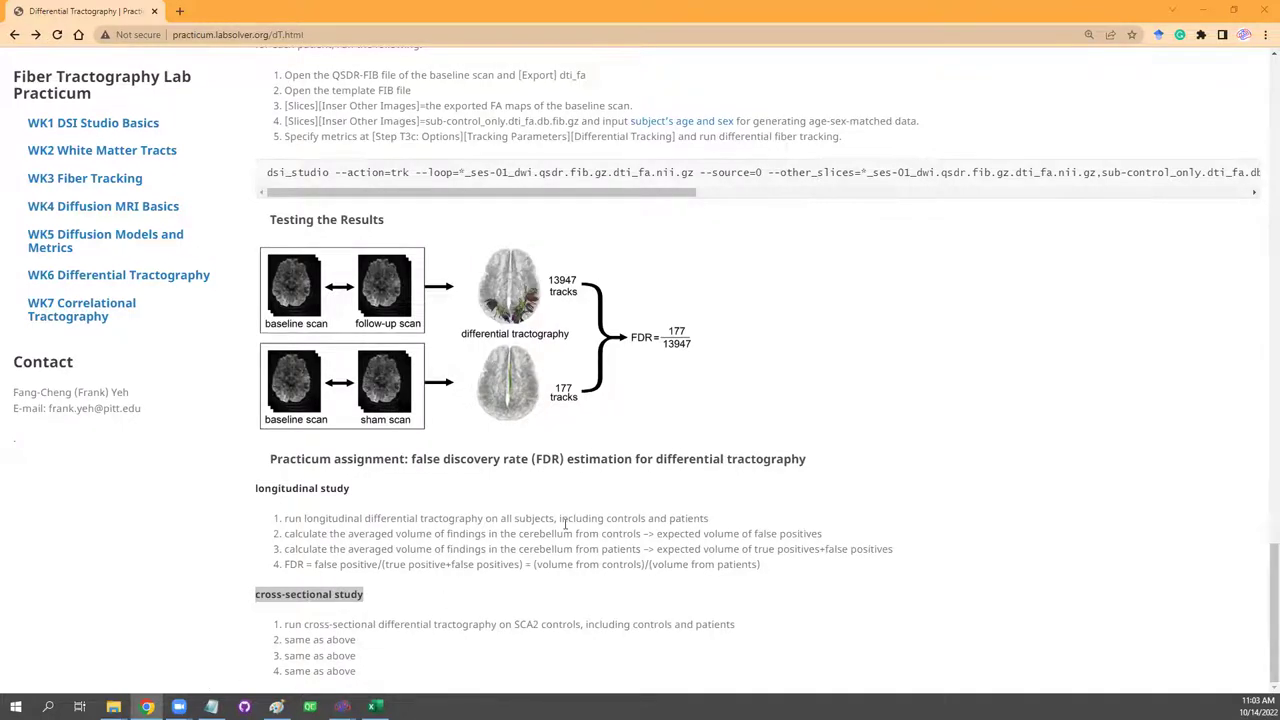
{"action": "scroll", "coordinate": [155, 521], "scroll_direction": "up", "scroll_amount": 2}
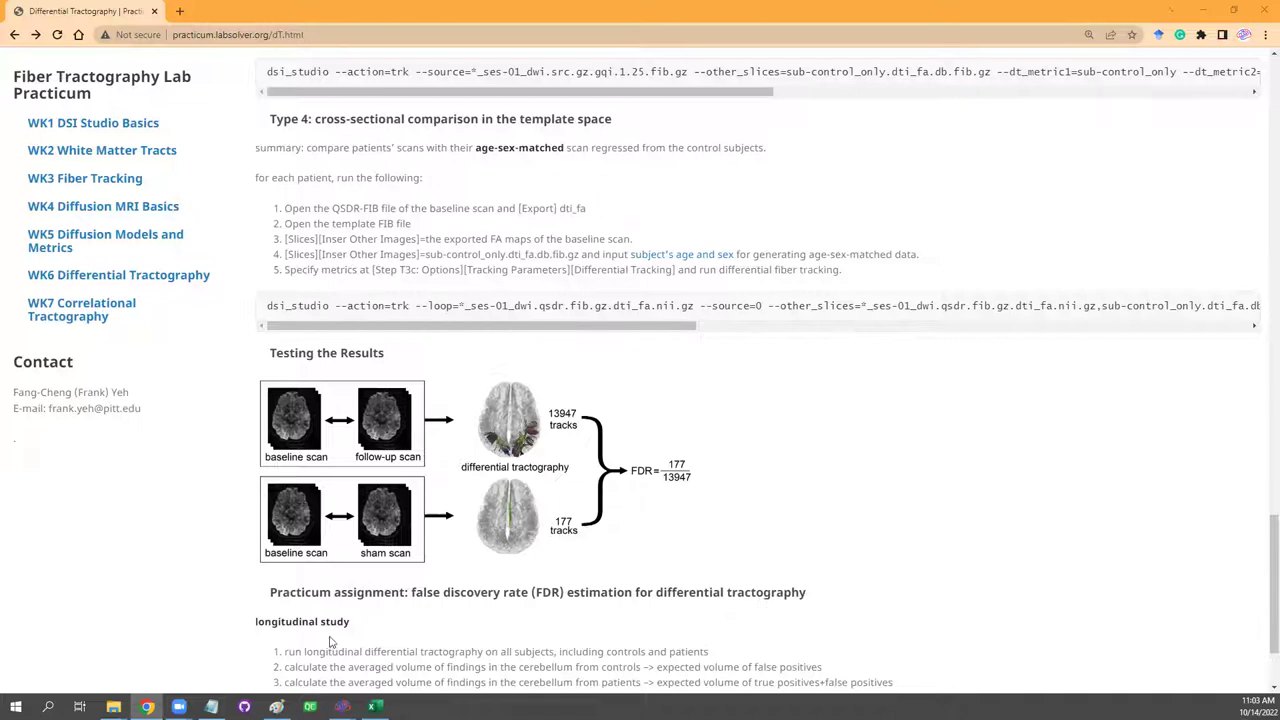
Switch to DSI Studio's Tract Statistics results and dismiss them without saving.
{"action": "mouse_move", "coordinate": [342, 706]}
{"action": "left_click", "coordinate": [497, 635]}
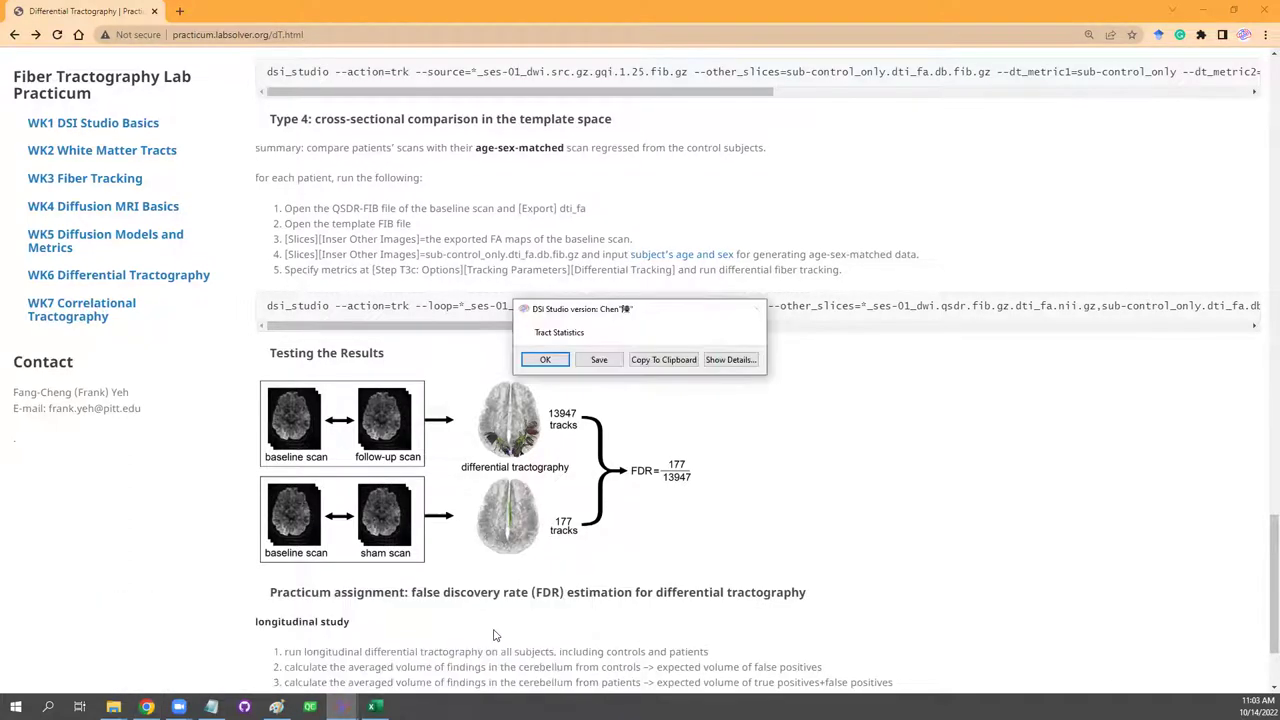
{"action": "left_click", "coordinate": [545, 360]}
Switch to the DSI Studio window working in the gqi folder and open the ICBM152_adult template in a tracking window.
{"action": "mouse_move", "coordinate": [342, 706]}
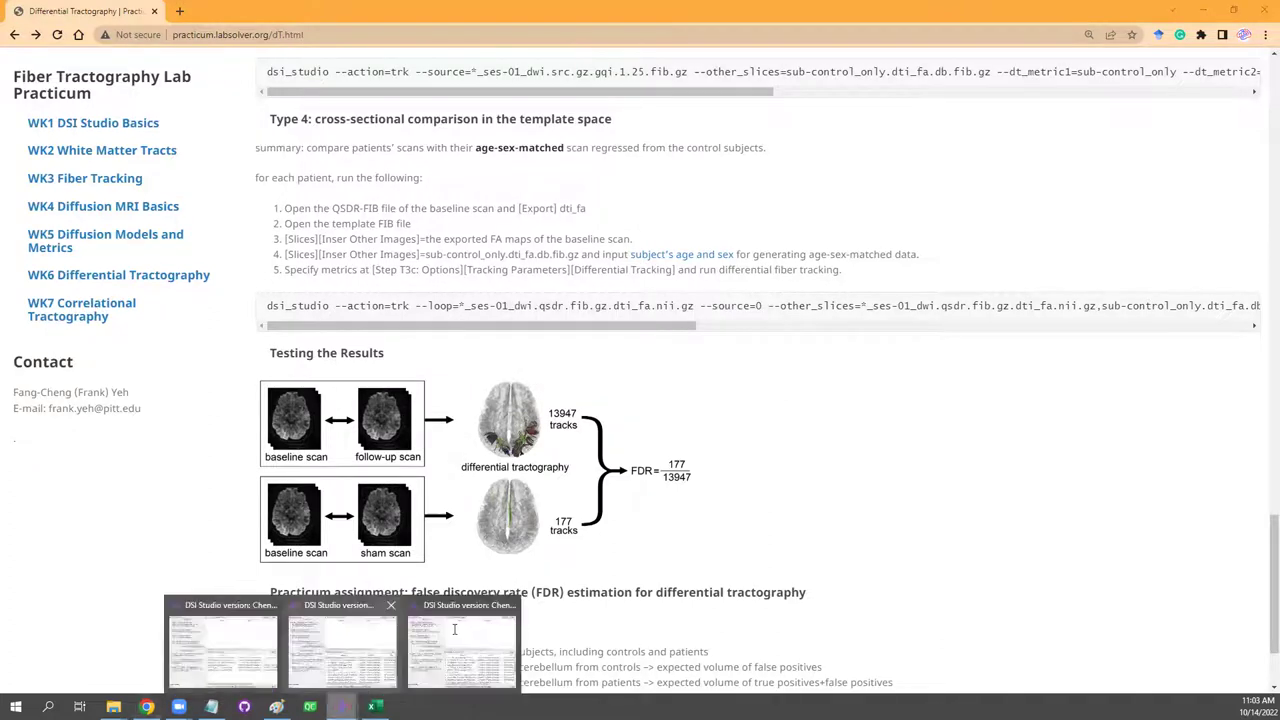
{"action": "left_click", "coordinate": [454, 629]}
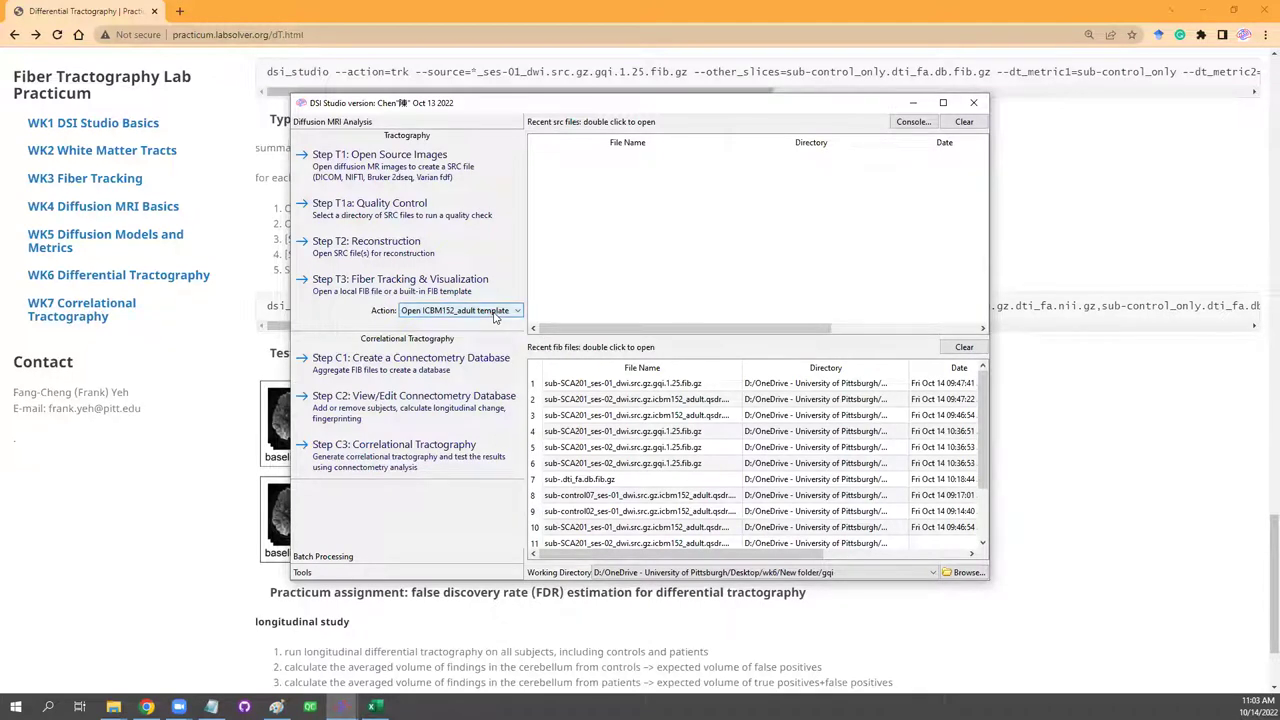
{"action": "left_click", "coordinate": [450, 288]}
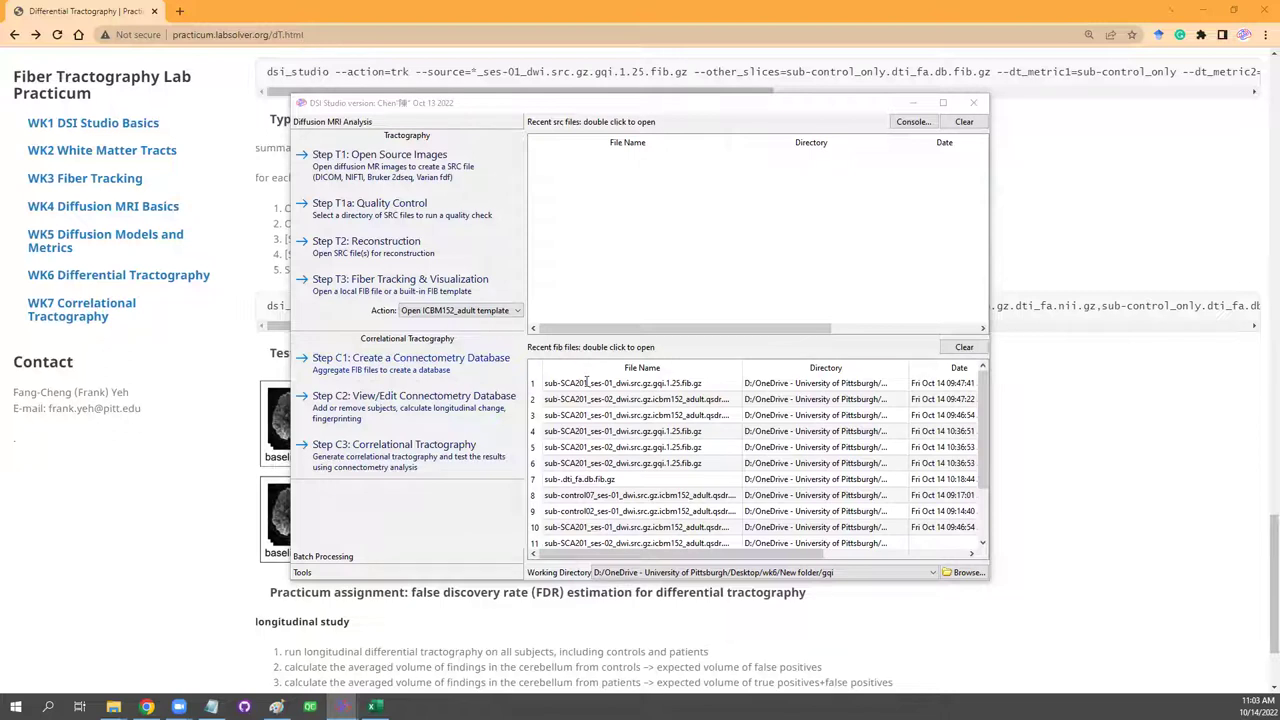
{"action": "left_click", "coordinate": [436, 283]}
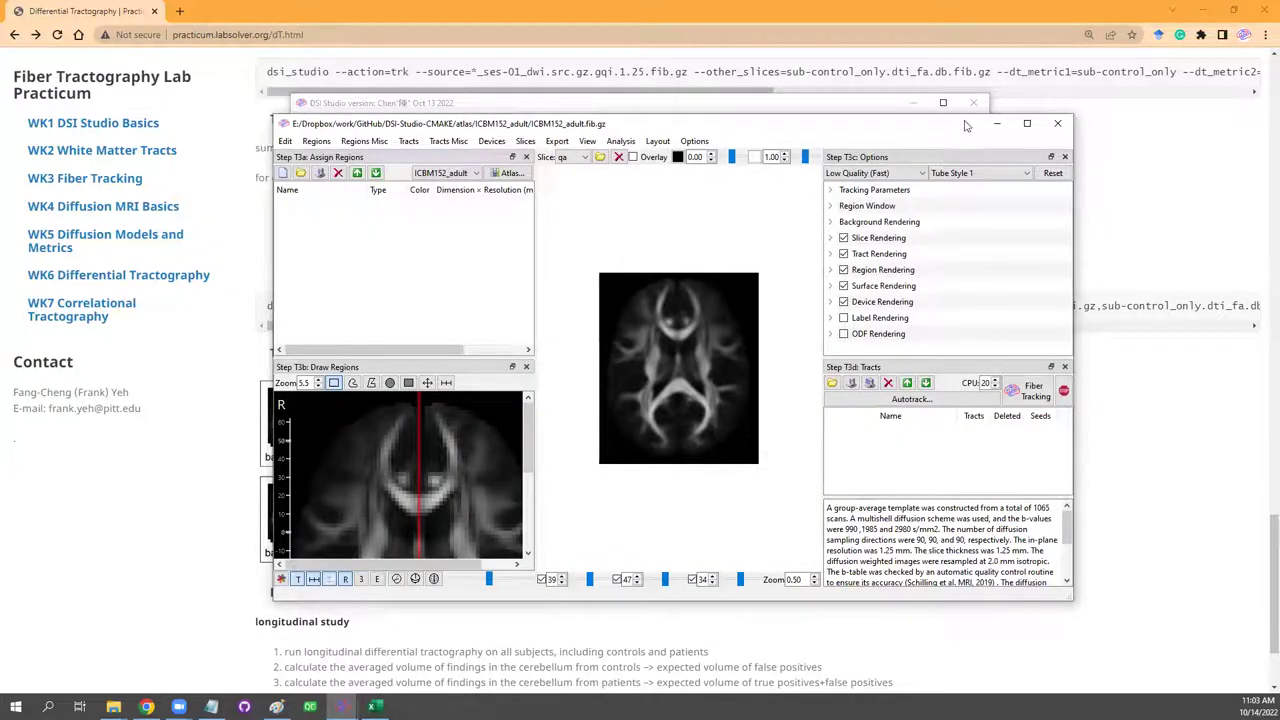
Examine the differential tracking settings in the tracking parameters, including the choices for Metrics1, Metrics2 and the difference threshold.
{"action": "left_click", "coordinate": [838, 190]}
{"action": "scroll", "coordinate": [918, 256], "scroll_direction": "down", "scroll_amount": 2}
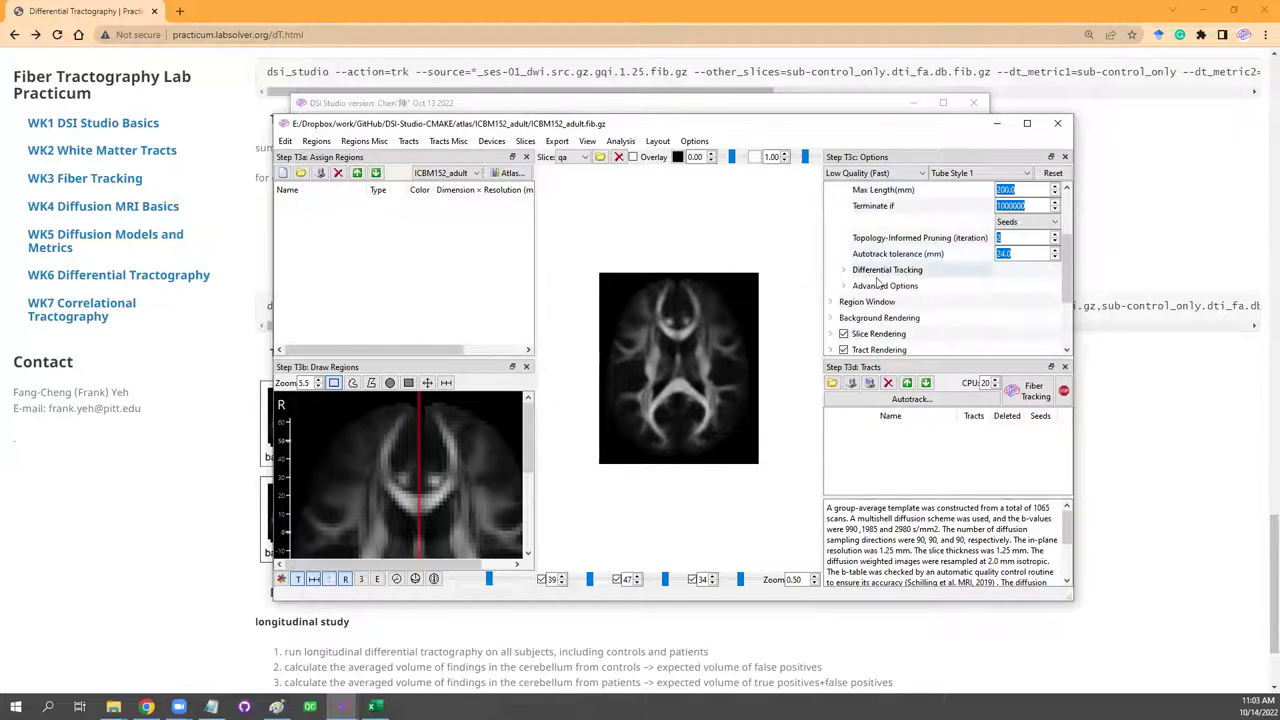
{"action": "left_click", "coordinate": [843, 271]}
{"action": "scroll", "coordinate": [983, 268], "scroll_direction": "down", "scroll_amount": 1}
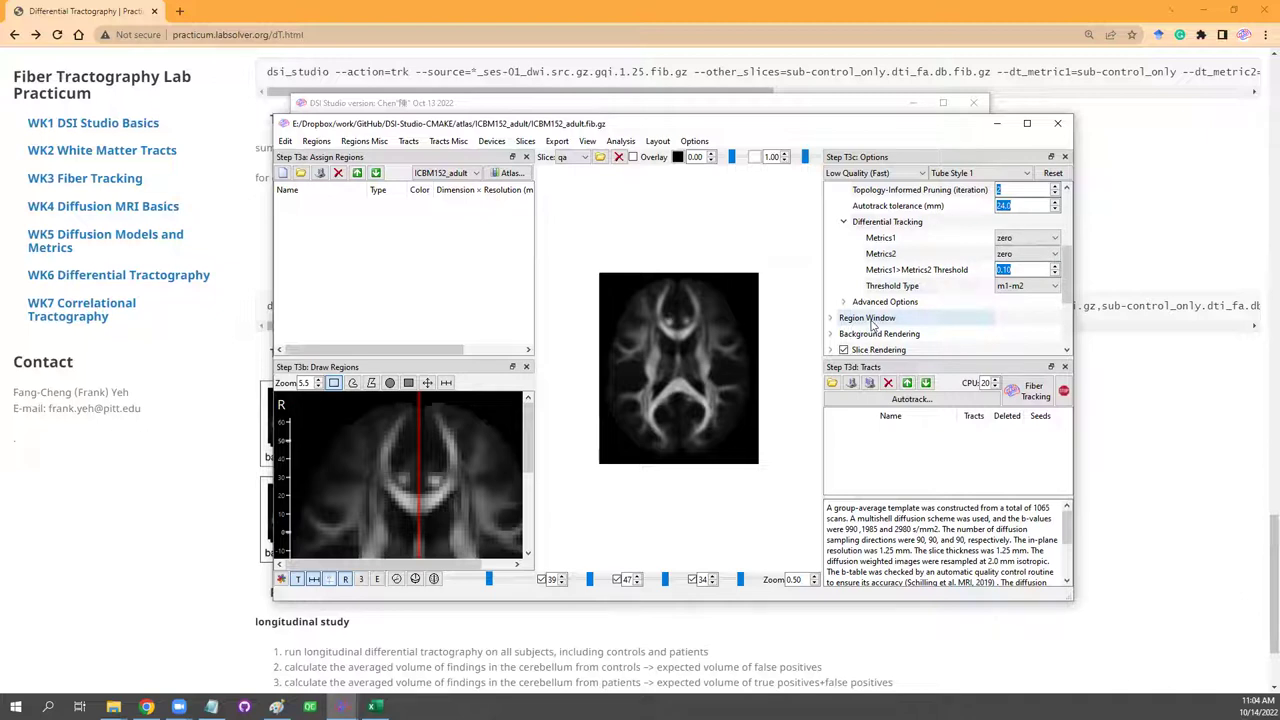
{"action": "left_click", "coordinate": [998, 238]}
{"action": "left_click", "coordinate": [997, 252]}
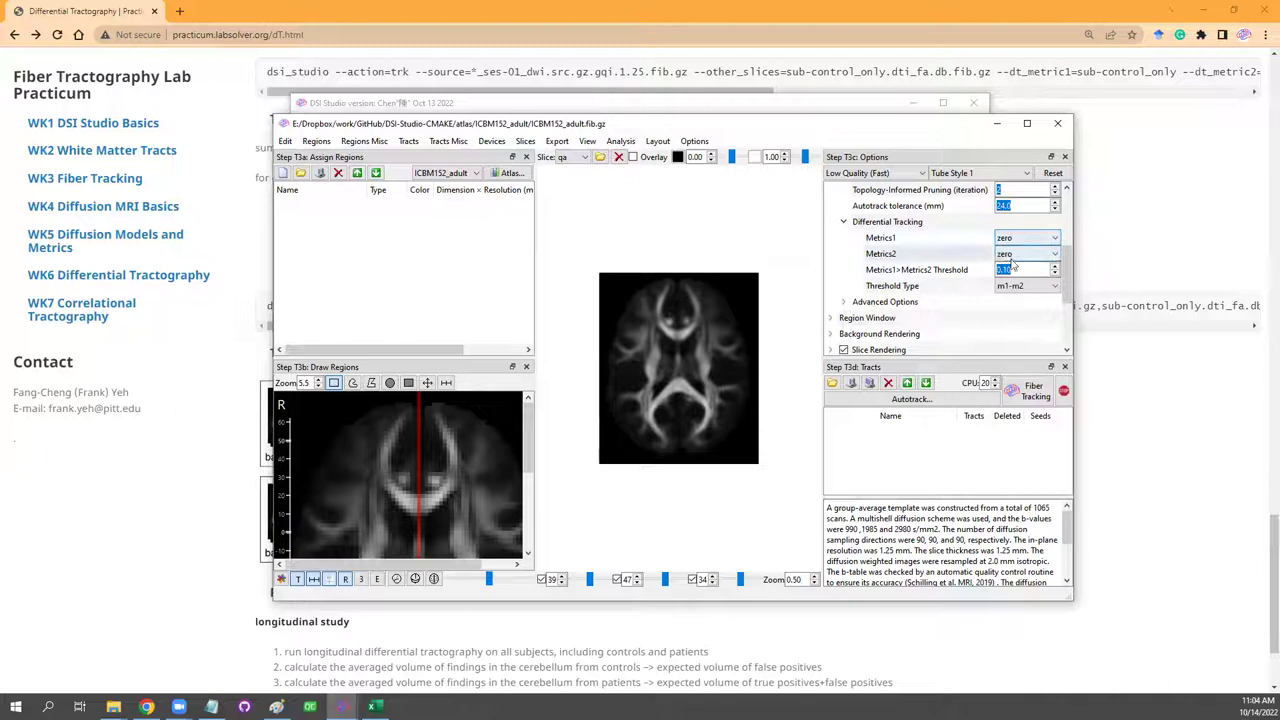
{"action": "left_click", "coordinate": [1012, 256]}
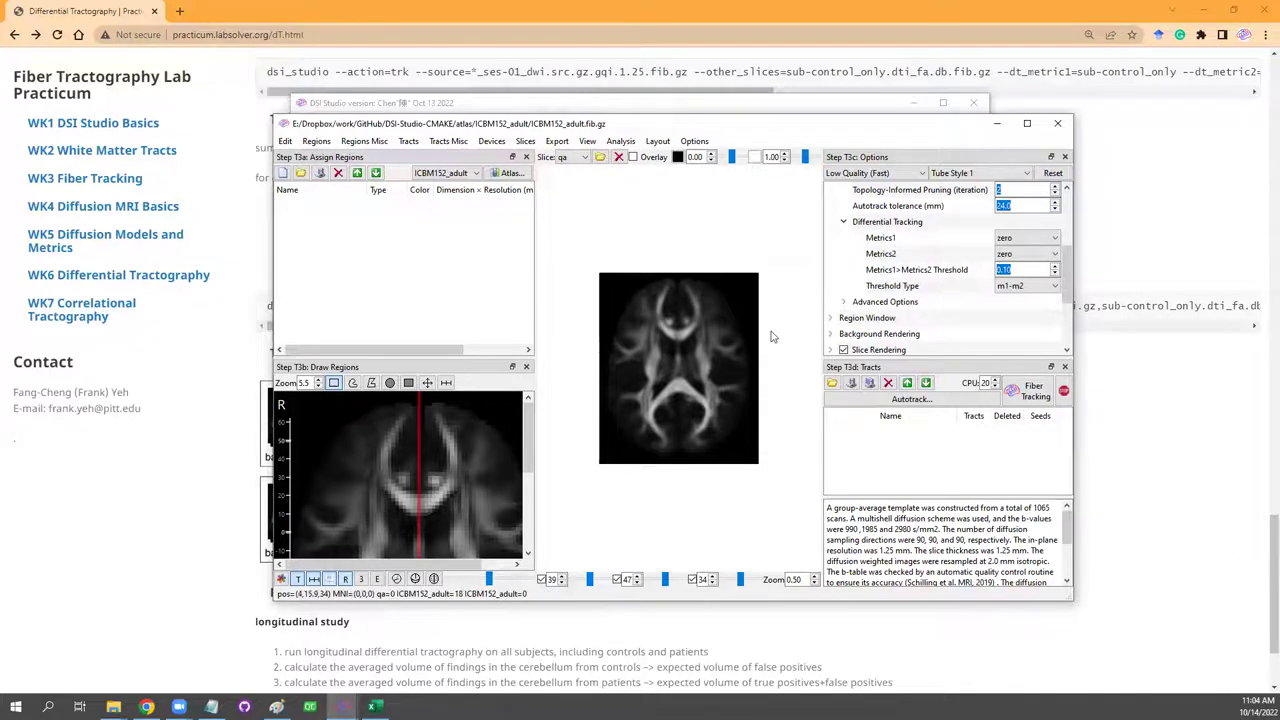
Run whole-brain fiber tracking on the ICBM152_adult template and view the tracts from an angle.
{"action": "left_click", "coordinate": [1030, 392]}
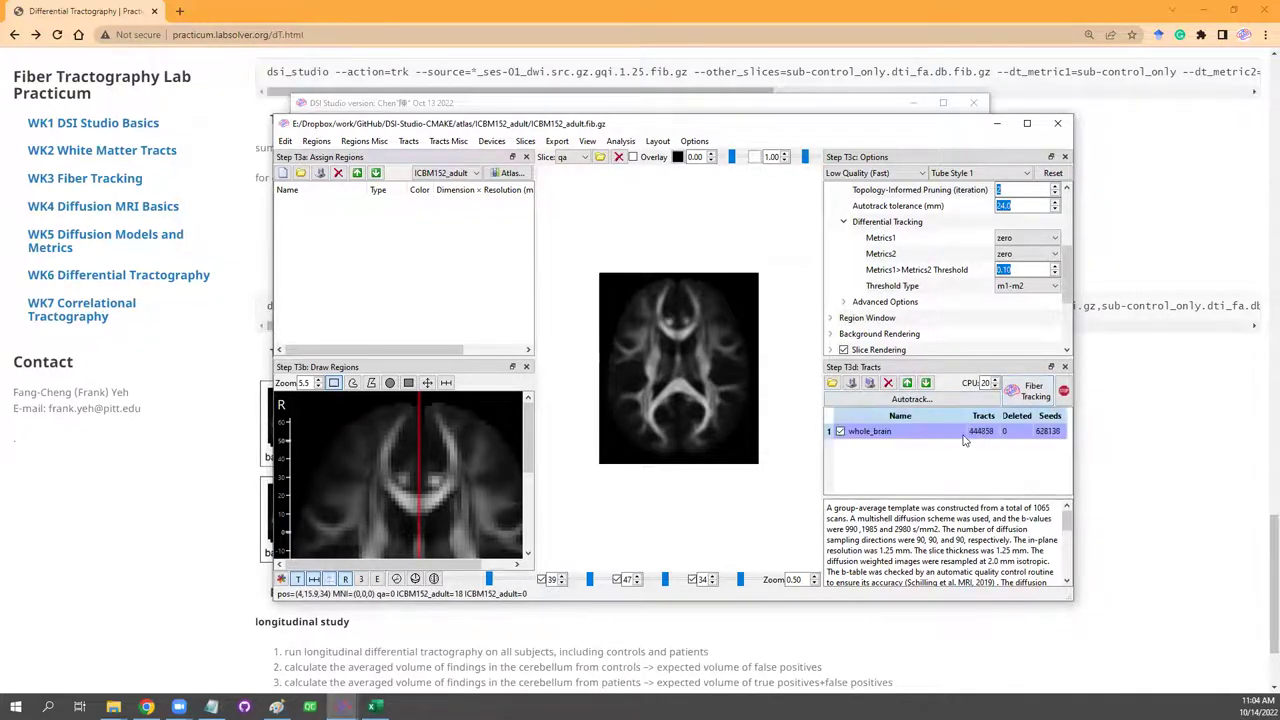
{"action": "left_click", "coordinate": [1064, 394]}
{"action": "left_click_drag", "start_coordinate": [660, 389], "coordinate": [694, 280]}
{"action": "scroll", "coordinate": [694, 280], "scroll_direction": "up", "scroll_amount": 2}
Assign red as the color of the current whole_brain tract cluster.
{"action": "left_click", "coordinate": [408, 141]}
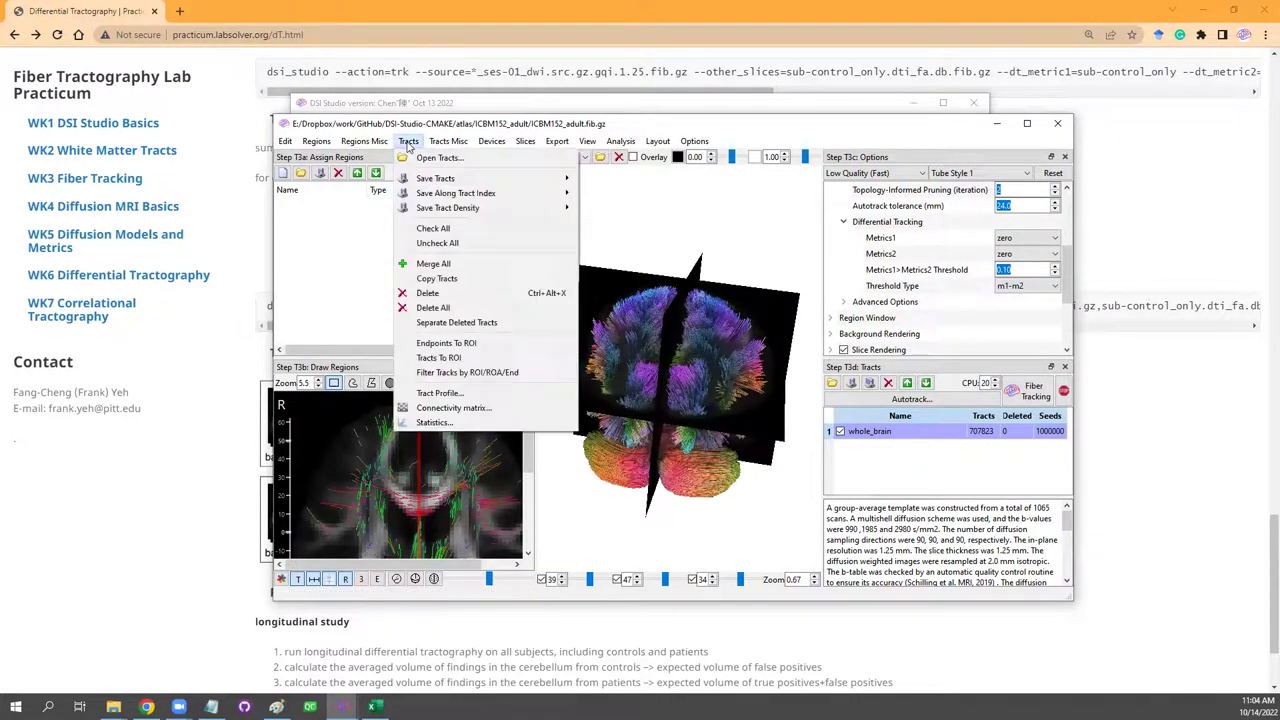
{"action": "mouse_move", "coordinate": [448, 141]}
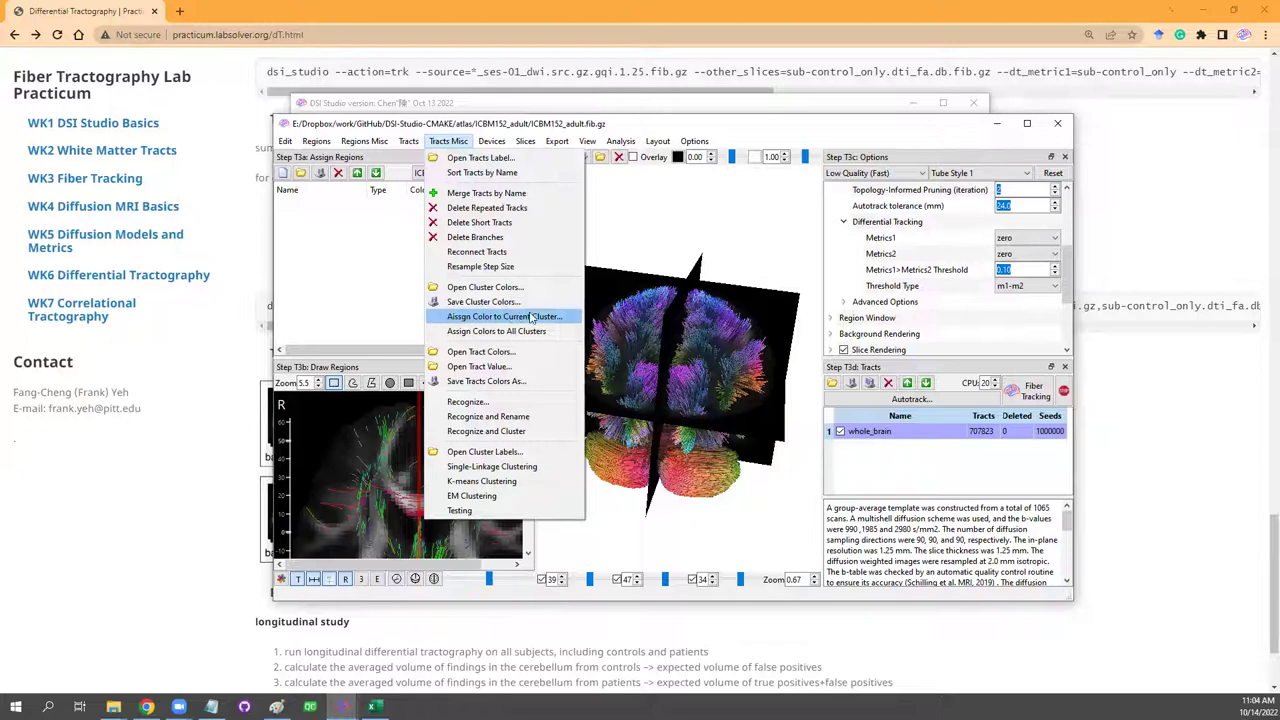
{"action": "left_click", "coordinate": [480, 318]}
{"action": "left_click", "coordinate": [770, 497]}
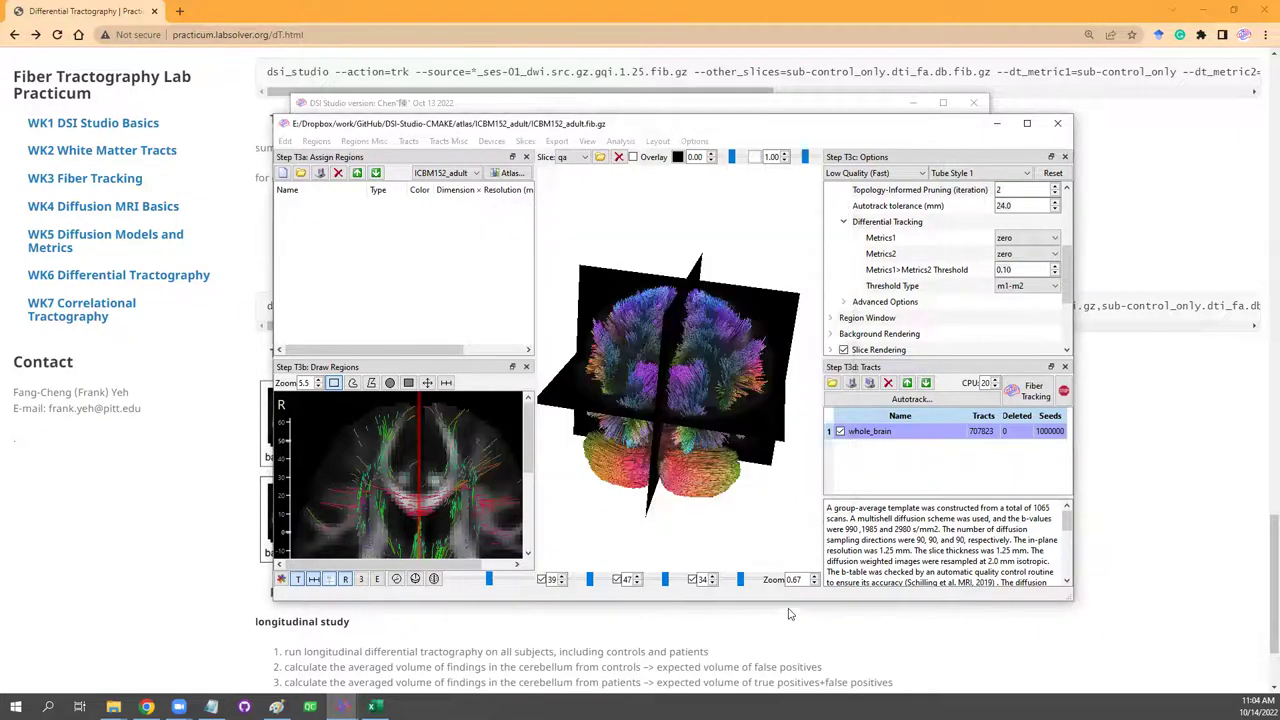
Maximize the tracking window, set the tract rendering color to Directional, inspect the tracts, and restore the window size.
{"action": "scroll", "coordinate": [870, 308], "scroll_direction": "down", "scroll_amount": 2}
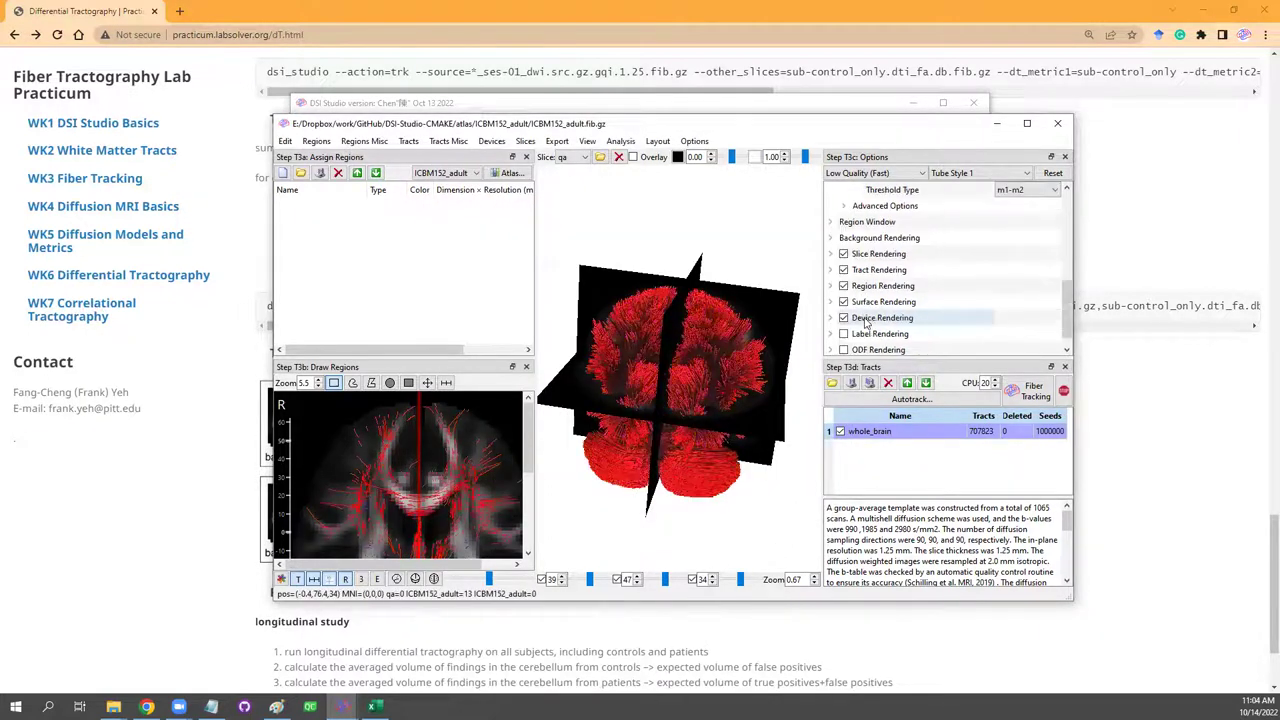
{"action": "left_click", "coordinate": [830, 238]}
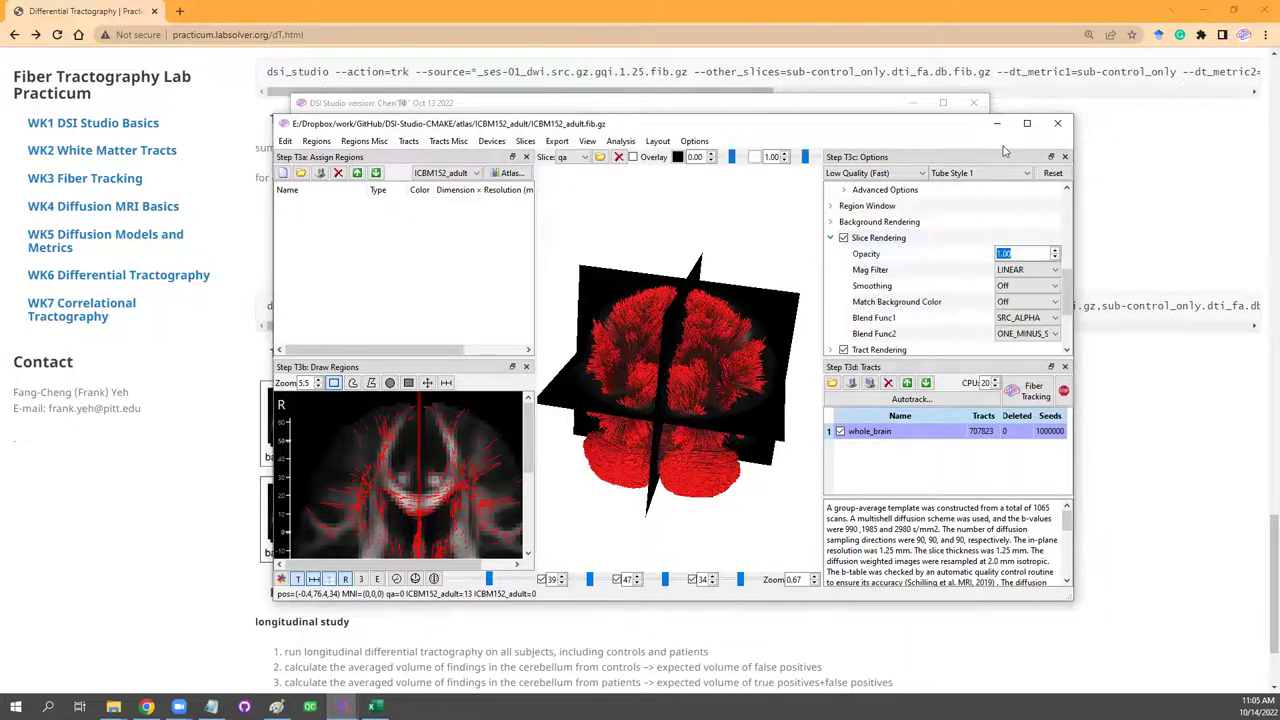
{"action": "left_click", "coordinate": [1027, 123]}
{"action": "left_click", "coordinate": [1040, 162]}
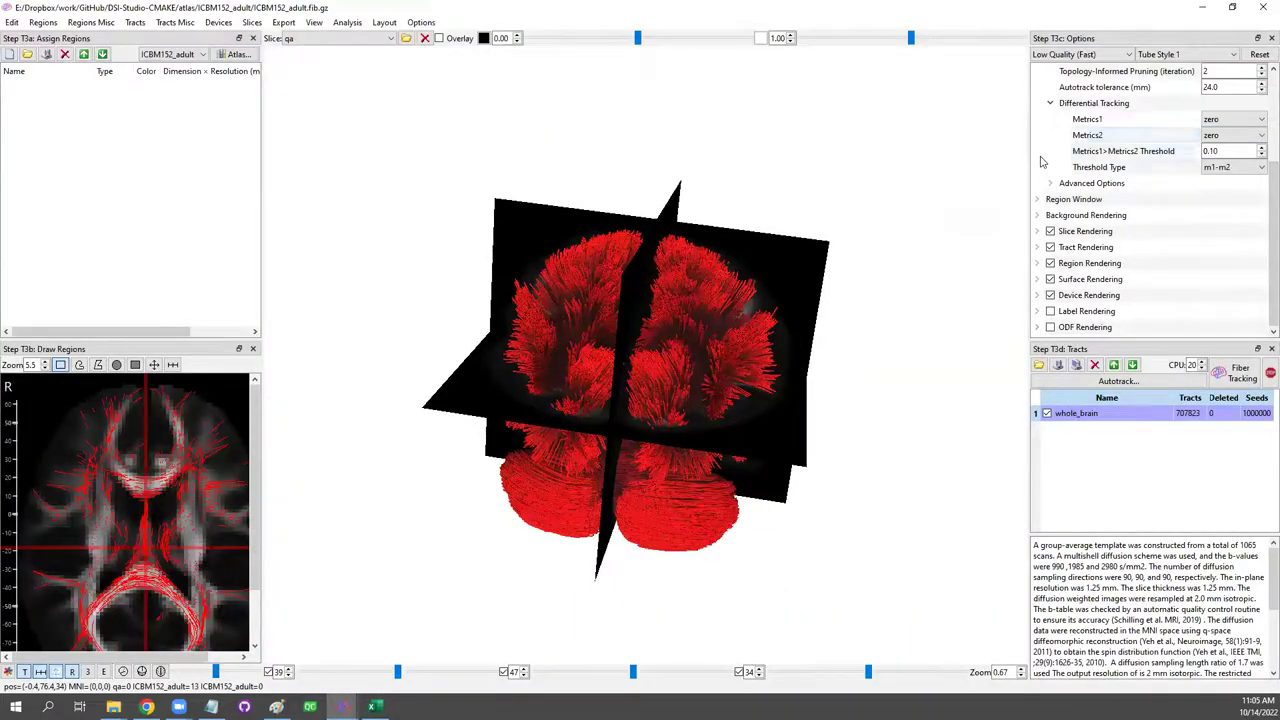
{"action": "left_click", "coordinate": [1037, 247]}
{"action": "left_click", "coordinate": [1219, 311]}
{"action": "left_click", "coordinate": [1228, 327]}
{"action": "left_click", "coordinate": [1228, 345]}
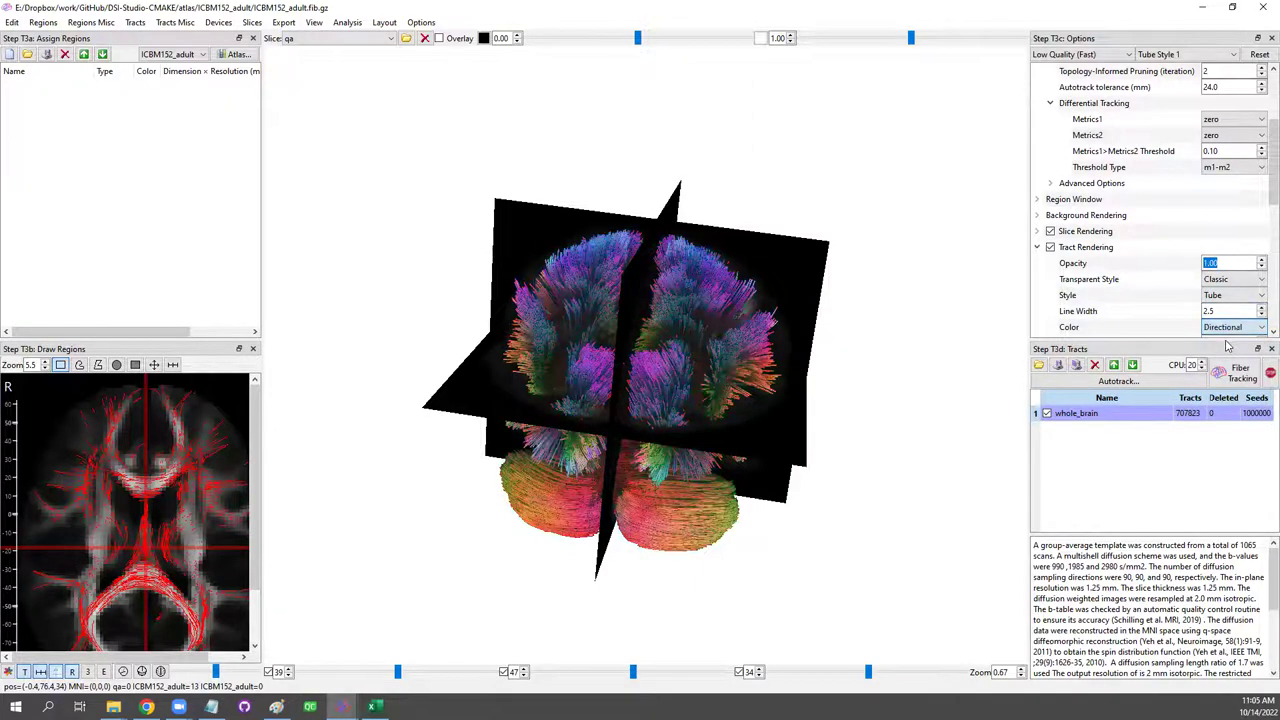
{"action": "left_click_drag", "start_coordinate": [680, 365], "coordinate": [715, 365]}
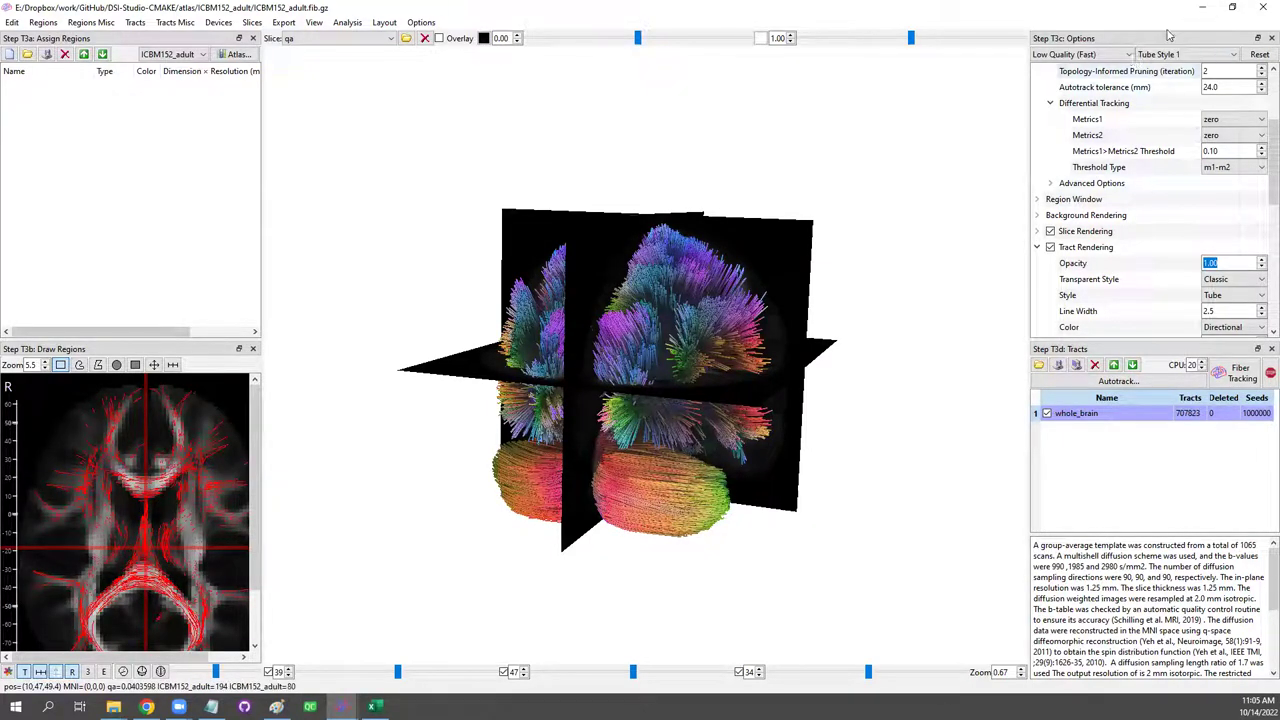
{"action": "left_click", "coordinate": [1232, 7]}
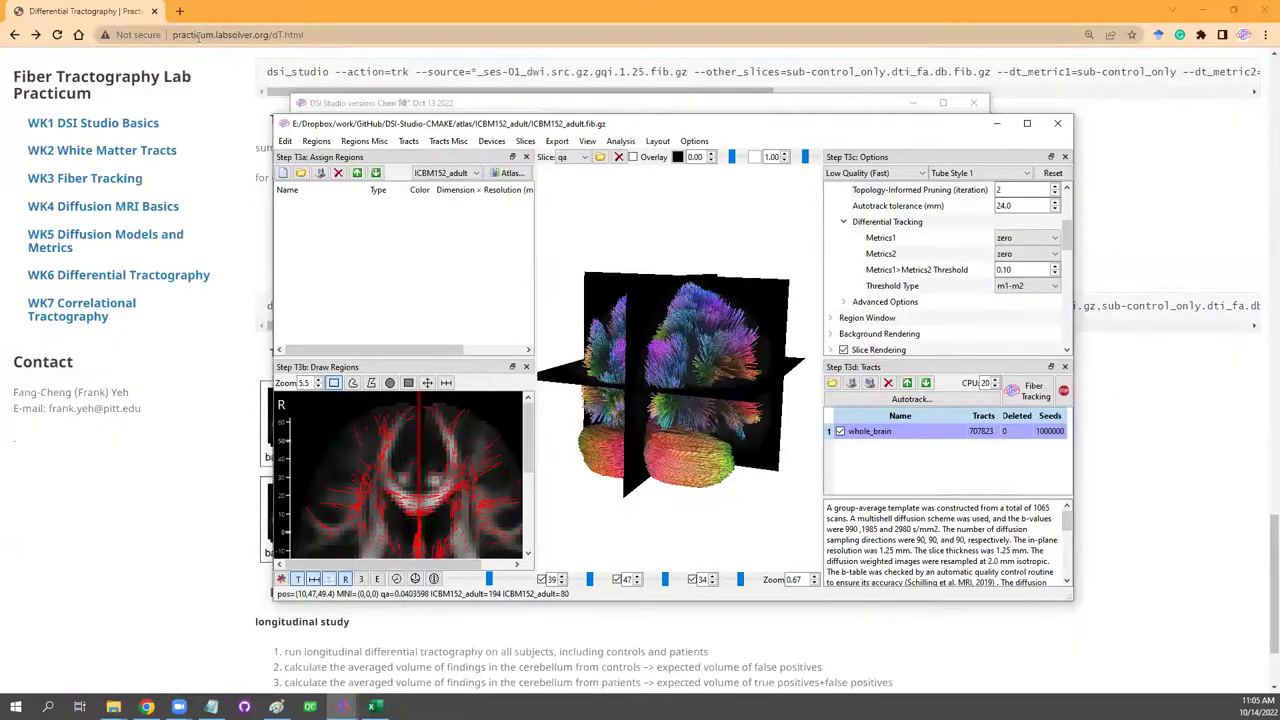
Switch to the browser, search GitHub for "tinyfsl" and open the releases page of the TinyFSL repository.
{"action": "left_click", "coordinate": [198, 38]}
{"action": "type", "text": "github.com"}
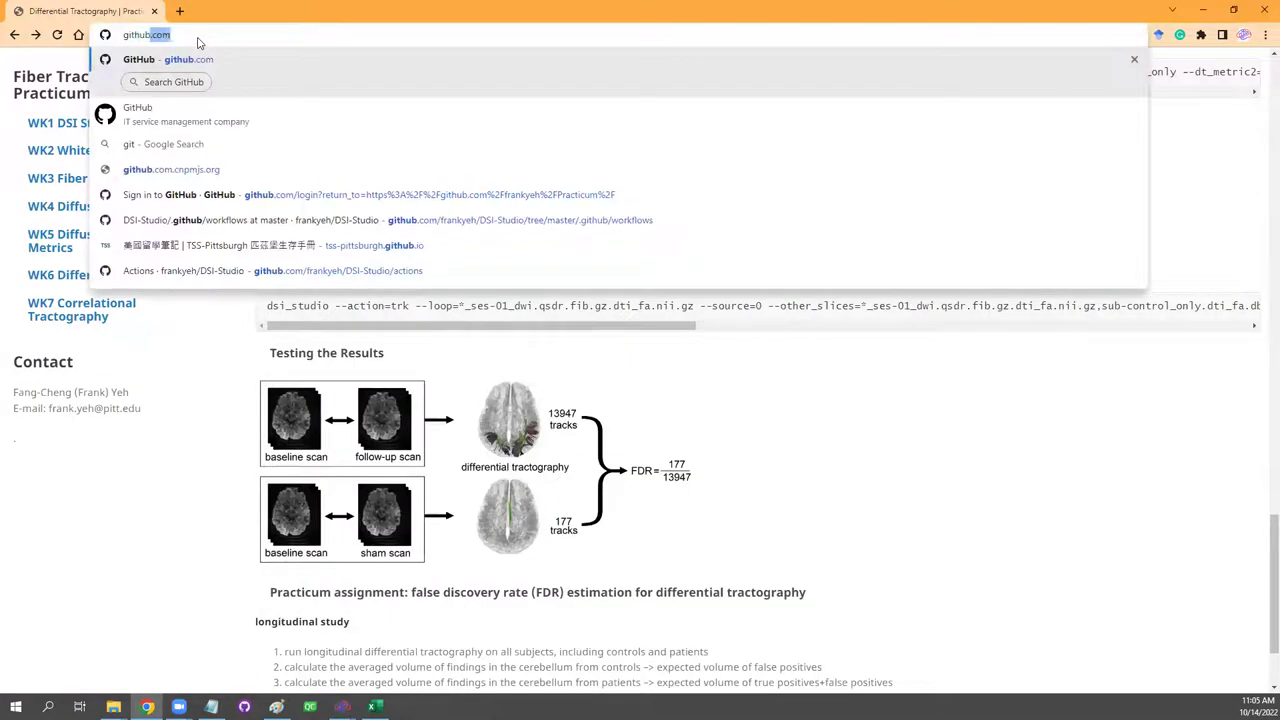
{"action": "key", "text": "Tab"}
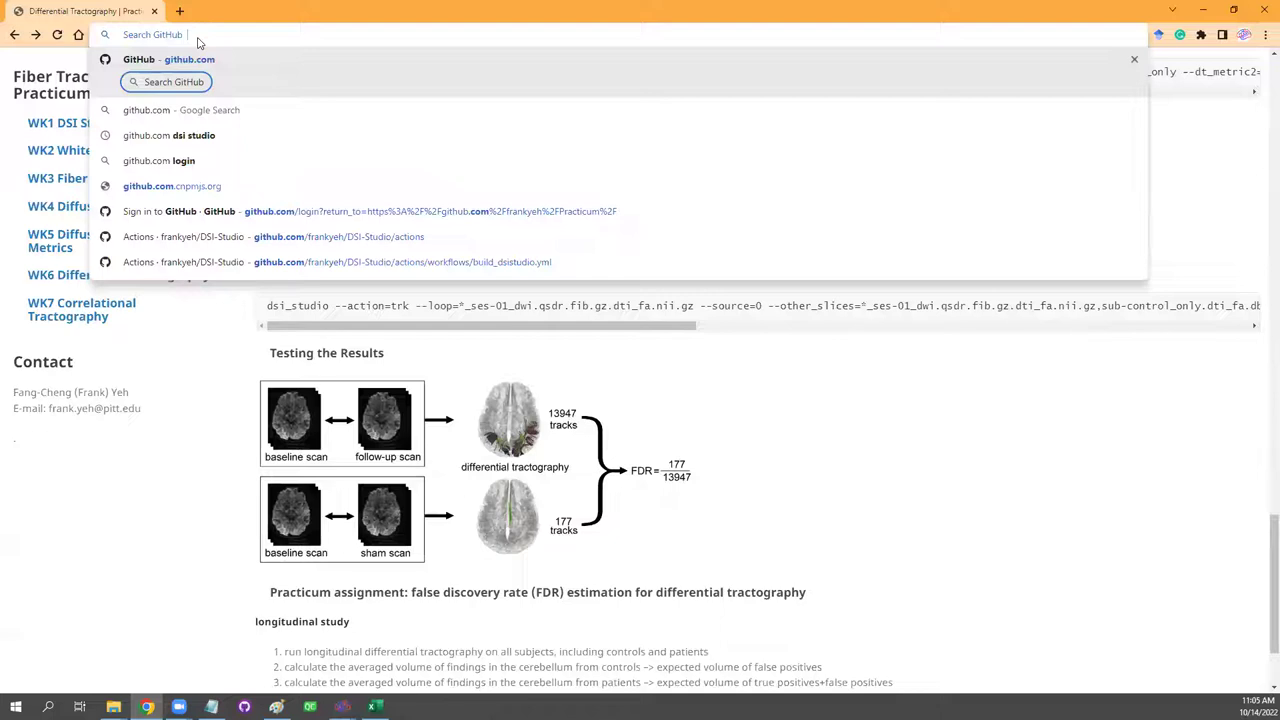
{"action": "type", "text": "tinyfsl"}
{"action": "key", "text": "Return"}
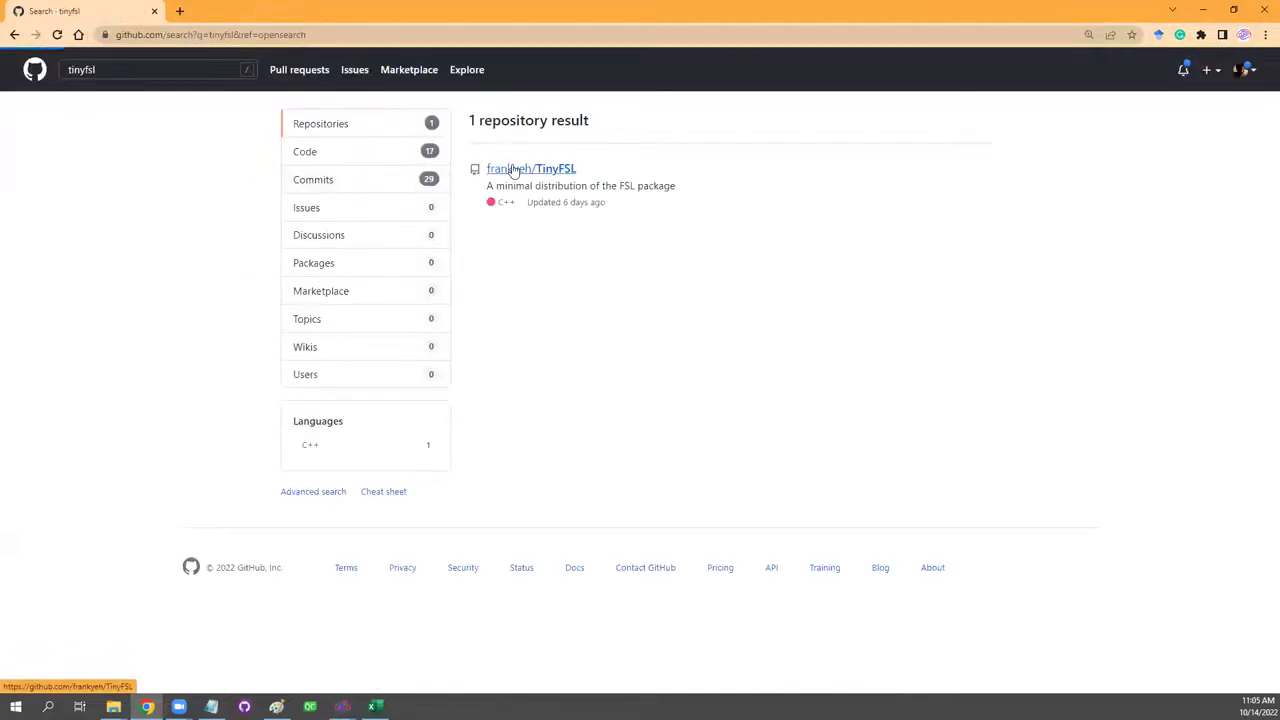
{"action": "left_click", "coordinate": [525, 172]}
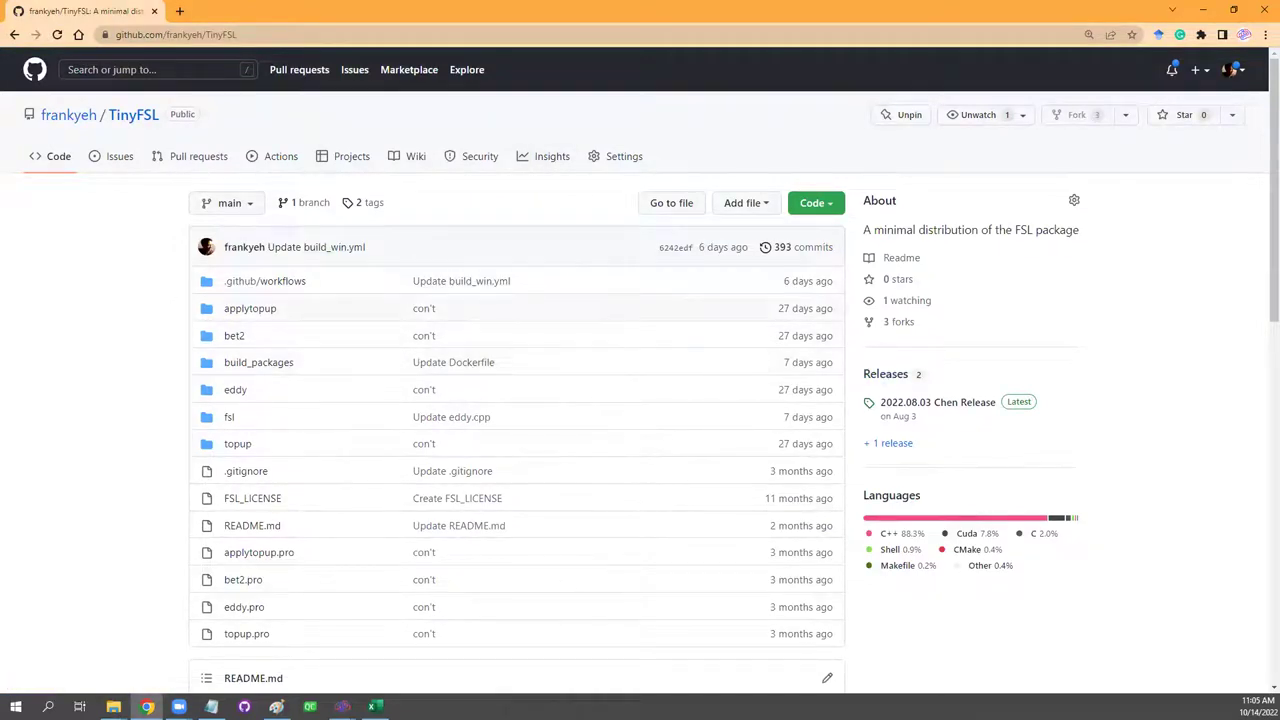
{"action": "left_click", "coordinate": [885, 374]}
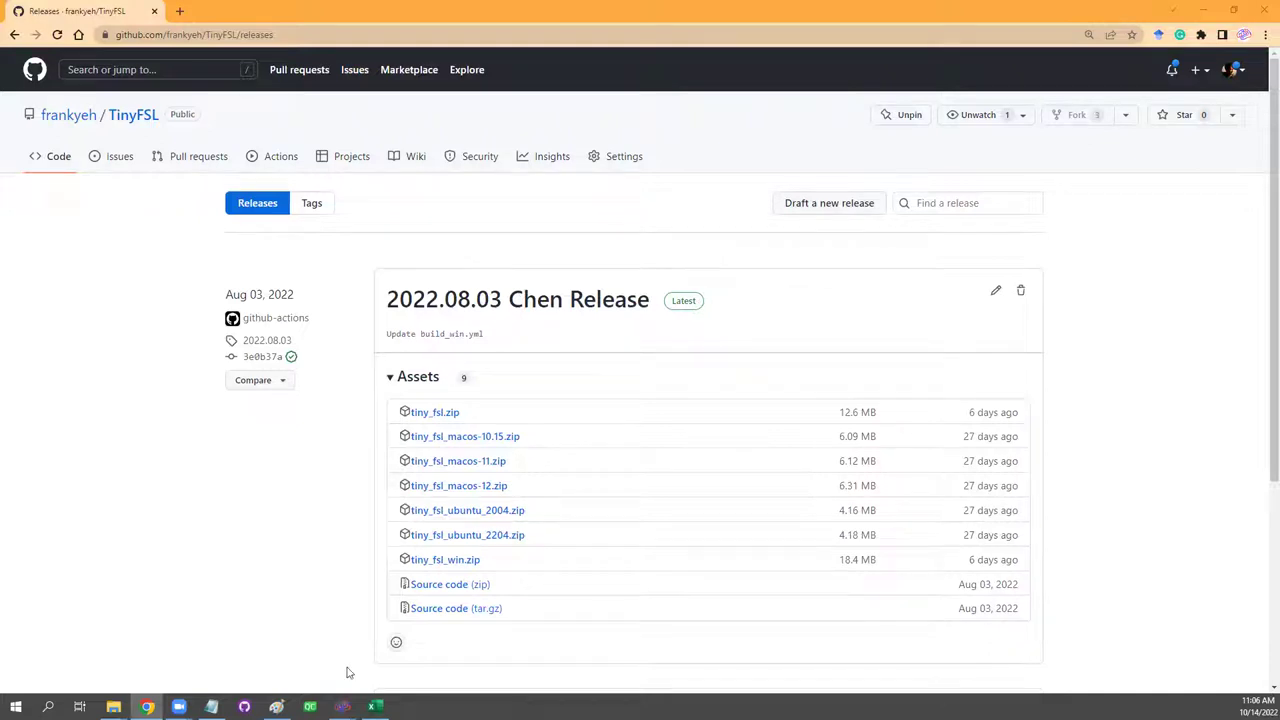
Switch to DSI Studio and close both ICBM152_adult tracking windows, the one with whole_brain and the one with sub-SCA201.cross_sectional.
{"action": "mouse_move", "coordinate": [343, 706]}
{"action": "left_click", "coordinate": [490, 617]}
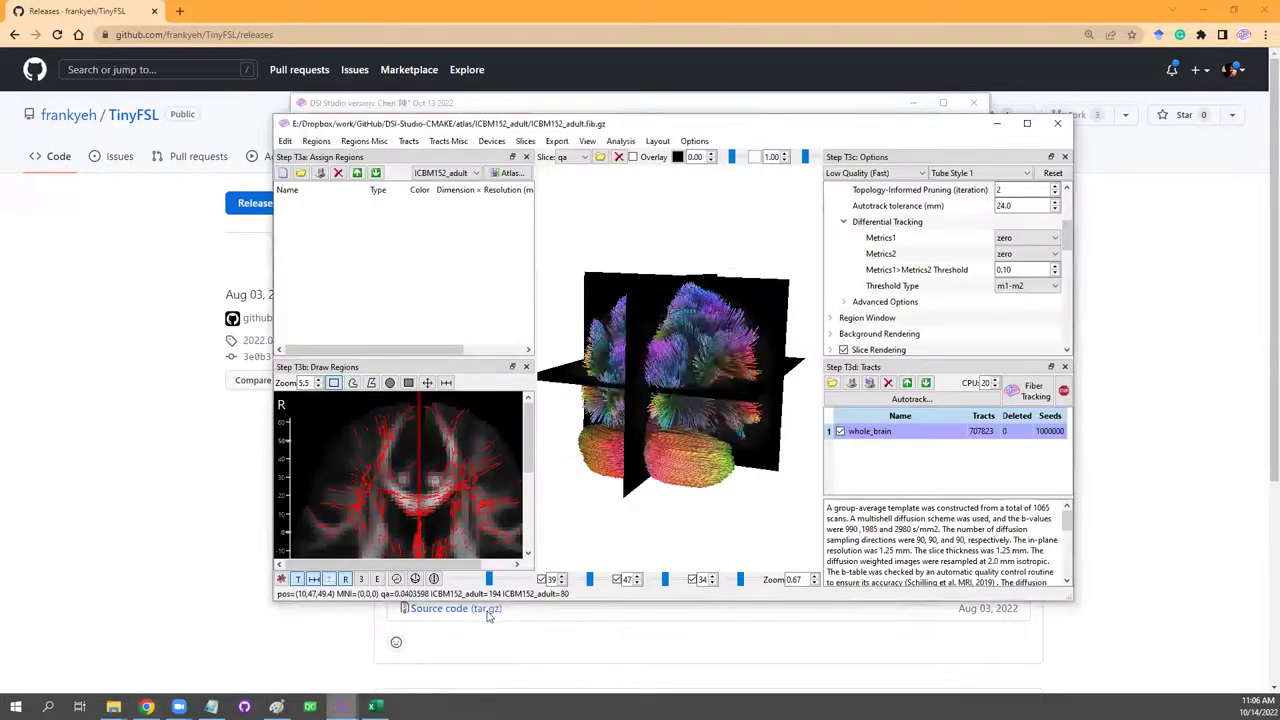
{"action": "left_click", "coordinate": [661, 383]}
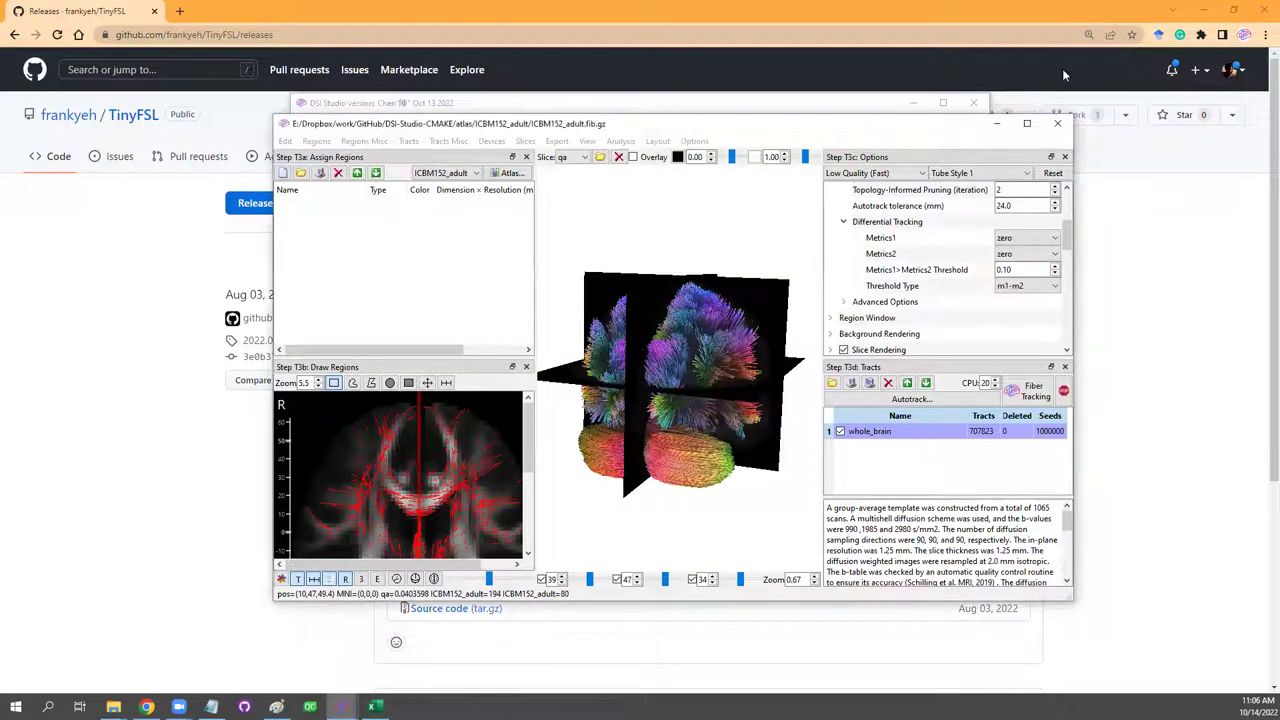
{"action": "left_click", "coordinate": [1057, 123]}
{"action": "left_click", "coordinate": [913, 102]}
{"action": "mouse_move", "coordinate": [343, 706]}
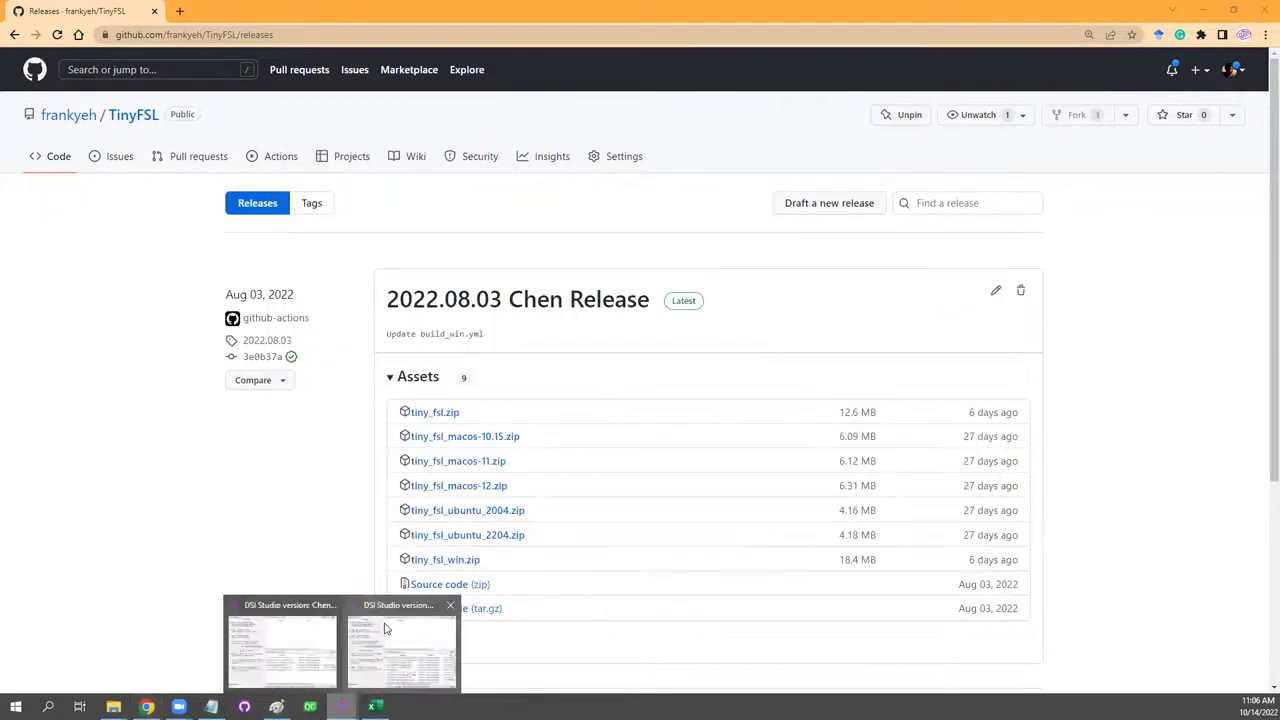
{"action": "left_click", "coordinate": [449, 614]}
{"action": "left_click", "coordinate": [702, 418]}
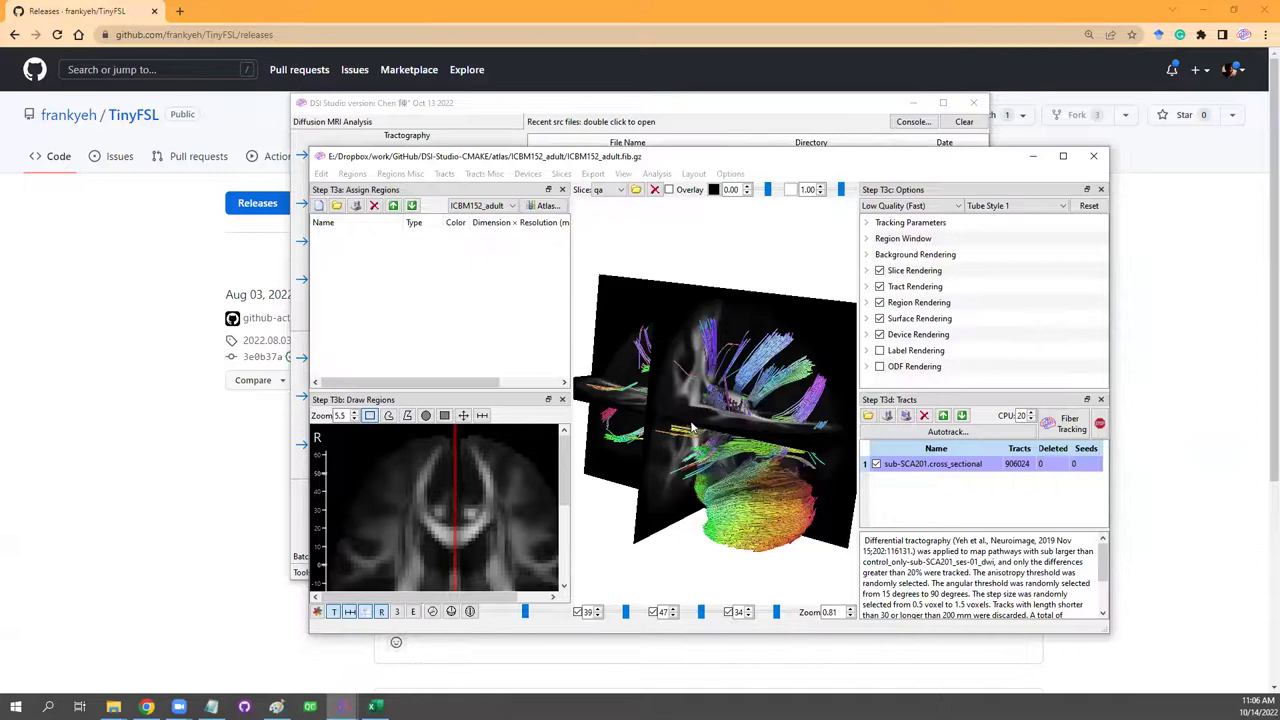
{"action": "left_click", "coordinate": [1093, 156]}
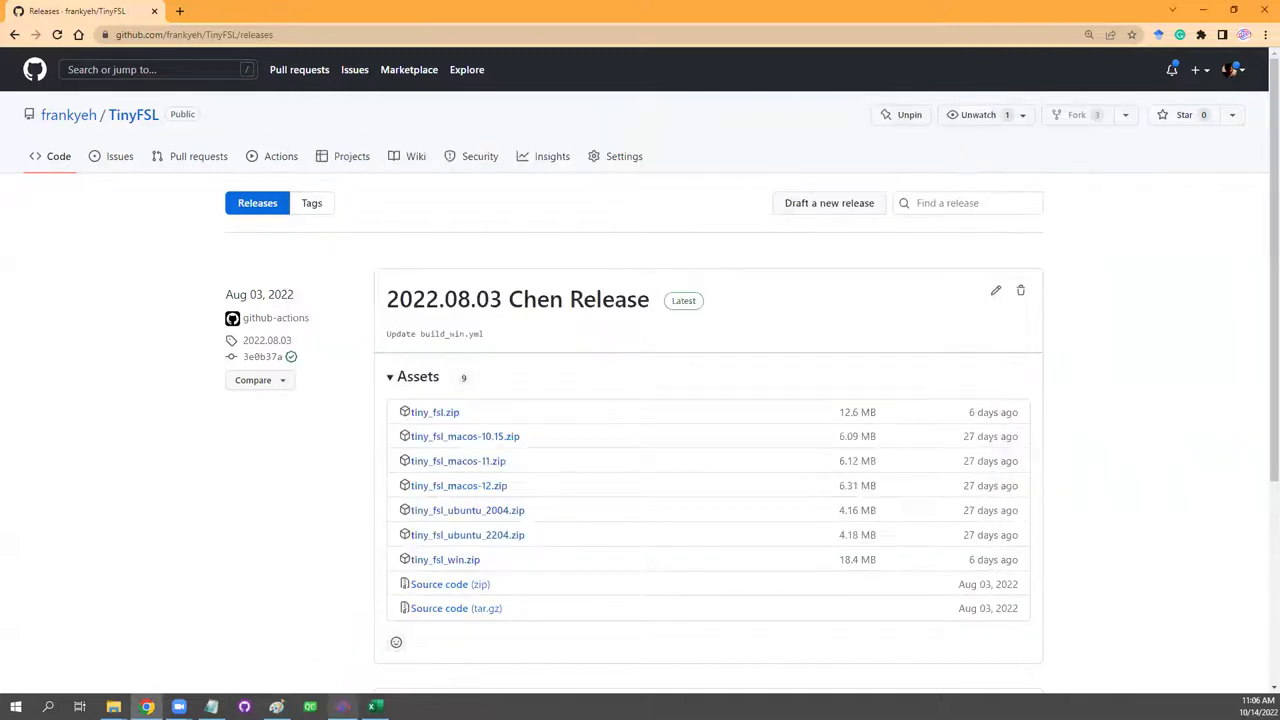
Open all the sub-SCA SRC files in the wk6 folder for reconstruction and run GQI with a diffusion sampling length ratio of 1.25.
{"action": "left_click", "coordinate": [343, 706]}
{"action": "left_click", "coordinate": [1089, 176]}
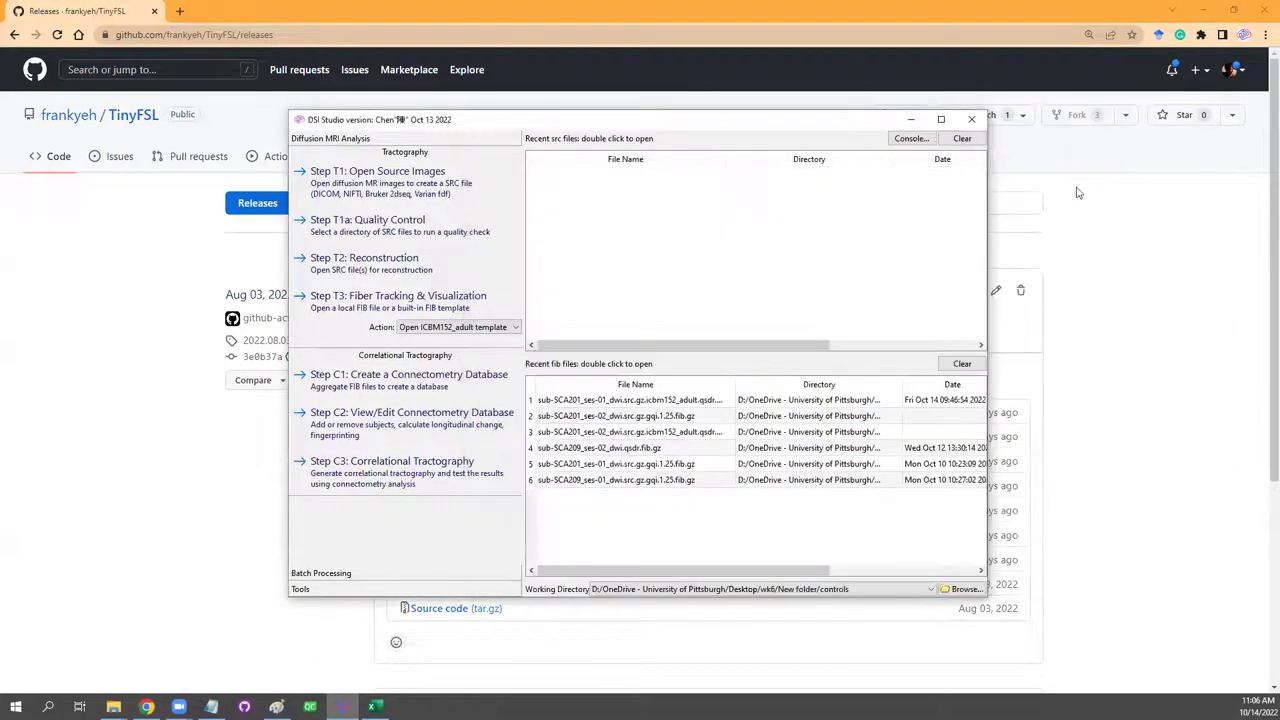
{"action": "left_click", "coordinate": [363, 263]}
{"action": "left_click", "coordinate": [369, 166]}
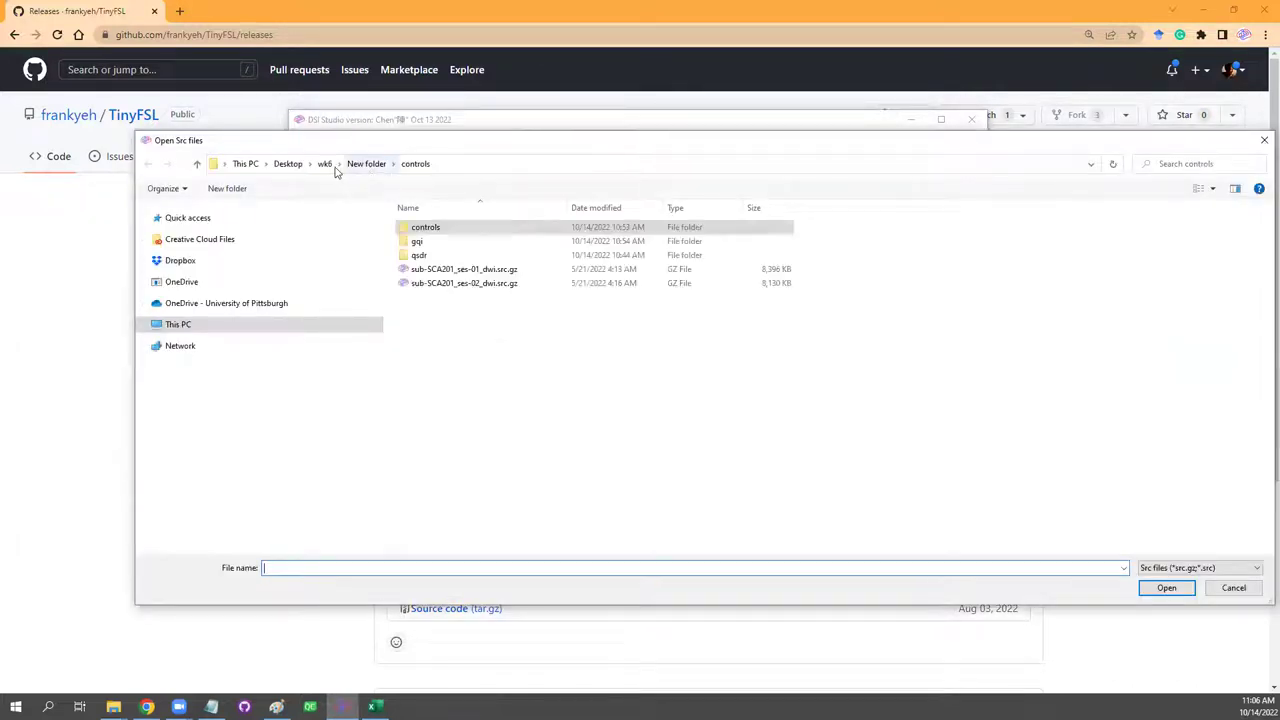
{"action": "left_click", "coordinate": [330, 165]}
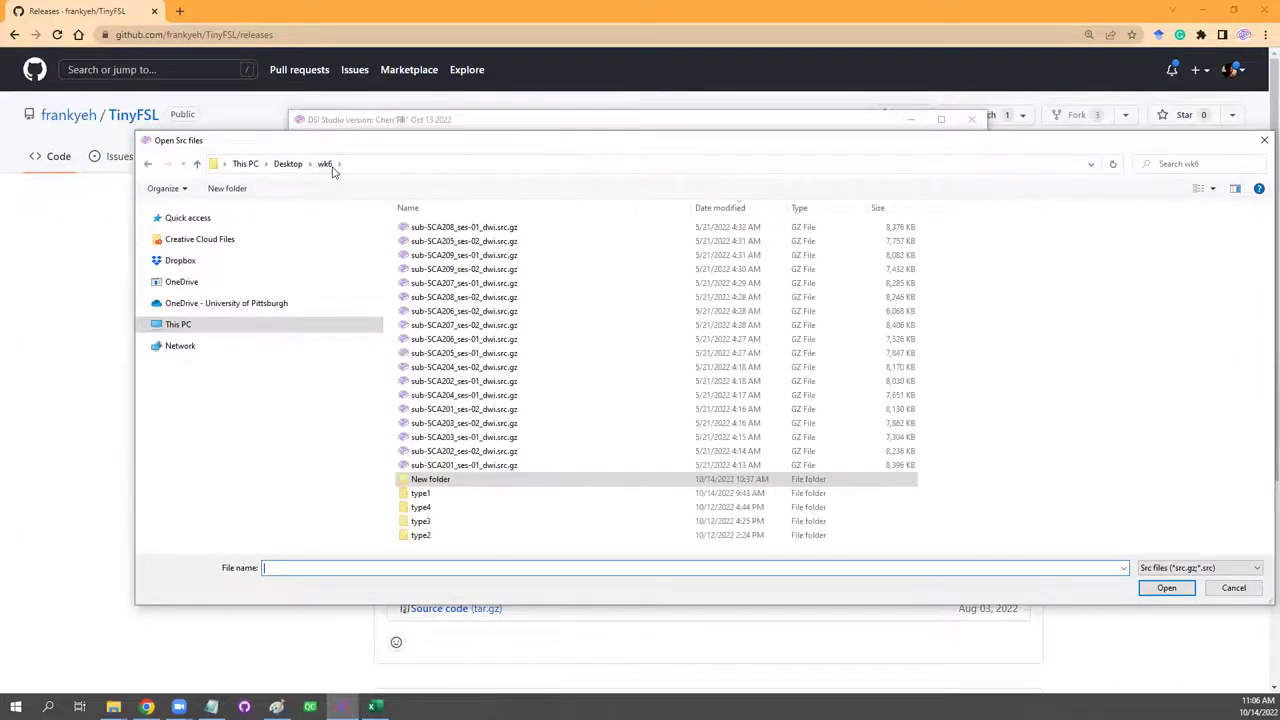
{"action": "left_click", "coordinate": [488, 228]}
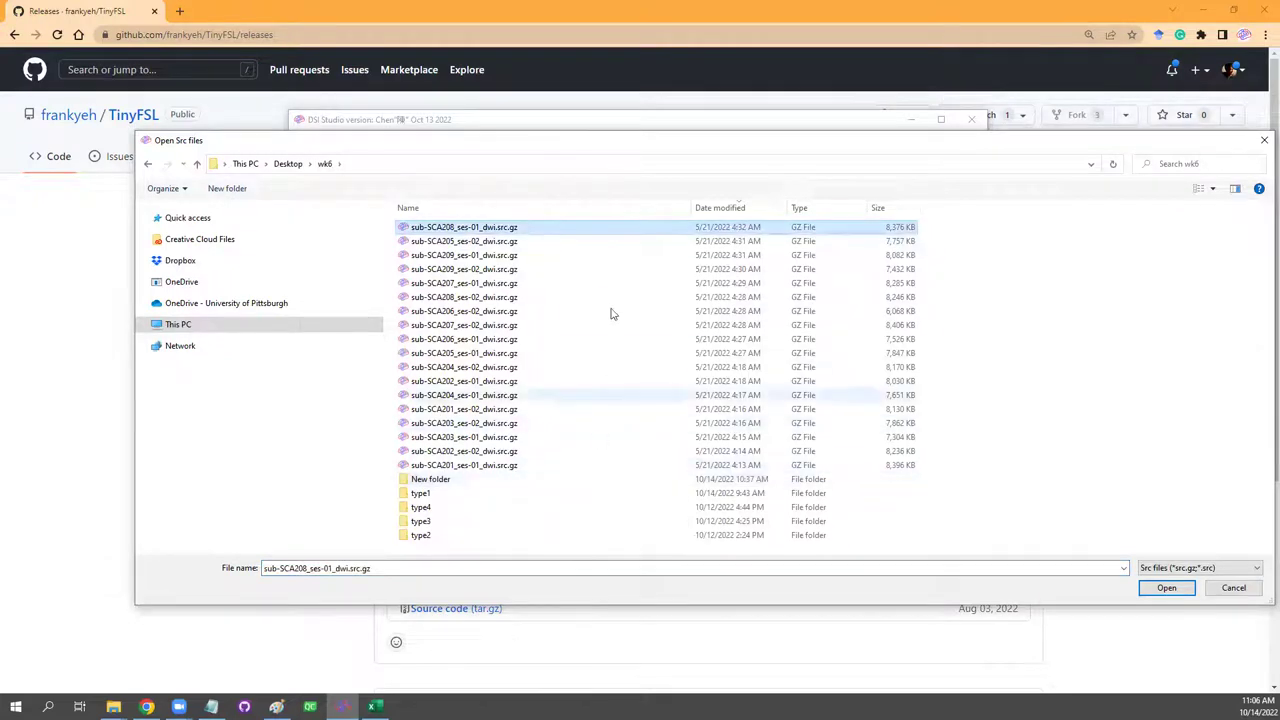
{"action": "left_click", "coordinate": [508, 466], "text": "shift"}
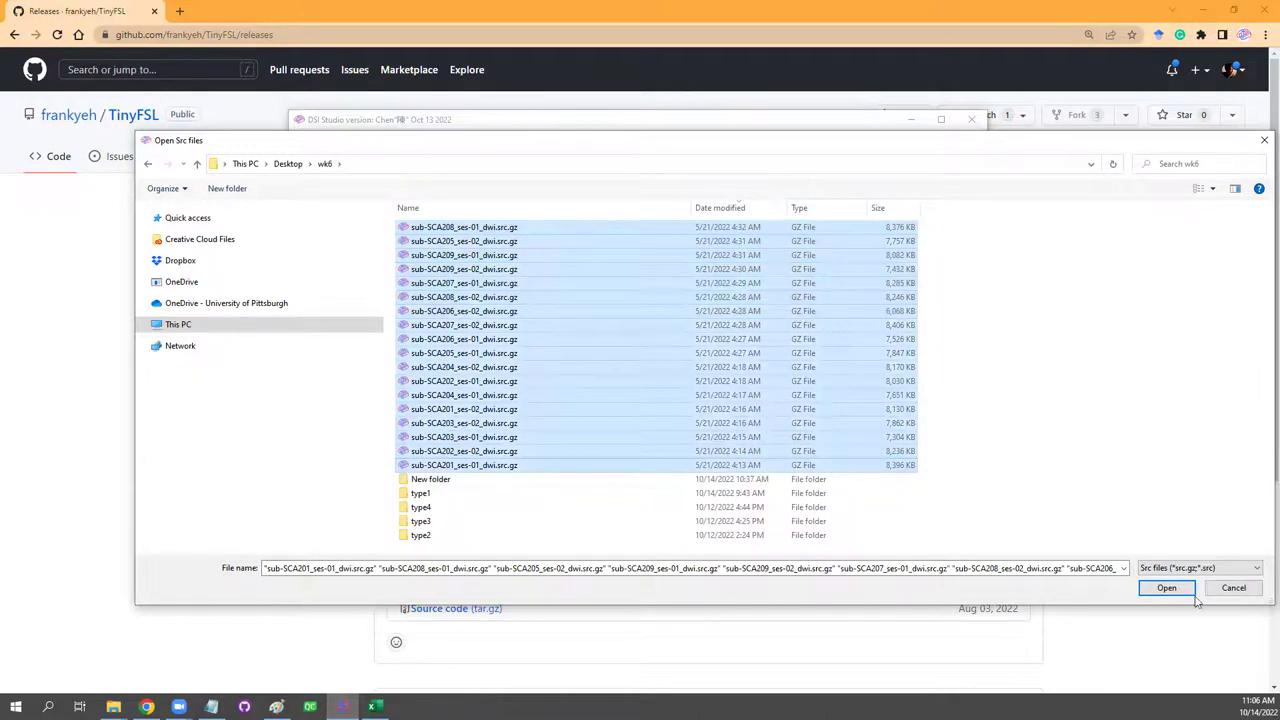
{"action": "left_click", "coordinate": [1166, 587]}
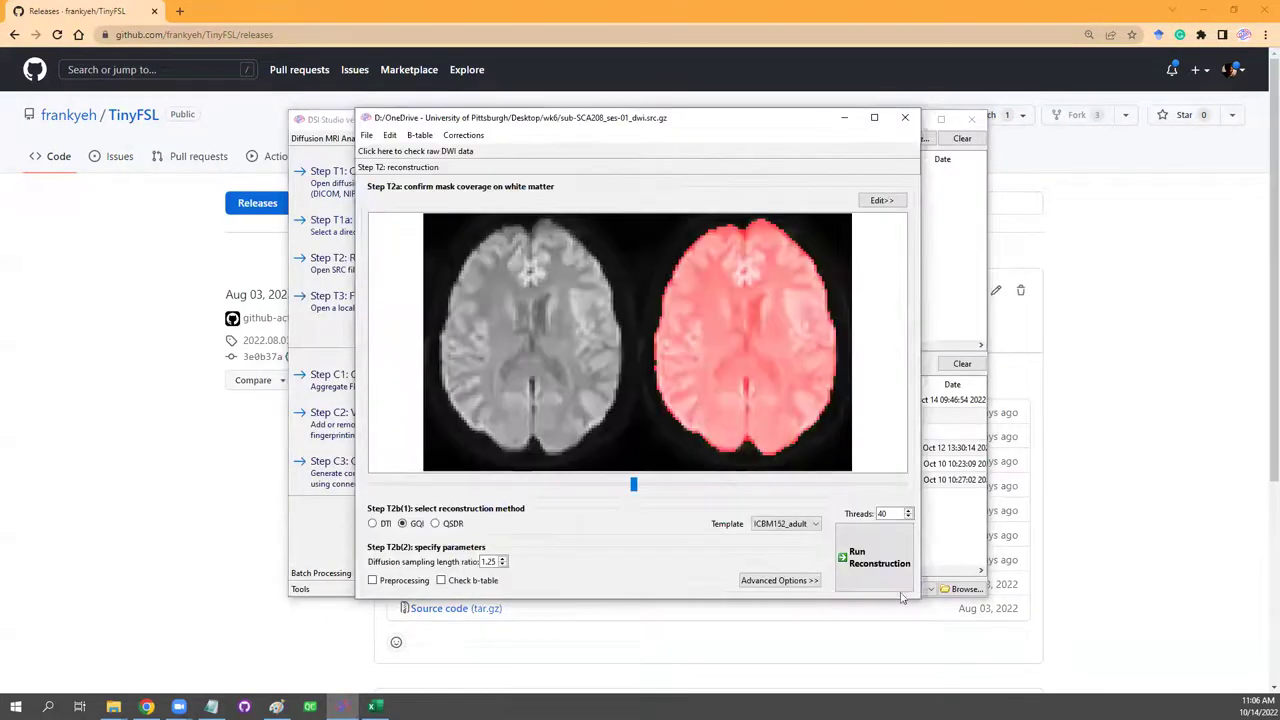
{"action": "left_click", "coordinate": [864, 556]}
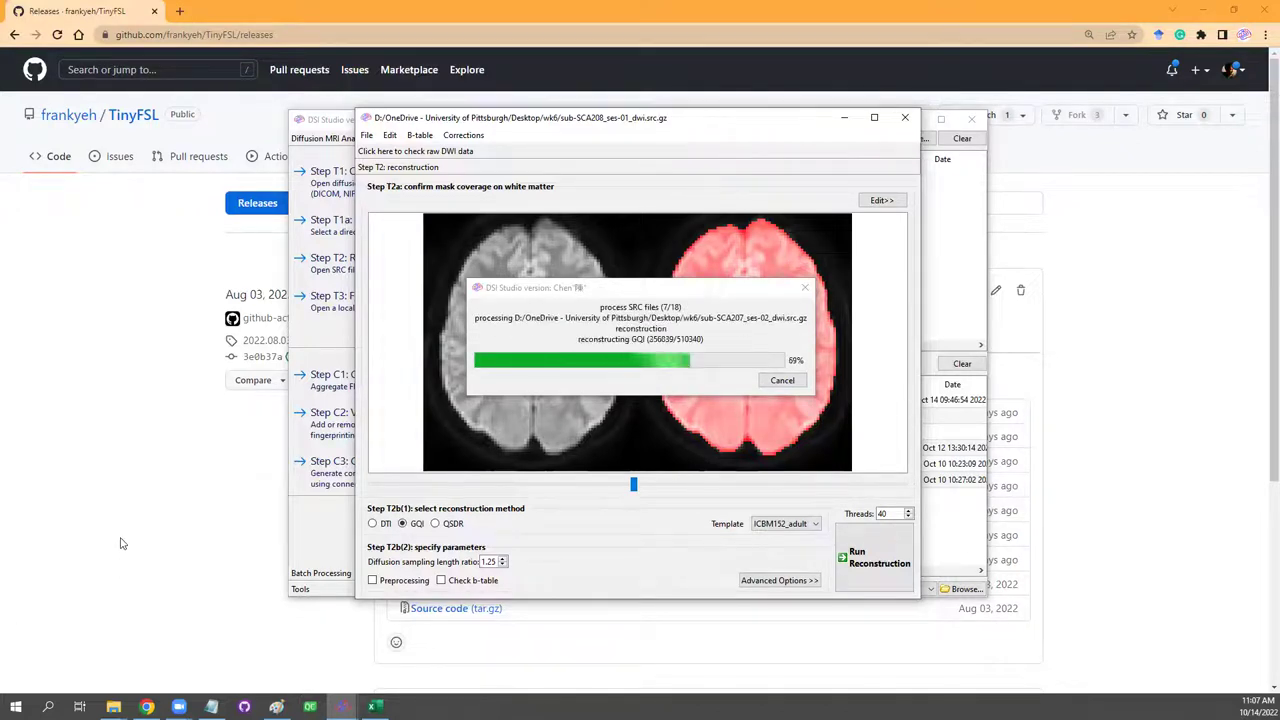
Switch to the browser, open the Data page from dsi-studio.labsolver.org, and highlight that page's web address.
{"action": "left_click", "coordinate": [298, 35]}
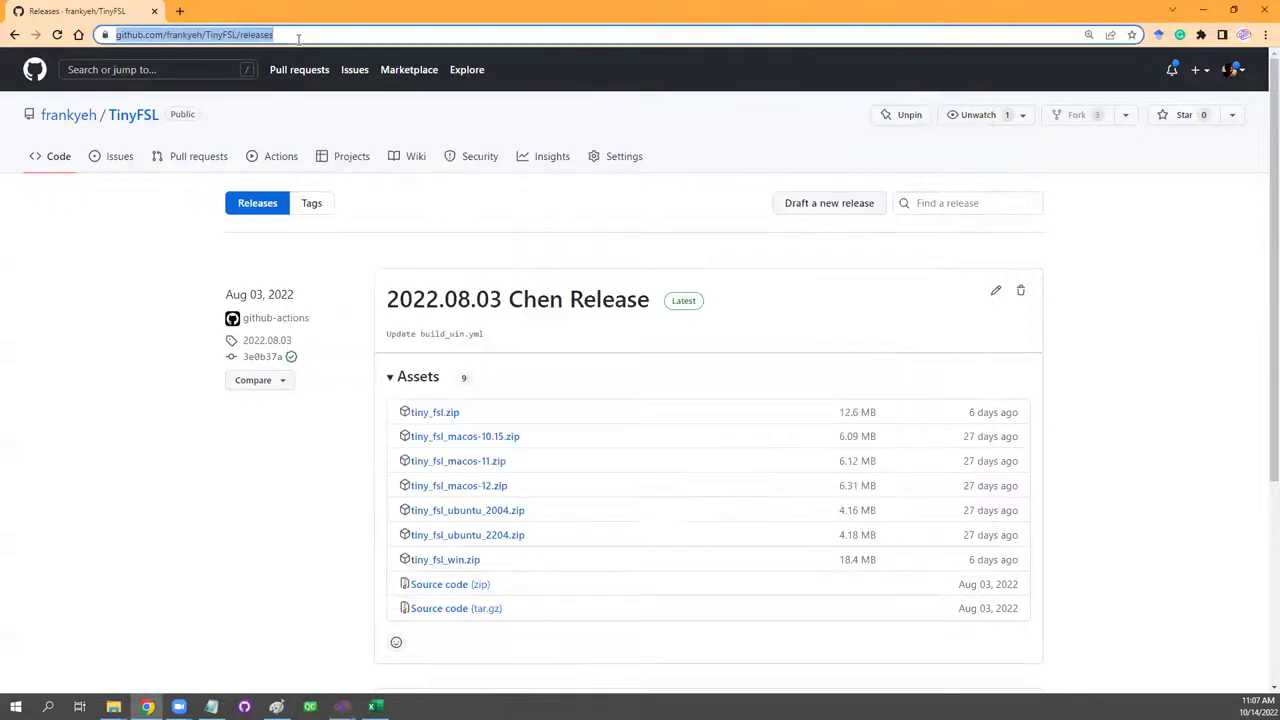
{"action": "type", "text": "dsi-studio.labsolver.org"}
{"action": "key", "text": "Return"}
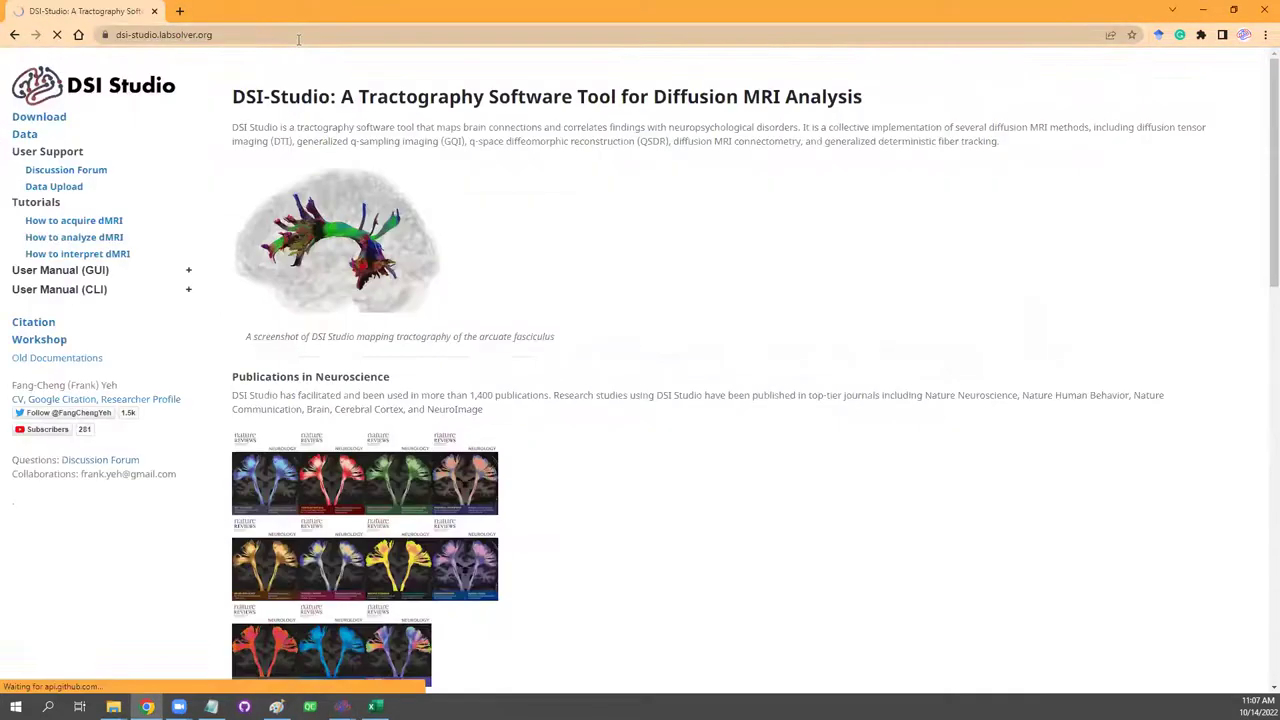
{"action": "left_click", "coordinate": [30, 134]}
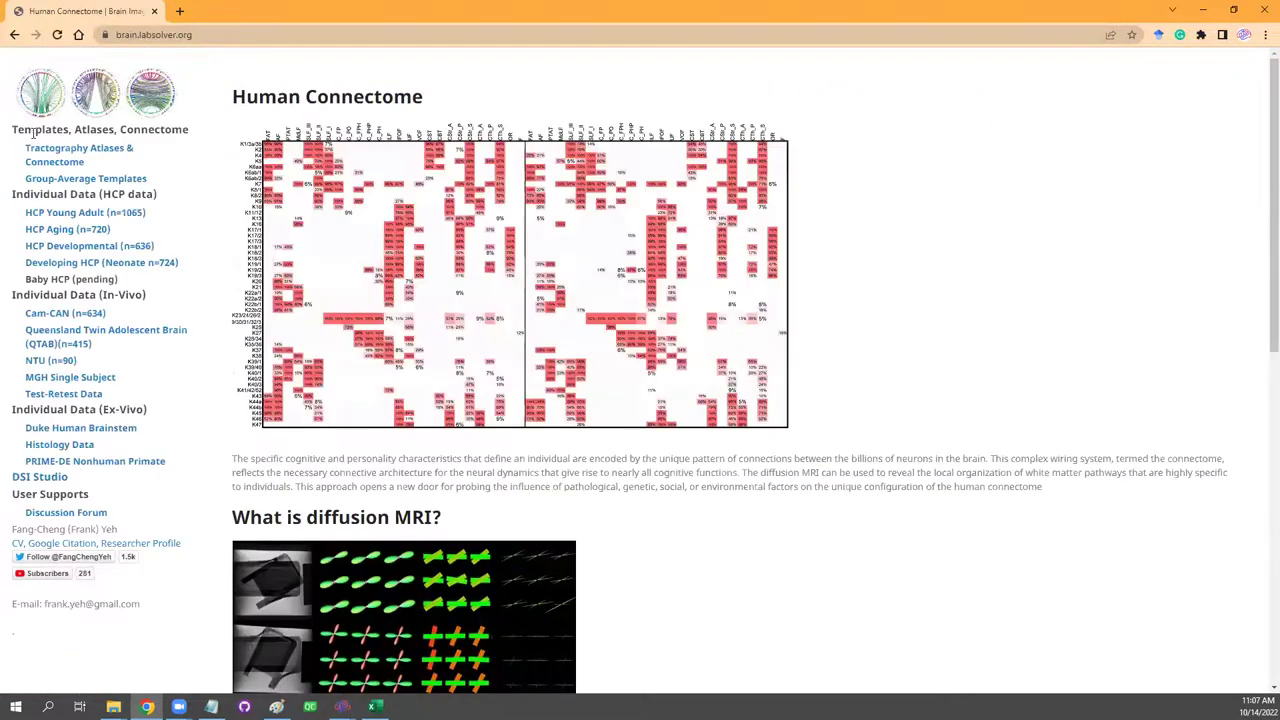
{"action": "left_click", "coordinate": [215, 34]}
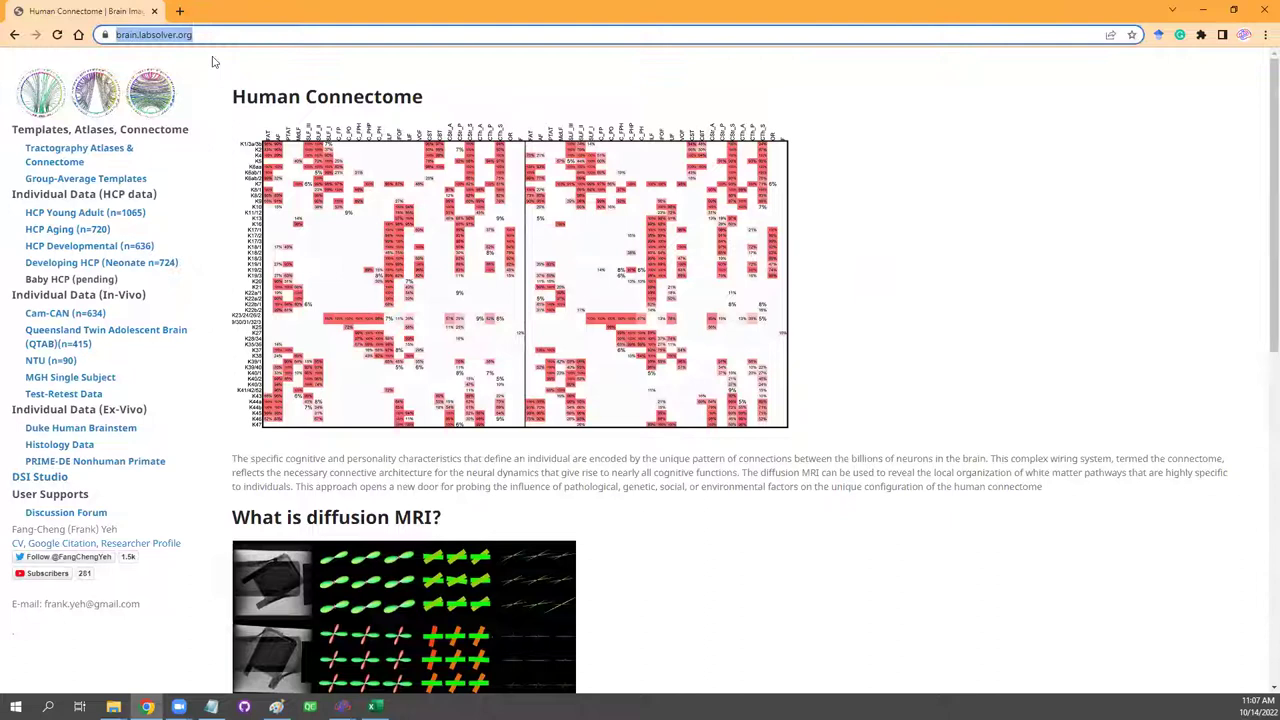
Open the Group-Average Templates page and skim its HCP-1065, DTI-based and HCP-842 template sections.
{"action": "left_click", "coordinate": [118, 183]}
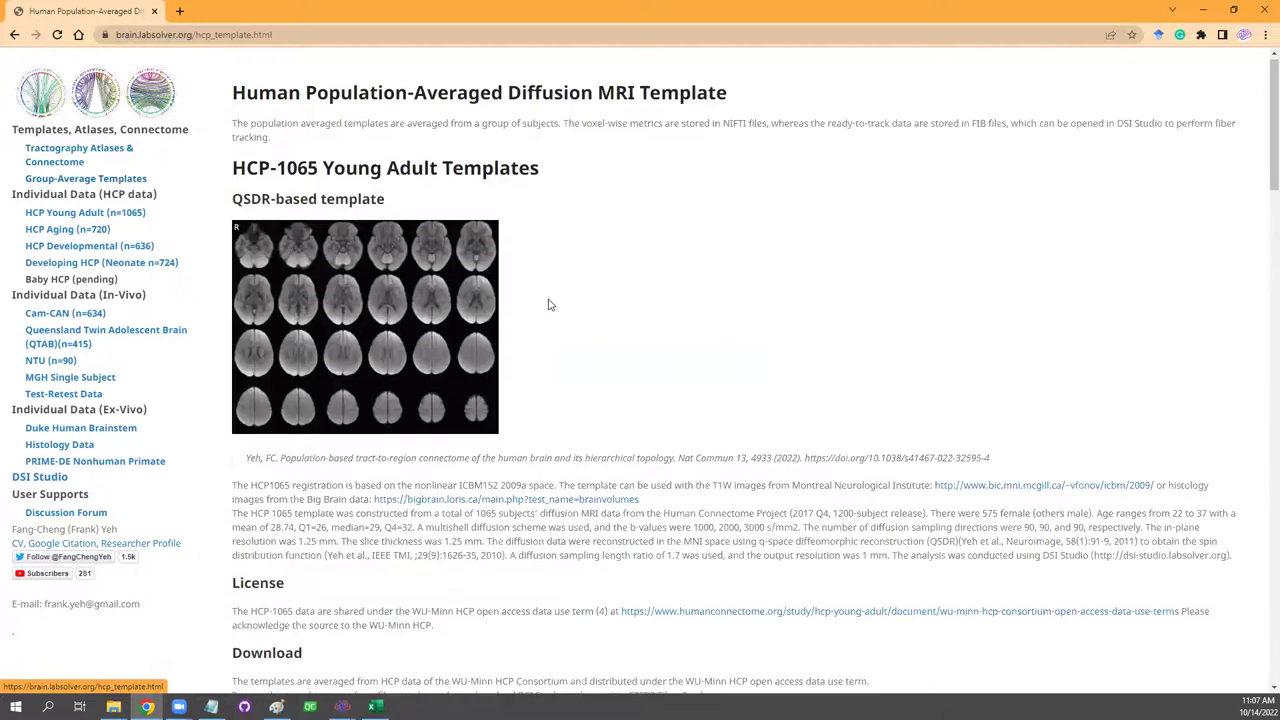
{"action": "scroll", "coordinate": [548, 305], "scroll_direction": "down", "scroll_amount": 3}
{"action": "scroll", "coordinate": [552, 310], "scroll_direction": "down", "scroll_amount": 6}
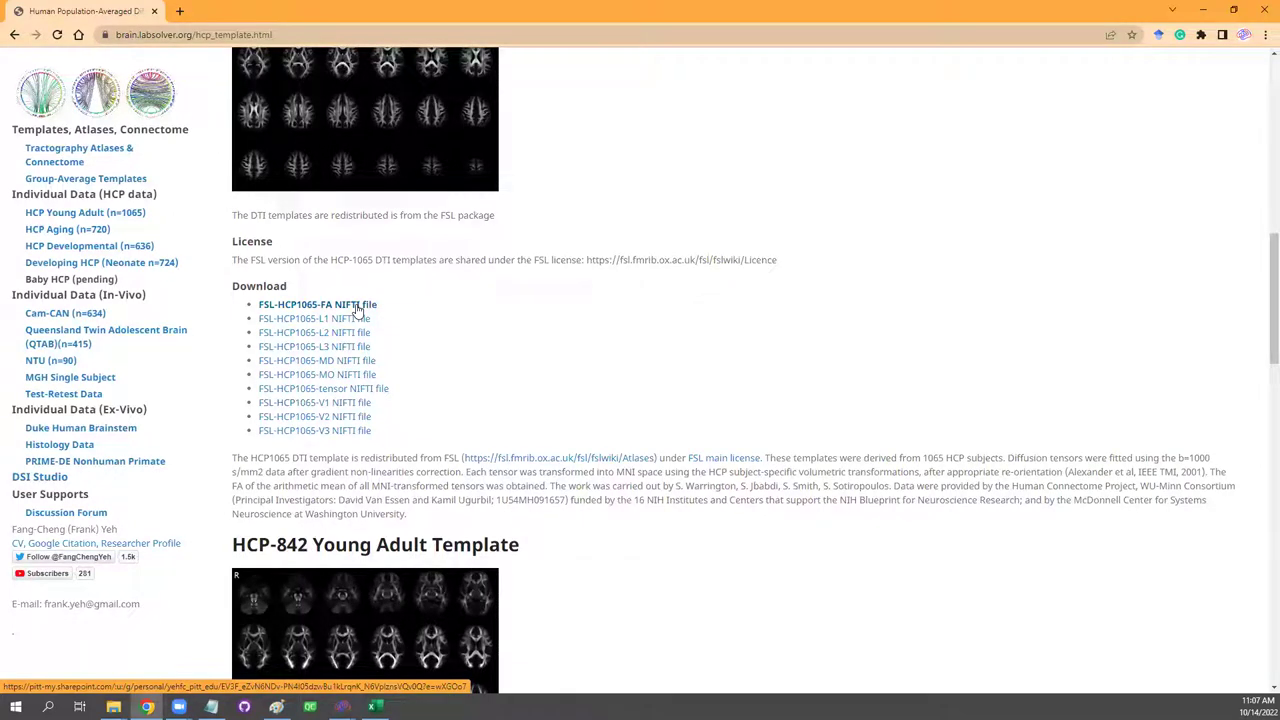
{"action": "scroll", "coordinate": [445, 358], "scroll_direction": "down", "scroll_amount": 6}
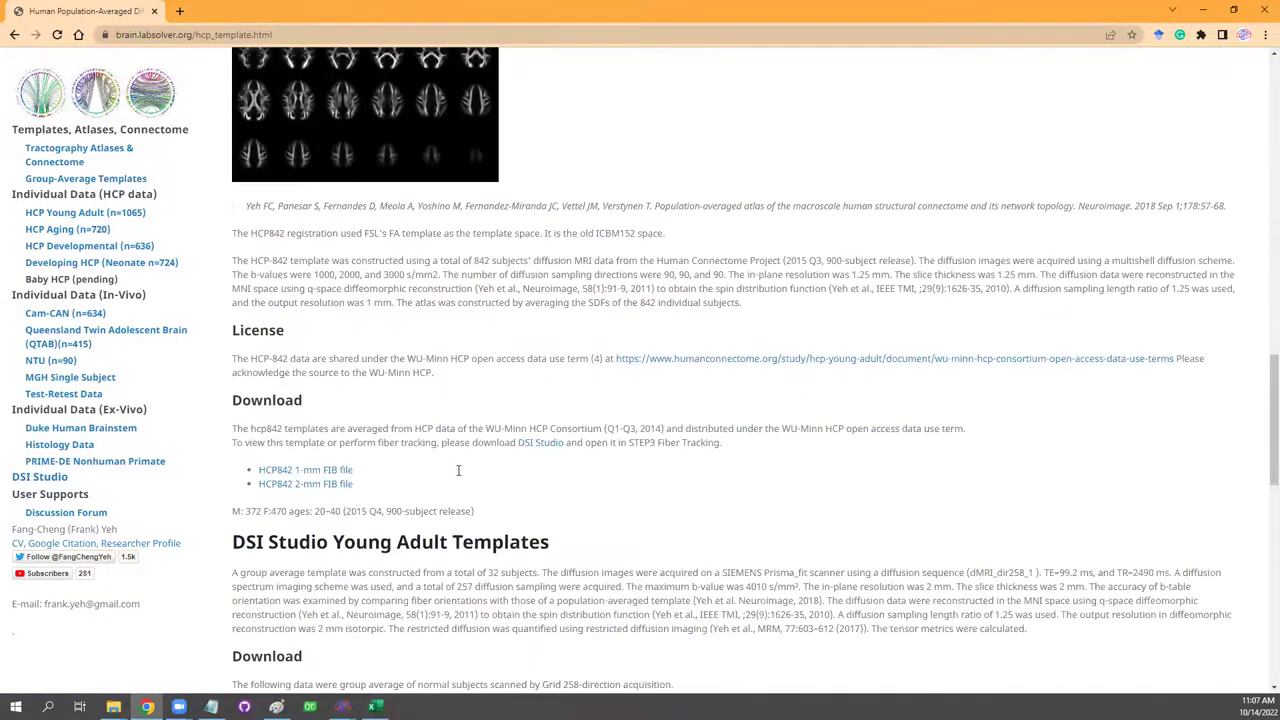
{"action": "scroll", "coordinate": [458, 470], "scroll_direction": "up", "scroll_amount": 12}
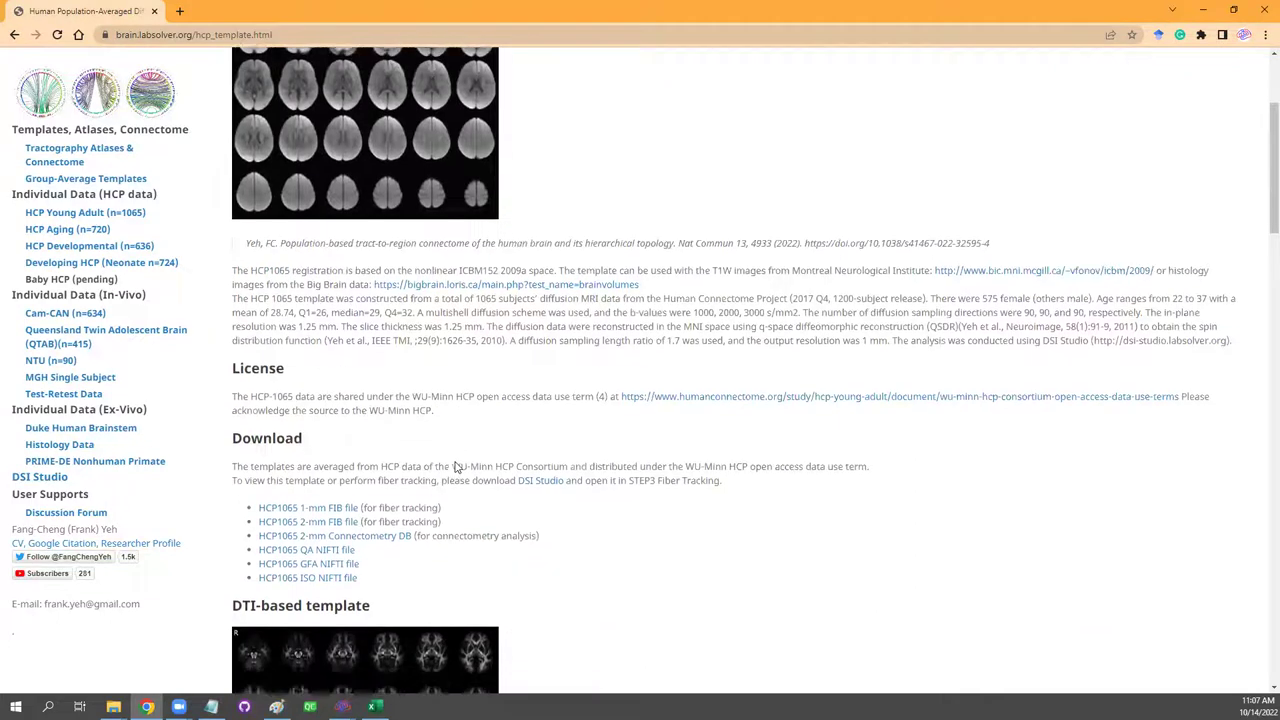
Examine the template downloads from the DTI-based and HCP-842 sections through the DSI Studio Young Adult Templates, including the GRID NQA connectometry database.
{"action": "scroll", "coordinate": [455, 467], "scroll_direction": "down", "scroll_amount": 3}
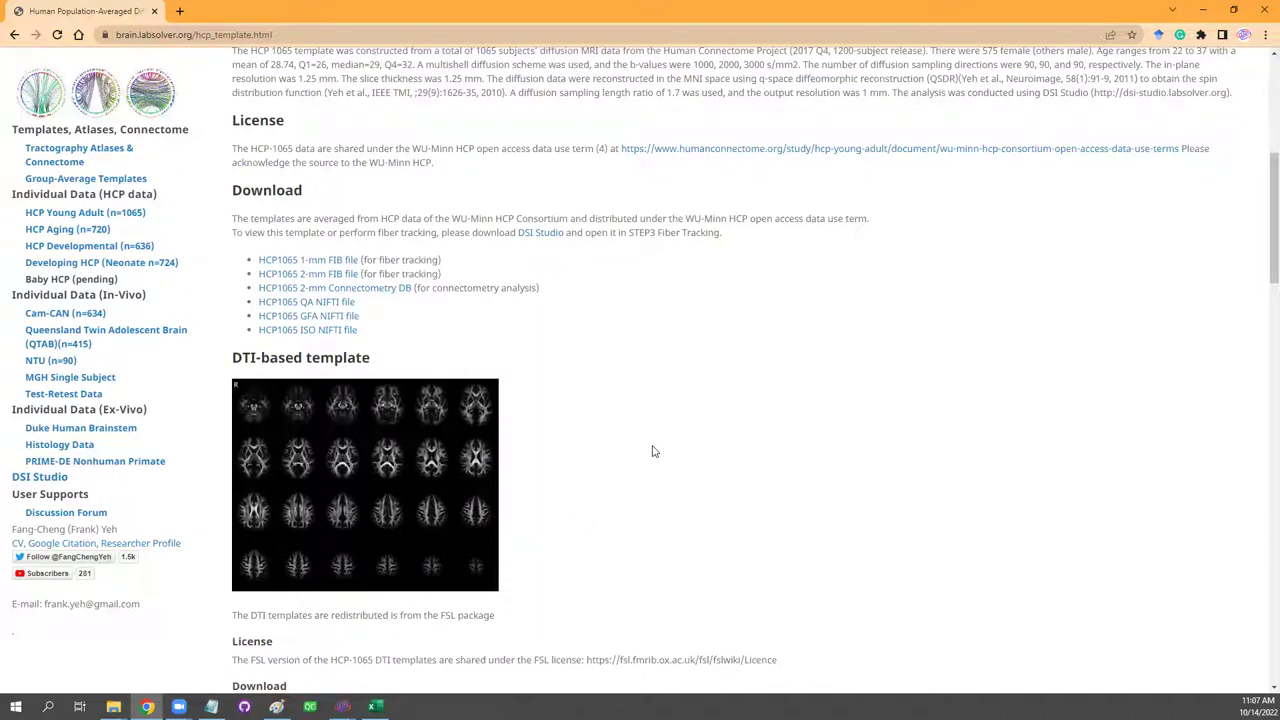
{"action": "scroll", "coordinate": [540, 350], "scroll_direction": "down", "scroll_amount": 2}
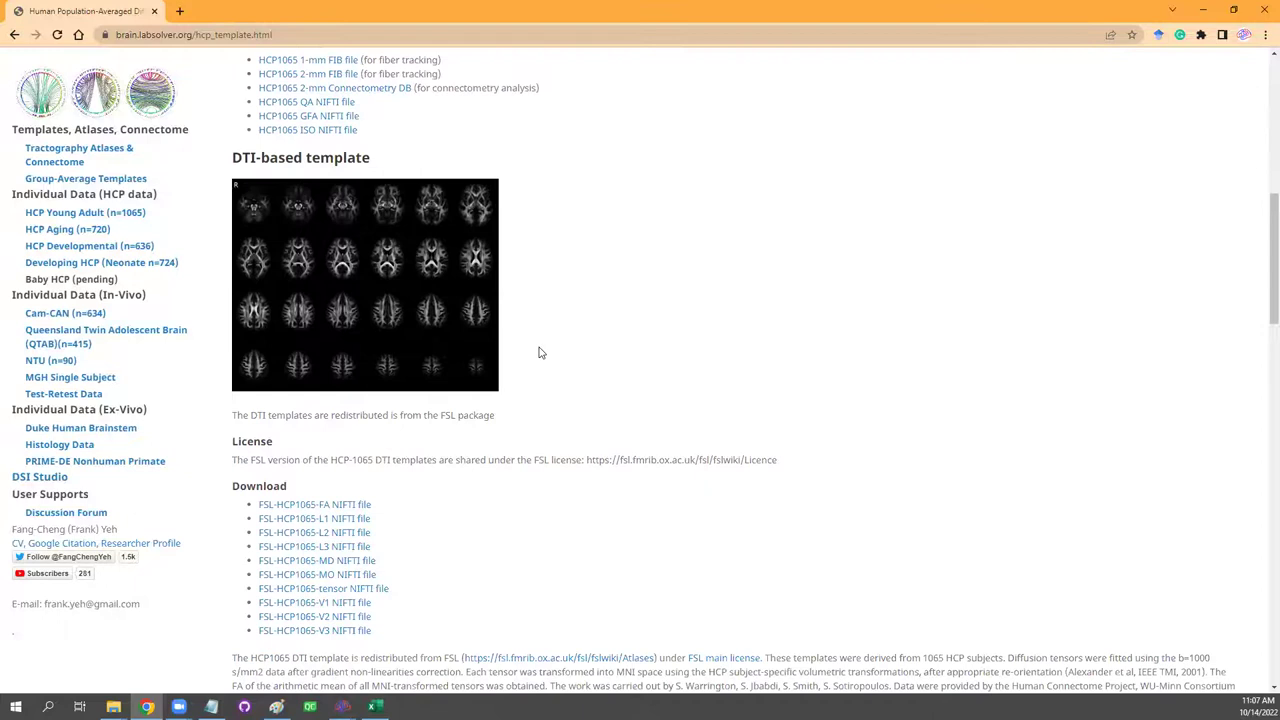
{"action": "scroll", "coordinate": [540, 352], "scroll_direction": "down", "scroll_amount": 3}
{"action": "scroll", "coordinate": [1258, 330], "scroll_direction": "down", "scroll_amount": 2}
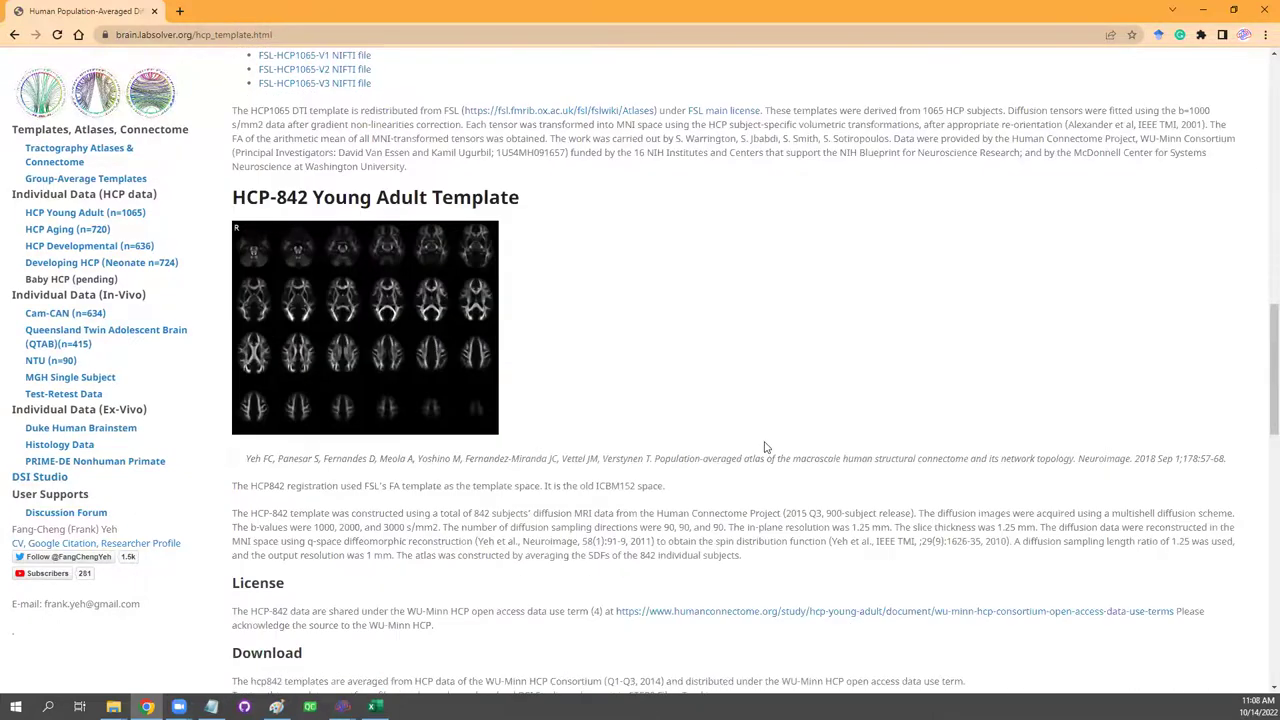
{"action": "scroll", "coordinate": [526, 530], "scroll_direction": "down", "scroll_amount": 4}
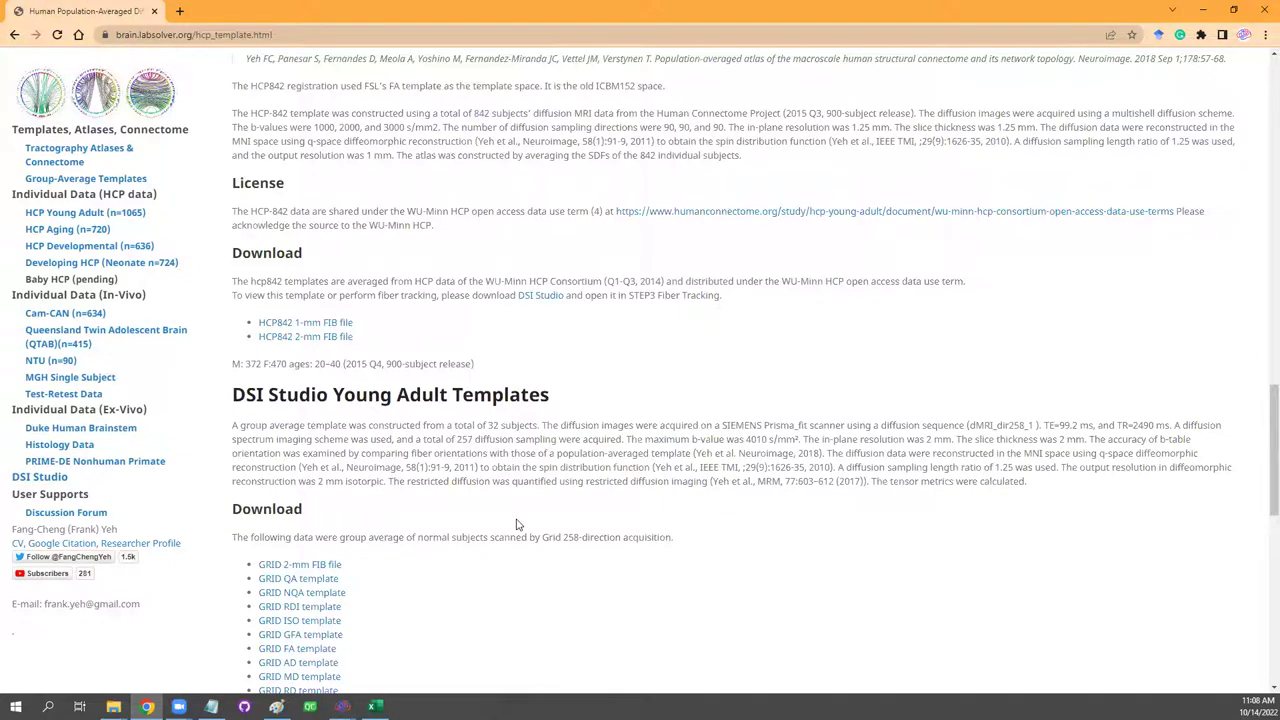
{"action": "scroll", "coordinate": [517, 524], "scroll_direction": "down", "scroll_amount": 2}
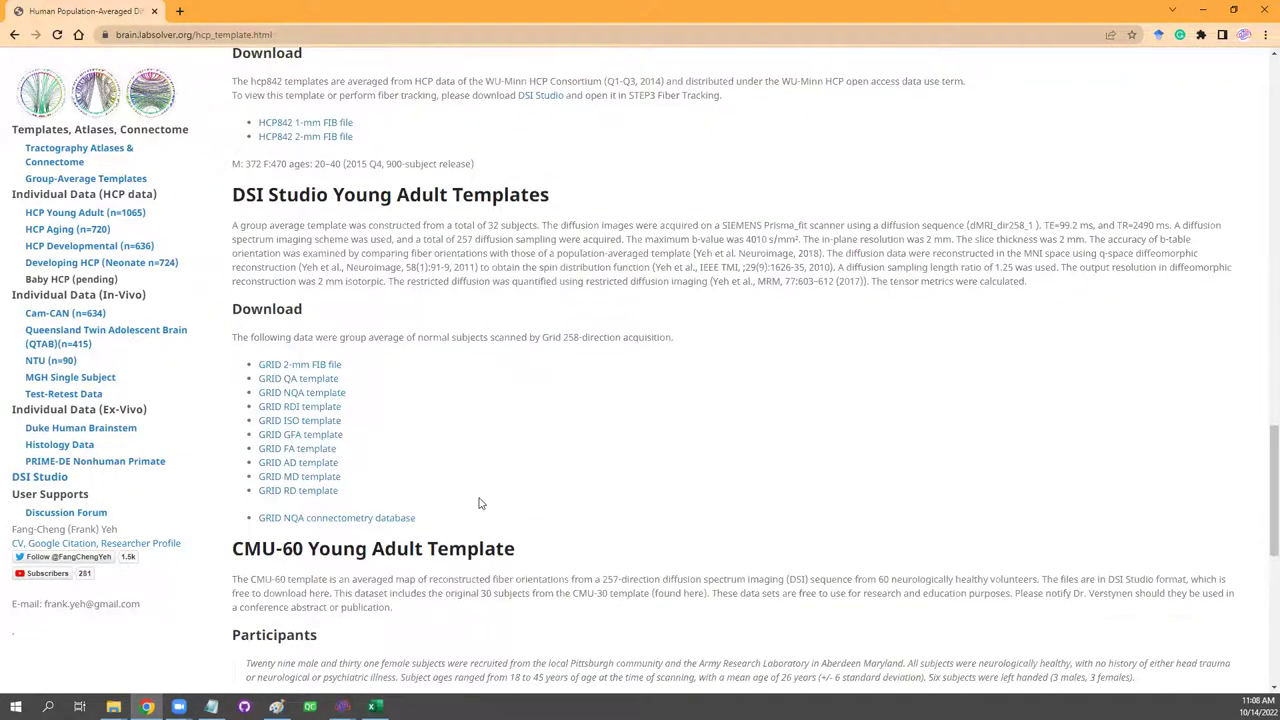
{"action": "scroll", "coordinate": [478, 502], "scroll_direction": "down", "scroll_amount": 1}
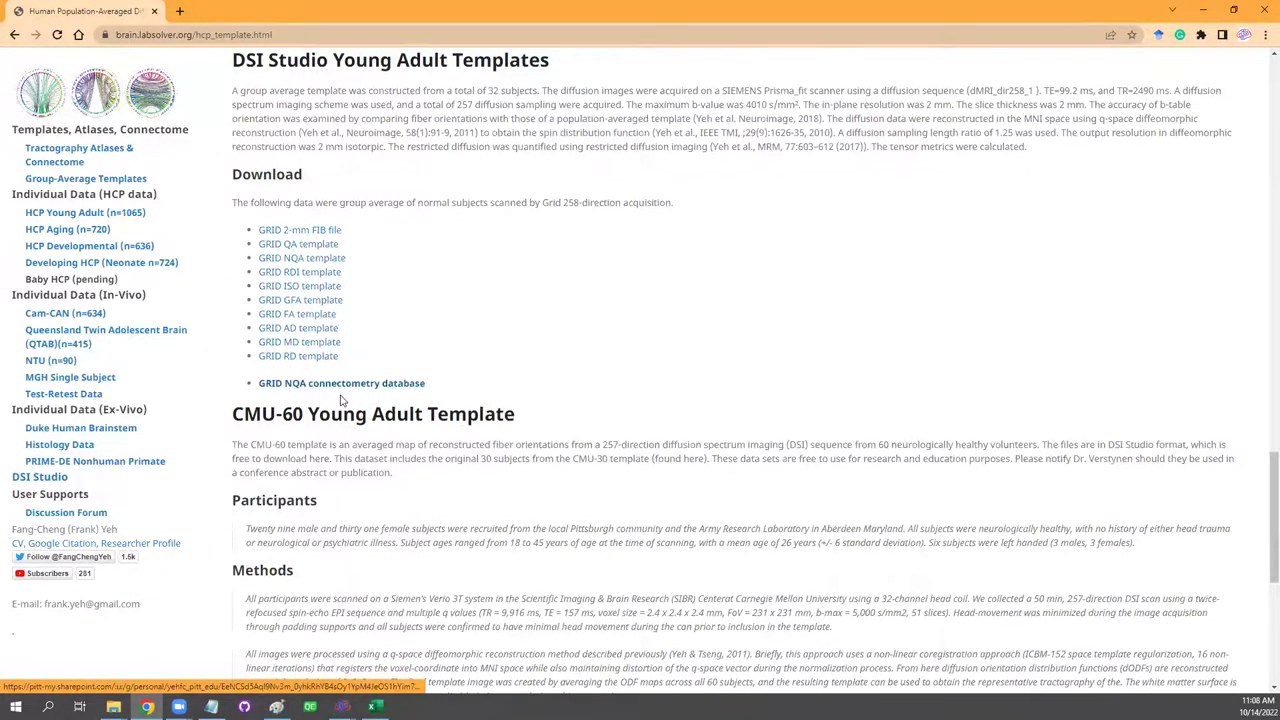
{"action": "scroll", "coordinate": [332, 445], "scroll_direction": "down", "scroll_amount": 2}
{"action": "scroll", "coordinate": [333, 459], "scroll_direction": "up", "scroll_amount": 2}
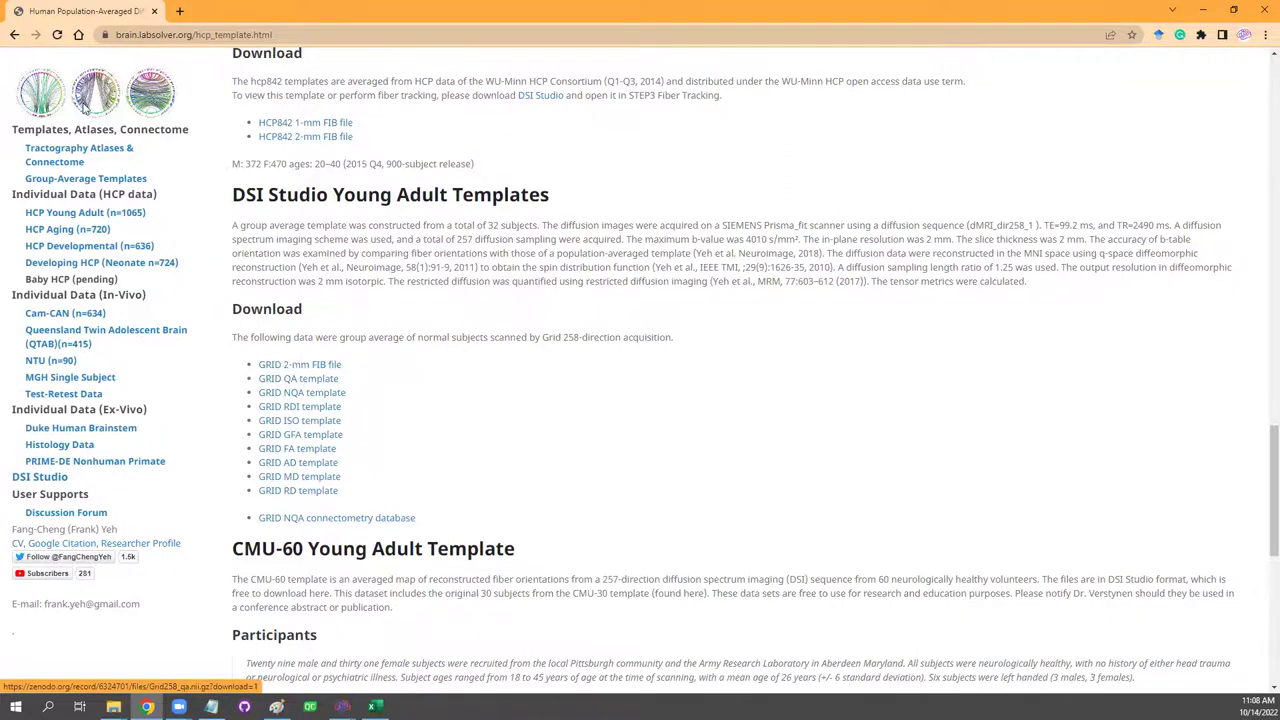
Go back from the templates page to the DSI Studio website and open its Data page again.
{"action": "left_click", "coordinate": [12, 36]}
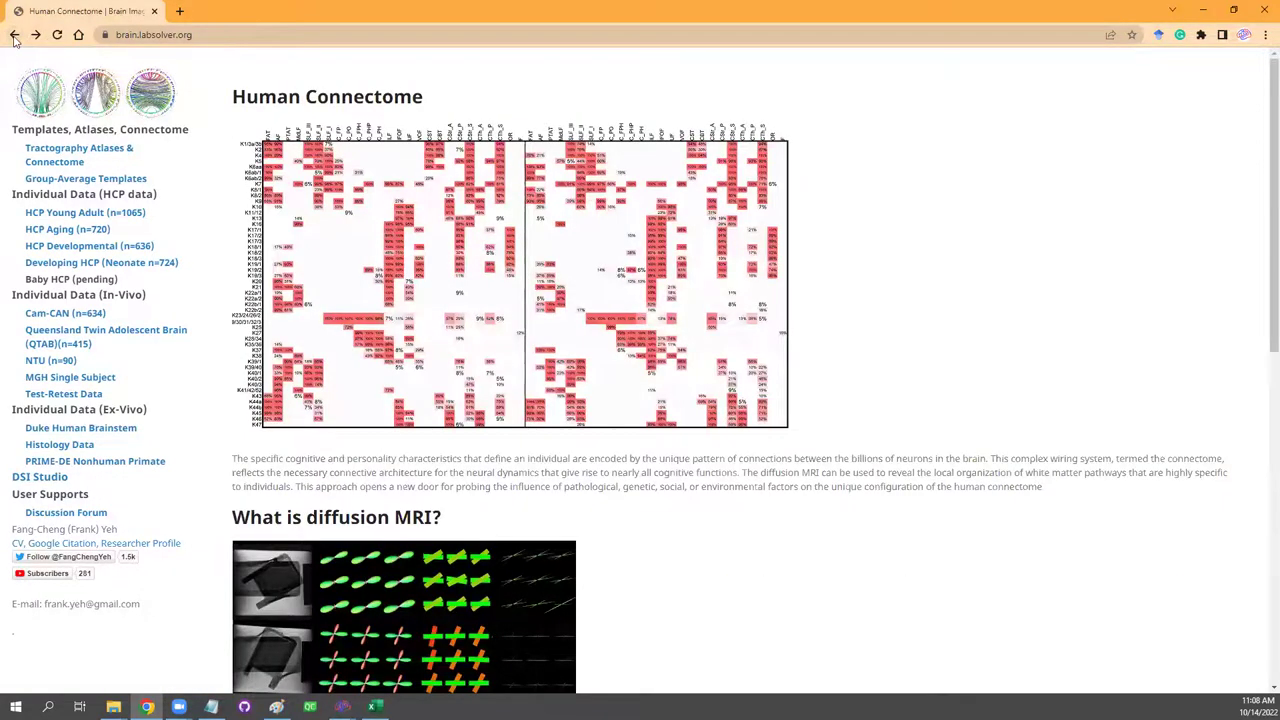
{"action": "left_click", "coordinate": [14, 36]}
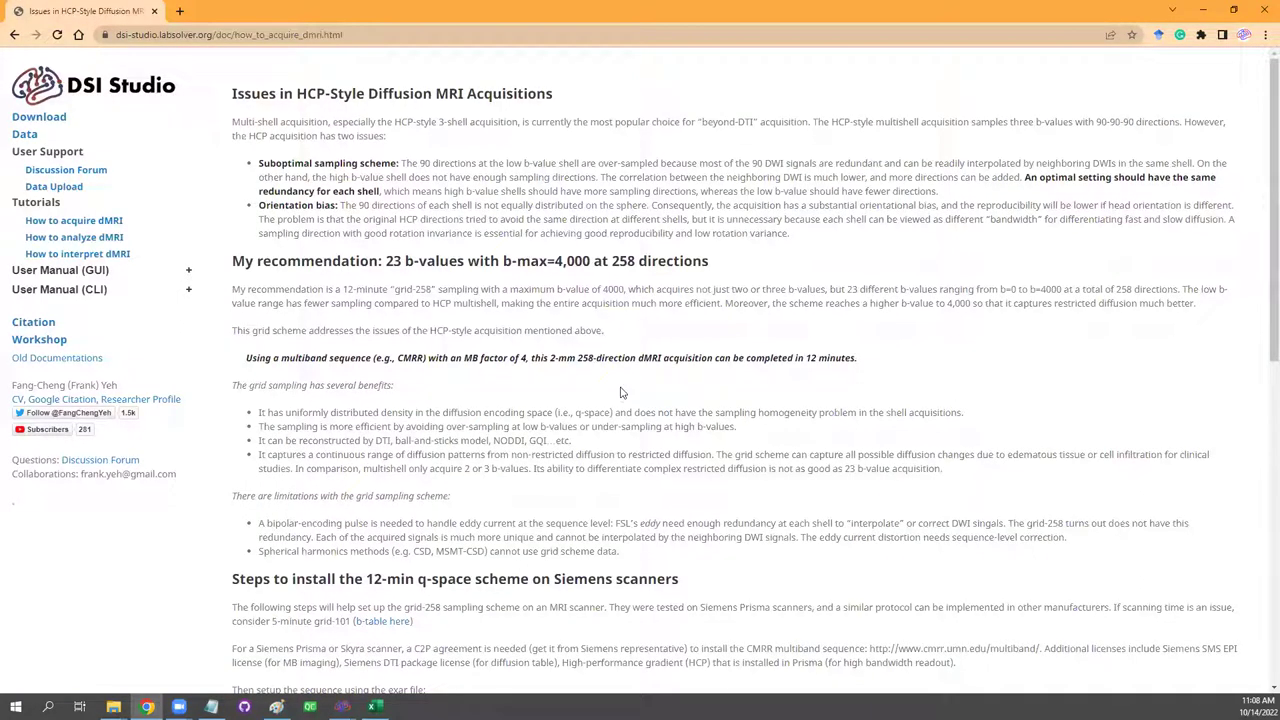
{"action": "left_click", "coordinate": [14, 36]}
{"action": "left_click", "coordinate": [22, 134]}
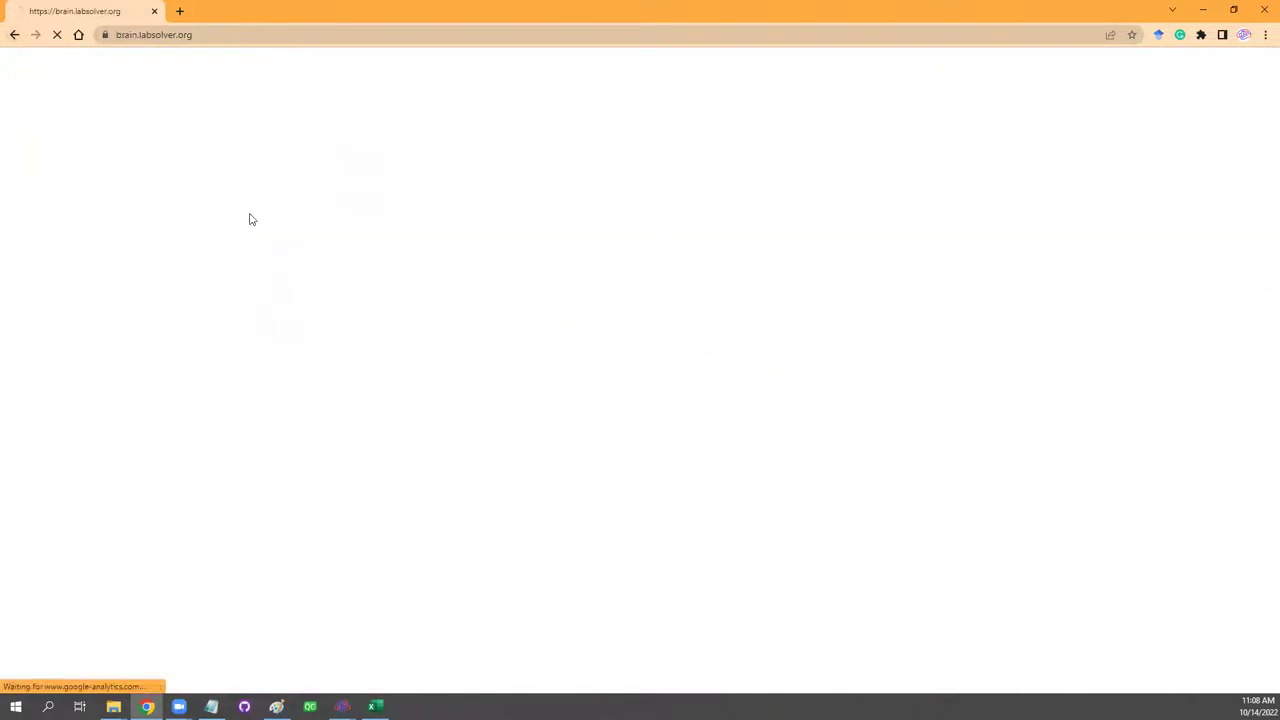